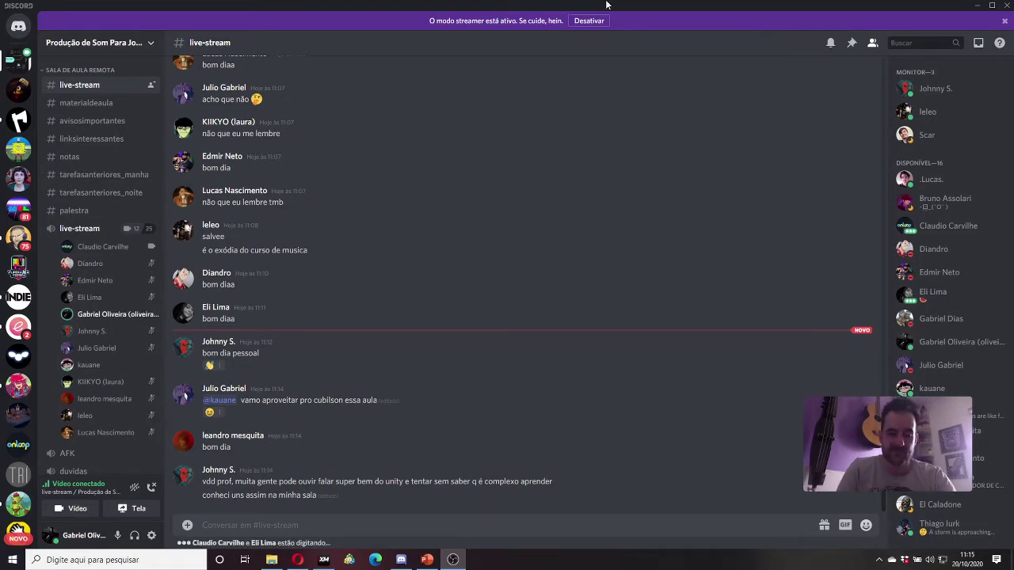
Step: Drag the Discord window off-screen so the Workshop Audio Unity PowerPoint deck shows
{"action": "left_click_drag", "start_coordinate": [626, 7], "coordinate": [0, 7]}
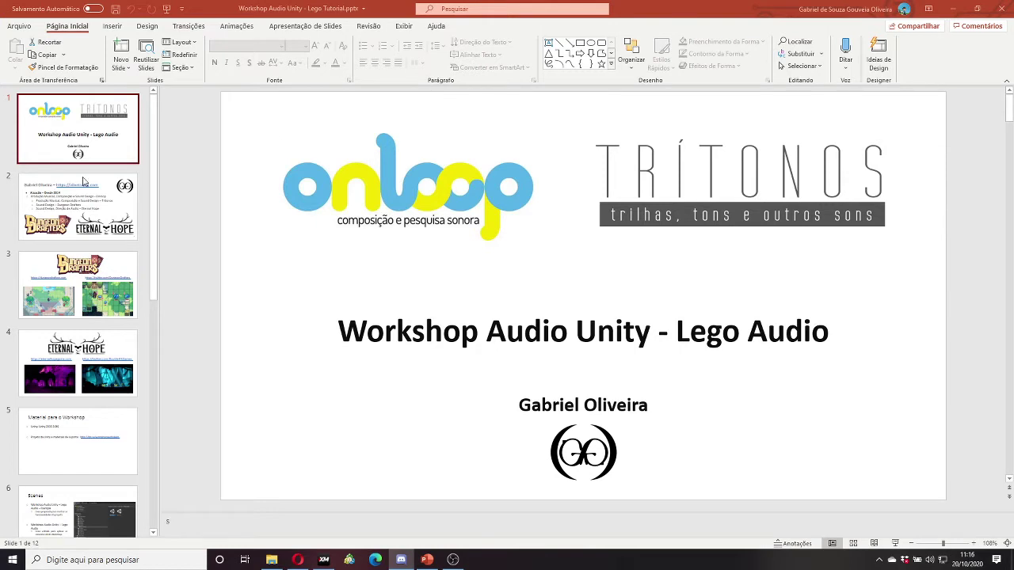
Step: Start the slideshow from the title slide and advance to the presenter bio slide
{"action": "left_click", "coordinate": [91, 146]}
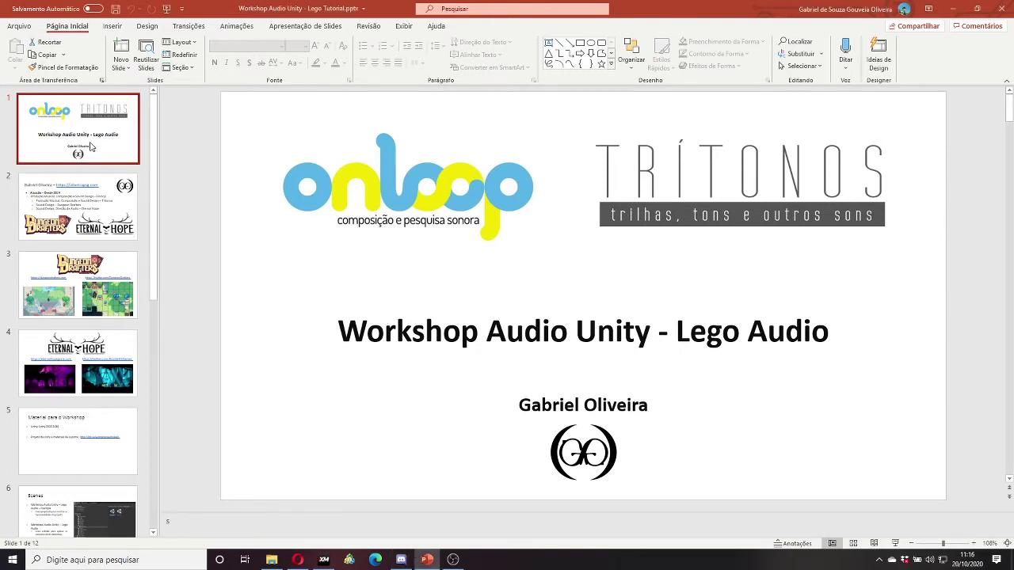
{"action": "key", "text": "F5"}
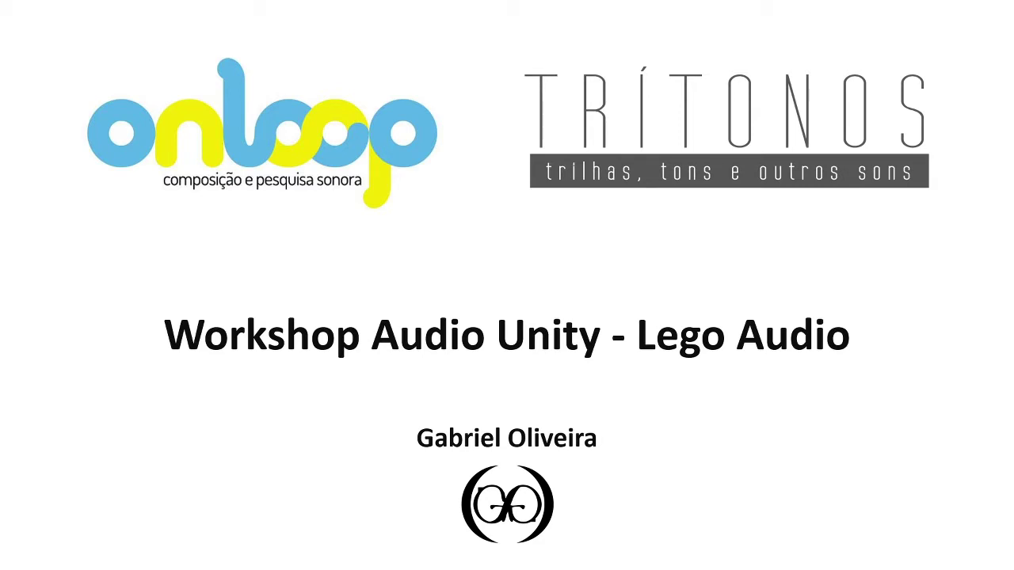
{"action": "key", "text": "Right"}
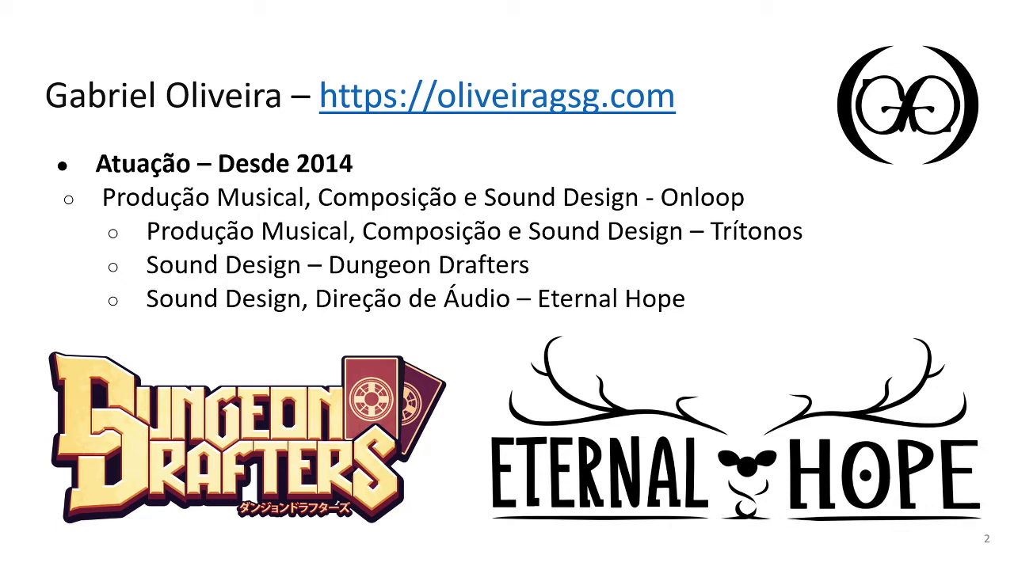
Step: Advance the slideshow to slide 3, the Dungeon Drafters slide with gameplay clips
{"action": "key", "text": "Right"}
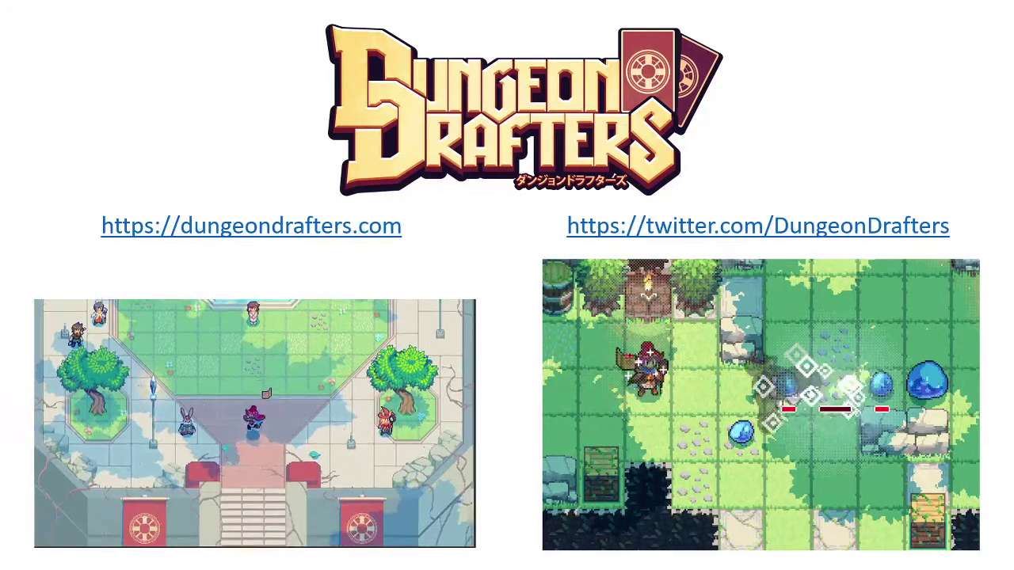
Step: Advance the slideshow to slide 4, the Eternal Hope slide with gameplay clips
{"action": "key", "text": "Right"}
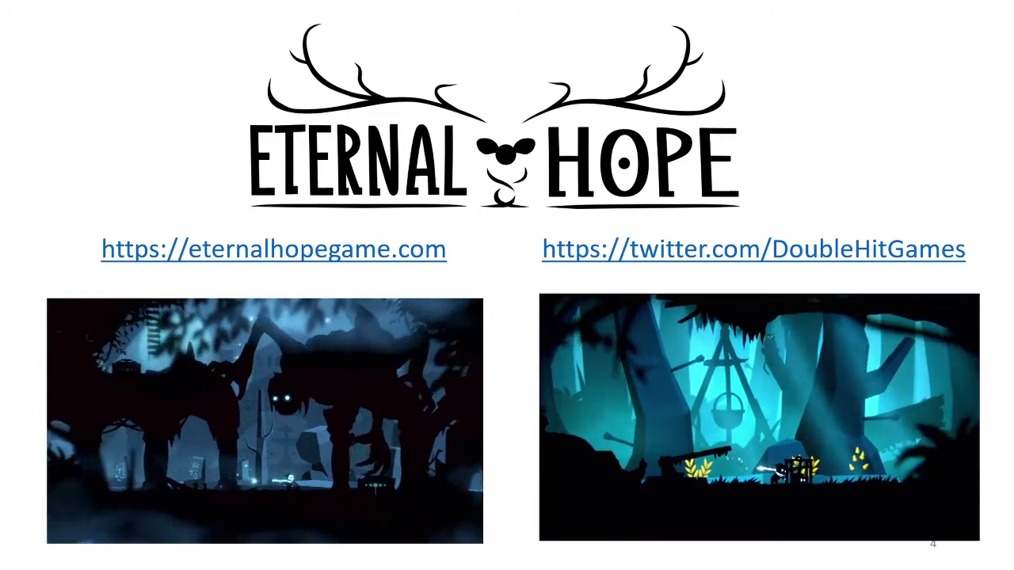
Step: Advance to slide 5, 'Material para o Workshop', listing Unity 2019.3.0f6 and project materials
{"action": "key", "text": "Right"}
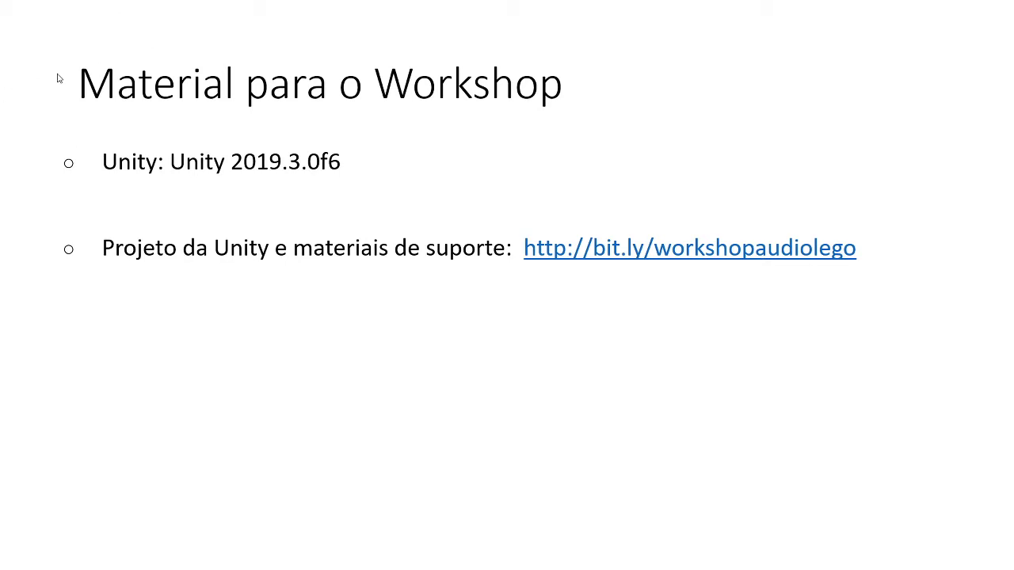
Step: Exit the slideshow and launch Unity Hub from a Windows search for 'un'
{"action": "key", "text": "Escape"}
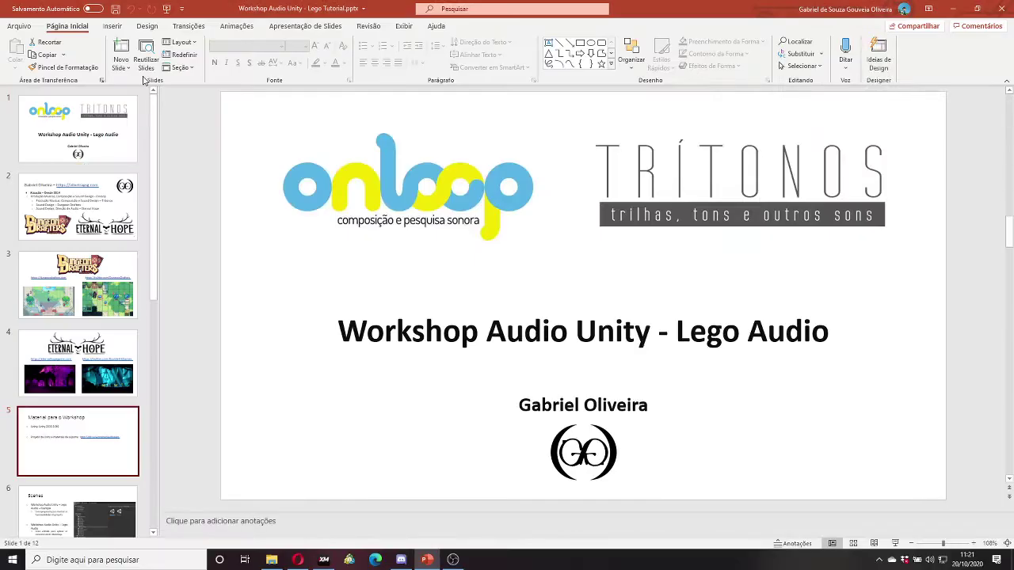
{"action": "left_click", "coordinate": [111, 560]}
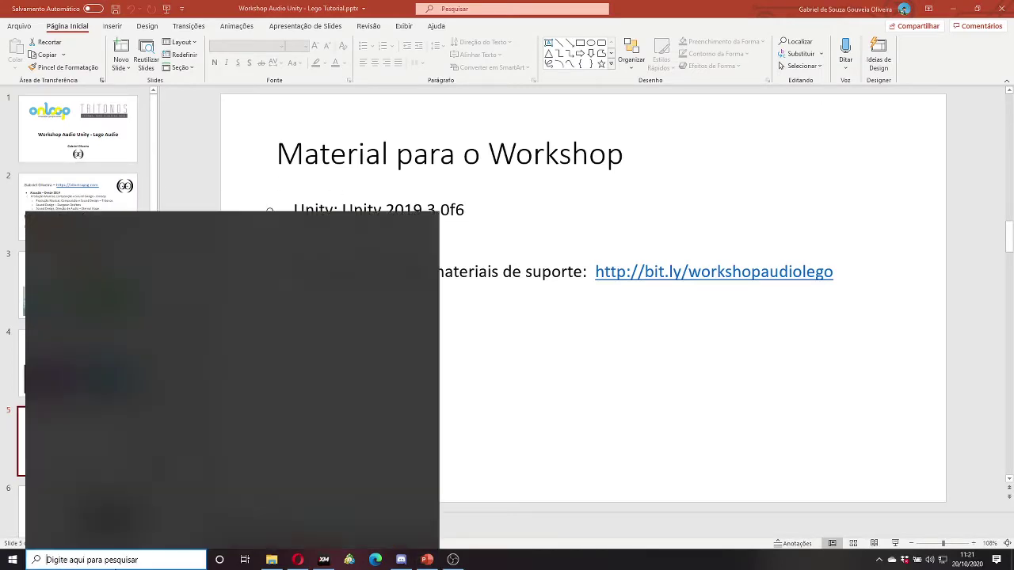
{"action": "type", "text": "un"}
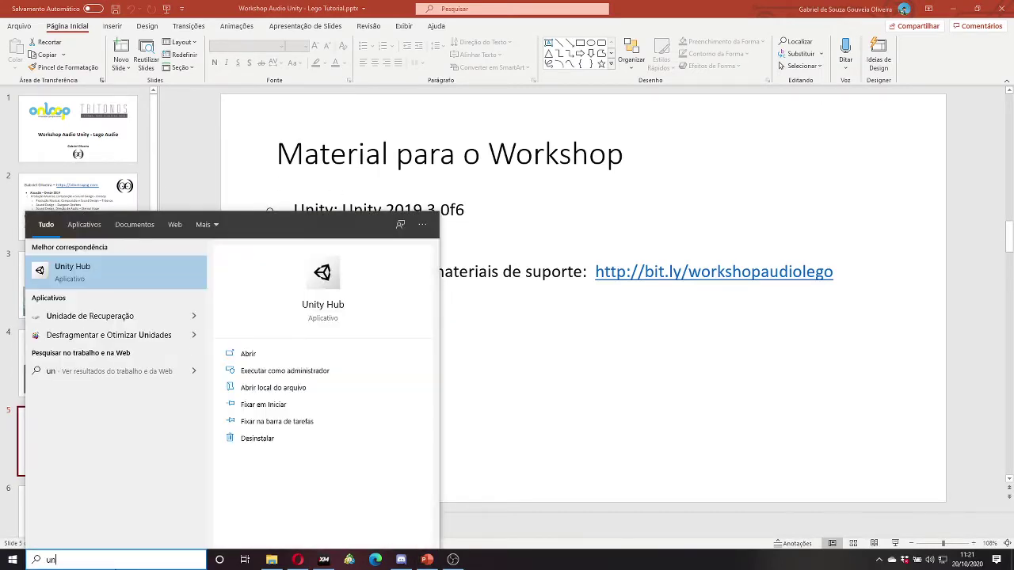
{"action": "left_click", "coordinate": [138, 253]}
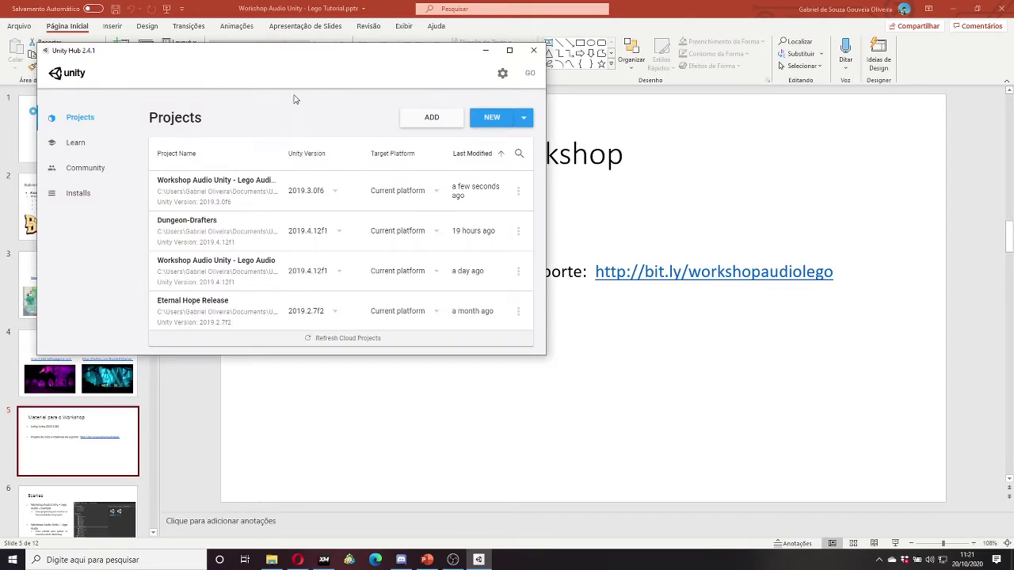
Step: Reposition Unity Hub, check the installed editor versions, then return to the Projects list
{"action": "left_click_drag", "start_coordinate": [282, 57], "coordinate": [343, 85]}
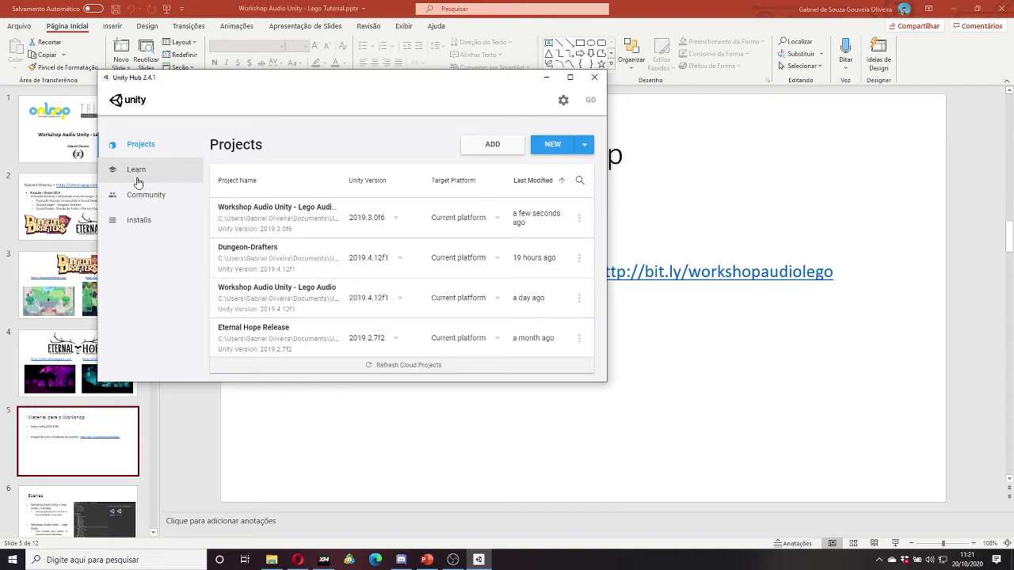
{"action": "left_click", "coordinate": [141, 220]}
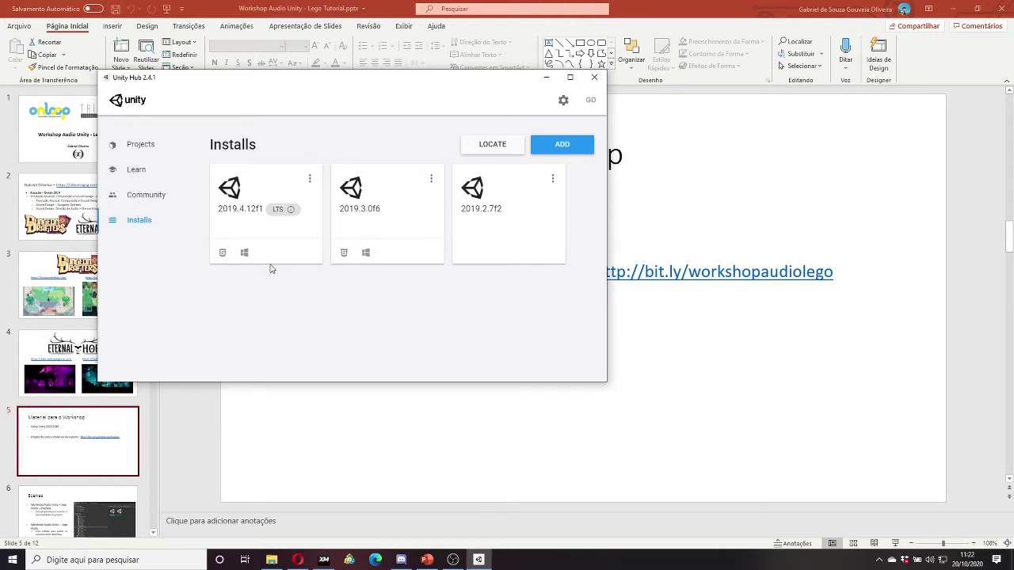
{"action": "left_click", "coordinate": [145, 154]}
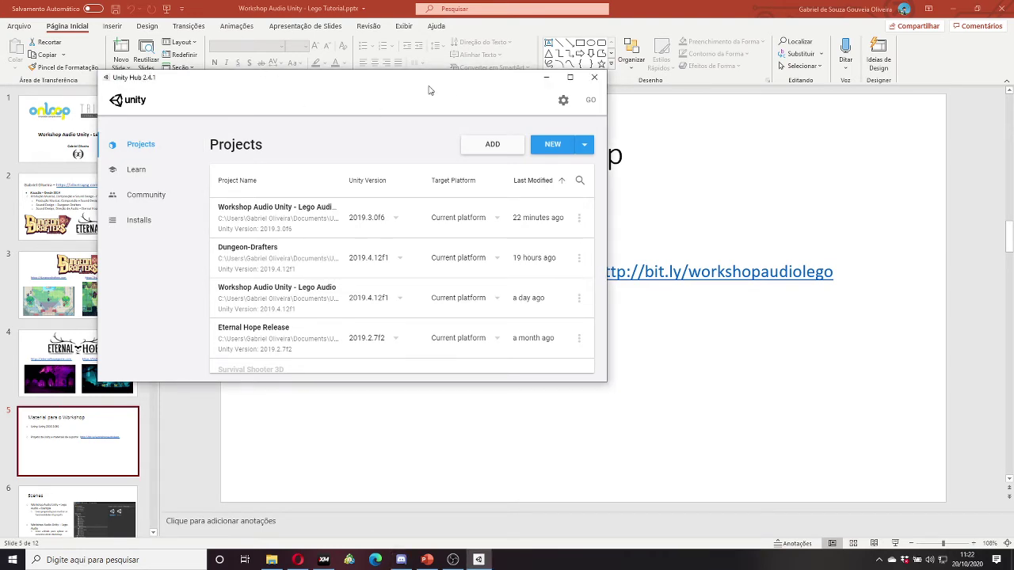
Step: Begin adding an existing project, then bring the Lego Tutorial downloads folder into view
{"action": "left_click", "coordinate": [467, 145]}
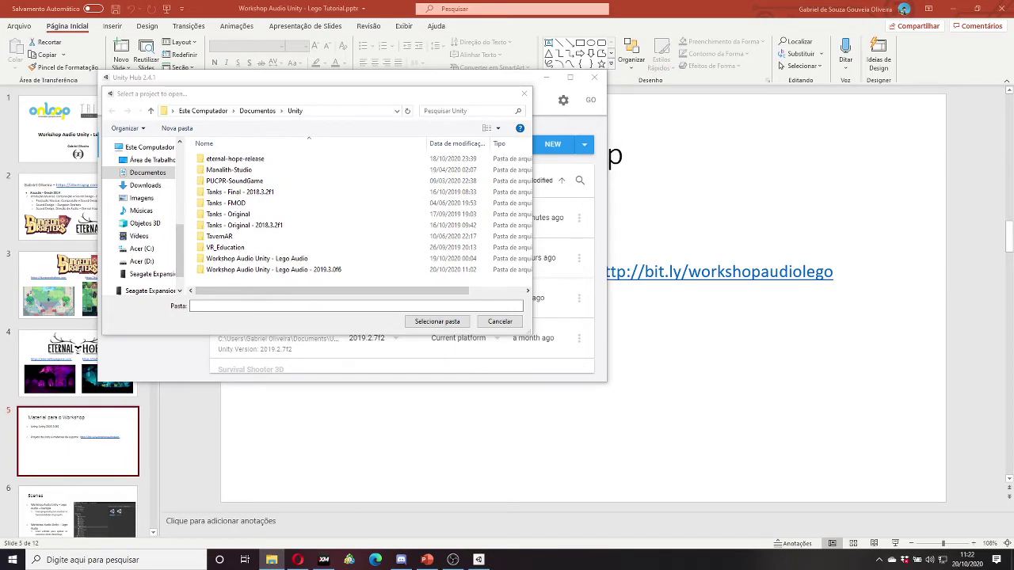
{"action": "left_click_drag", "start_coordinate": [0, 38], "coordinate": [443, 38]}
Step: Maximize Explorer, open Unity Project, and widen the Name column to show the archive name
{"action": "left_click", "coordinate": [636, 36]}
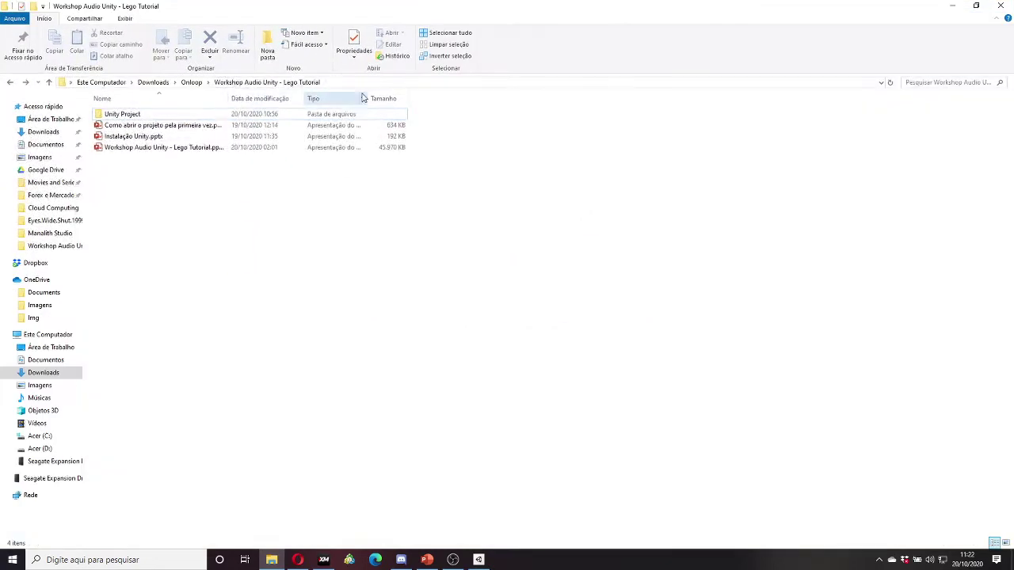
{"action": "double_click", "coordinate": [167, 113]}
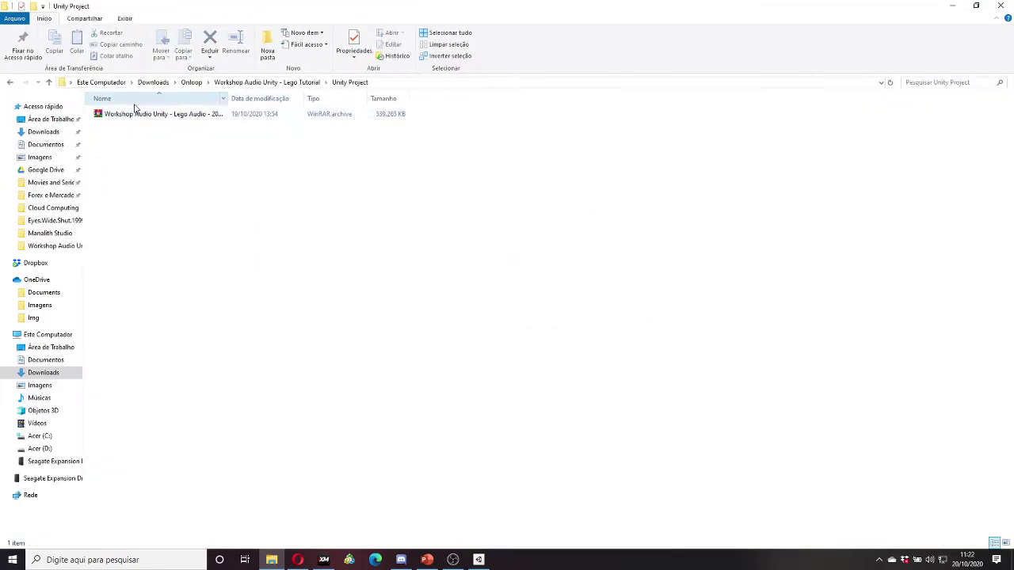
{"action": "left_click", "coordinate": [188, 115]}
{"action": "left_click_drag", "start_coordinate": [229, 98], "coordinate": [442, 99]}
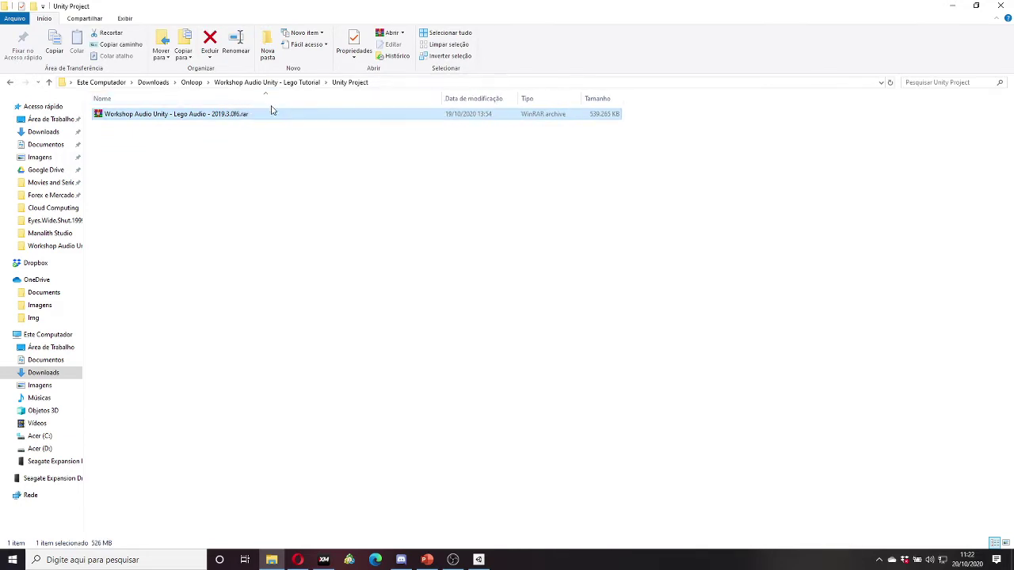
{"action": "left_click", "coordinate": [226, 121]}
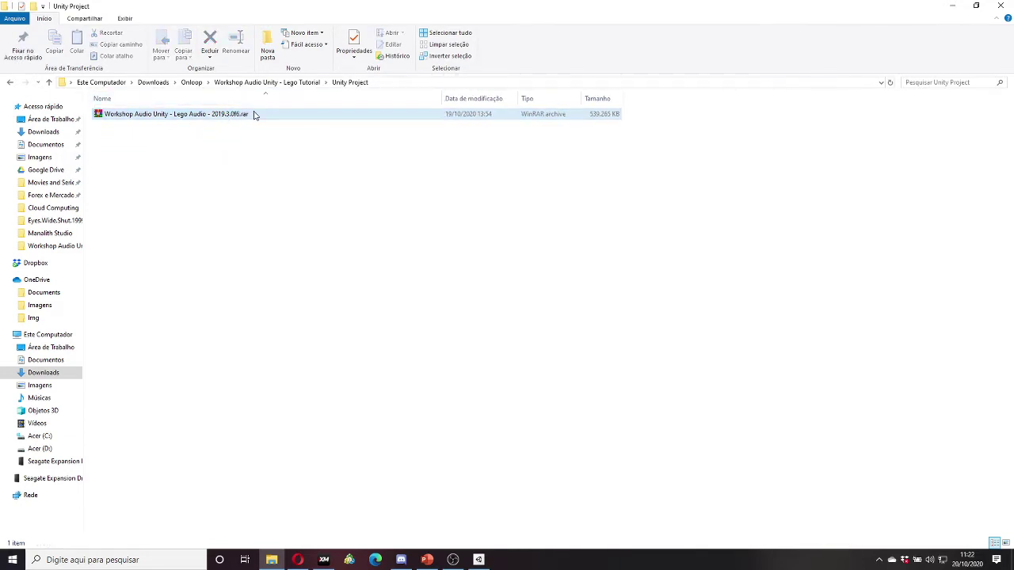
Step: View 'Workshop Audio Unity - Lego Audio - 2019.3.0f6.rar' in WinRAR, check its project folder, close it
{"action": "double_click", "coordinate": [253, 114]}
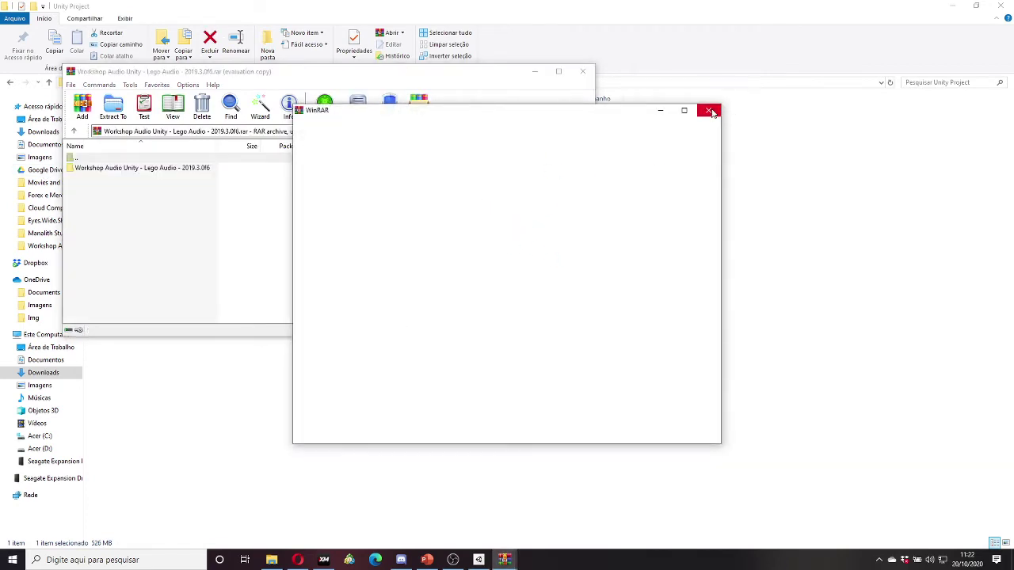
{"action": "left_click", "coordinate": [162, 169]}
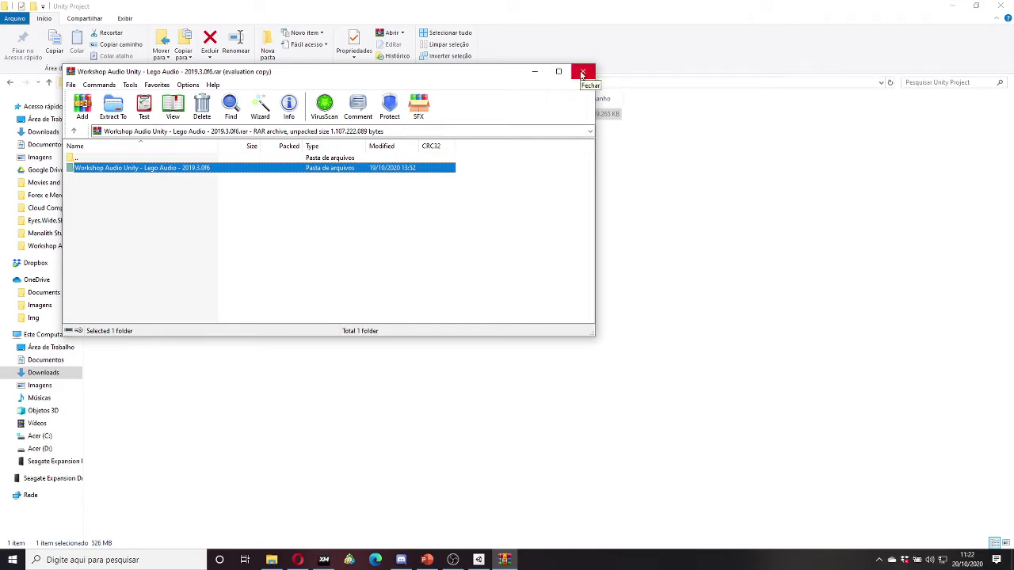
{"action": "left_click", "coordinate": [582, 73]}
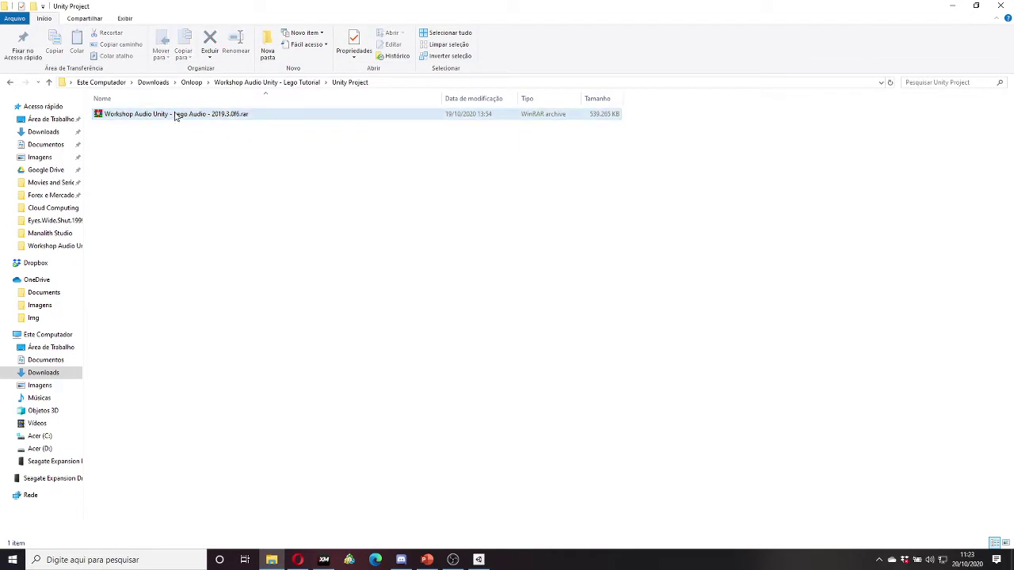
Step: Close File Explorer, select the 2019.3.0f6 folder, then cancel the add-project picker
{"action": "left_click", "coordinate": [1000, 6]}
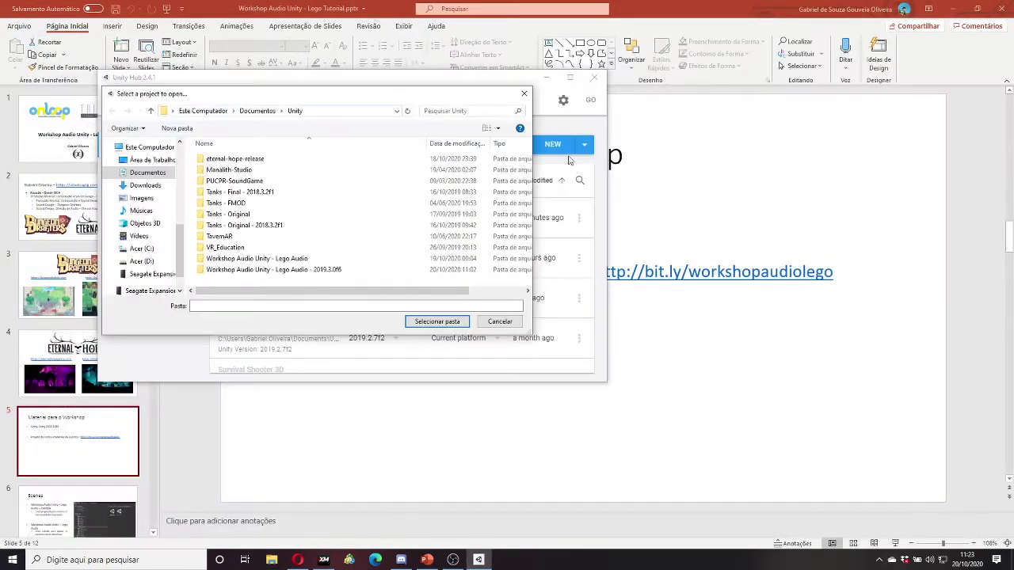
{"action": "left_click", "coordinate": [301, 270]}
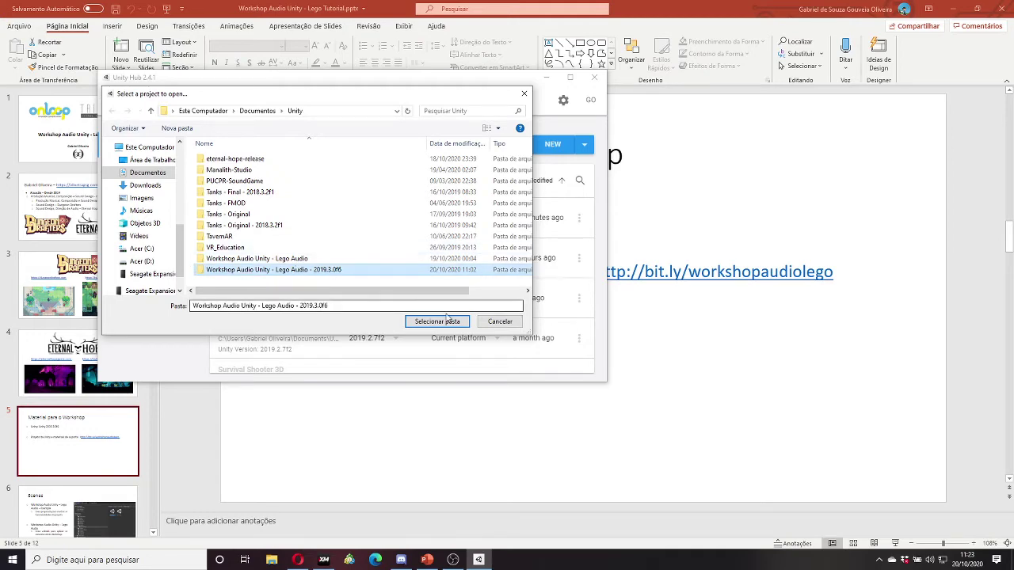
{"action": "left_click", "coordinate": [499, 321]}
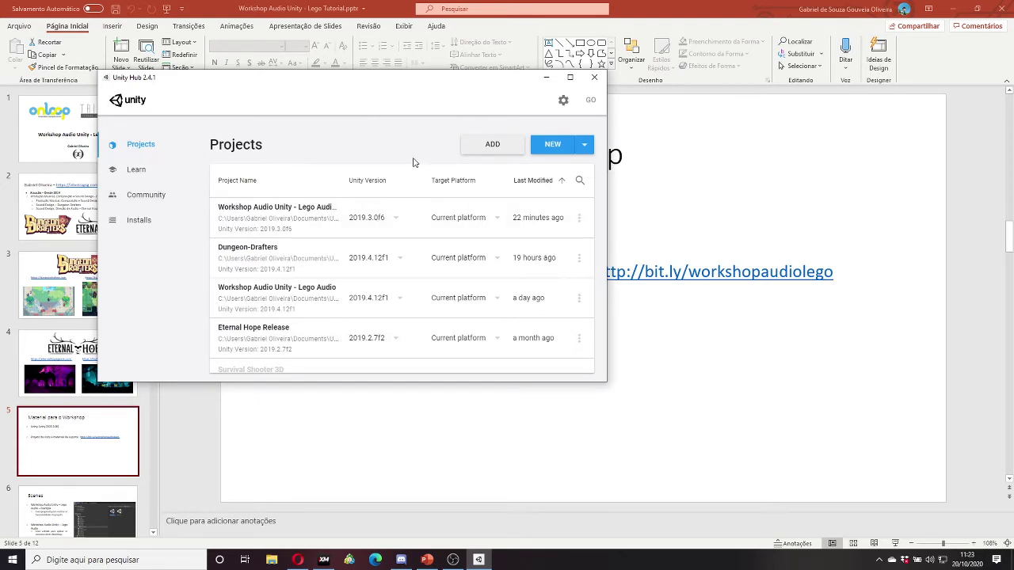
{"action": "left_click", "coordinate": [380, 220]}
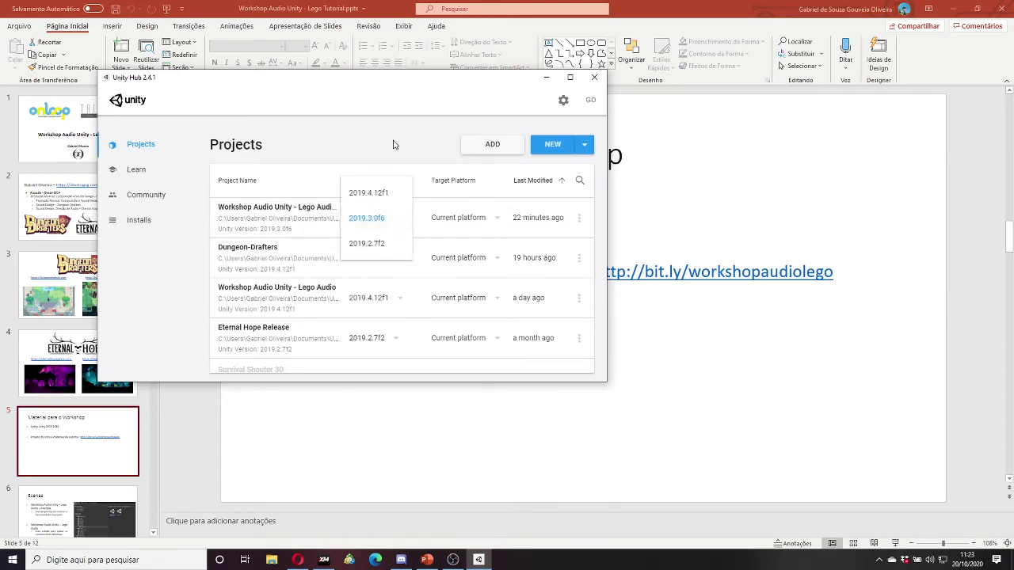
{"action": "left_click", "coordinate": [393, 144]}
{"action": "left_click", "coordinate": [385, 222]}
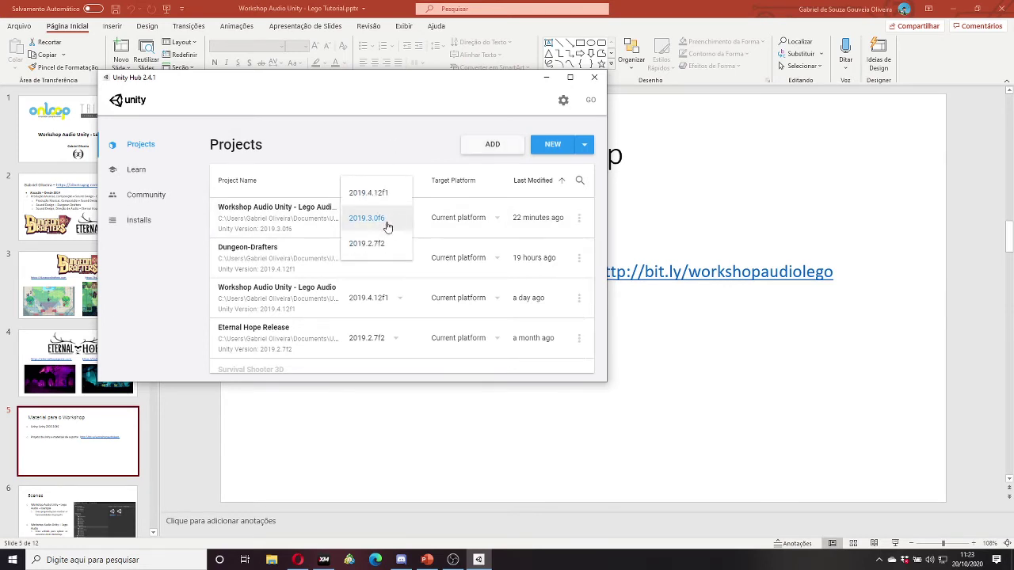
{"action": "left_click", "coordinate": [356, 150]}
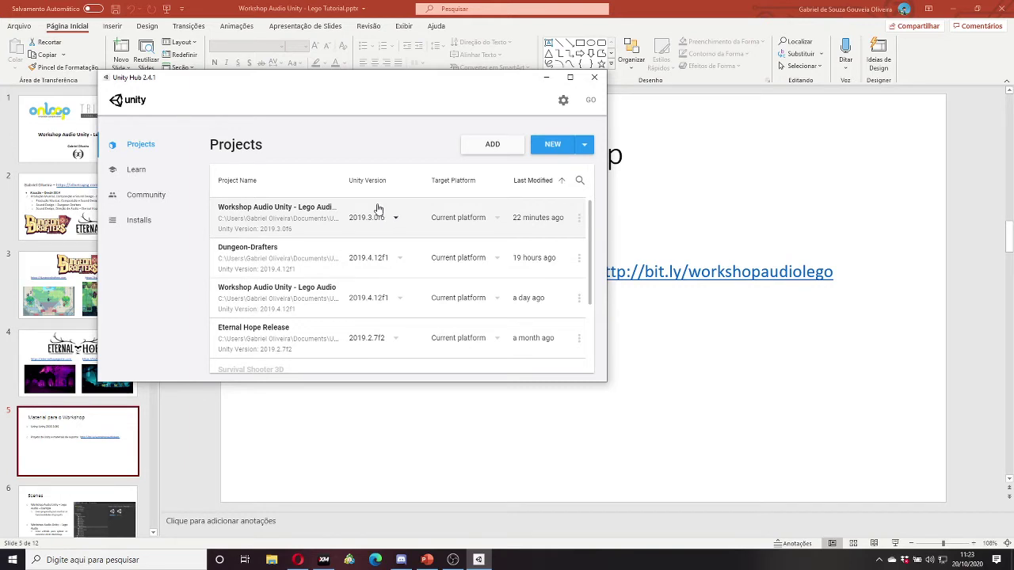
{"action": "left_click", "coordinate": [465, 224]}
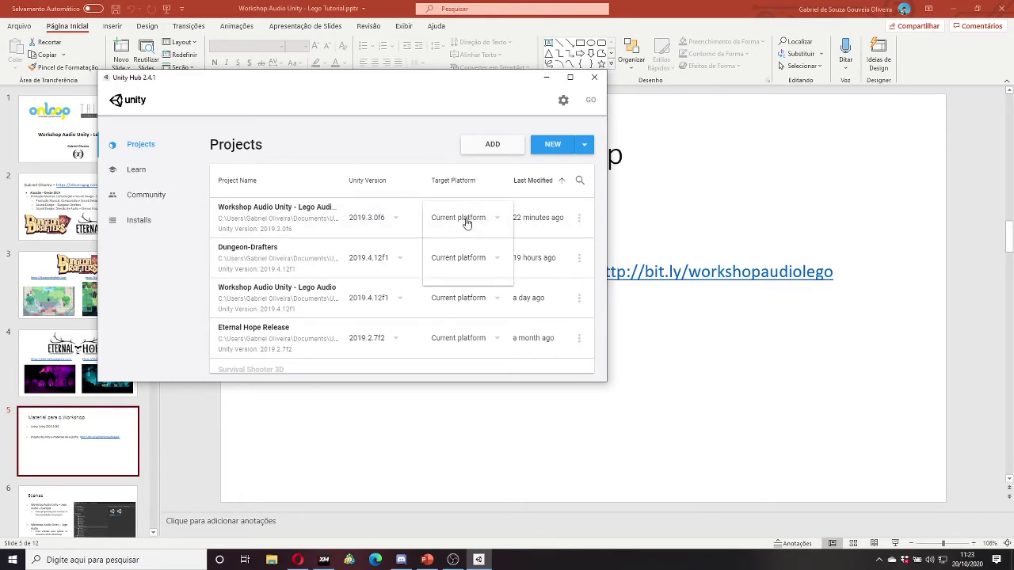
{"action": "left_click", "coordinate": [436, 165]}
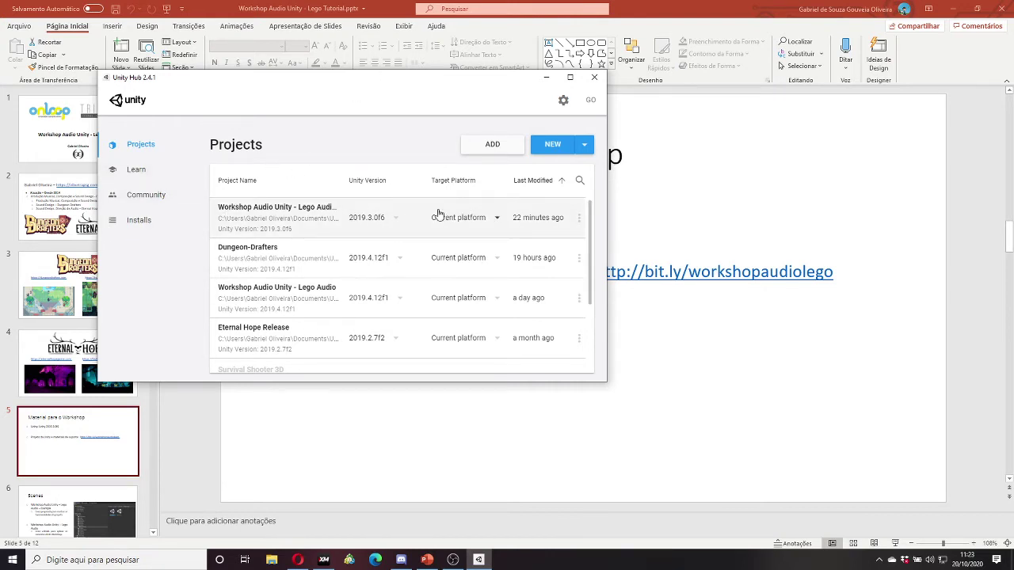
{"action": "left_click", "coordinate": [498, 220]}
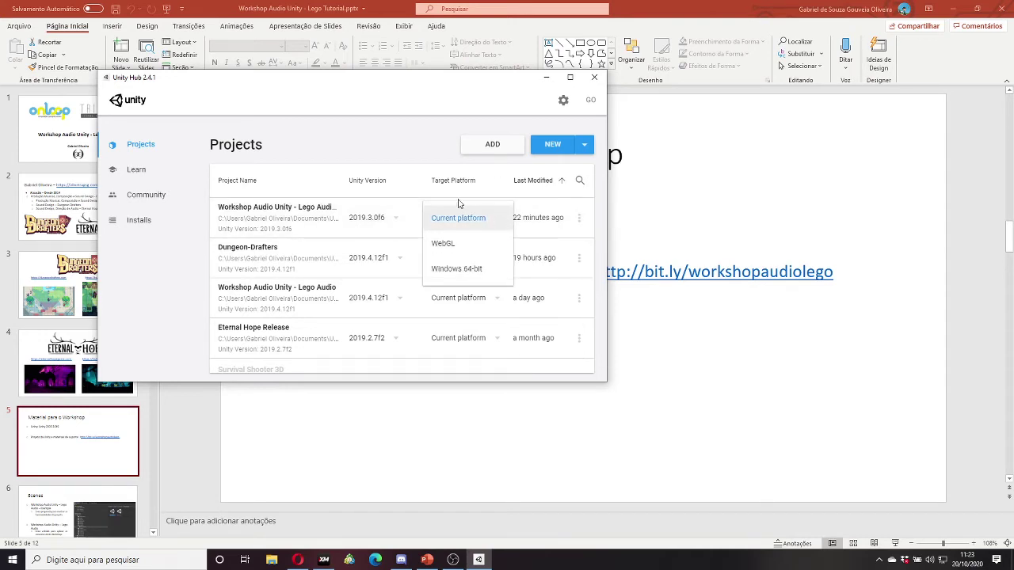
{"action": "left_click", "coordinate": [409, 154]}
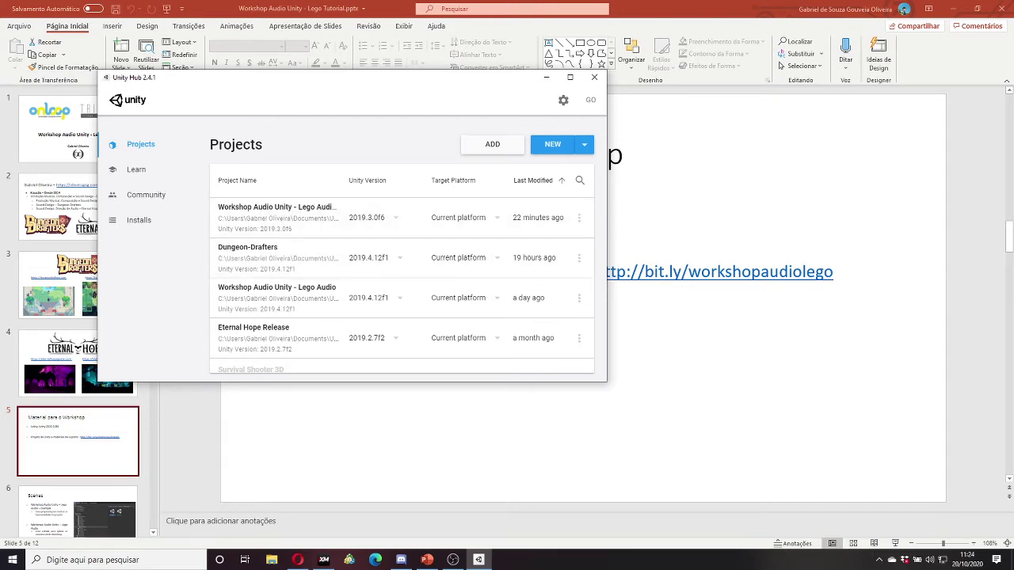
{"action": "left_click", "coordinate": [401, 559]}
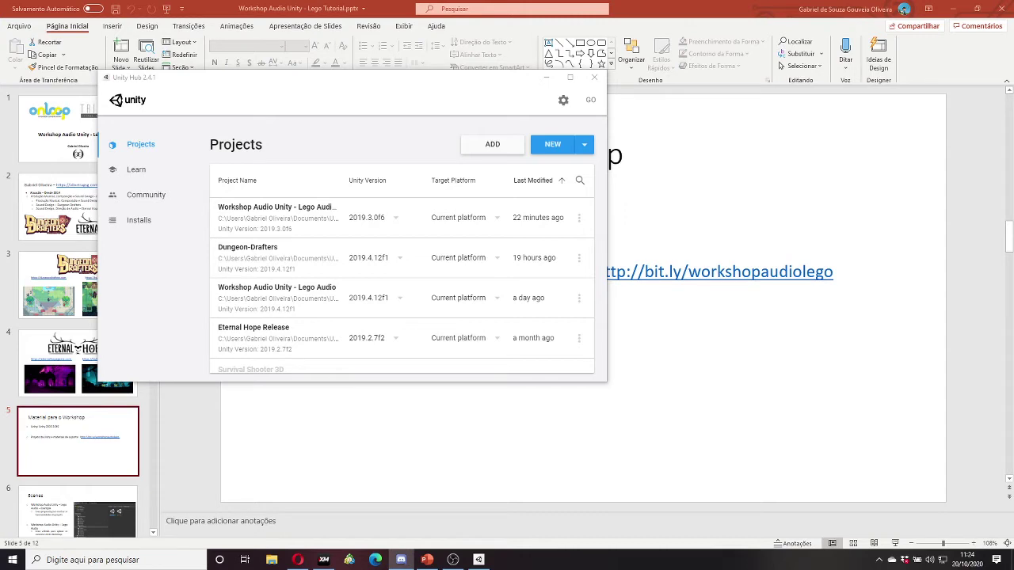
{"action": "left_click", "coordinate": [353, 122]}
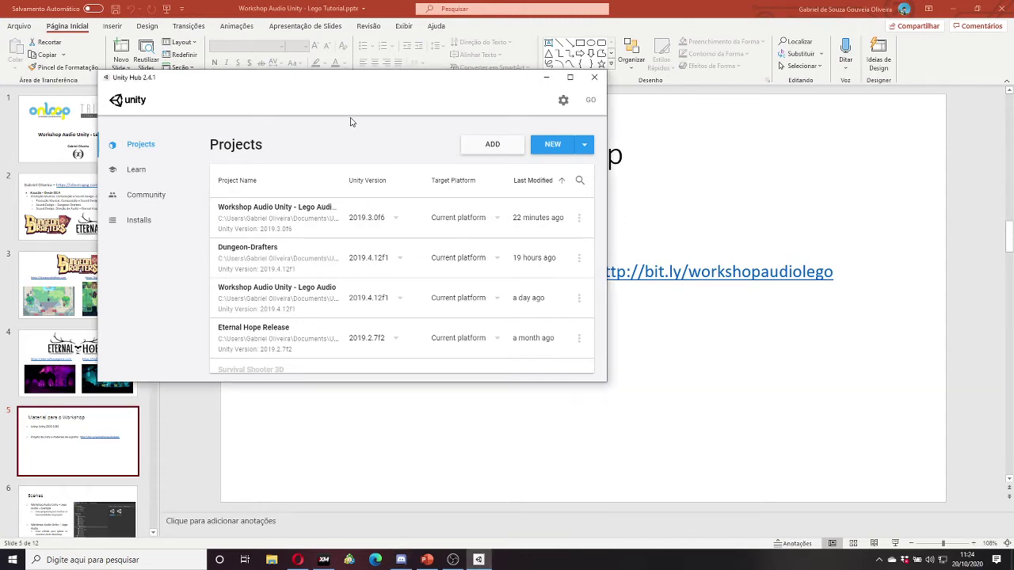
{"action": "key", "text": "alt+Tab"}
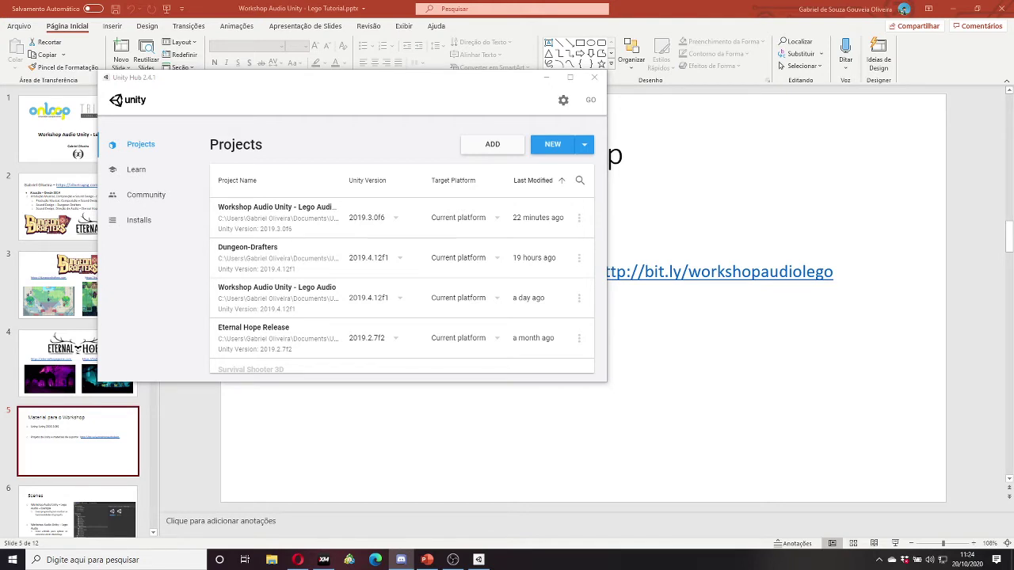
{"action": "left_click", "coordinate": [270, 110]}
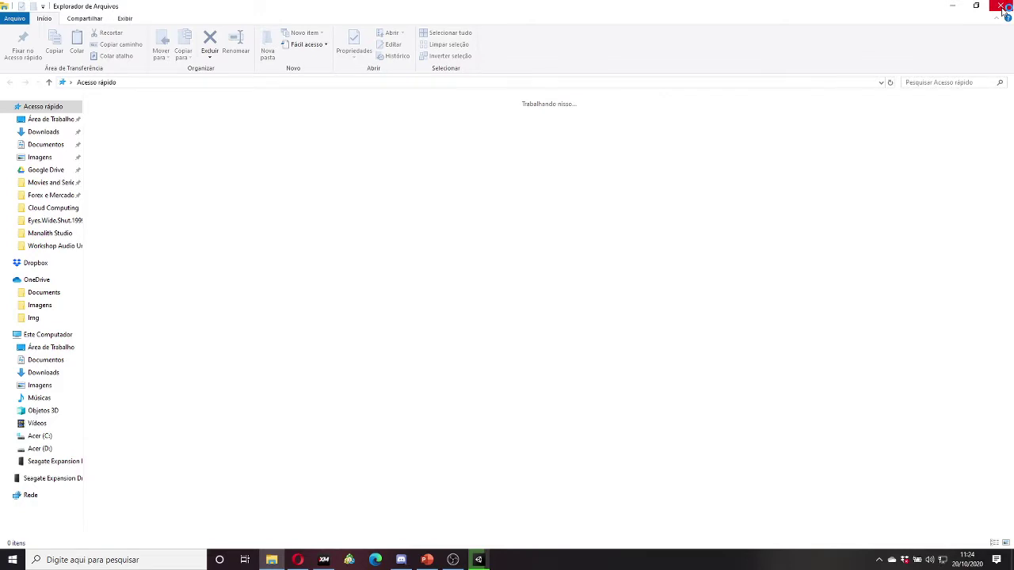
Step: Close the File Explorer window to bring the workshop presentation back into view
{"action": "left_click", "coordinate": [1003, 9]}
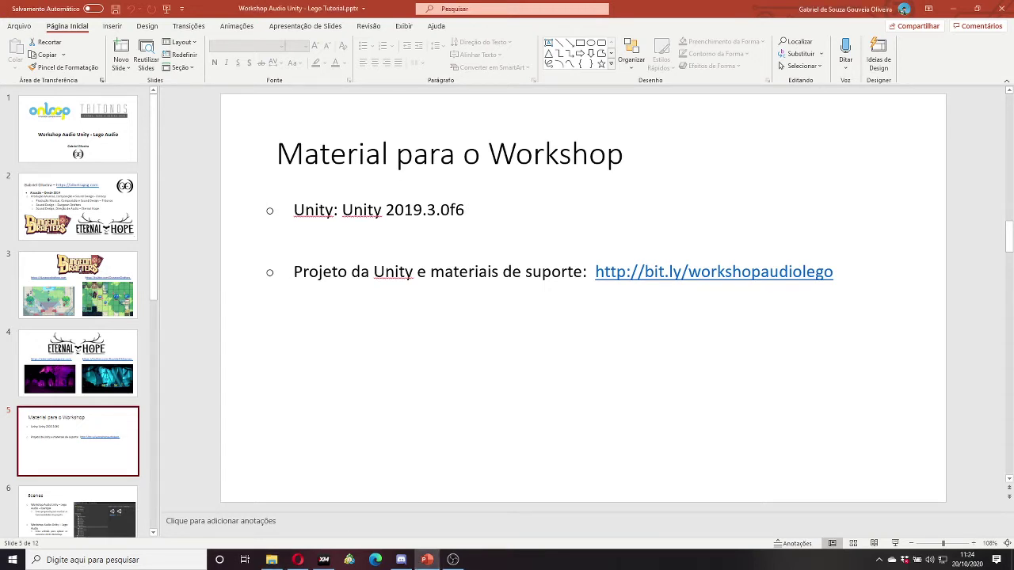
{"action": "scroll", "coordinate": [108, 304], "scroll_direction": "down", "scroll_amount": 2}
{"action": "left_click", "coordinate": [108, 309]}
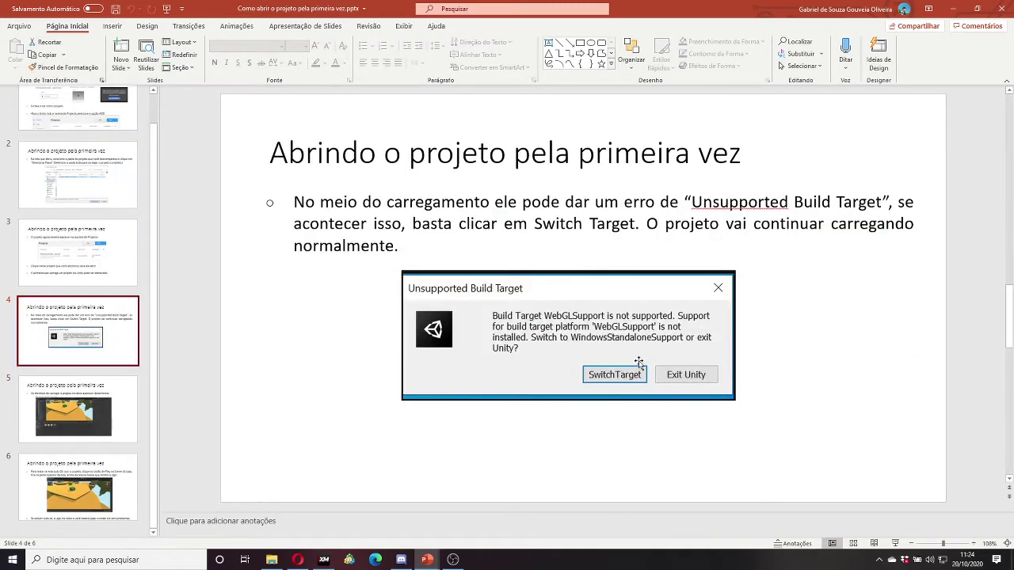
{"action": "left_click", "coordinate": [476, 307]}
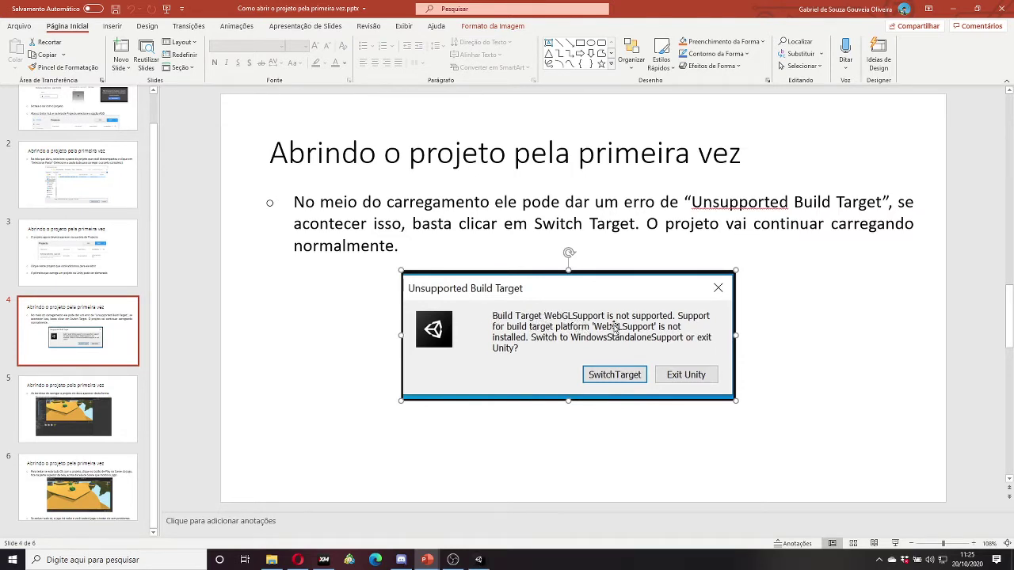
{"action": "left_click", "coordinate": [559, 425]}
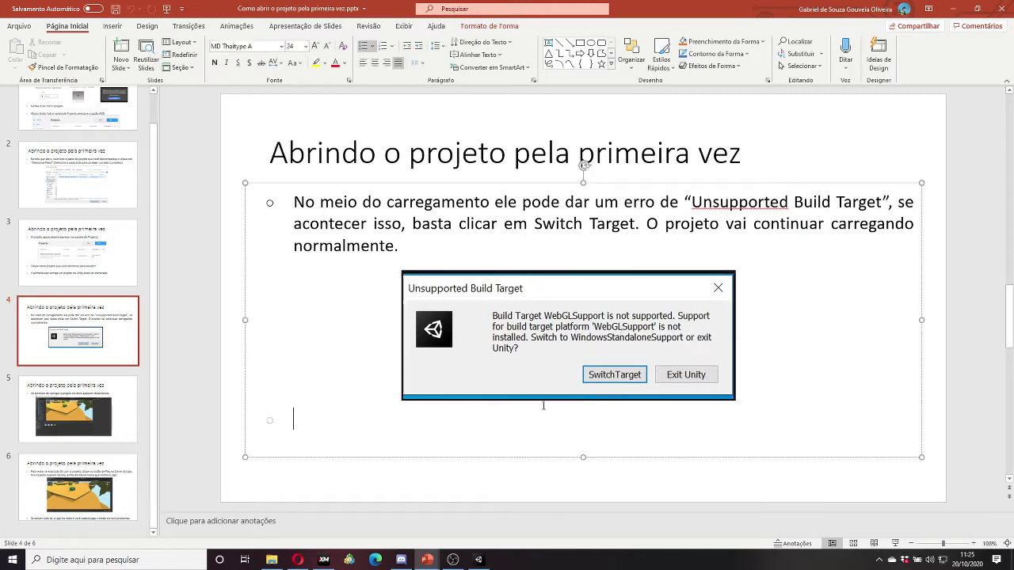
{"action": "left_click", "coordinate": [519, 352]}
{"action": "left_click", "coordinate": [200, 290]}
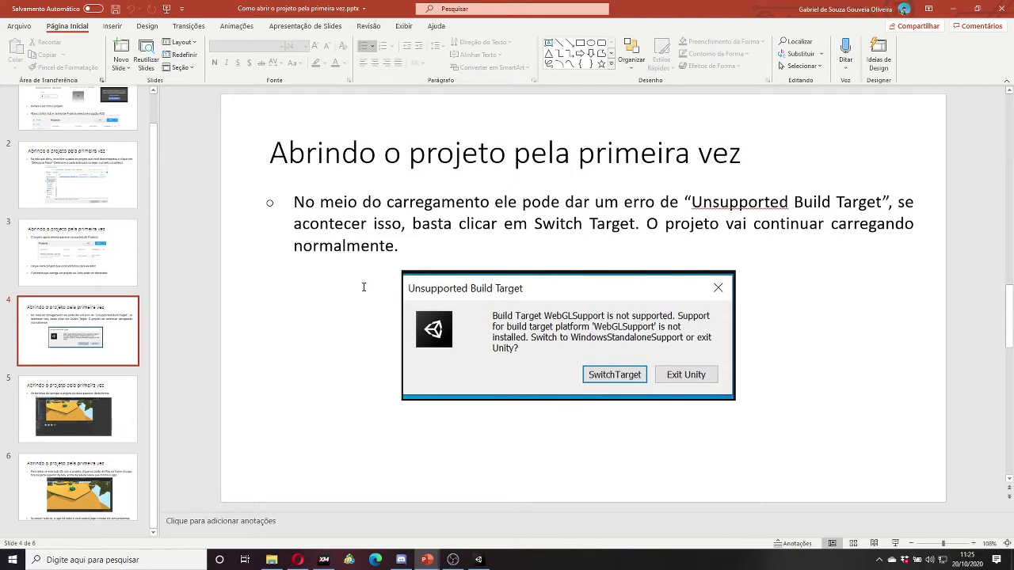
{"action": "left_click", "coordinate": [732, 321]}
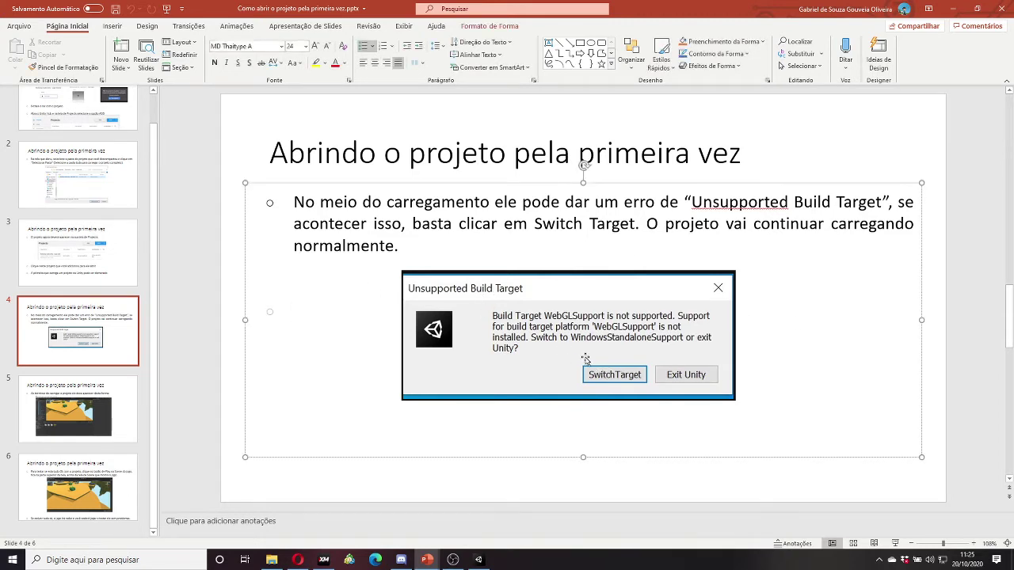
{"action": "left_click", "coordinate": [1008, 9]}
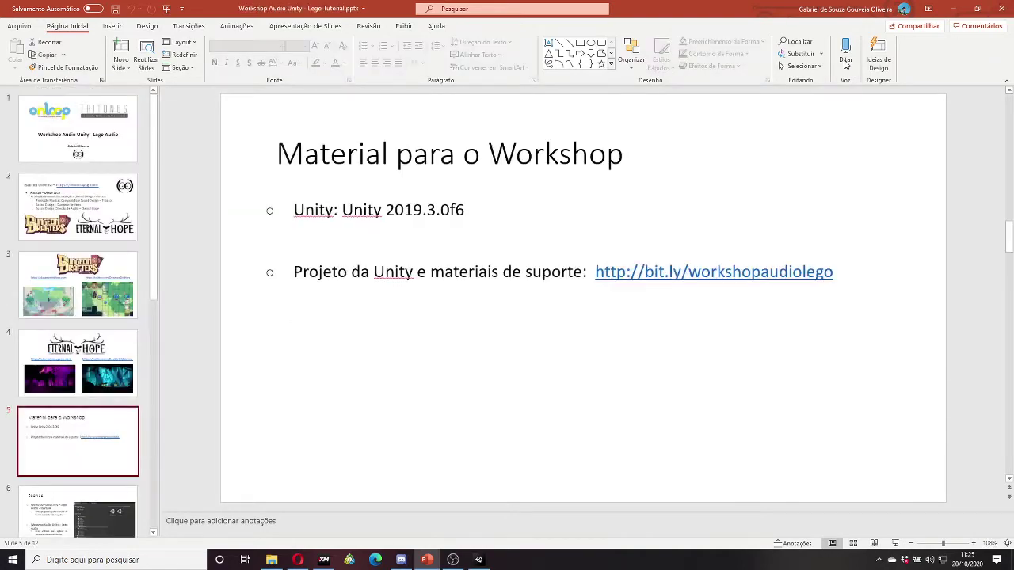
Step: In Unity, show the Assets folder's contents (LEGO, LEGO Data, TextMesh Pro, Master) in the Project browser
{"action": "left_click", "coordinate": [478, 559]}
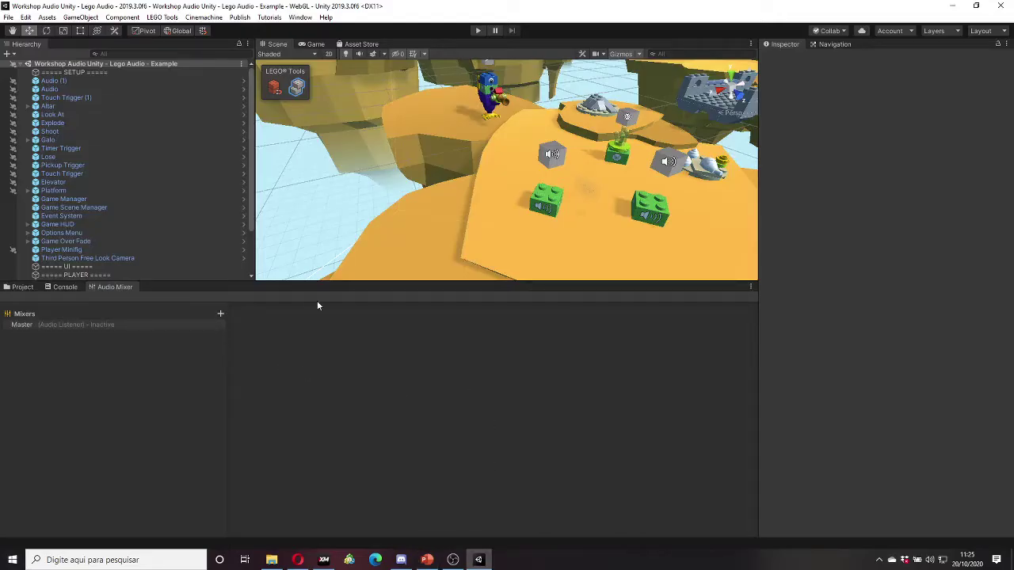
{"action": "left_click", "coordinate": [23, 286]}
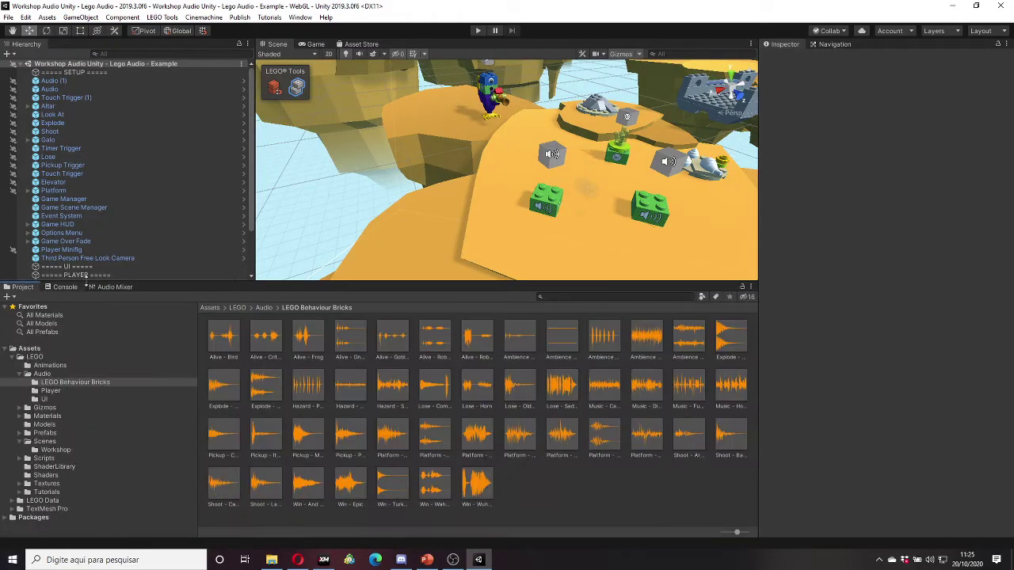
{"action": "left_click", "coordinate": [48, 349]}
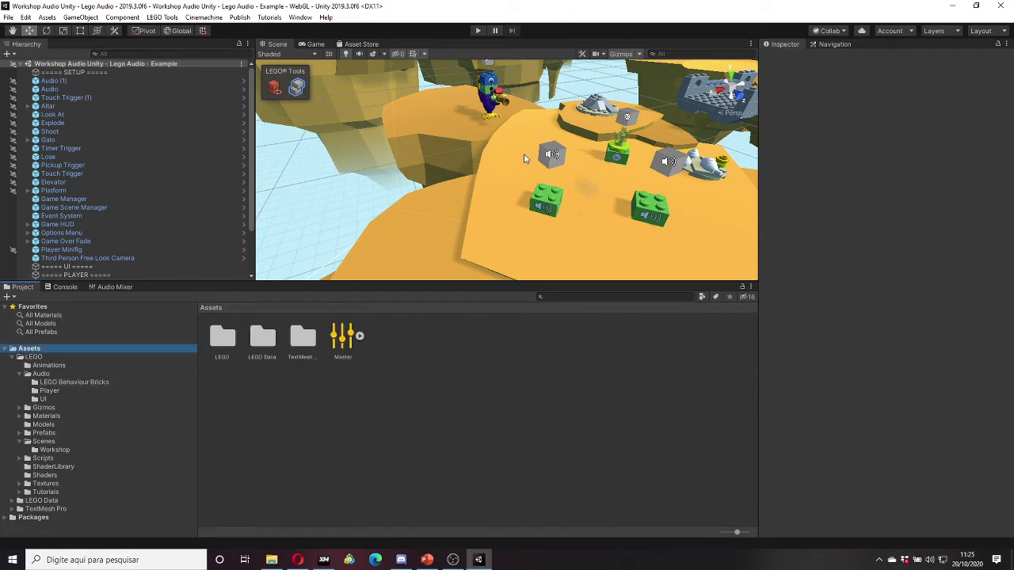
{"action": "key", "text": "alt+Tab"}
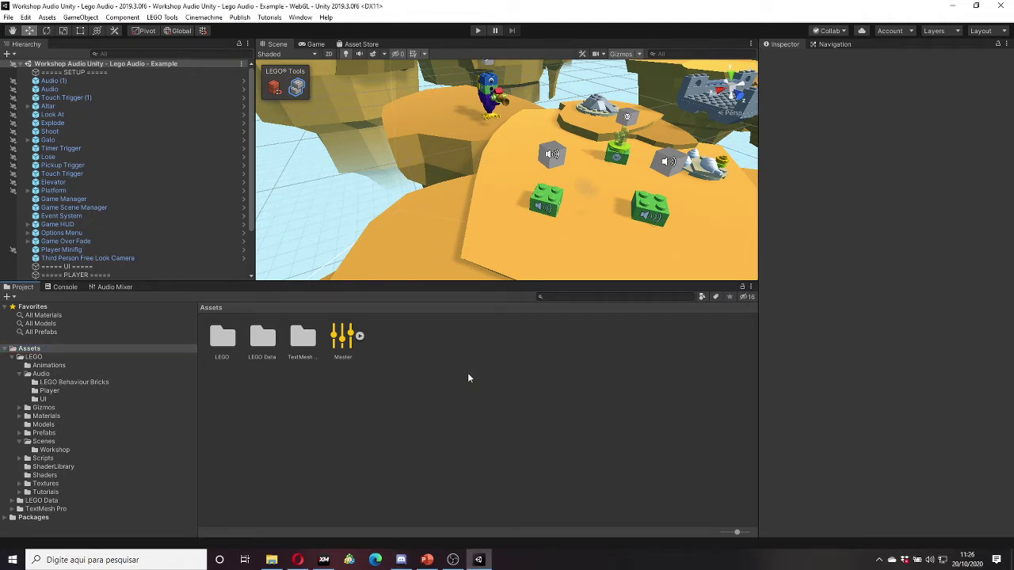
{"action": "key", "text": "alt+Tab"}
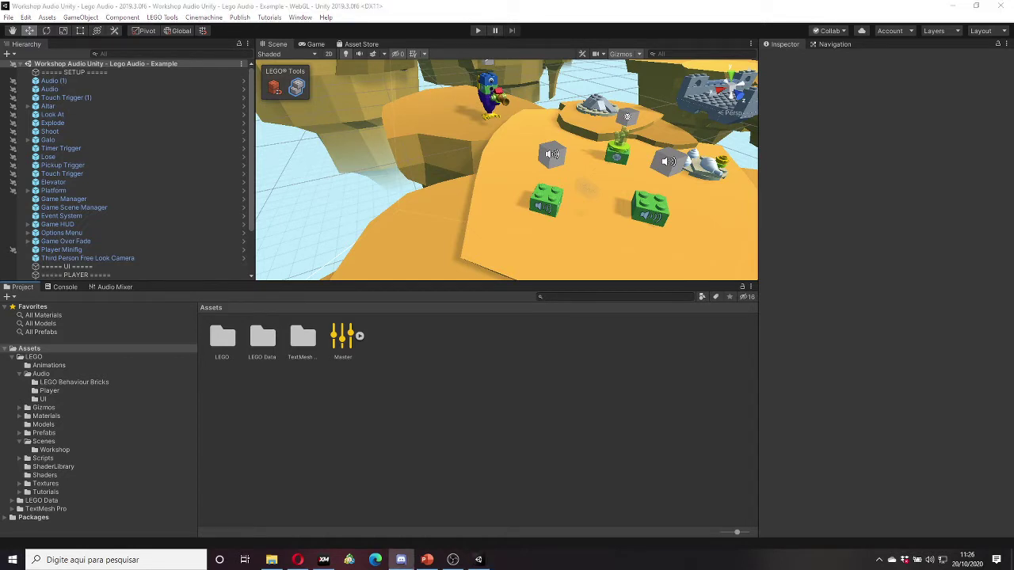
Step: Collapse the Audio folder under LEGO in the Project tree
{"action": "left_click", "coordinate": [600, 390]}
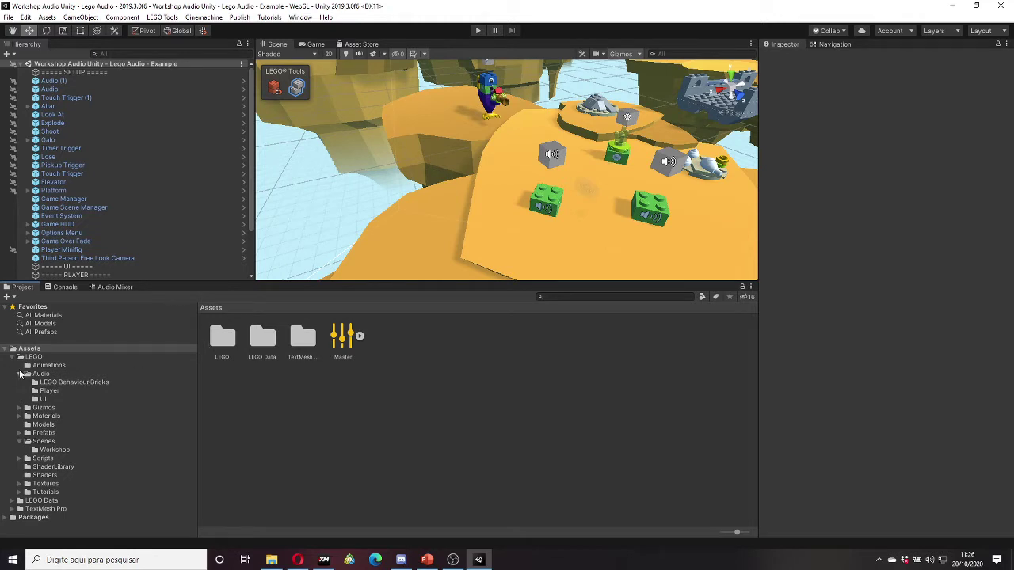
{"action": "left_click", "coordinate": [19, 374]}
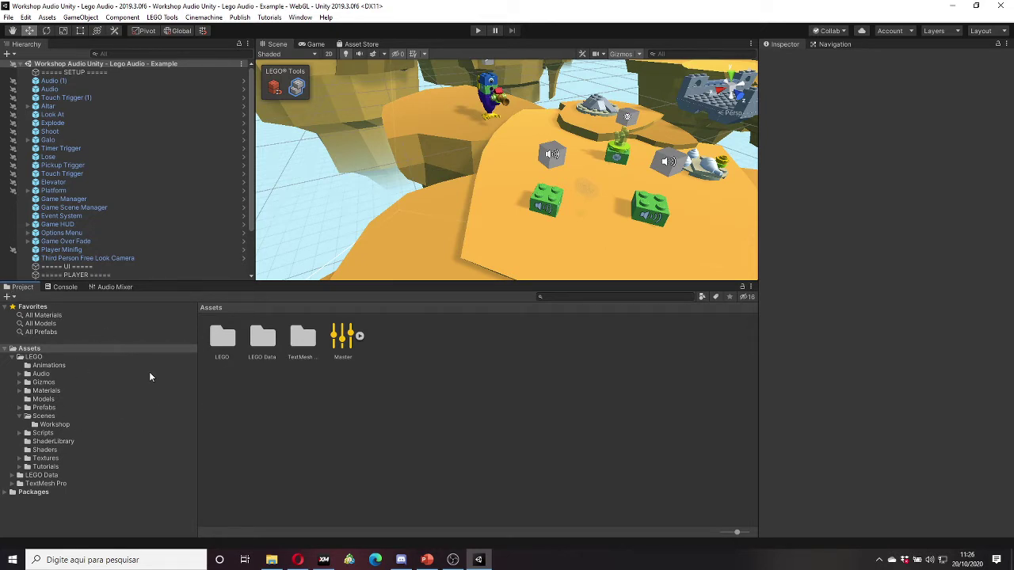
Step: Close the Audio Mixer panel and lower the Project divider so the Hierarchy lists every scene object
{"action": "right_click", "coordinate": [99, 290]}
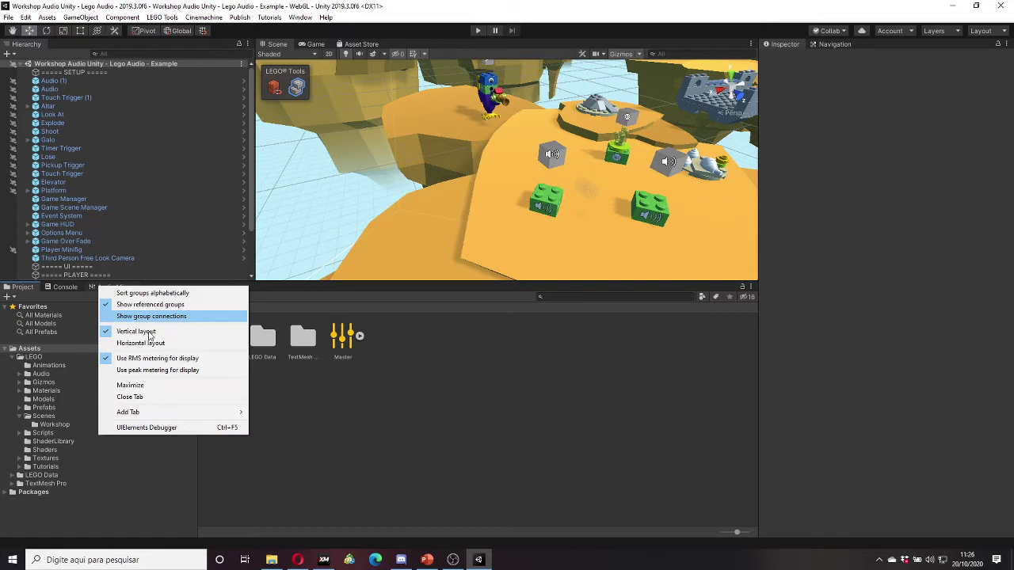
{"action": "left_click", "coordinate": [161, 399]}
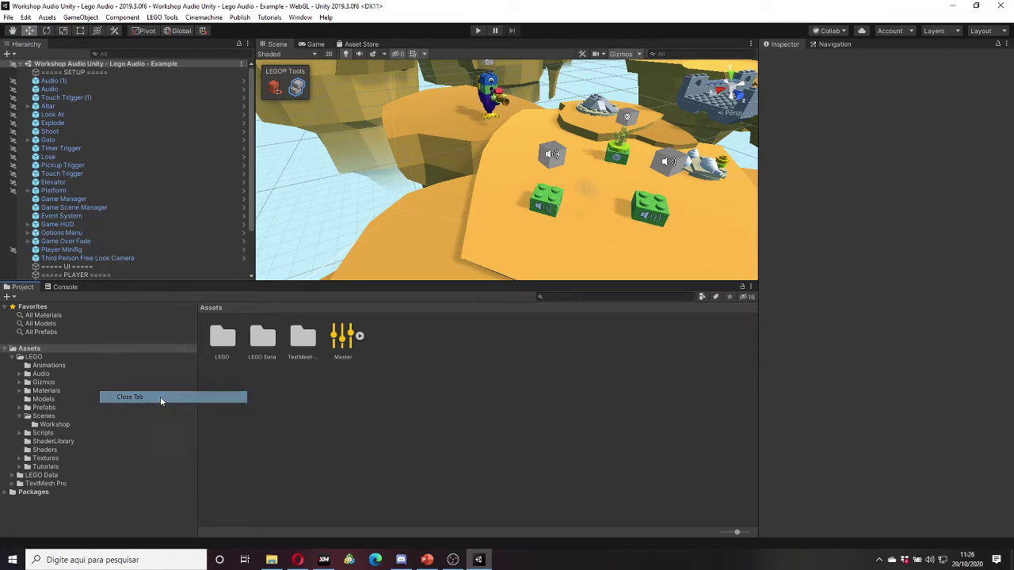
{"action": "left_click", "coordinate": [57, 289]}
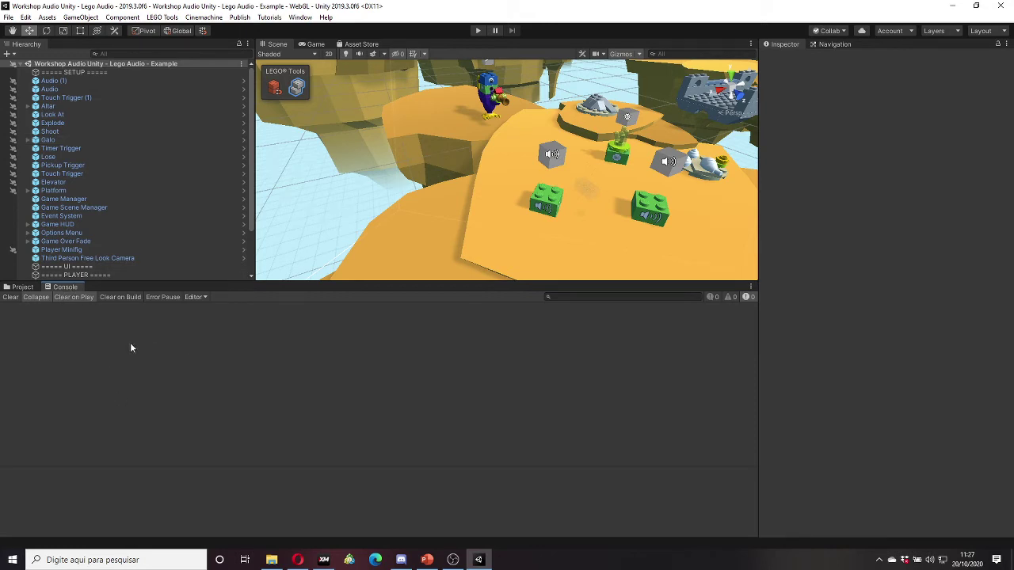
{"action": "left_click", "coordinate": [22, 286]}
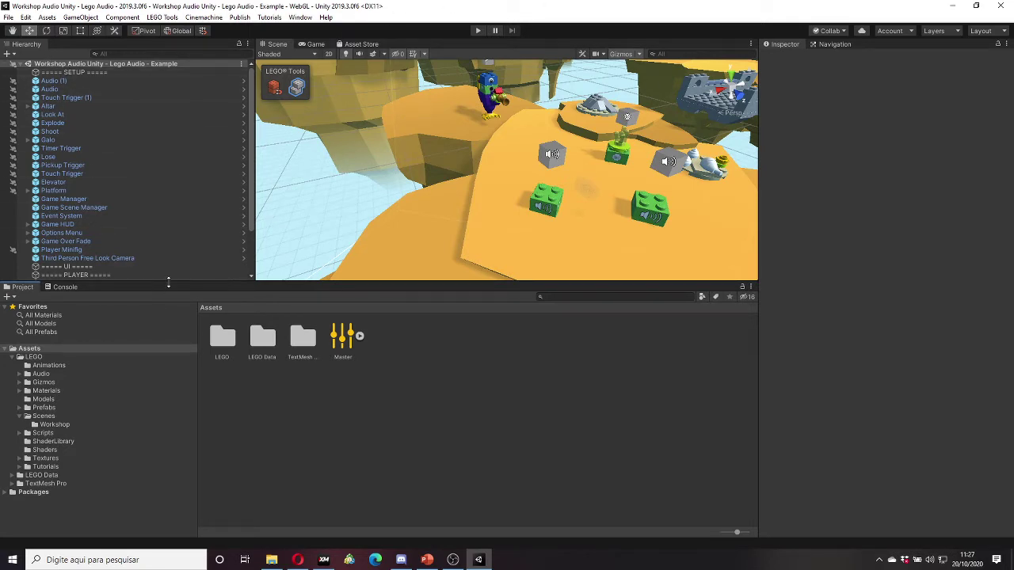
{"action": "left_click_drag", "start_coordinate": [166, 285], "coordinate": [161, 389]}
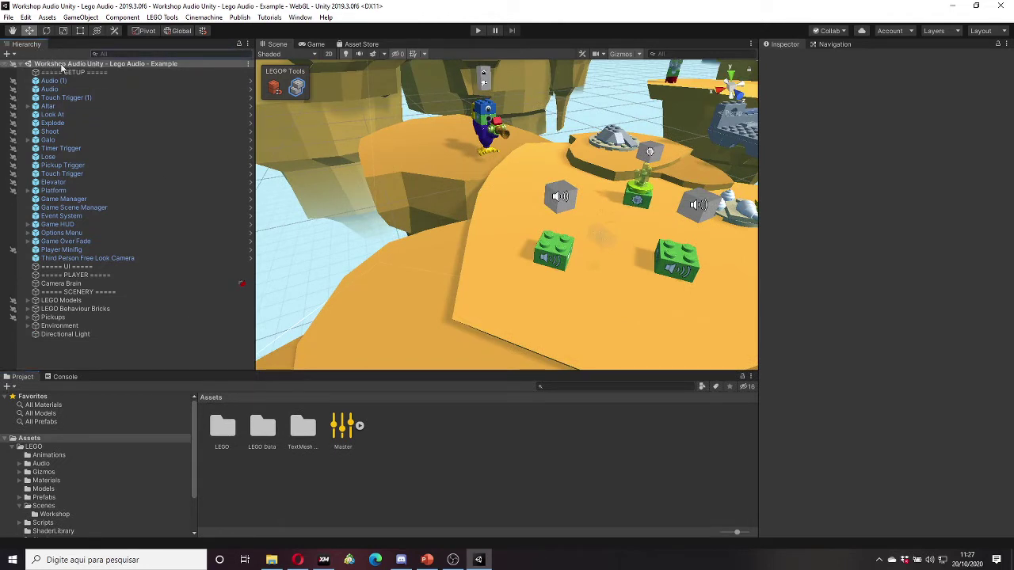
Step: Select Player Minifig in the Hierarchy to view its Step01–Step04, Jump, Land and Explode clips
{"action": "left_click", "coordinate": [64, 66]}
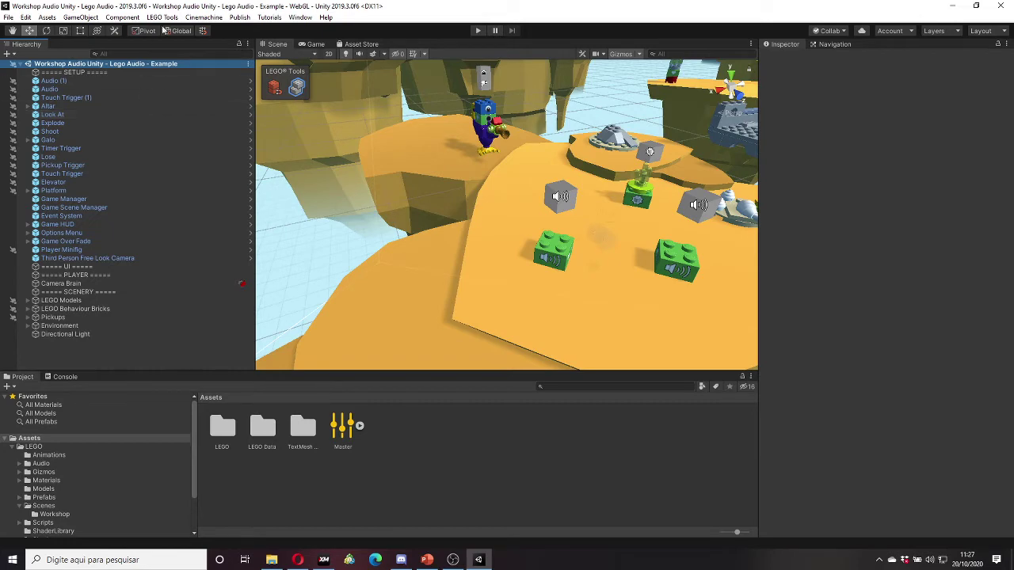
{"action": "left_click", "coordinate": [84, 81]}
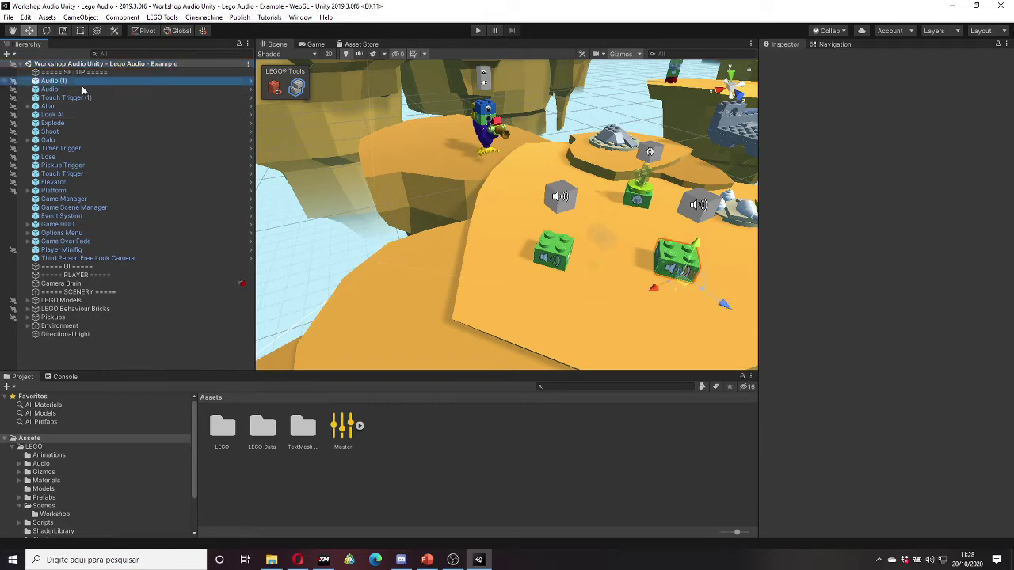
{"action": "left_click", "coordinate": [79, 123]}
{"action": "left_click", "coordinate": [78, 190]}
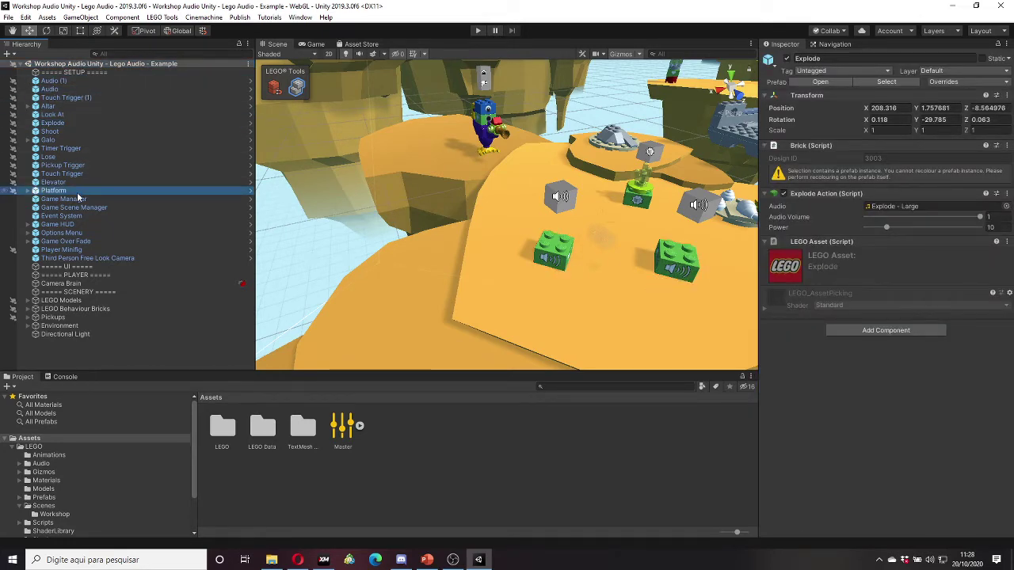
{"action": "left_click", "coordinate": [76, 249]}
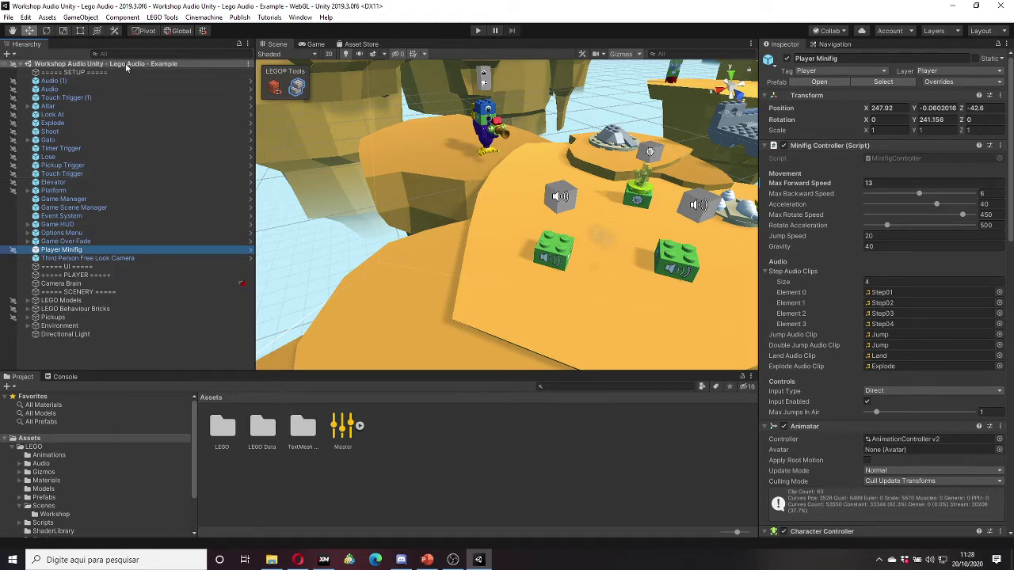
{"action": "left_click", "coordinate": [103, 72]}
{"action": "left_click", "coordinate": [101, 82]}
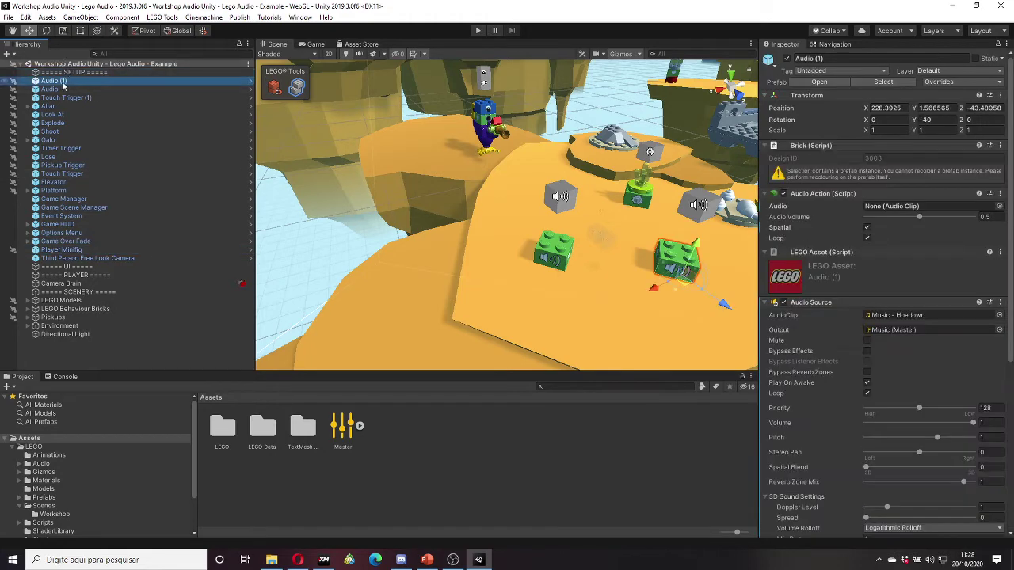
{"action": "left_click", "coordinate": [74, 106]}
{"action": "left_click", "coordinate": [70, 123]}
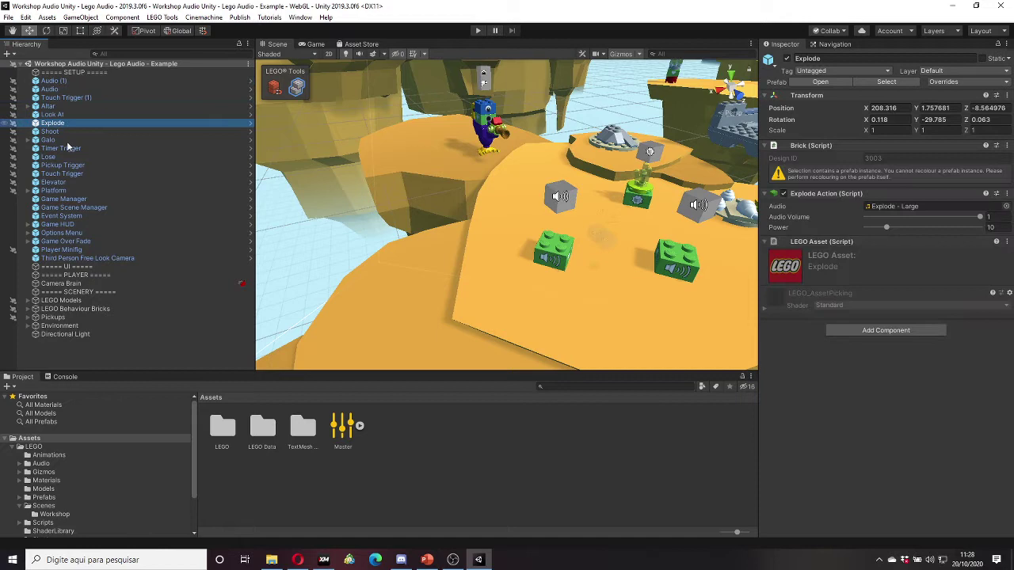
{"action": "left_click", "coordinate": [74, 274]}
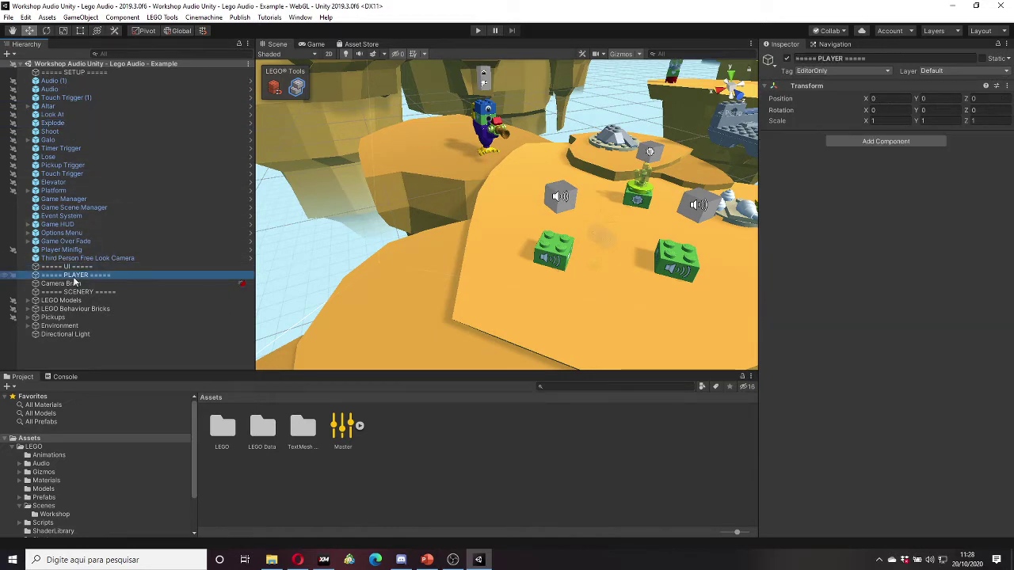
{"action": "left_click", "coordinate": [75, 292]}
{"action": "left_click", "coordinate": [70, 309]}
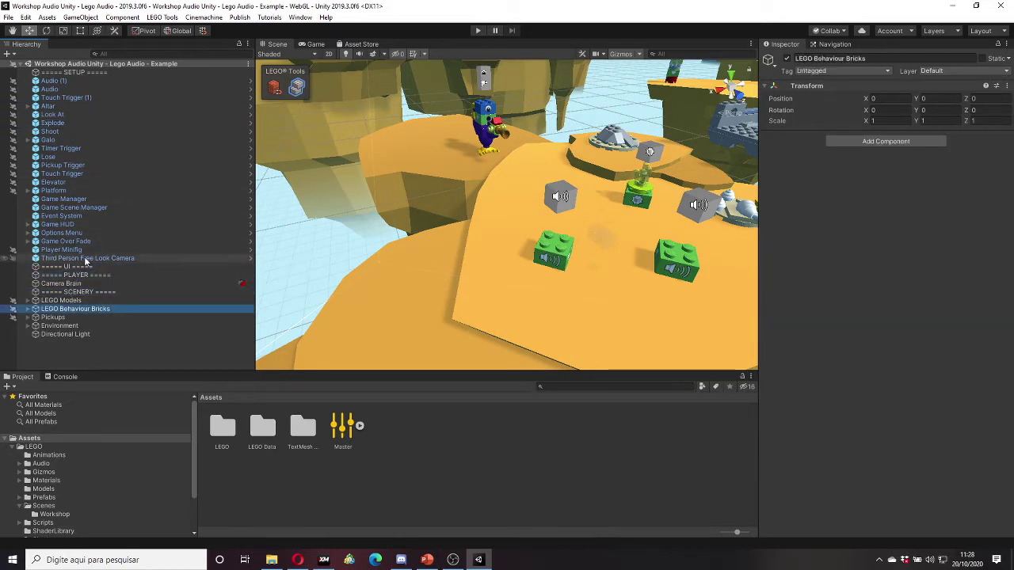
{"action": "left_click", "coordinate": [62, 216]}
{"action": "left_click", "coordinate": [71, 124]}
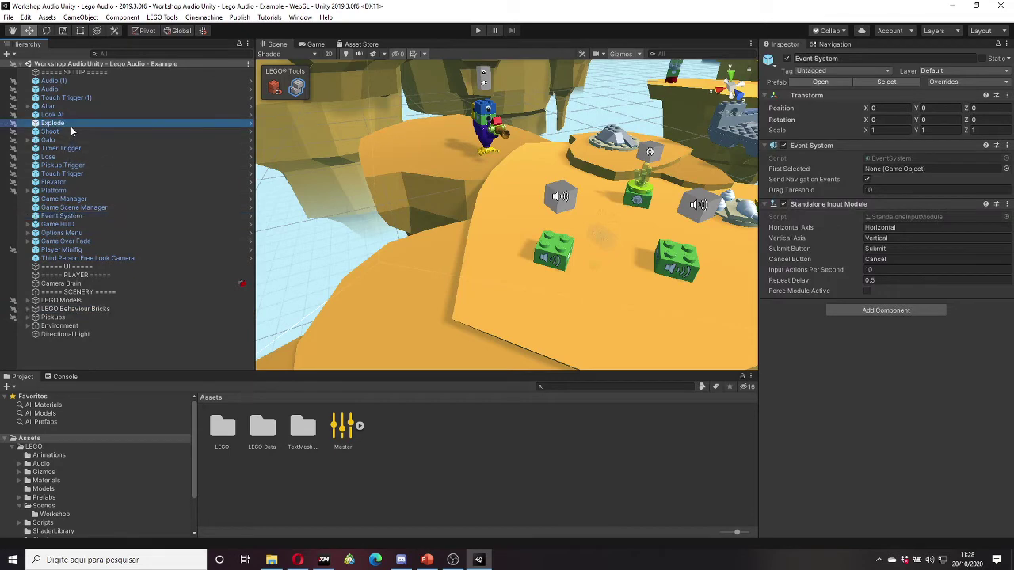
{"action": "left_click", "coordinate": [70, 72]}
{"action": "left_click", "coordinate": [56, 89]}
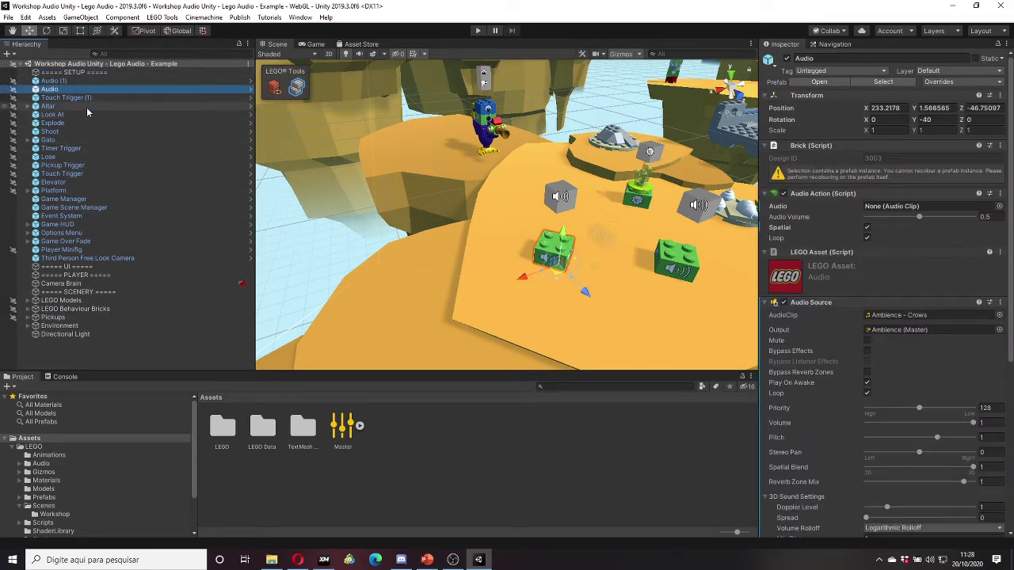
{"action": "left_click", "coordinate": [71, 97]}
{"action": "left_click", "coordinate": [87, 114]}
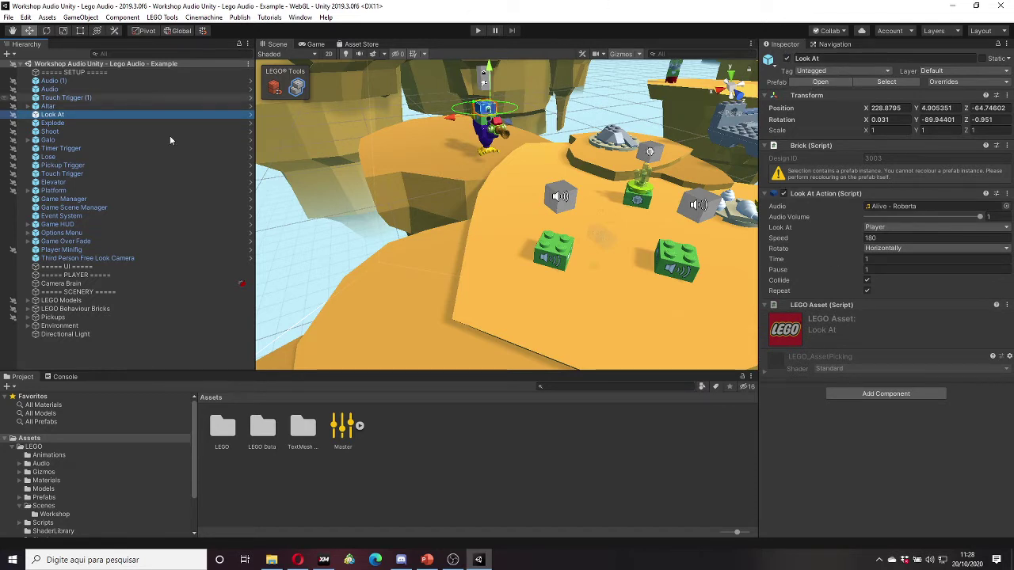
{"action": "left_click", "coordinate": [59, 122]}
{"action": "left_click", "coordinate": [73, 132]}
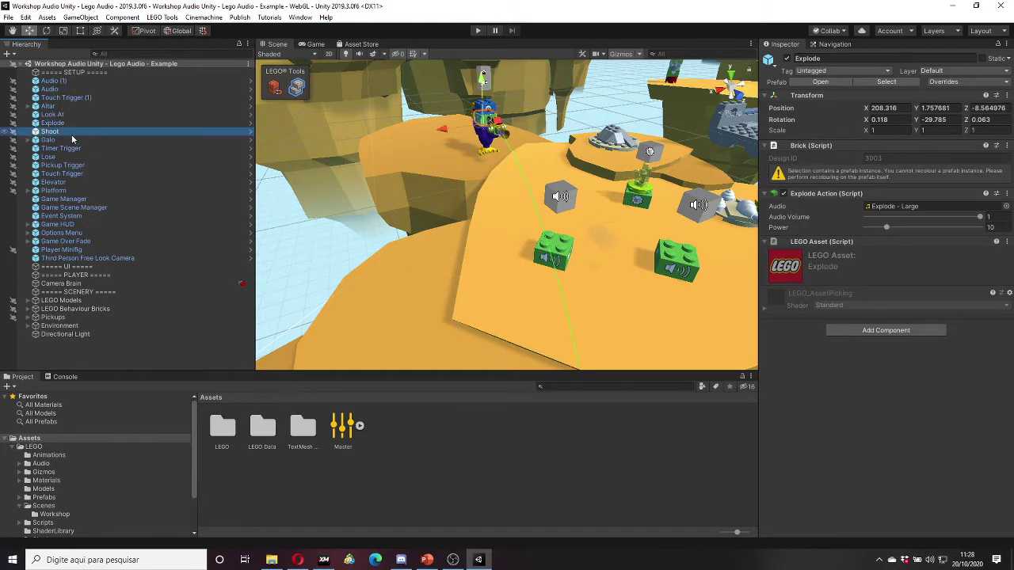
{"action": "left_click", "coordinate": [70, 148]}
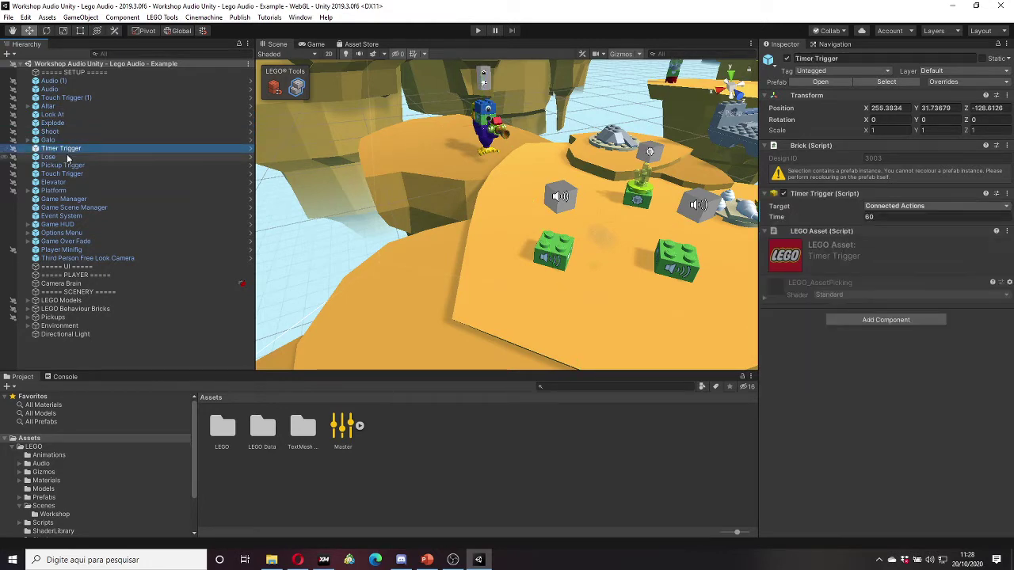
{"action": "left_click", "coordinate": [68, 156]}
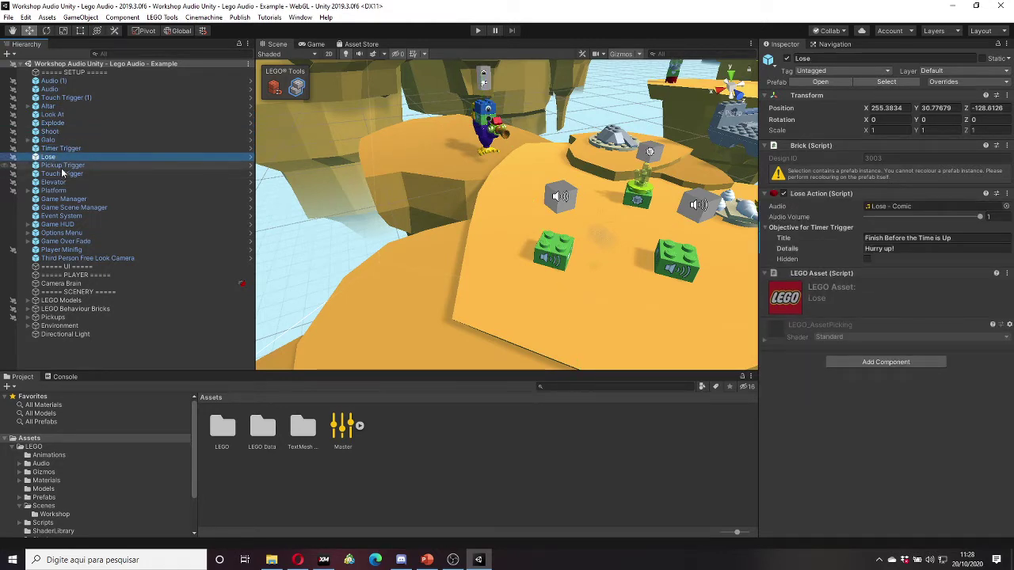
{"action": "left_click", "coordinate": [62, 165]}
{"action": "left_click", "coordinate": [63, 174]}
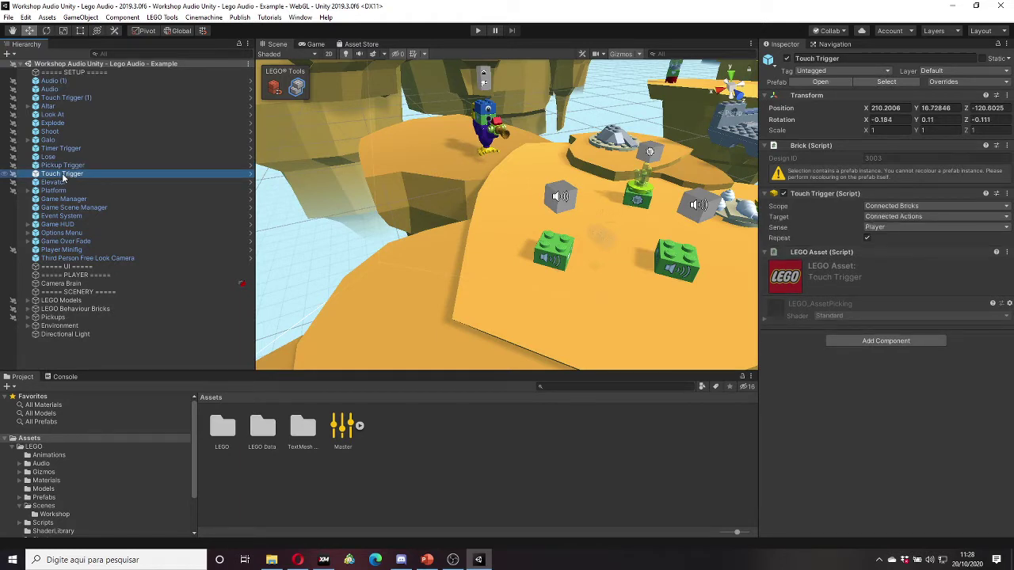
{"action": "left_click", "coordinate": [67, 81]}
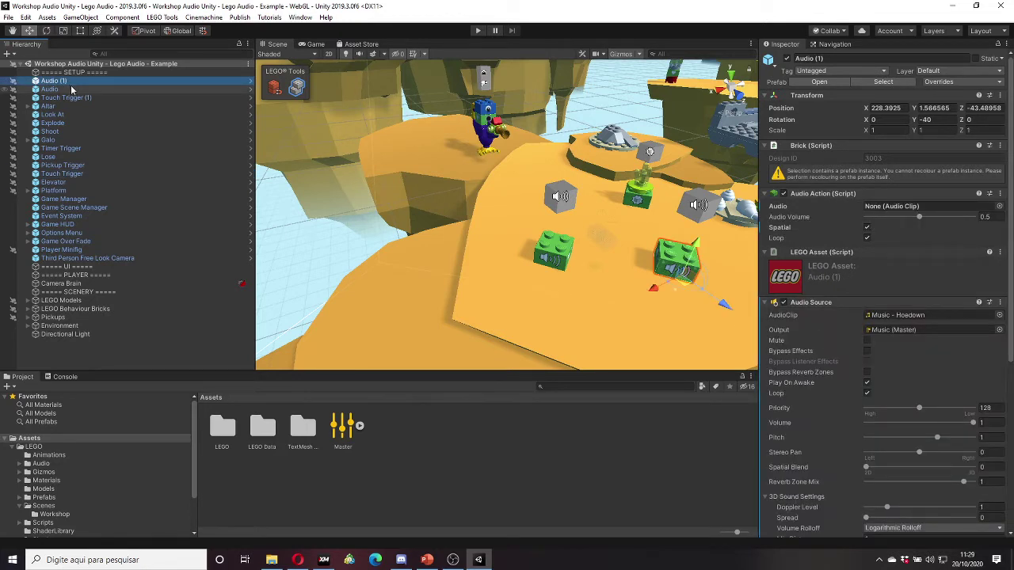
{"action": "left_click", "coordinate": [71, 89]}
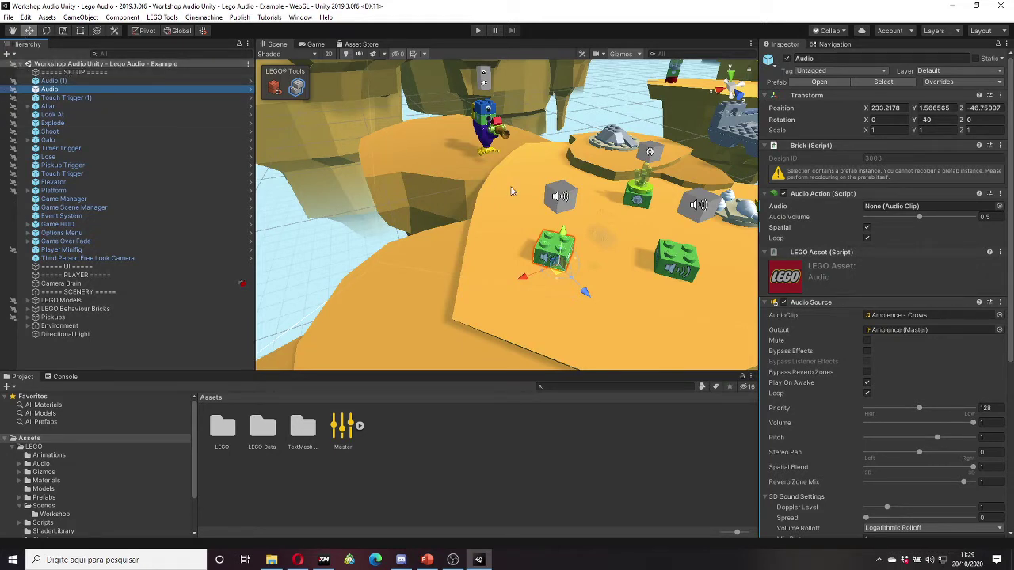
{"action": "mouse_move", "coordinate": [517, 166]}
{"action": "left_mouse_down", "text": "alt"}
{"action": "mouse_move", "coordinate": [511, 210]}
{"action": "mouse_move", "coordinate": [626, 196]}
{"action": "mouse_move", "coordinate": [586, 212]}
{"action": "left_mouse_up", "text": "alt"}
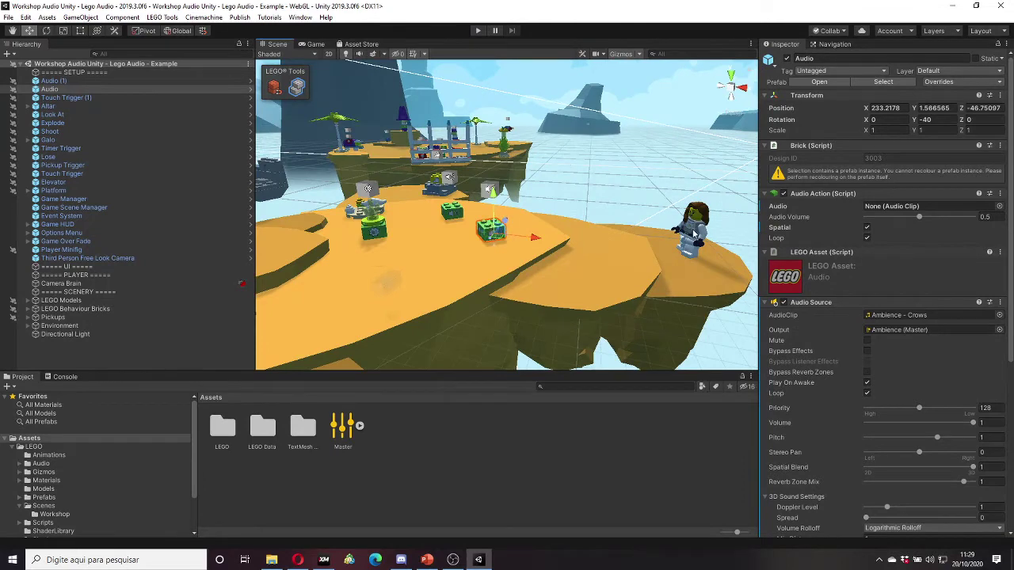
{"action": "left_click", "coordinate": [694, 234]}
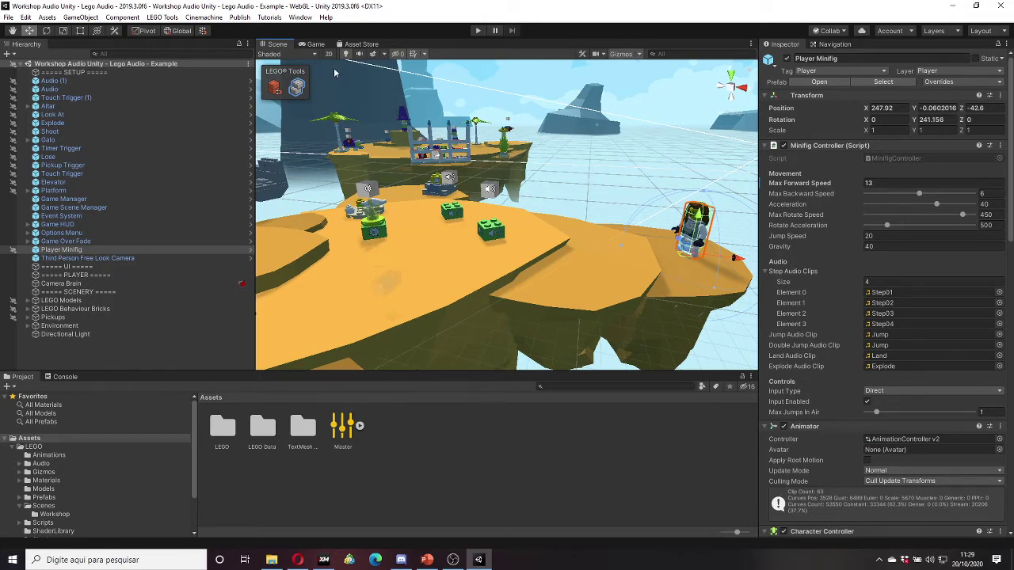
{"action": "left_click", "coordinate": [312, 45]}
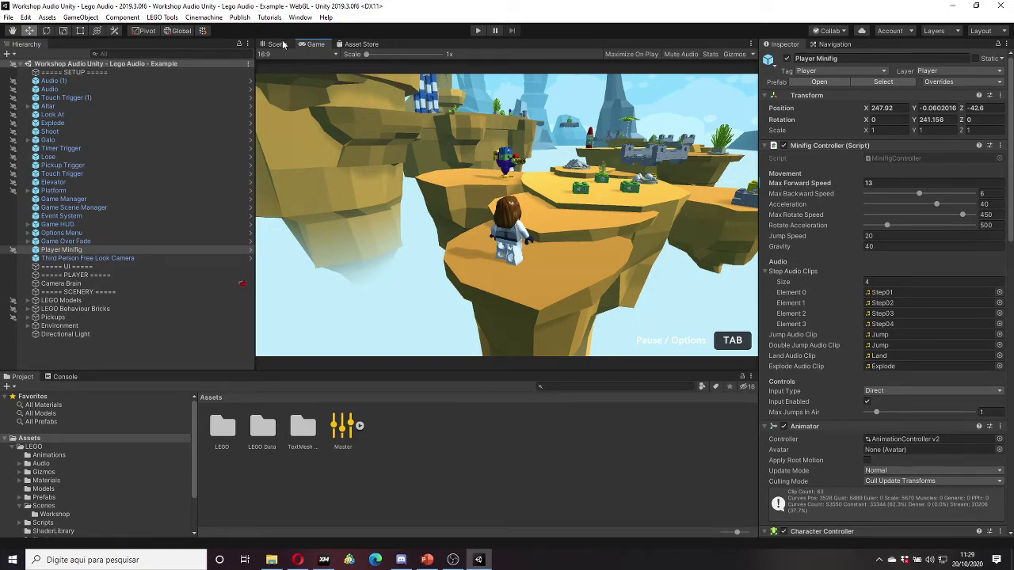
{"action": "left_click", "coordinate": [282, 44]}
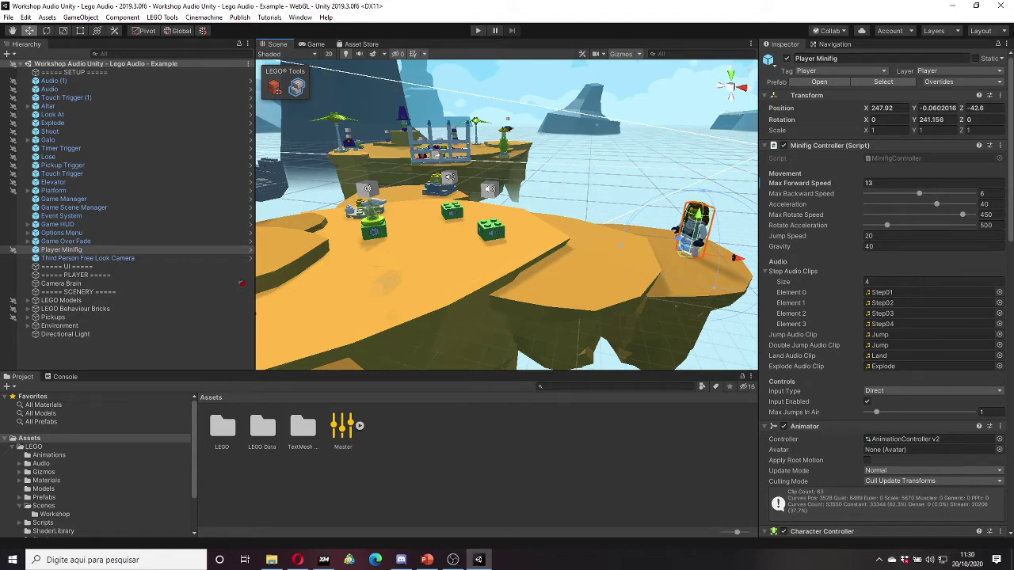
{"action": "key", "text": "alt+Tab"}
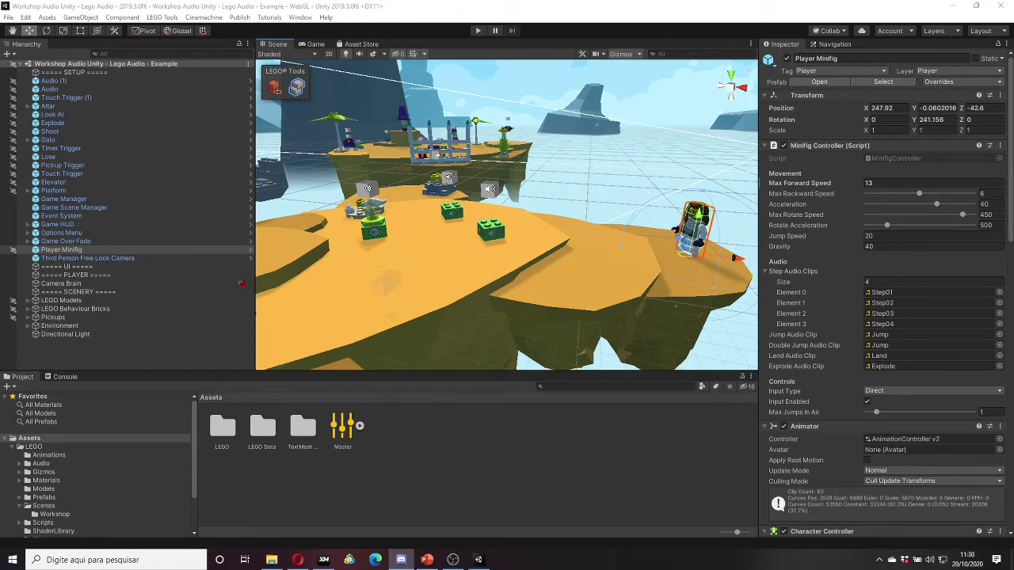
{"action": "left_click", "coordinate": [461, 10]}
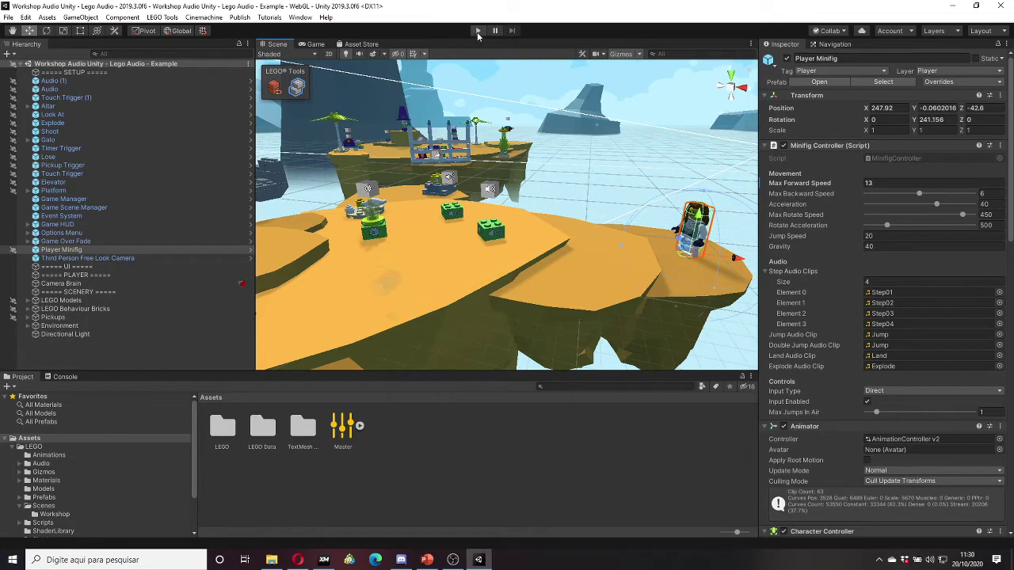
Step: Enter play mode and move the minifig until the 'You lost...' screen appears
{"action": "left_click", "coordinate": [477, 31]}
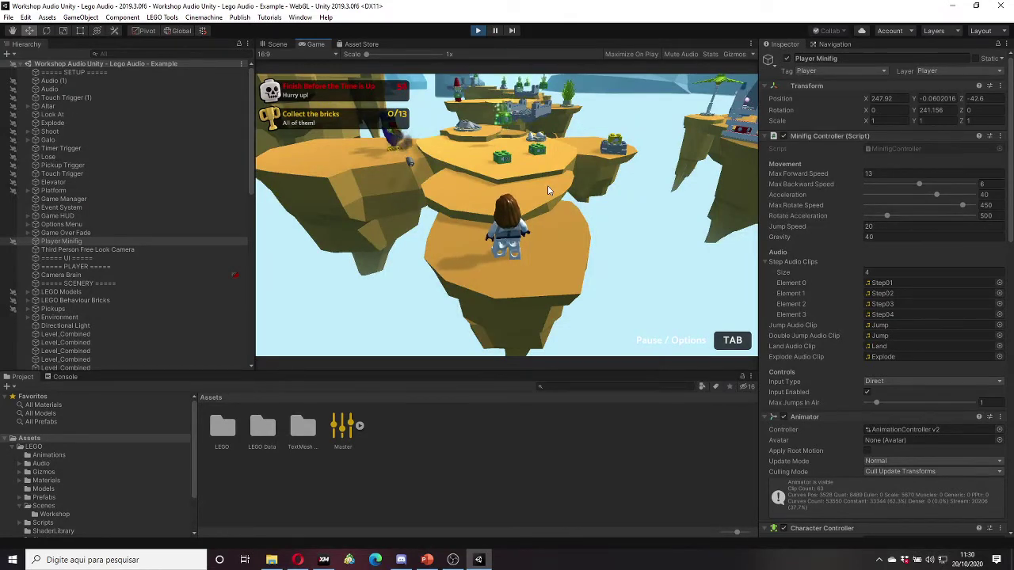
{"action": "key", "text": "s"}
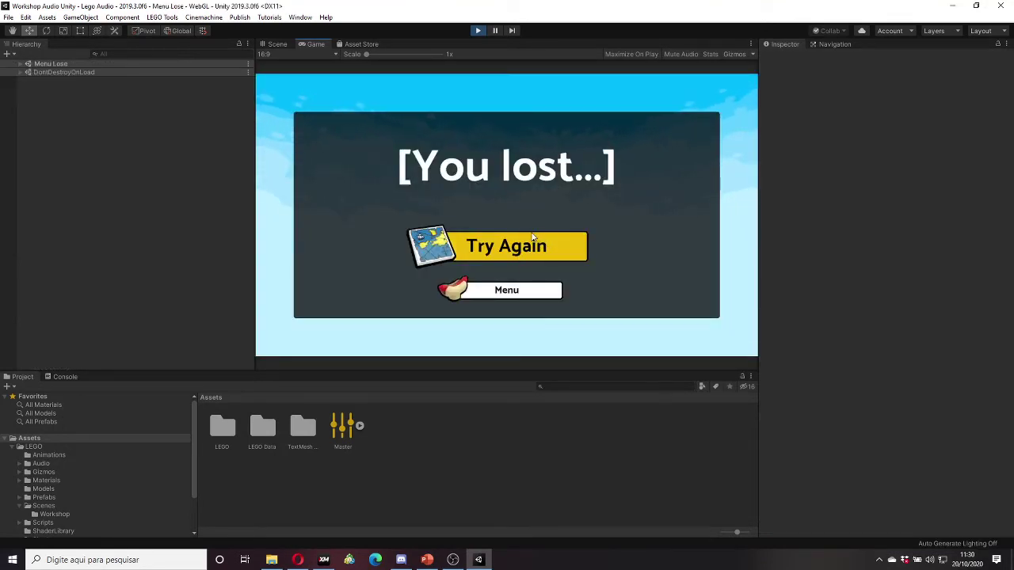
Step: Choose Try Again and run across the islands collecting all 13 bricks to reach 'You won!'
{"action": "left_click", "coordinate": [533, 235]}
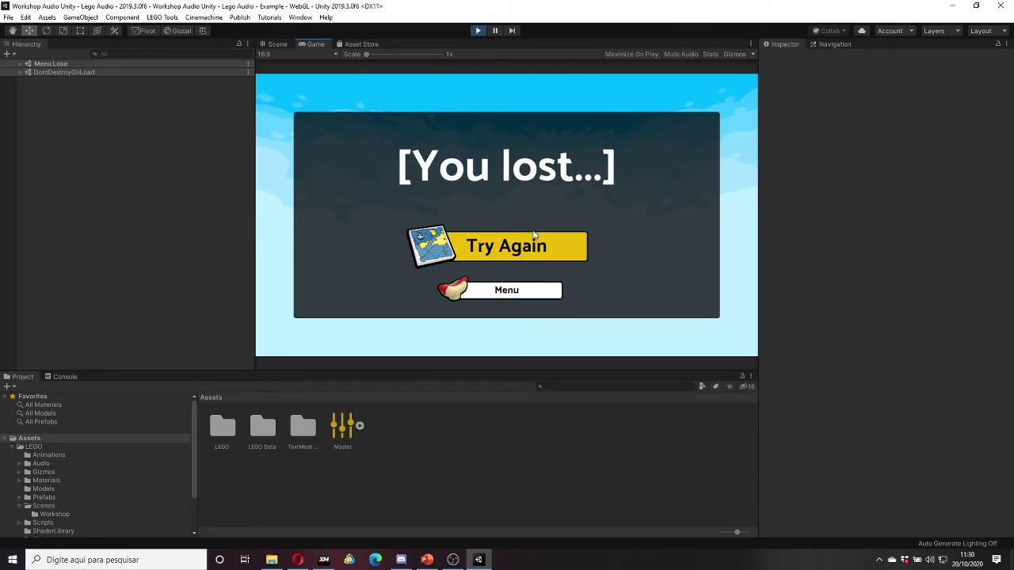
{"action": "key", "text": "w"}
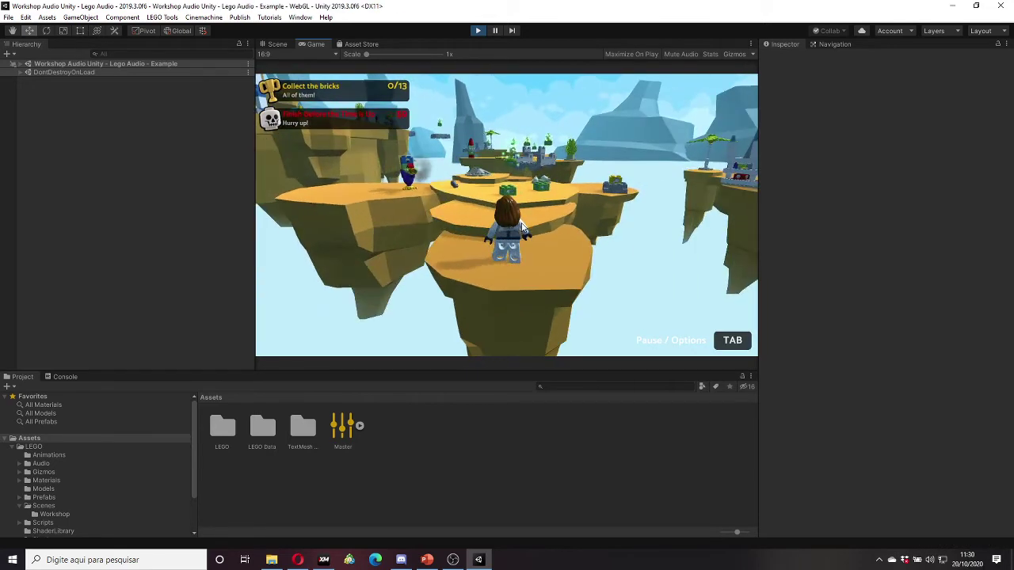
{"action": "key", "text": "w"}
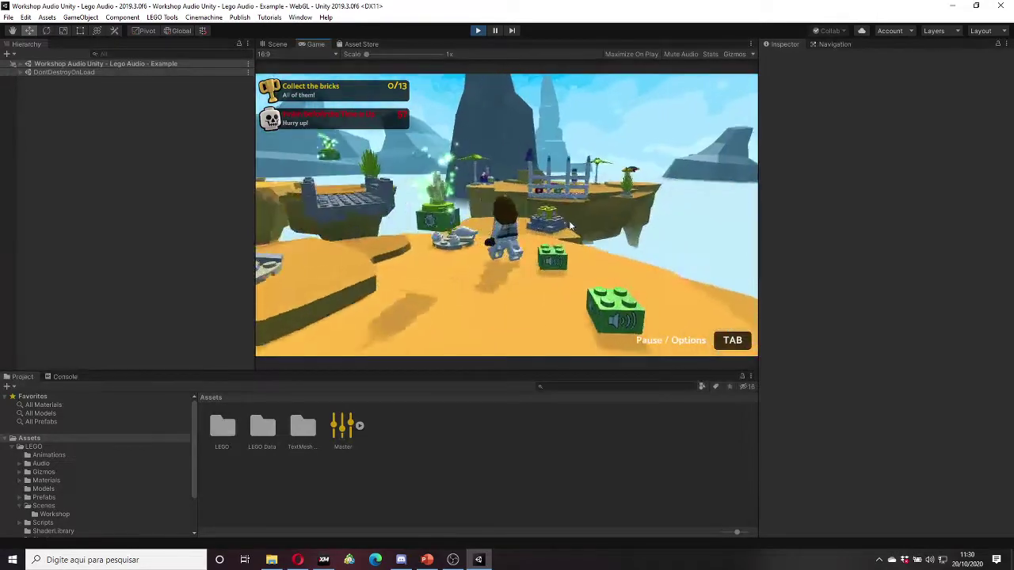
{"action": "key", "text": "w"}
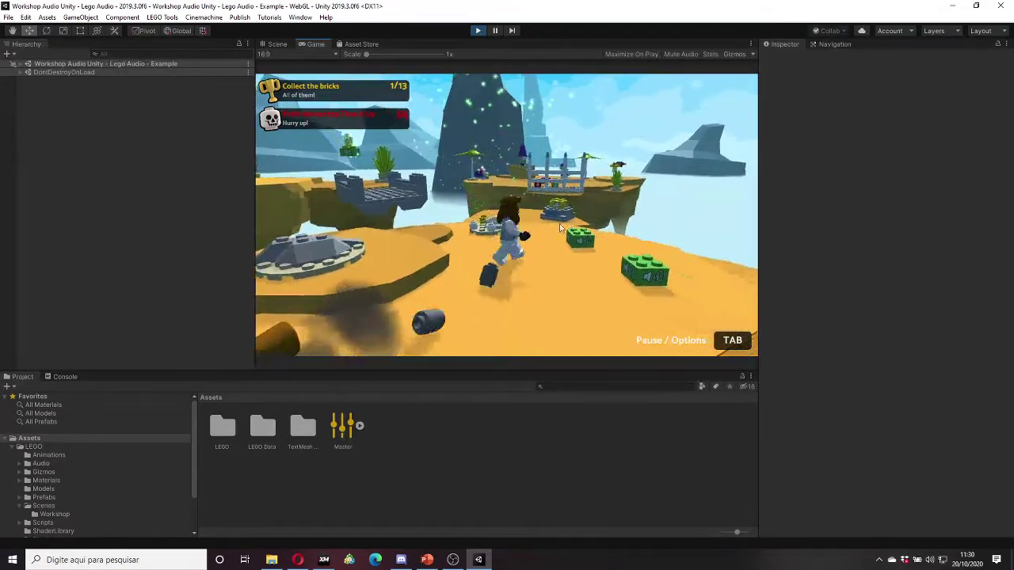
{"action": "key", "text": "w"}
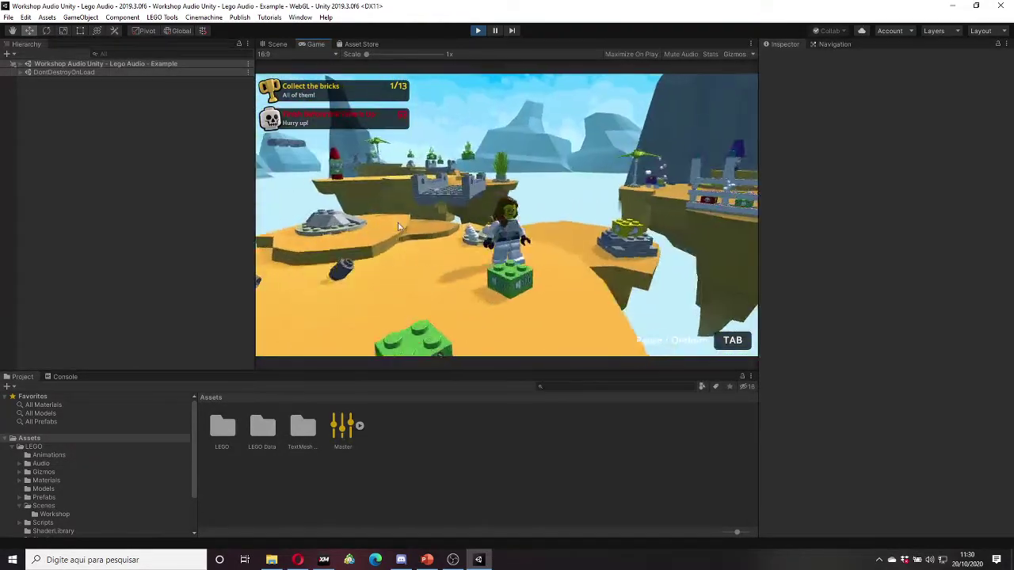
{"action": "key", "text": "w"}
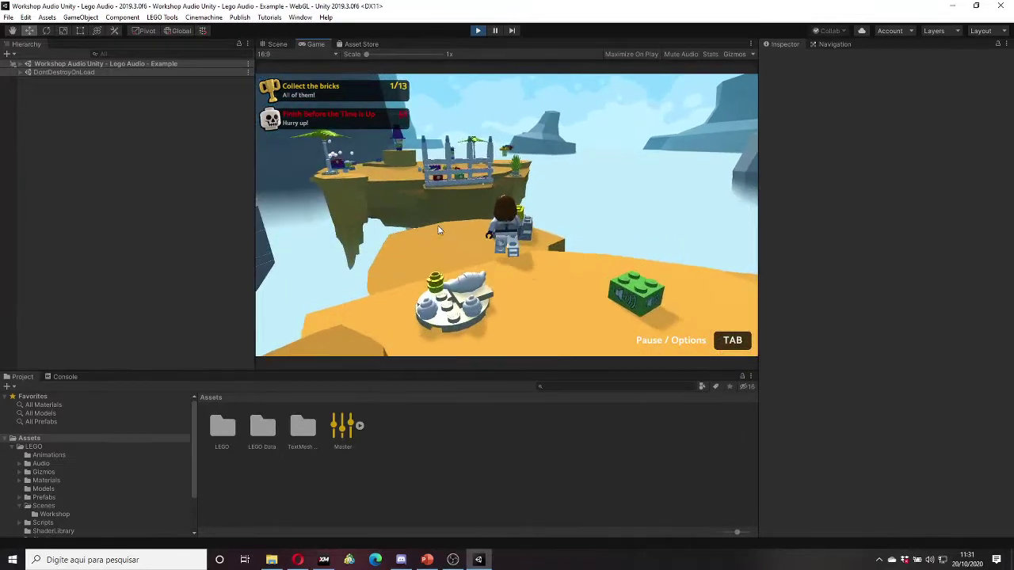
{"action": "key", "text": "w"}
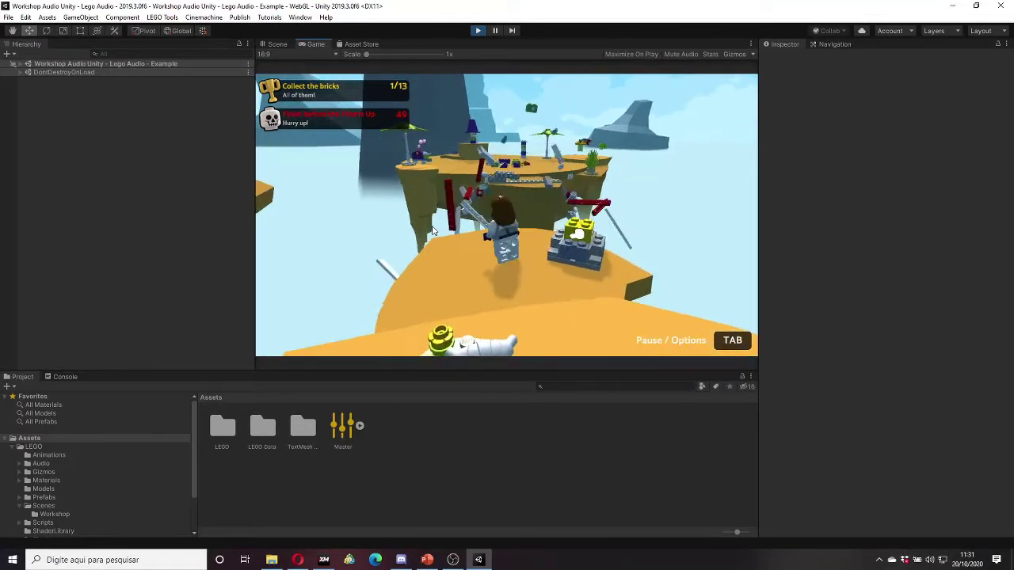
{"action": "key", "text": "w"}
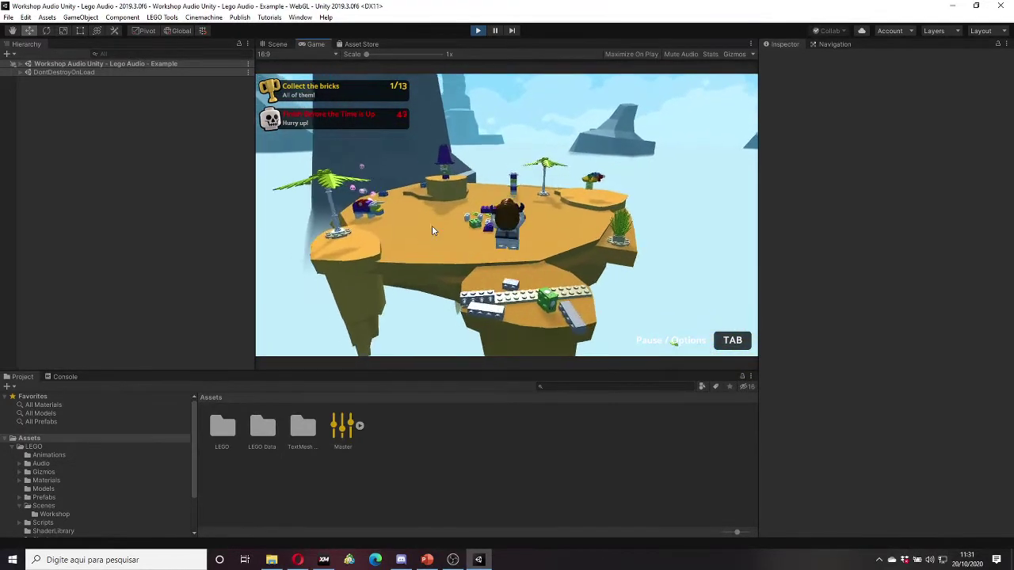
{"action": "key", "text": "w"}
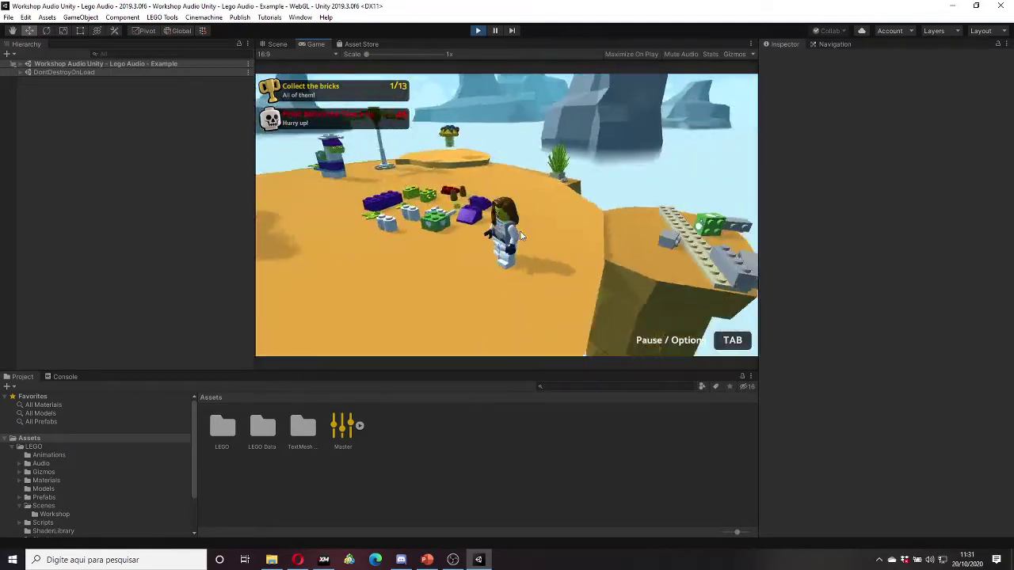
{"action": "key", "text": "w"}
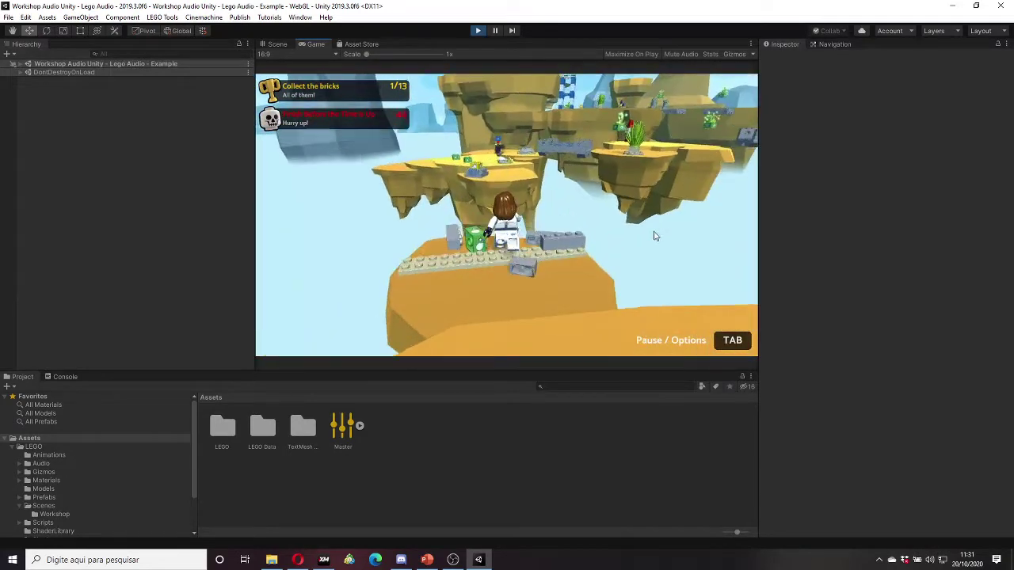
{"action": "key", "text": "w"}
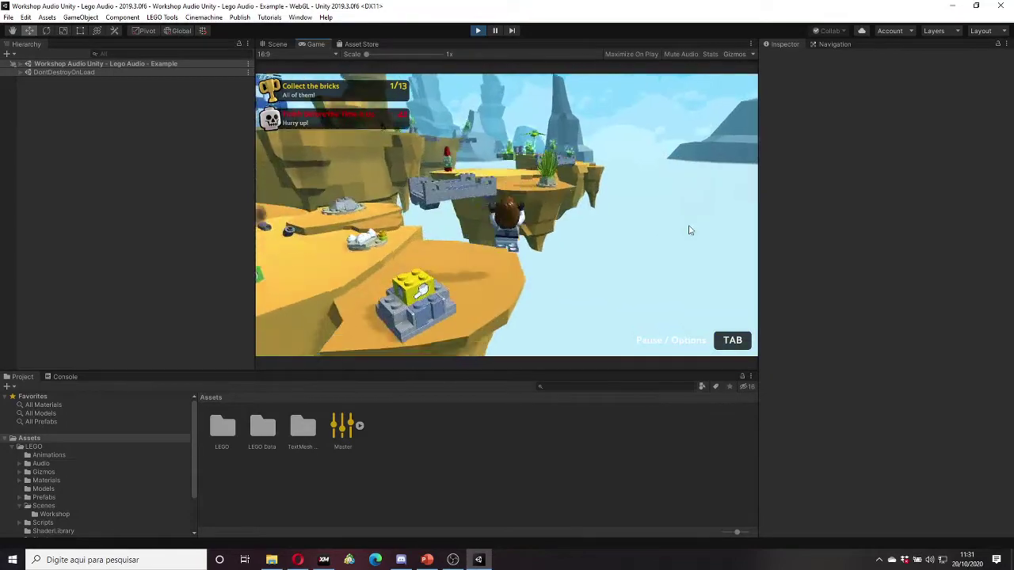
{"action": "key", "text": "w"}
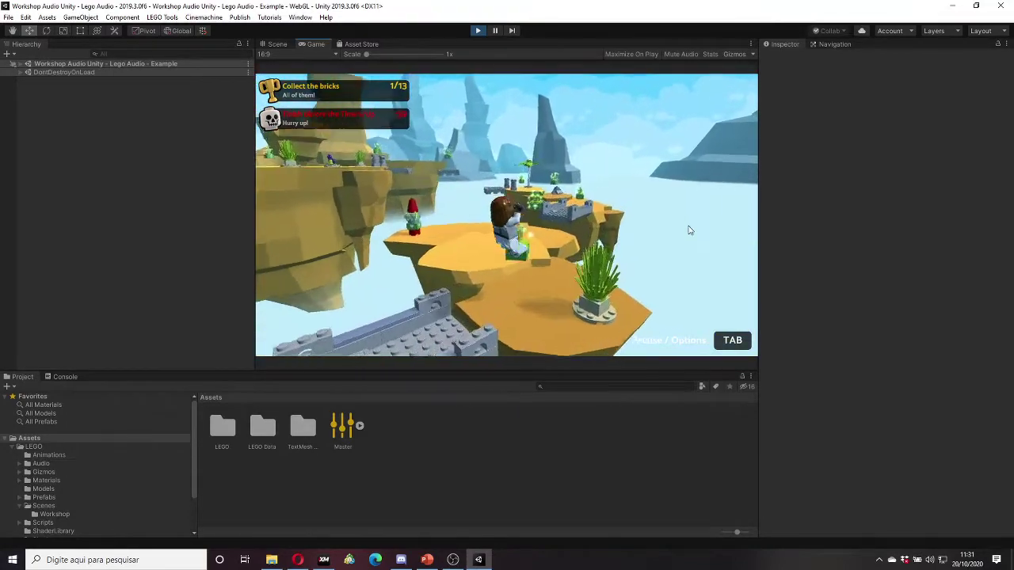
{"action": "key", "text": "w"}
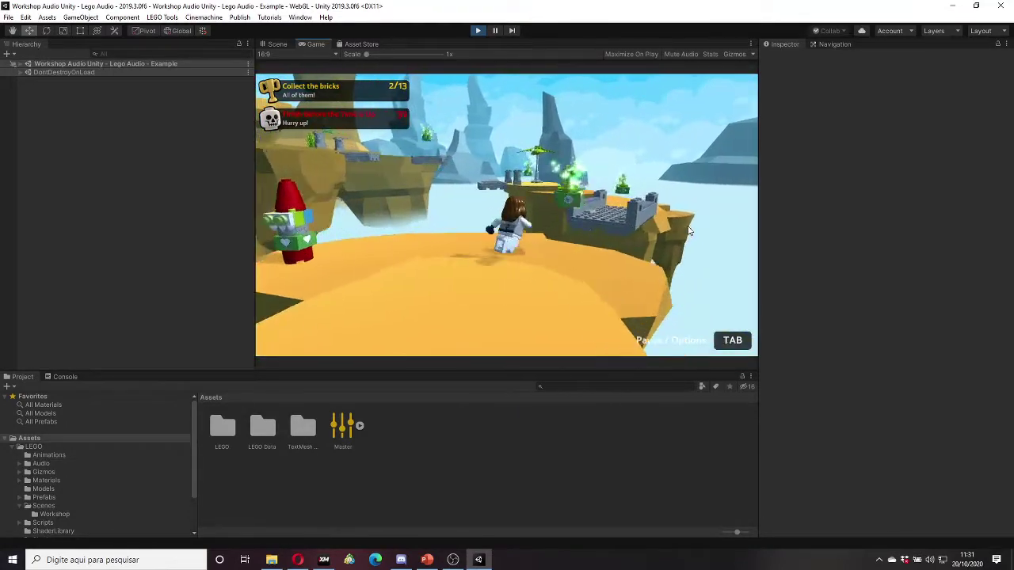
{"action": "key", "text": "w"}
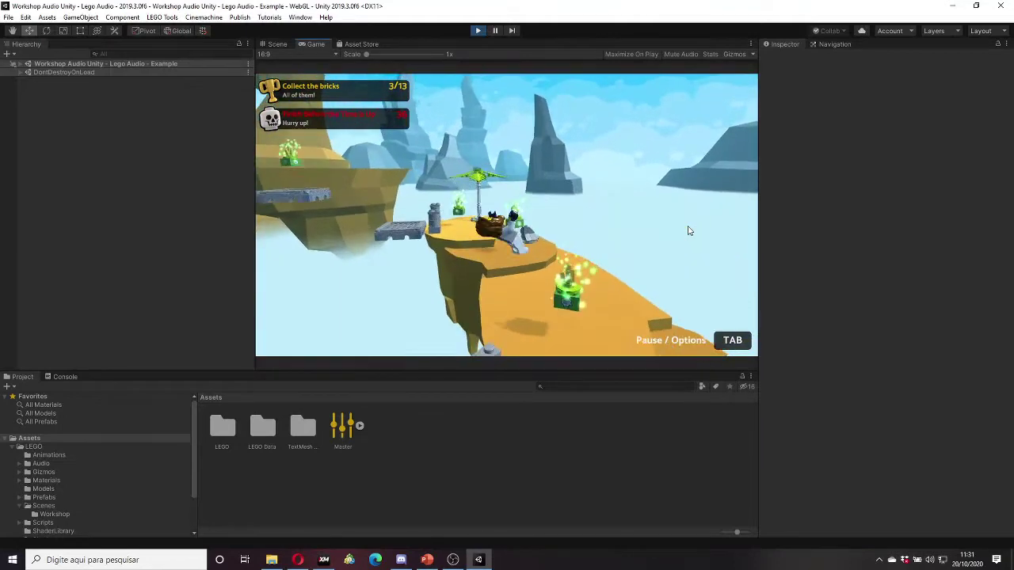
{"action": "key", "text": "w"}
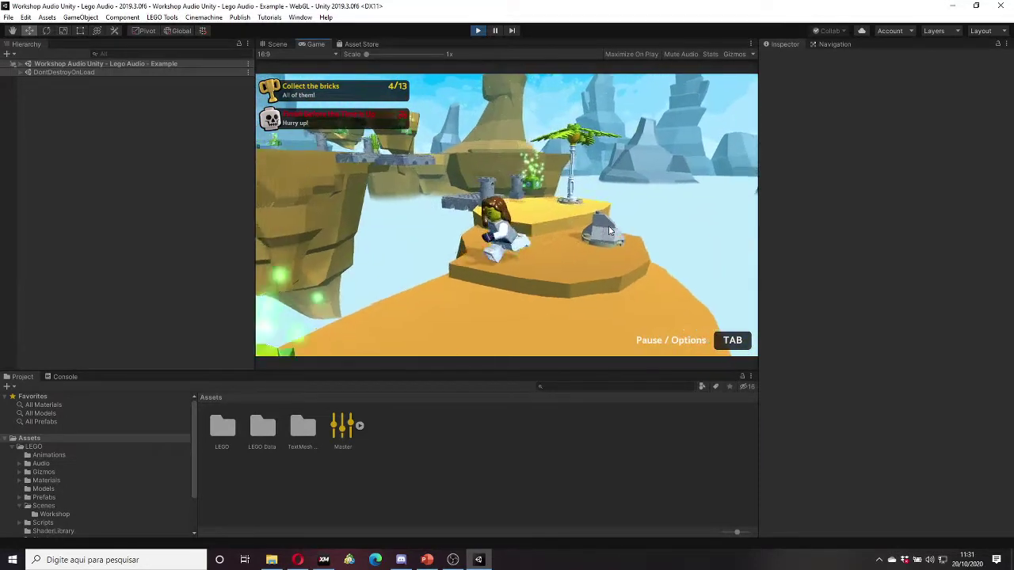
{"action": "key", "text": "w"}
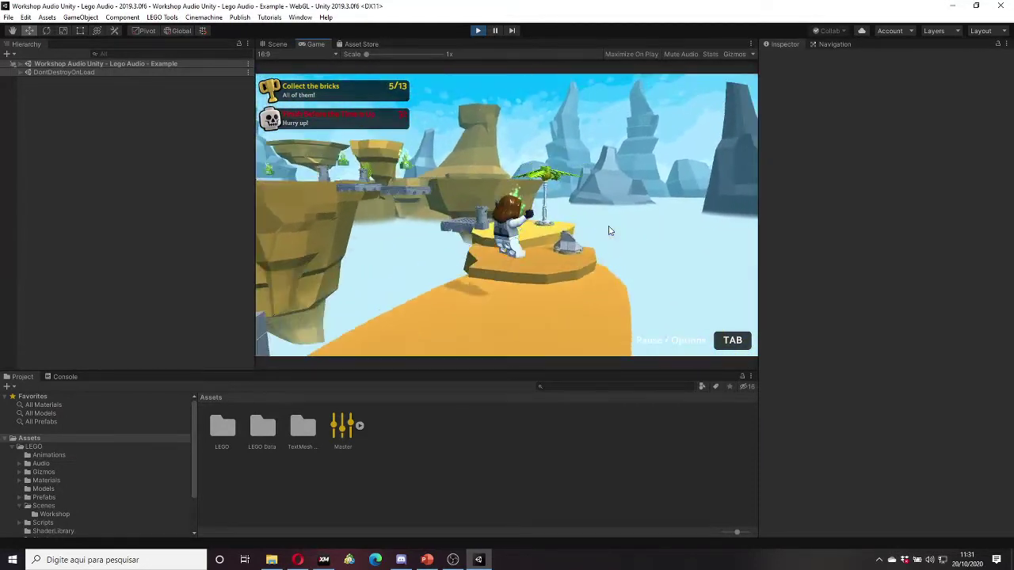
{"action": "key", "text": "w"}
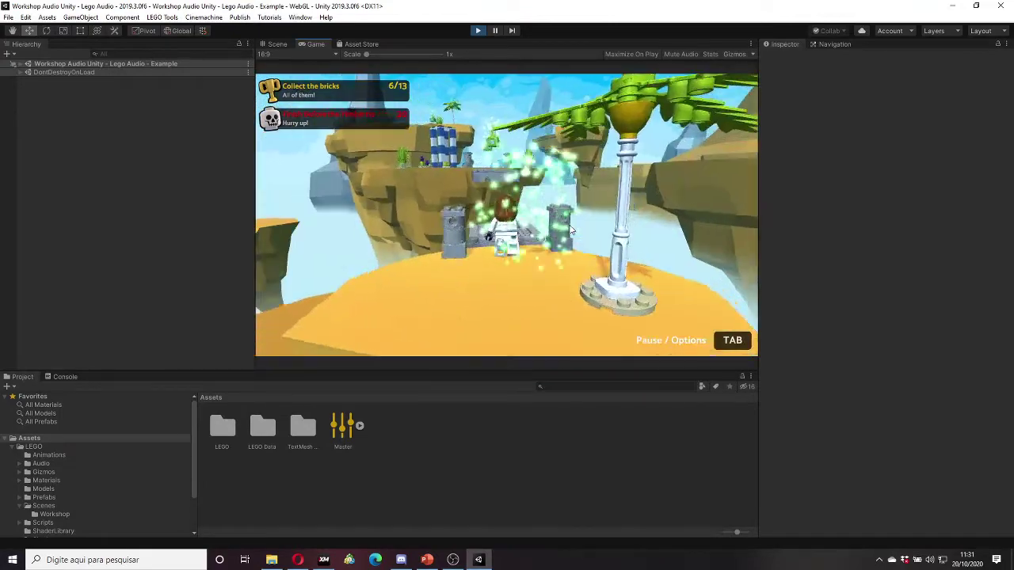
{"action": "key", "text": "w"}
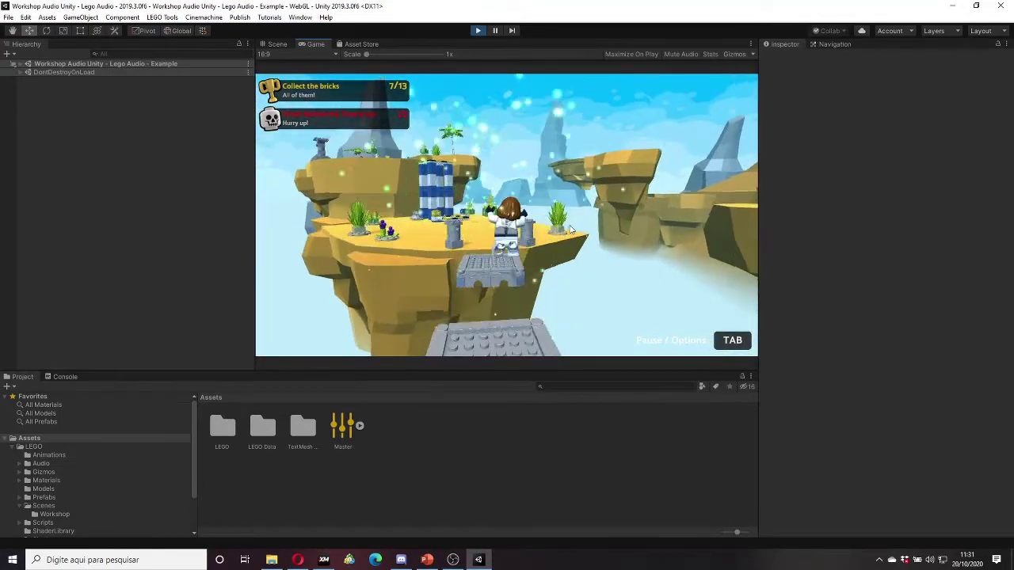
{"action": "key", "text": "w"}
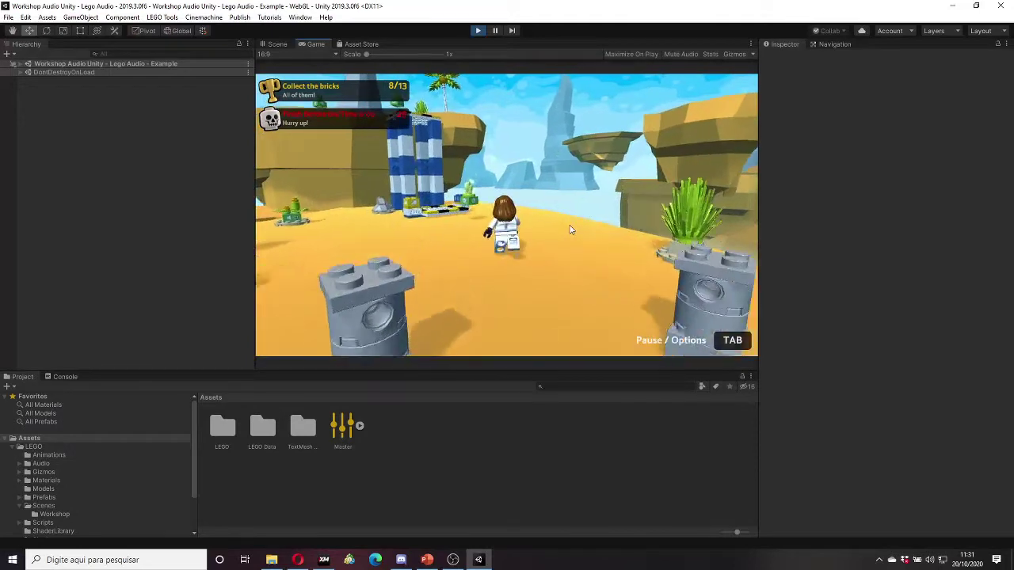
{"action": "key", "text": "w"}
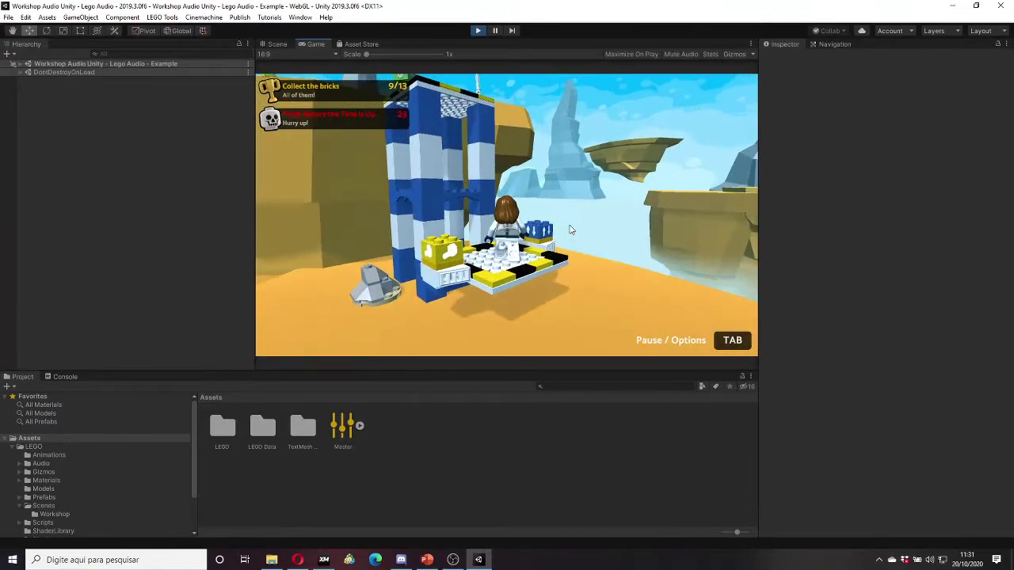
{"action": "key", "text": "w"}
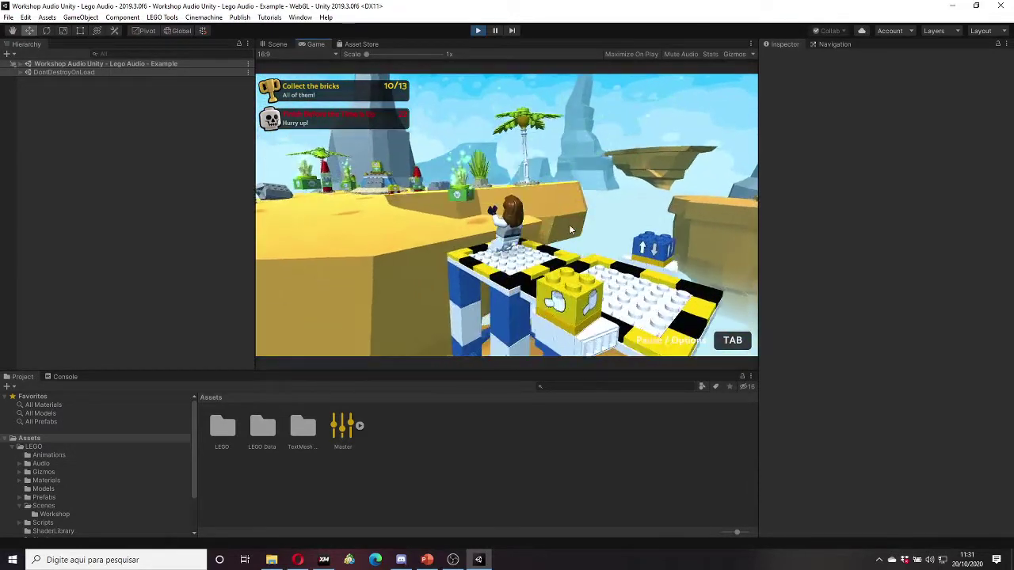
{"action": "key", "text": "w"}
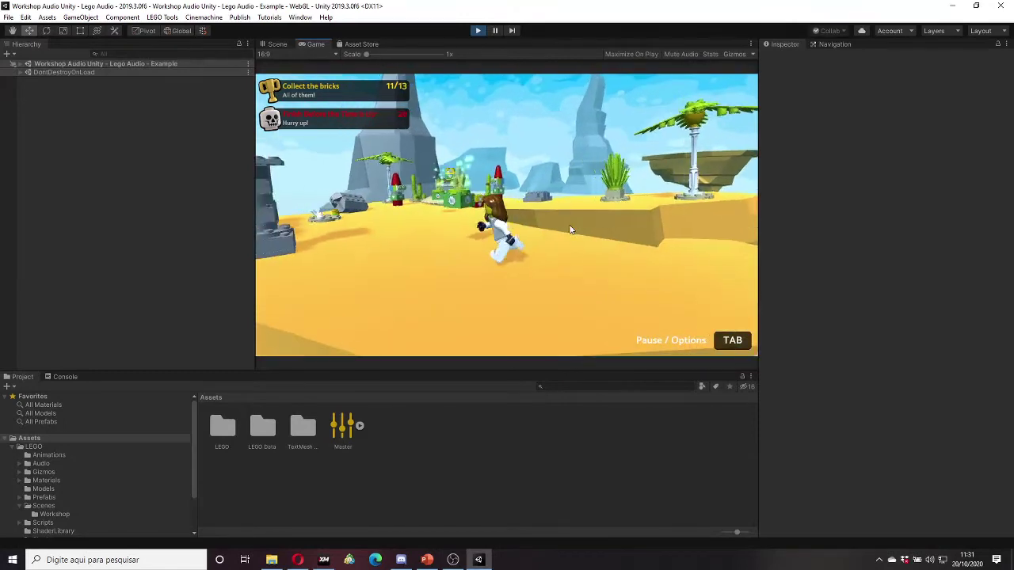
{"action": "key", "text": "w"}
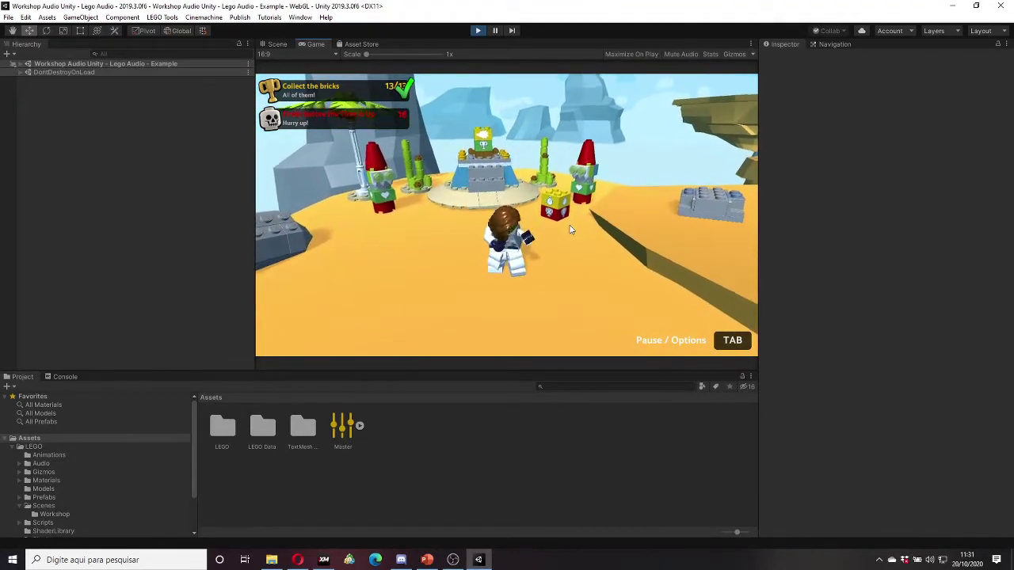
{"action": "key", "text": "s"}
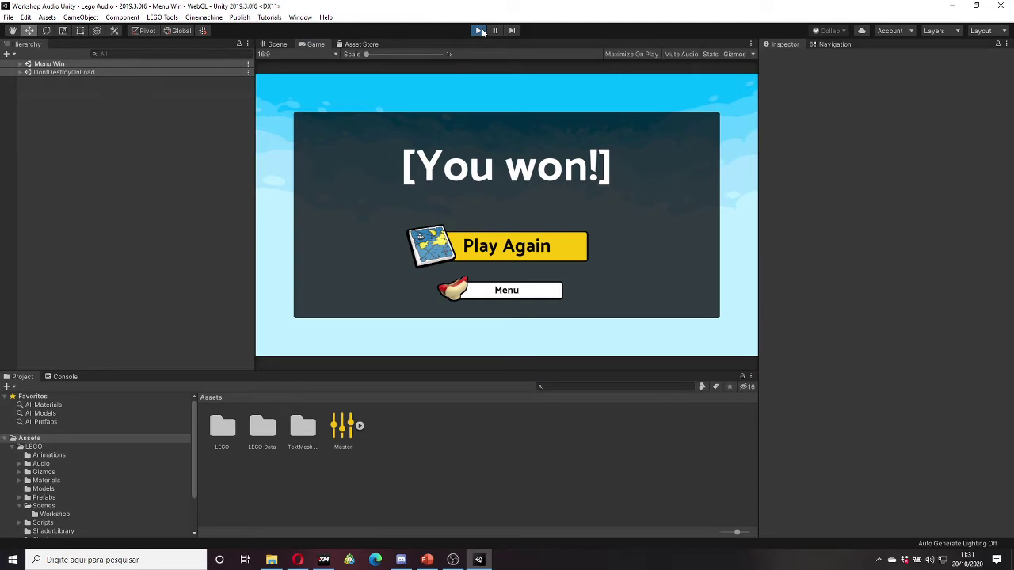
Step: Stop play mode to return to editing the 'Lego Audio - Example' scene
{"action": "left_click", "coordinate": [480, 31]}
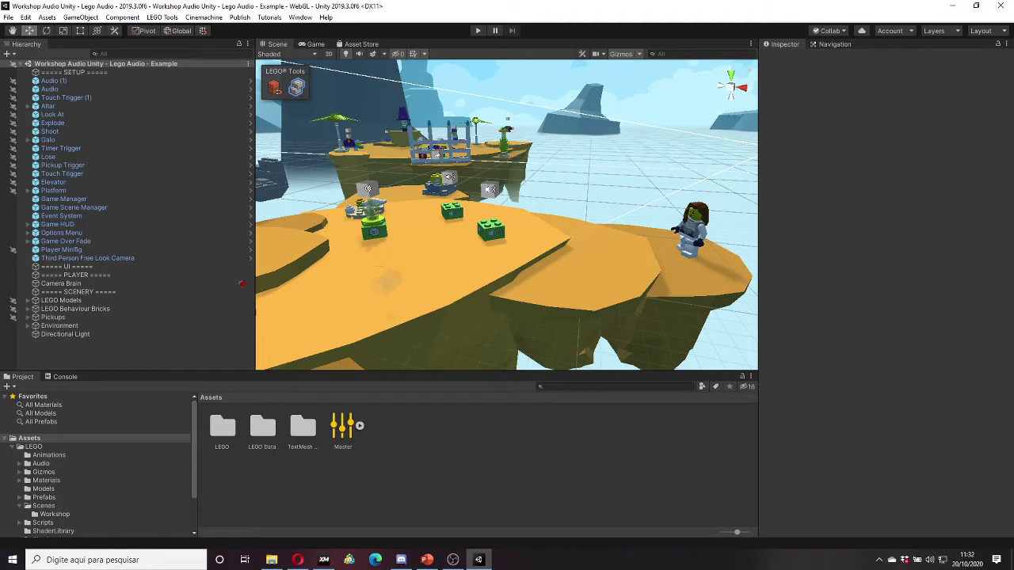
Step: Return to Unity and raise the Project panel's splitter so the full Assets tree shows
{"action": "key", "text": "alt+Tab"}
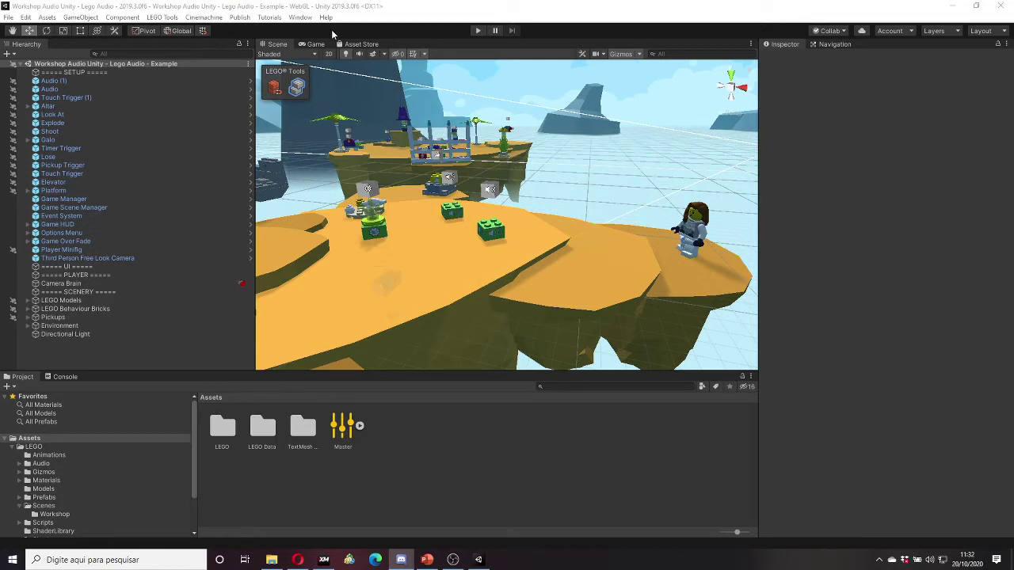
{"action": "left_click", "coordinate": [535, 8]}
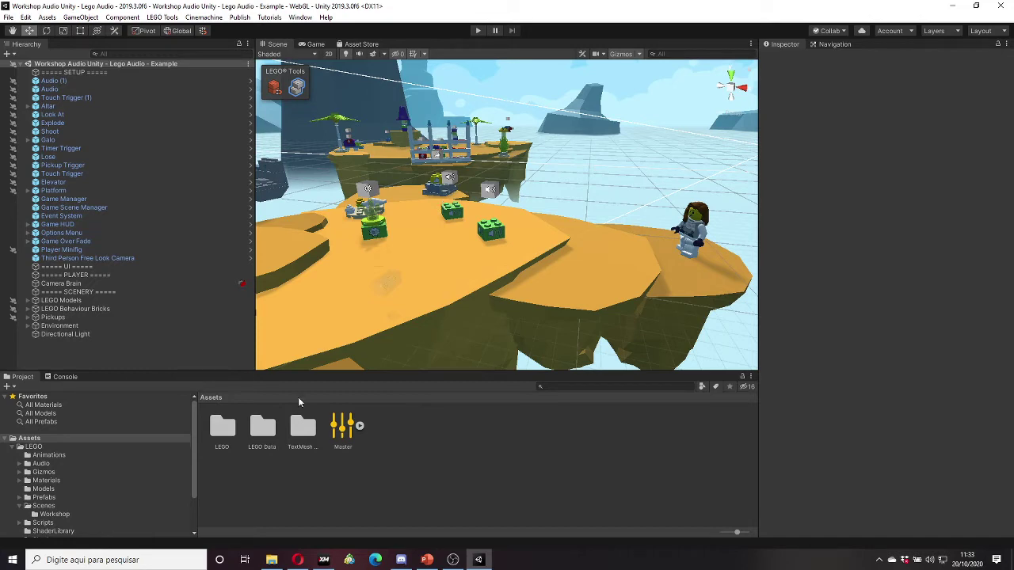
{"action": "left_click_drag", "start_coordinate": [293, 370], "coordinate": [279, 256]}
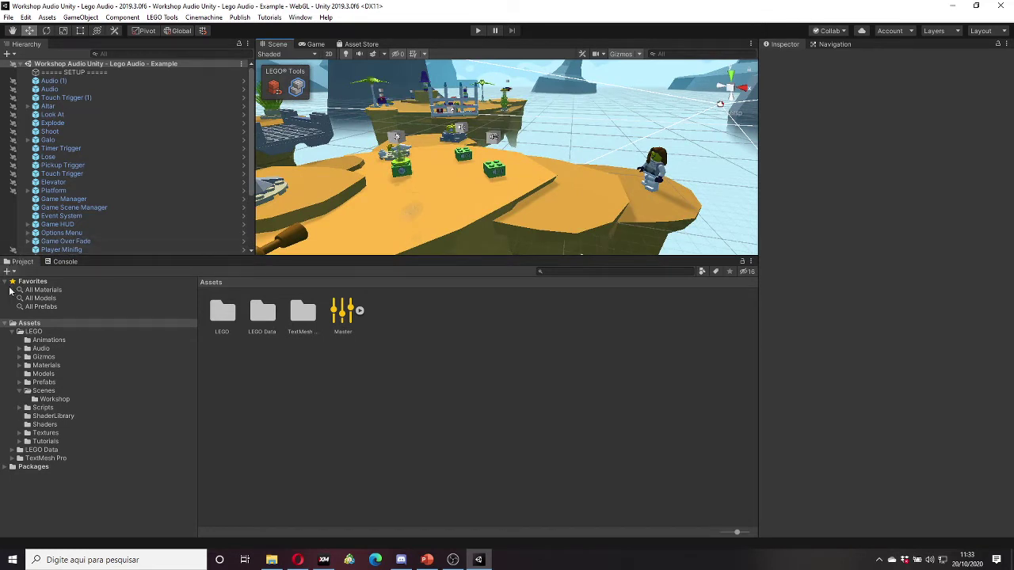
Step: Navigate to LEGO > Scenes > Workshop and select the Lego Audio - Example scene asset
{"action": "left_click", "coordinate": [13, 332]}
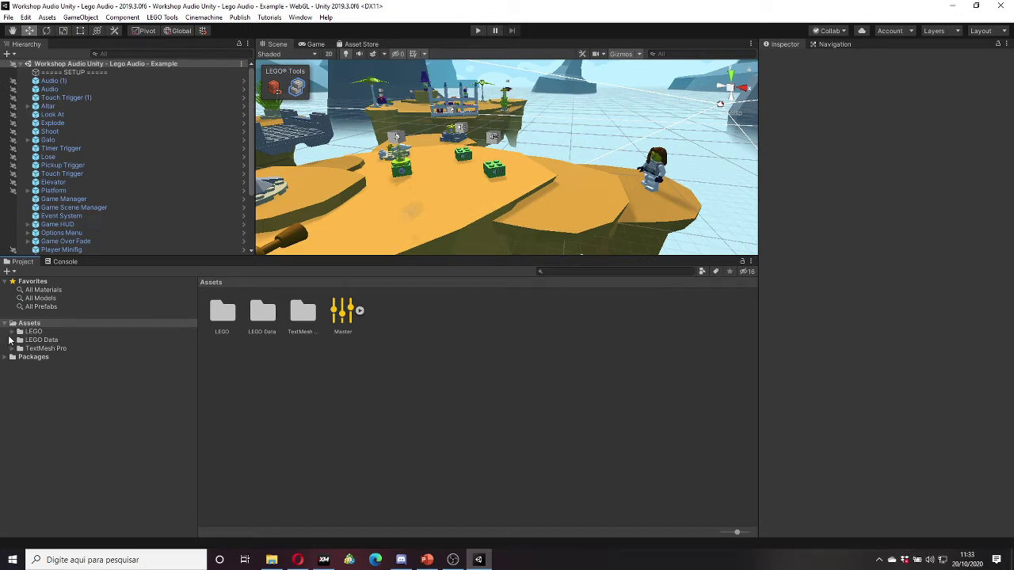
{"action": "left_click", "coordinate": [11, 335]}
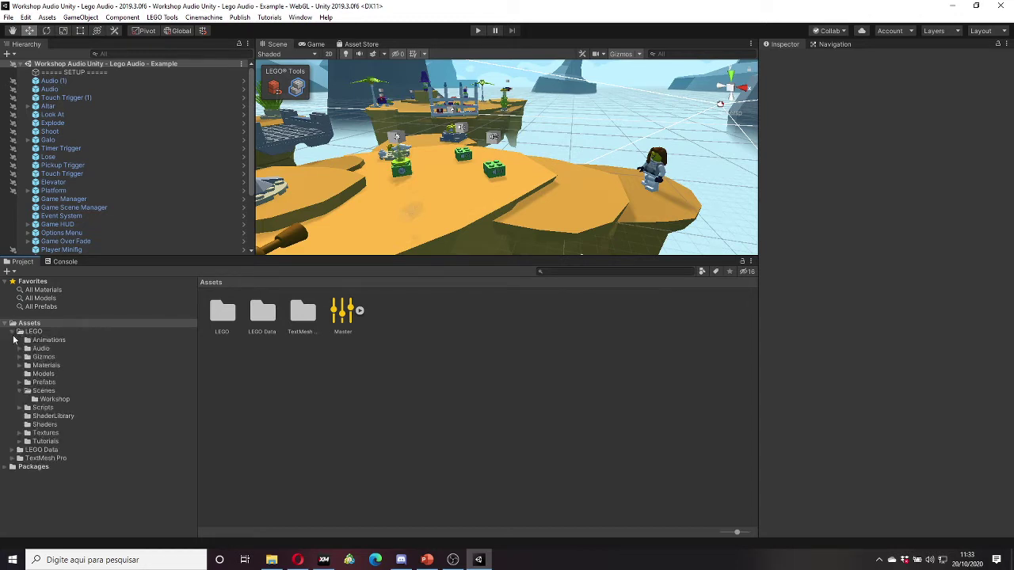
{"action": "left_click", "coordinate": [47, 391]}
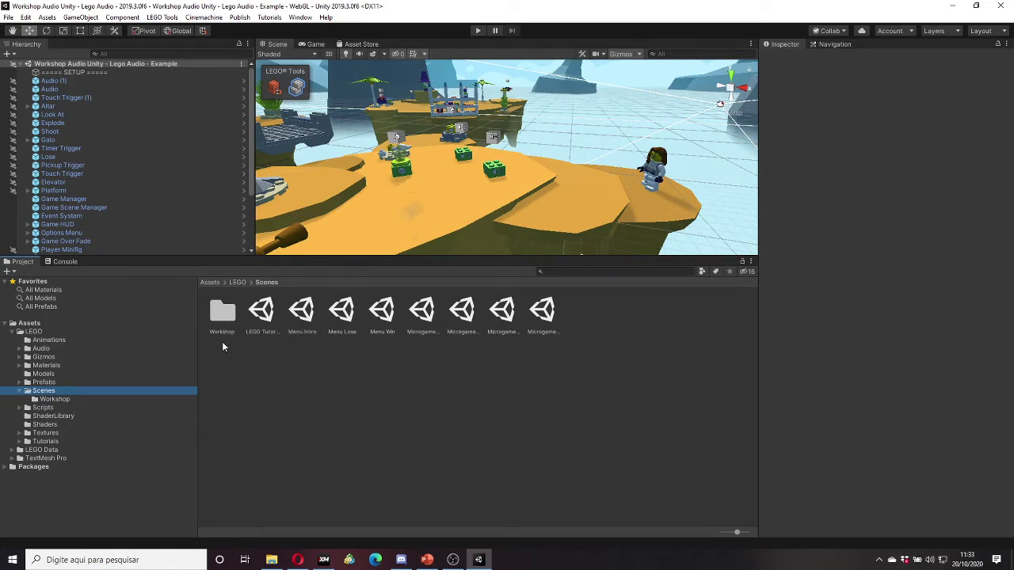
{"action": "left_click", "coordinate": [65, 400]}
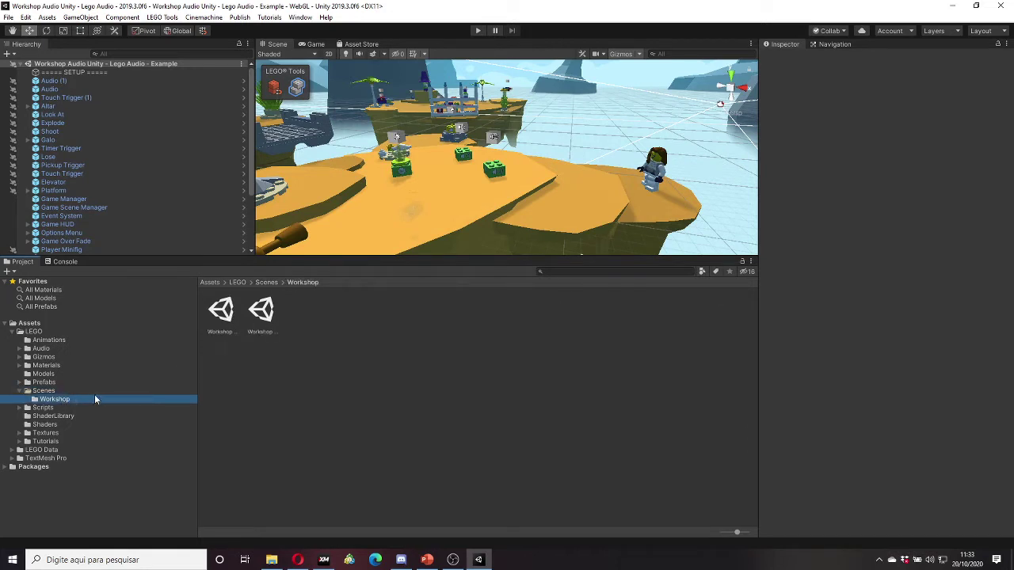
{"action": "left_click", "coordinate": [220, 311]}
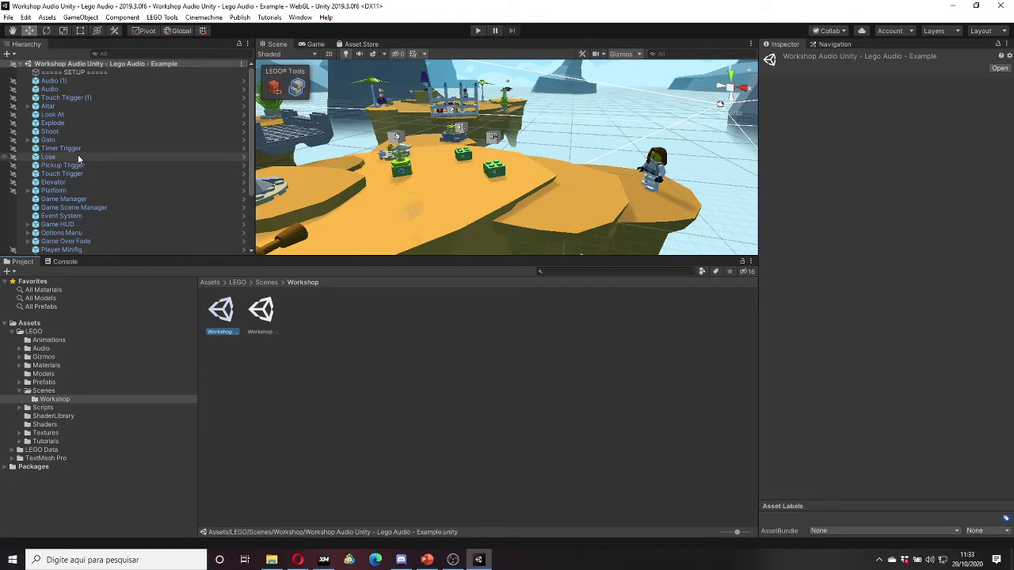
Step: Open the 'Workshop Audio Unity - Lego Audio' scene, enlarge the Scene view, and enter Play mode
{"action": "left_click", "coordinate": [261, 310]}
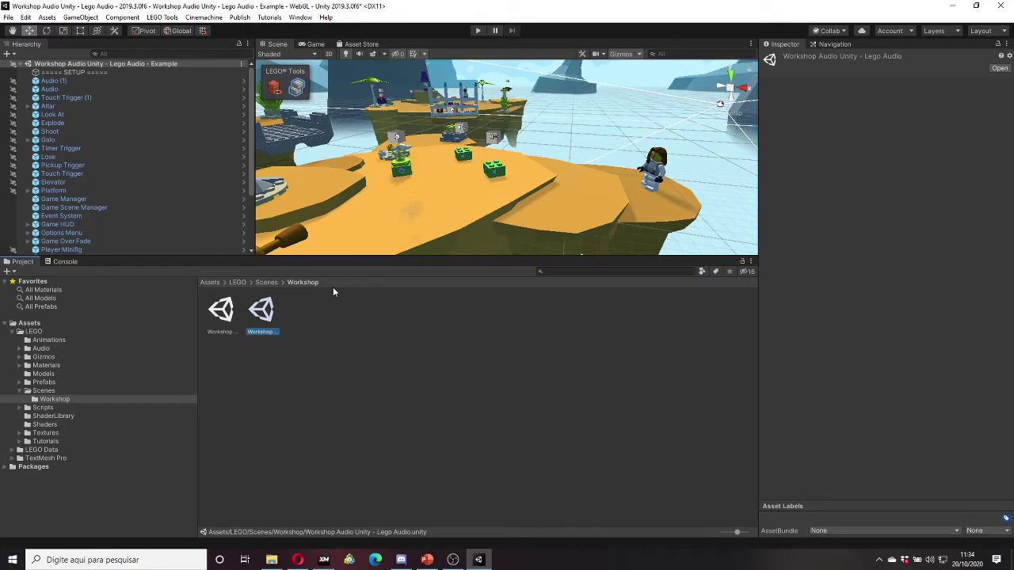
{"action": "double_click", "coordinate": [261, 310]}
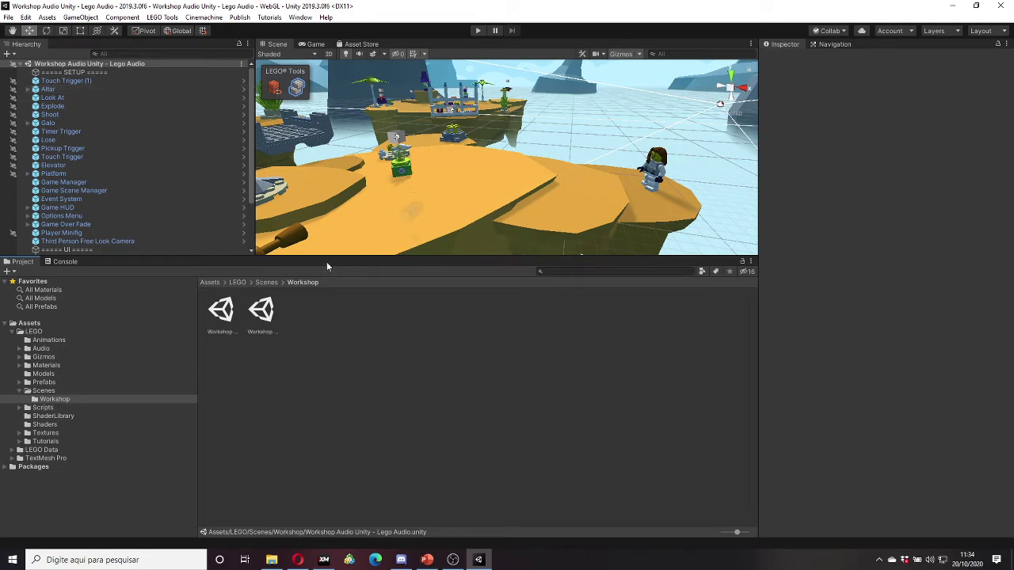
{"action": "left_click_drag", "start_coordinate": [326, 255], "coordinate": [312, 401]}
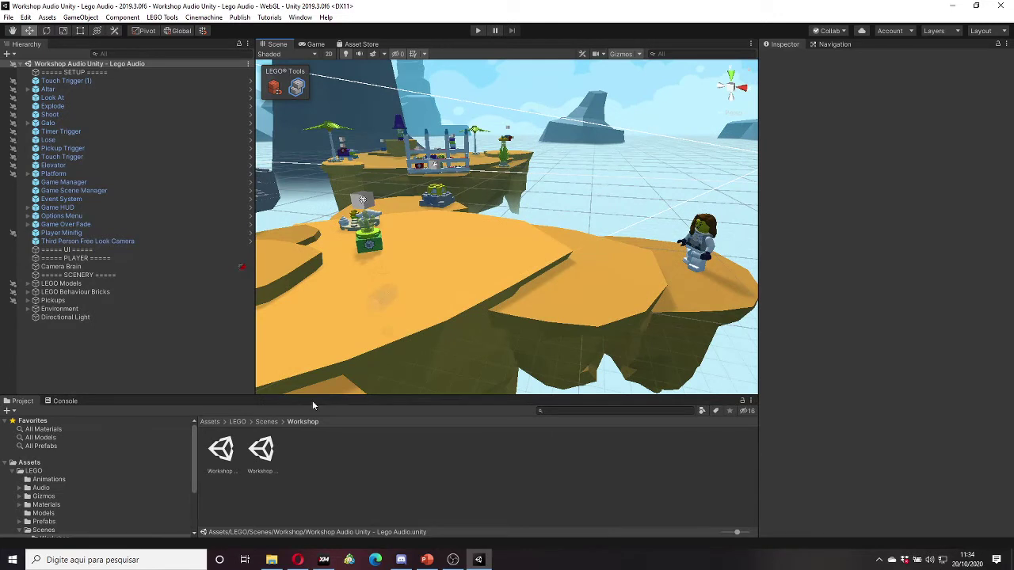
{"action": "left_click", "coordinate": [478, 31]}
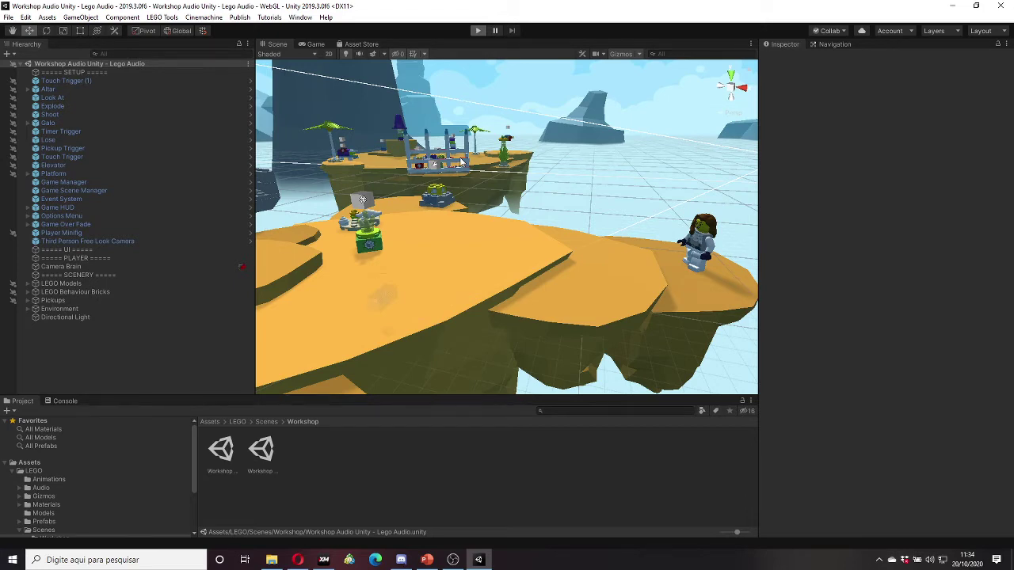
Step: Run the character with WASD across the platforms and bridge to collect two bricks, then exit Play mode
{"action": "key", "text": "ctrl+p"}
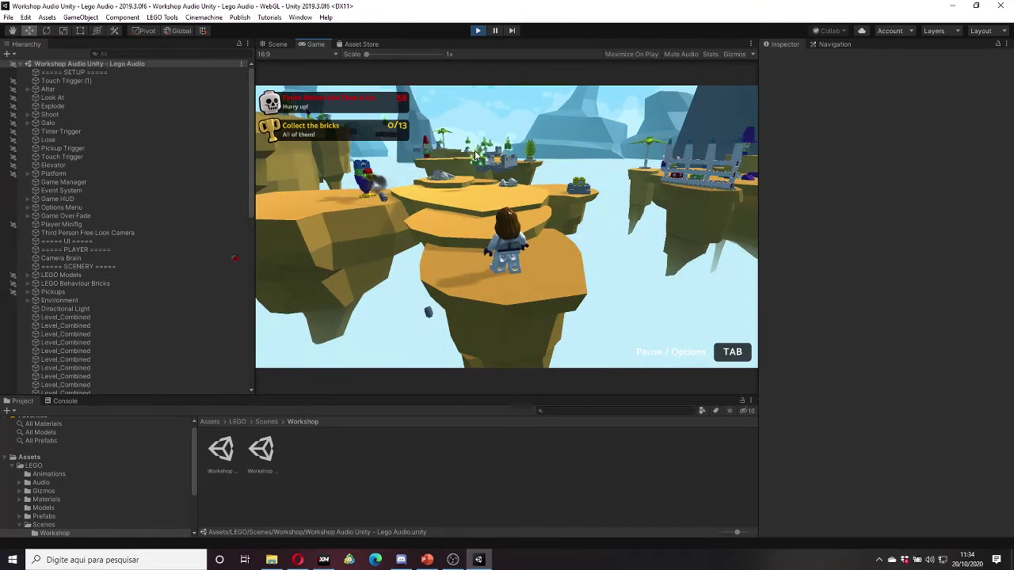
{"action": "key", "text": "w"}
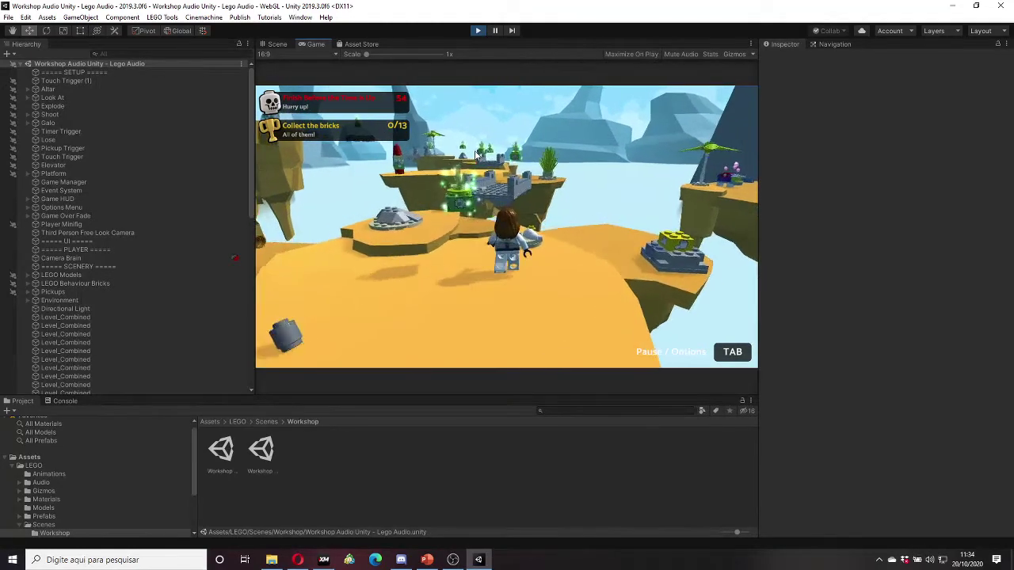
{"action": "key", "text": "d"}
{"action": "key", "text": "a"}
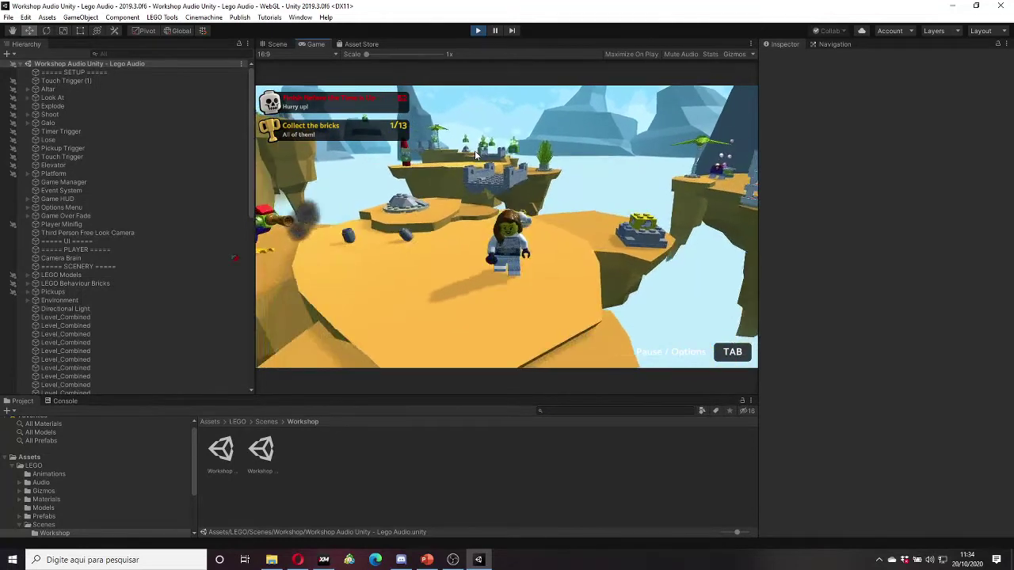
{"action": "key", "text": "w"}
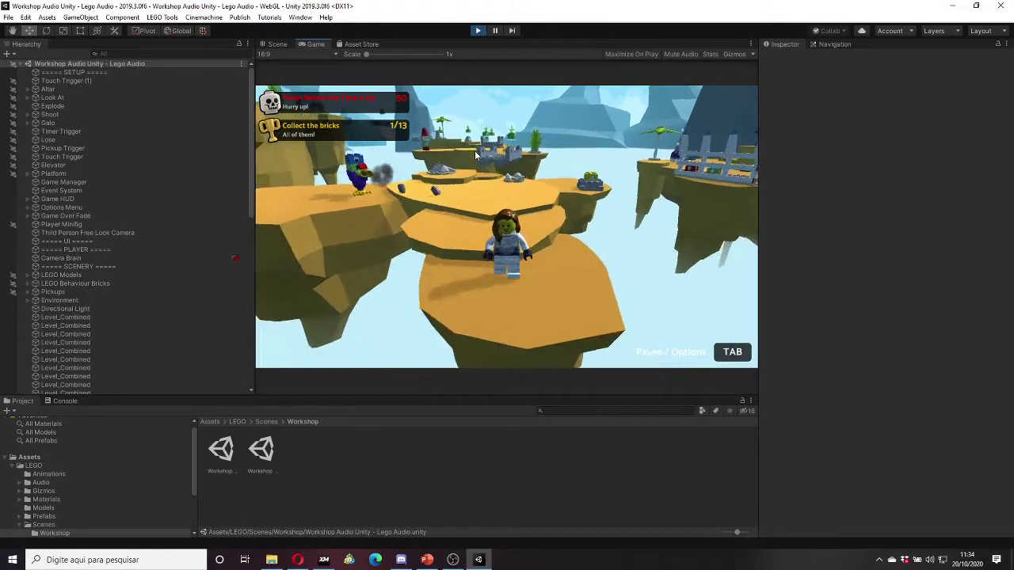
{"action": "key", "text": "w"}
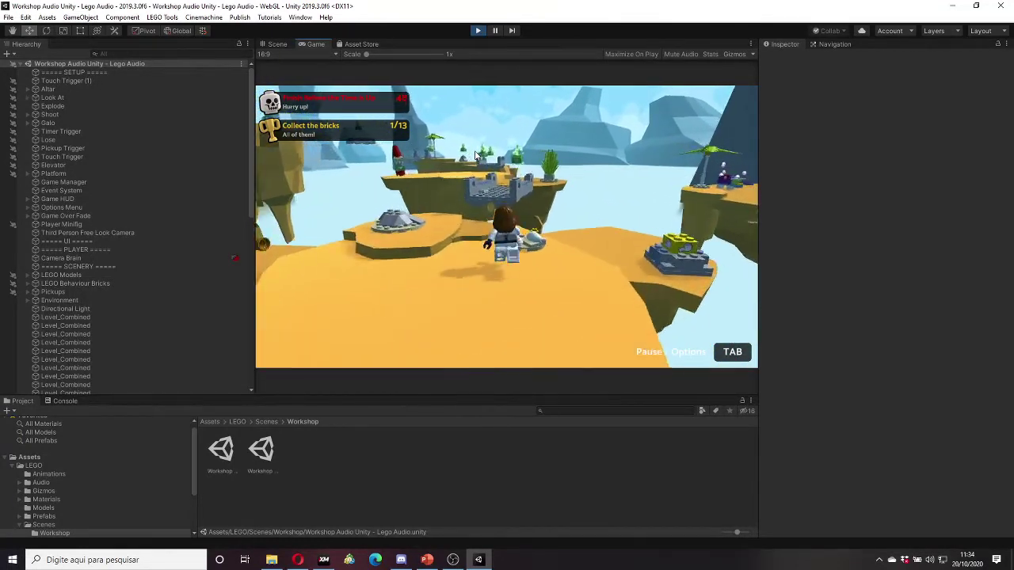
{"action": "key", "text": "w"}
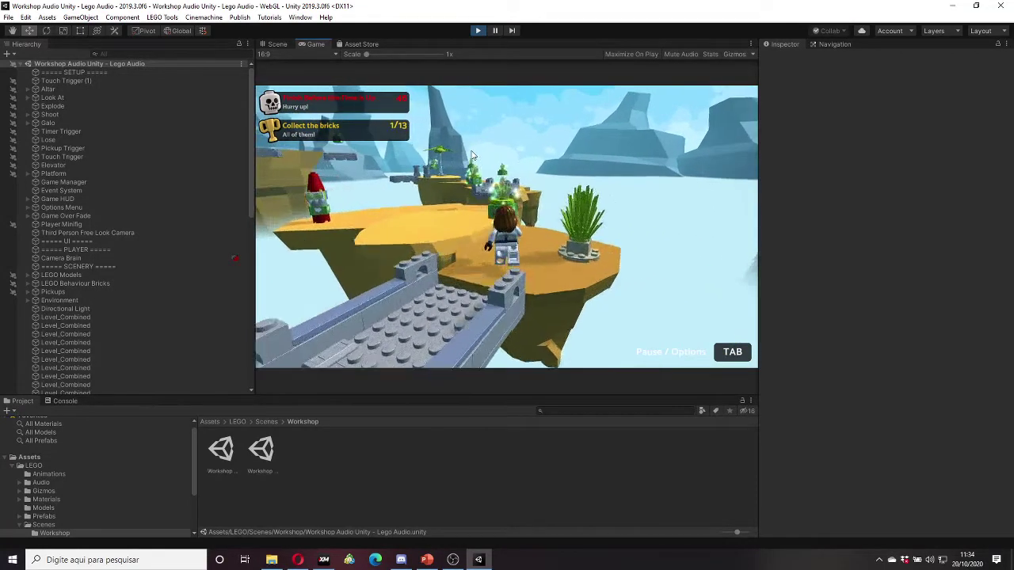
{"action": "key", "text": "w"}
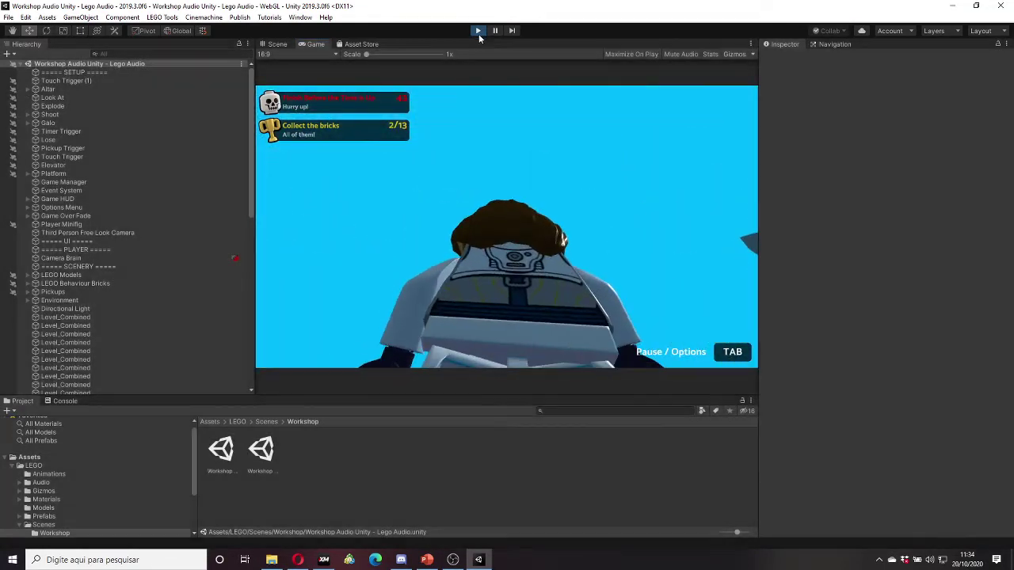
{"action": "left_click", "coordinate": [478, 34]}
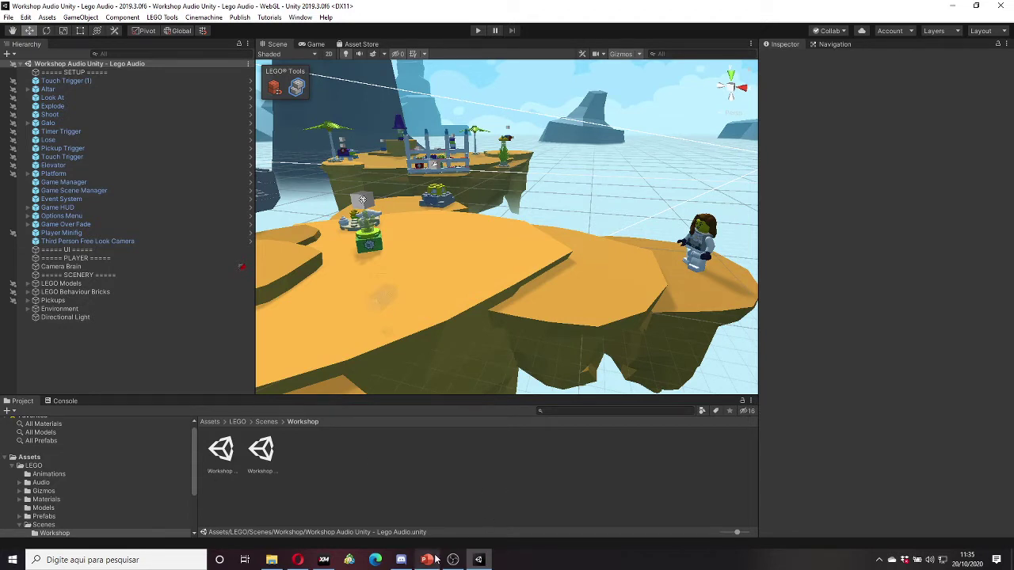
{"action": "left_click", "coordinate": [435, 560]}
Step: Advance the presentation to slide 6, 'Scenes', describing the two Workshop scenes
{"action": "key", "text": "Down"}
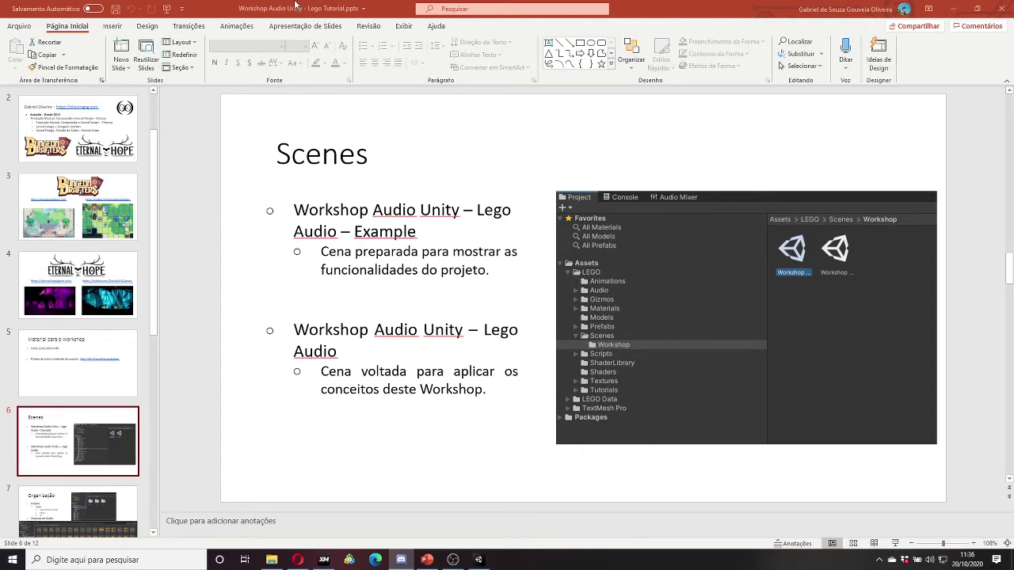
{"action": "scroll", "coordinate": [144, 251], "scroll_direction": "down", "scroll_amount": 1}
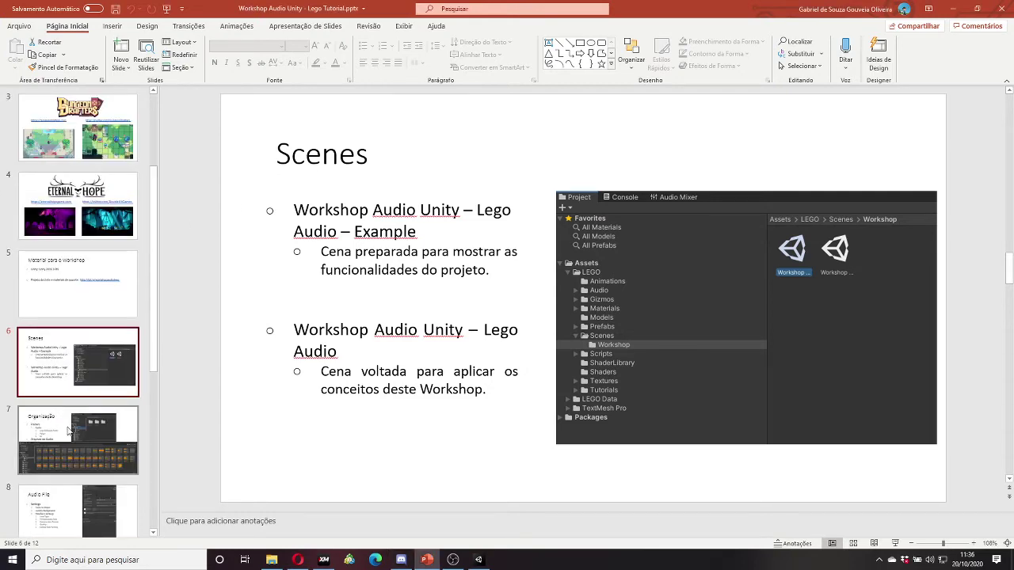
Step: Show slide 7, 'Organização', outlining the Lego Behavior Bricks, Player and UI audio folders
{"action": "left_click", "coordinate": [70, 432]}
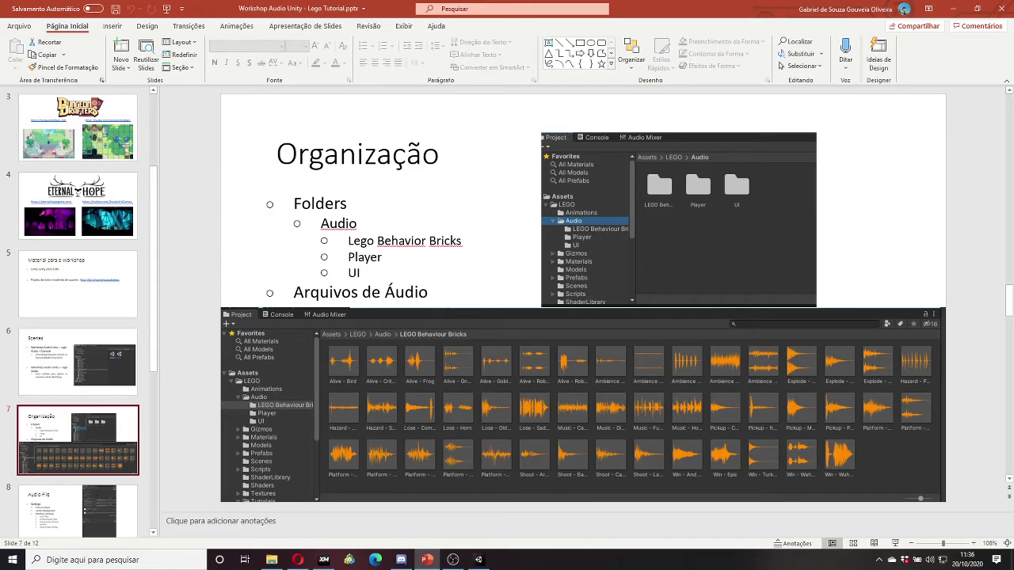
Step: Back in Unity, make the Project panel taller and browse the LEGO subfolders, ending on LEGO's contents
{"action": "left_click", "coordinate": [491, 559]}
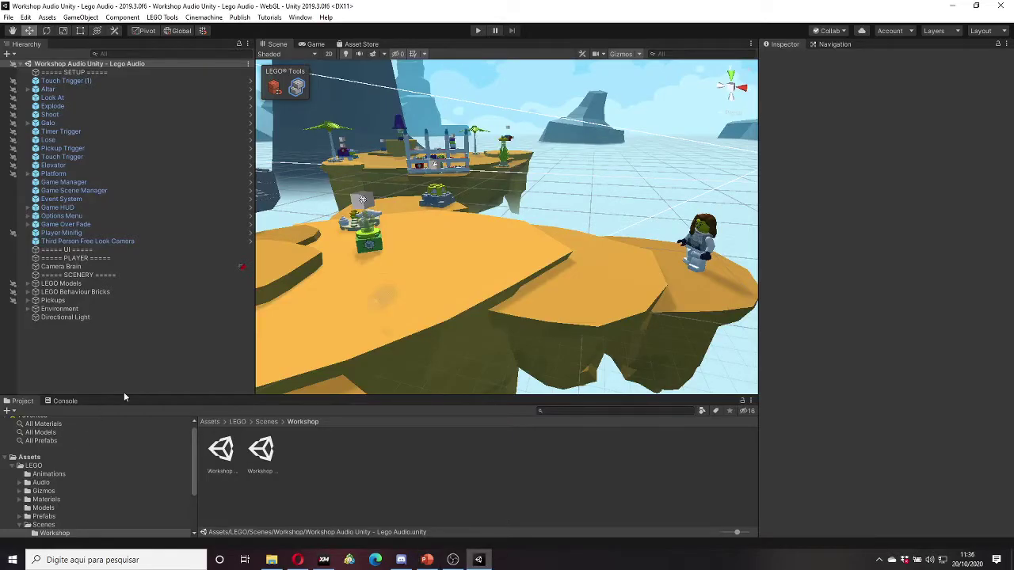
{"action": "left_click_drag", "start_coordinate": [126, 395], "coordinate": [167, 178]}
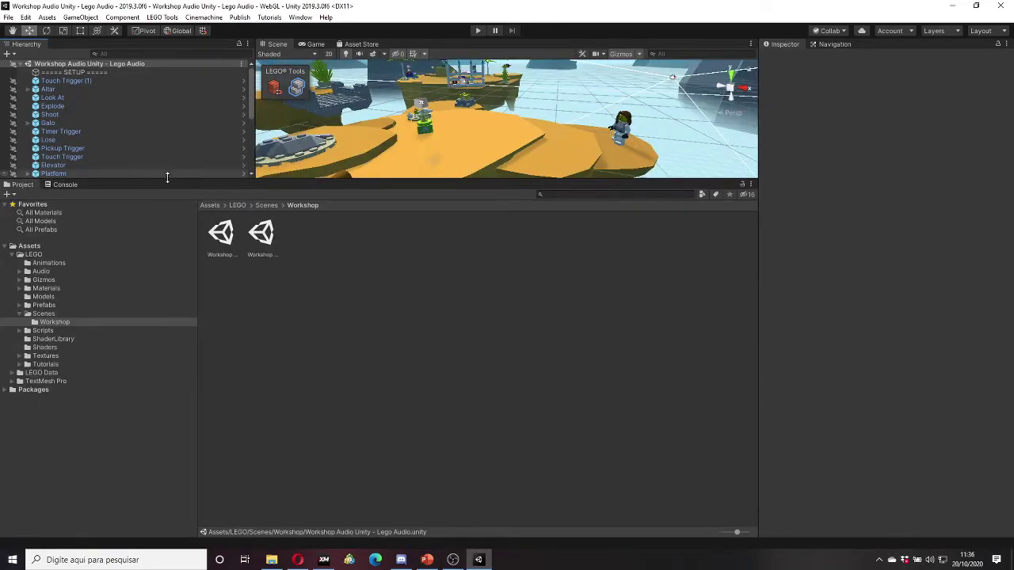
{"action": "left_click", "coordinate": [25, 316]}
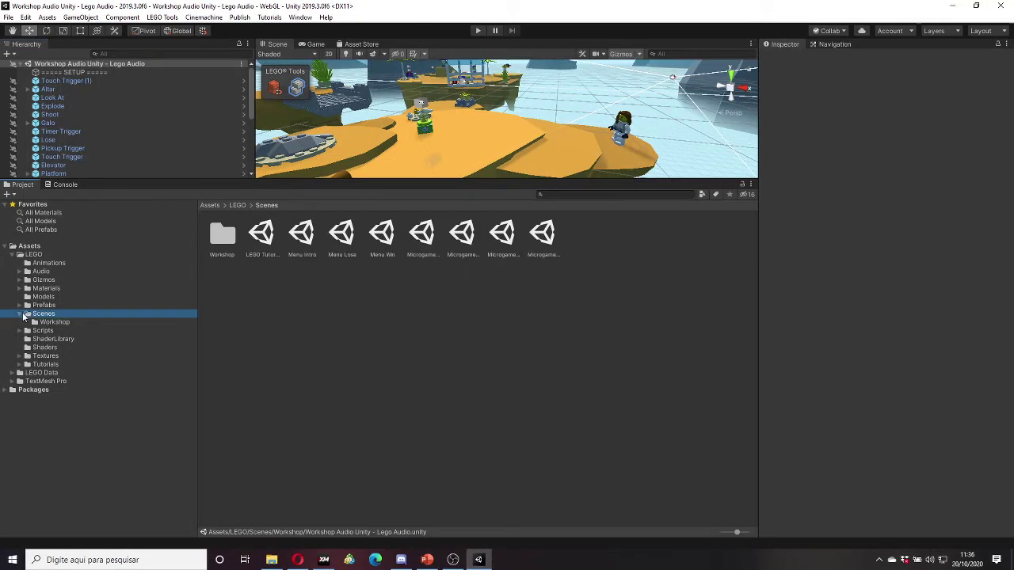
{"action": "left_click", "coordinate": [32, 273]}
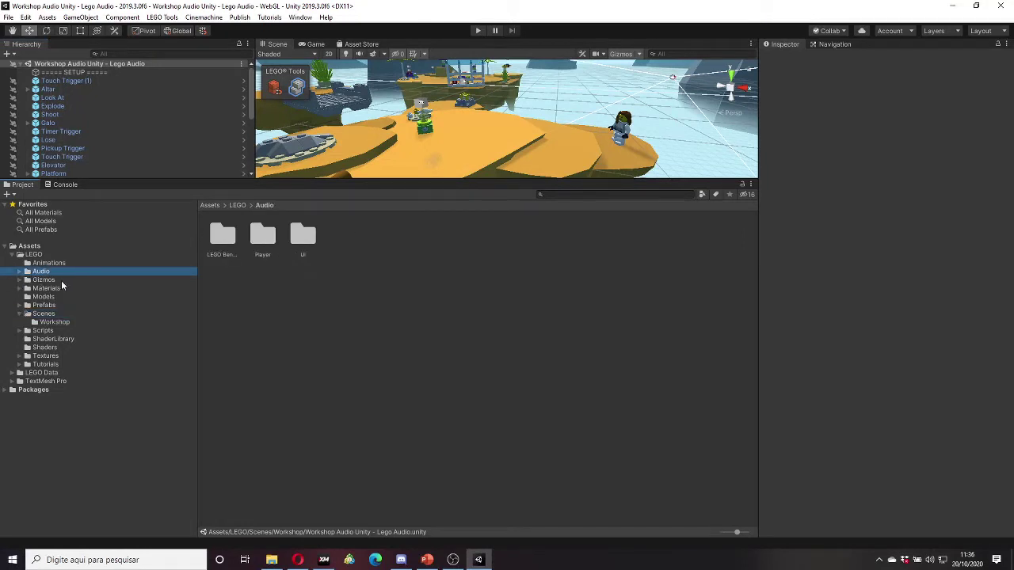
{"action": "left_click", "coordinate": [35, 255]}
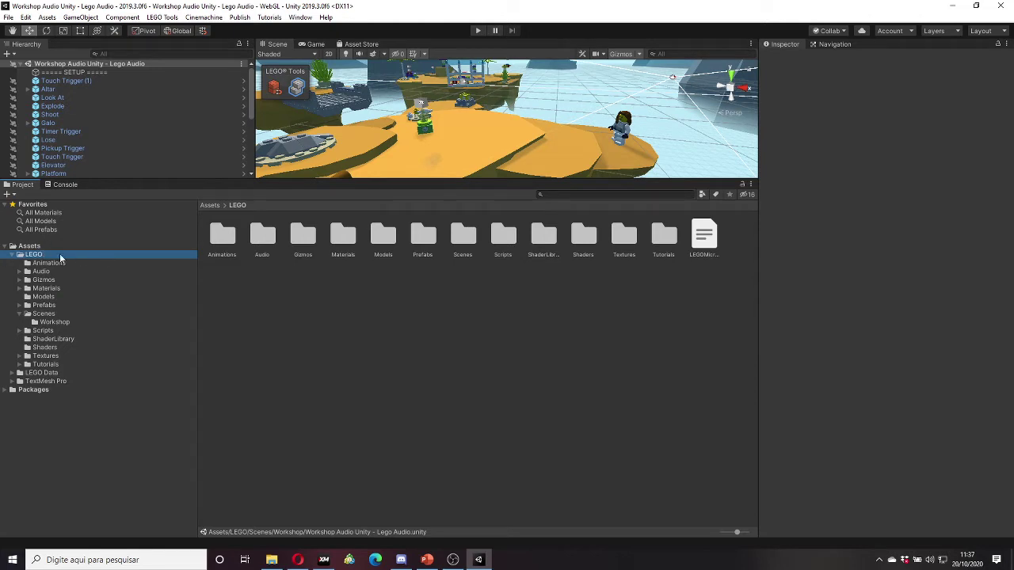
{"action": "left_click", "coordinate": [70, 271]}
{"action": "left_click", "coordinate": [64, 306]}
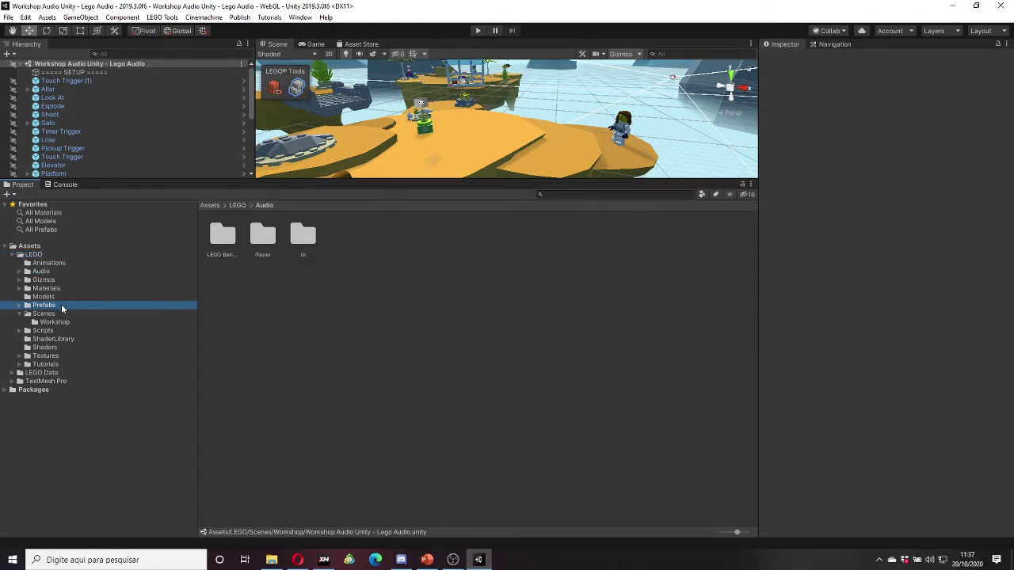
{"action": "left_click", "coordinate": [50, 348]}
{"action": "left_click", "coordinate": [57, 305]}
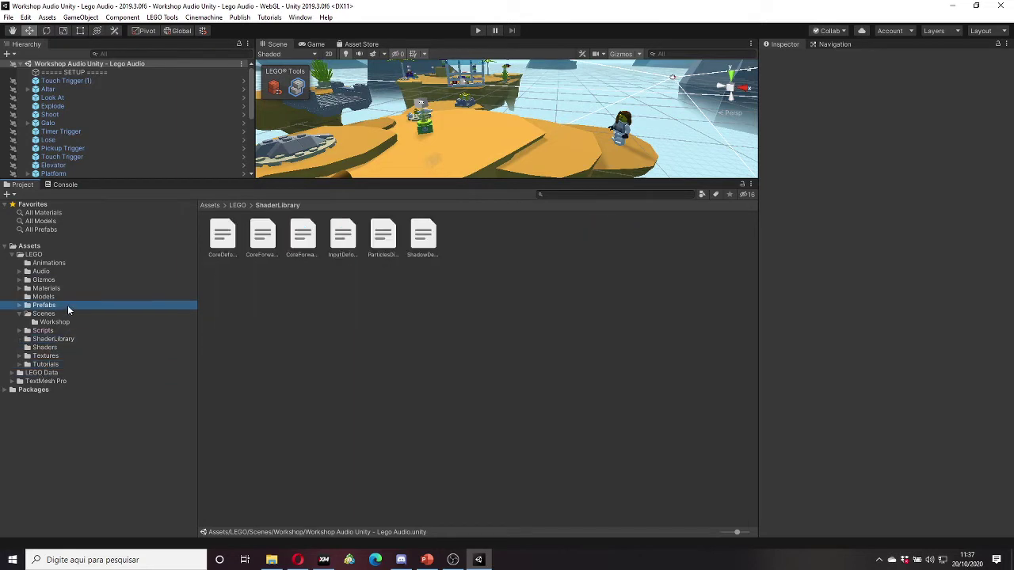
{"action": "left_click", "coordinate": [54, 297]}
{"action": "left_click", "coordinate": [57, 256]}
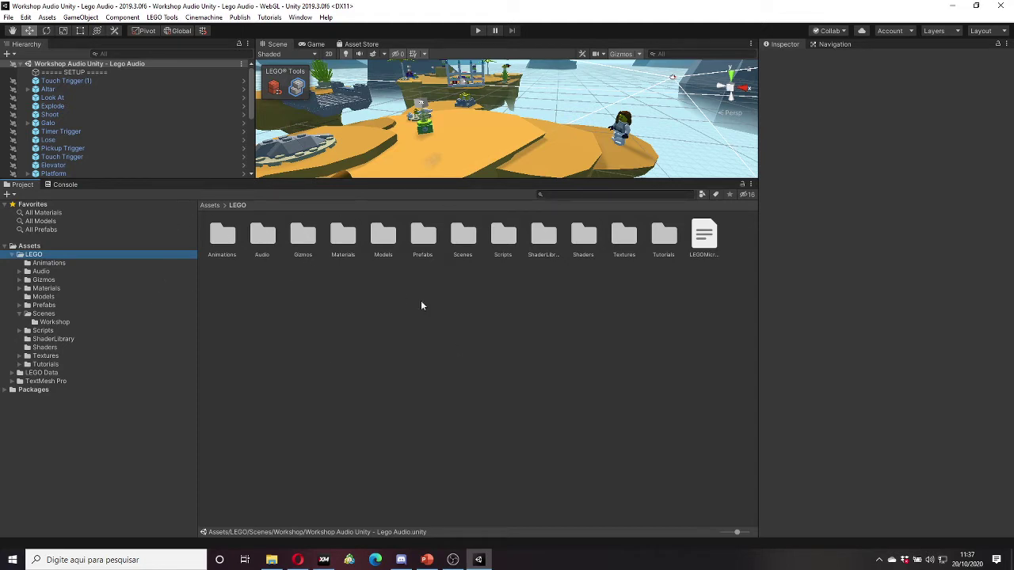
Step: Create a folder named 'Sons' inside Assets/LEGO and open it
{"action": "right_click", "coordinate": [270, 318]}
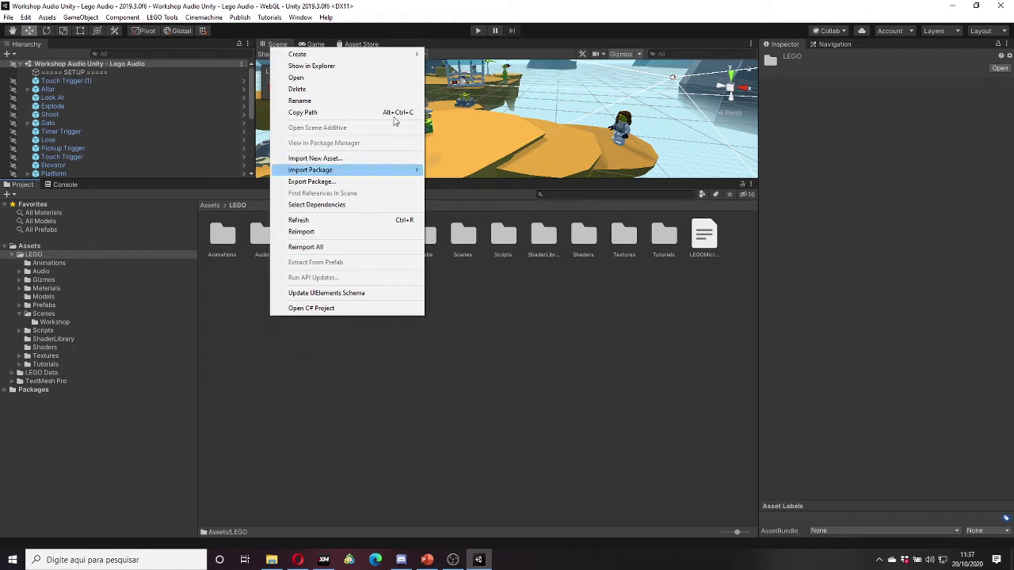
{"action": "mouse_move", "coordinate": [373, 61]}
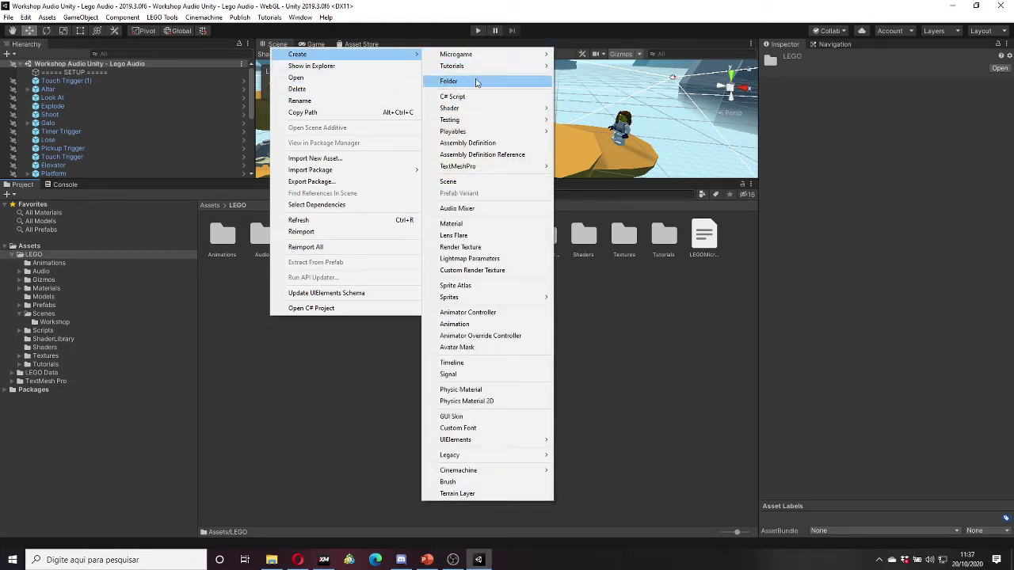
{"action": "left_click", "coordinate": [475, 83]}
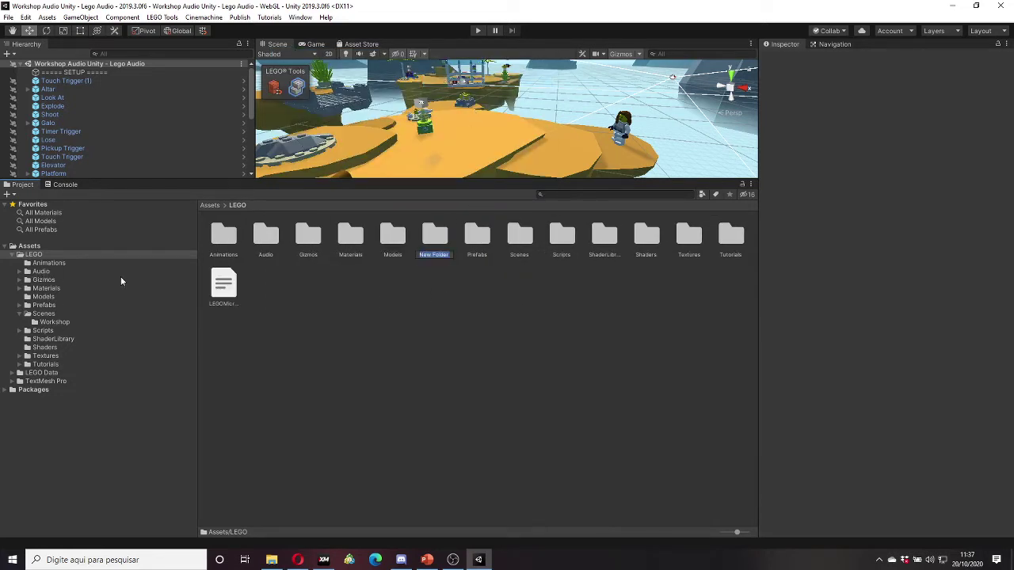
{"action": "type", "text": "Sons"}
{"action": "key", "text": "Return"}
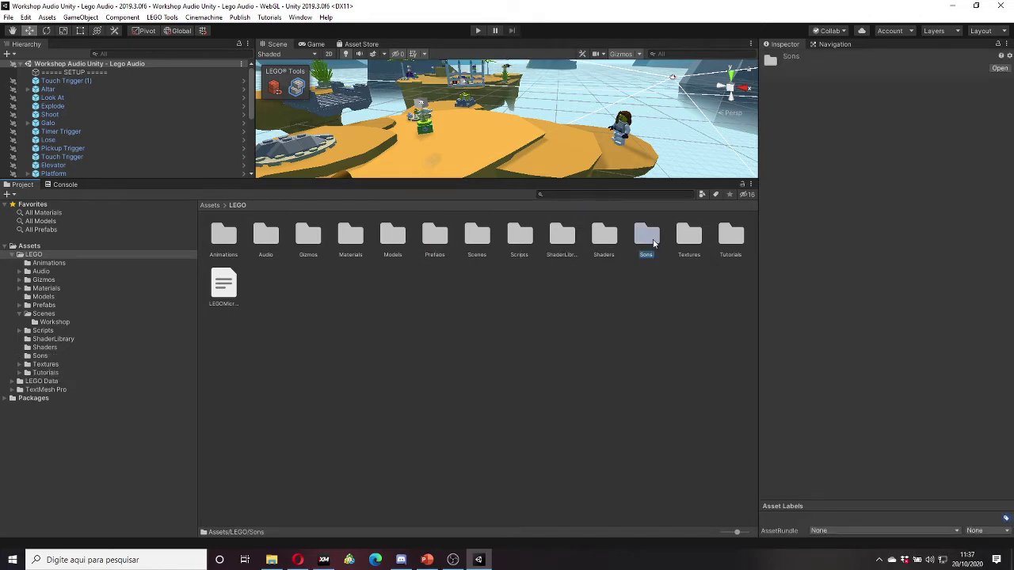
{"action": "double_click", "coordinate": [654, 240]}
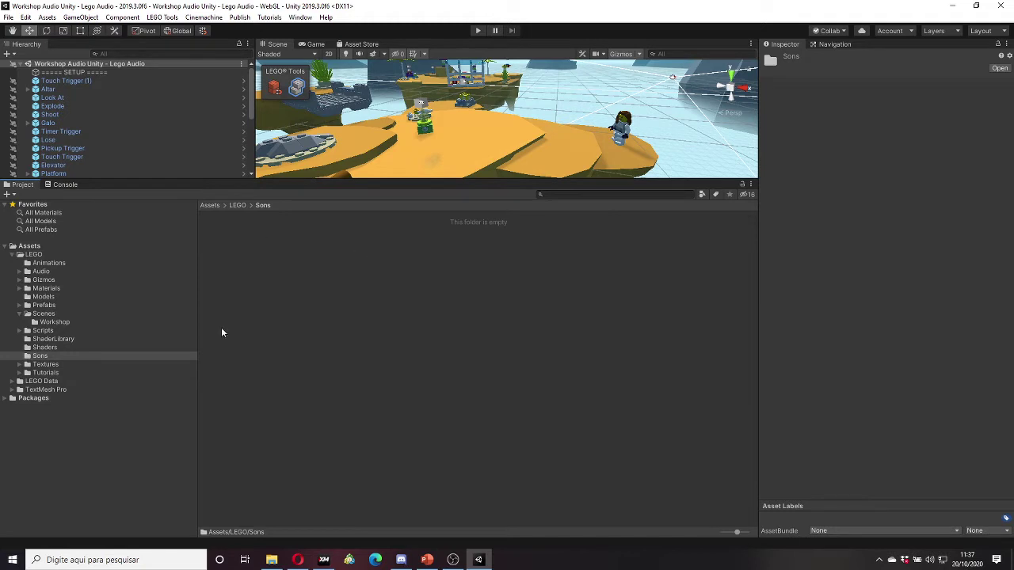
{"action": "left_click", "coordinate": [271, 559]}
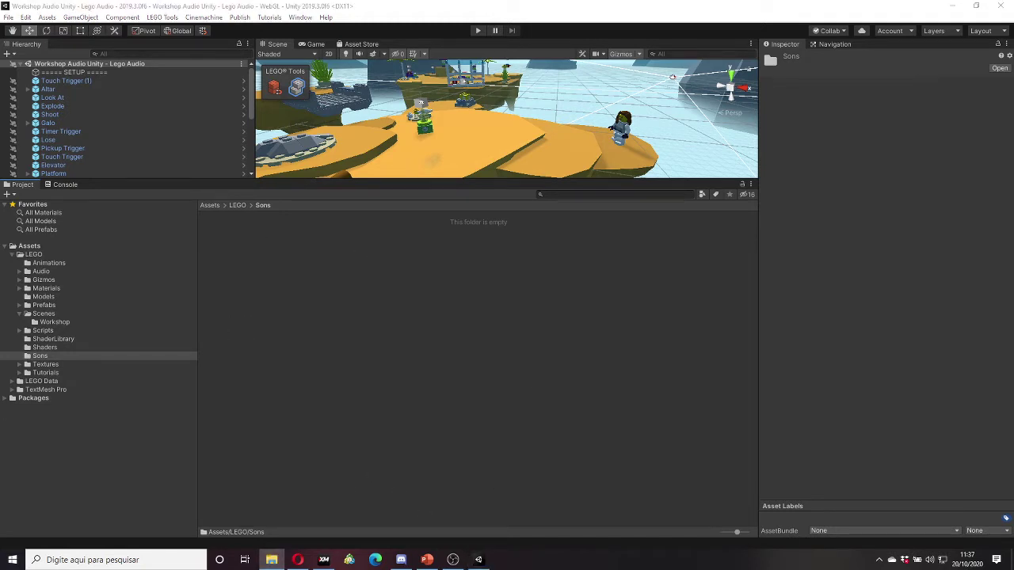
{"action": "left_click", "coordinate": [380, 301]}
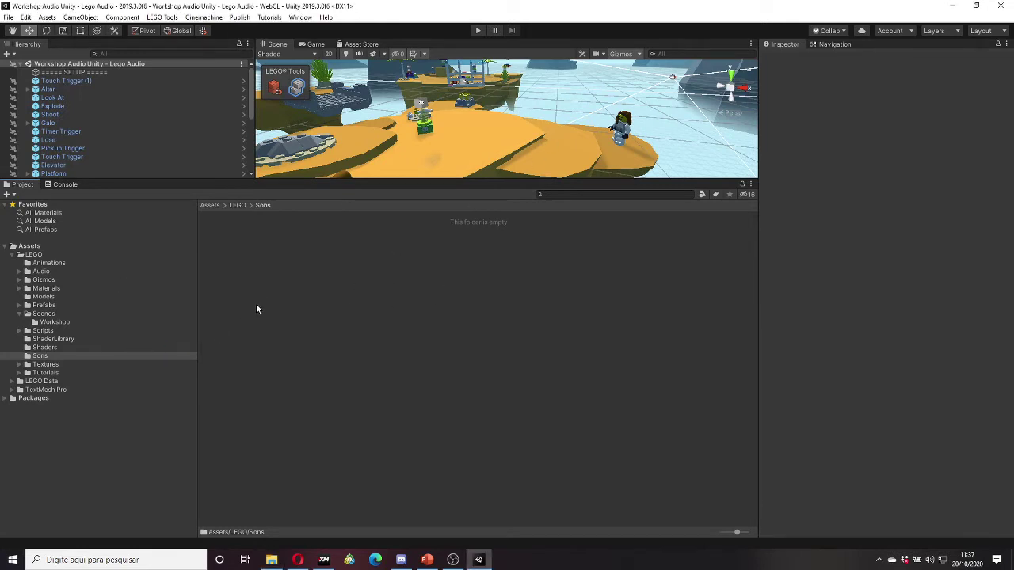
{"action": "left_click", "coordinate": [271, 559]}
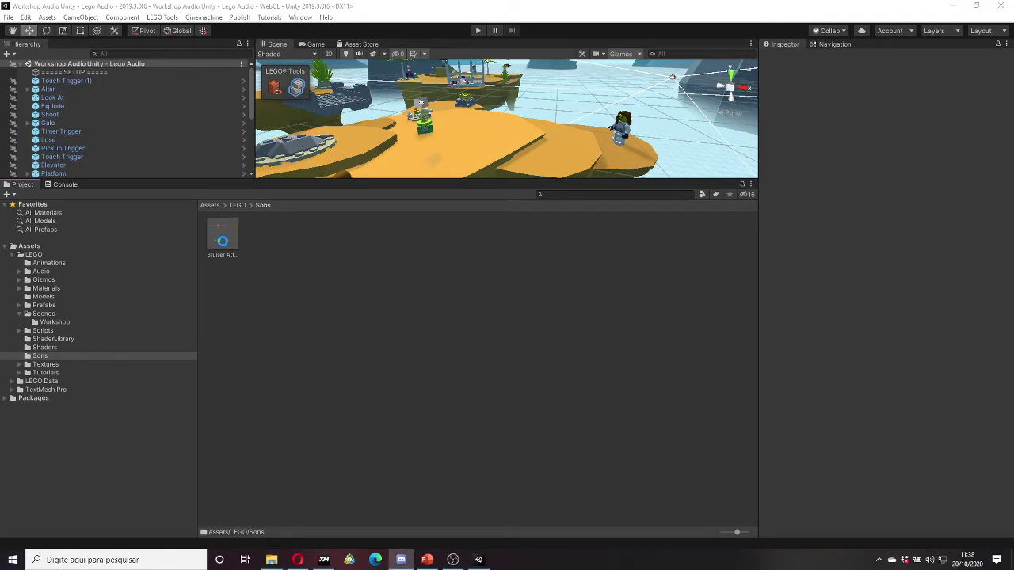
Step: Select Bruiser Attack 6.wav to check its import settings: 0.373 s stereo, 44100 Hz, Vorbis
{"action": "left_click", "coordinate": [227, 242]}
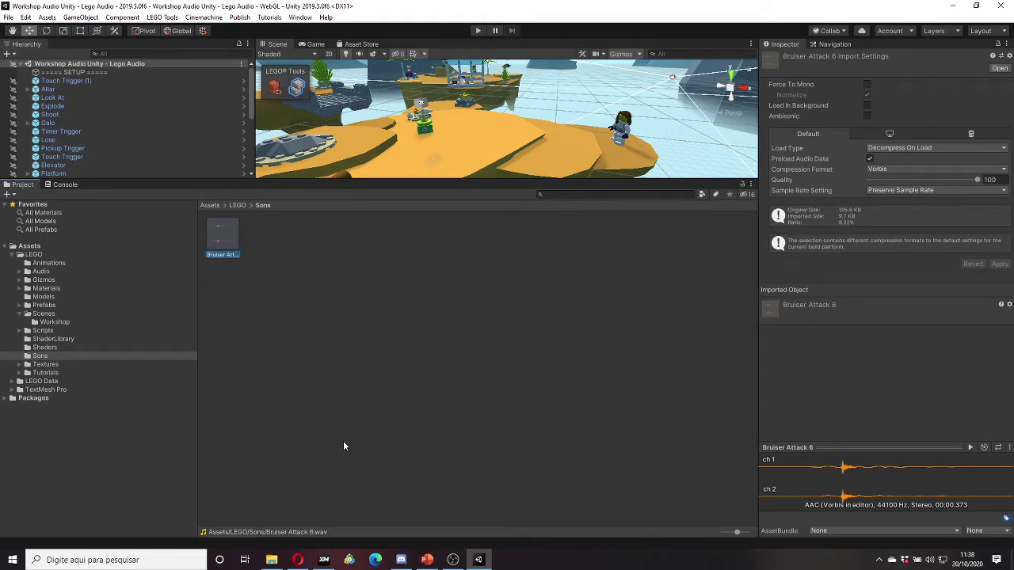
{"action": "key", "text": "alt+Tab"}
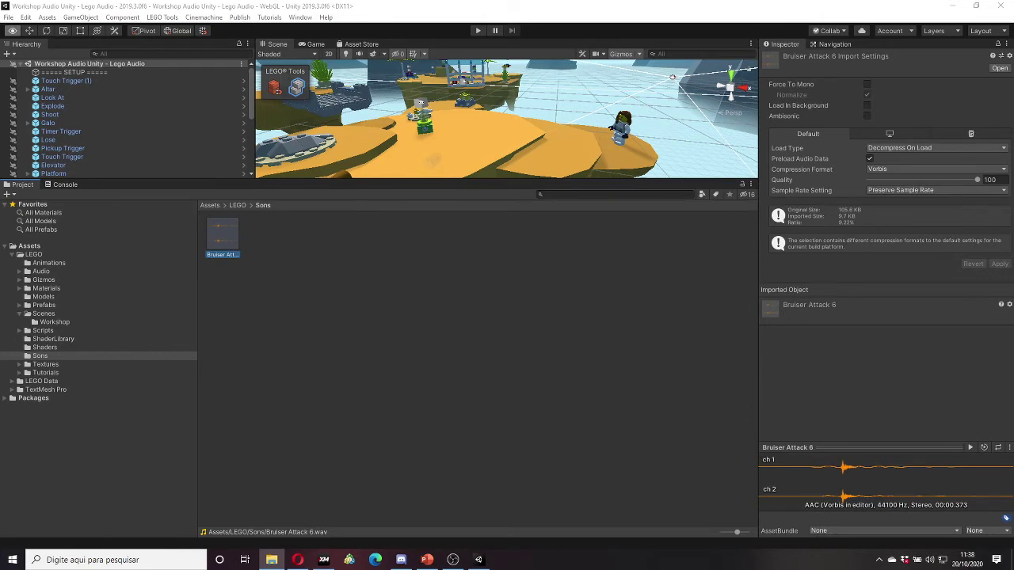
Step: Drag Bruiser Jump.wav from the Mixdown folder into Sons, then close the Explorer window
{"action": "left_click_drag", "start_coordinate": [68, 197], "coordinate": [802, 85]}
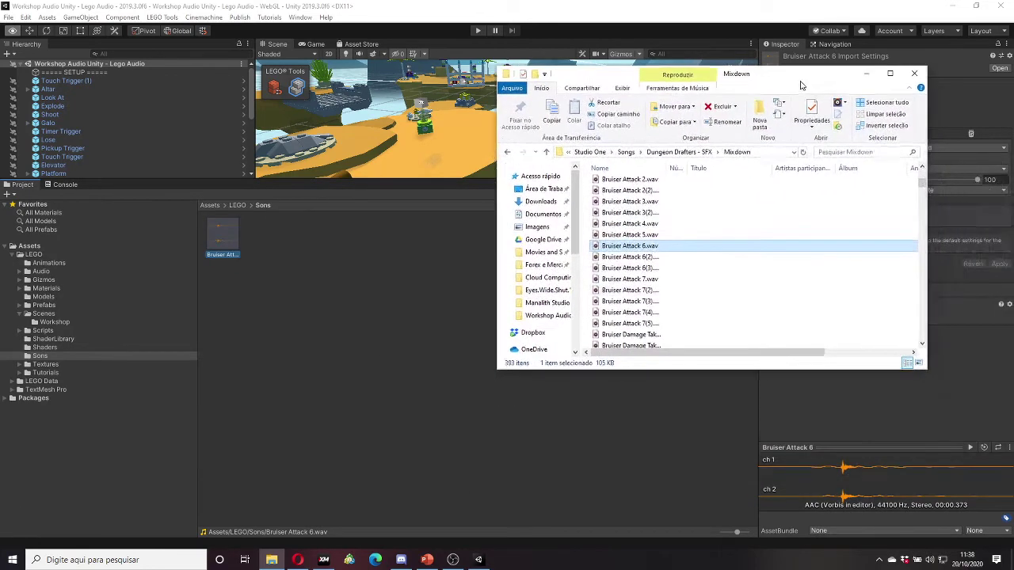
{"action": "scroll", "coordinate": [679, 297], "scroll_direction": "down", "scroll_amount": 5}
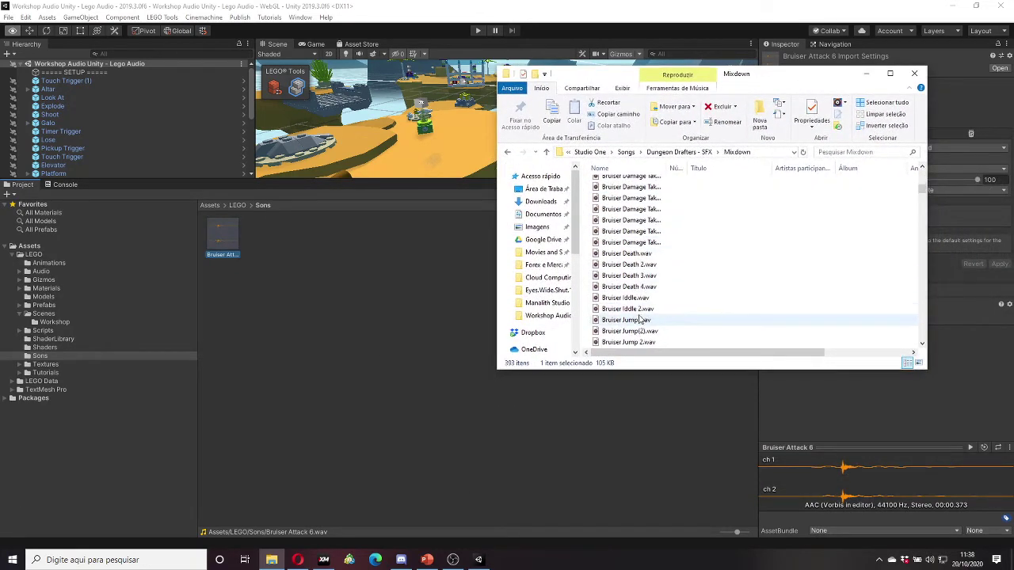
{"action": "scroll", "coordinate": [657, 300], "scroll_direction": "down", "scroll_amount": 2}
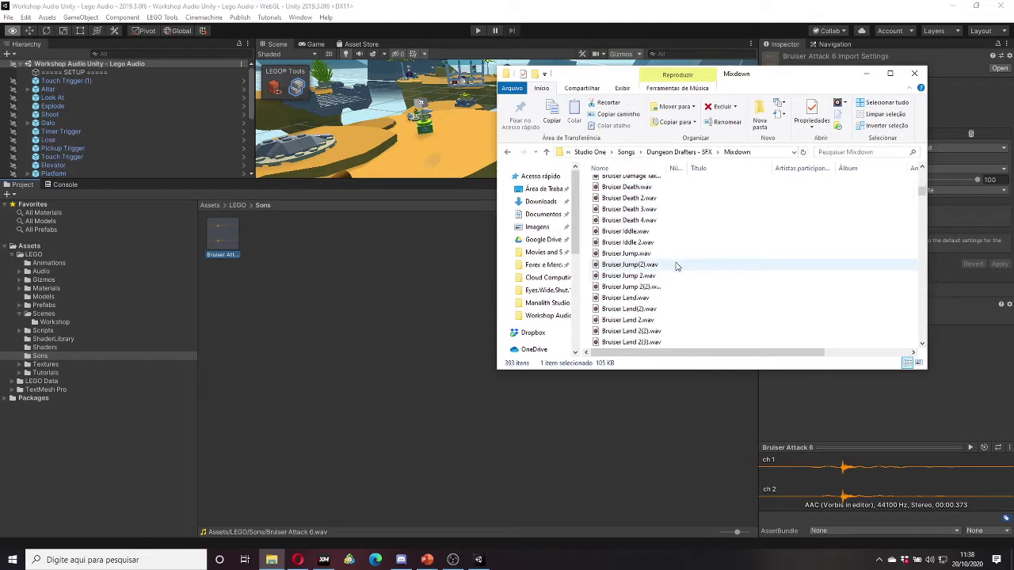
{"action": "scroll", "coordinate": [677, 267], "scroll_direction": "up", "scroll_amount": 1}
{"action": "left_click", "coordinate": [650, 281]}
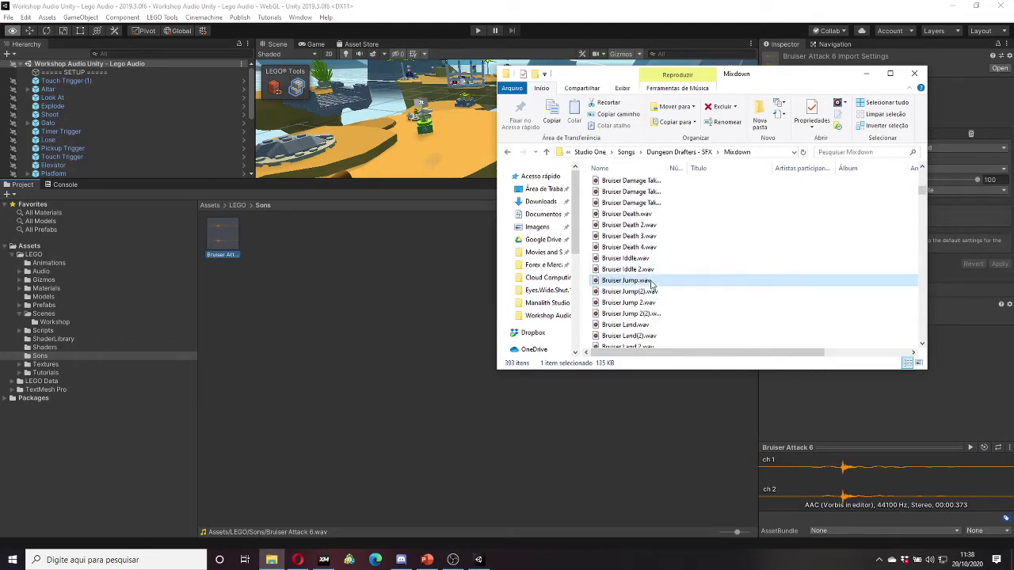
{"action": "left_click_drag", "start_coordinate": [651, 281], "coordinate": [285, 240]}
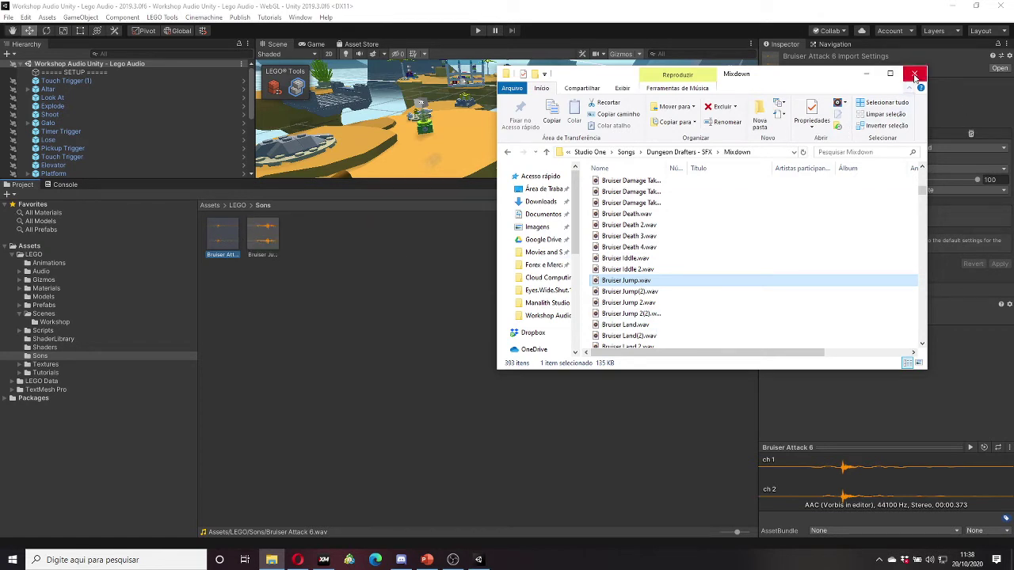
{"action": "left_click", "coordinate": [914, 76]}
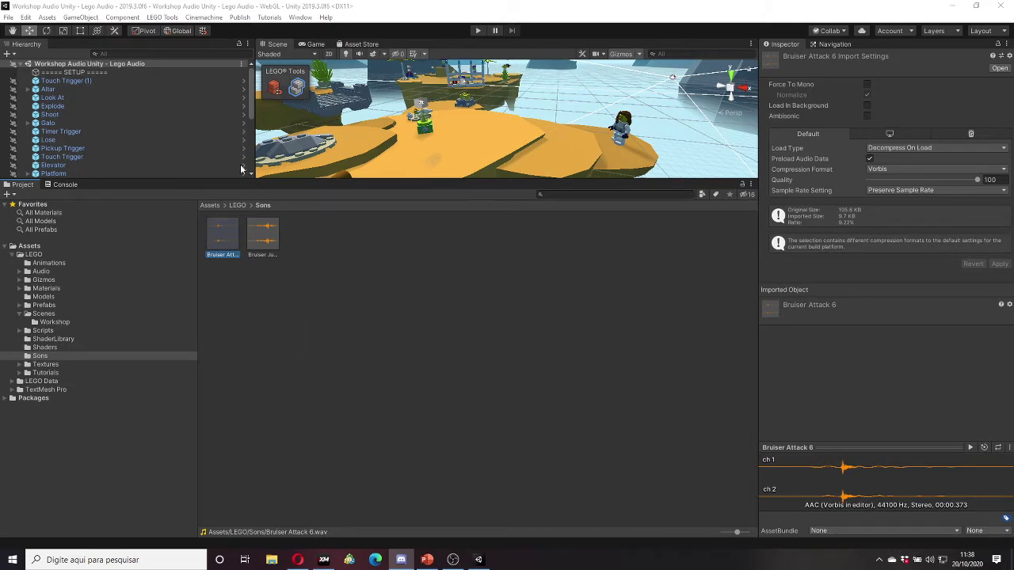
{"action": "left_click", "coordinate": [427, 559]}
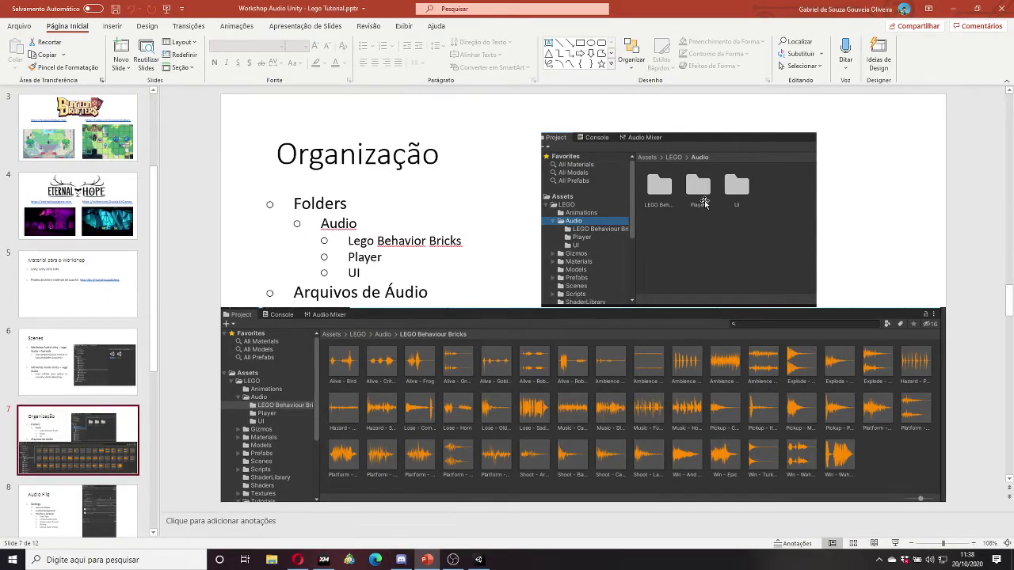
{"action": "left_click", "coordinate": [452, 560]}
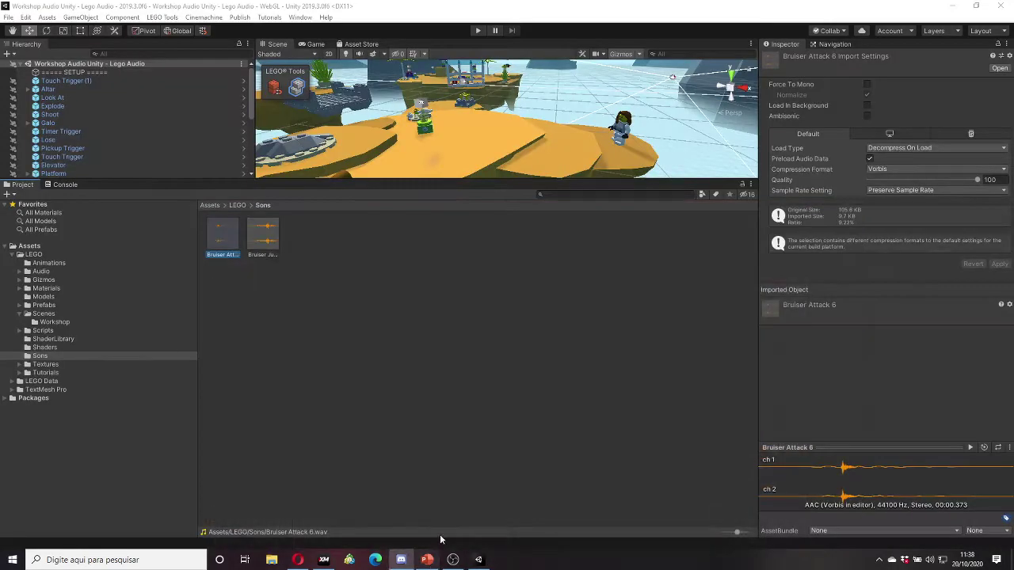
{"action": "left_click", "coordinate": [328, 341]}
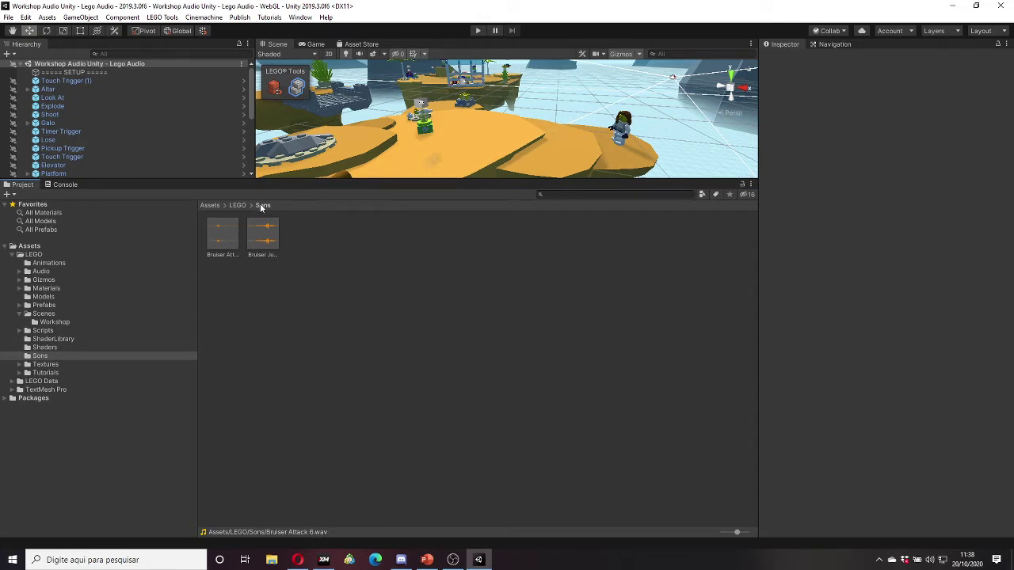
Step: Create two folders inside Sons named 'Music' and 'SFX'
{"action": "right_click", "coordinate": [311, 290]}
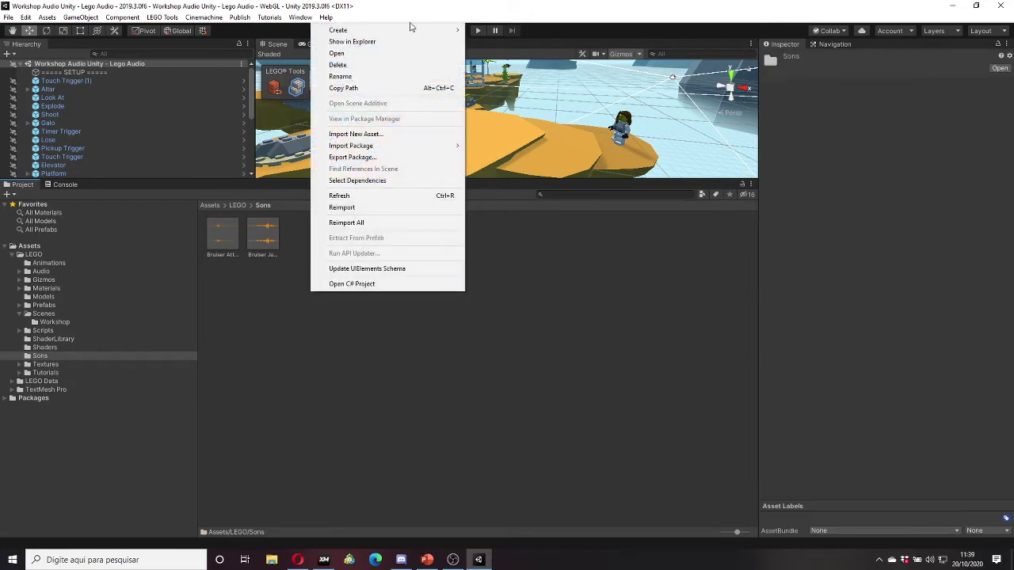
{"action": "mouse_move", "coordinate": [416, 31]}
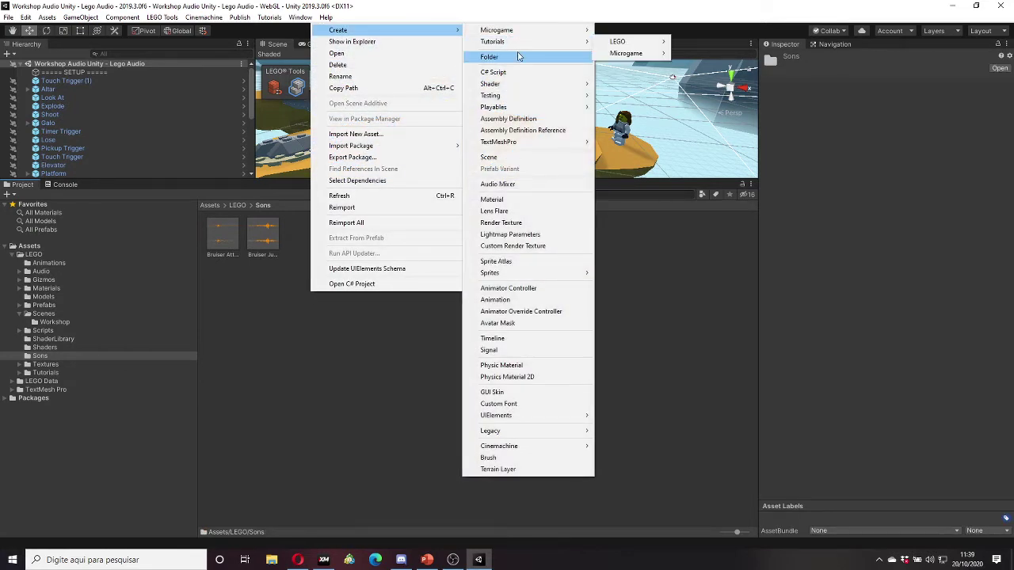
{"action": "left_click", "coordinate": [506, 56]}
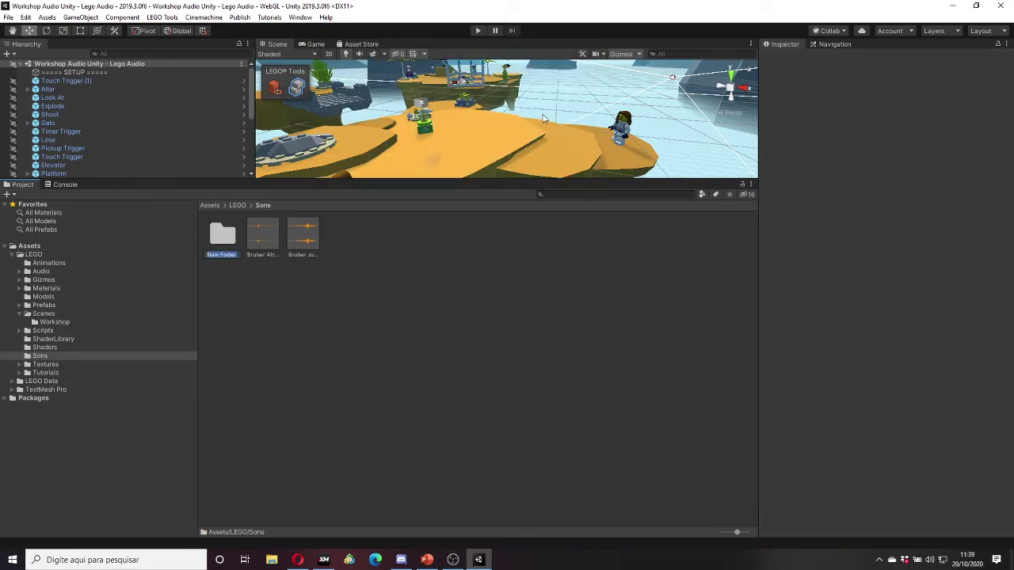
{"action": "type", "text": "Music"}
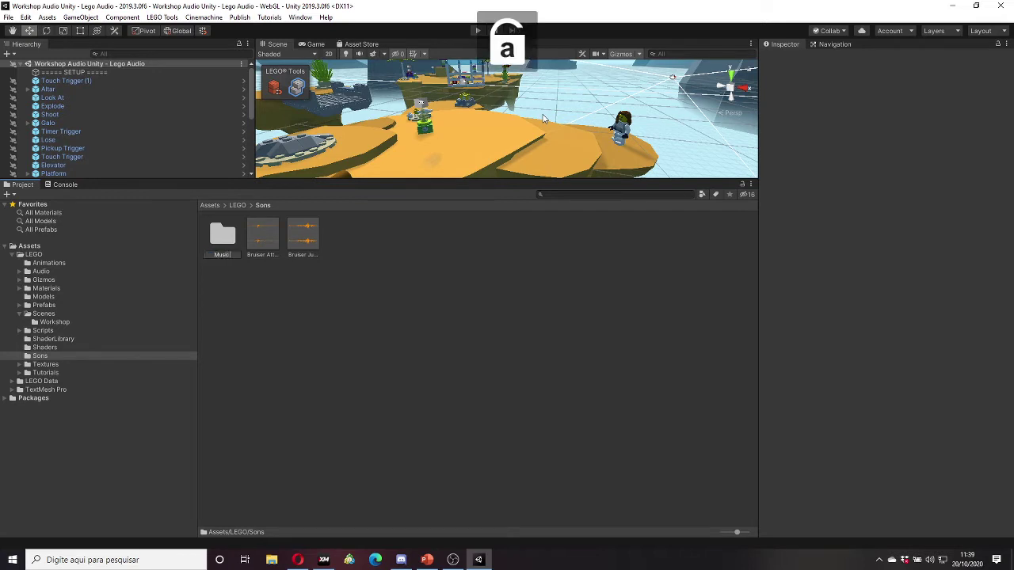
{"action": "key", "text": "Return"}
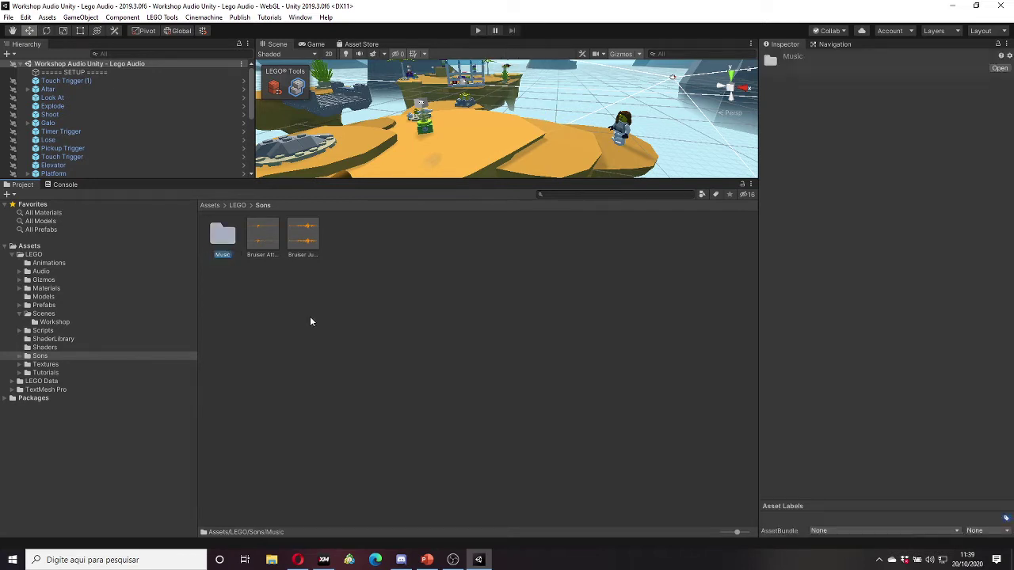
{"action": "right_click", "coordinate": [302, 321]}
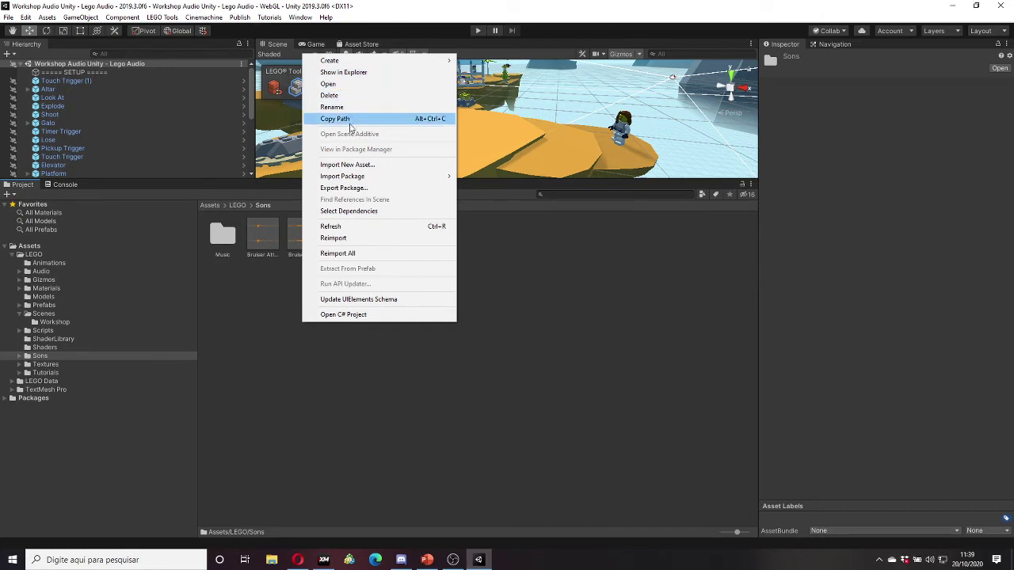
{"action": "mouse_move", "coordinate": [389, 61]}
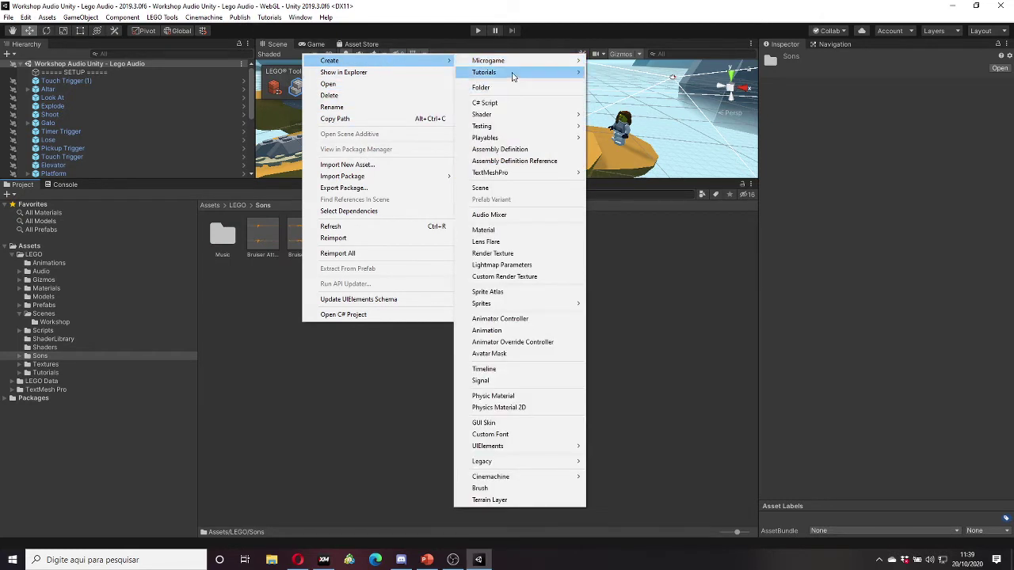
{"action": "left_click", "coordinate": [520, 86]}
{"action": "type", "text": "SFX"}
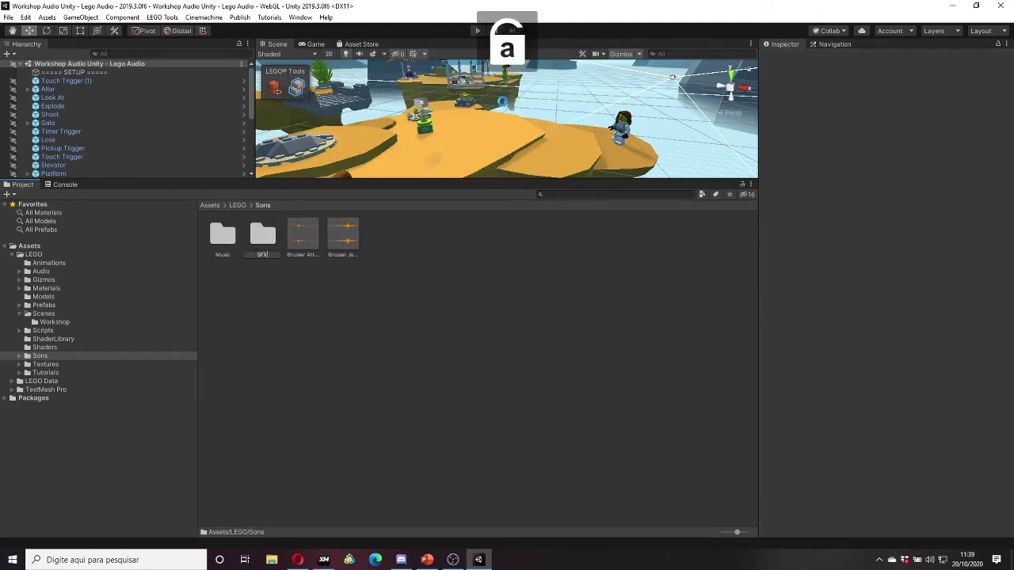
{"action": "key", "text": "Return"}
{"action": "key", "text": "Return"}
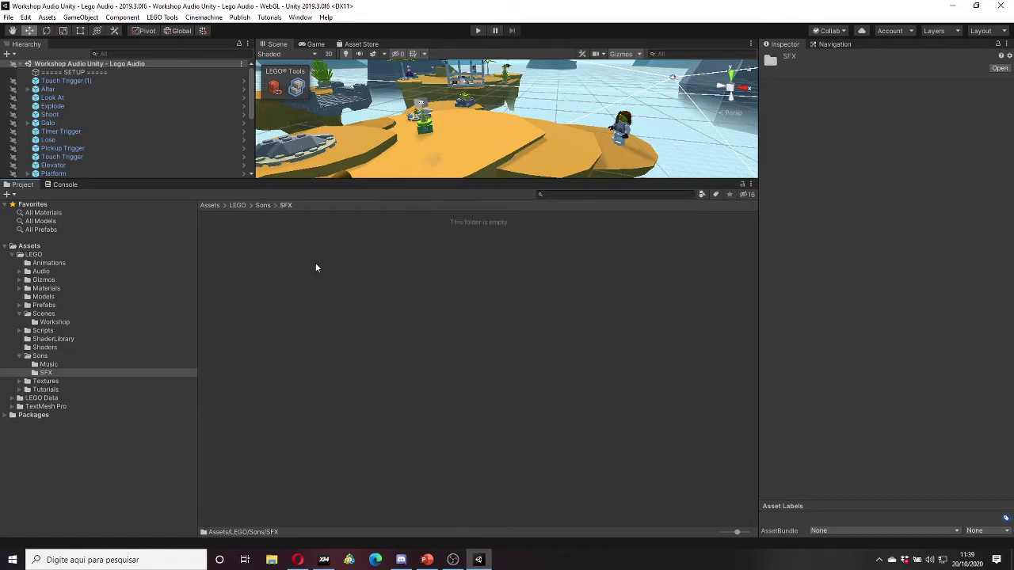
Step: Create folders named 'UI' and 'Gameplay' inside SFX
{"action": "right_click", "coordinate": [316, 262]}
{"action": "mouse_move", "coordinate": [434, 277]}
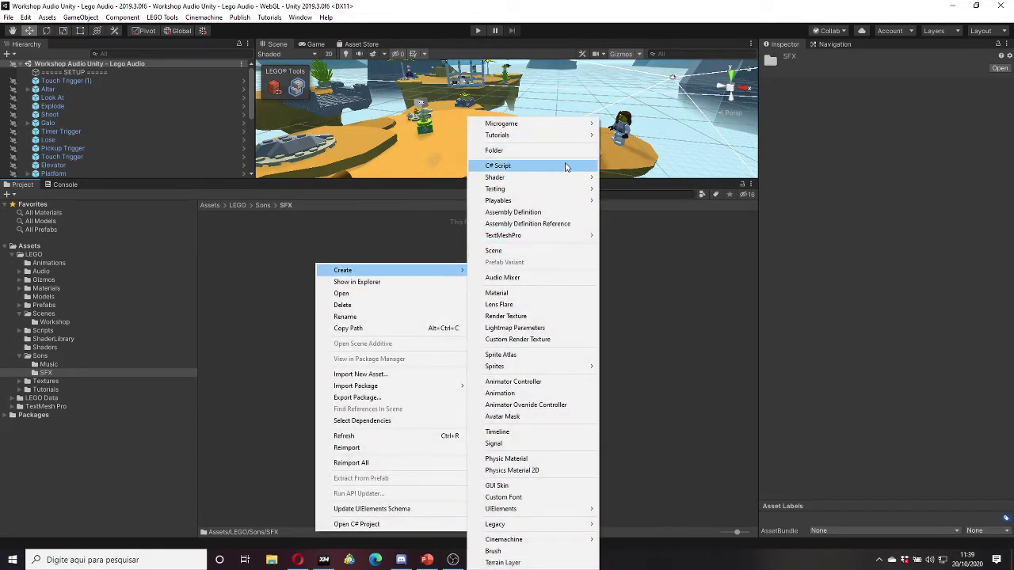
{"action": "left_click", "coordinate": [528, 150]}
{"action": "type", "text": "UI"}
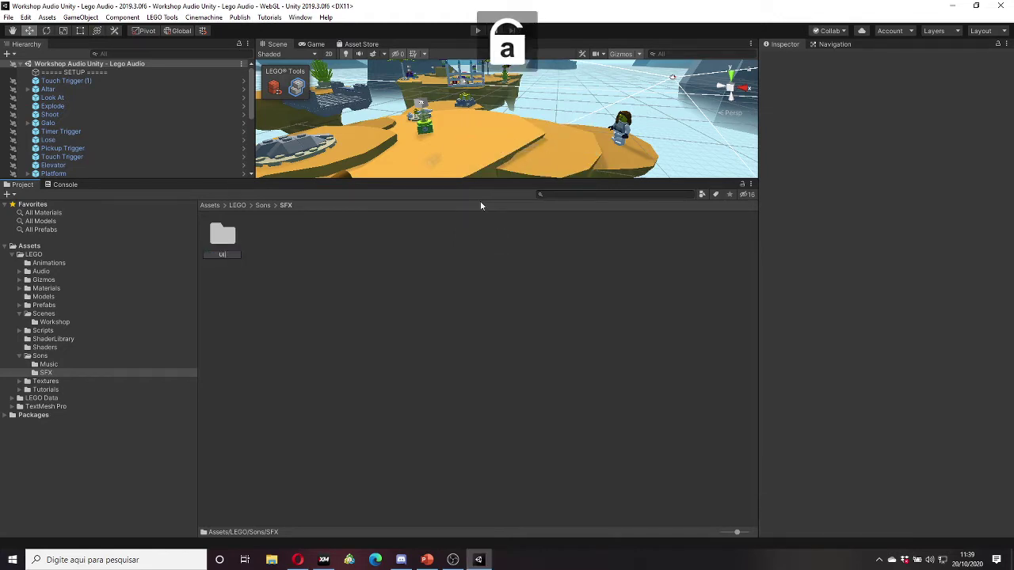
{"action": "key", "text": "Return"}
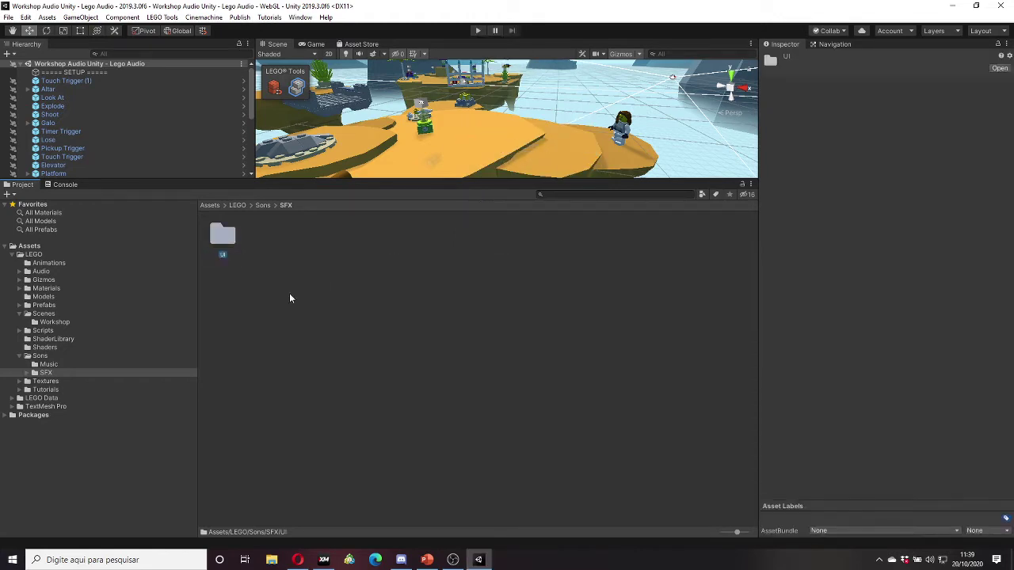
{"action": "right_click", "coordinate": [290, 299]}
{"action": "mouse_move", "coordinate": [400, 31]}
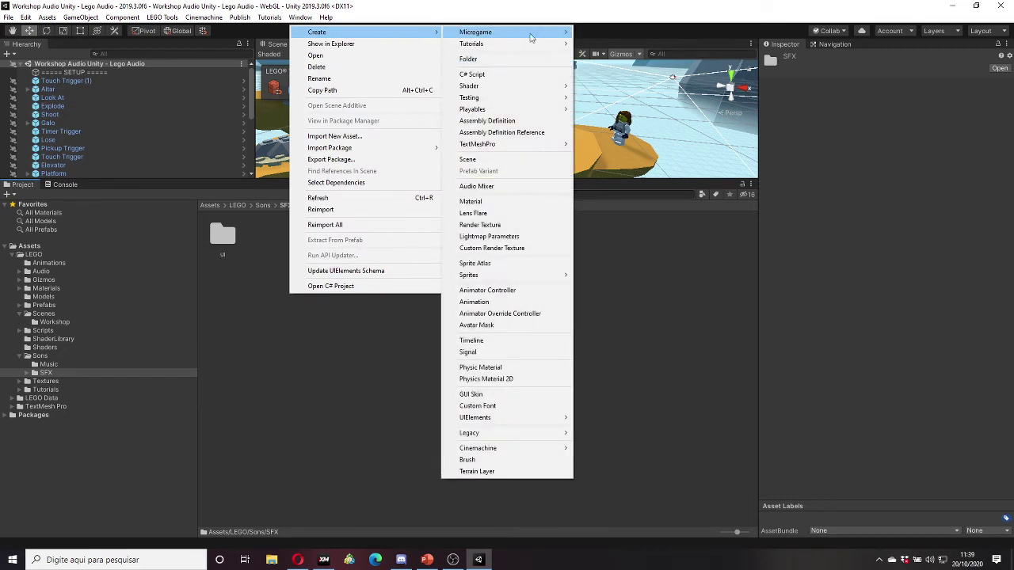
{"action": "left_click", "coordinate": [515, 59]}
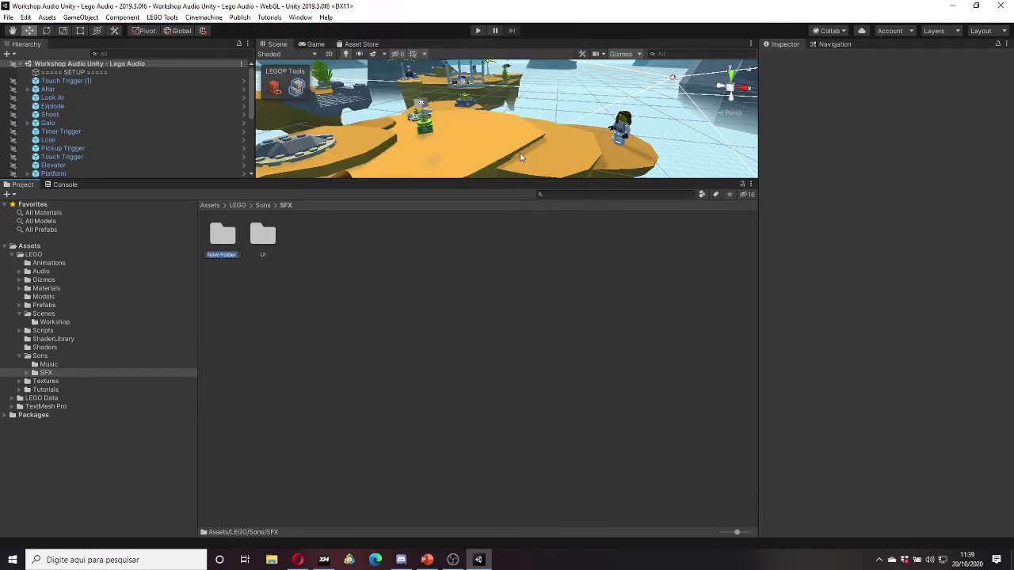
{"action": "type", "text": "Gameplay"}
{"action": "key", "text": "Return"}
Step: Add a third SFX subfolder named 'Ambience'
{"action": "right_click", "coordinate": [305, 275]}
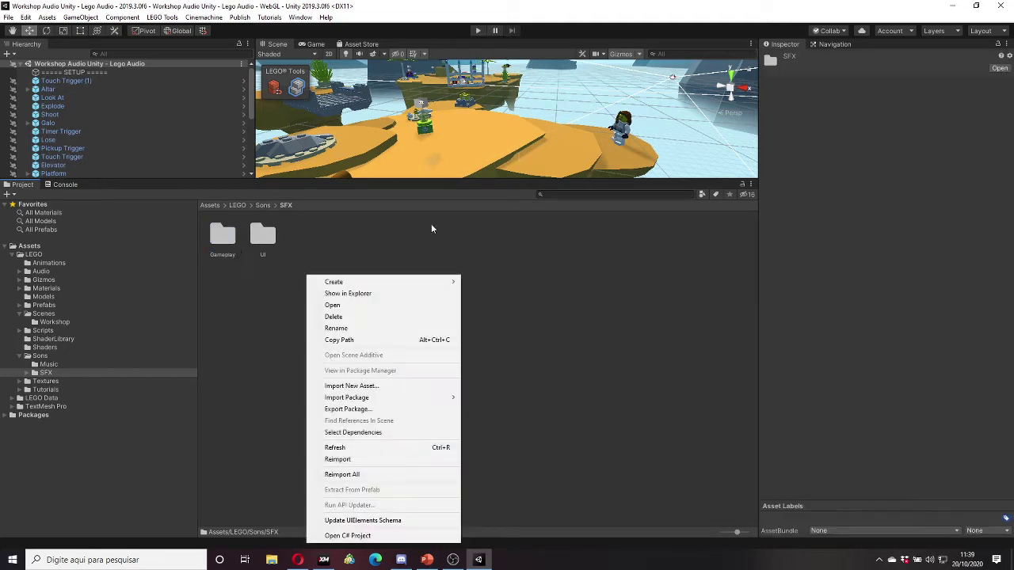
{"action": "mouse_move", "coordinate": [416, 285]}
{"action": "left_click", "coordinate": [528, 155]}
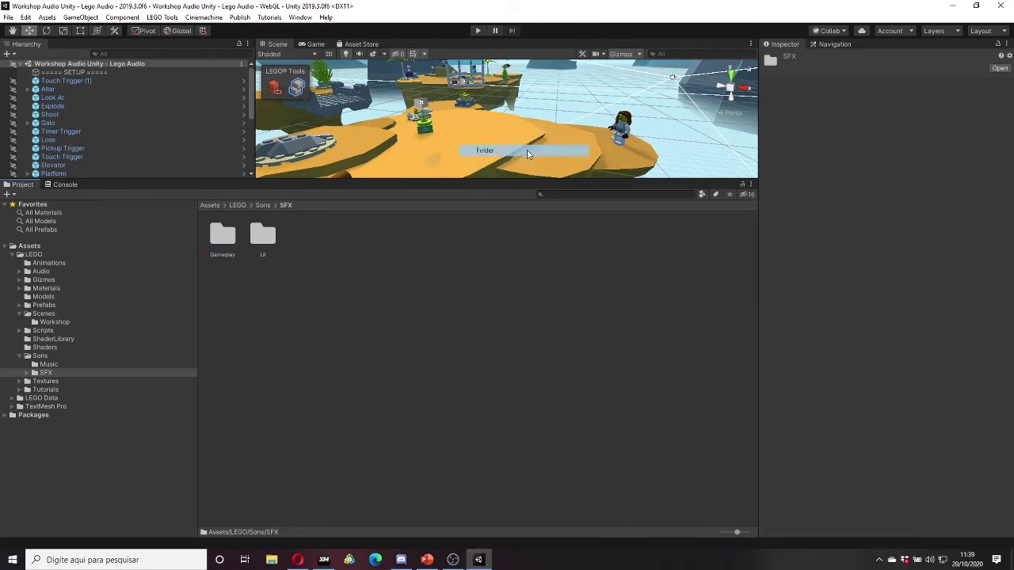
{"action": "type", "text": "Ambience"}
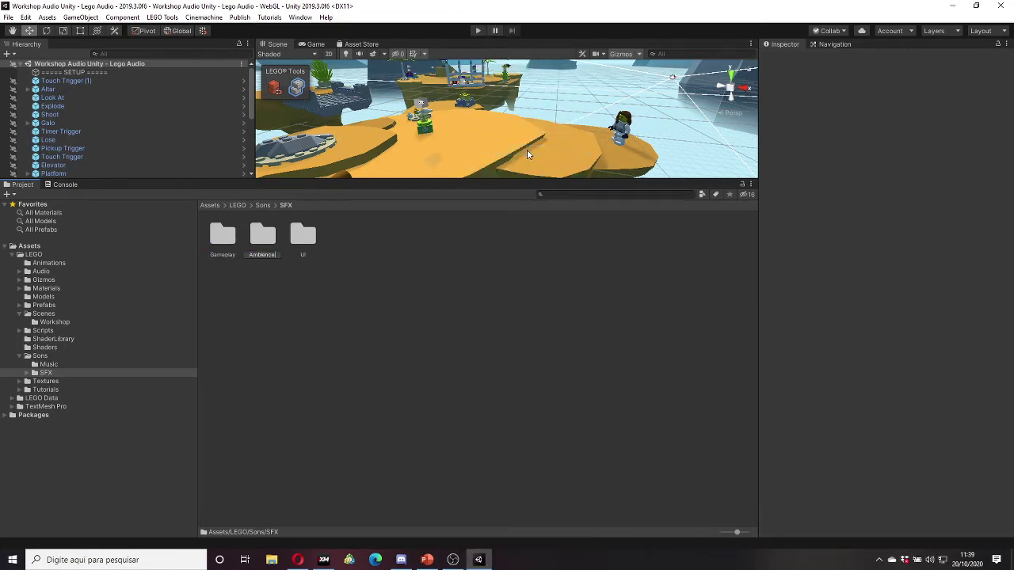
{"action": "key", "text": "Return"}
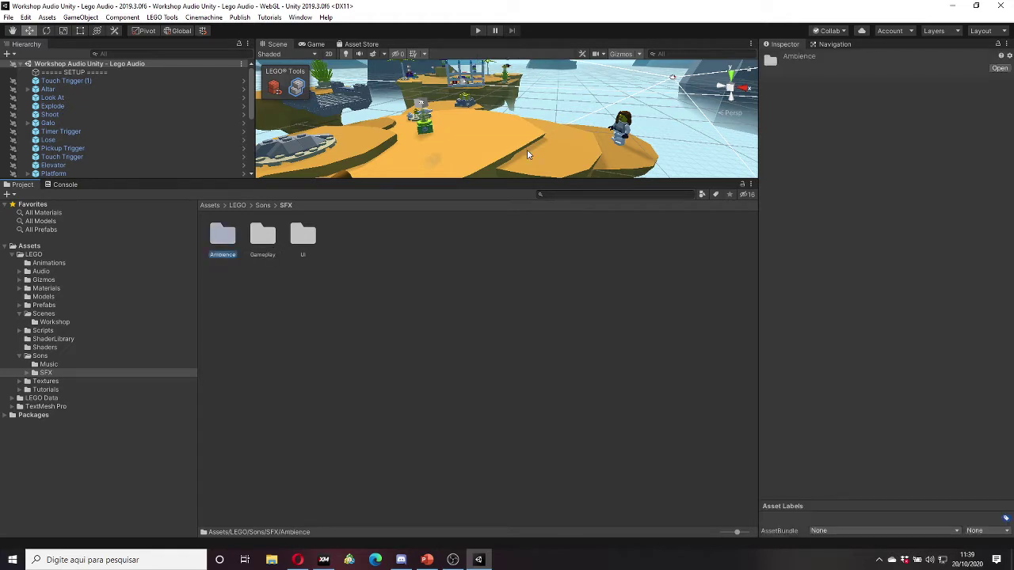
Step: Select Bruiser Attack and Bruiser Jump in Sons and move them into the SFX folder
{"action": "left_click", "coordinate": [263, 205]}
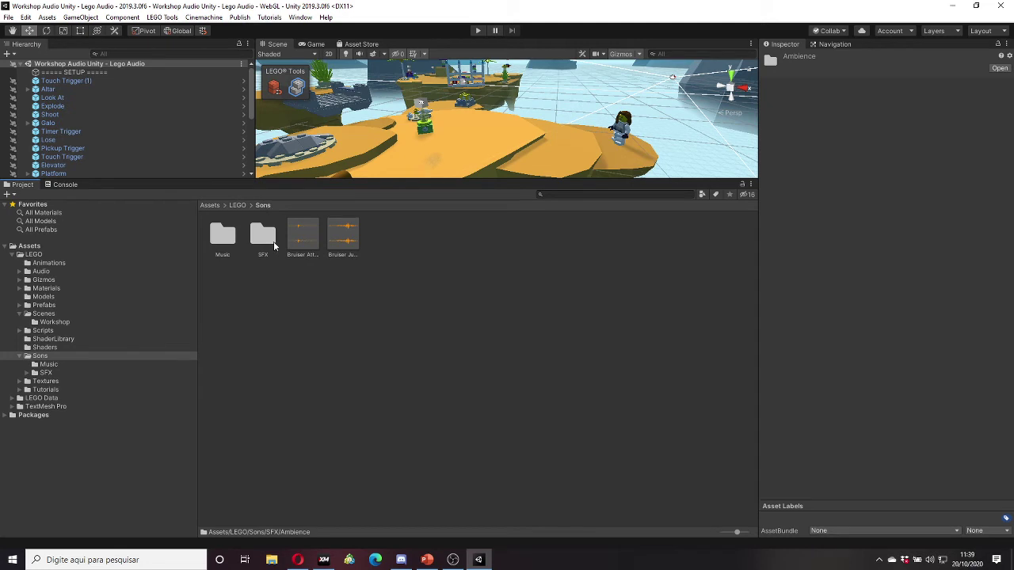
{"action": "left_click", "coordinate": [307, 235]}
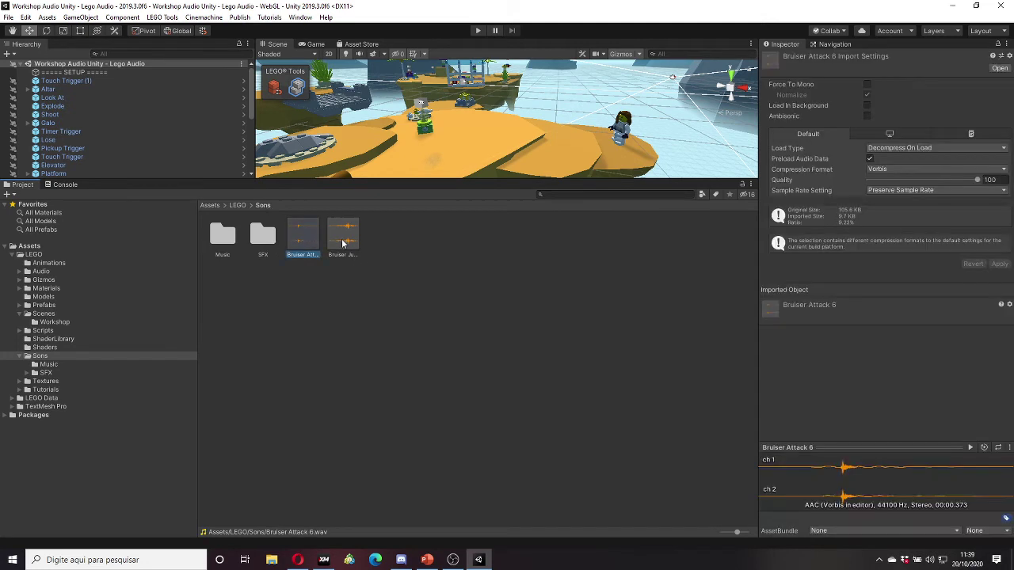
{"action": "left_click", "coordinate": [343, 244], "text": "ctrl"}
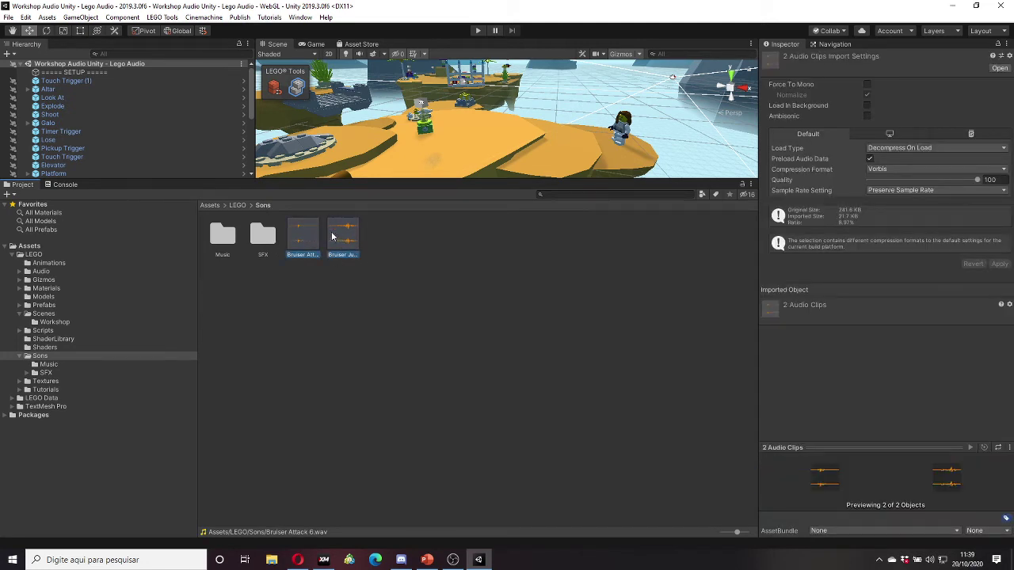
{"action": "left_click_drag", "start_coordinate": [341, 238], "coordinate": [263, 235]}
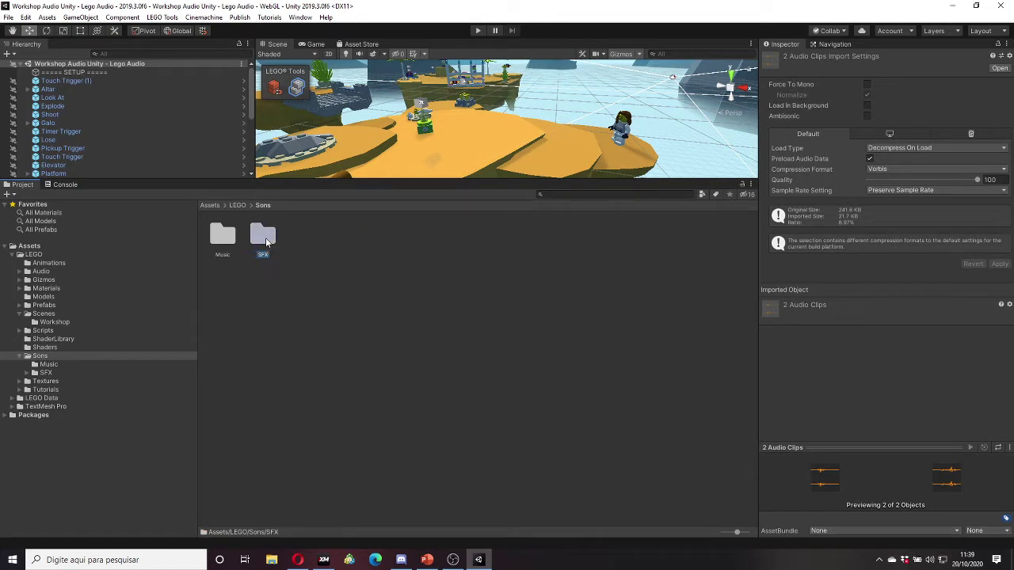
Step: Move both Bruiser clips from SFX into the Gameplay subfolder
{"action": "double_click", "coordinate": [263, 235]}
{"action": "left_click", "coordinate": [336, 239]}
{"action": "left_click", "coordinate": [384, 236], "text": "ctrl"}
{"action": "left_click_drag", "start_coordinate": [383, 236], "coordinate": [267, 243]}
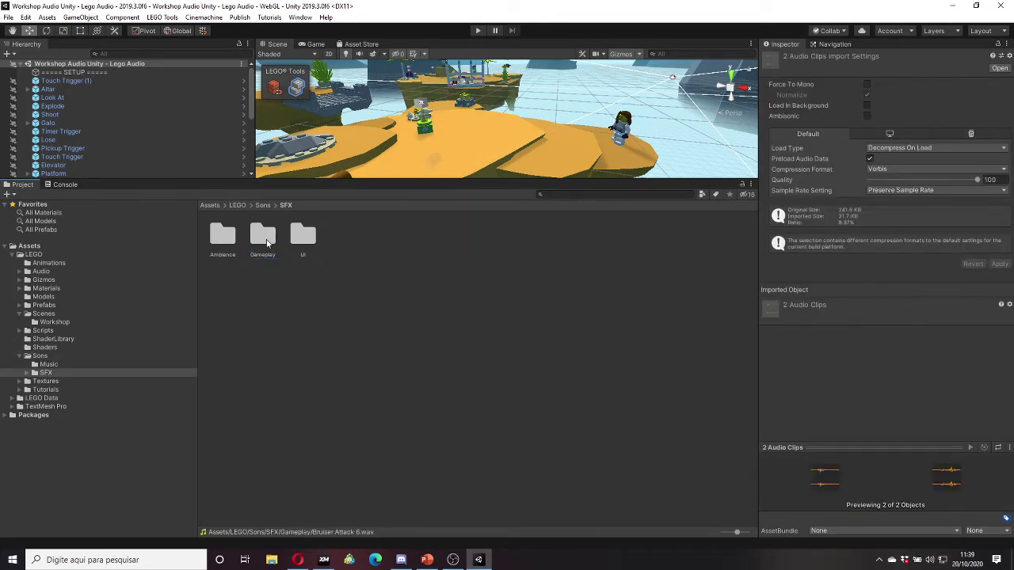
Step: Confirm the Gameplay folder holds both Bruiser clips, then bring up PowerPoint's Organização slide
{"action": "double_click", "coordinate": [265, 237]}
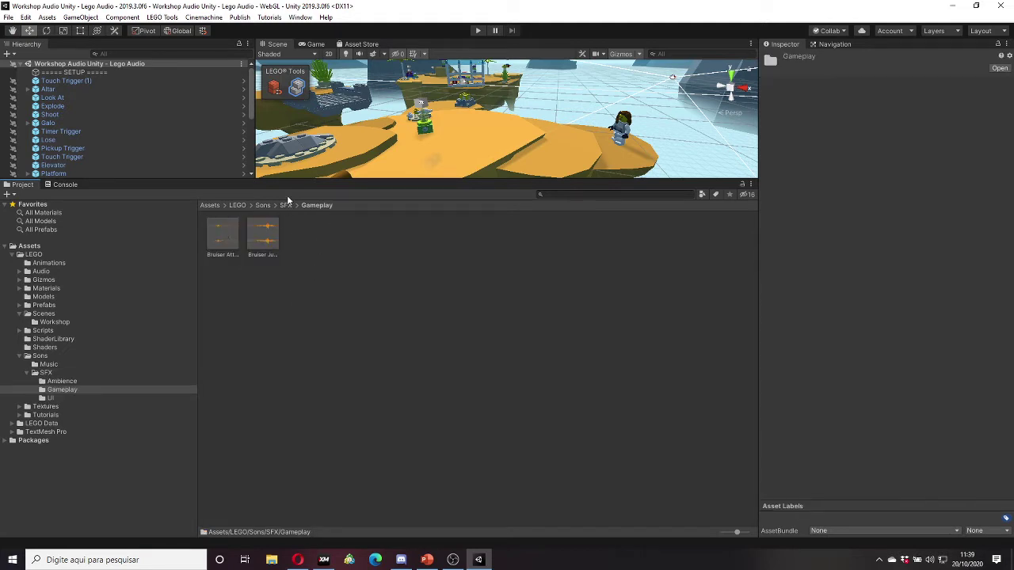
{"action": "left_click", "coordinate": [285, 204]}
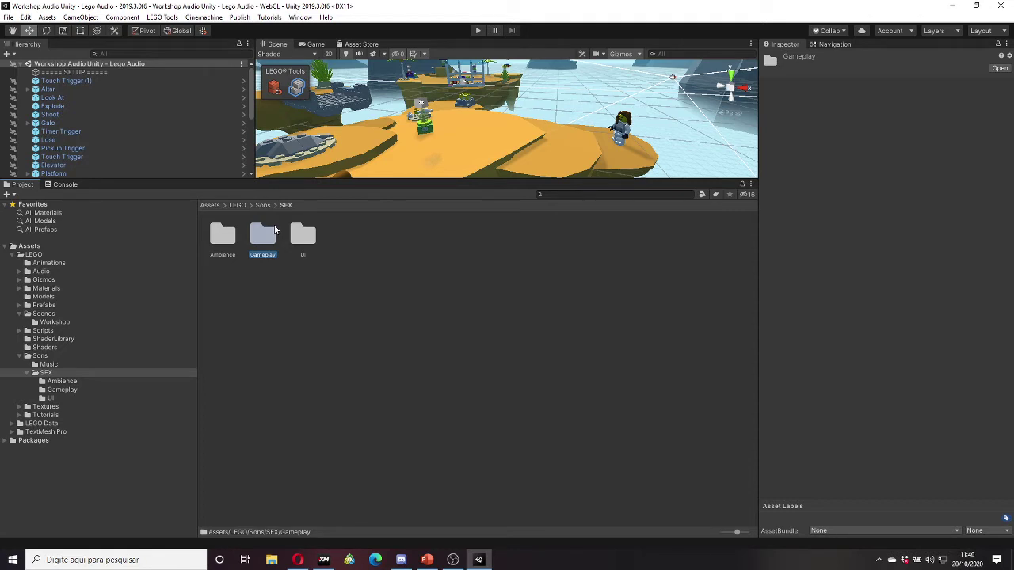
{"action": "double_click", "coordinate": [258, 240]}
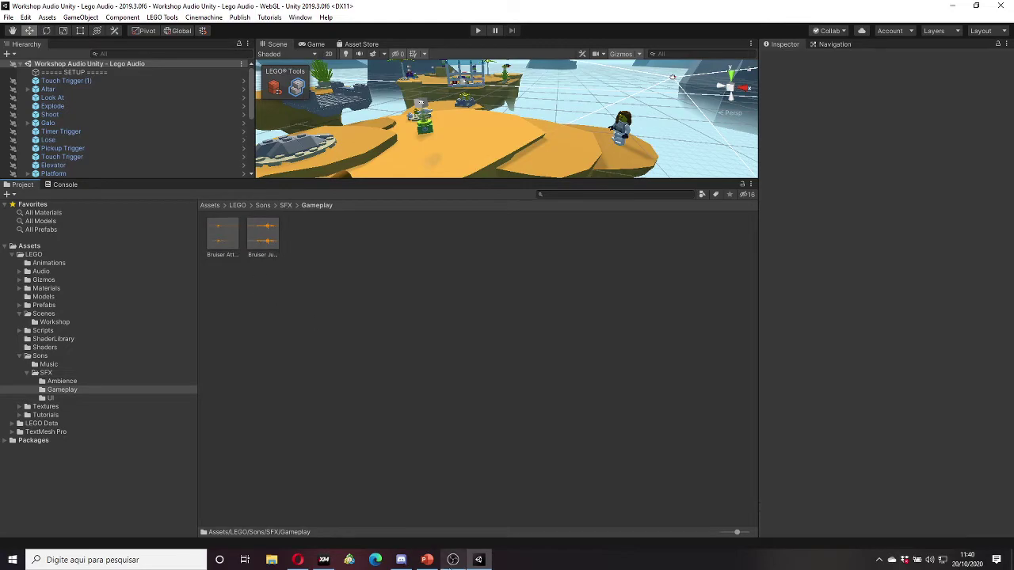
{"action": "left_click", "coordinate": [426, 560]}
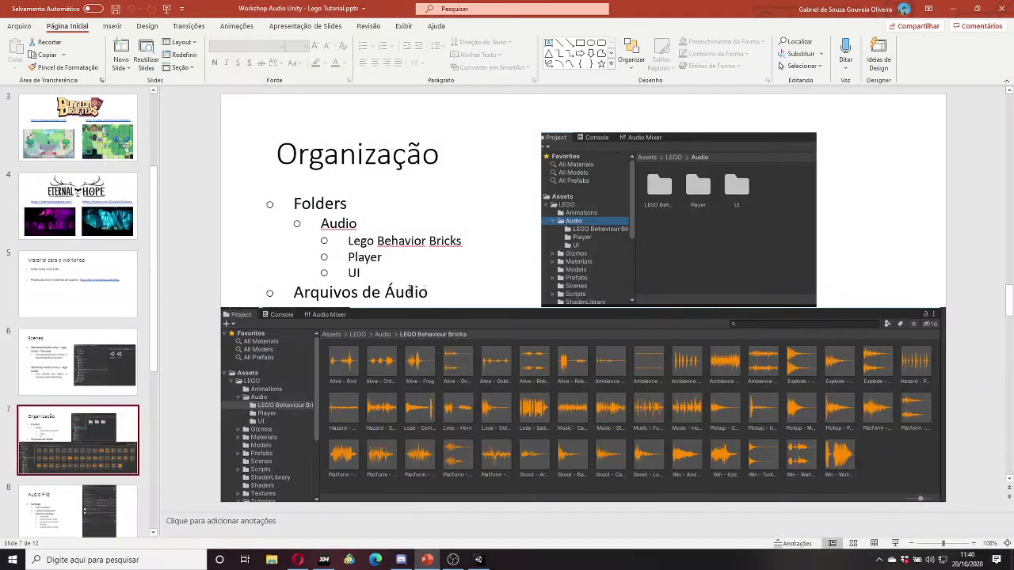
Step: Review the Organização slide's folder list and title, then minimize PowerPoint back to Unity
{"action": "left_click", "coordinate": [332, 204]}
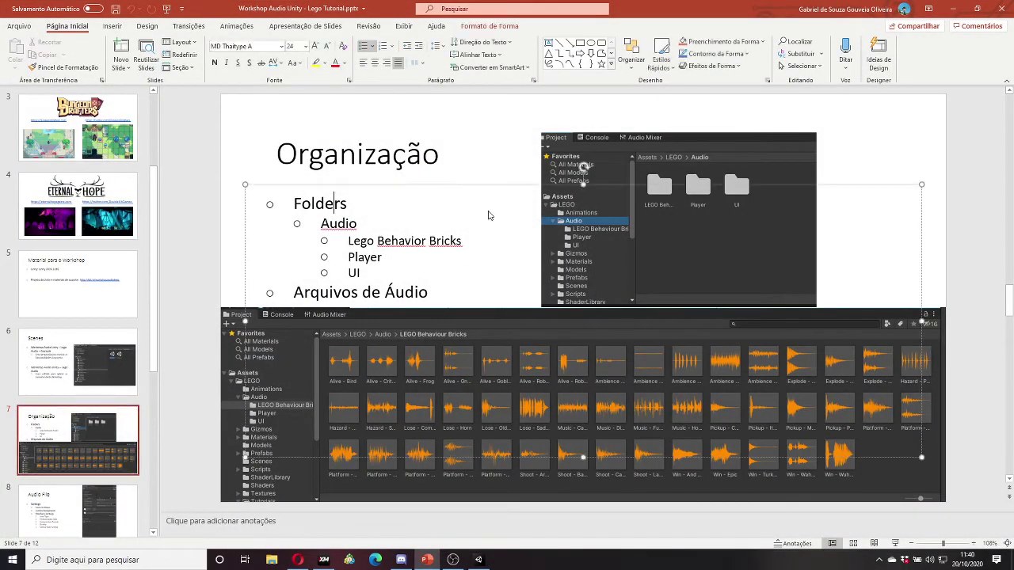
{"action": "left_click", "coordinate": [458, 146]}
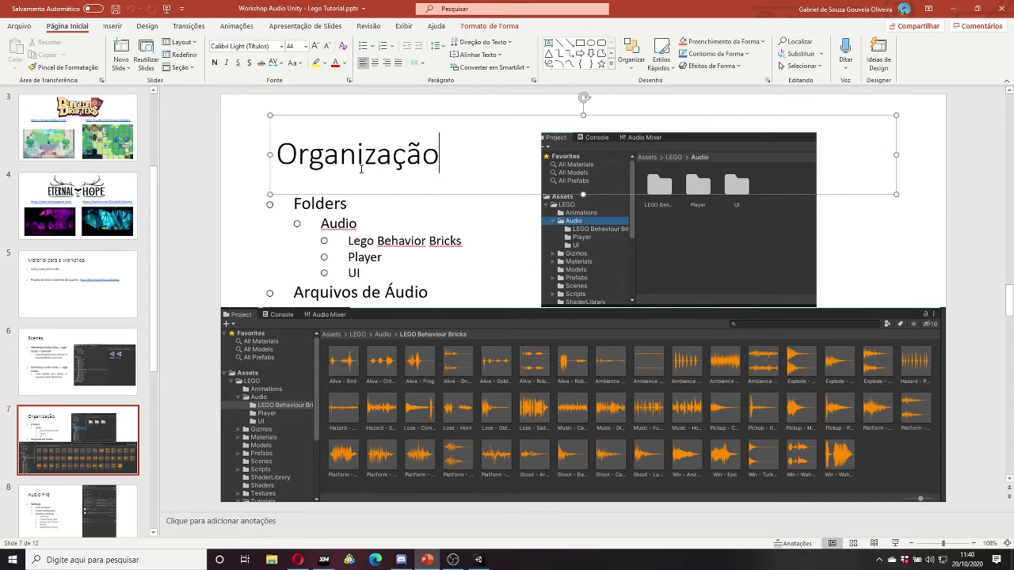
{"action": "left_click", "coordinate": [952, 8]}
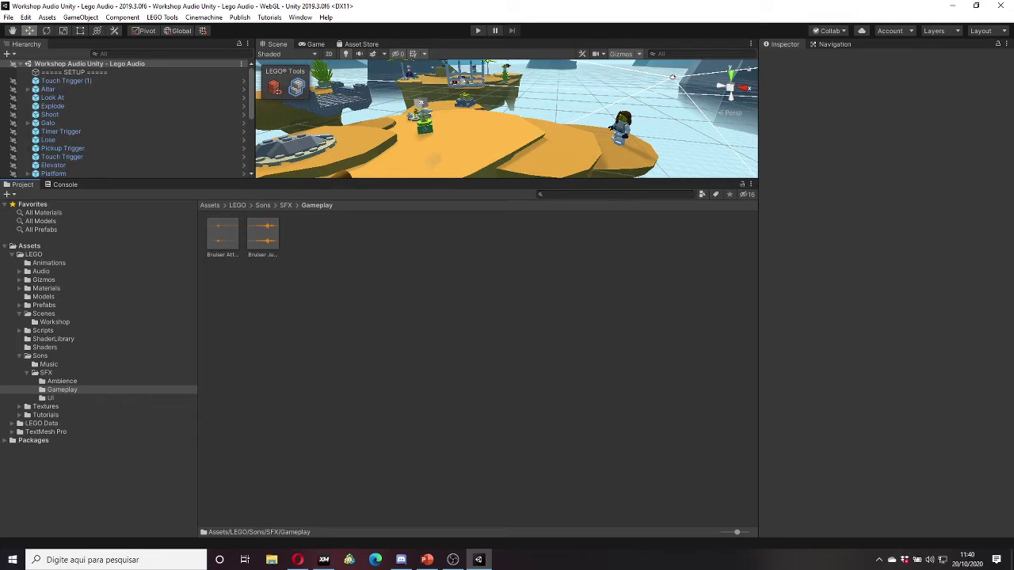
Step: Navigate up from Gameplay to the LEGO folder and open LEGO's Audio folder
{"action": "key", "text": "alt+Tab"}
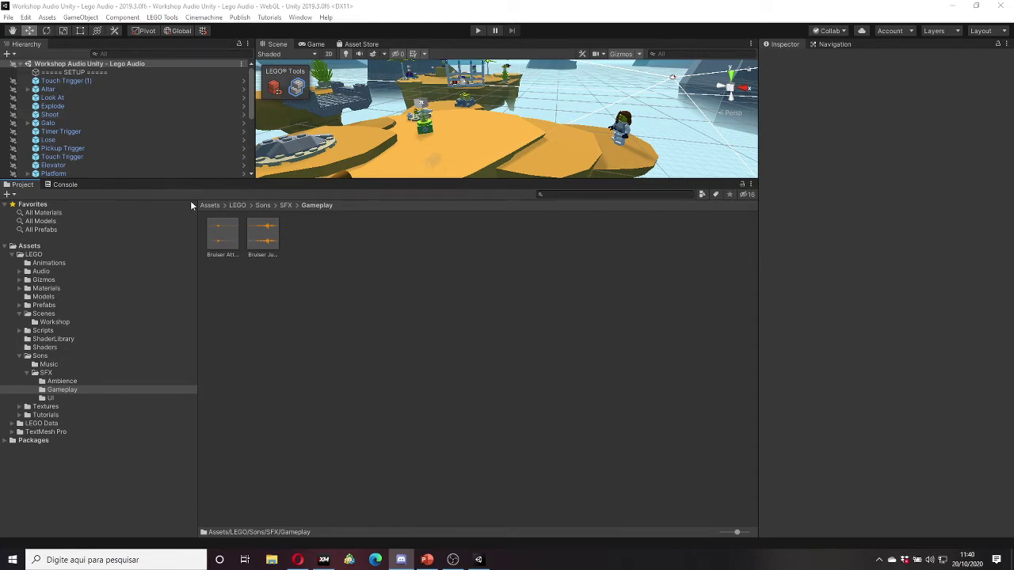
{"action": "left_click", "coordinate": [281, 204]}
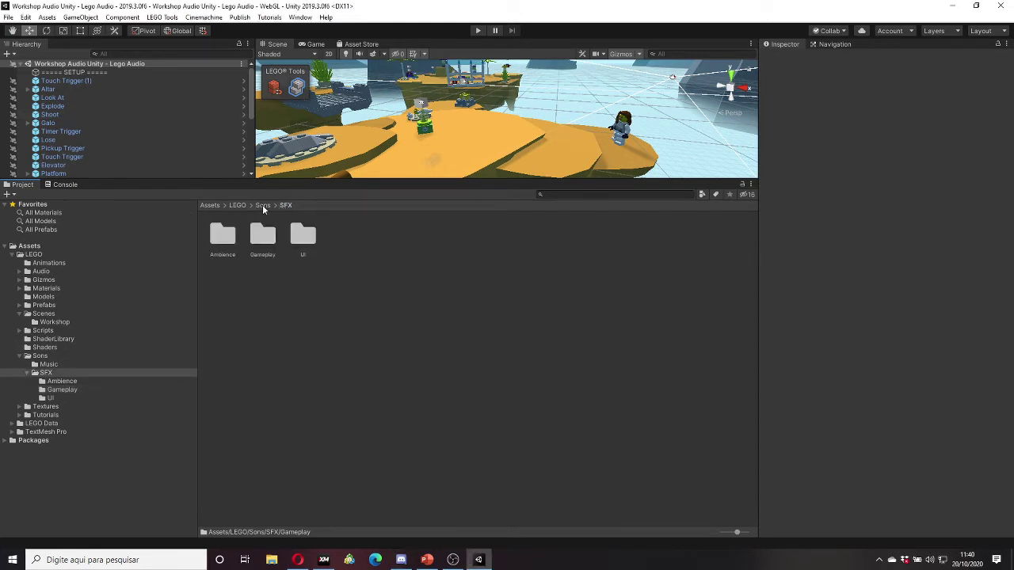
{"action": "left_click", "coordinate": [262, 205]}
{"action": "left_click", "coordinate": [242, 206]}
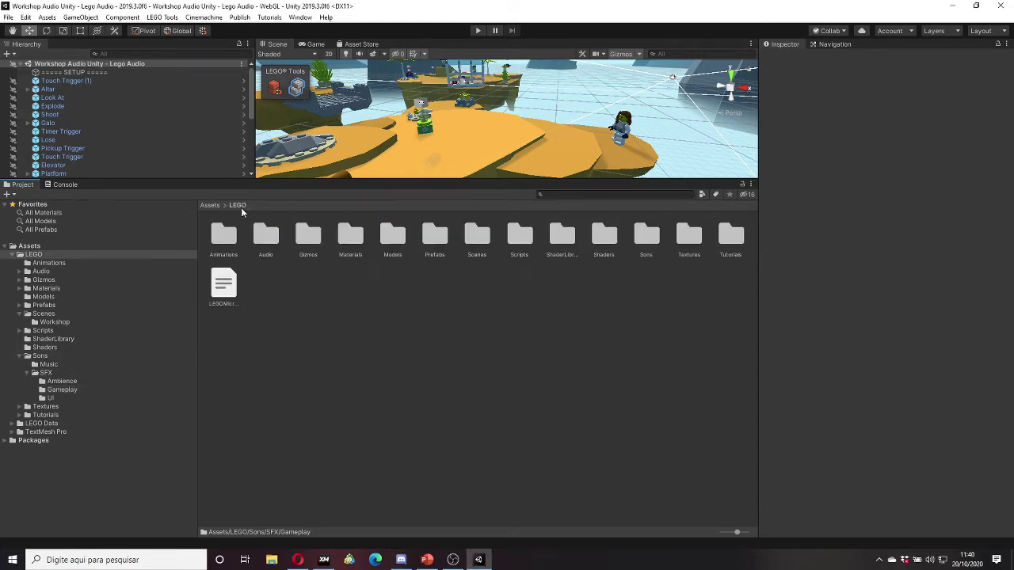
{"action": "left_click", "coordinate": [52, 257]}
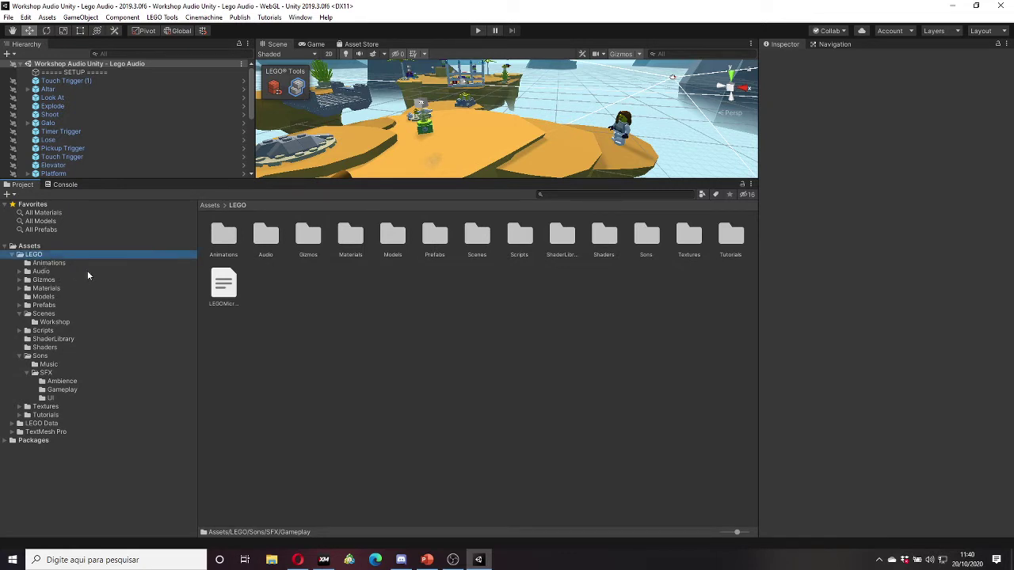
{"action": "left_click", "coordinate": [87, 271]}
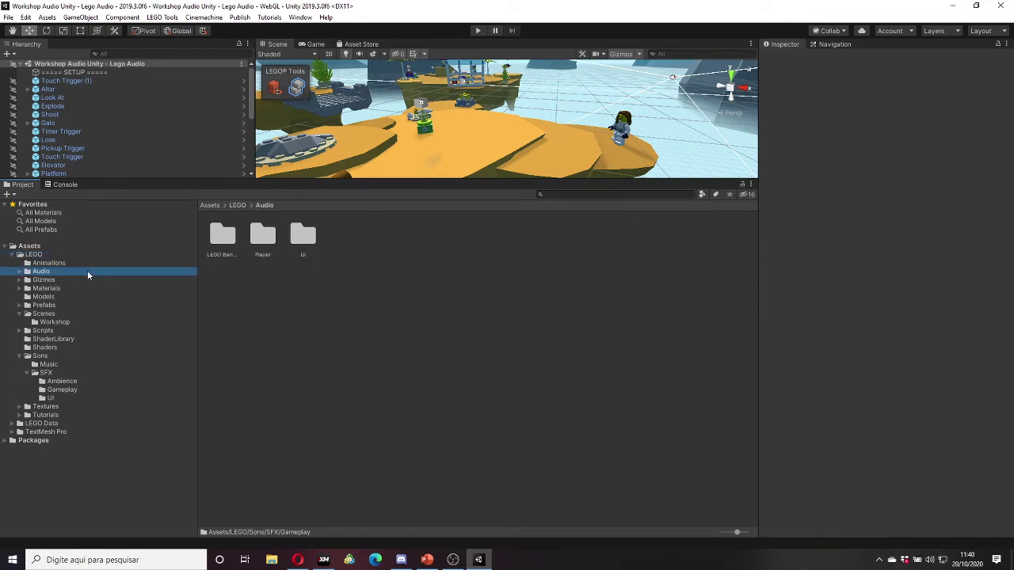
Step: Browse the LEGO Behaviour Bricks, Player and UI audio subfolders
{"action": "left_click", "coordinate": [222, 242]}
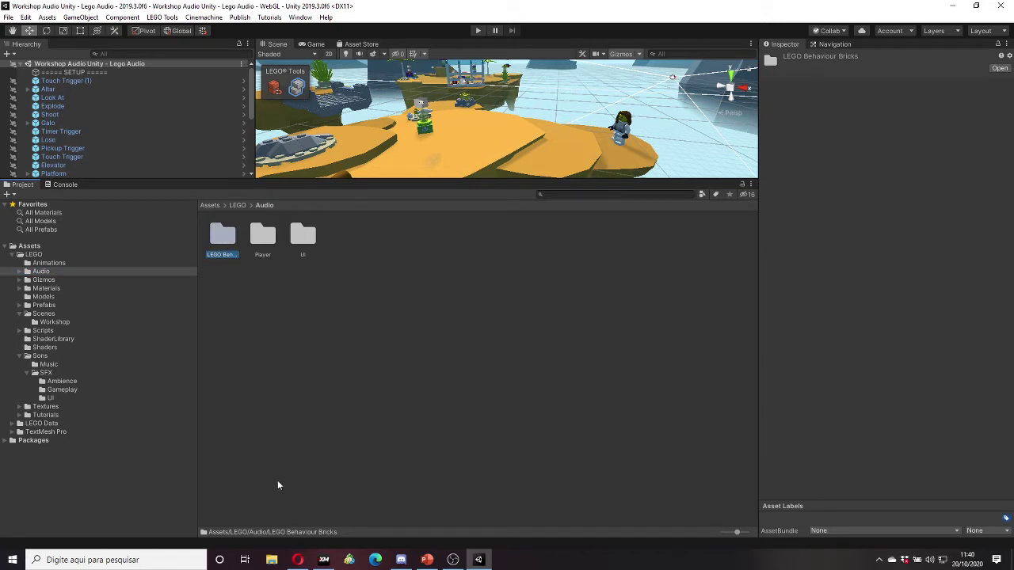
{"action": "left_click", "coordinate": [266, 240]}
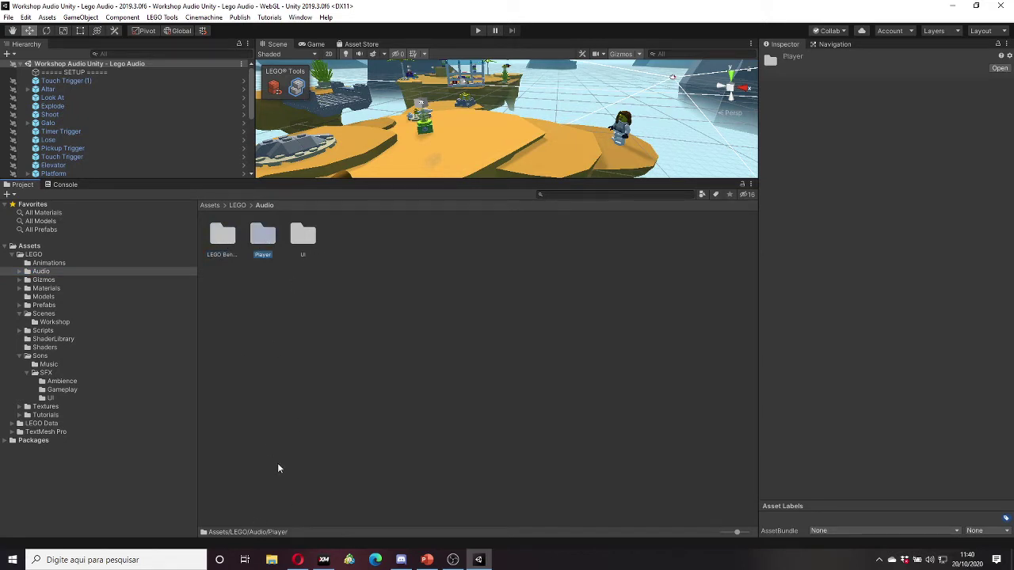
{"action": "left_click", "coordinate": [300, 239]}
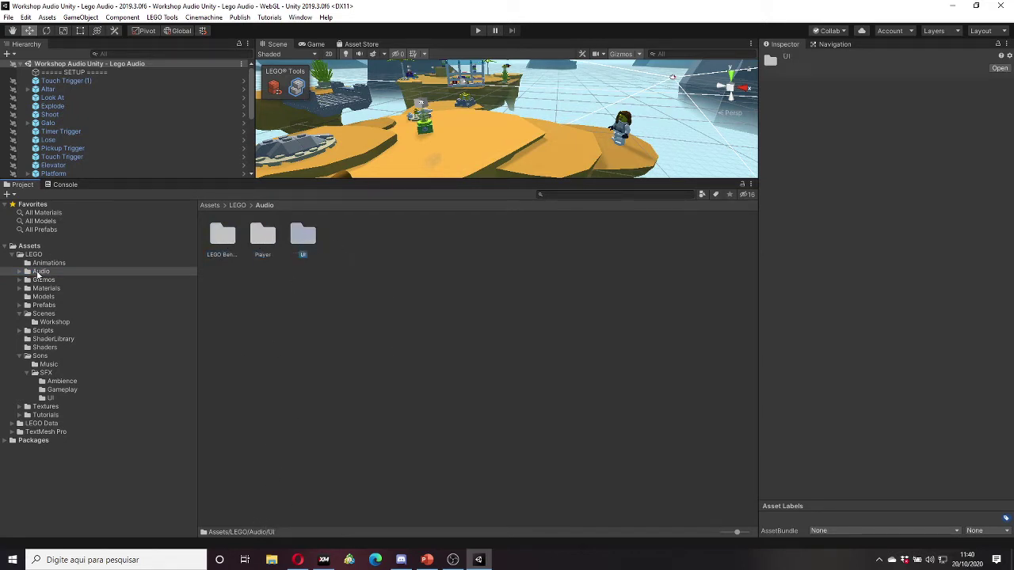
{"action": "left_click", "coordinate": [20, 271]}
{"action": "left_click", "coordinate": [45, 296]}
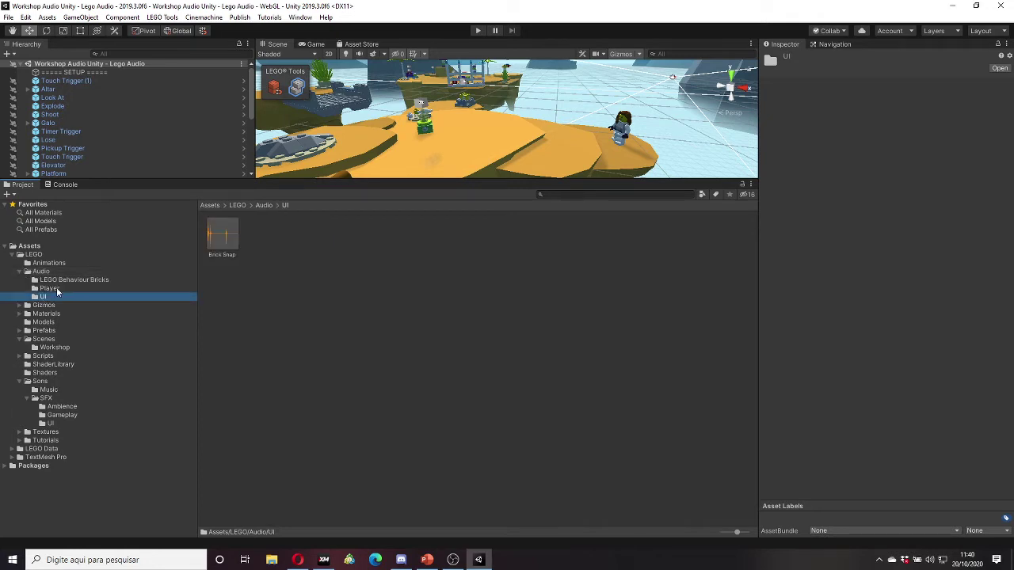
{"action": "left_click", "coordinate": [57, 289]}
{"action": "left_click", "coordinate": [63, 281]}
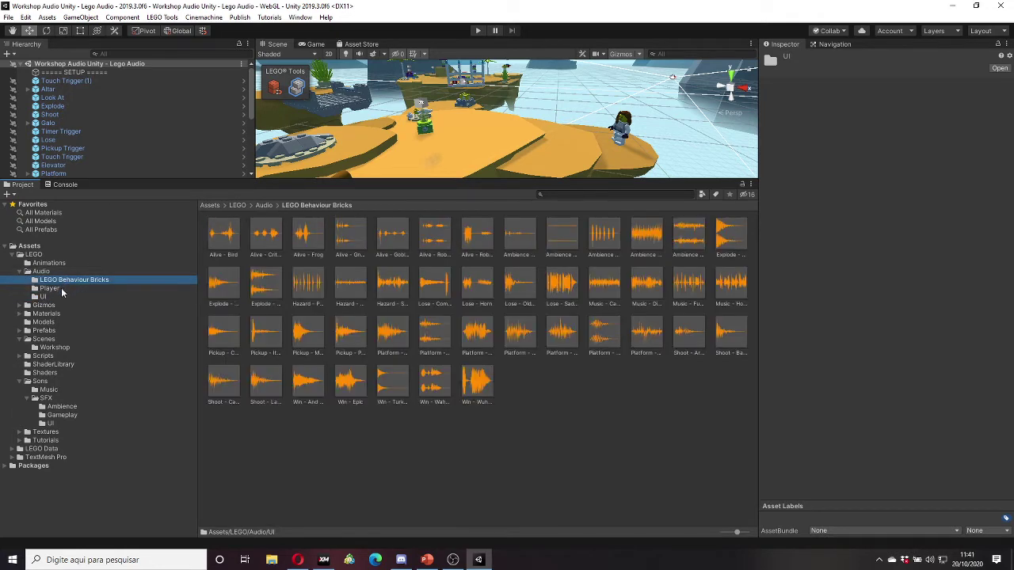
{"action": "left_click", "coordinate": [58, 290]}
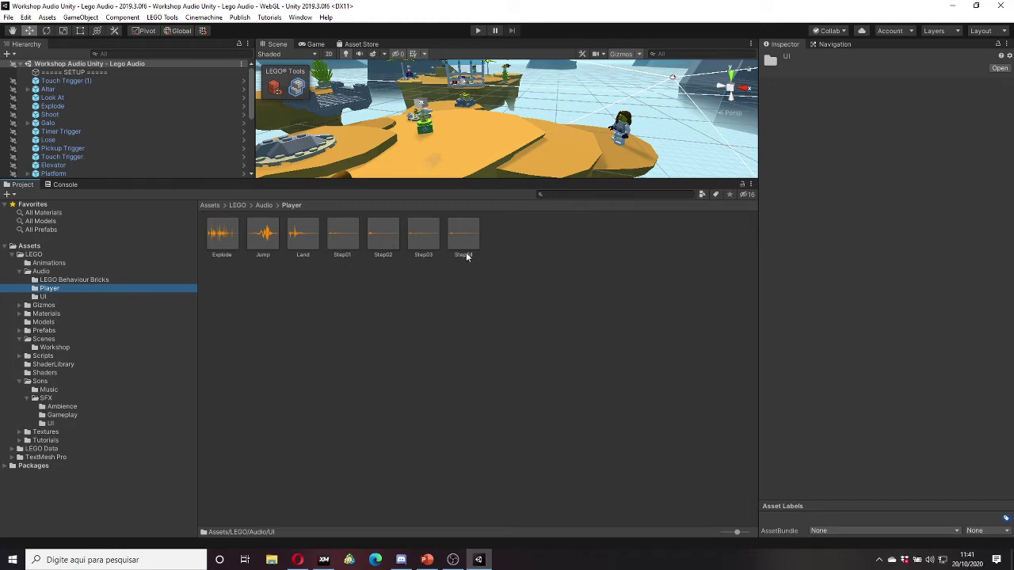
Step: Revisit the UI Brick Snap clip, the Player clips and the LEGO Behaviour Bricks clips
{"action": "left_click", "coordinate": [72, 297]}
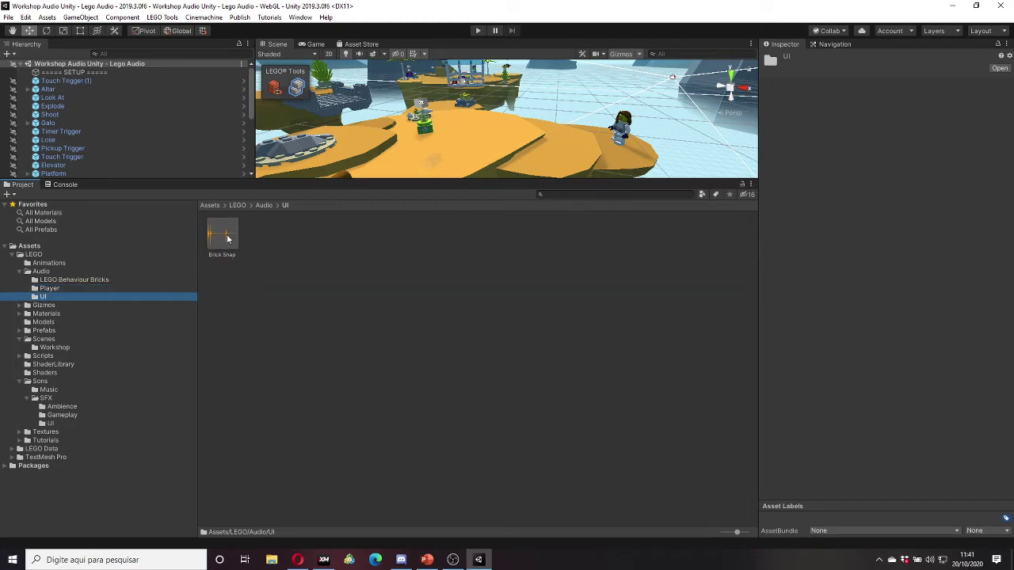
{"action": "left_click", "coordinate": [82, 282]}
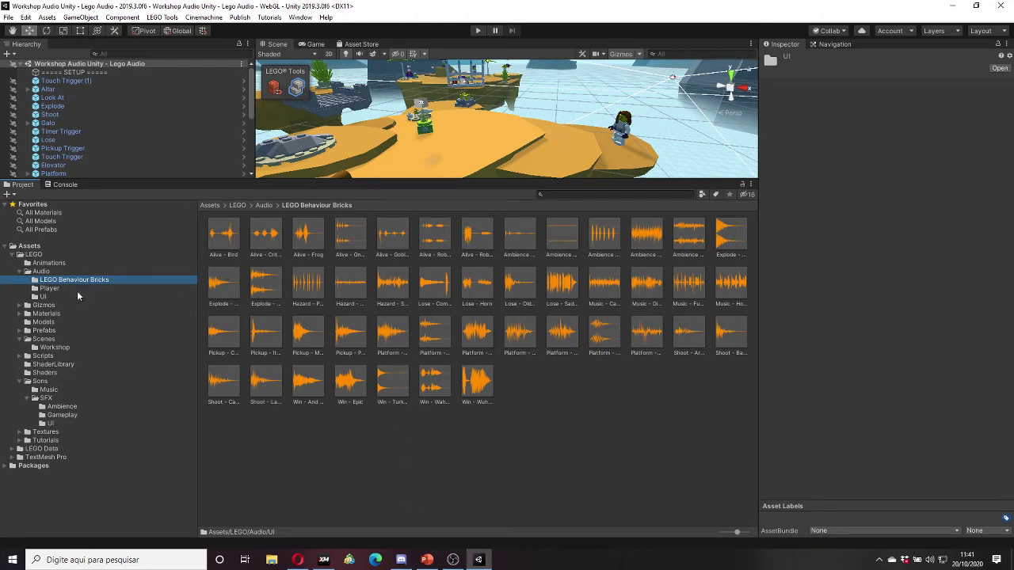
{"action": "left_click", "coordinate": [76, 290]}
{"action": "left_click", "coordinate": [70, 296]}
{"action": "left_click", "coordinate": [73, 289]}
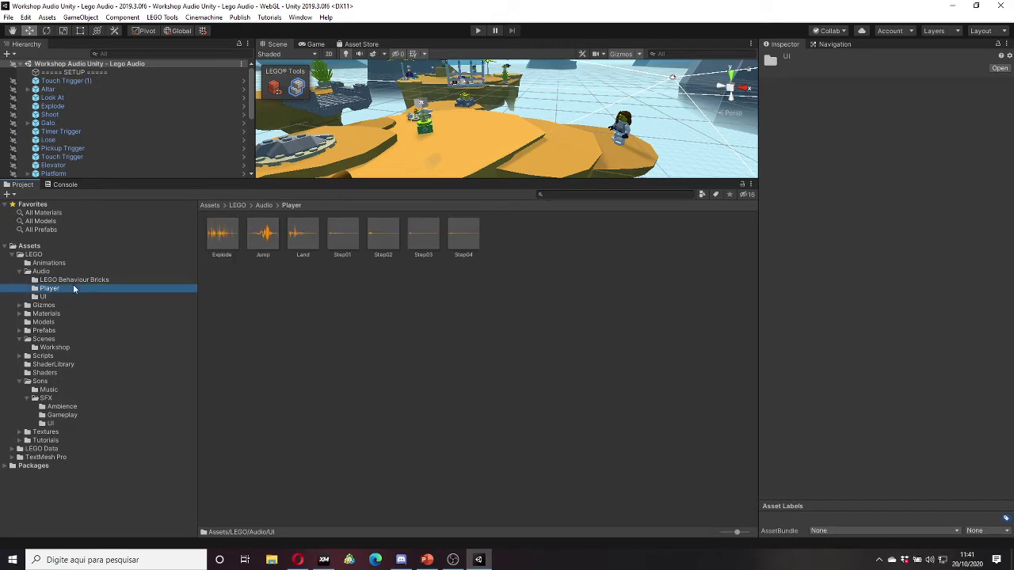
{"action": "left_click", "coordinate": [75, 281]}
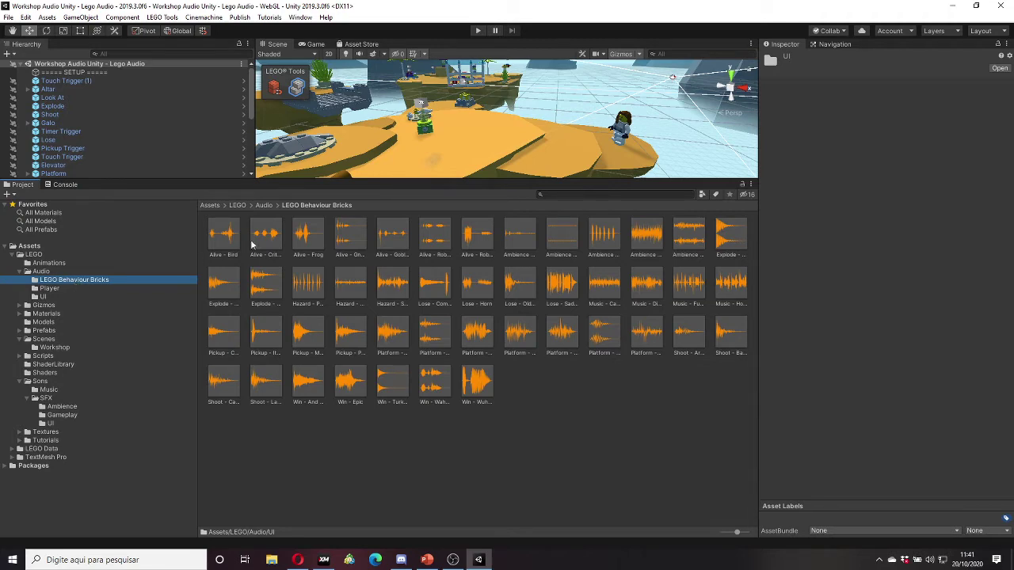
Step: Check the presentation's Audio File slide, then return to Unity showing Alive - Bird's import settings
{"action": "key", "text": "alt+Tab"}
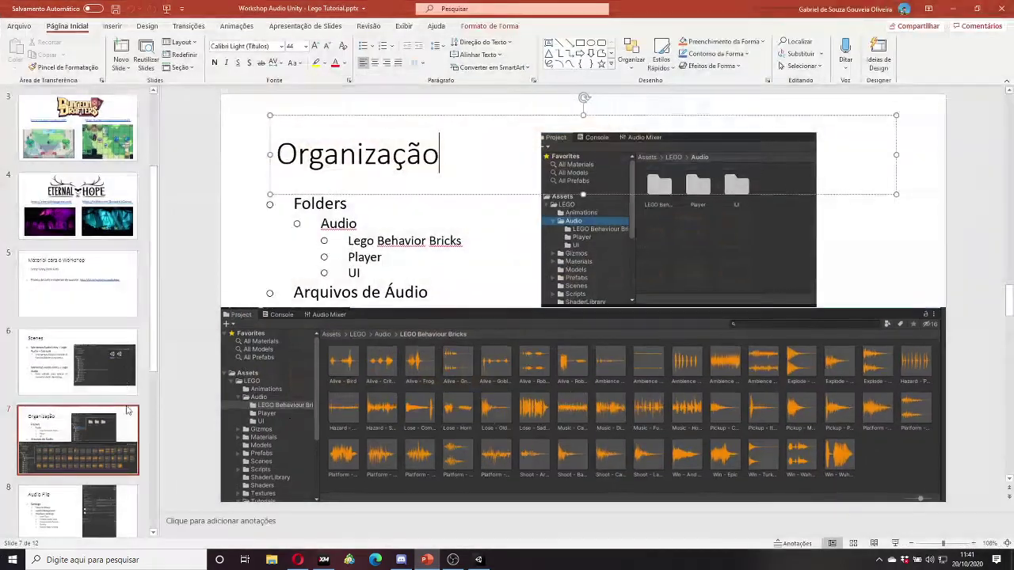
{"action": "left_click", "coordinate": [78, 511]}
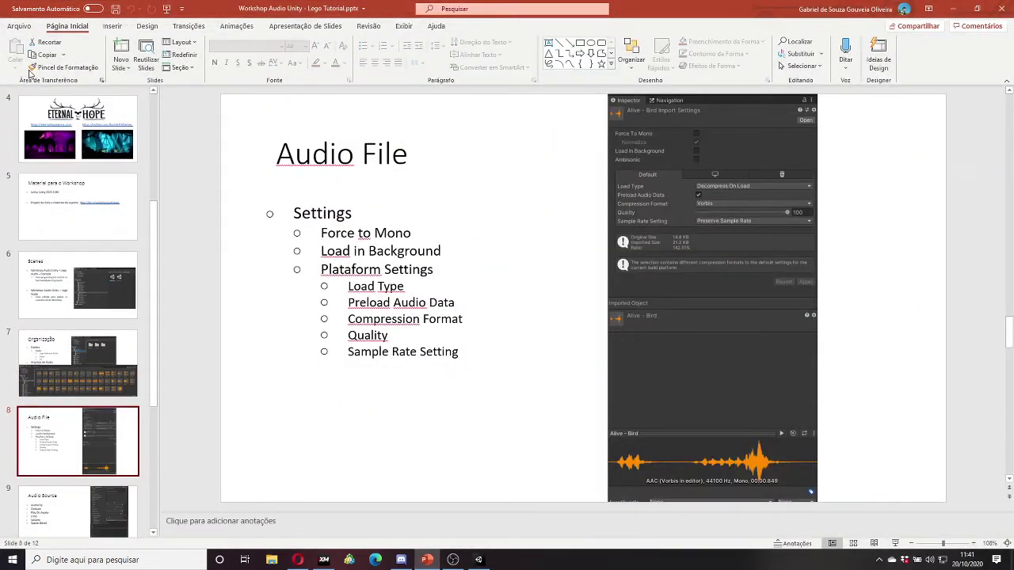
{"action": "left_click", "coordinate": [952, 7]}
{"action": "left_click", "coordinate": [226, 237]}
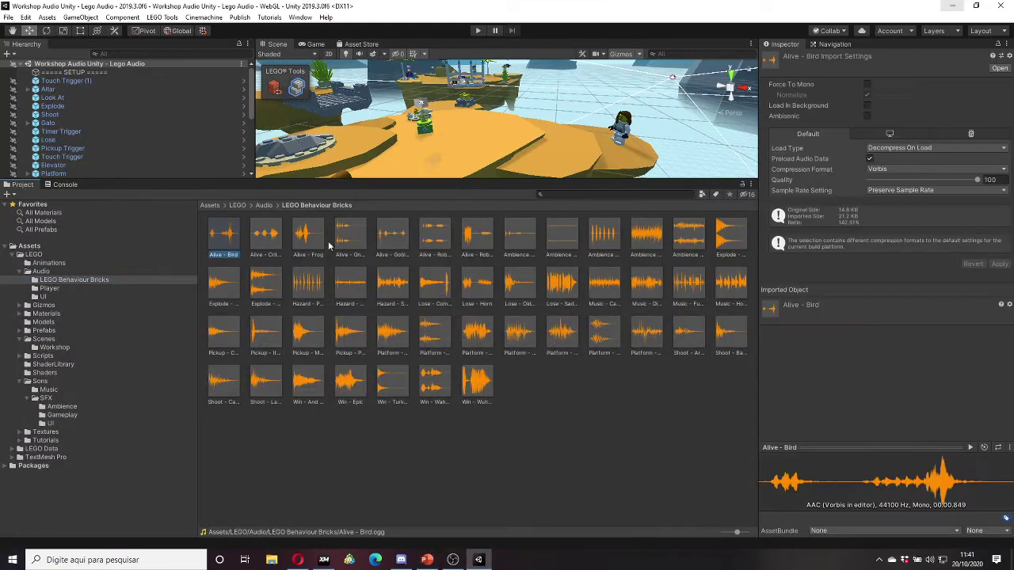
{"action": "left_click", "coordinate": [265, 237]}
{"action": "left_click", "coordinate": [308, 238]}
{"action": "left_click", "coordinate": [366, 239]}
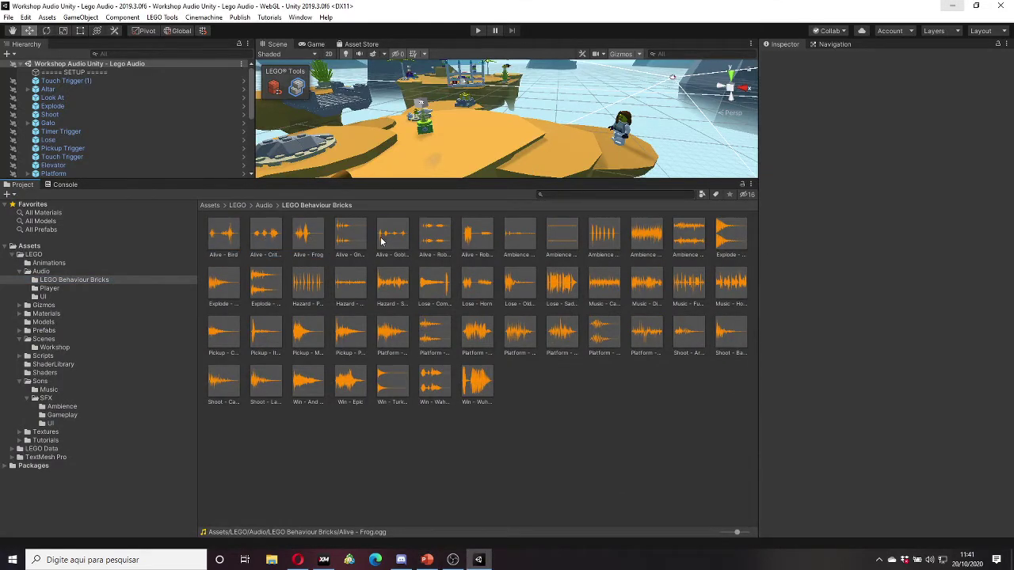
{"action": "left_click", "coordinate": [226, 237]}
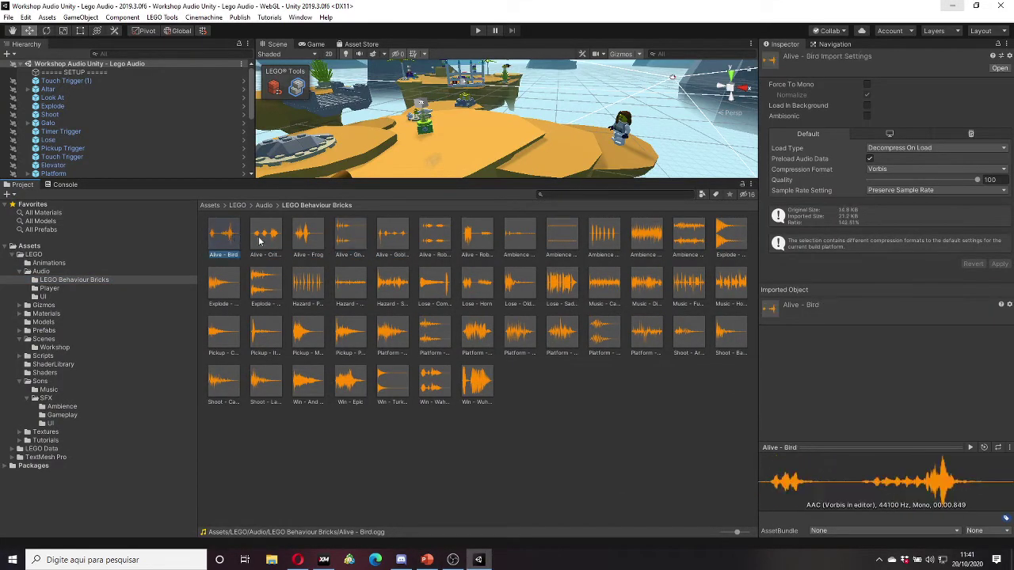
{"action": "left_click", "coordinate": [266, 236]}
{"action": "left_click", "coordinate": [473, 242]}
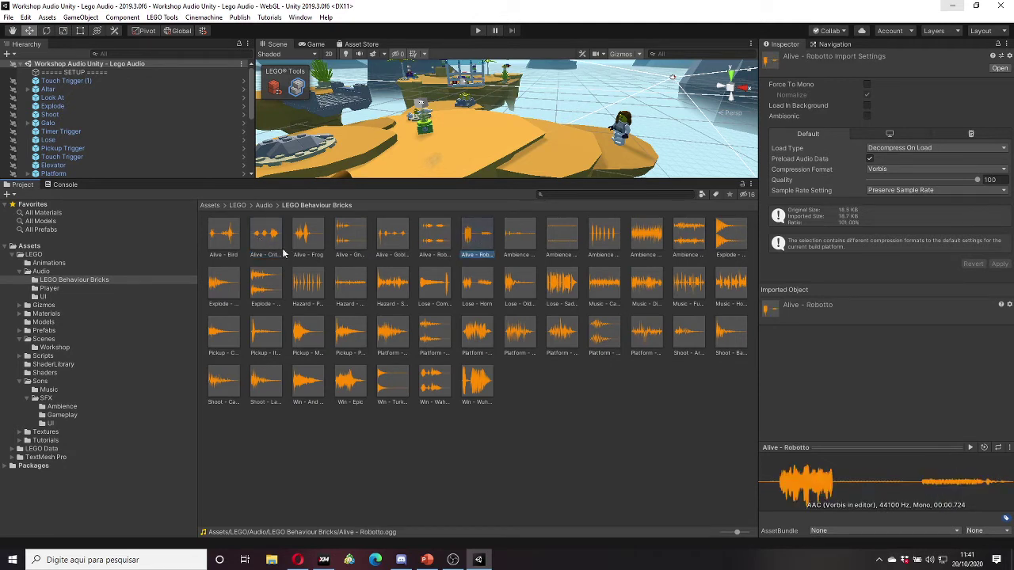
{"action": "left_click", "coordinate": [219, 249]}
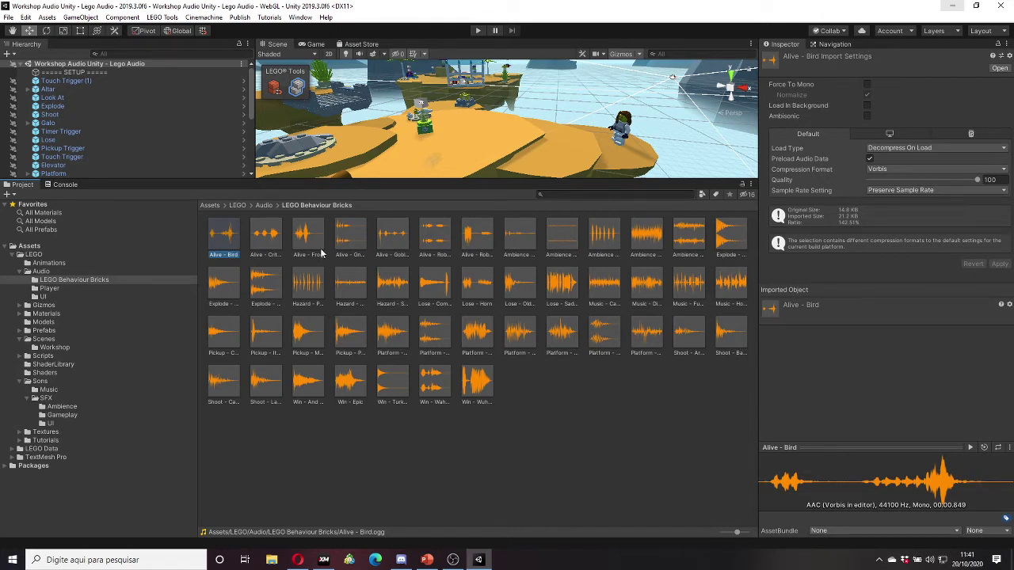
{"action": "key", "text": "Right"}
{"action": "key", "text": "Right"}
{"action": "key", "text": "Right"}
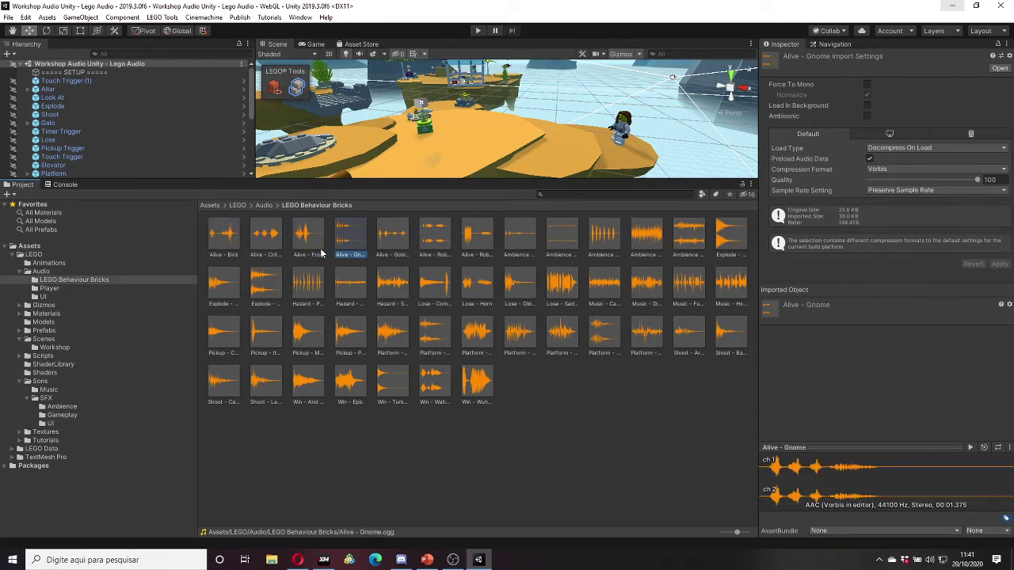
{"action": "key", "text": "Right"}
{"action": "key", "text": "Right"}
{"action": "key", "text": "Right"}
{"action": "key", "text": "Right"}
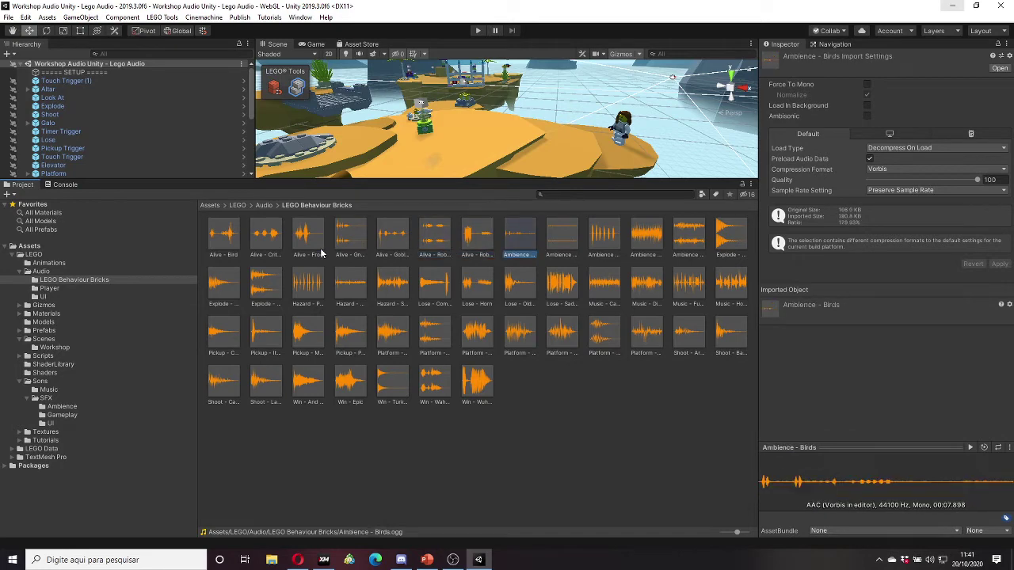
{"action": "key", "text": "Right"}
{"action": "key", "text": "Right"}
{"action": "key", "text": "Right"}
{"action": "key", "text": "Right"}
{"action": "key", "text": "Right"}
{"action": "key", "text": "Down"}
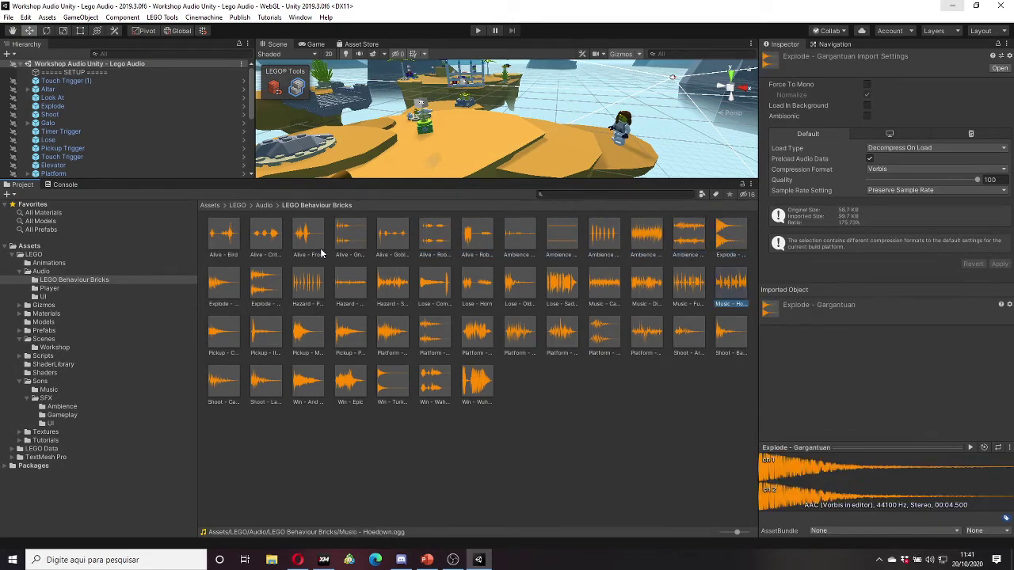
{"action": "key", "text": "Left"}
{"action": "key", "text": "Left"}
{"action": "key", "text": "Left"}
{"action": "key", "text": "Left"}
{"action": "key", "text": "Left"}
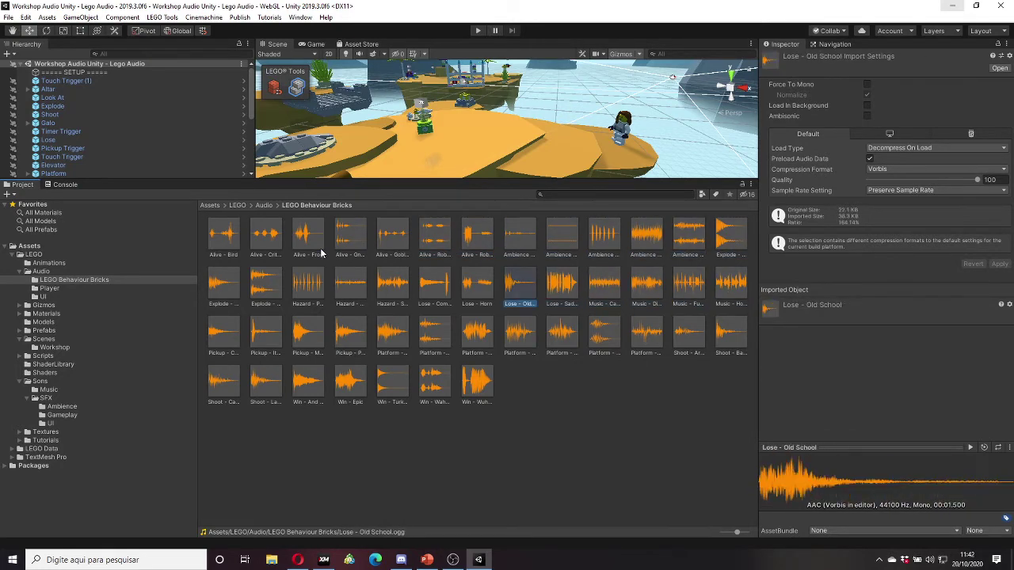
{"action": "key", "text": "Left"}
{"action": "key", "text": "Left"}
{"action": "key", "text": "Left"}
{"action": "key", "text": "Left"}
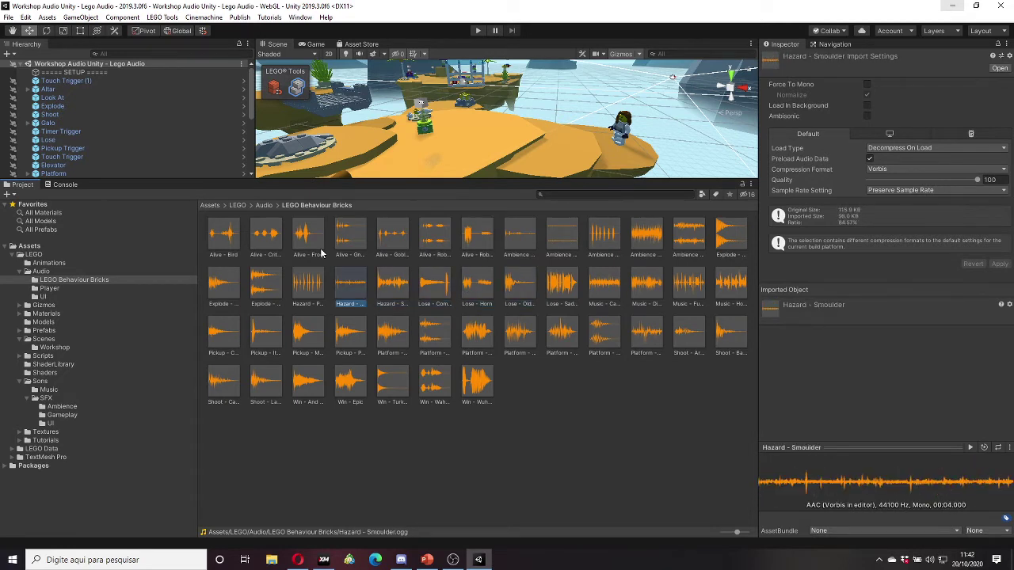
{"action": "key", "text": "Left"}
{"action": "key", "text": "Left"}
{"action": "key", "text": "Left"}
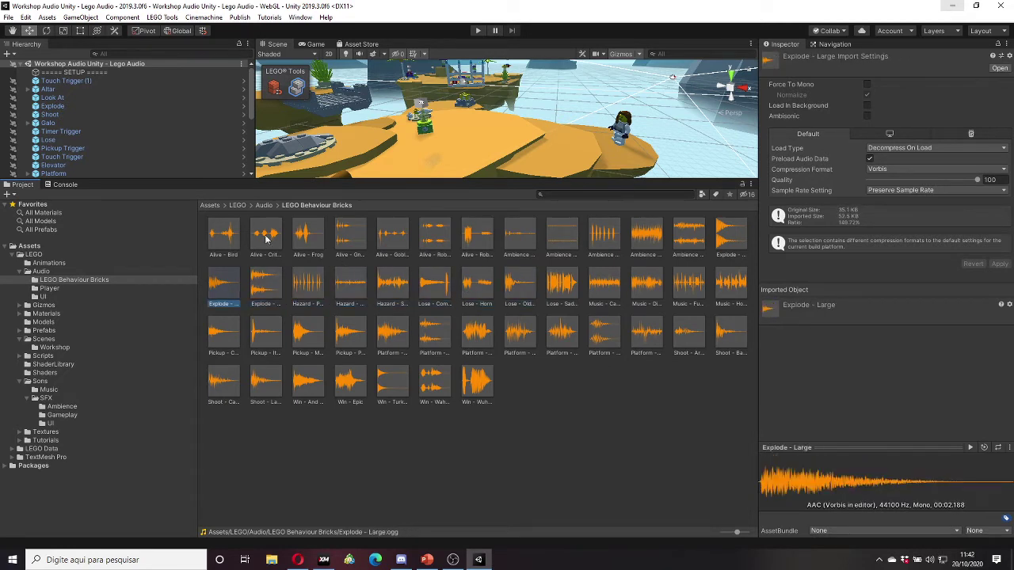
{"action": "left_click", "coordinate": [232, 234]}
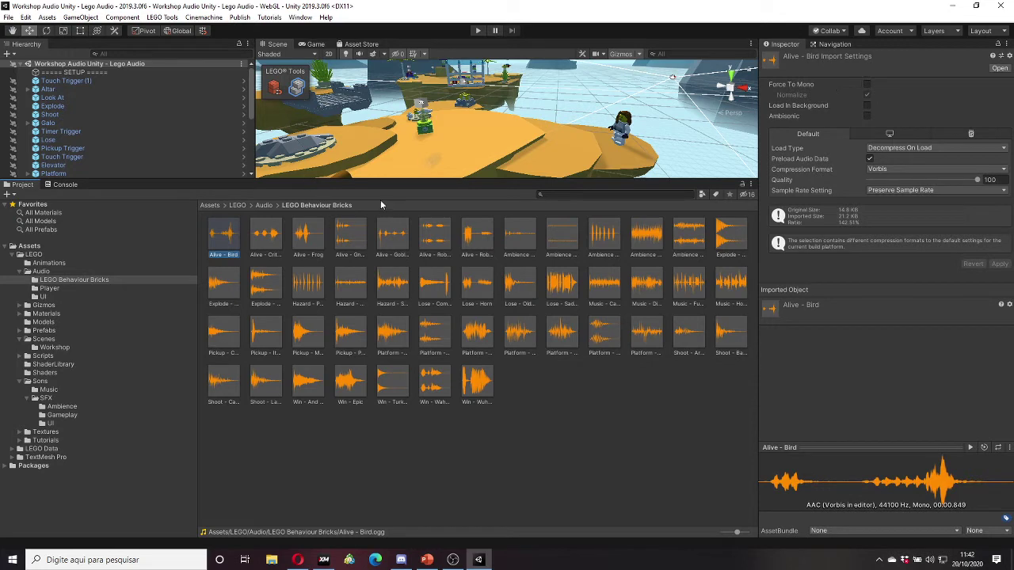
Step: Inspect the Alive - Critter, Alive - Bird and Platform - Metal Long clips
{"action": "left_click", "coordinate": [261, 241]}
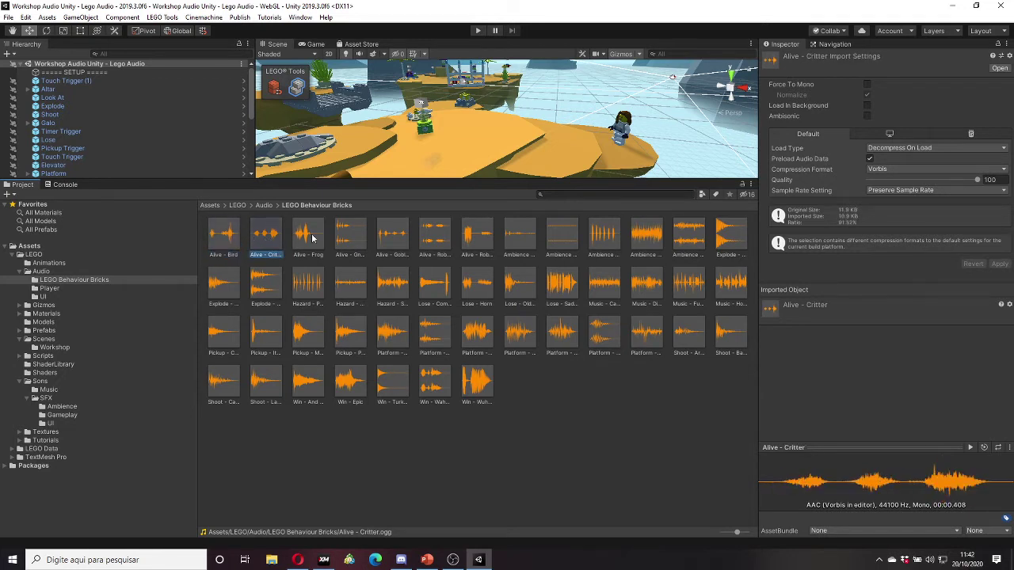
{"action": "left_click", "coordinate": [312, 238]}
{"action": "left_click", "coordinate": [221, 236]}
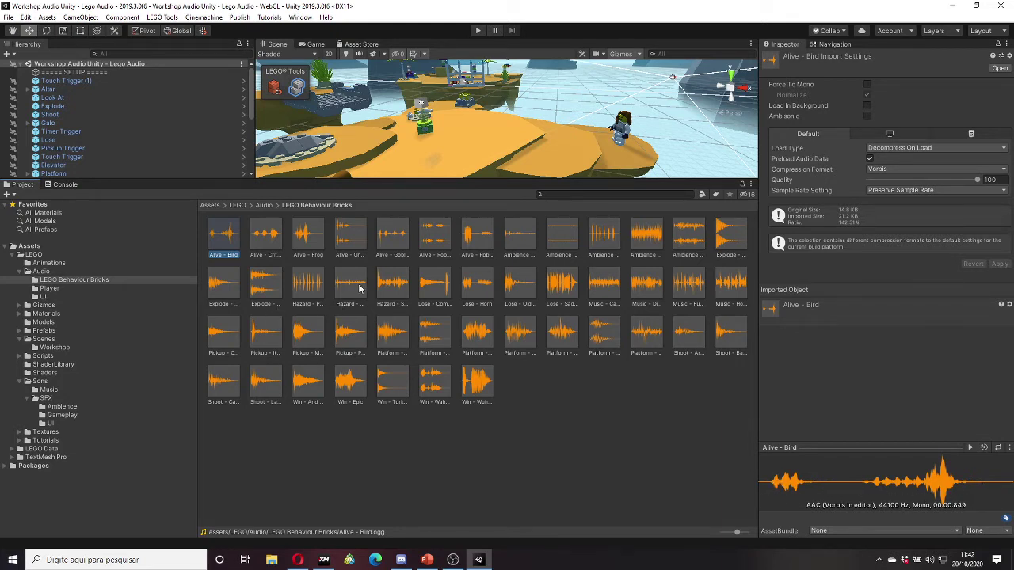
{"action": "left_click", "coordinate": [437, 337]}
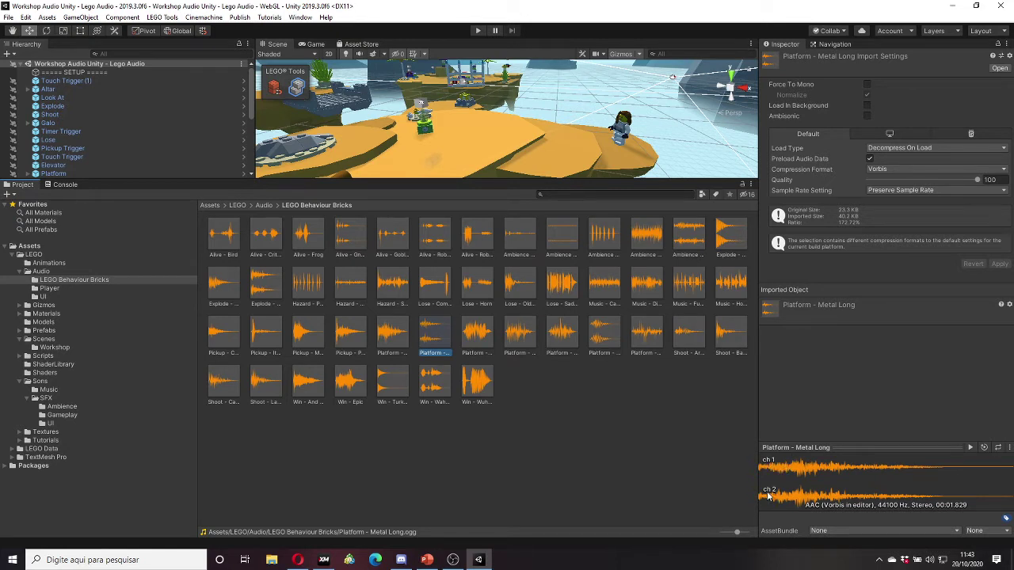
{"action": "left_click", "coordinate": [231, 238]}
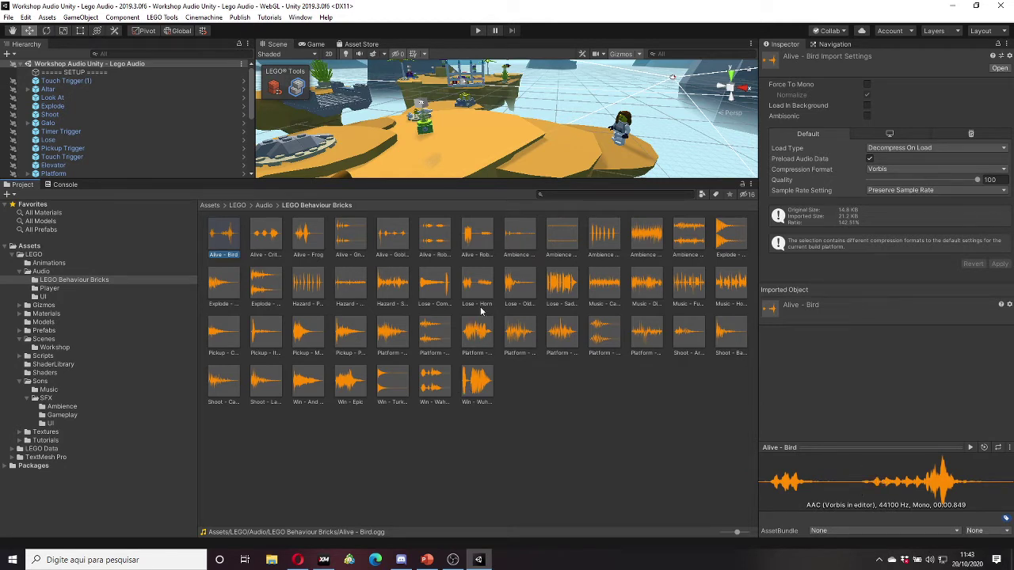
Step: Preview the Ambience - Crickets and Ambience - Birds clips, ending on Ambience - Crickets
{"action": "left_click", "coordinate": [561, 237]}
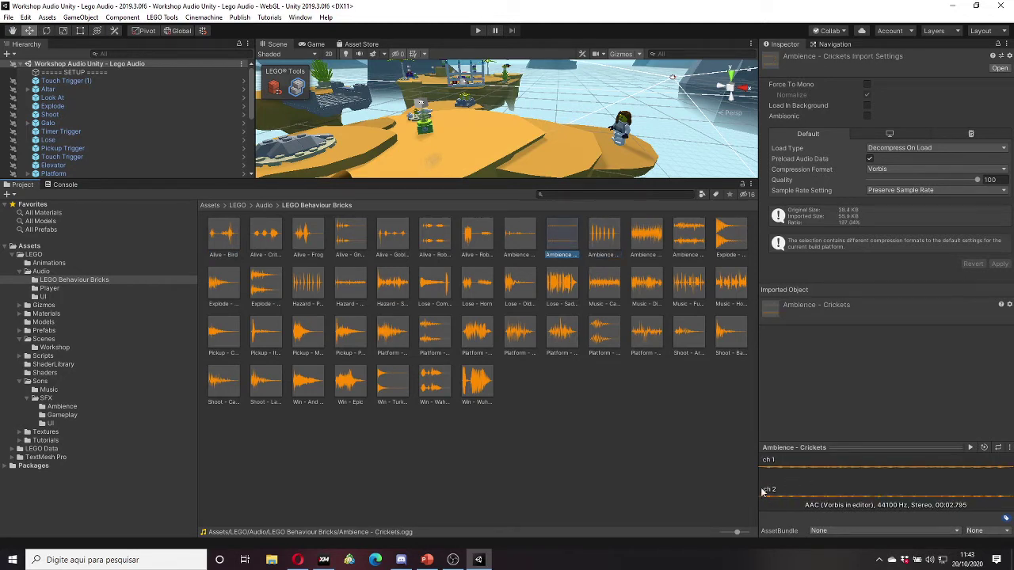
{"action": "left_click", "coordinate": [779, 468]}
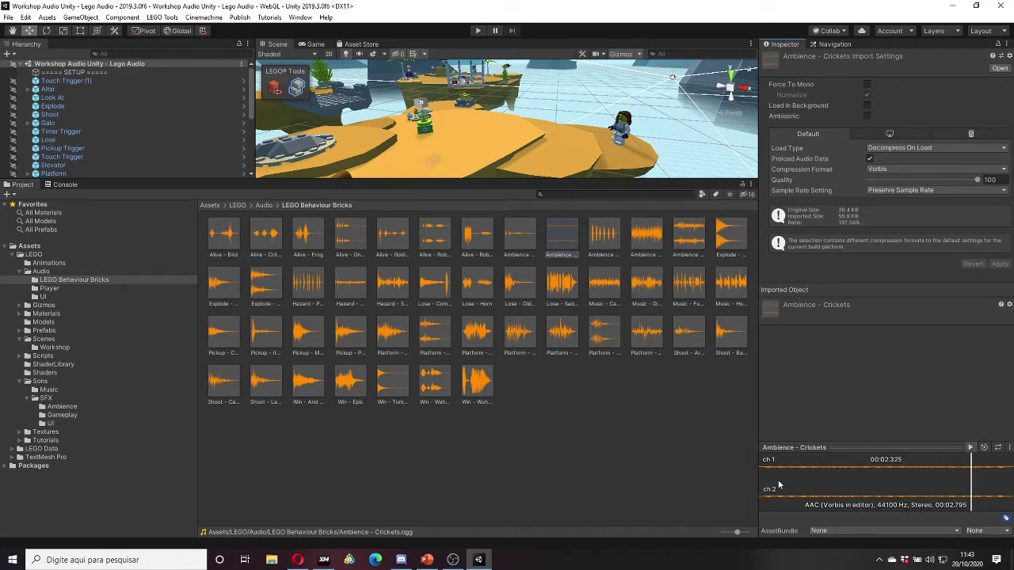
{"action": "left_click", "coordinate": [520, 233]}
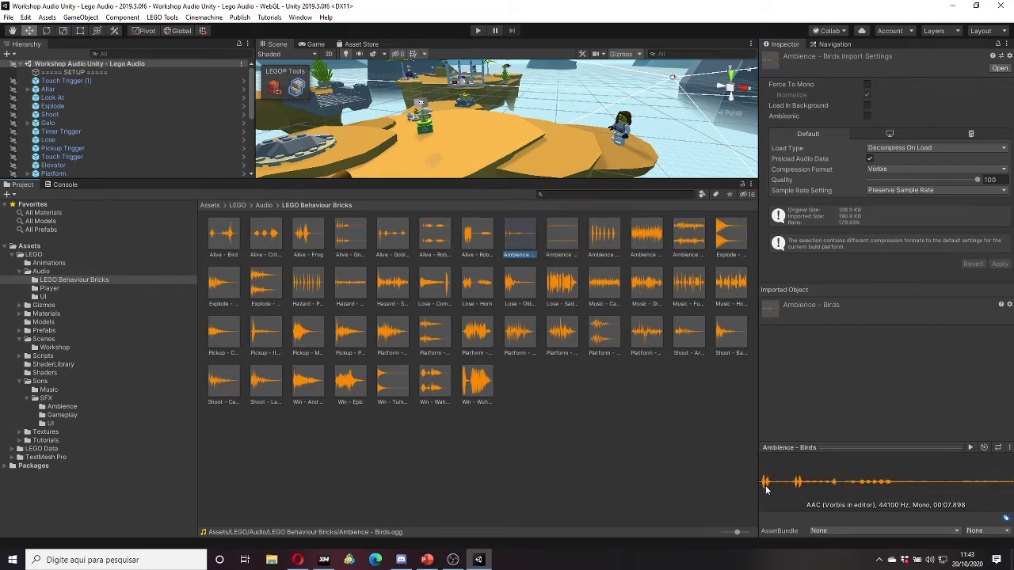
{"action": "left_click", "coordinate": [762, 488]}
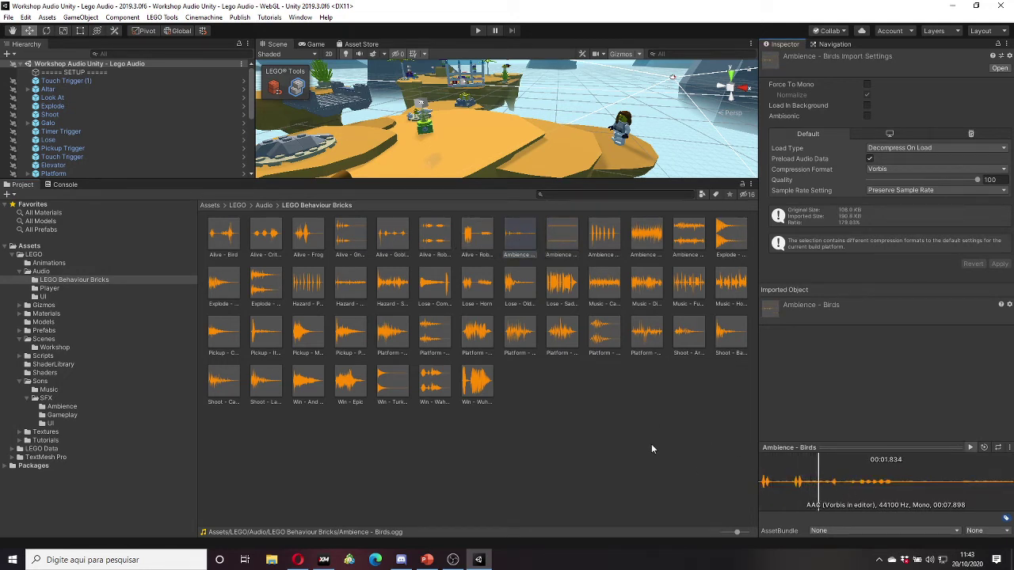
{"action": "left_click", "coordinate": [611, 438]}
{"action": "left_click", "coordinate": [575, 245]}
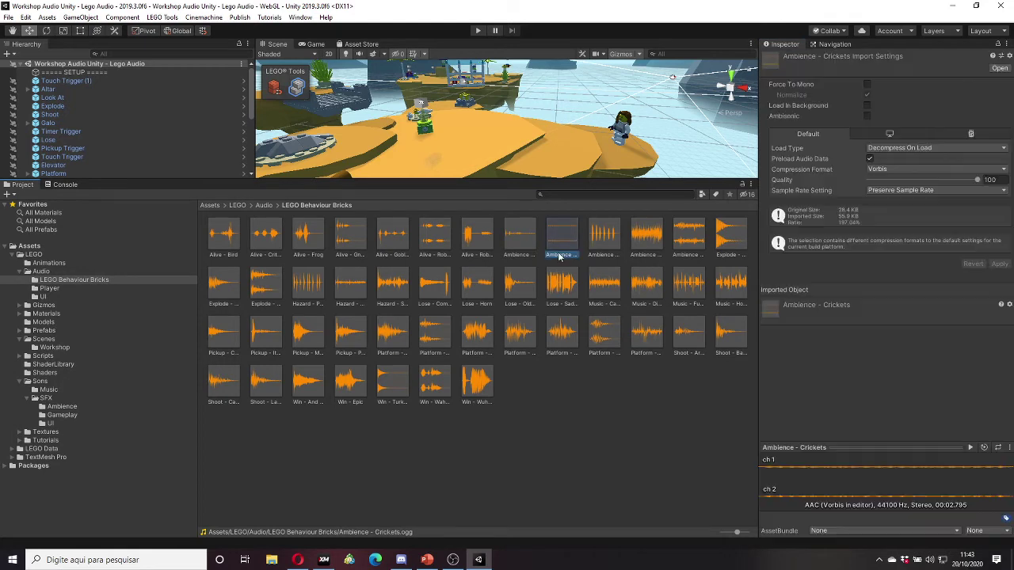
{"action": "left_click", "coordinate": [867, 85]}
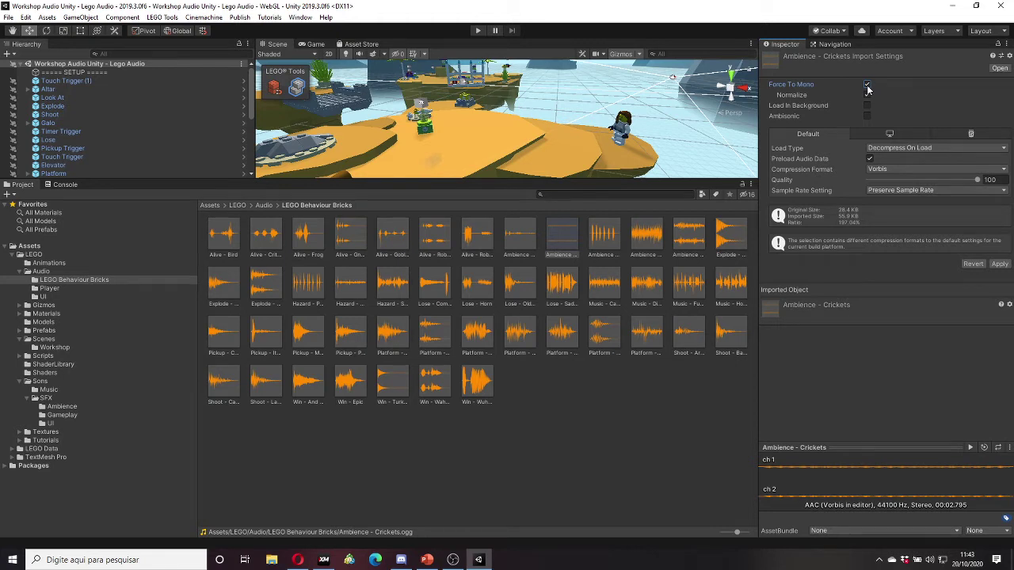
{"action": "left_click", "coordinate": [867, 85]}
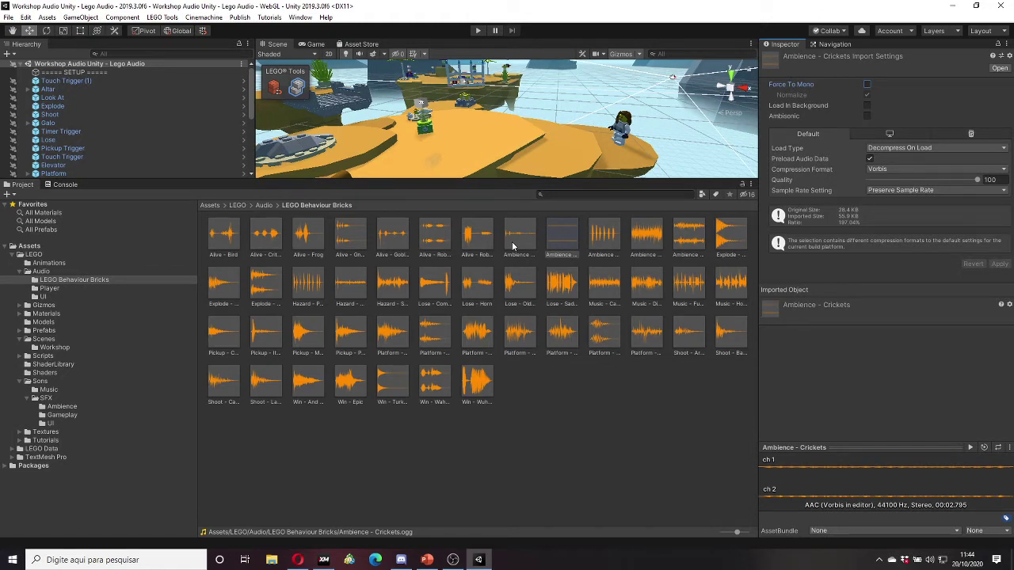
{"action": "mouse_move", "coordinate": [813, 108]}
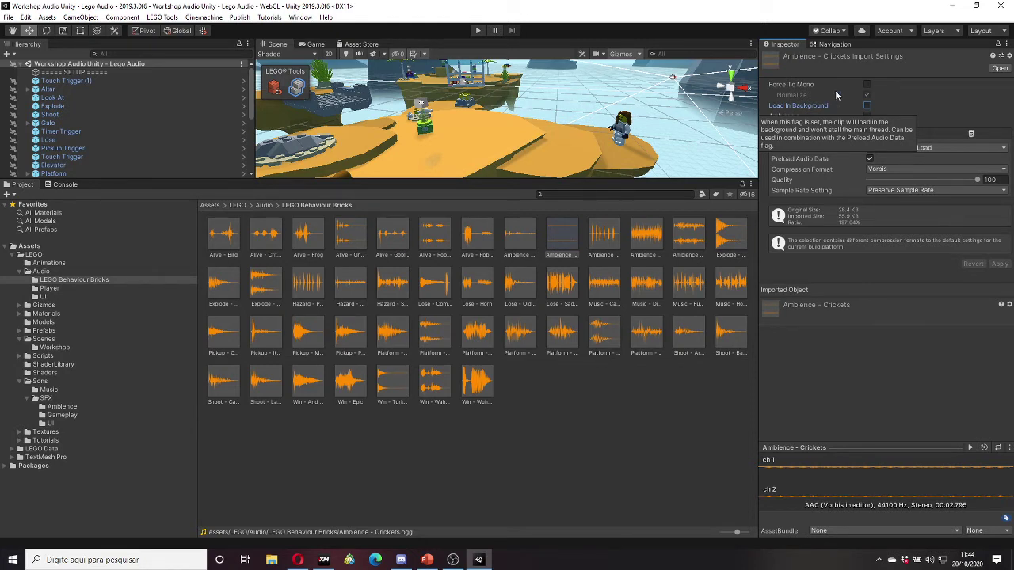
{"action": "mouse_move", "coordinate": [836, 95]}
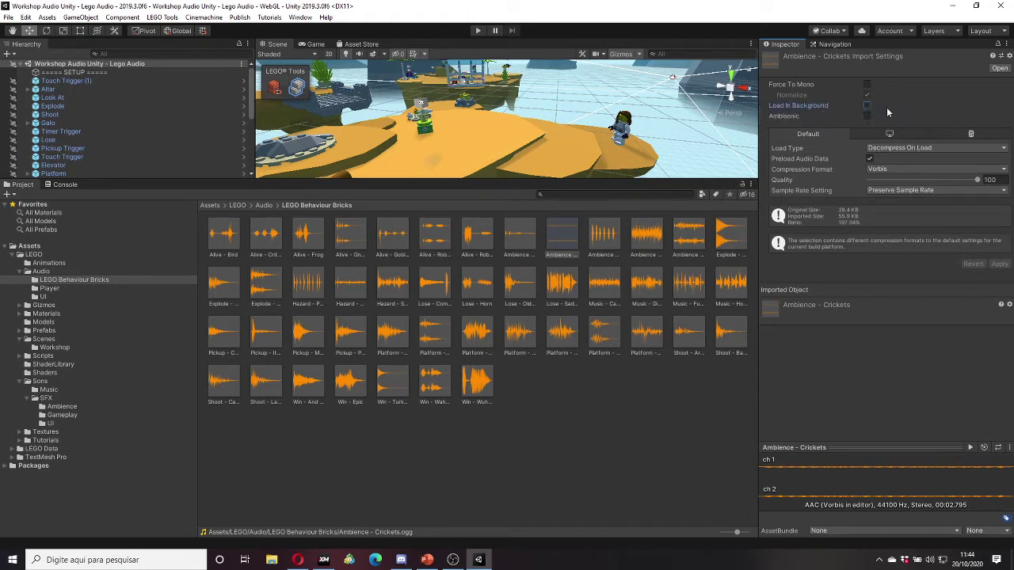
{"action": "left_click", "coordinate": [867, 106]}
{"action": "left_click", "coordinate": [868, 106]}
{"action": "mouse_move", "coordinate": [775, 107]}
{"action": "left_click", "coordinate": [903, 132]}
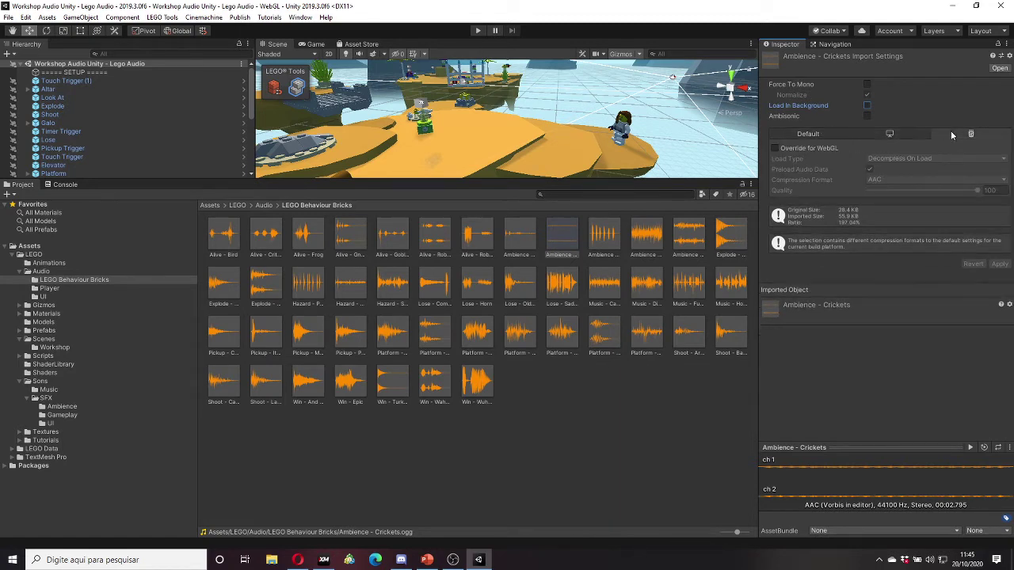
{"action": "left_click", "coordinate": [835, 133]}
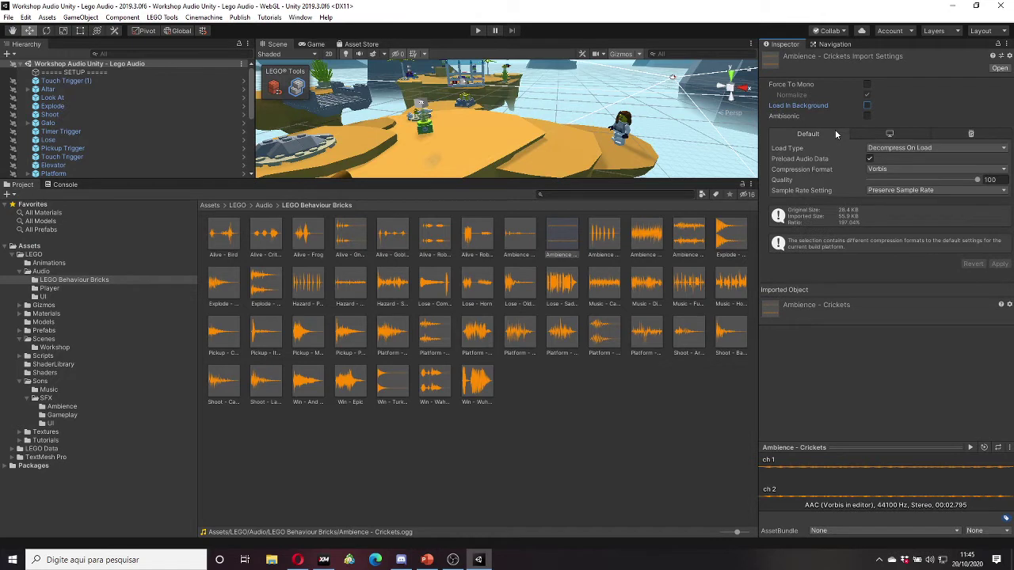
{"action": "left_click", "coordinate": [877, 135]}
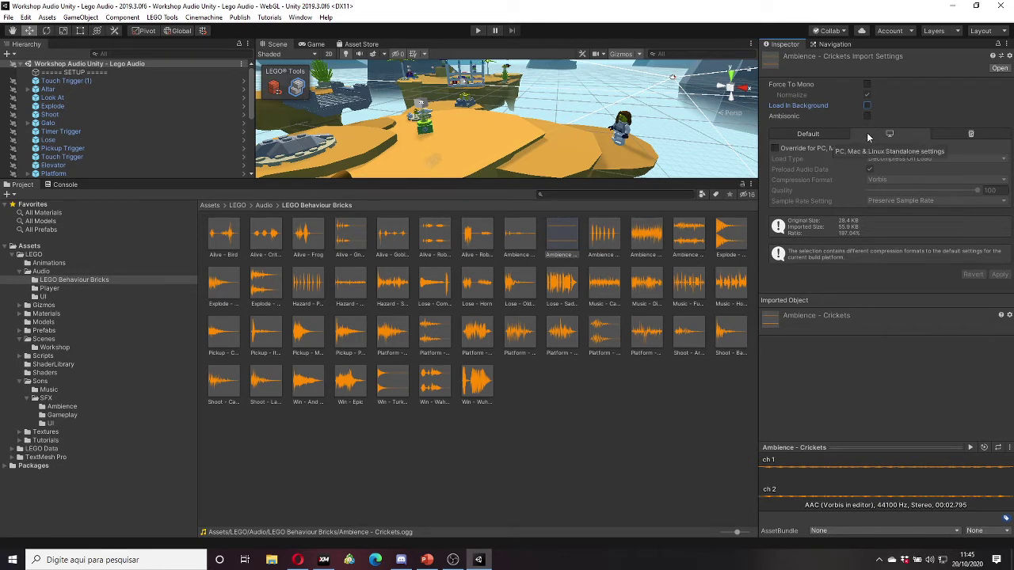
{"action": "left_click", "coordinate": [804, 135]}
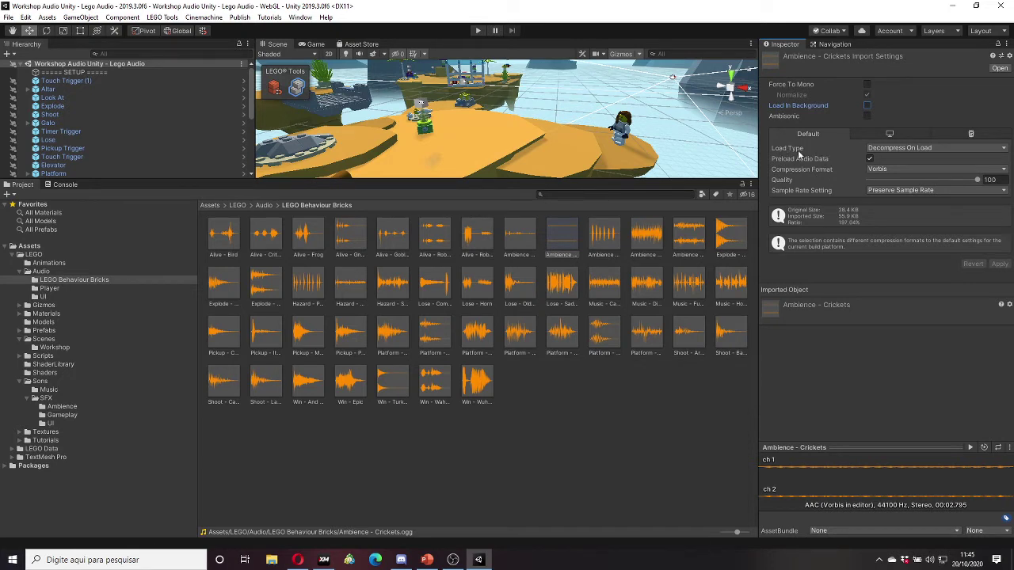
{"action": "left_click", "coordinate": [912, 147]}
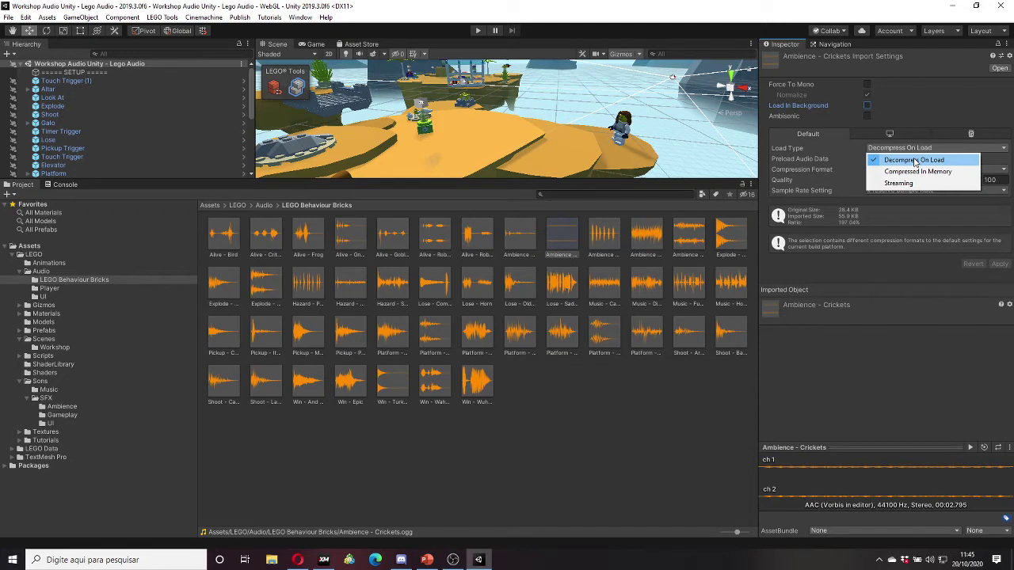
{"action": "left_click", "coordinate": [799, 133]}
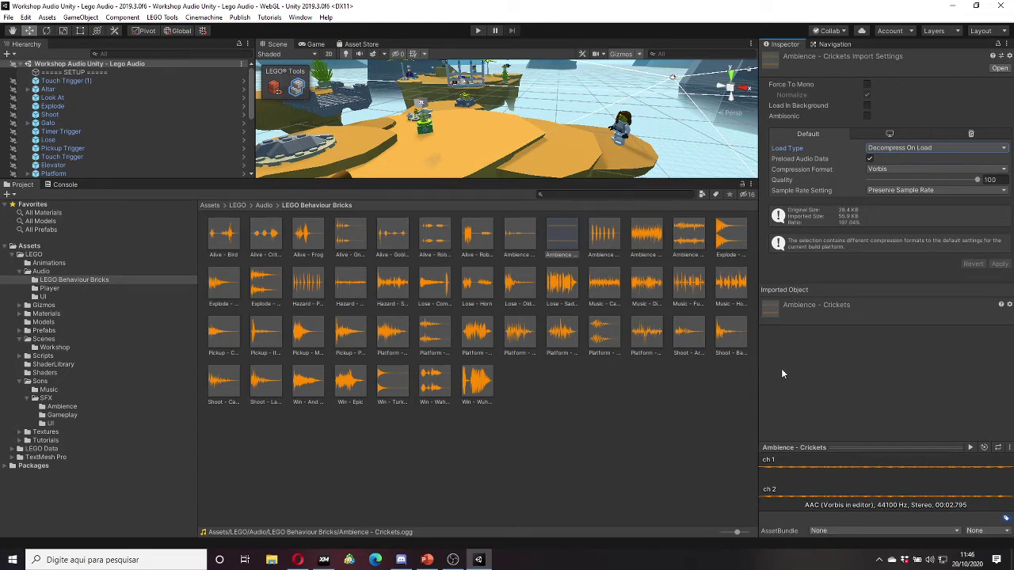
{"action": "left_click", "coordinate": [798, 170]}
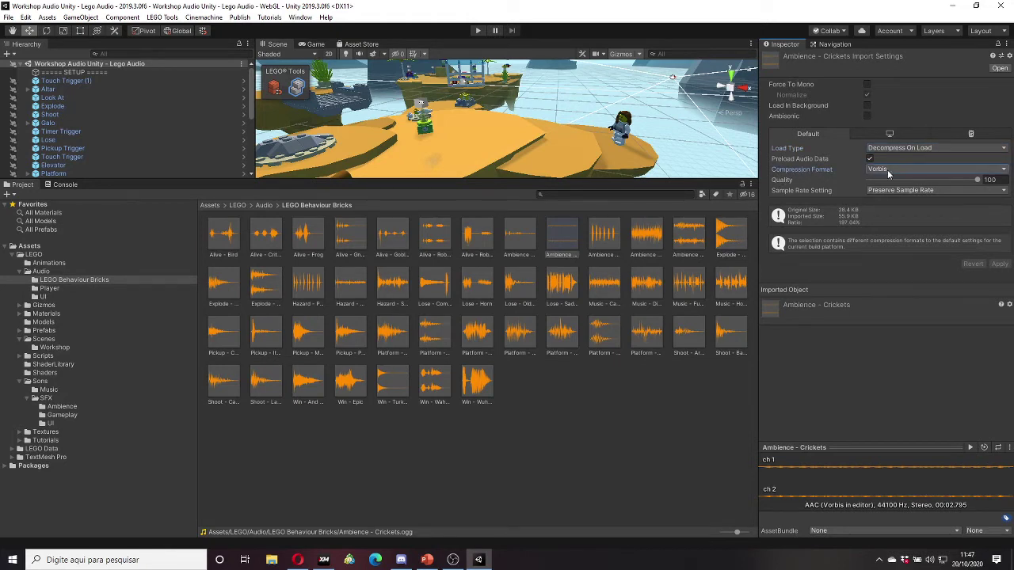
{"action": "left_click", "coordinate": [890, 170]}
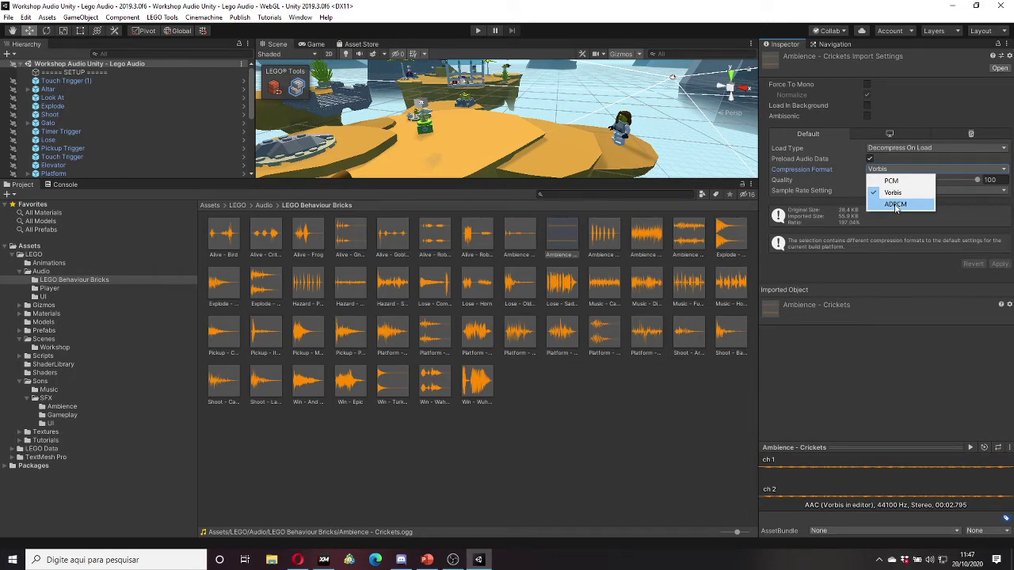
{"action": "left_click", "coordinate": [890, 181]}
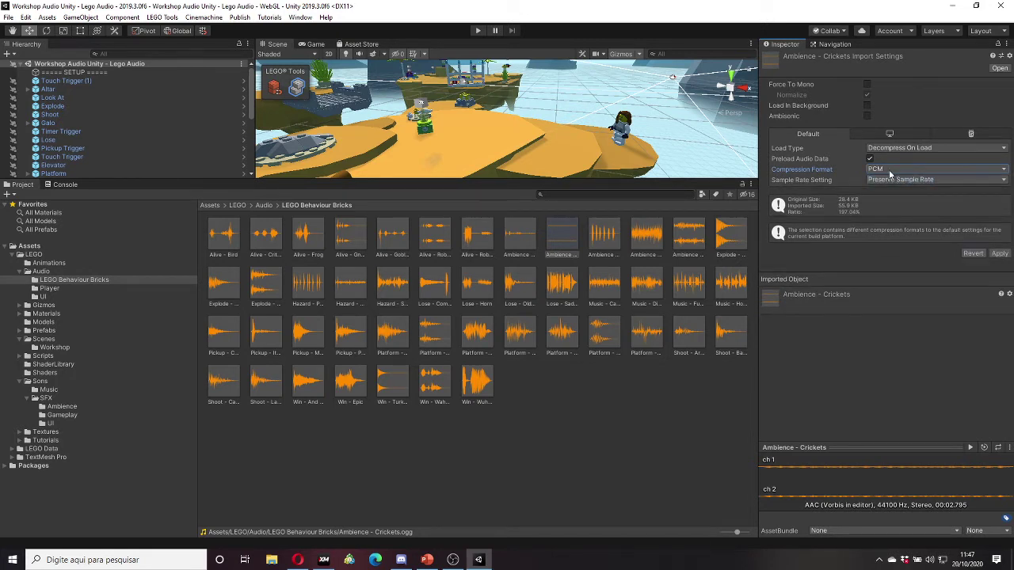
{"action": "left_click", "coordinate": [897, 170]}
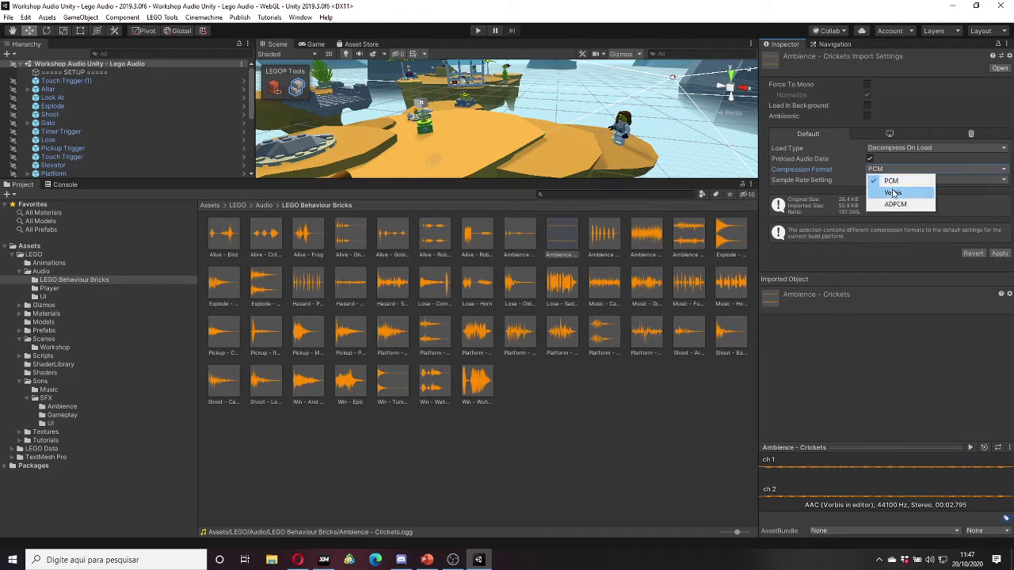
{"action": "left_click", "coordinate": [894, 193]}
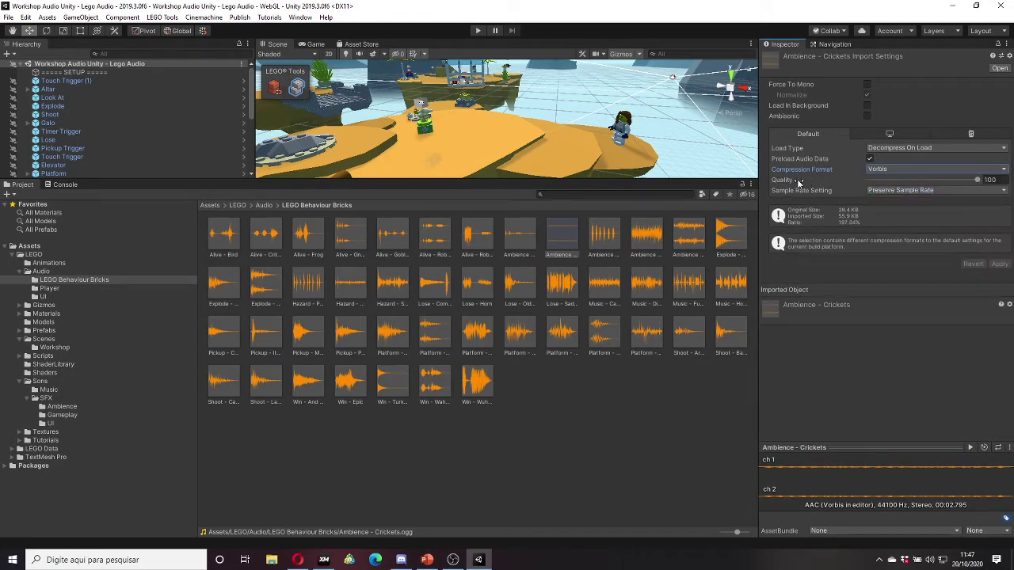
{"action": "left_click", "coordinate": [882, 171]}
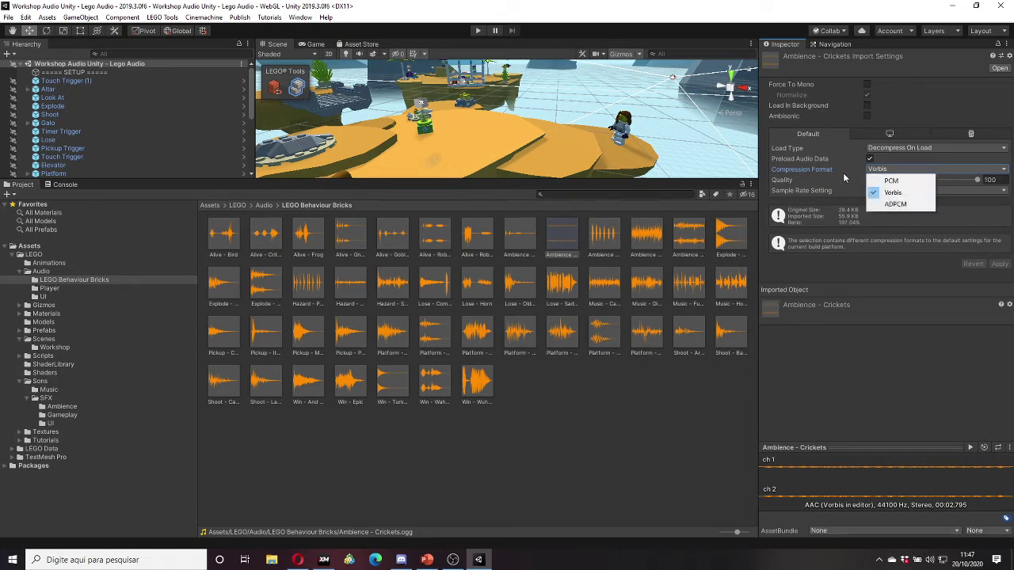
{"action": "left_click", "coordinate": [878, 179]}
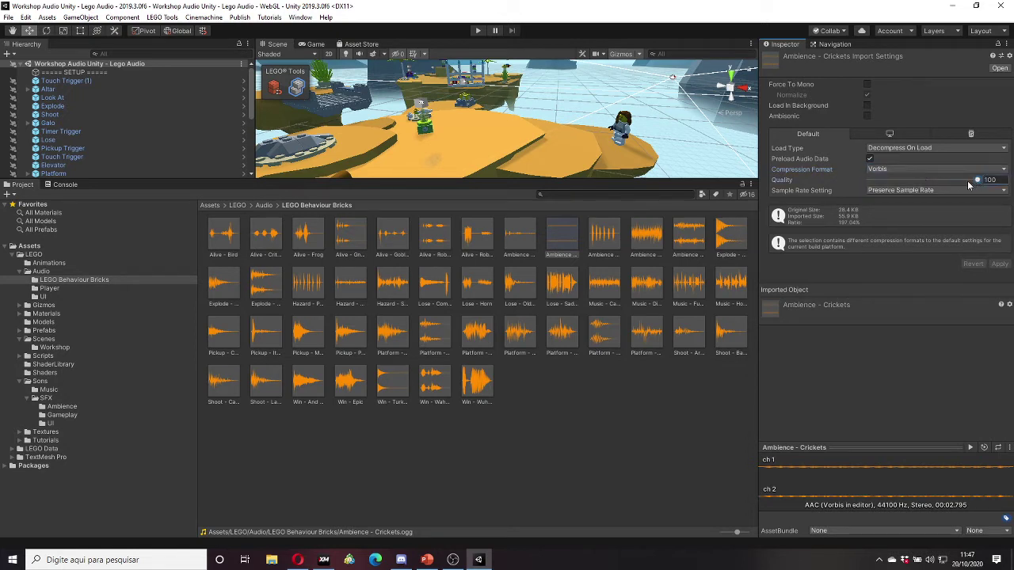
{"action": "mouse_move", "coordinate": [977, 179]}
{"action": "left_mouse_down"}
{"action": "mouse_move", "coordinate": [911, 180]}
{"action": "mouse_move", "coordinate": [972, 181]}
{"action": "left_mouse_up"}
{"action": "left_click", "coordinate": [885, 171]}
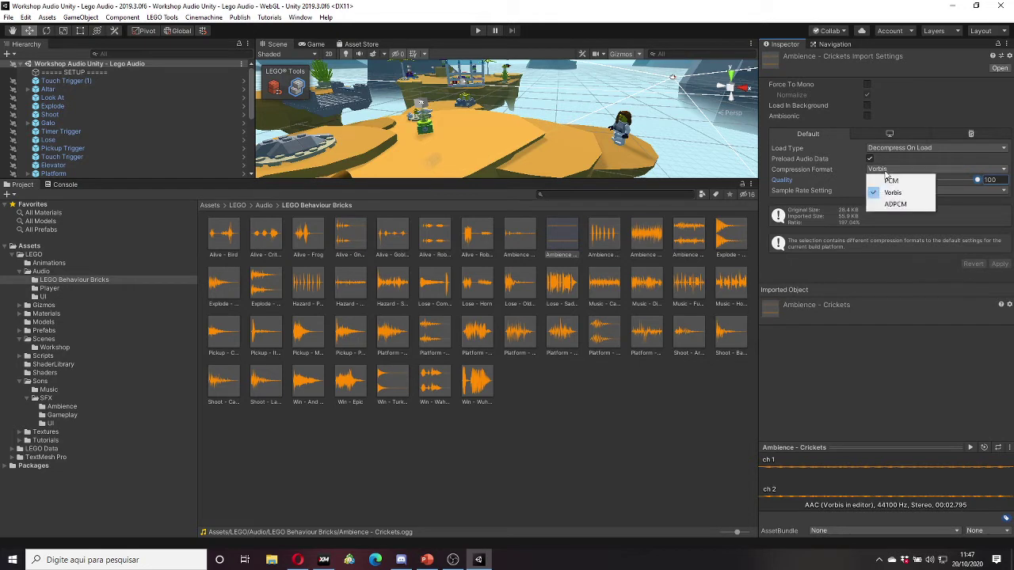
{"action": "left_click", "coordinate": [907, 209]}
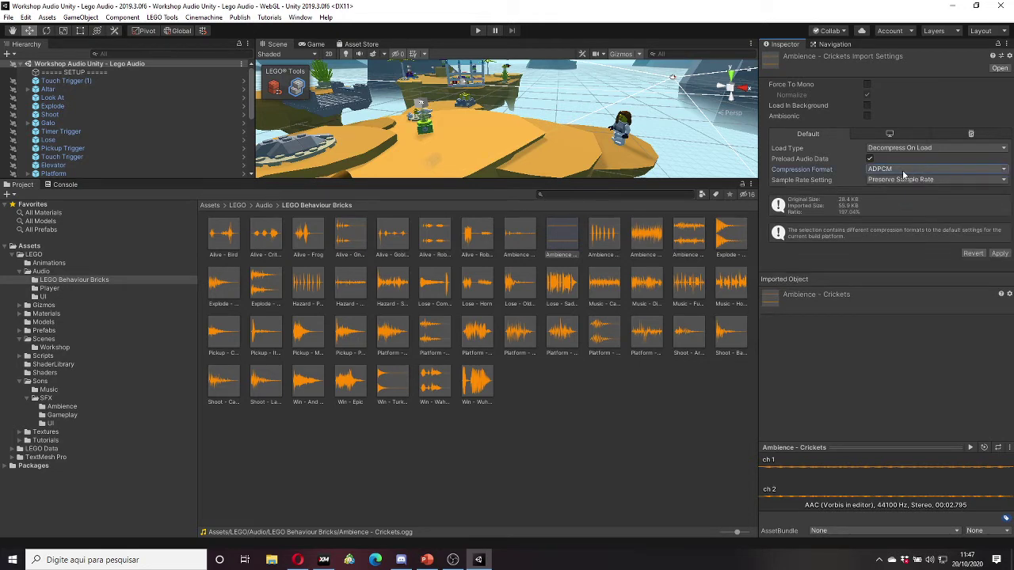
{"action": "left_click", "coordinate": [902, 169]}
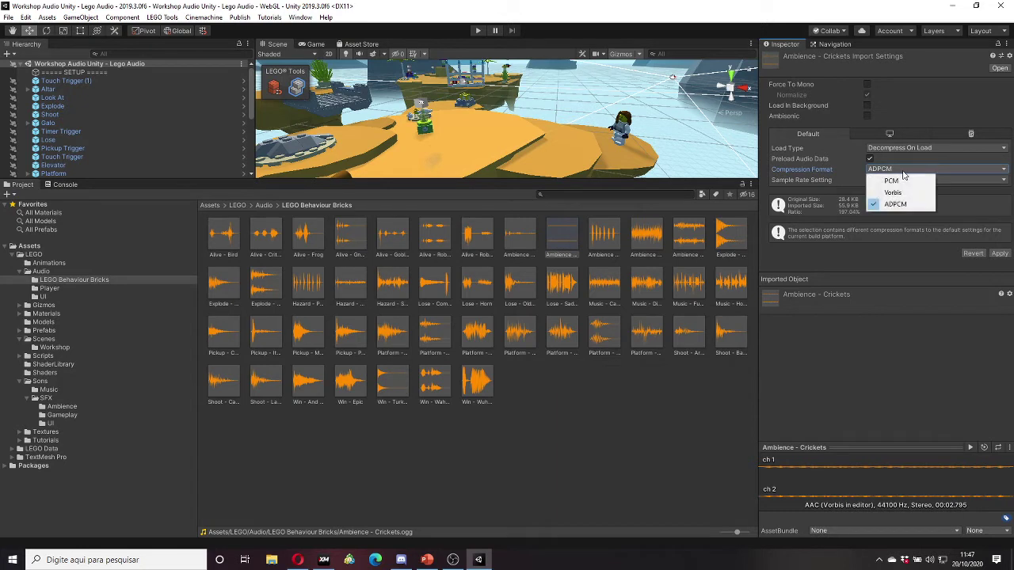
{"action": "left_click", "coordinate": [906, 192]}
{"action": "left_click", "coordinate": [902, 170]}
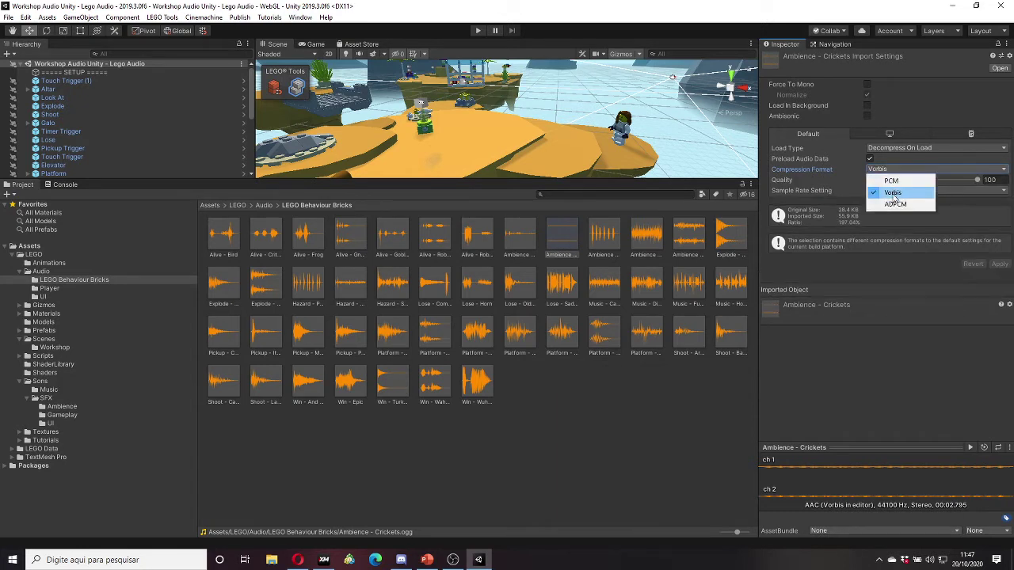
{"action": "left_click", "coordinate": [891, 204]}
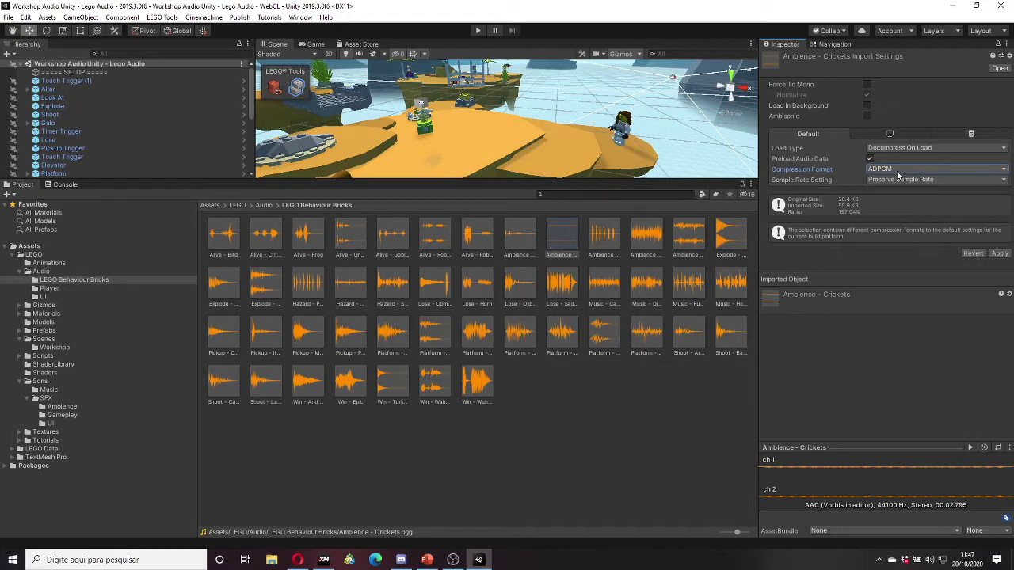
{"action": "left_click", "coordinate": [898, 169]}
{"action": "left_click", "coordinate": [903, 191]}
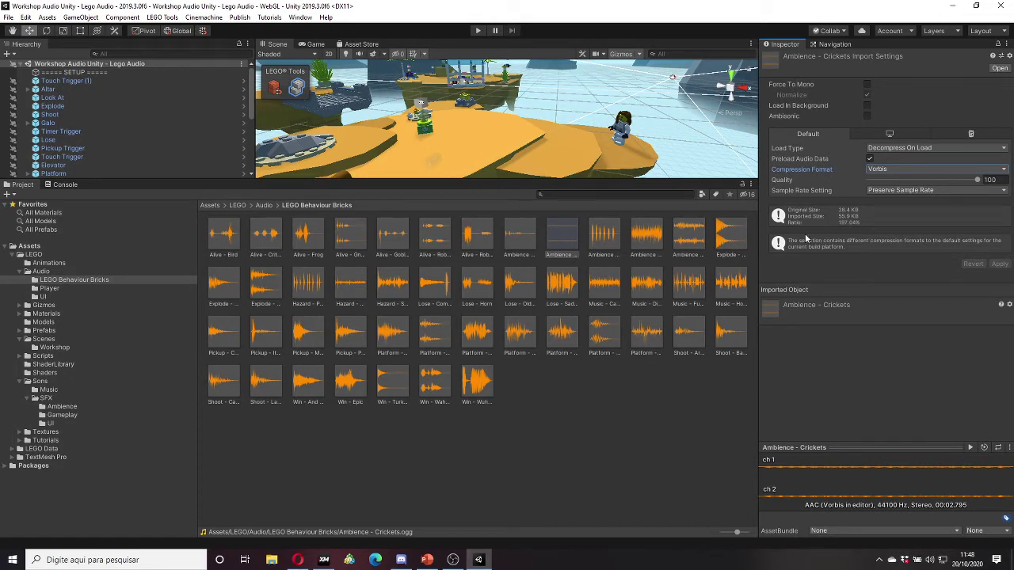
Step: Reselect Ambience - Crickets and try the Compressed In Memory load type
{"action": "left_click", "coordinate": [612, 242]}
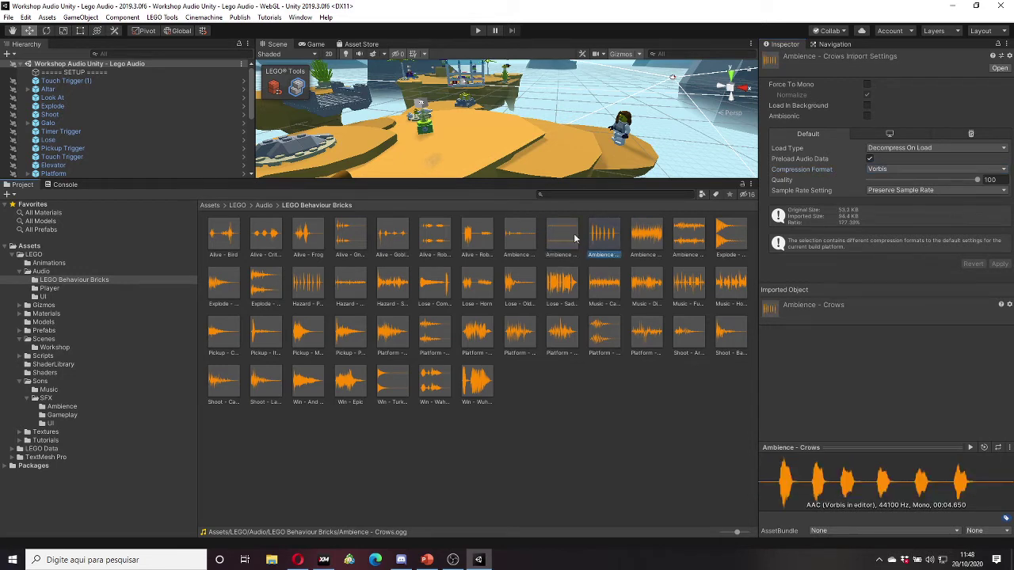
{"action": "left_click", "coordinate": [573, 238]}
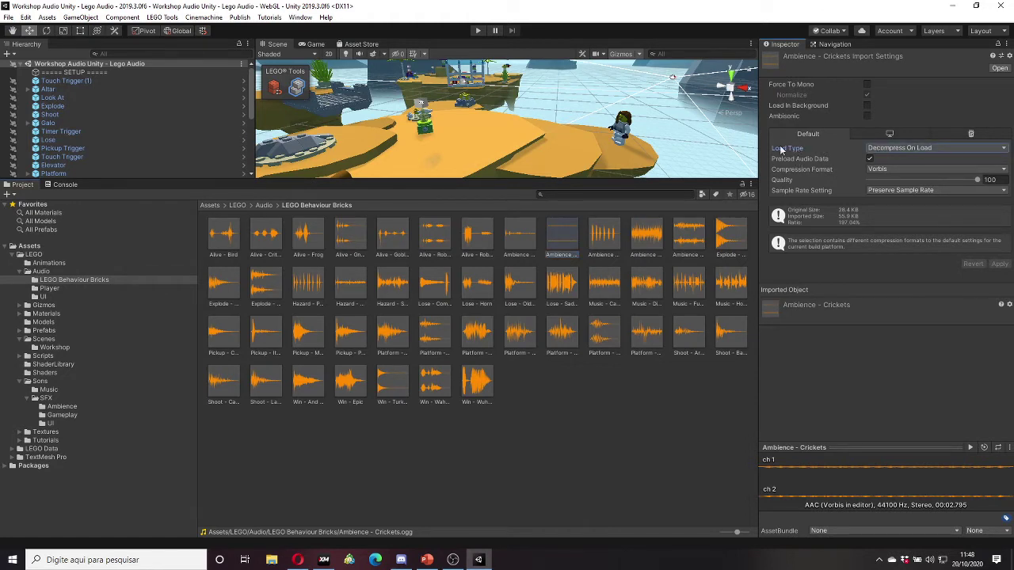
{"action": "left_click", "coordinate": [896, 149]}
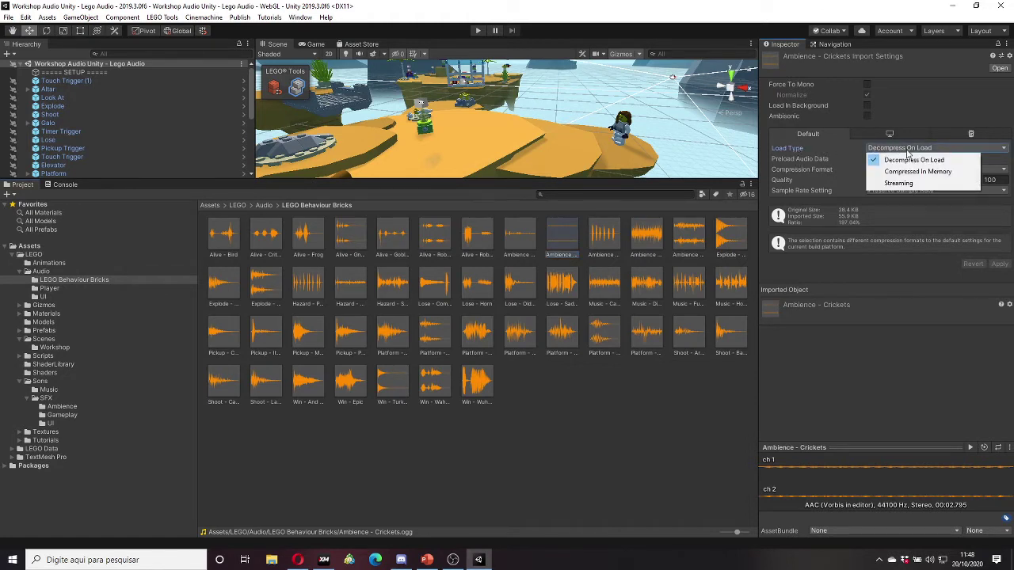
{"action": "left_click", "coordinate": [903, 156]}
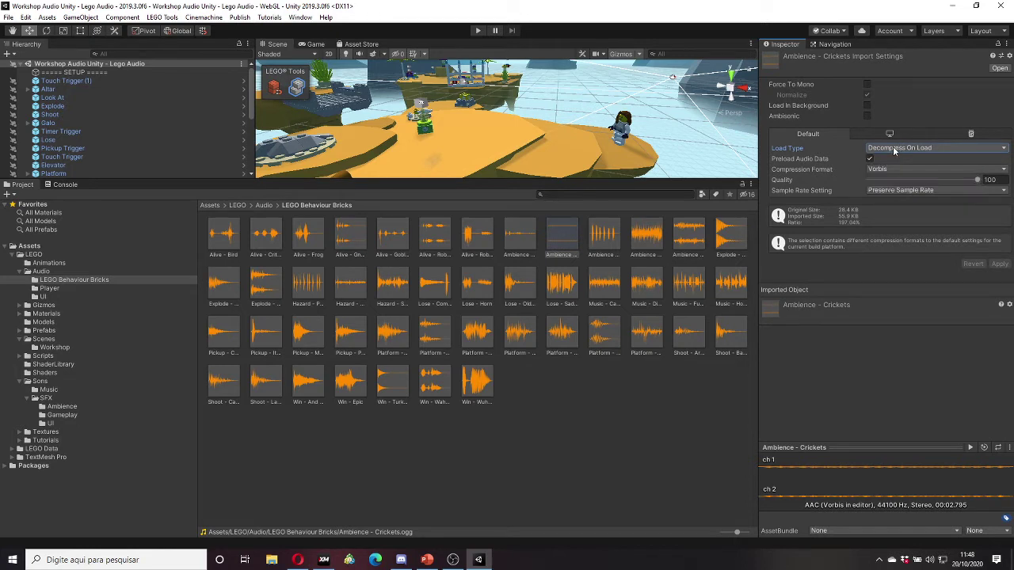
{"action": "left_click", "coordinate": [894, 150]}
{"action": "left_click", "coordinate": [894, 150]}
{"action": "left_click", "coordinate": [894, 150]}
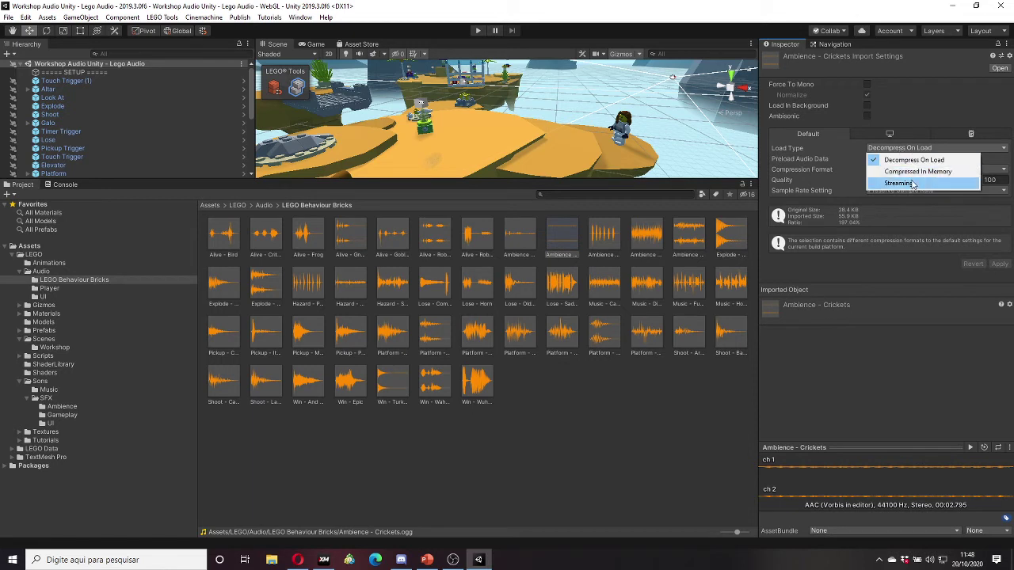
{"action": "left_click", "coordinate": [896, 171]}
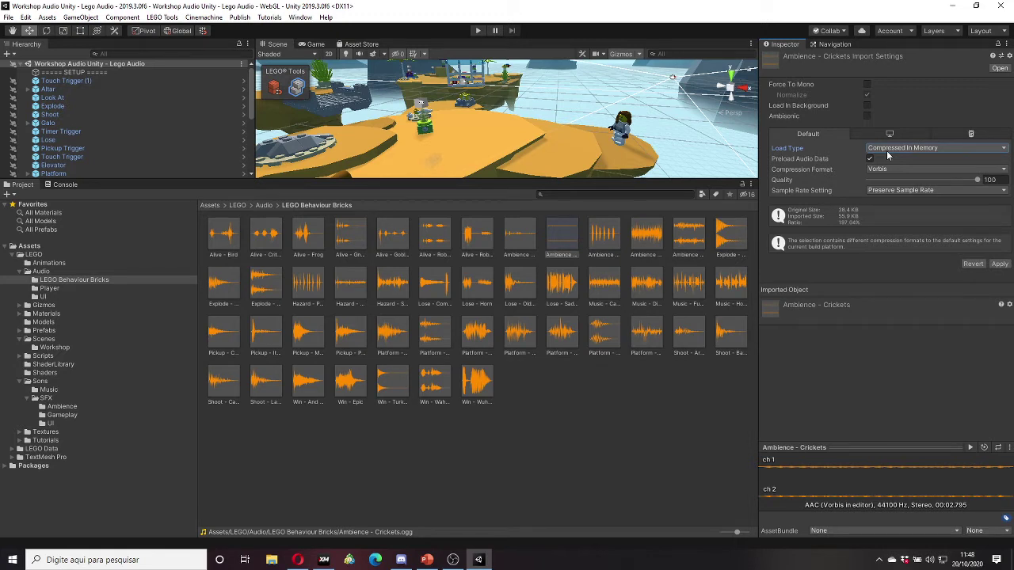
Step: Try Streaming, then Decompress On Load, and settle the load type on Streaming
{"action": "left_click", "coordinate": [887, 151]}
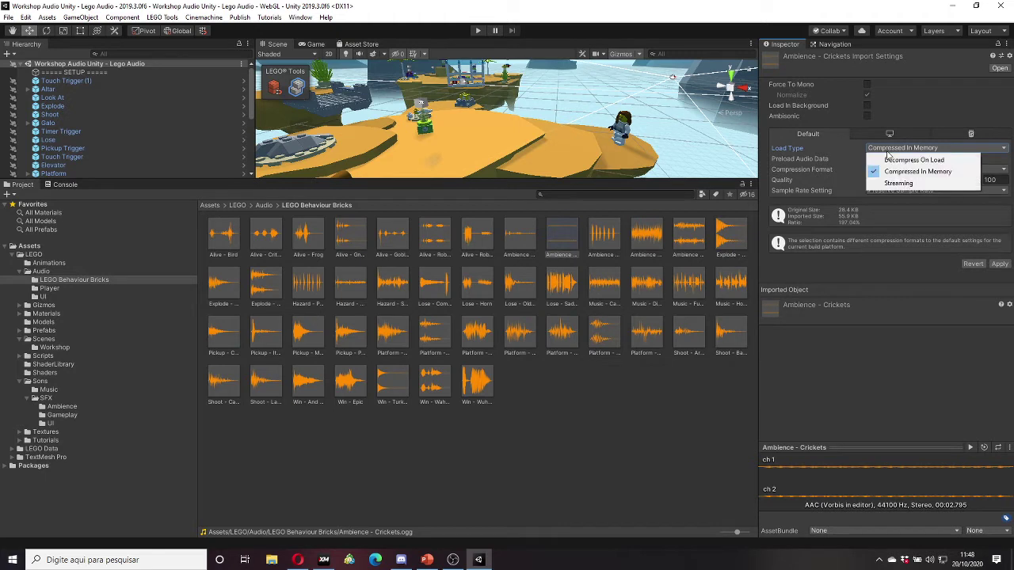
{"action": "left_click", "coordinate": [903, 184]}
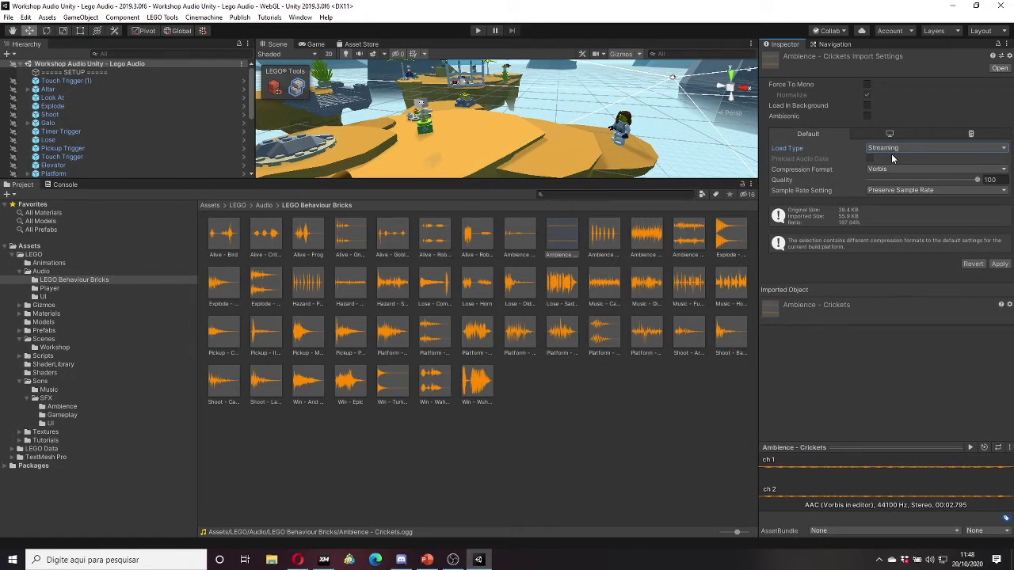
{"action": "left_click", "coordinate": [895, 148]}
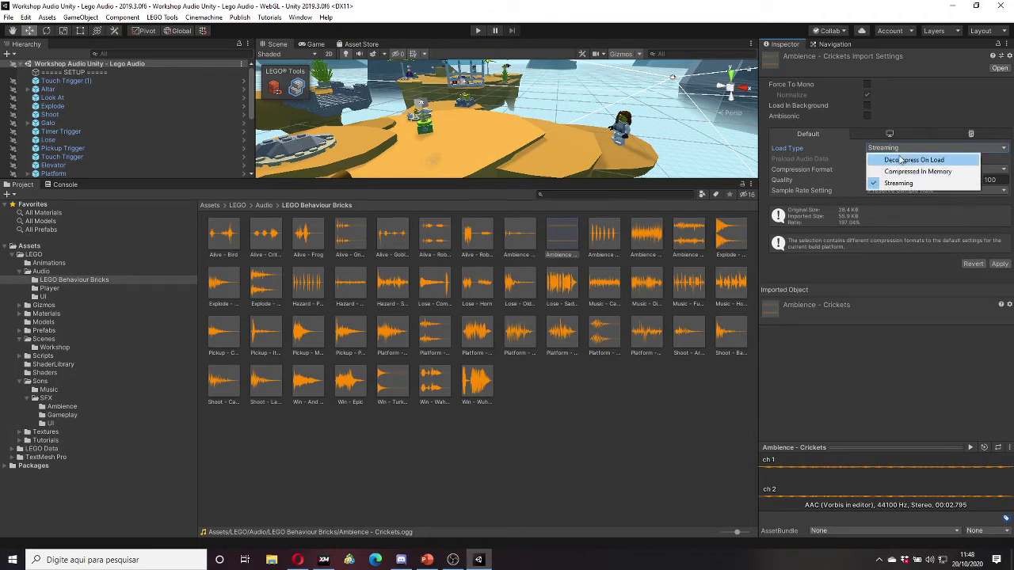
{"action": "left_click", "coordinate": [899, 158]}
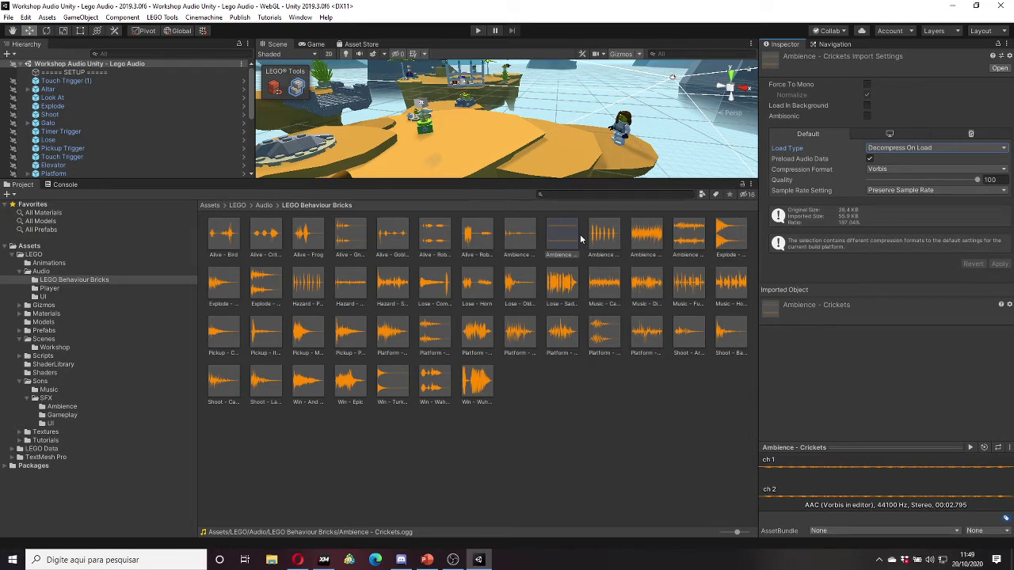
{"action": "left_click", "coordinate": [890, 149]}
{"action": "left_click", "coordinate": [907, 184]}
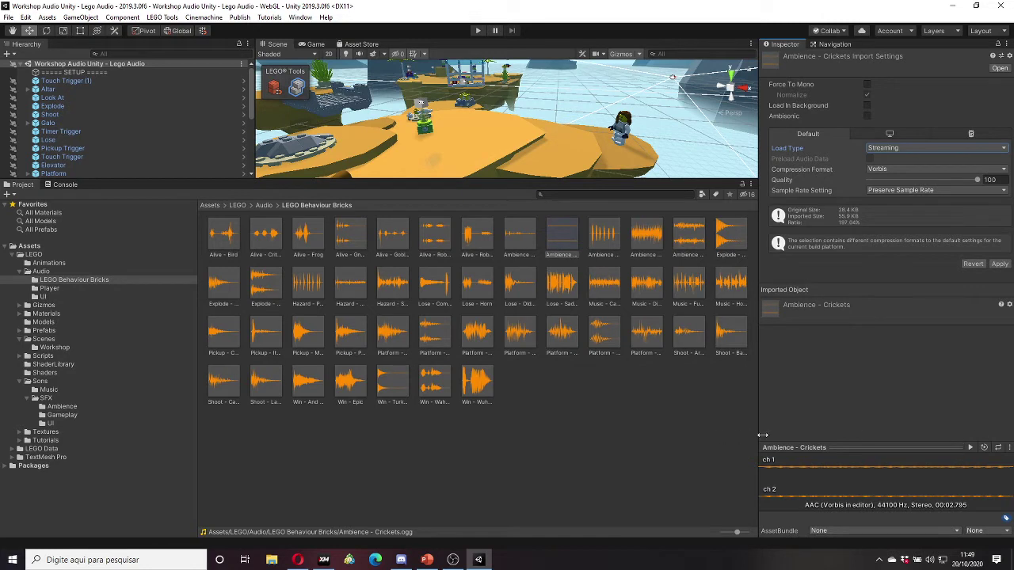
{"action": "left_click", "coordinate": [970, 449]}
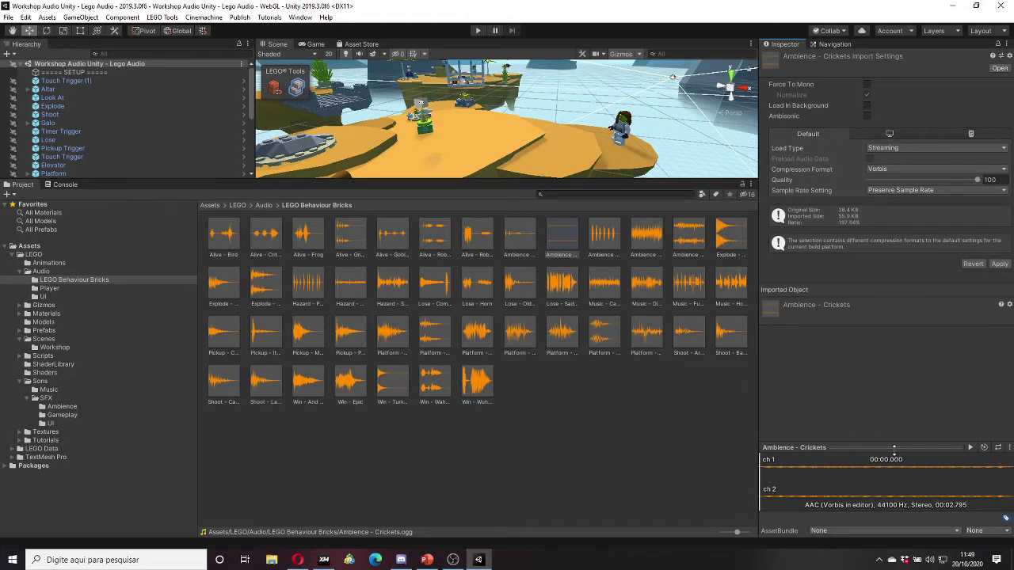
{"action": "left_click", "coordinate": [971, 447]}
{"action": "left_click", "coordinate": [901, 148]}
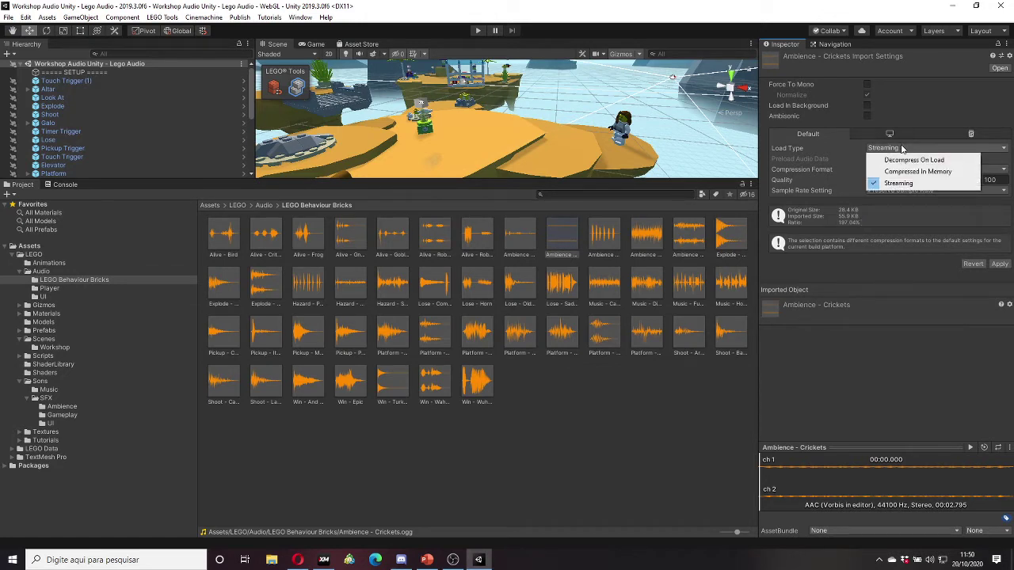
{"action": "left_click", "coordinate": [923, 183]}
{"action": "left_click", "coordinate": [901, 148]}
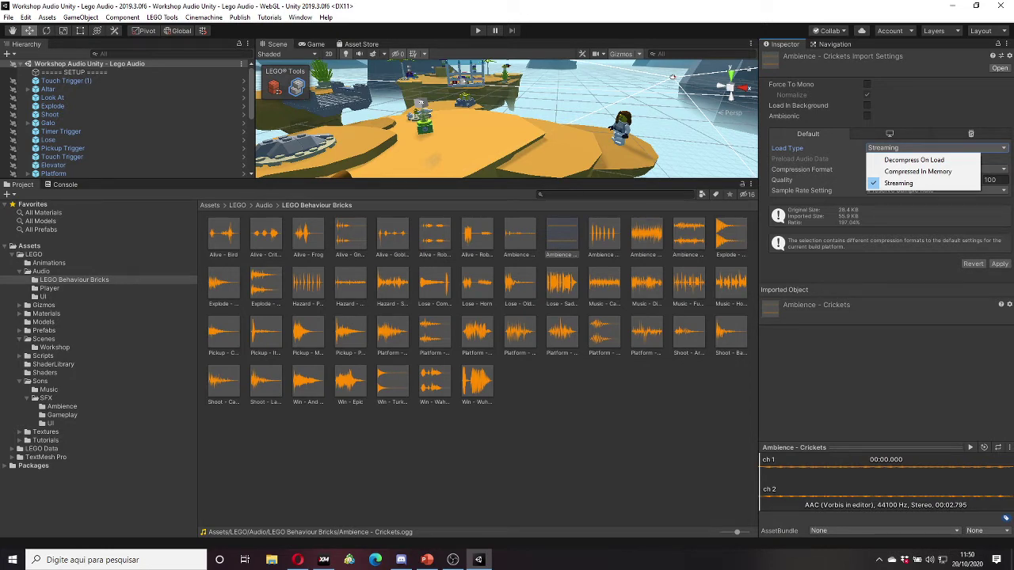
{"action": "key", "text": "Escape"}
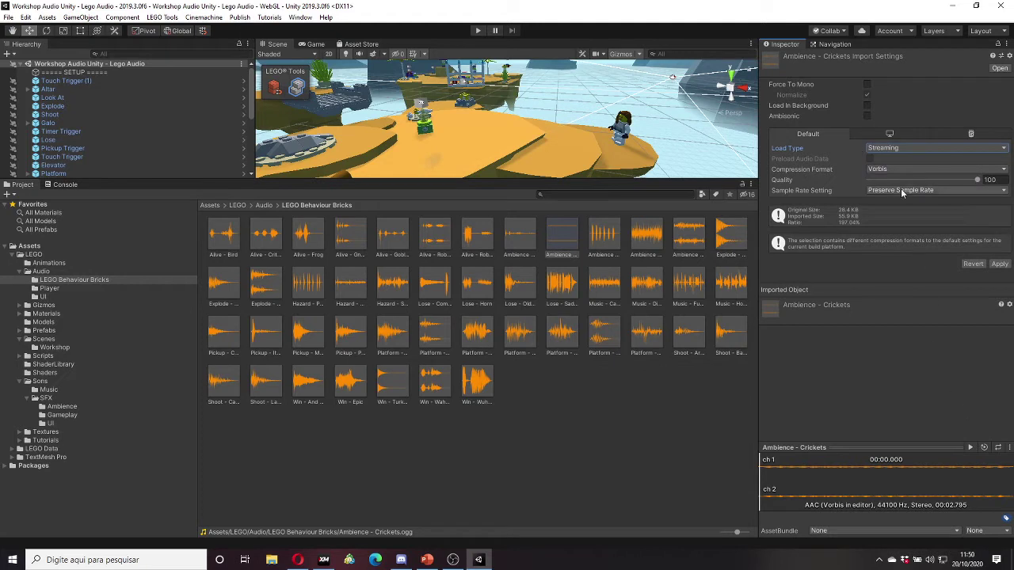
{"action": "left_click", "coordinate": [835, 191]}
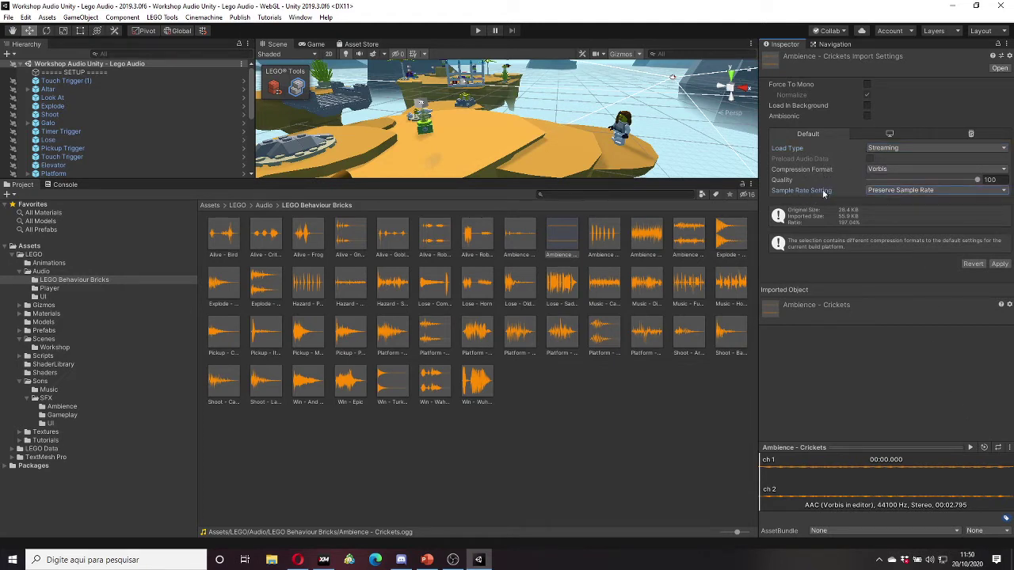
Step: Set the Ambience - Crickets sample rate setting to Optimize
{"action": "left_click", "coordinate": [878, 191]}
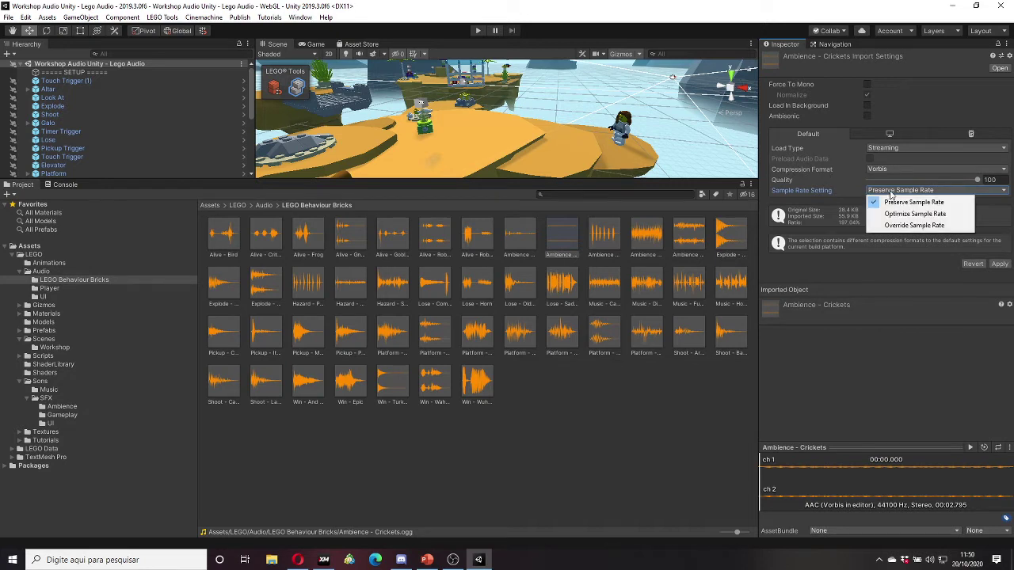
{"action": "left_click", "coordinate": [887, 193]}
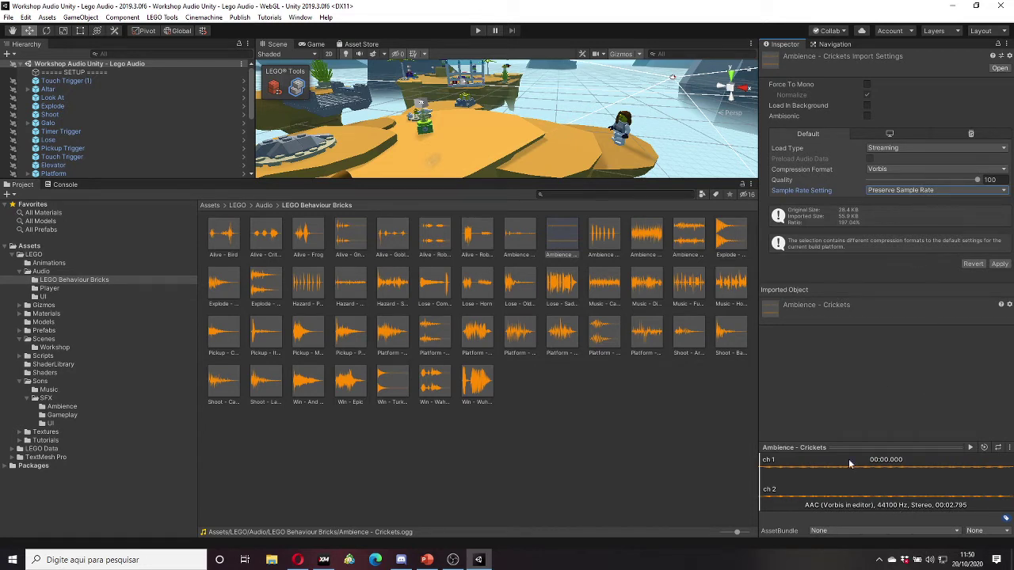
{"action": "left_click", "coordinate": [917, 194]}
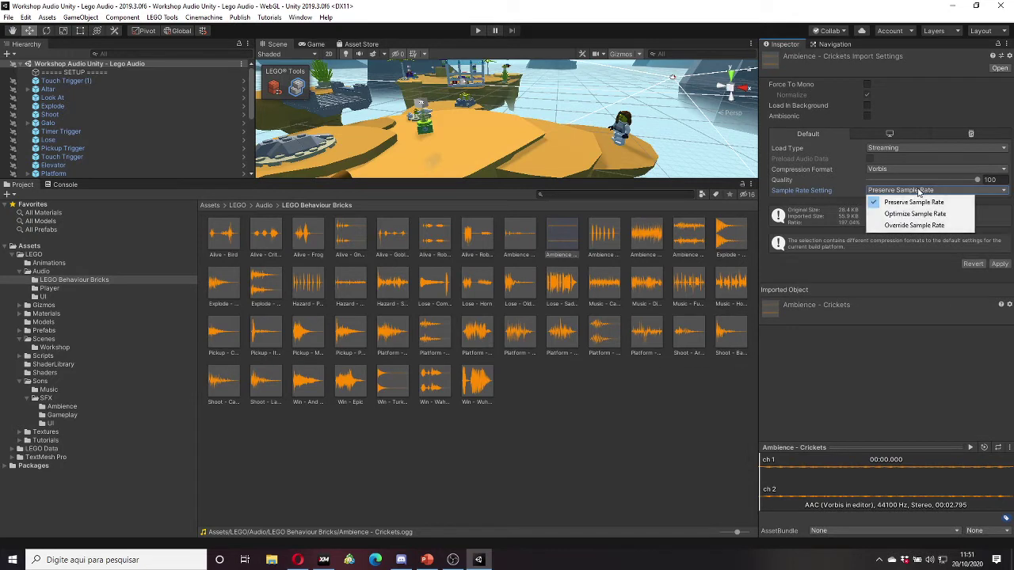
{"action": "left_click", "coordinate": [910, 214]}
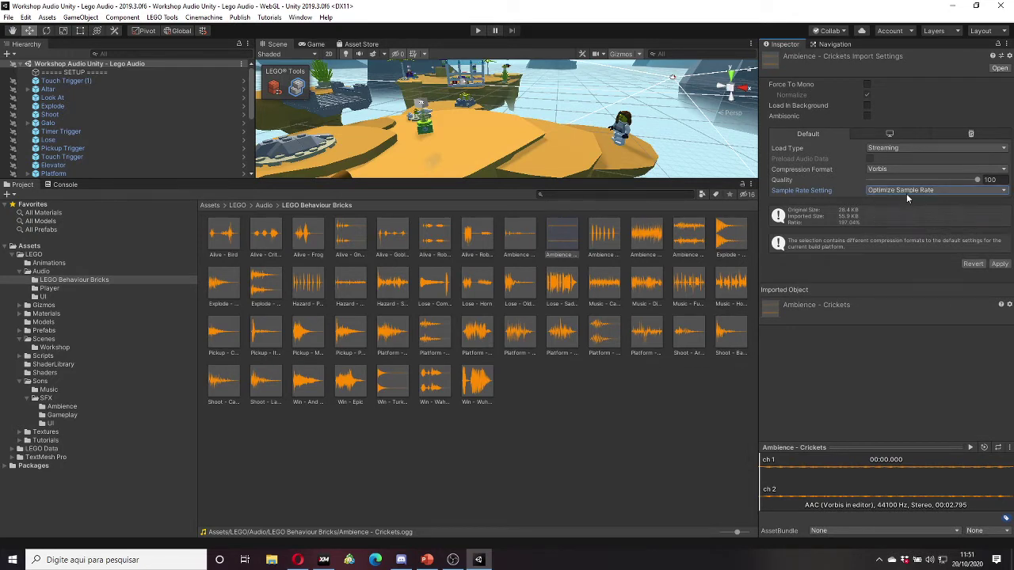
{"action": "left_click", "coordinate": [910, 194]}
{"action": "left_click", "coordinate": [909, 220]}
{"action": "left_click", "coordinate": [912, 193]}
{"action": "left_click", "coordinate": [912, 193]}
Step: Override the sample rate, trying 8,000 Hz and then 44,100 Hz
{"action": "left_click", "coordinate": [912, 192]}
{"action": "left_click", "coordinate": [922, 230]}
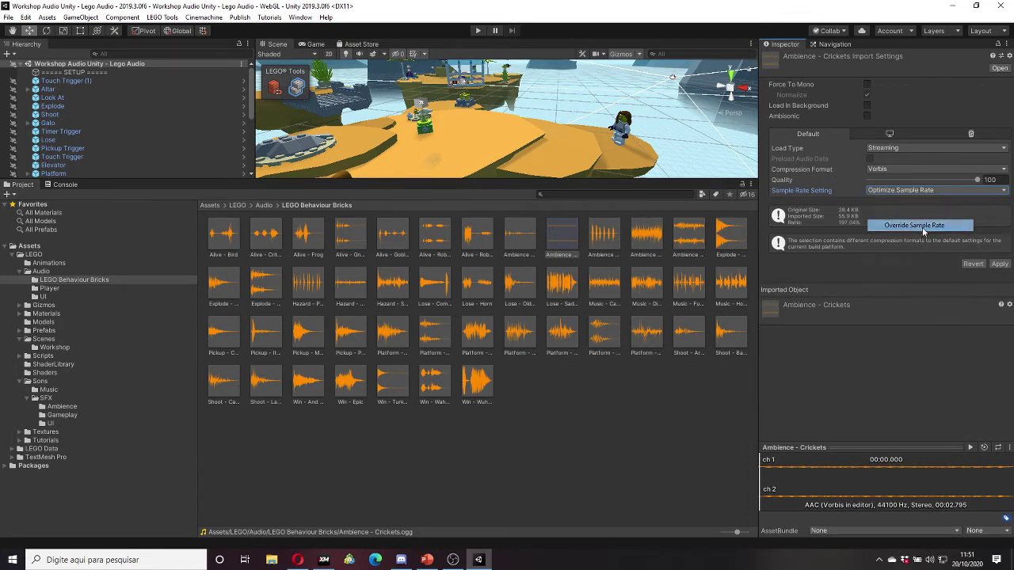
{"action": "left_click", "coordinate": [900, 202]}
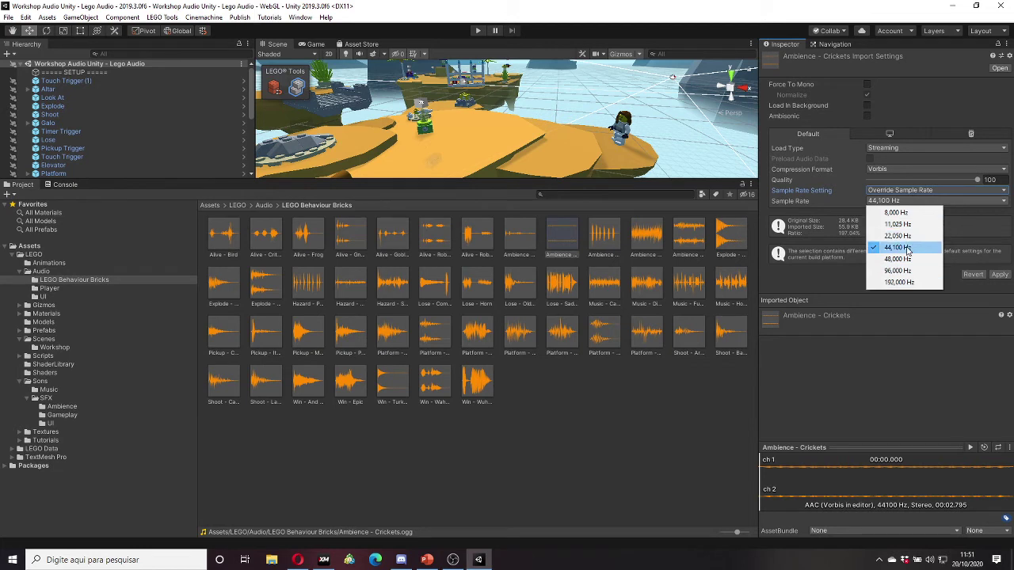
{"action": "left_click", "coordinate": [902, 213]}
{"action": "left_click", "coordinate": [902, 202]}
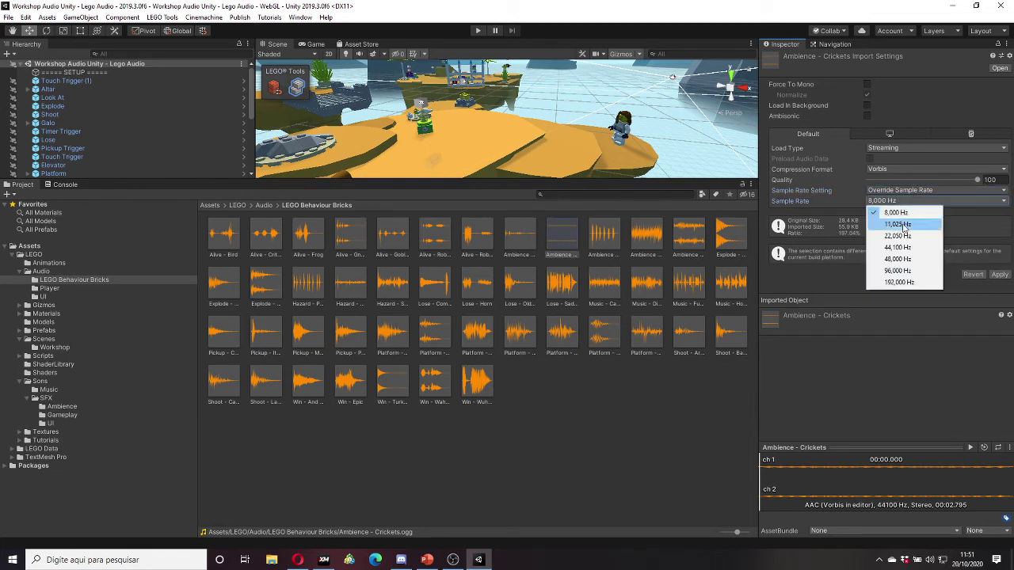
{"action": "left_click", "coordinate": [902, 250]}
Step: Revert to Preserve Sample Rate and set the load type back to Decompress On Load
{"action": "left_click", "coordinate": [909, 191]}
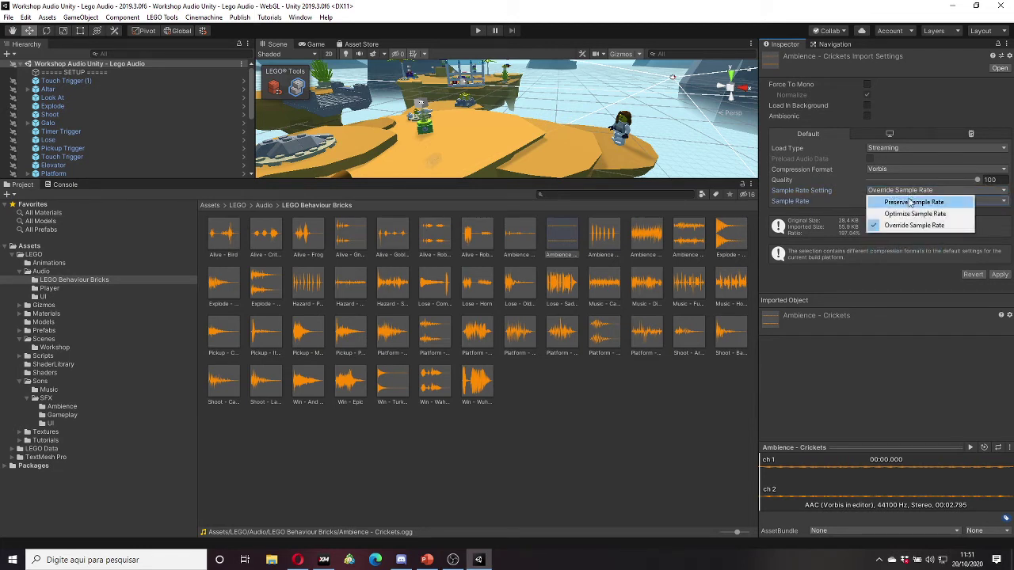
{"action": "left_click", "coordinate": [905, 204]}
{"action": "left_click", "coordinate": [911, 149]}
{"action": "left_click", "coordinate": [898, 152]}
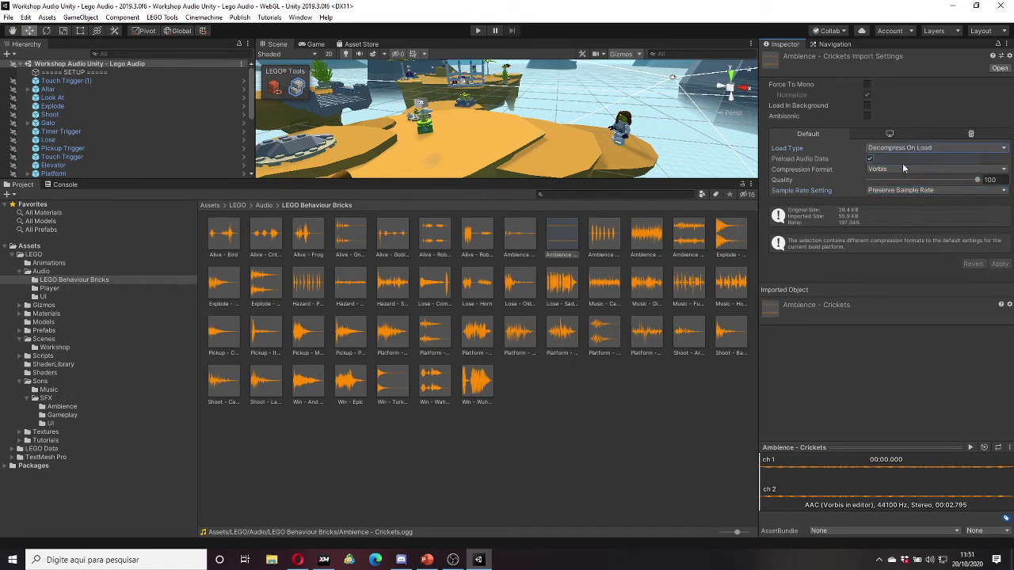
{"action": "left_click", "coordinate": [902, 169]}
{"action": "left_click", "coordinate": [899, 190]}
Step: Apply lowered Vorbis qualities (48, then lower), then raise quality to 100 and apply
{"action": "left_click_drag", "start_coordinate": [974, 179], "coordinate": [920, 179]}
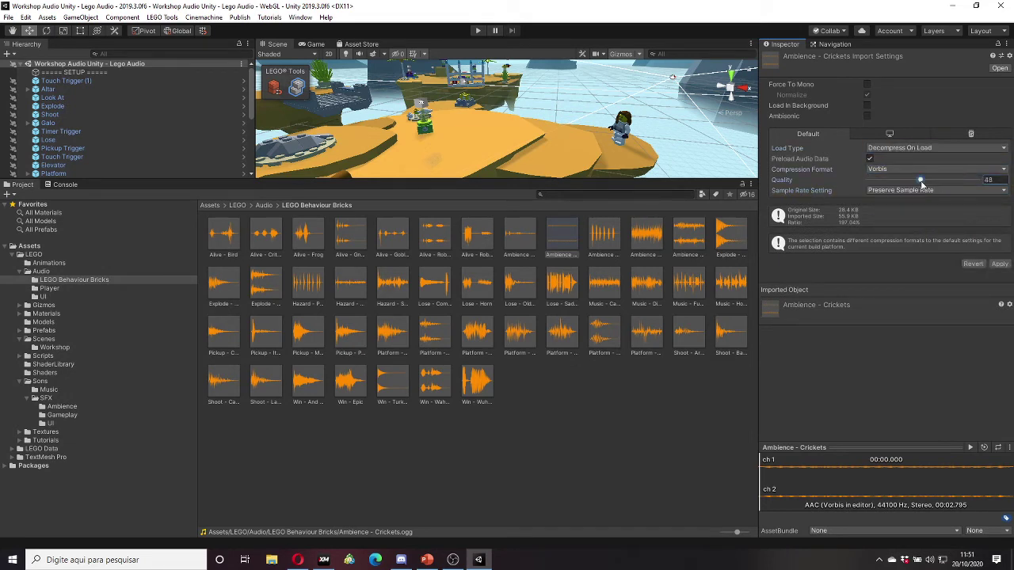
{"action": "left_click", "coordinate": [998, 265]}
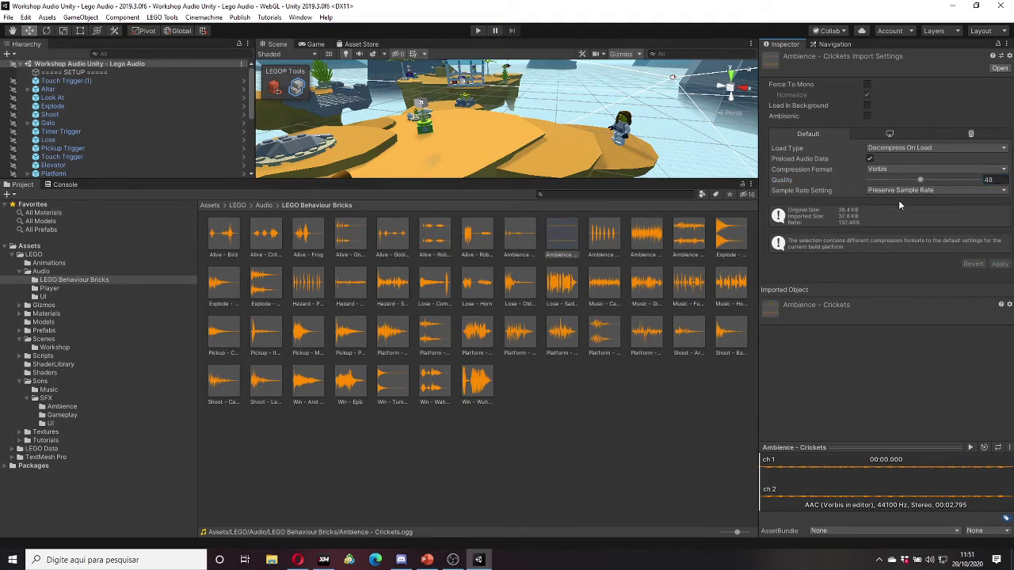
{"action": "left_click_drag", "start_coordinate": [920, 180], "coordinate": [874, 180]}
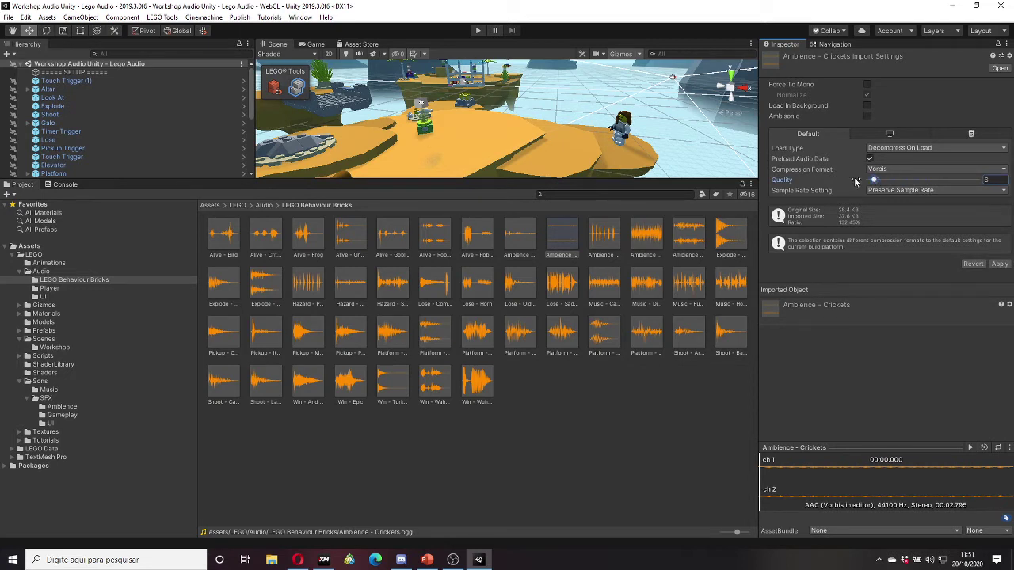
{"action": "left_click", "coordinate": [998, 263]}
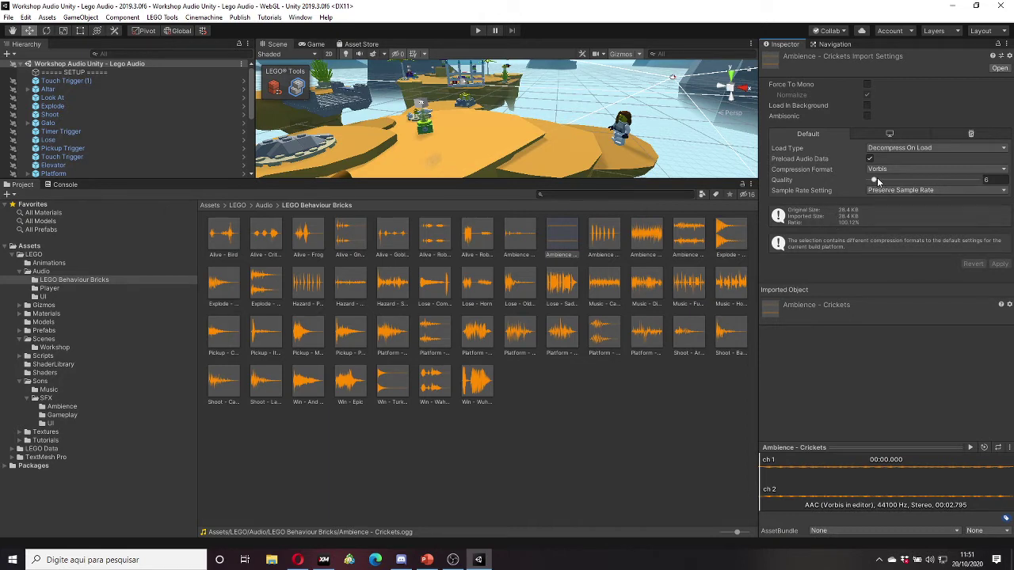
{"action": "left_click_drag", "start_coordinate": [874, 179], "coordinate": [978, 181]}
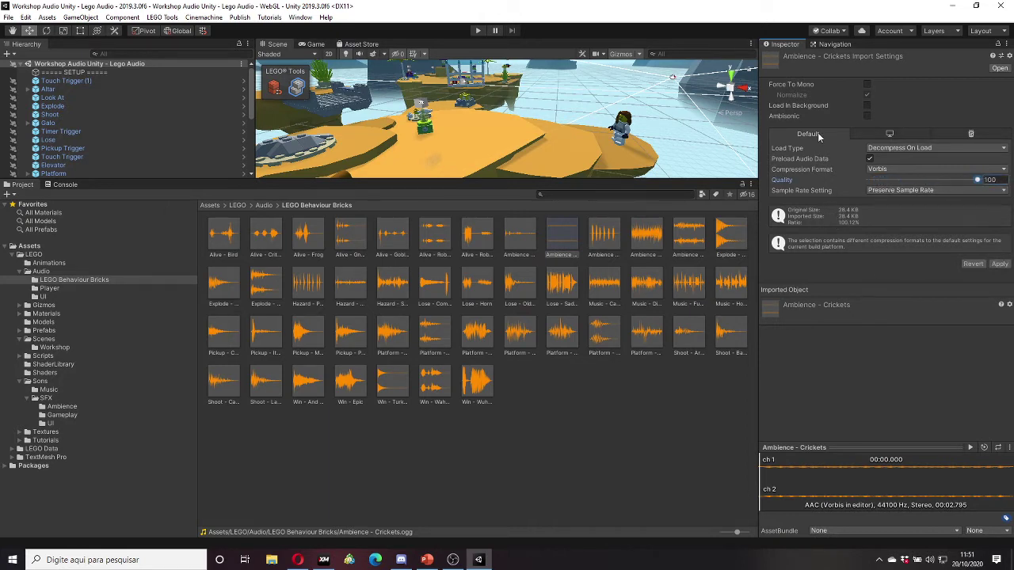
{"action": "left_click", "coordinate": [1004, 263]}
Step: Select the Pickup - Pop clip to show its import settings
{"action": "left_click", "coordinate": [631, 243]}
{"action": "left_click", "coordinate": [604, 236]}
{"action": "left_click", "coordinate": [561, 331]}
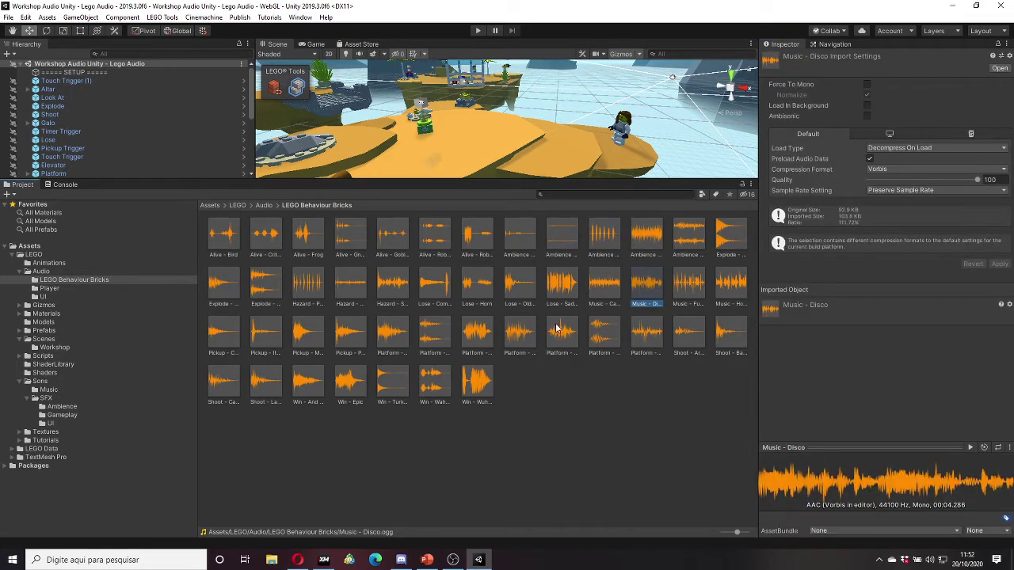
{"action": "left_click", "coordinate": [513, 333]}
{"action": "left_click", "coordinate": [370, 330]}
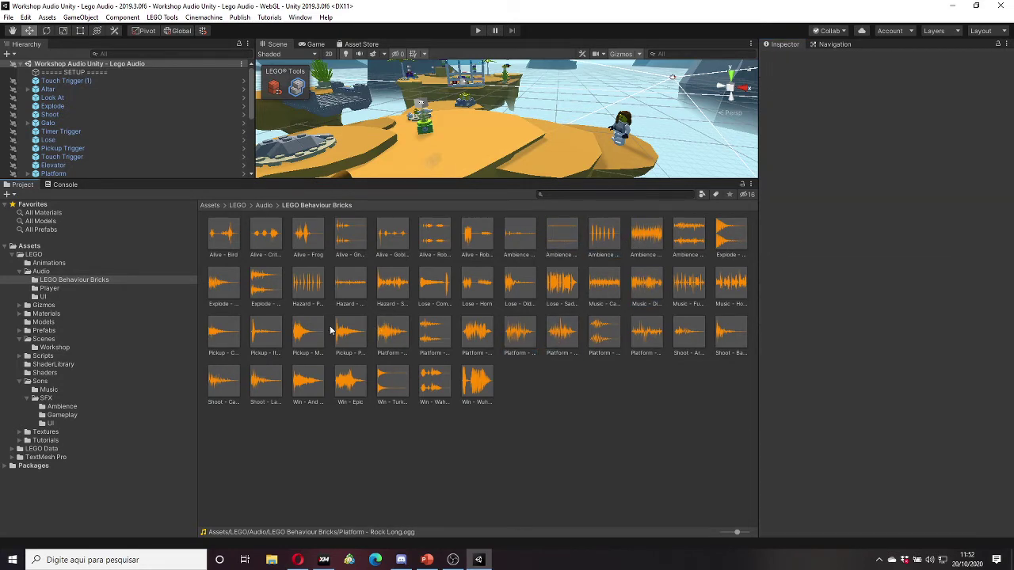
{"action": "left_click", "coordinate": [337, 331]}
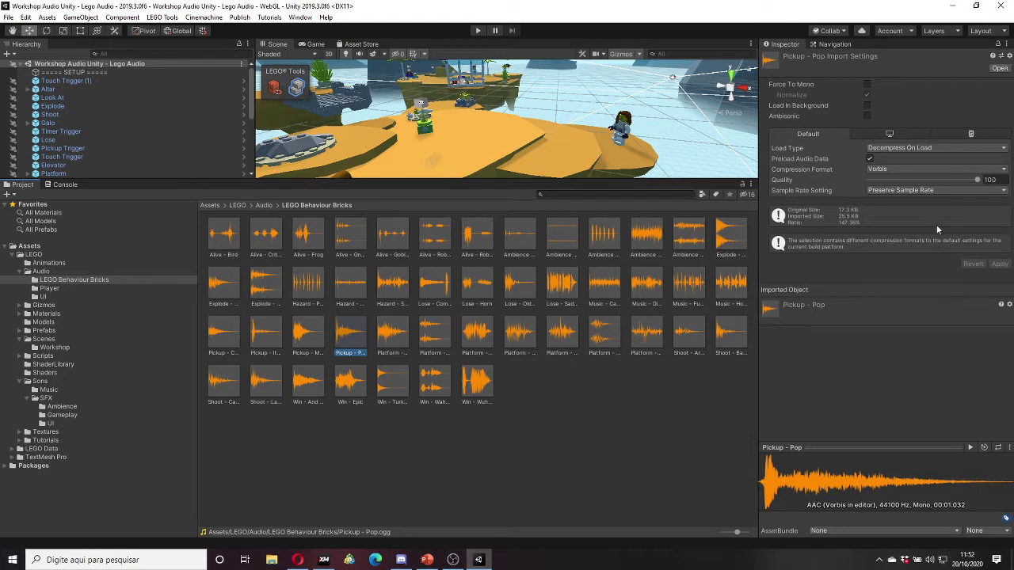
Step: Compare the Default, PC, Mac & Linux Standalone and WebGL platform settings
{"action": "left_click", "coordinate": [885, 136]}
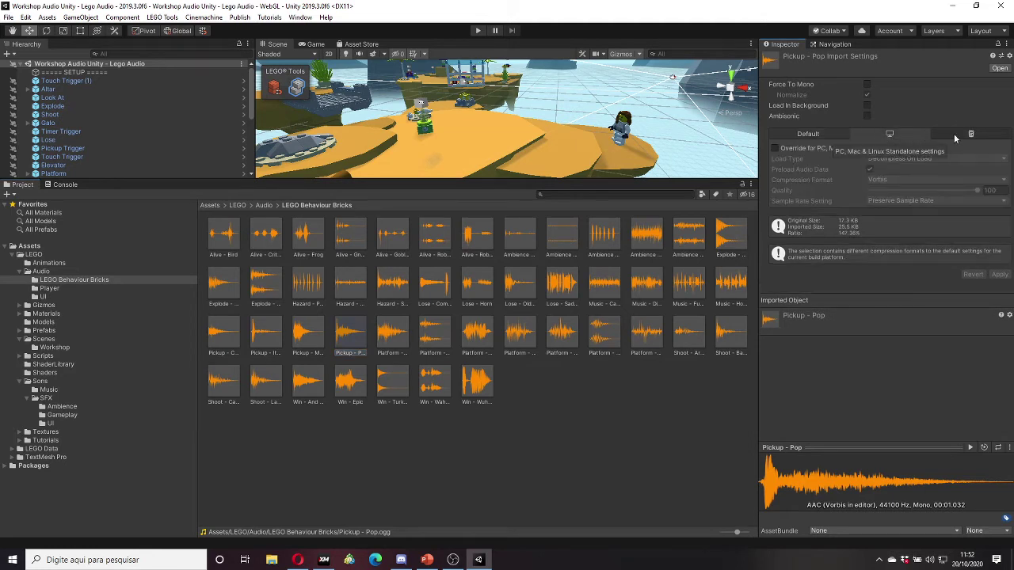
{"action": "left_click", "coordinate": [958, 132]}
{"action": "left_click", "coordinate": [894, 132]}
{"action": "left_click", "coordinate": [846, 134]}
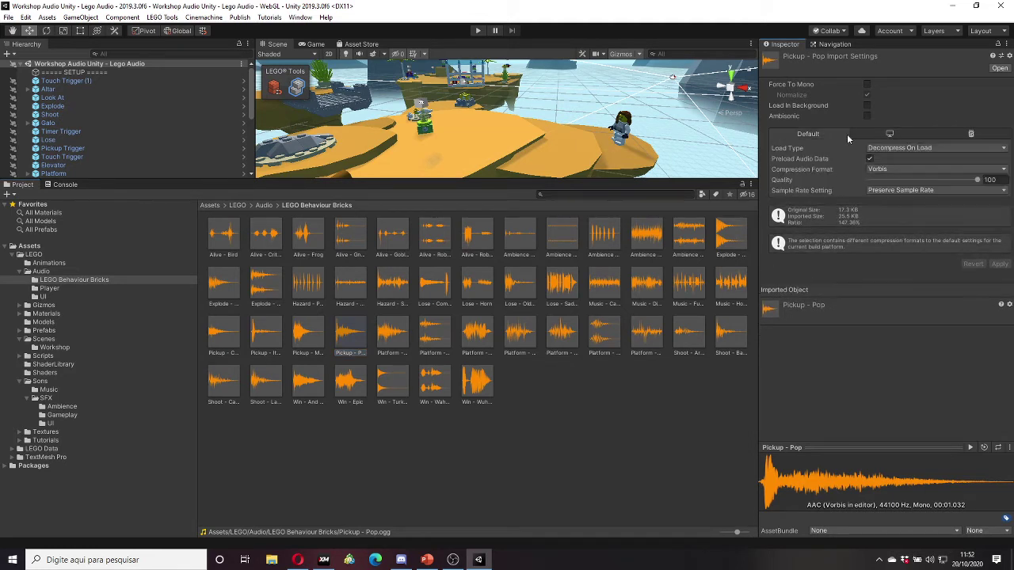
{"action": "left_click", "coordinate": [876, 131]}
{"action": "left_click", "coordinate": [957, 132]}
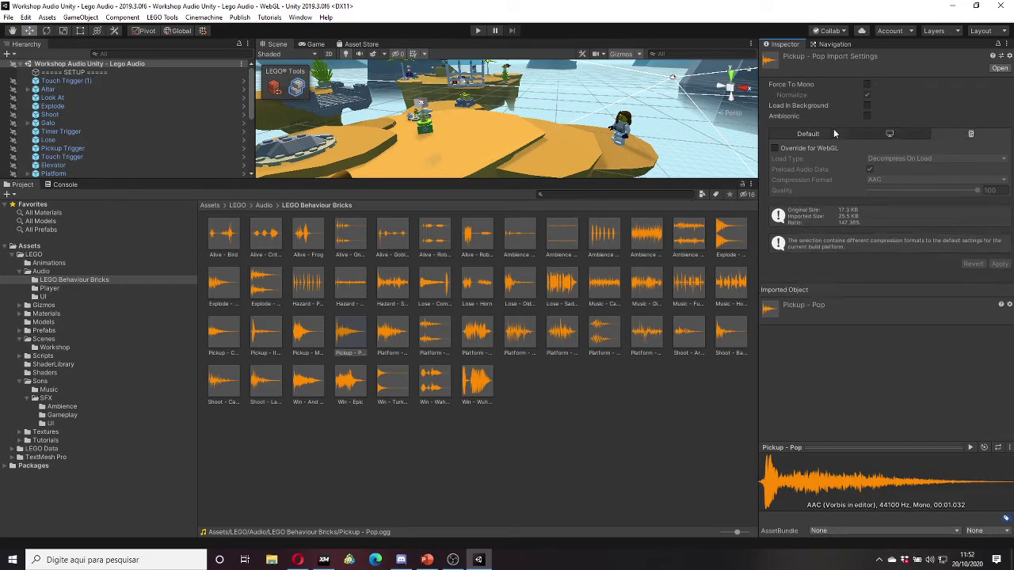
{"action": "left_click", "coordinate": [836, 134]}
{"action": "left_click", "coordinate": [898, 134]}
{"action": "left_click", "coordinate": [959, 133]}
{"action": "left_click", "coordinate": [901, 131]}
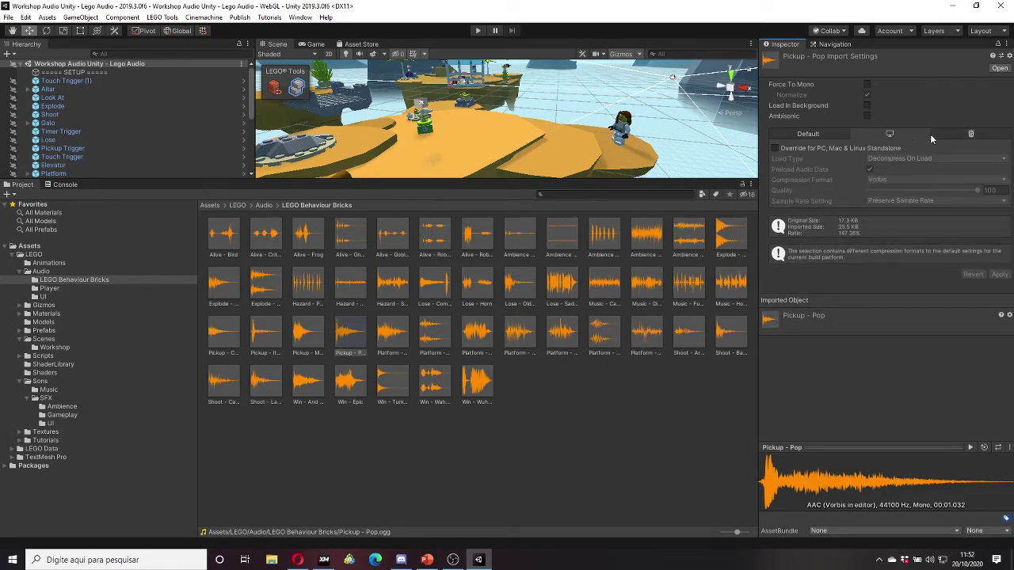
{"action": "left_click", "coordinate": [969, 134]}
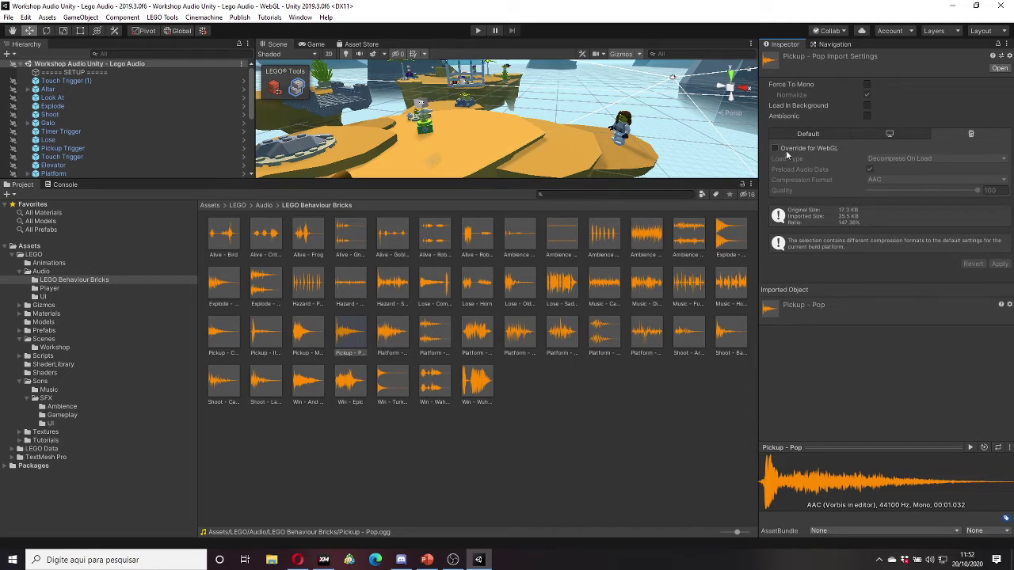
Step: Tick the WebGL override, then revisit the Default and Standalone settings
{"action": "left_click", "coordinate": [797, 151]}
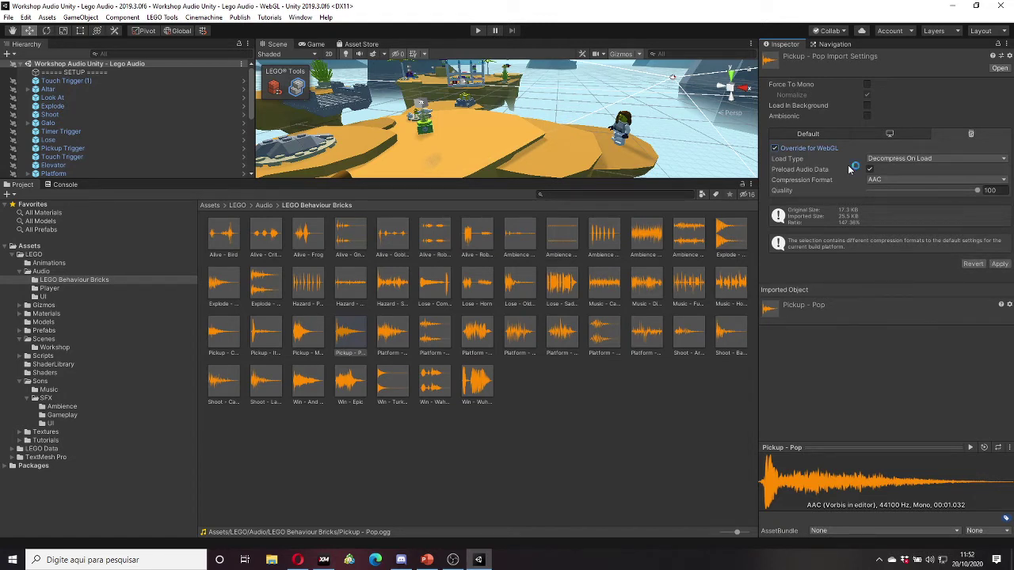
{"action": "left_click", "coordinate": [824, 136]}
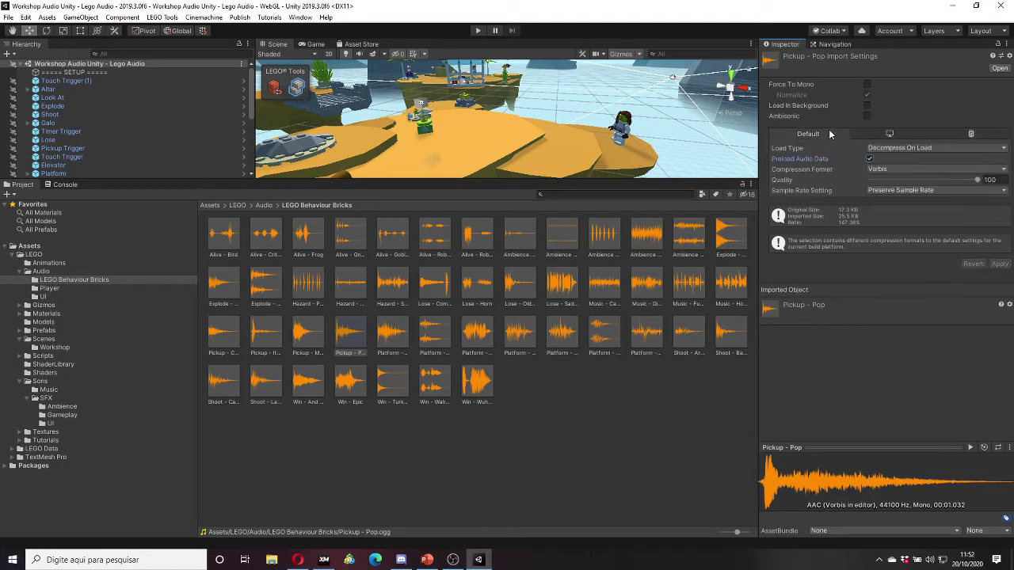
{"action": "left_click", "coordinate": [873, 133]}
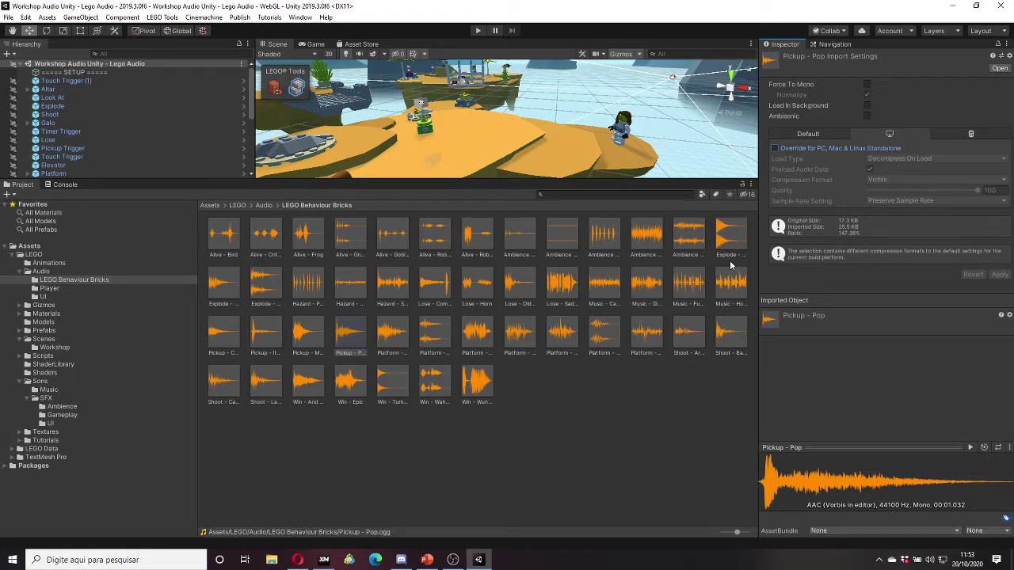
Step: Show slide 9, Audio Source, in PowerPoint, then select Alive - Gnome back in Unity
{"action": "left_click", "coordinate": [426, 560]}
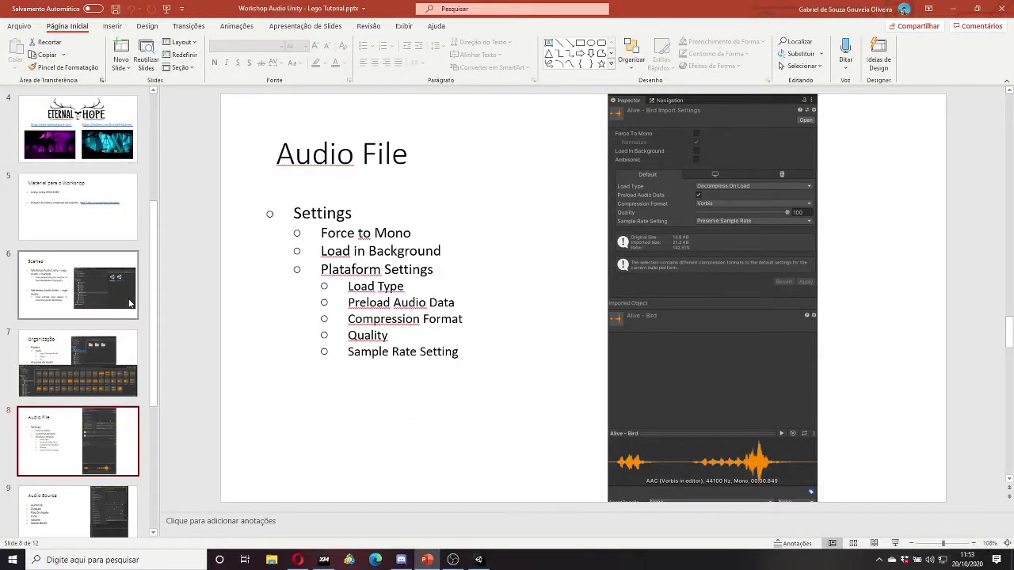
{"action": "scroll", "coordinate": [111, 364], "scroll_direction": "down", "scroll_amount": 1}
{"action": "left_click", "coordinate": [89, 467]}
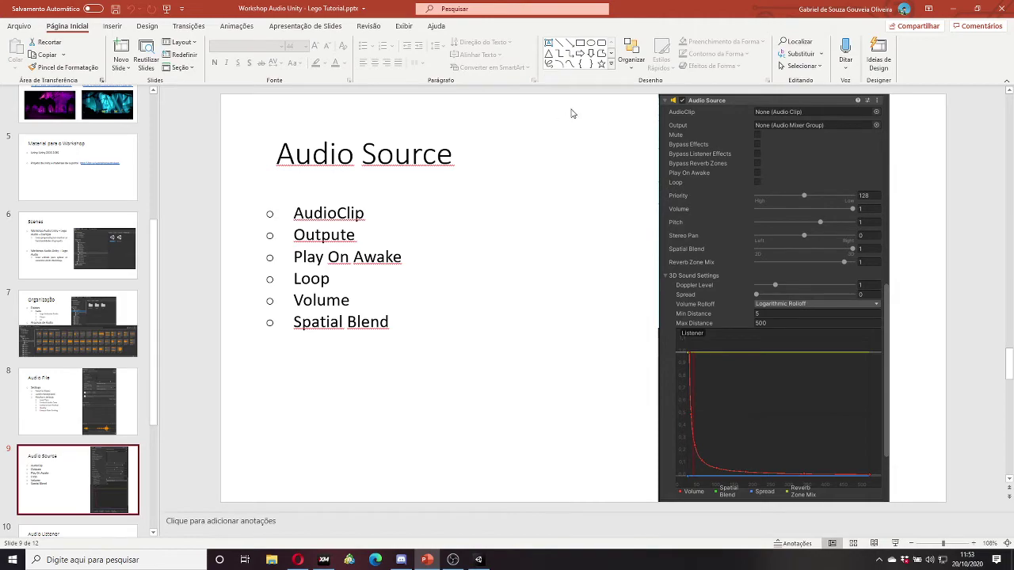
{"action": "left_click", "coordinate": [479, 559]}
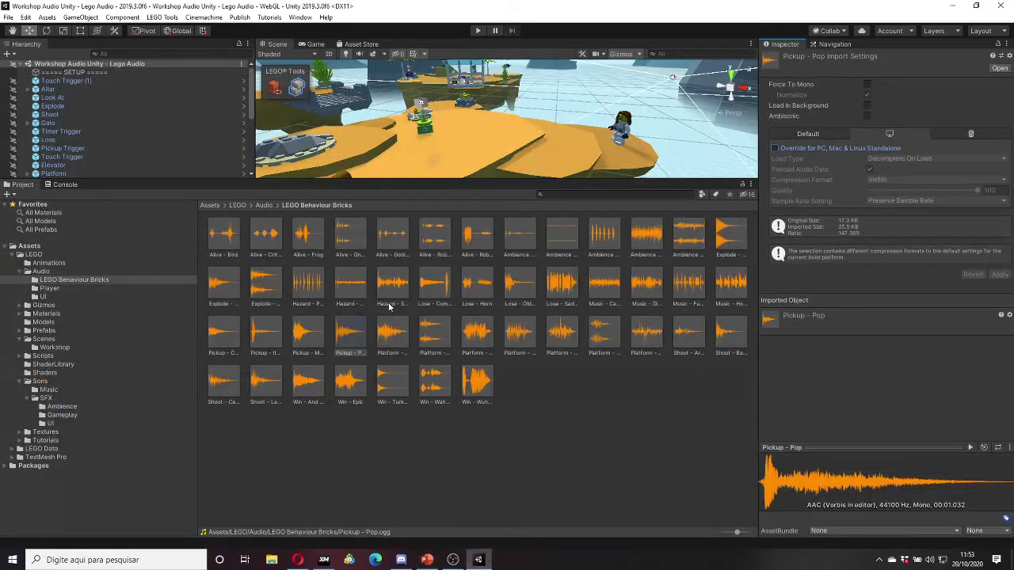
{"action": "left_click", "coordinate": [366, 239]}
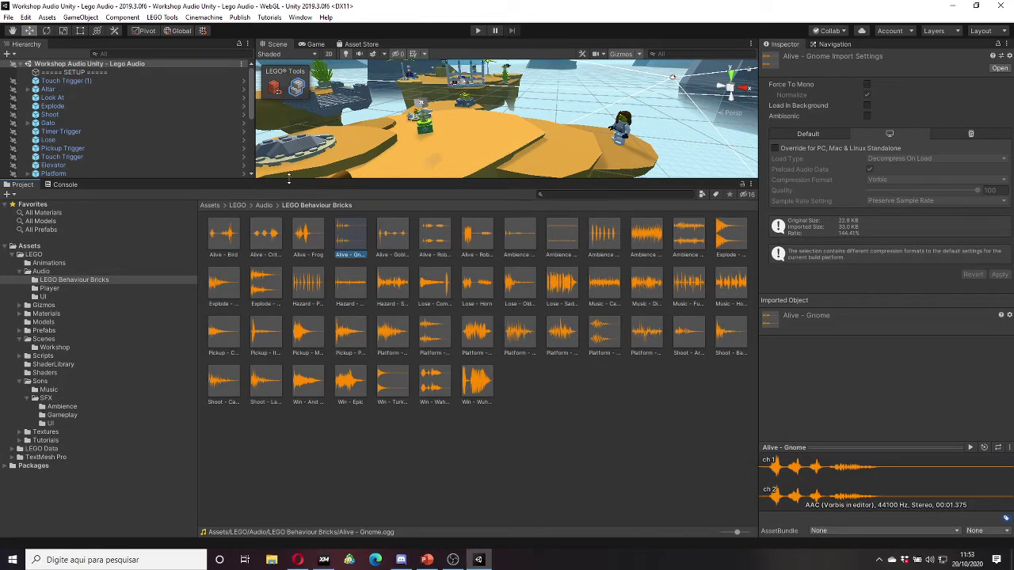
Step: Drag the Scene/Project divider down, deselect the asset, and orbit toward the blue bird
{"action": "left_click_drag", "start_coordinate": [277, 181], "coordinate": [277, 335]}
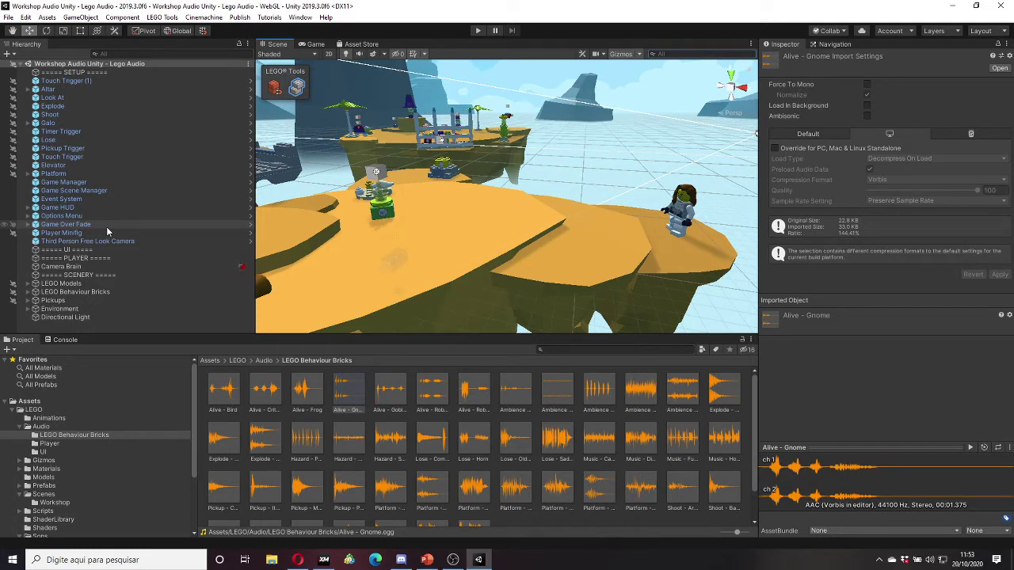
{"action": "left_click", "coordinate": [56, 327]}
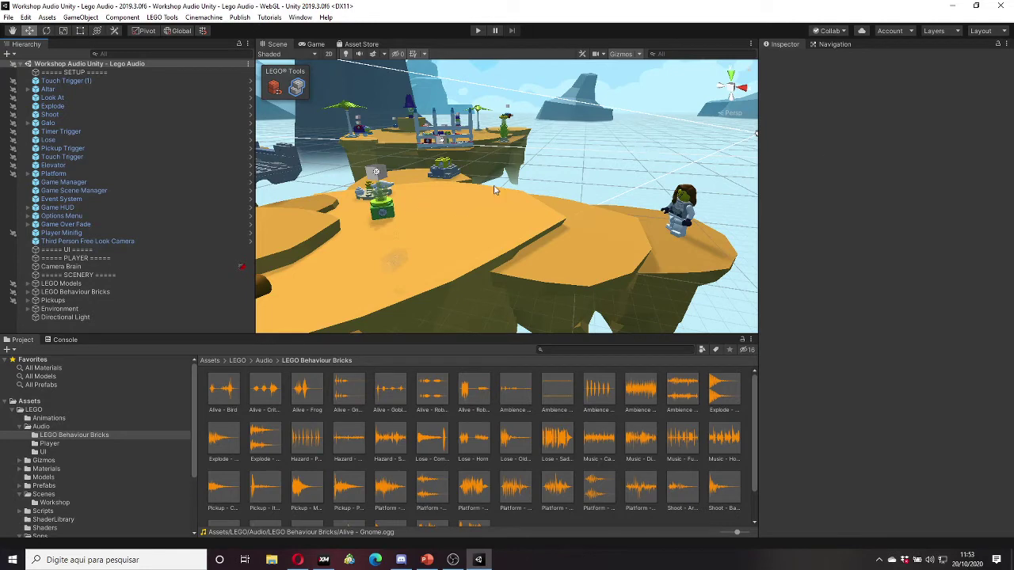
{"action": "left_click_drag", "start_coordinate": [494, 190], "coordinate": [372, 198], "text": "alt"}
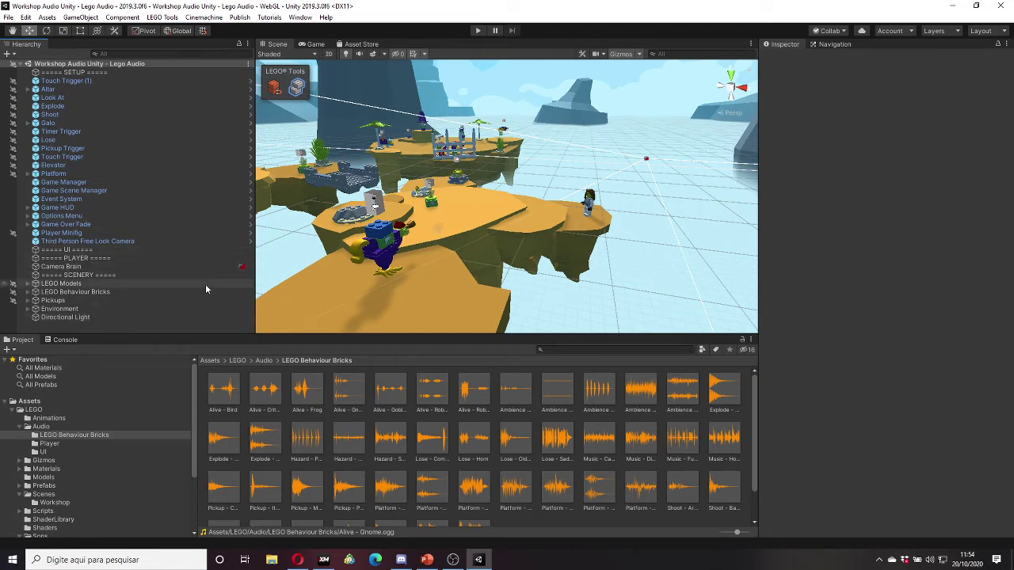
Step: Use Create Empty in the Hierarchy to add a GameObject at 236.79, 4.26, -49.95
{"action": "right_click", "coordinate": [61, 329]}
{"action": "left_click", "coordinate": [91, 317]}
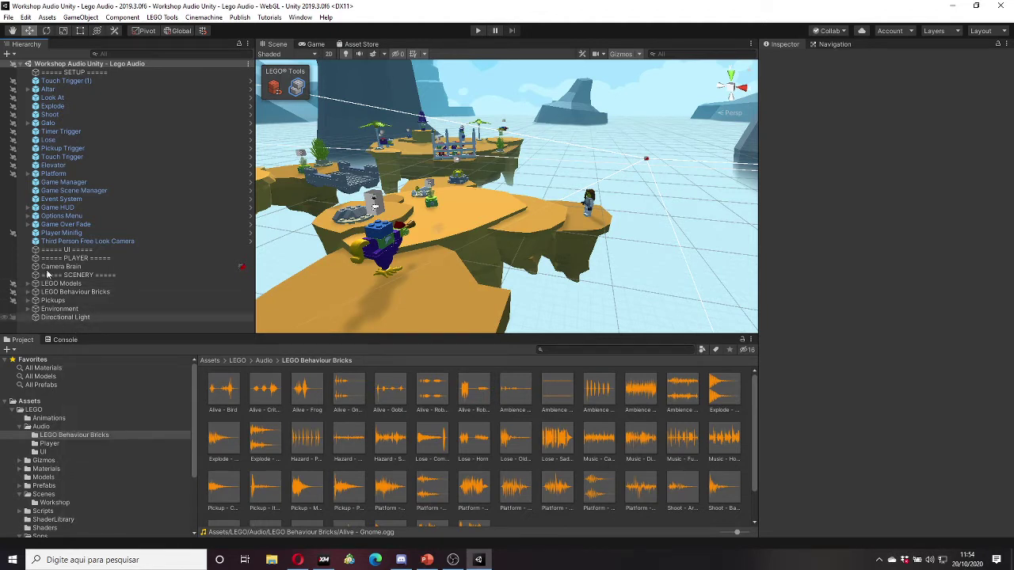
{"action": "left_click", "coordinate": [7, 54]}
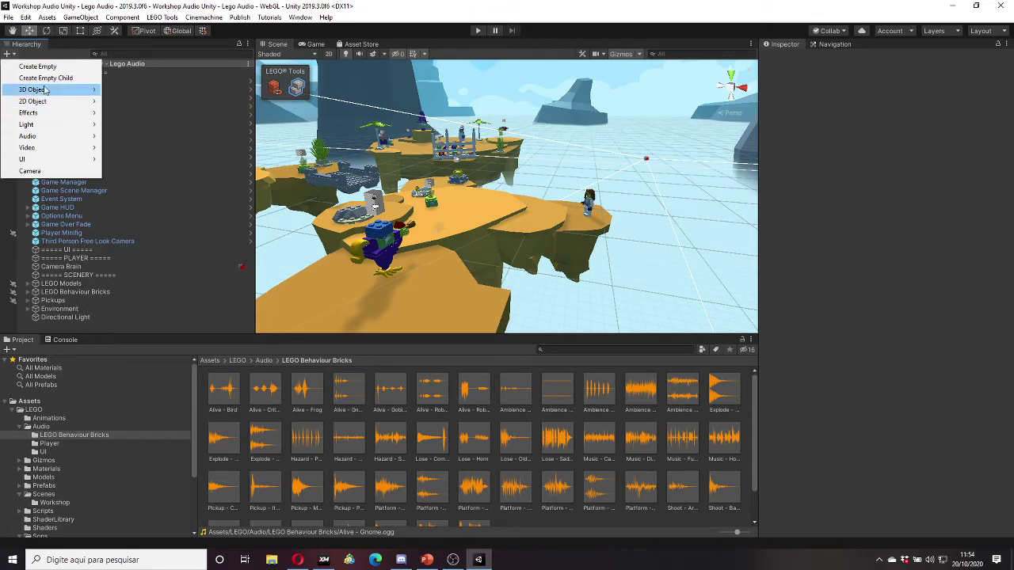
{"action": "mouse_move", "coordinate": [45, 90]}
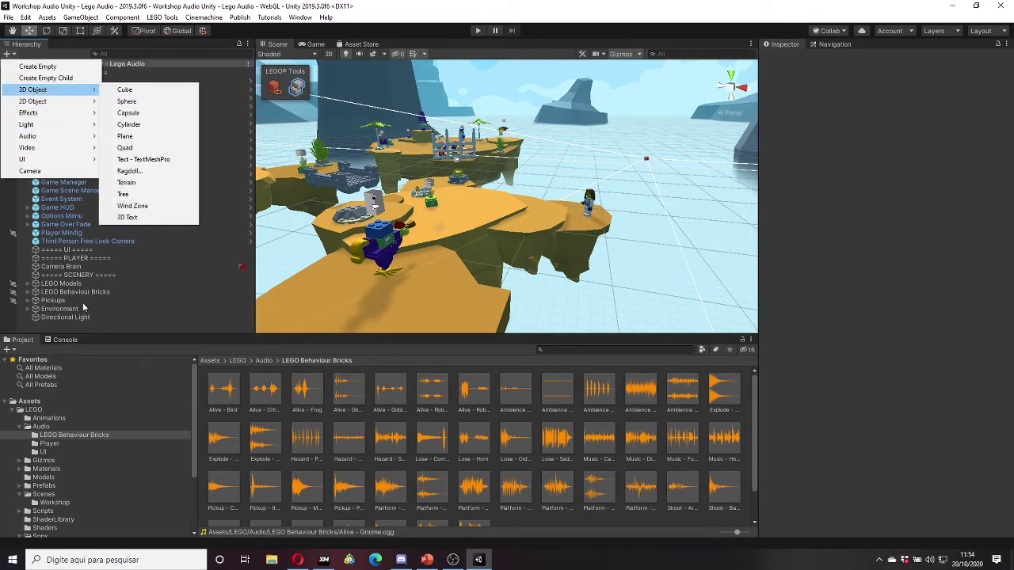
{"action": "right_click", "coordinate": [64, 320]}
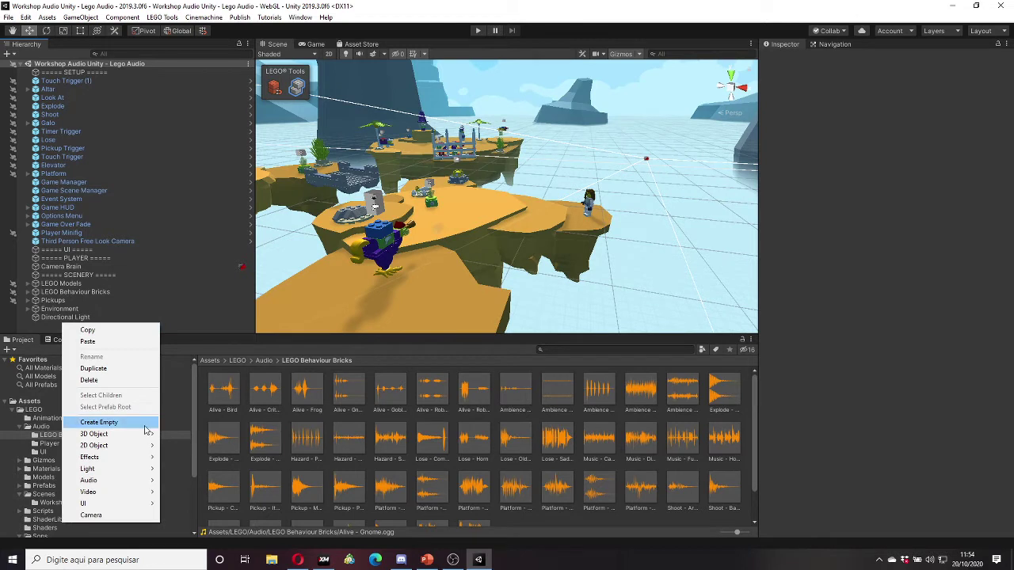
{"action": "left_click", "coordinate": [99, 422]}
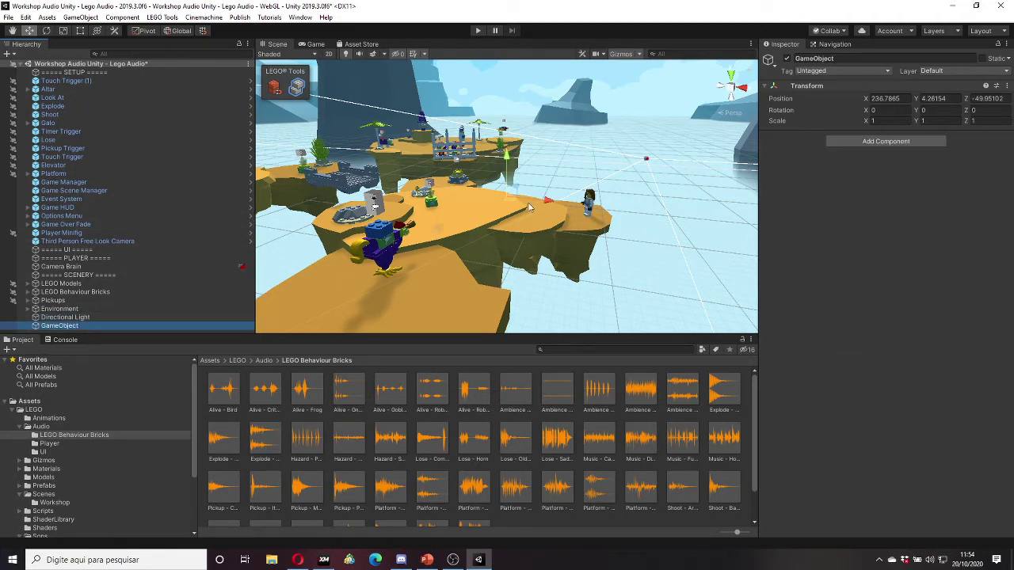
Step: Zoom and Alt-orbit the Scene view until the blue bird shows beside the empty GameObject
{"action": "scroll", "coordinate": [492, 226], "scroll_direction": "up", "scroll_amount": 3}
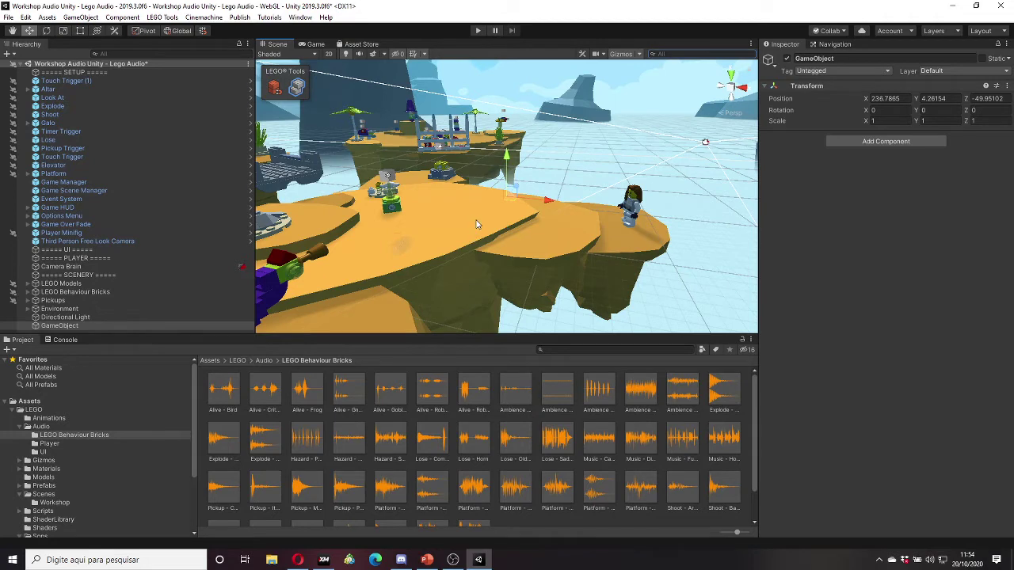
{"action": "key", "text": "q"}
{"action": "left_click_drag", "start_coordinate": [493, 202], "coordinate": [505, 199], "text": "alt"}
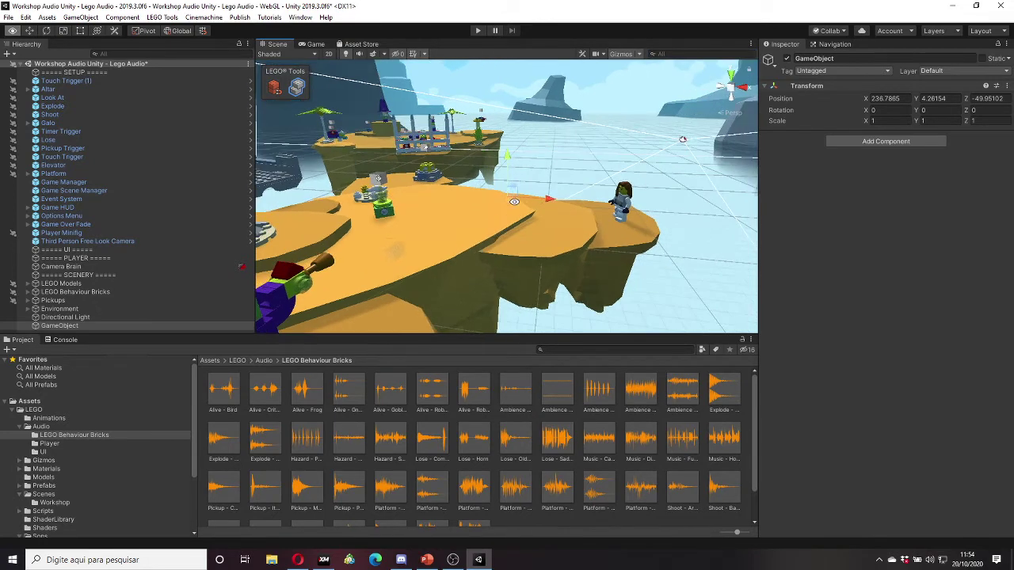
{"action": "key", "text": "w"}
{"action": "key", "text": "alt"}
{"action": "mouse_move", "coordinate": [480, 198]}
{"action": "left_mouse_down", "text": "alt"}
{"action": "mouse_move", "coordinate": [557, 196]}
{"action": "mouse_move", "coordinate": [429, 256]}
{"action": "mouse_move", "coordinate": [477, 245]}
{"action": "left_mouse_up", "text": "alt"}
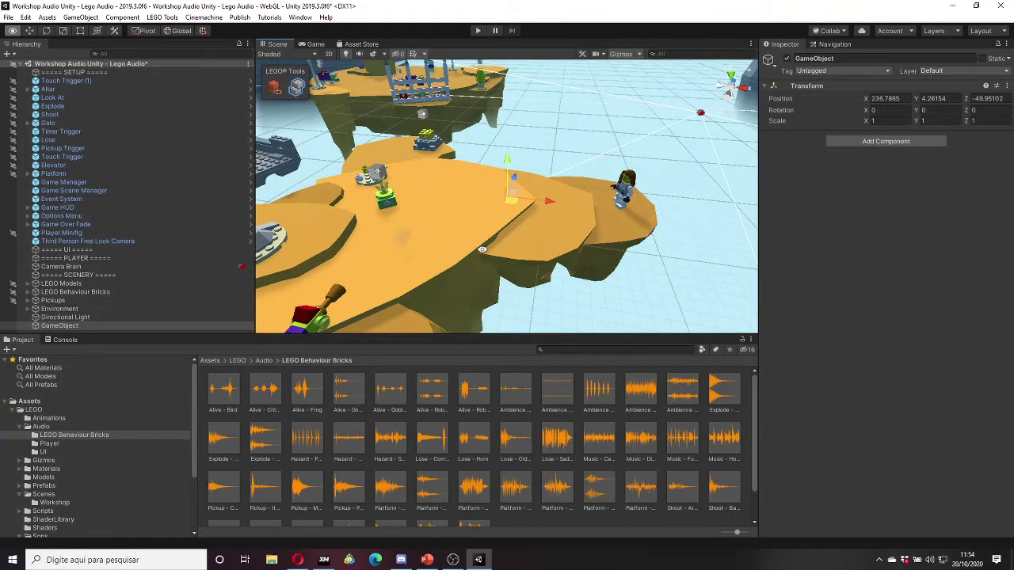
{"action": "mouse_move", "coordinate": [477, 245]}
{"action": "left_mouse_down", "text": "alt"}
{"action": "mouse_move", "coordinate": [519, 199]}
{"action": "mouse_move", "coordinate": [491, 143]}
{"action": "mouse_move", "coordinate": [439, 212]}
{"action": "mouse_move", "coordinate": [404, 218]}
{"action": "left_mouse_up", "text": "alt"}
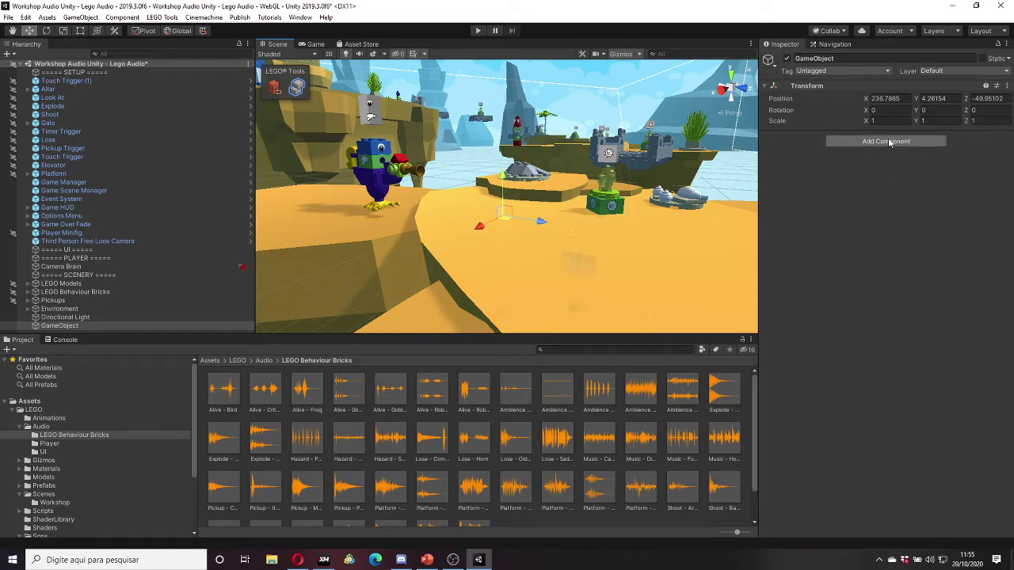
{"action": "left_click", "coordinate": [811, 87]}
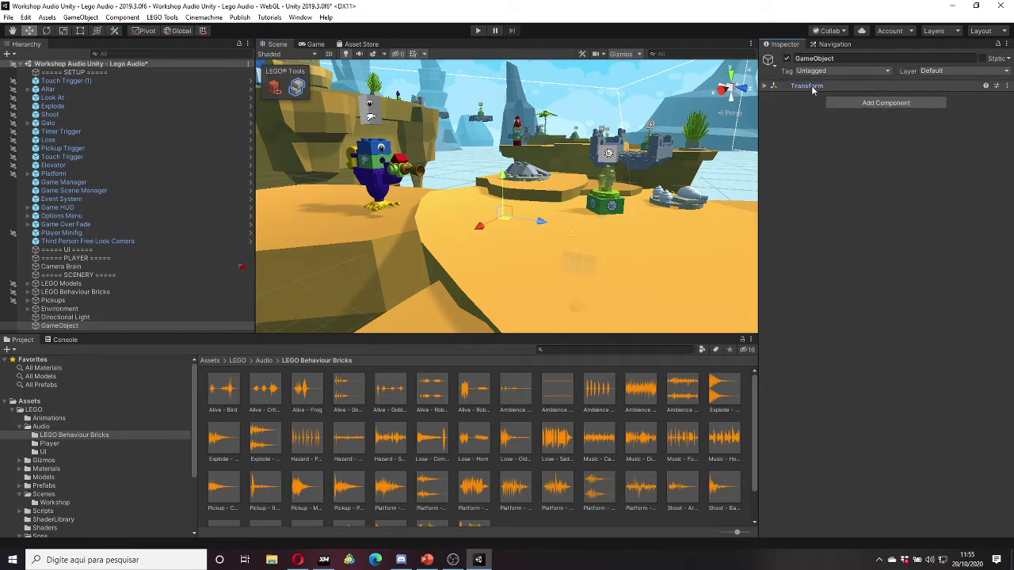
{"action": "left_click", "coordinate": [811, 88]}
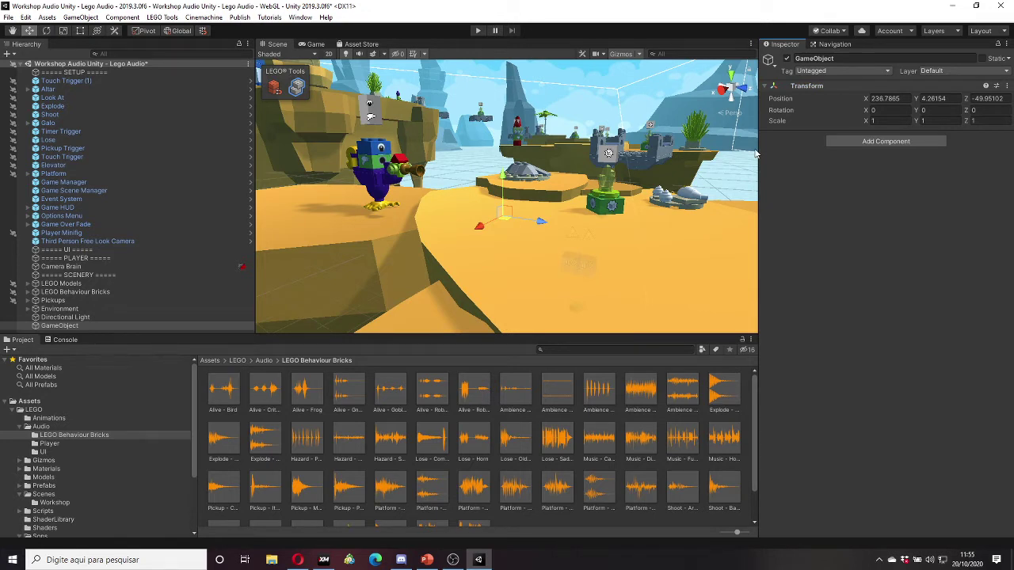
Step: Browse the Add Component list's Audio category, closing it without adding anything
{"action": "left_click", "coordinate": [924, 141]}
{"action": "left_click", "coordinate": [987, 159]}
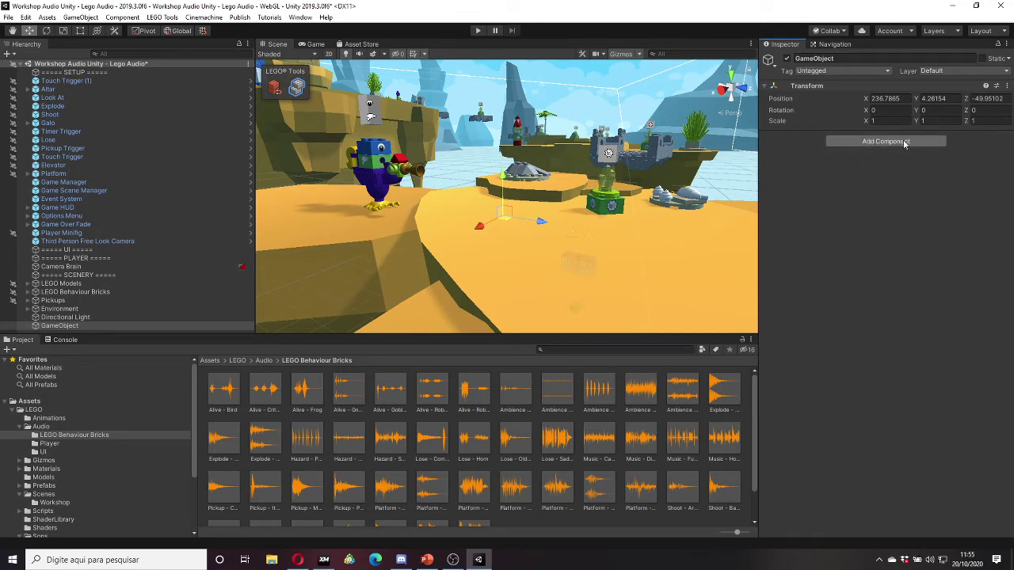
{"action": "left_click", "coordinate": [899, 142]}
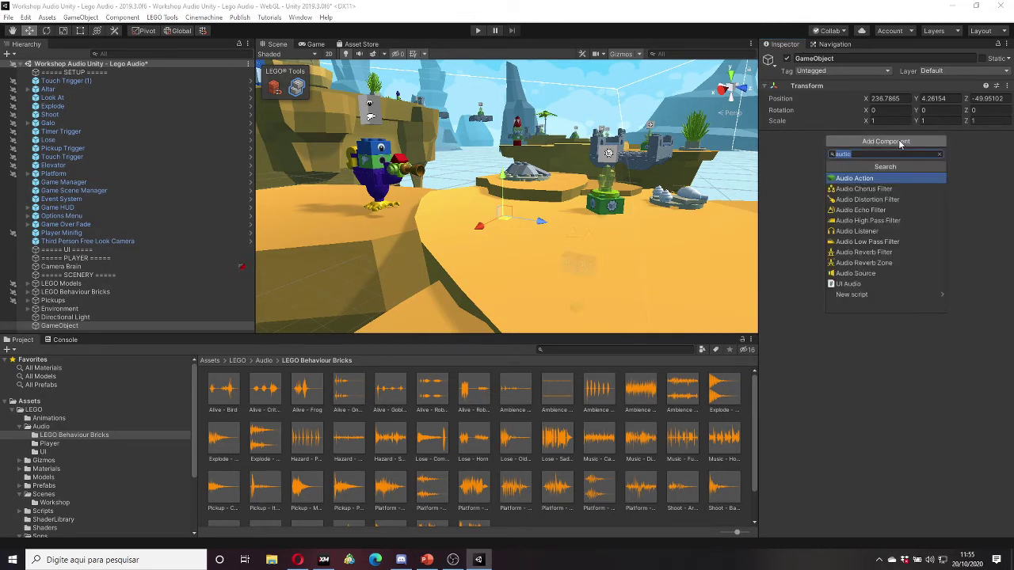
{"action": "key", "text": "BackSpace"}
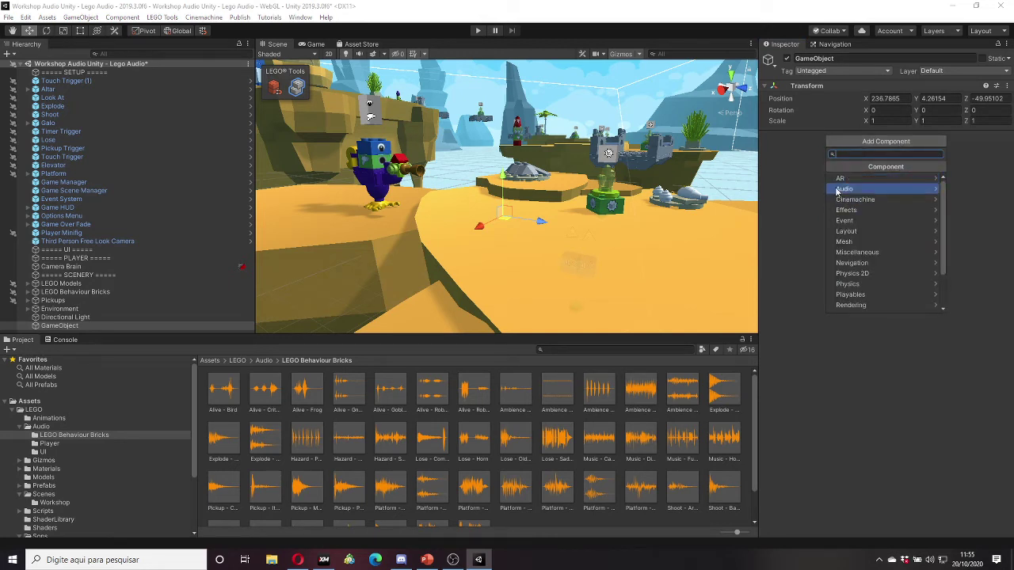
{"action": "scroll", "coordinate": [851, 305], "scroll_direction": "down", "scroll_amount": 2}
{"action": "scroll", "coordinate": [851, 301], "scroll_direction": "up", "scroll_amount": 2}
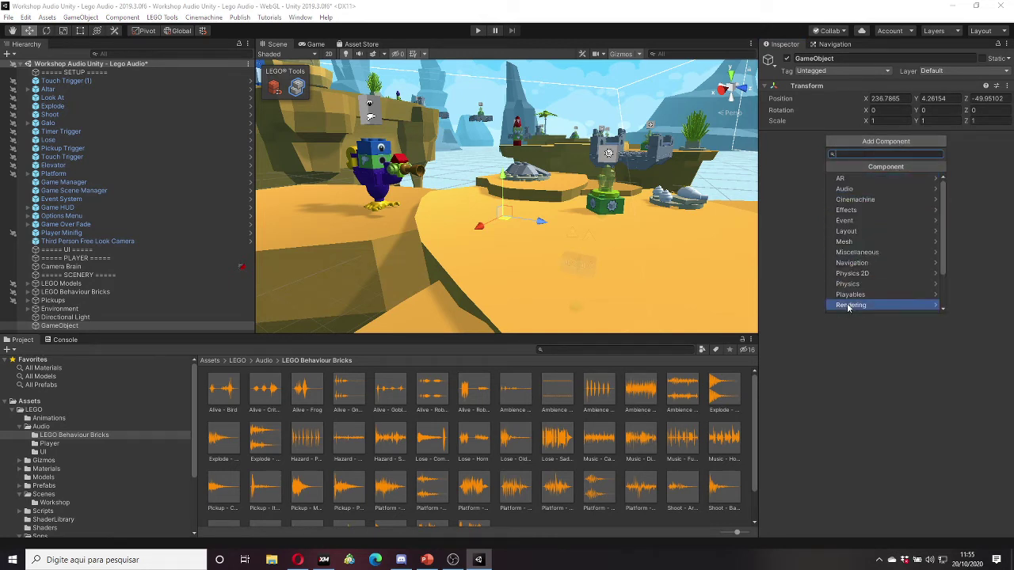
{"action": "left_click", "coordinate": [879, 190]}
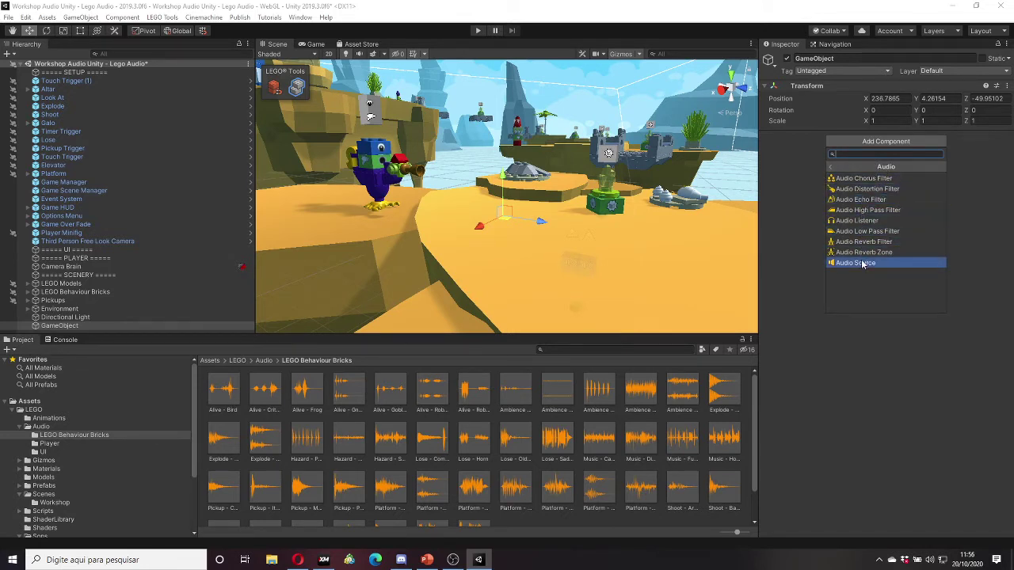
{"action": "left_click", "coordinate": [791, 167]}
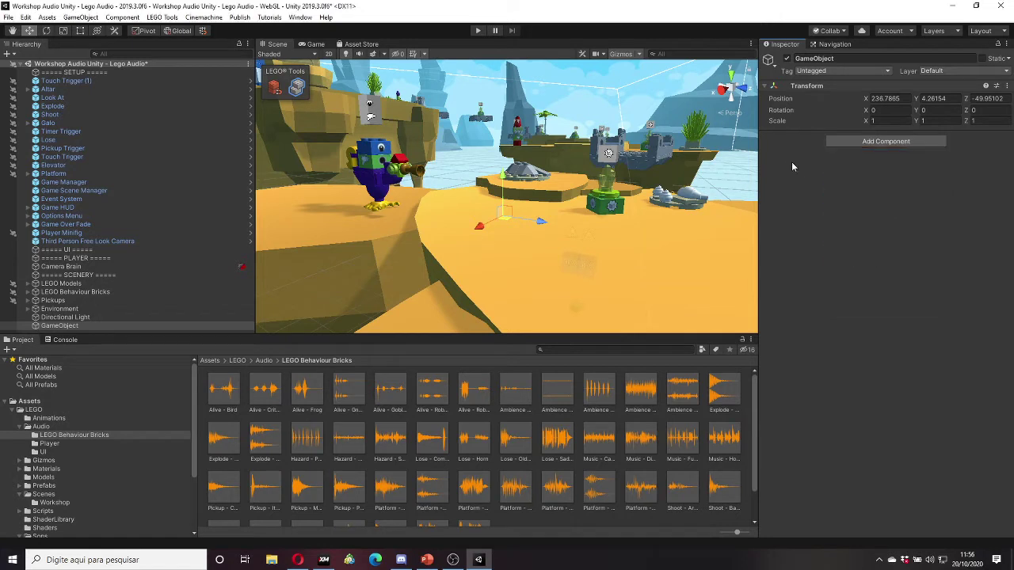
Step: Add an Audio Source component from the Audio category to the empty GameObject
{"action": "left_click", "coordinate": [871, 141]}
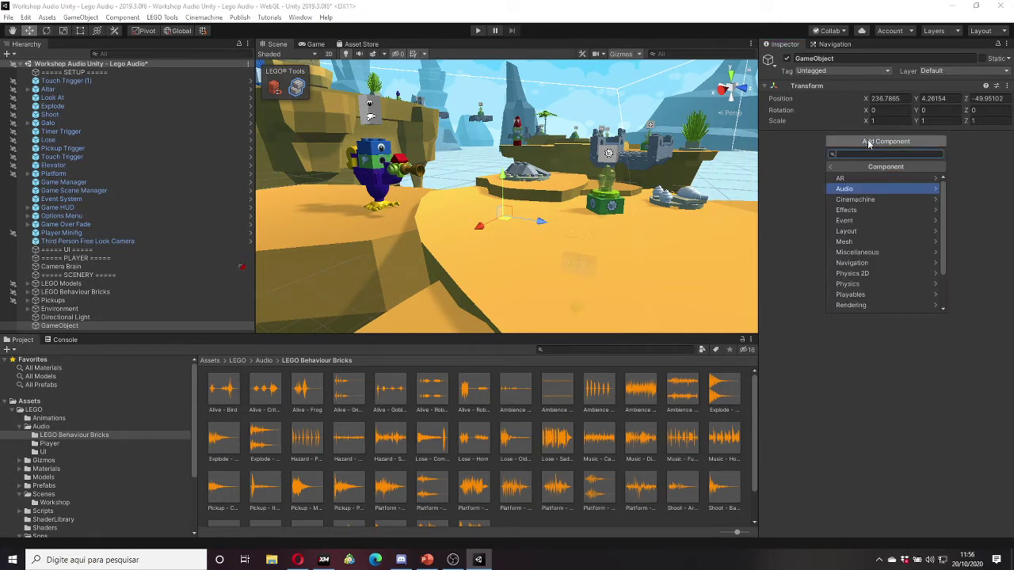
{"action": "type", "text": "audio"}
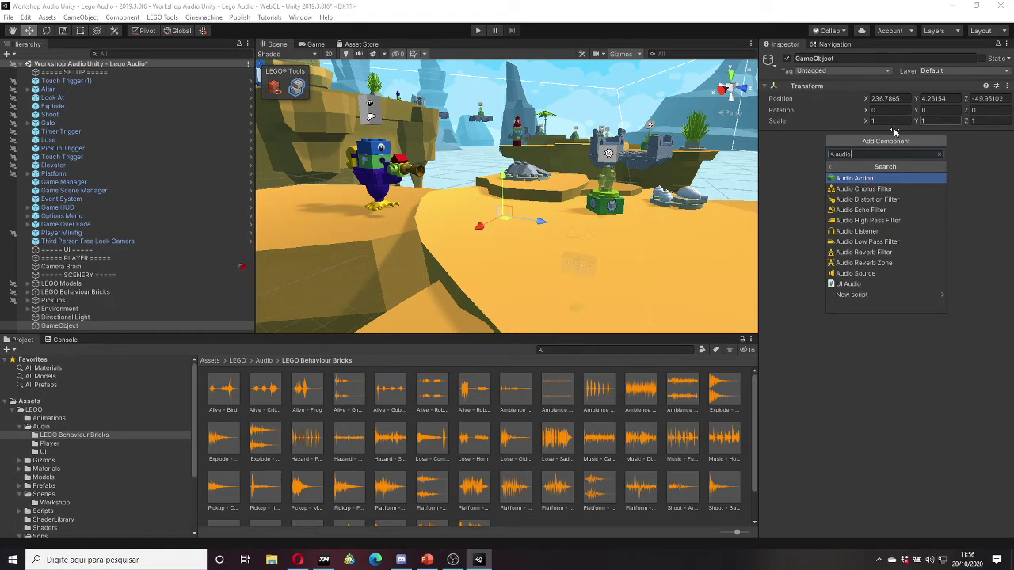
{"action": "key", "text": "BackSpace"}
{"action": "key", "text": "BackSpace"}
{"action": "key", "text": "BackSpace"}
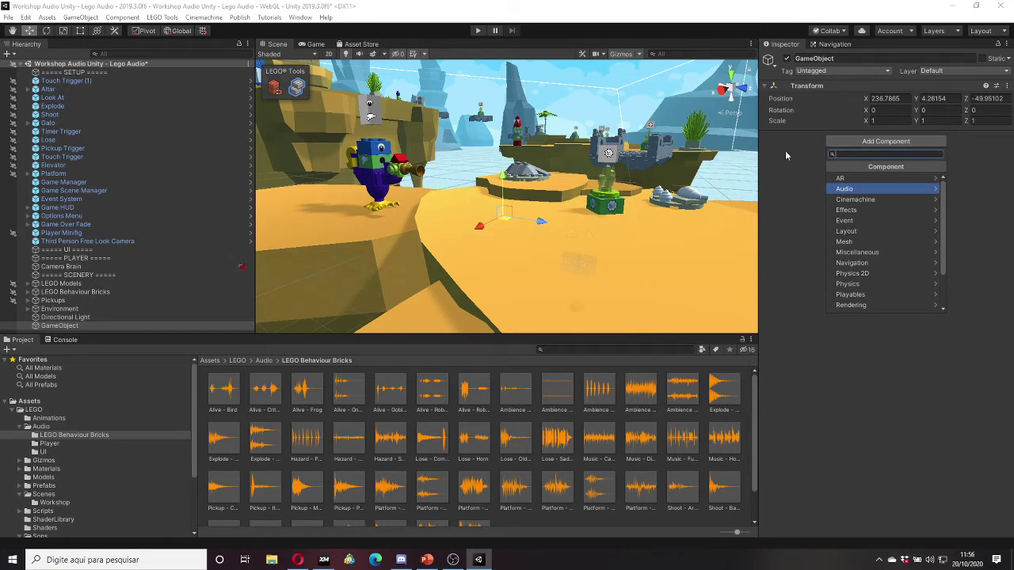
{"action": "left_click", "coordinate": [785, 155]}
{"action": "left_click", "coordinate": [883, 142]}
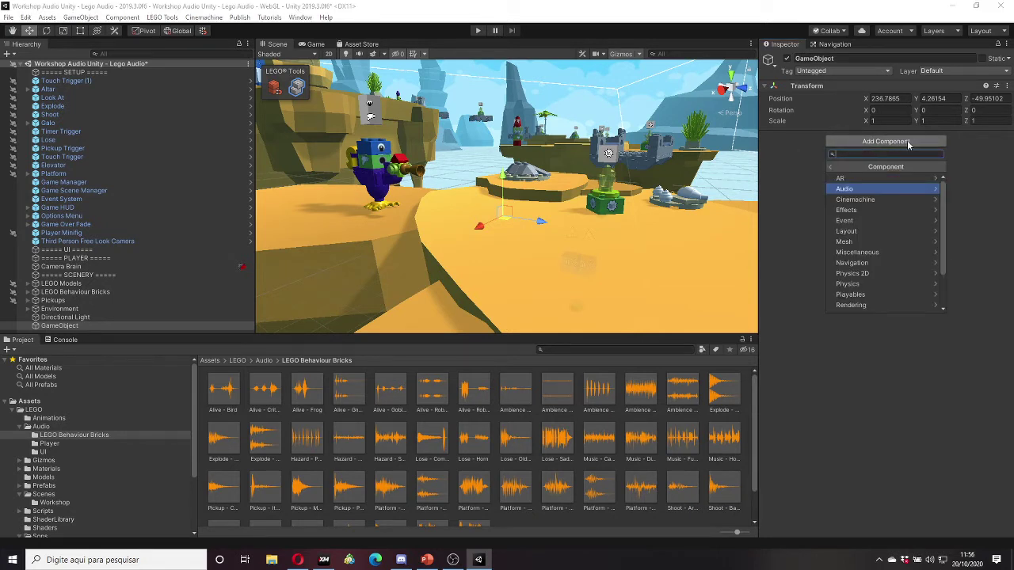
{"action": "left_click", "coordinate": [867, 191]}
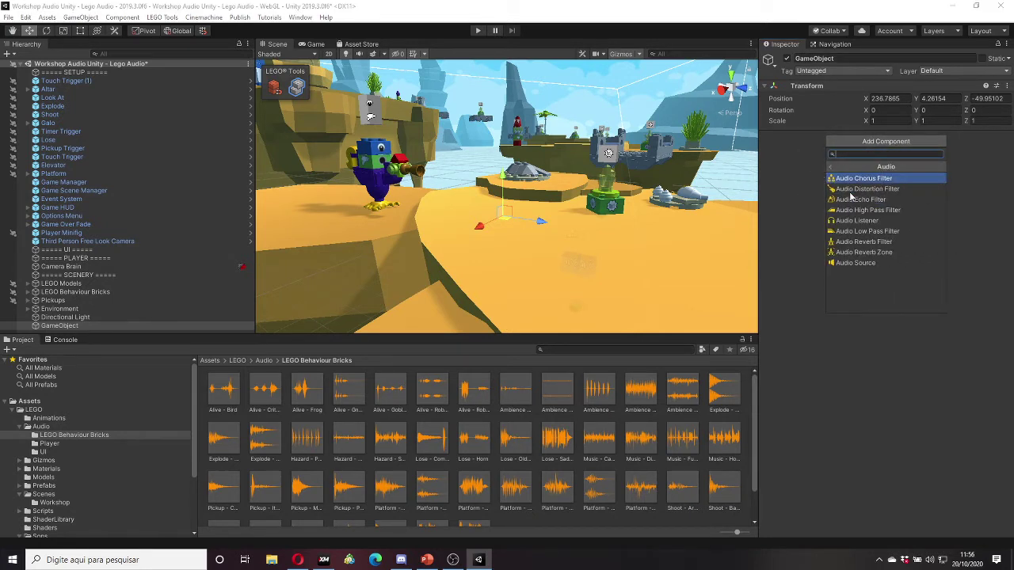
{"action": "left_click", "coordinate": [855, 264]}
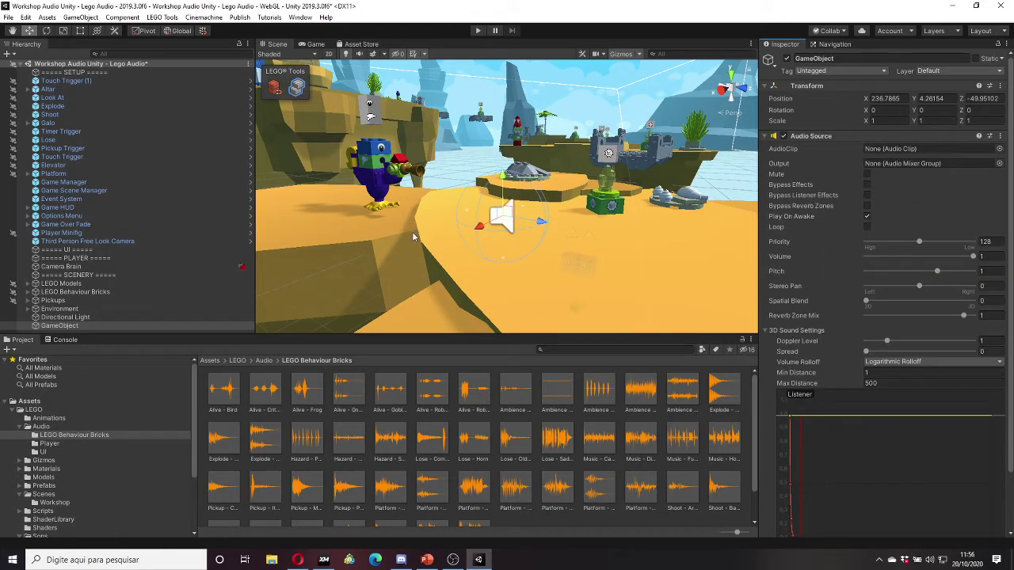
Step: Scroll through the new Audio Source's default settings and nudge the scene view around the bird
{"action": "scroll", "coordinate": [903, 230], "scroll_direction": "down", "scroll_amount": 3}
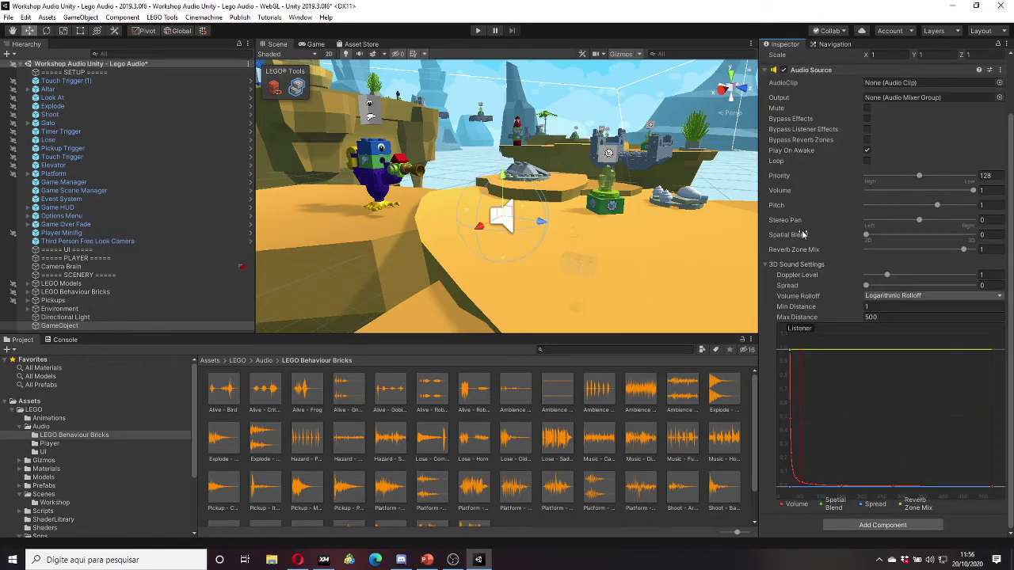
{"action": "scroll", "coordinate": [828, 119], "scroll_direction": "up", "scroll_amount": 3}
{"action": "scroll", "coordinate": [801, 276], "scroll_direction": "down", "scroll_amount": 3}
{"action": "scroll", "coordinate": [887, 230], "scroll_direction": "up", "scroll_amount": 3}
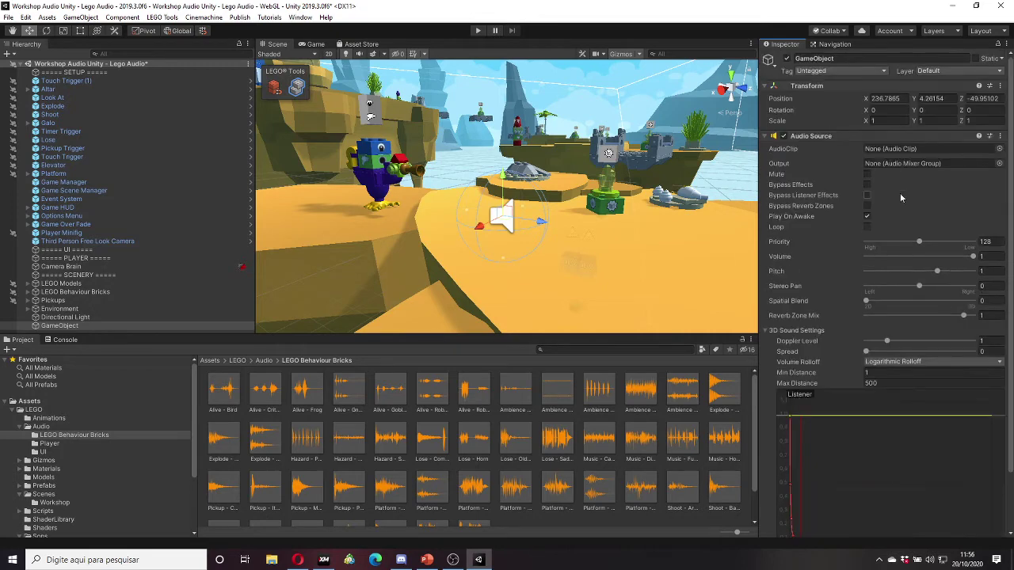
{"action": "scroll", "coordinate": [800, 222], "scroll_direction": "down", "scroll_amount": 3}
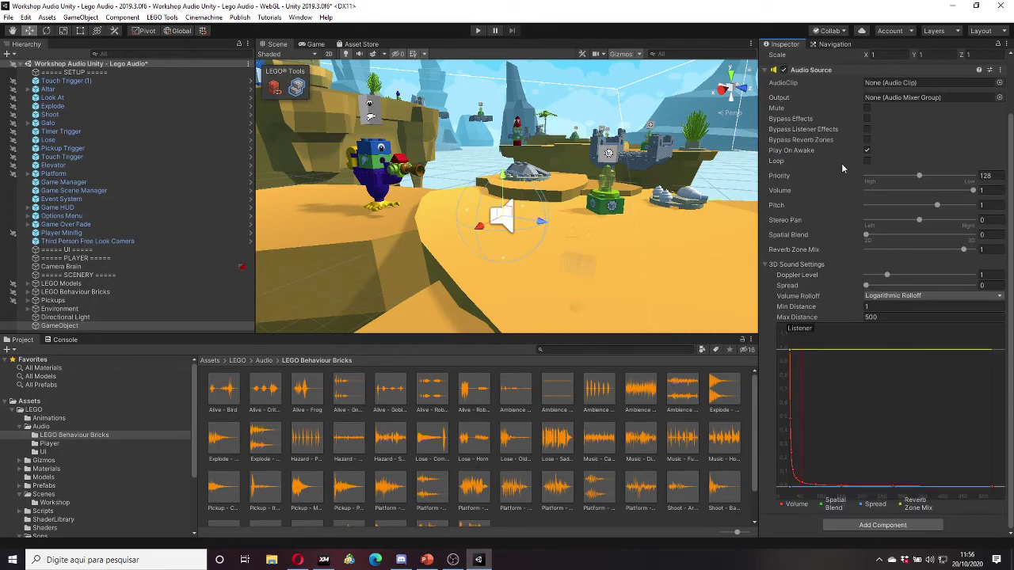
{"action": "scroll", "coordinate": [886, 226], "scroll_direction": "up", "scroll_amount": 3}
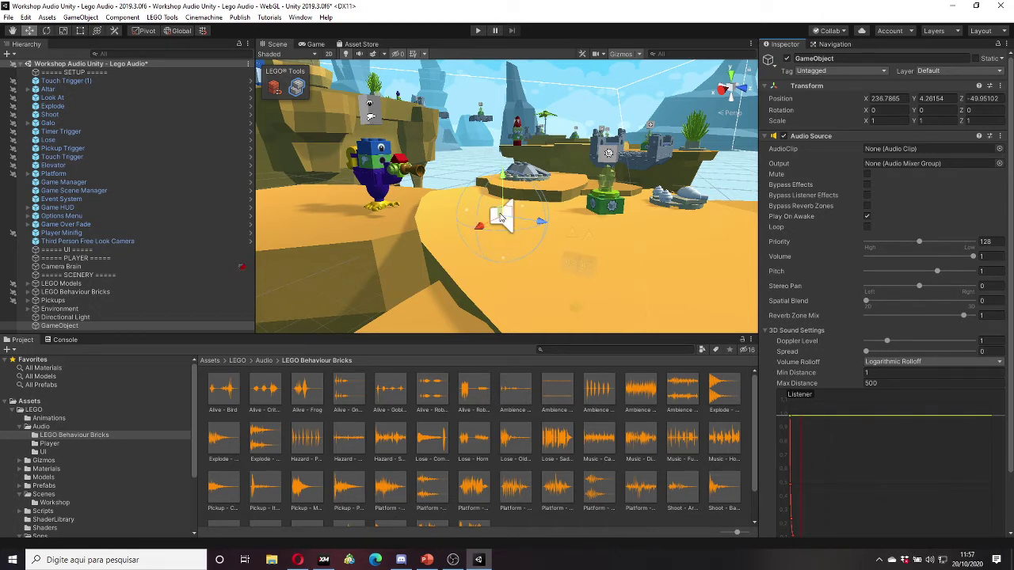
{"action": "middle_click_drag", "start_coordinate": [501, 218], "coordinate": [505, 213]}
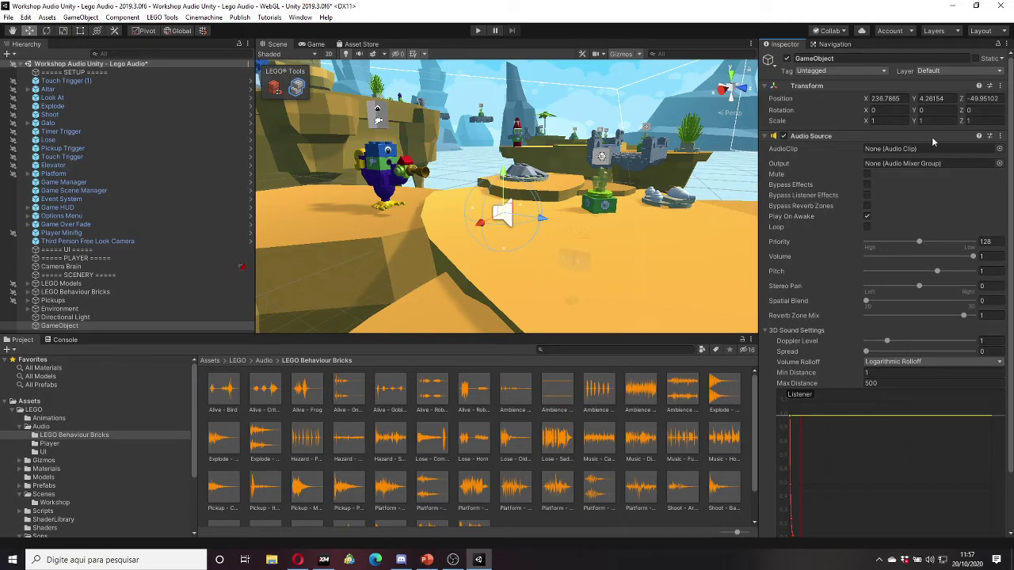
{"action": "scroll", "coordinate": [818, 224], "scroll_direction": "down", "scroll_amount": 2}
{"action": "scroll", "coordinate": [822, 212], "scroll_direction": "up", "scroll_amount": 2}
Step: Browse the Player, Gameplay, UI and Ambience sound folders in the Project tree
{"action": "left_click", "coordinate": [49, 443]}
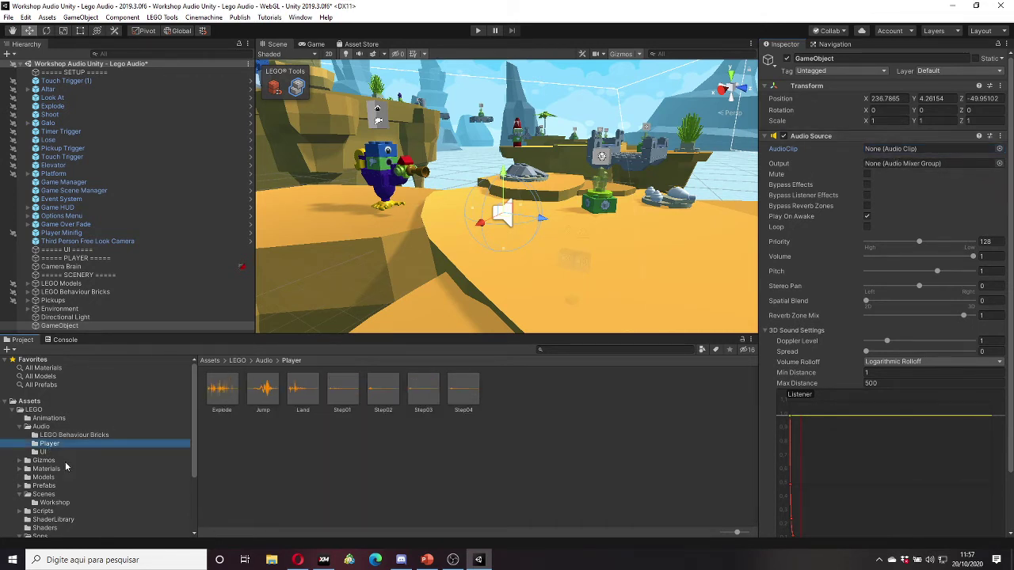
{"action": "scroll", "coordinate": [60, 503], "scroll_direction": "down", "scroll_amount": 3}
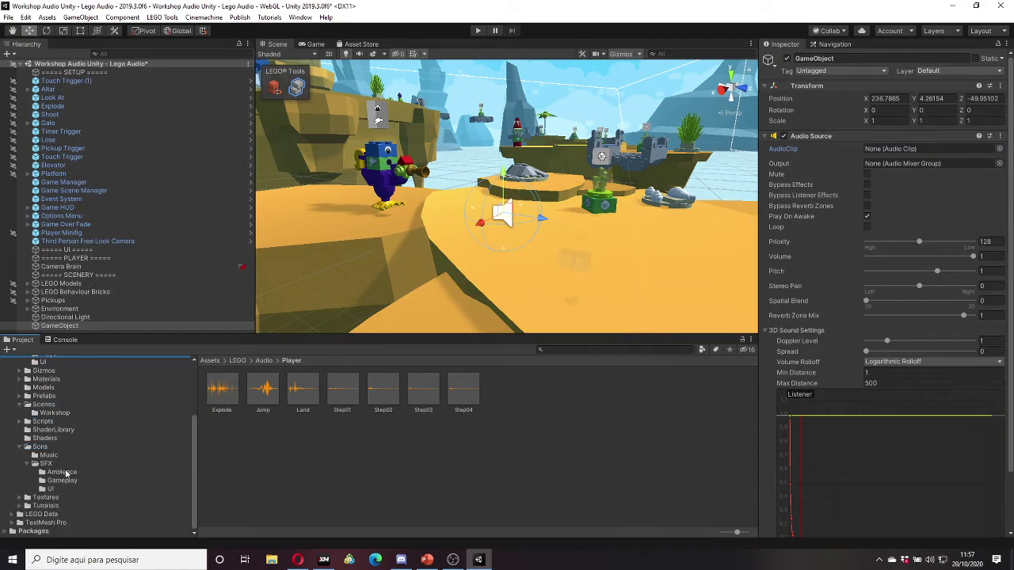
{"action": "left_click", "coordinate": [62, 481]}
{"action": "left_click", "coordinate": [62, 488]}
{"action": "left_click", "coordinate": [65, 480]}
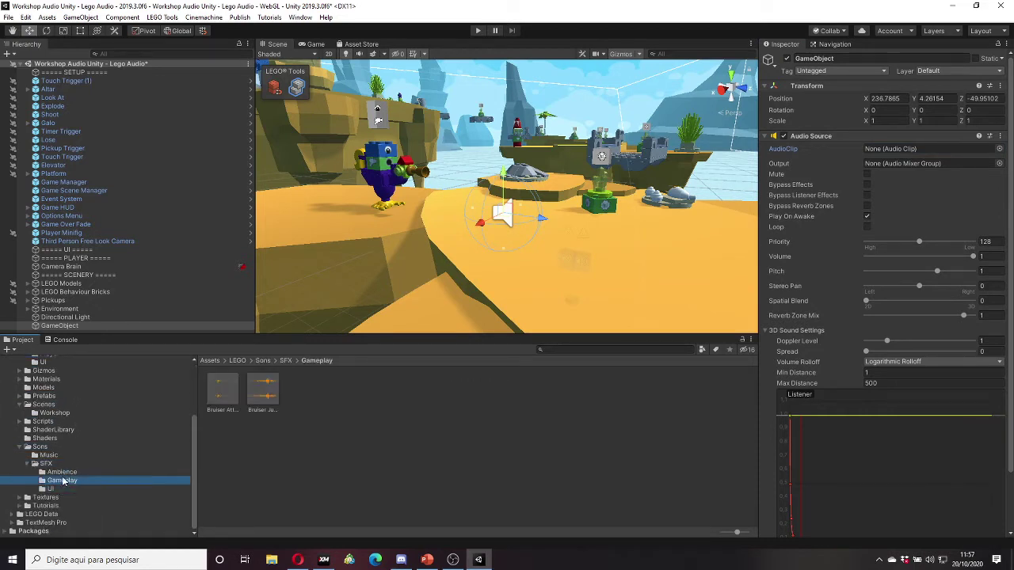
{"action": "left_click", "coordinate": [68, 472]}
{"action": "left_click", "coordinate": [76, 480]}
{"action": "scroll", "coordinate": [67, 459], "scroll_direction": "up", "scroll_amount": 3}
Step: Check the Player, UI and Audio folders, ending back on the LEGO Behaviour Bricks sounds
{"action": "left_click", "coordinate": [67, 436]}
{"action": "left_click", "coordinate": [67, 444]}
{"action": "left_click", "coordinate": [51, 452]}
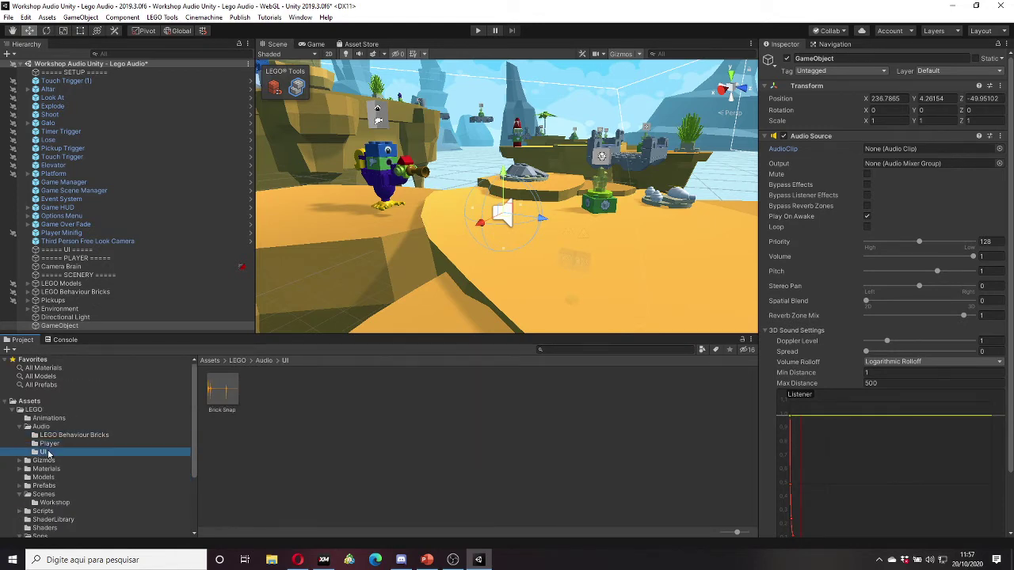
{"action": "left_click", "coordinate": [54, 437]}
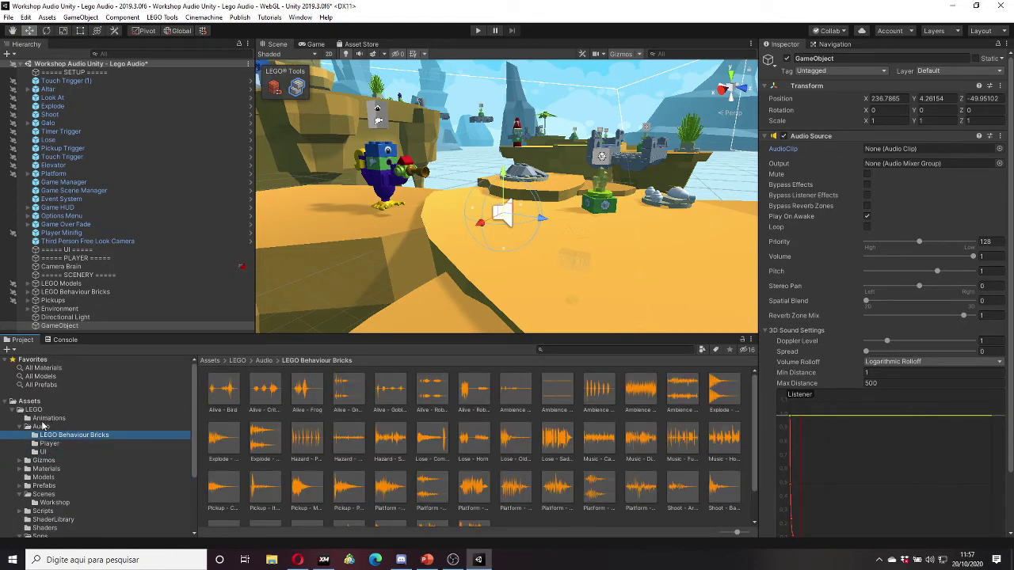
{"action": "left_click", "coordinate": [48, 426]}
{"action": "left_click", "coordinate": [57, 436]}
Step: Look through the Audio Source's AudioClip picker list, then close it without choosing
{"action": "left_click", "coordinate": [1000, 149]}
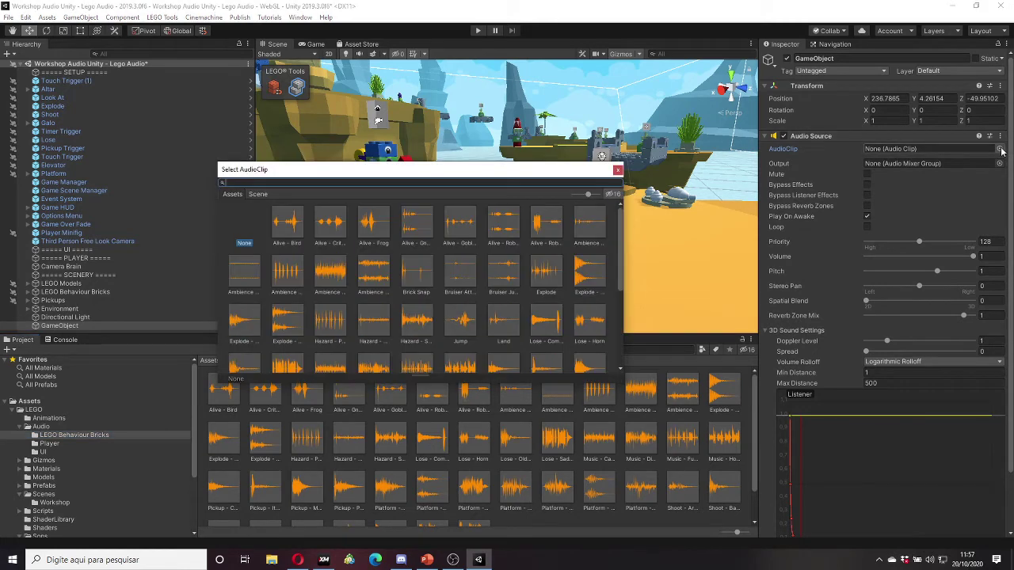
{"action": "scroll", "coordinate": [398, 238], "scroll_direction": "down", "scroll_amount": 5}
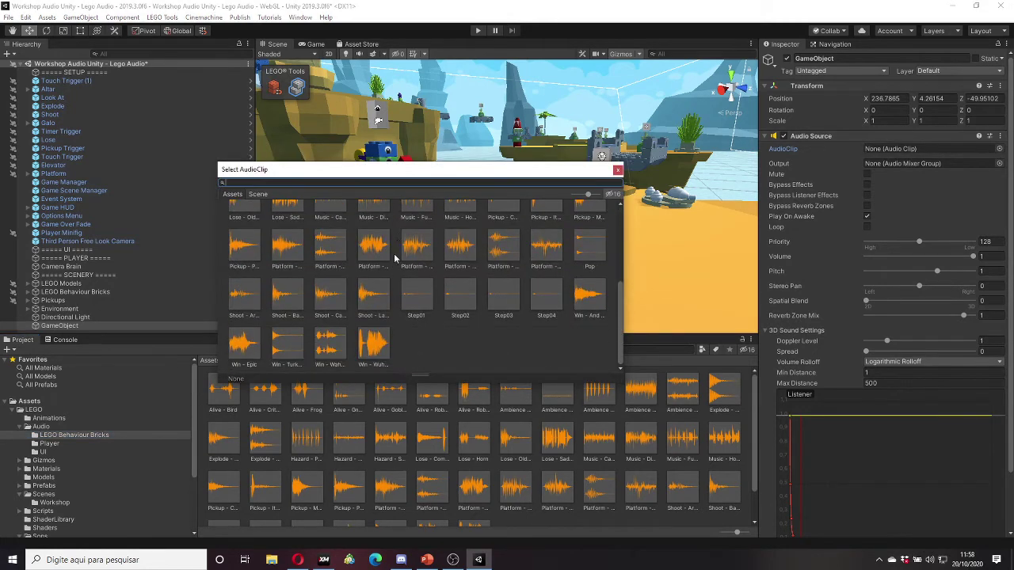
{"action": "scroll", "coordinate": [374, 321], "scroll_direction": "up", "scroll_amount": 5}
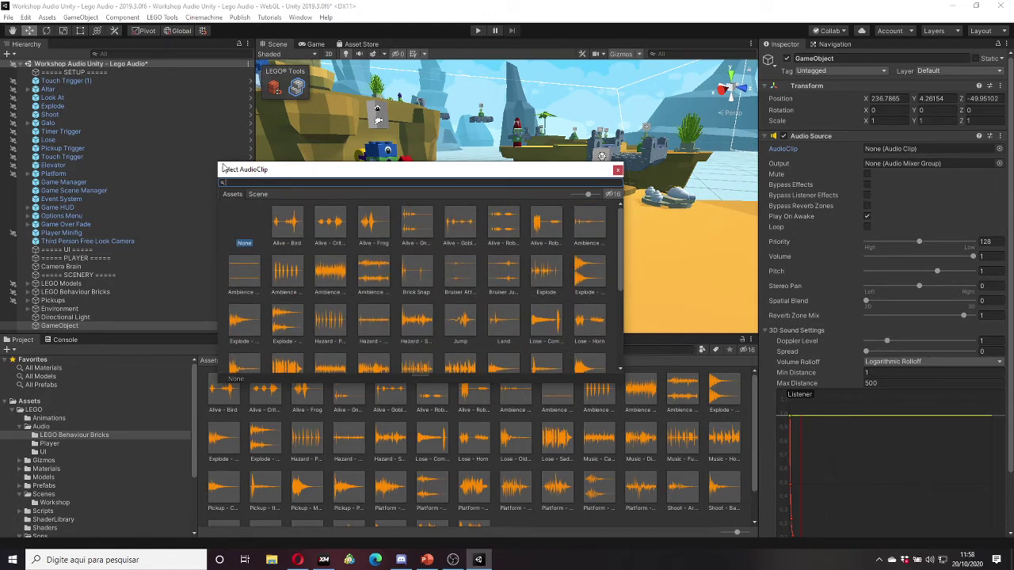
{"action": "scroll", "coordinate": [386, 277], "scroll_direction": "down", "scroll_amount": 5}
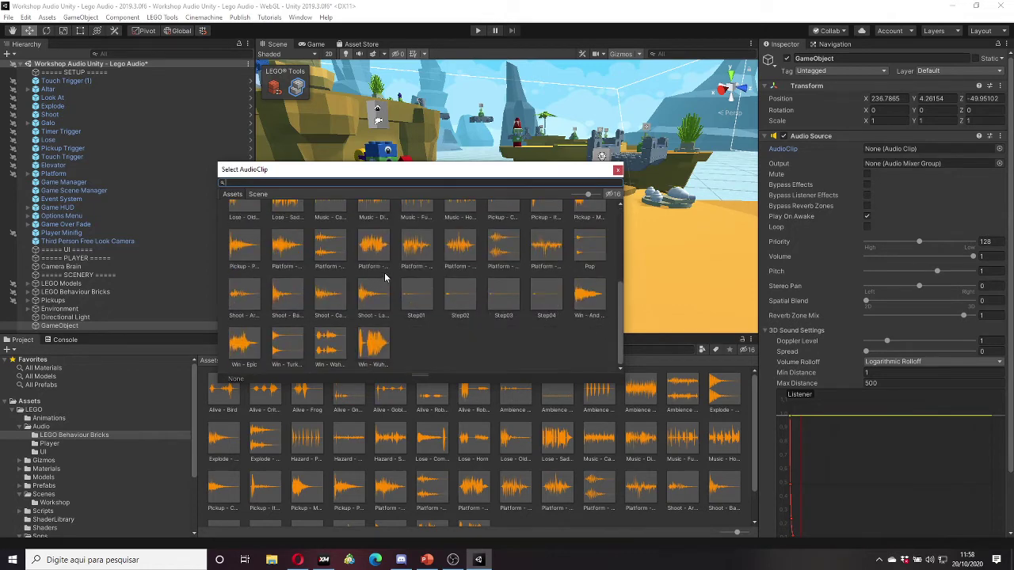
{"action": "scroll", "coordinate": [346, 262], "scroll_direction": "up", "scroll_amount": 5}
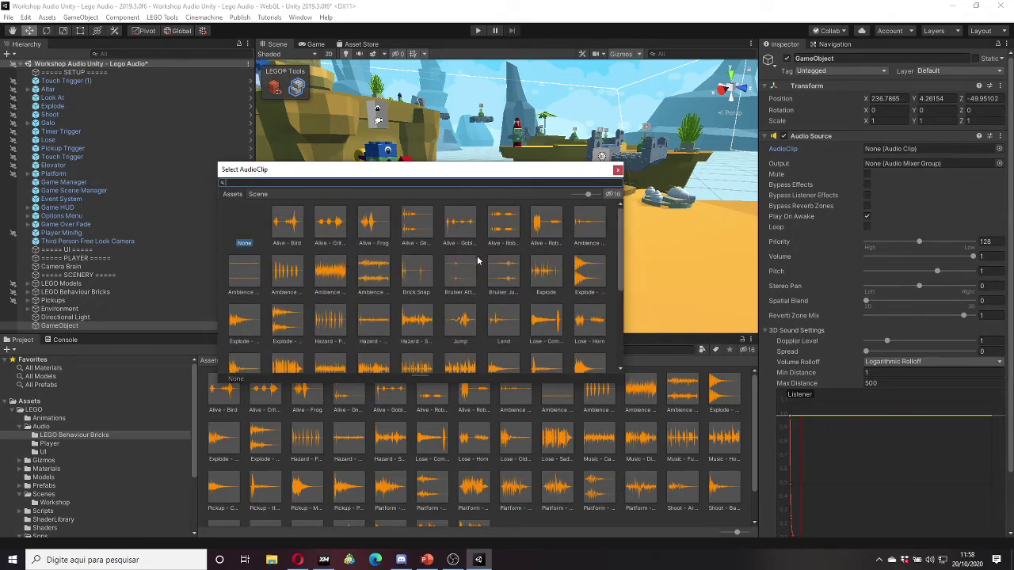
{"action": "scroll", "coordinate": [479, 265], "scroll_direction": "down", "scroll_amount": 5}
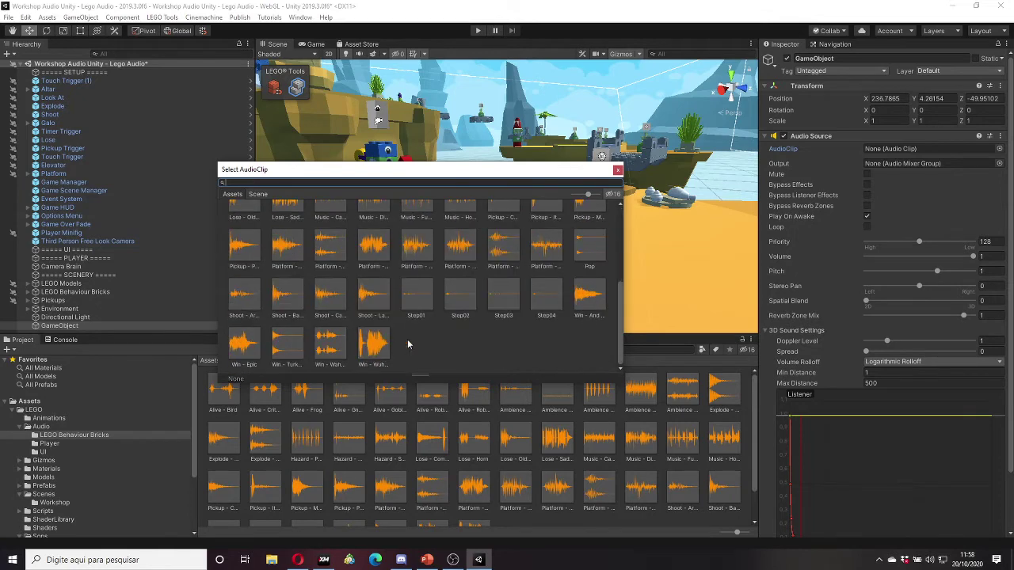
{"action": "left_click", "coordinate": [618, 172]}
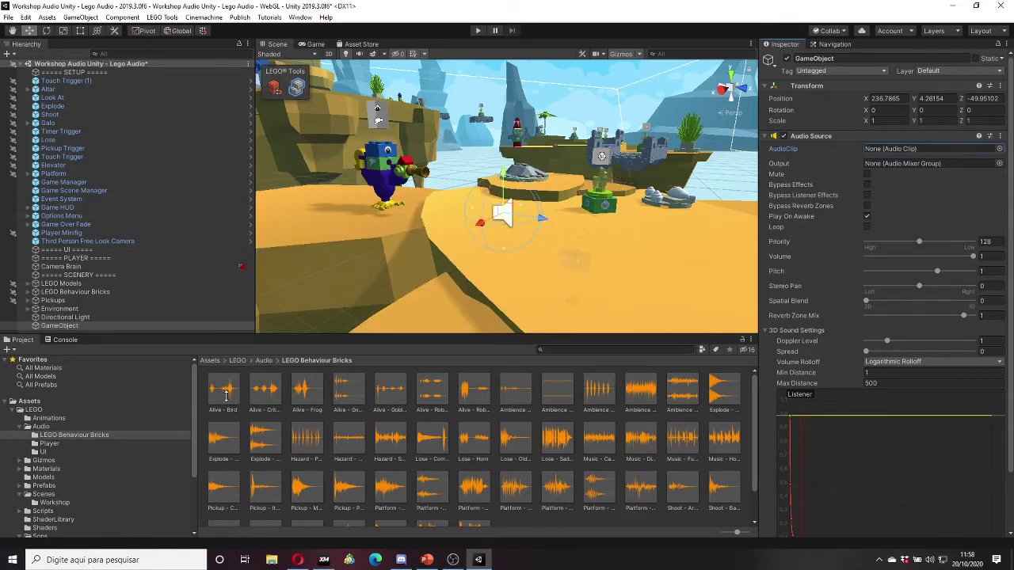
Step: Assign Alive - Bird from the LEGO Behaviour Bricks sounds to the Audio Source's AudioClip
{"action": "left_click", "coordinate": [47, 444]}
{"action": "left_click", "coordinate": [44, 452]}
{"action": "left_click", "coordinate": [56, 435]}
{"action": "left_click_drag", "start_coordinate": [718, 267], "coordinate": [887, 155]}
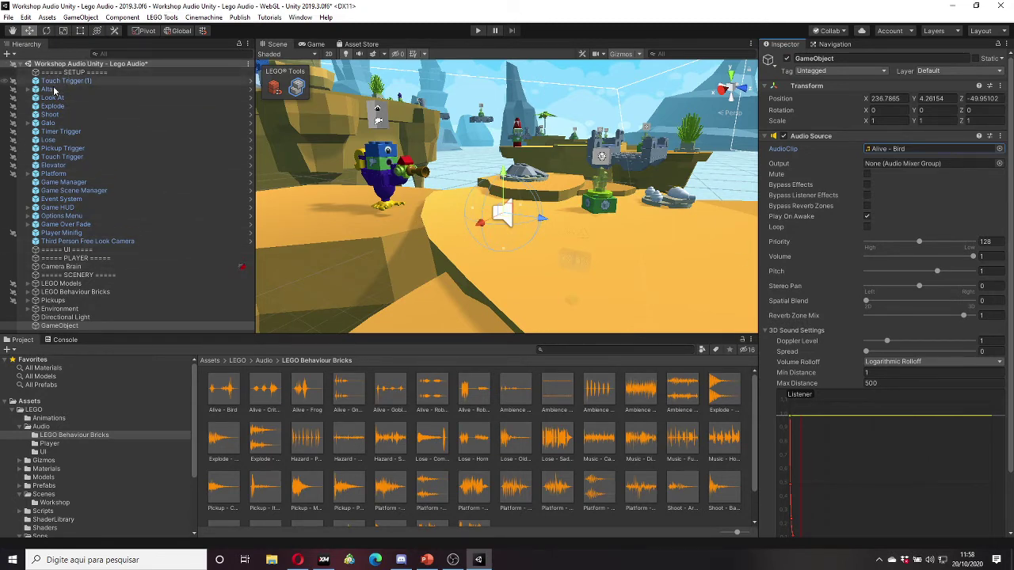
{"action": "scroll", "coordinate": [547, 269], "scroll_direction": "down", "scroll_amount": 3}
{"action": "scroll", "coordinate": [545, 267], "scroll_direction": "down", "scroll_amount": 4}
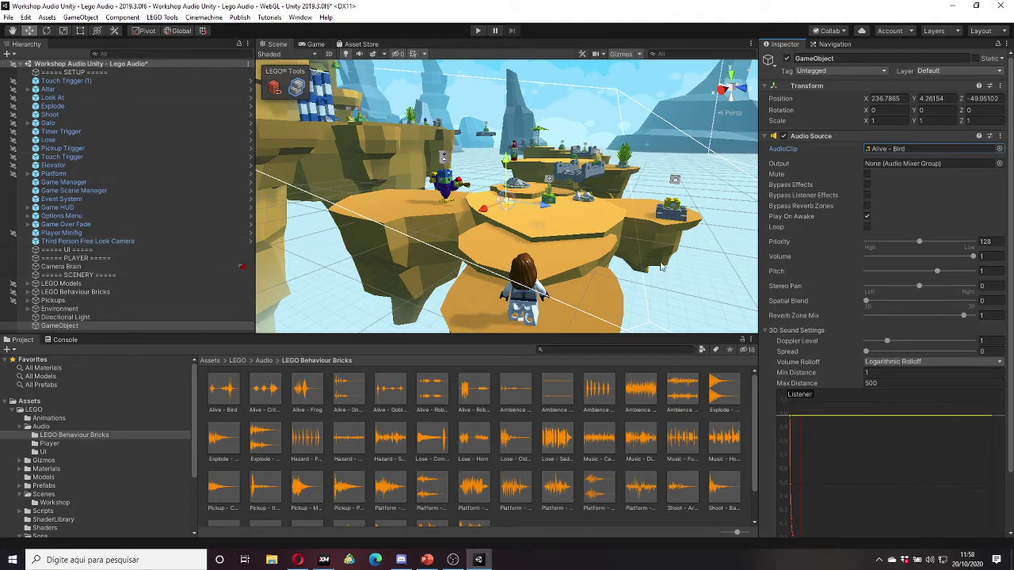
{"action": "scroll", "coordinate": [490, 192], "scroll_direction": "up", "scroll_amount": 3}
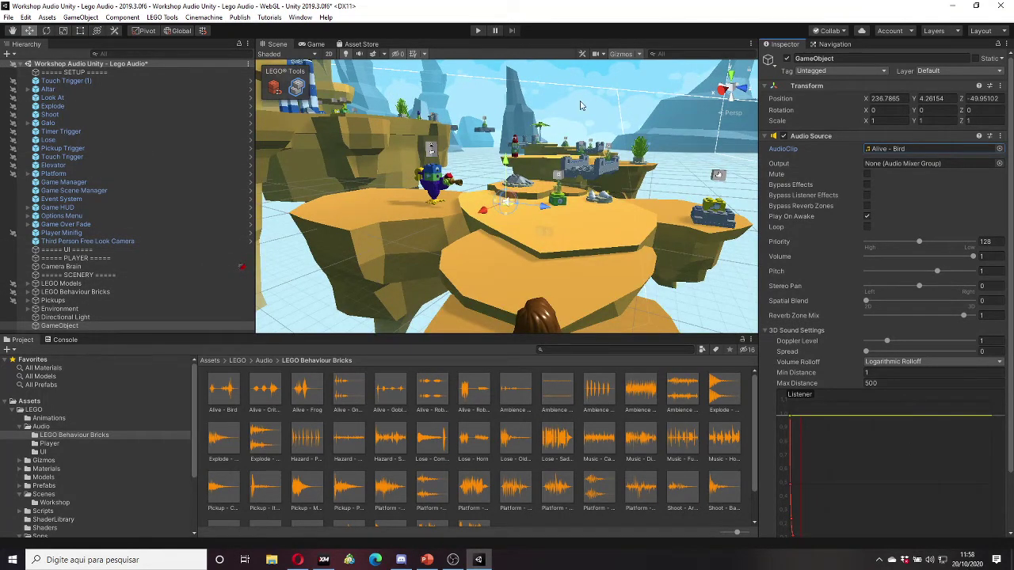
{"action": "scroll", "coordinate": [530, 190], "scroll_direction": "up", "scroll_amount": 4}
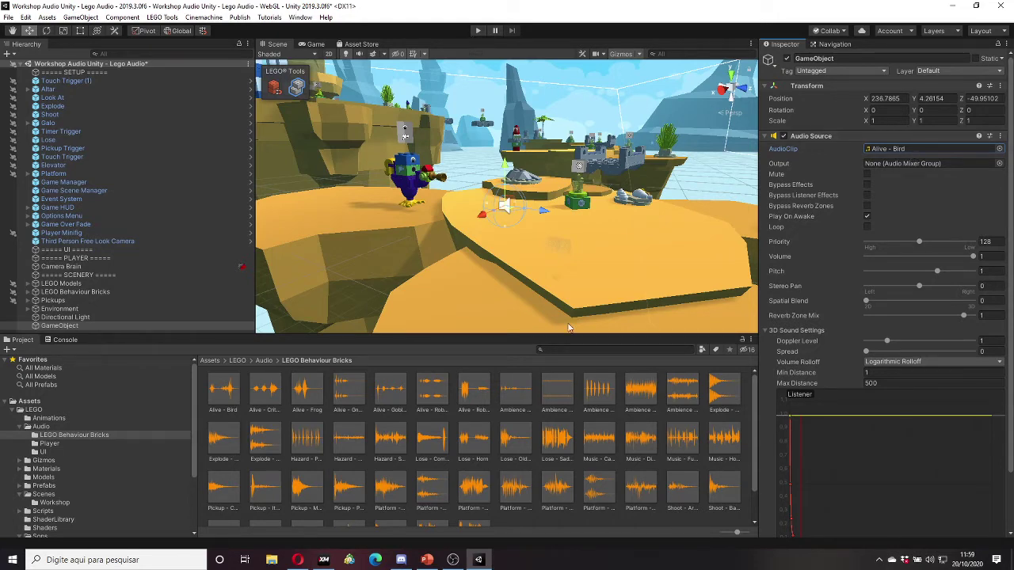
Step: Preview the Alive - Bird clip twice, then run the Workshop level in Play mode
{"action": "double_click", "coordinate": [911, 148]}
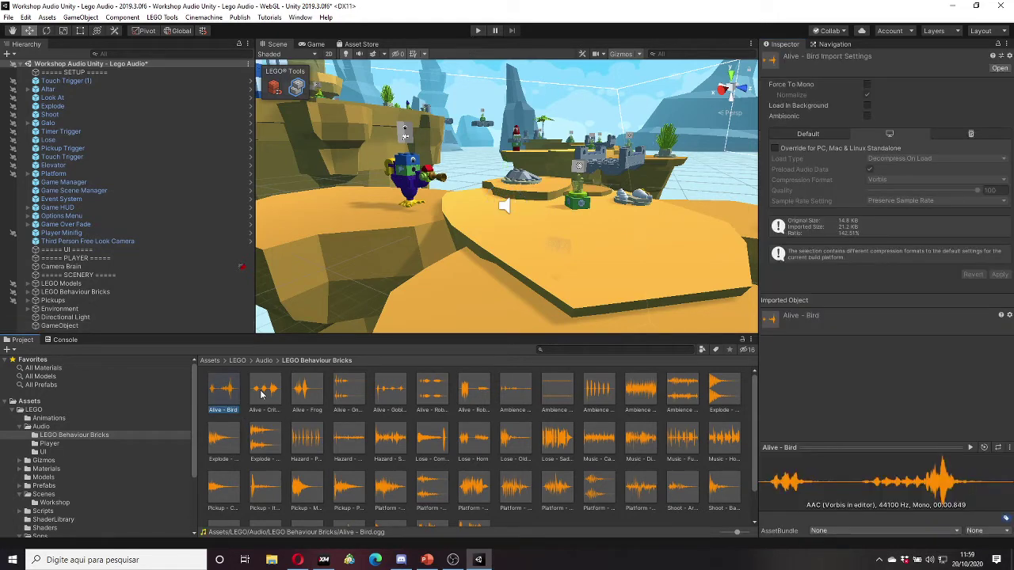
{"action": "left_click", "coordinate": [971, 447]}
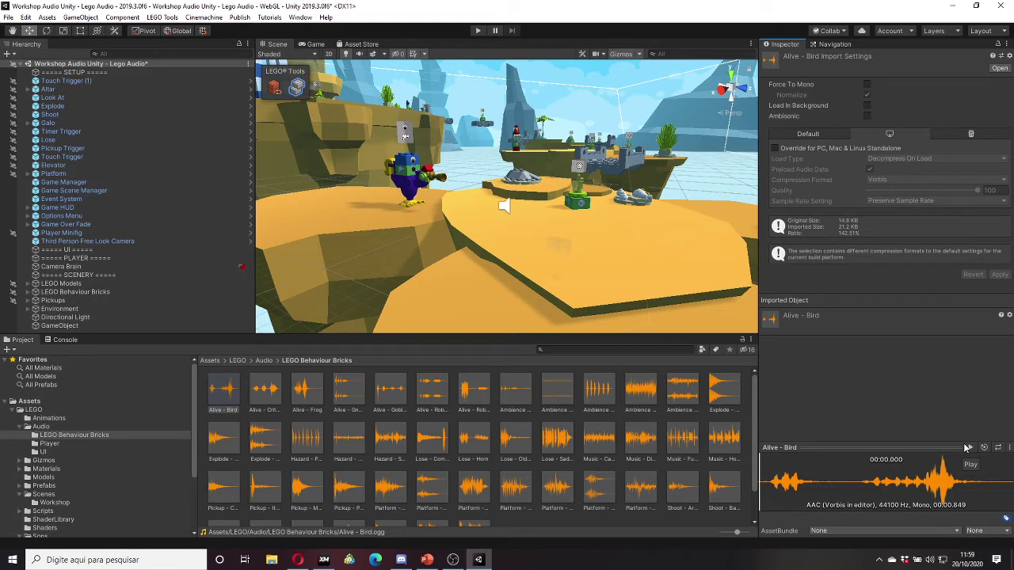
{"action": "left_click", "coordinate": [968, 448]}
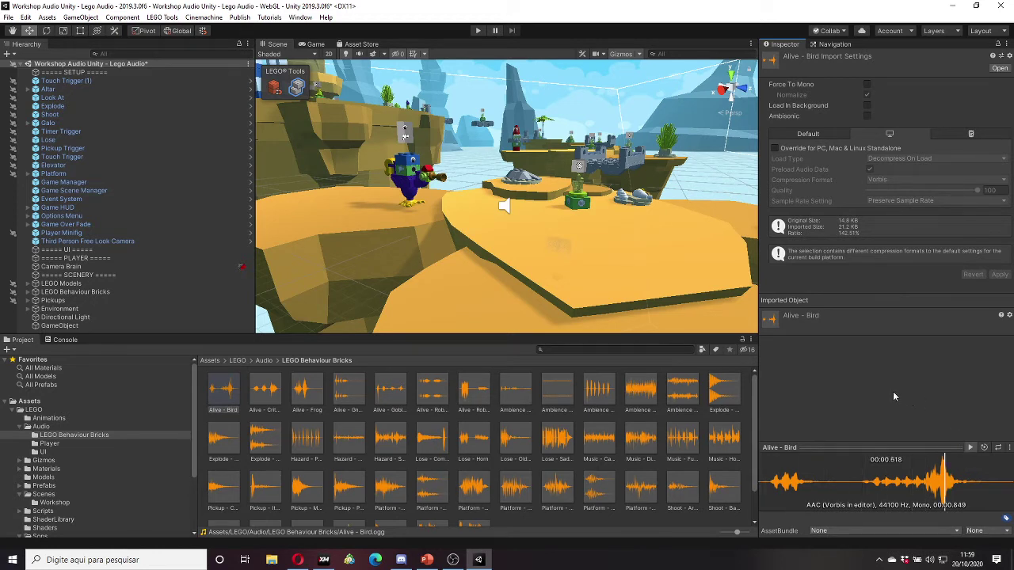
{"action": "left_click", "coordinate": [476, 30]}
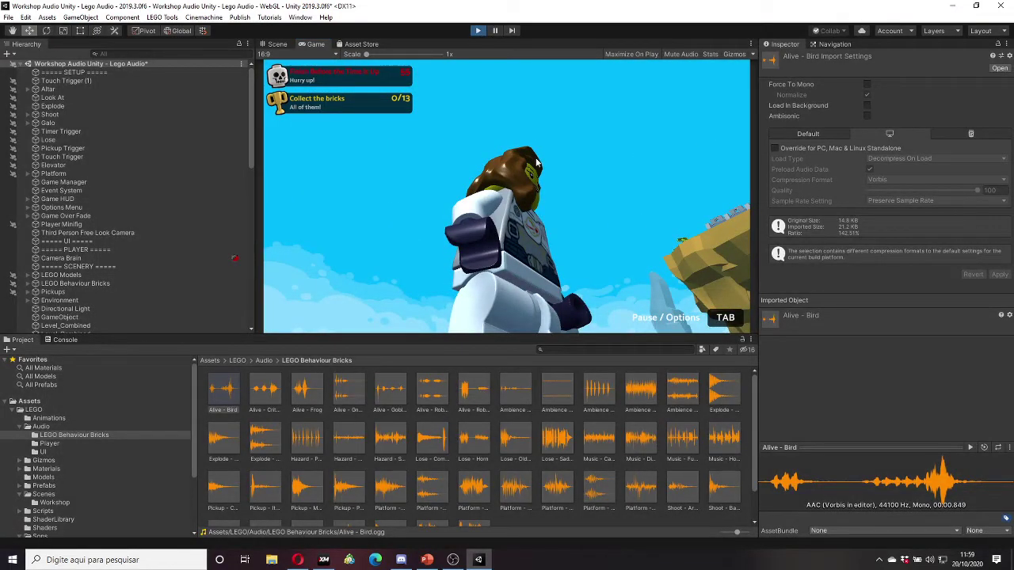
Step: Exit Play mode, sample the Alive - Frog and Hazard - Smoulder clips, and reselect the GameObject
{"action": "key", "text": "ctrl+p"}
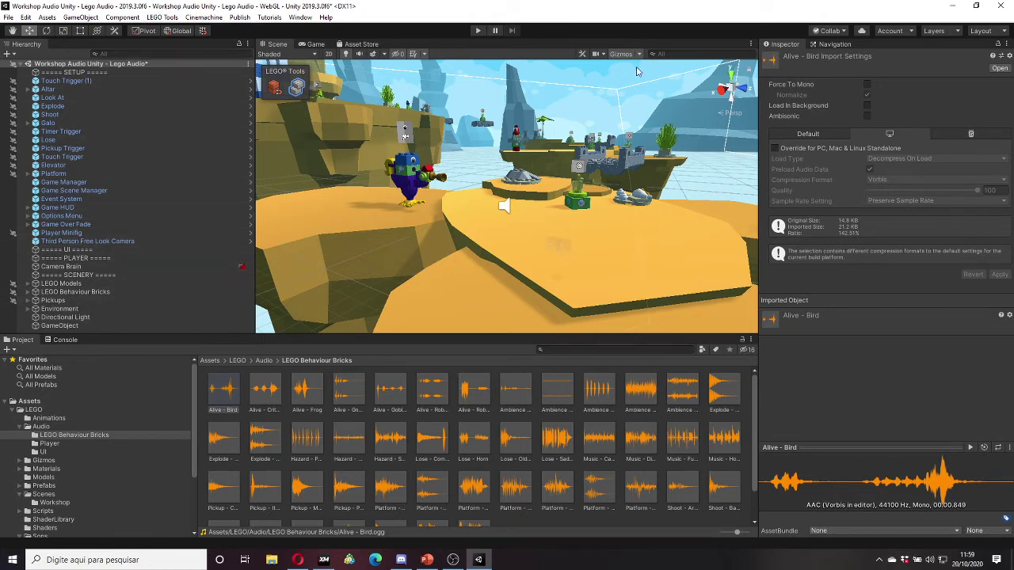
{"action": "left_click", "coordinate": [307, 390]}
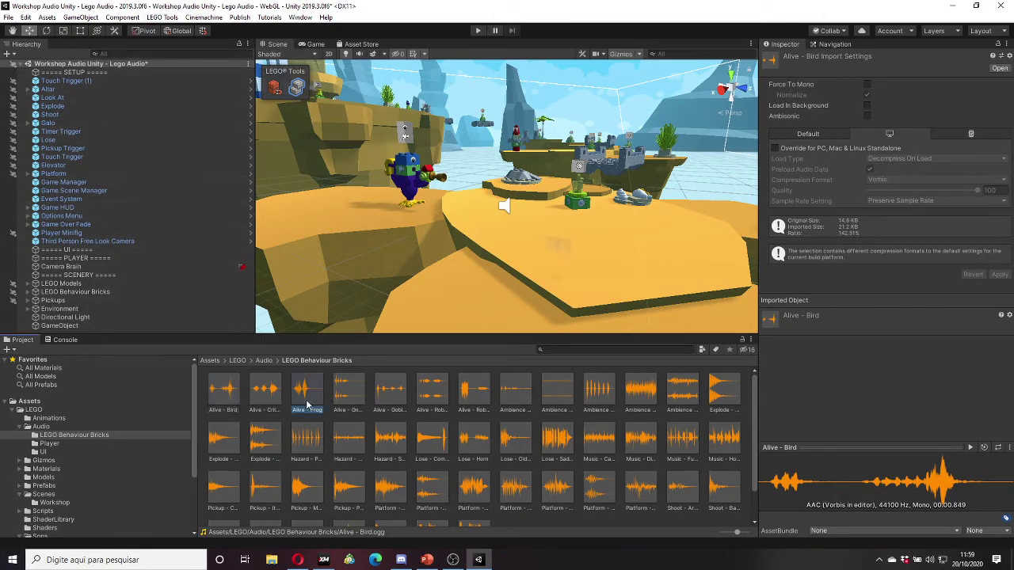
{"action": "left_click", "coordinate": [309, 439]}
{"action": "left_click", "coordinate": [349, 438]}
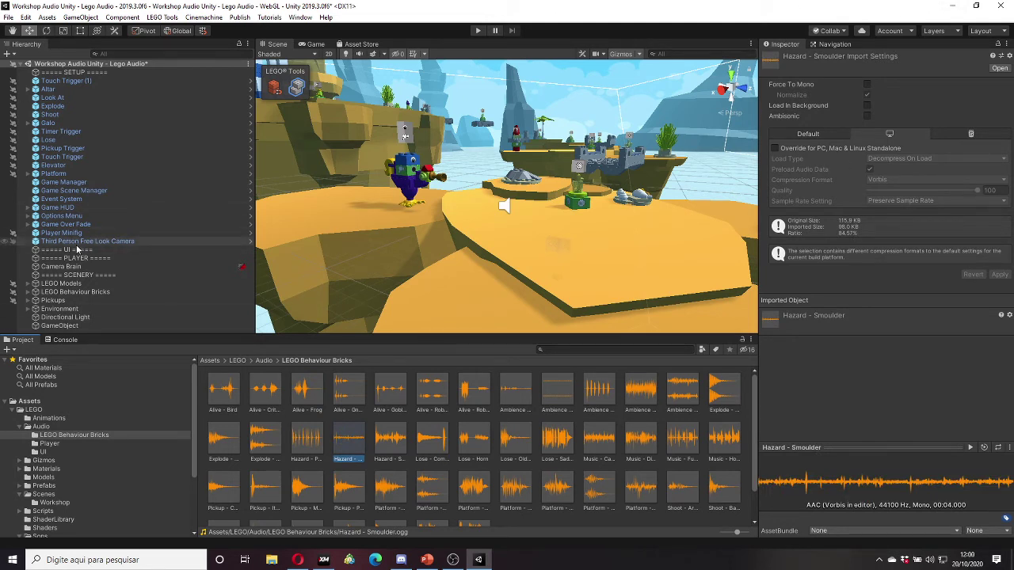
{"action": "left_click", "coordinate": [64, 326]}
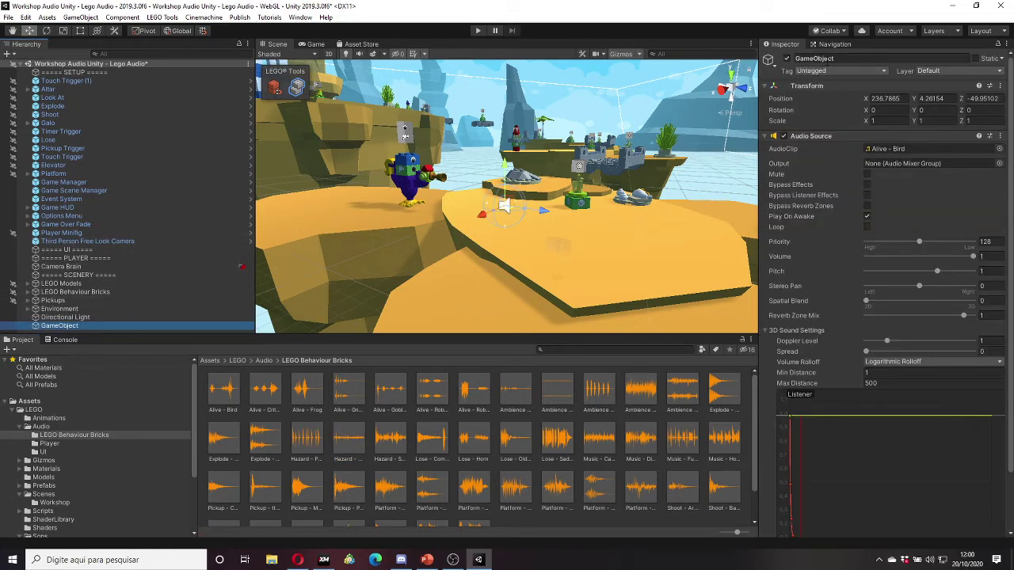
Step: Rename the bird sound GameObject to 'Passarinho' in the Inspector
{"action": "left_click", "coordinate": [844, 62]}
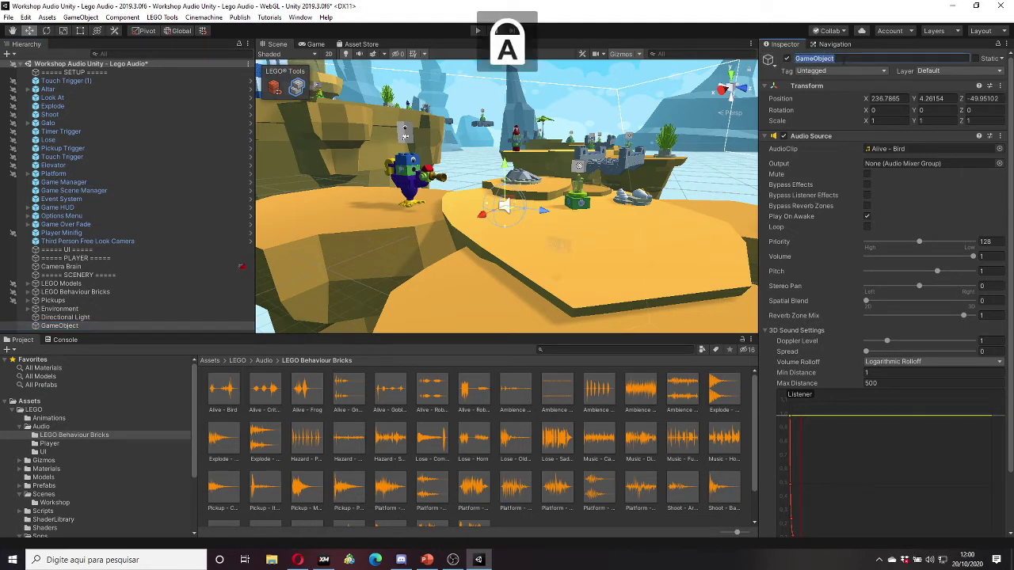
{"action": "type", "text": "Passarinho"}
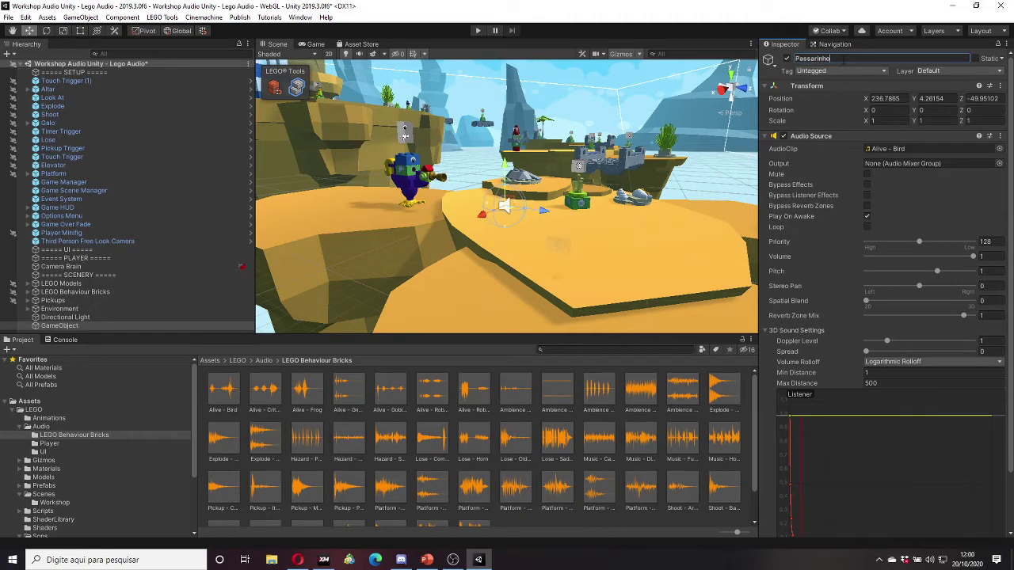
{"action": "key", "text": "Return"}
Step: Turn off Play On Awake on Passarinho's Audio Source and test-run the level
{"action": "left_click", "coordinate": [867, 216]}
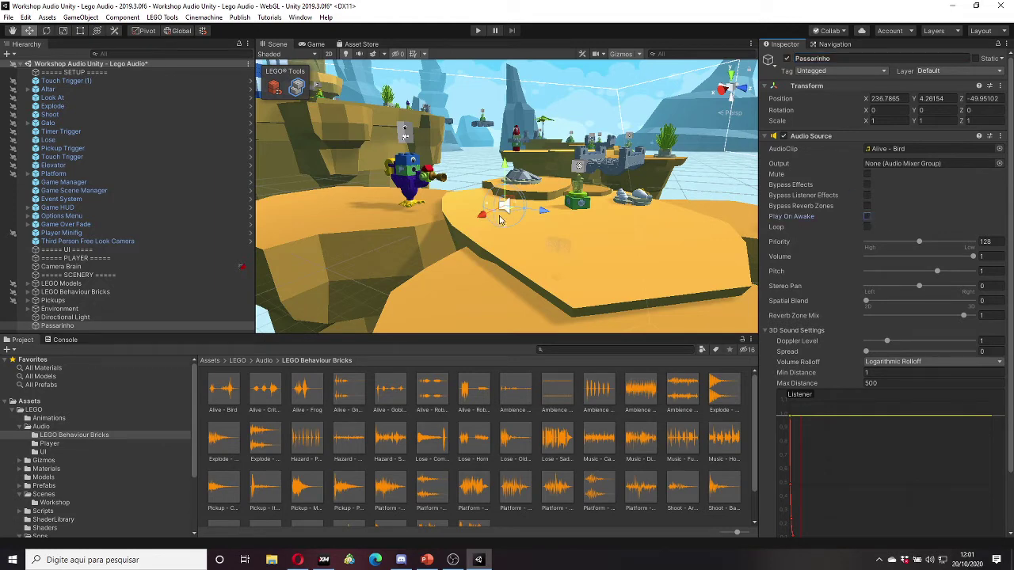
{"action": "left_click", "coordinate": [477, 31]}
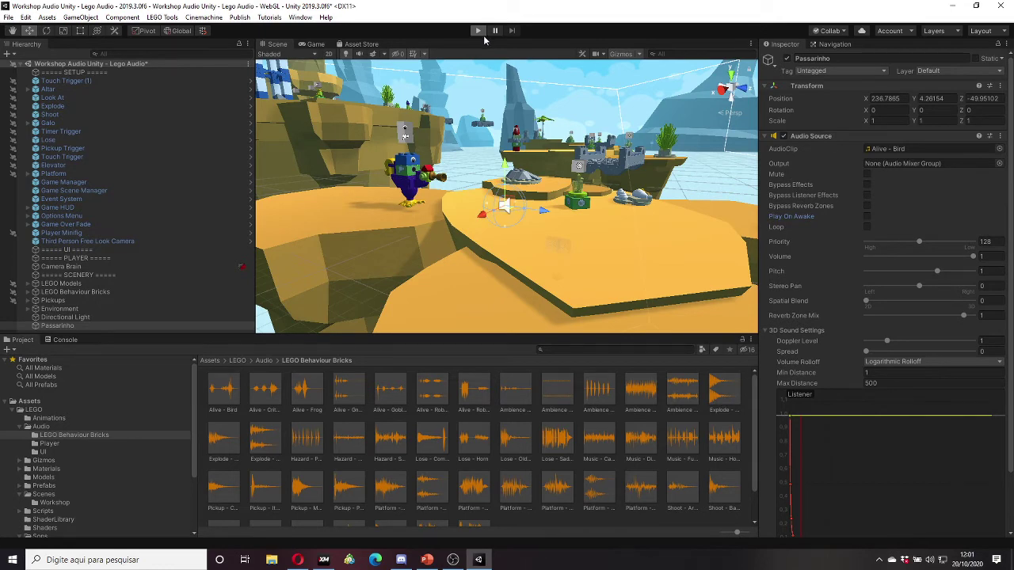
{"action": "left_click", "coordinate": [480, 31]}
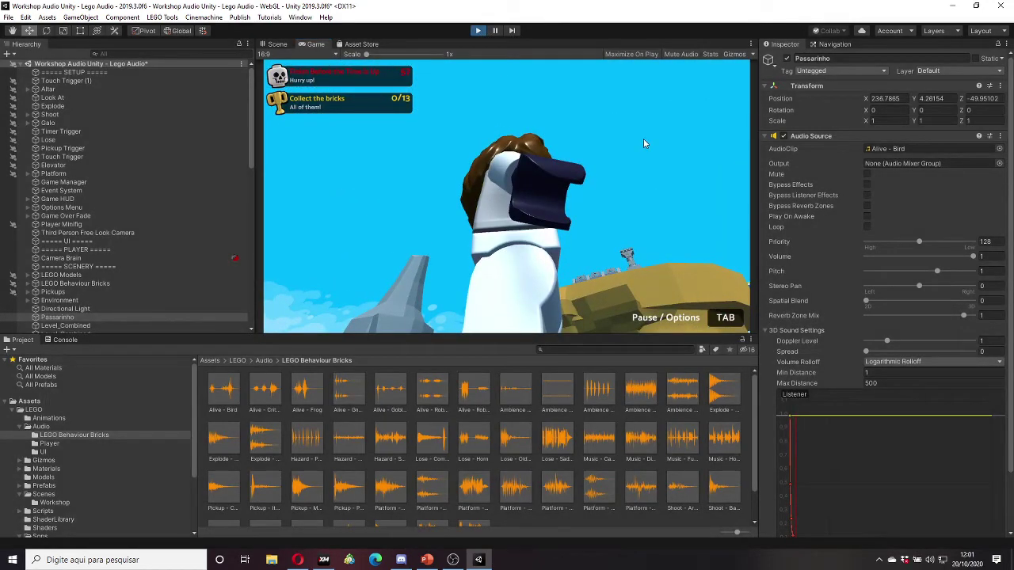
{"action": "key", "text": "ctrl+p"}
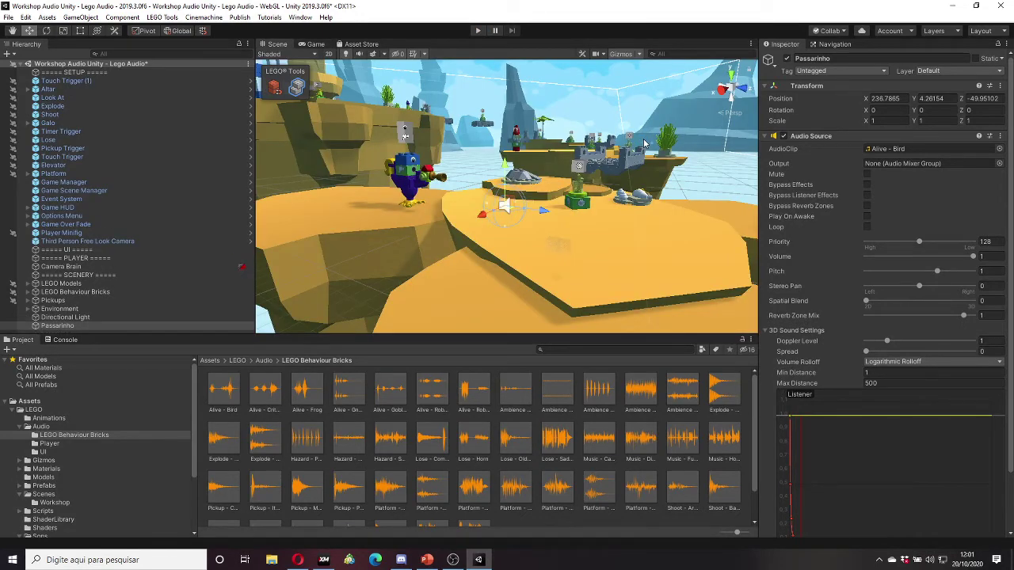
Step: Re-enable Play On Awake and tick Loop on Passarinho's Audio Source
{"action": "left_click", "coordinate": [866, 216]}
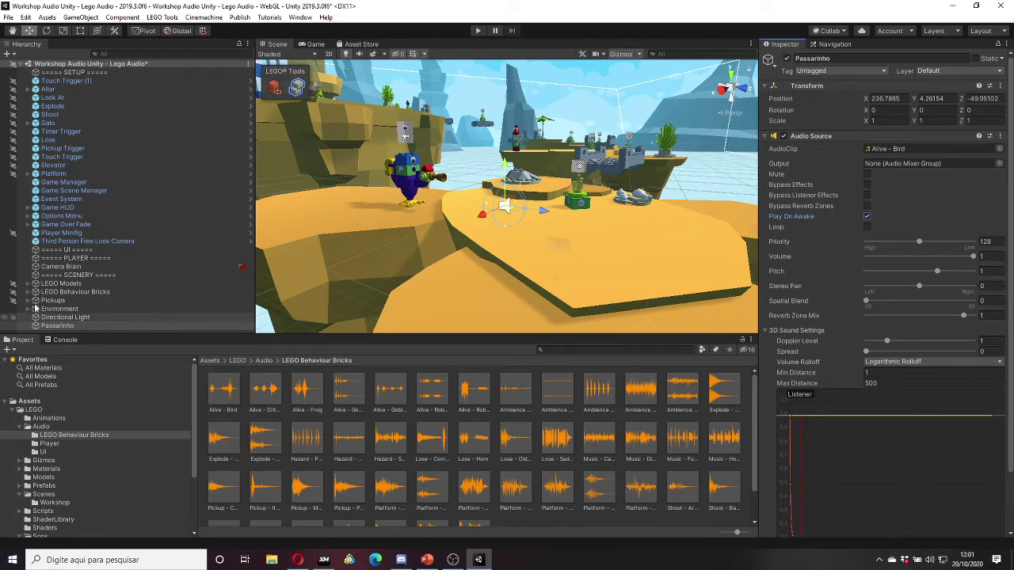
{"action": "left_click", "coordinate": [63, 326]}
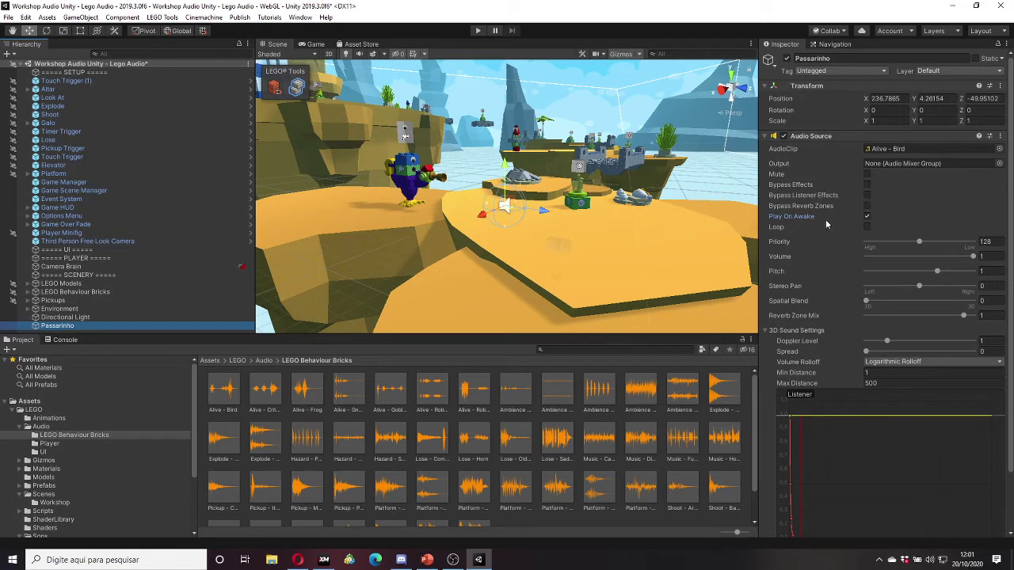
{"action": "mouse_move", "coordinate": [810, 219]}
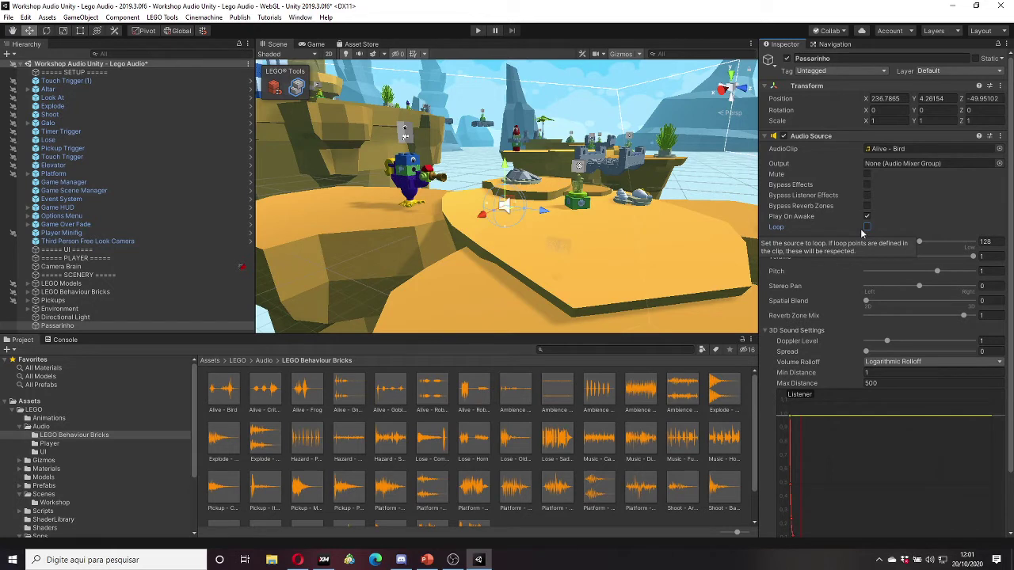
{"action": "left_click", "coordinate": [866, 228]}
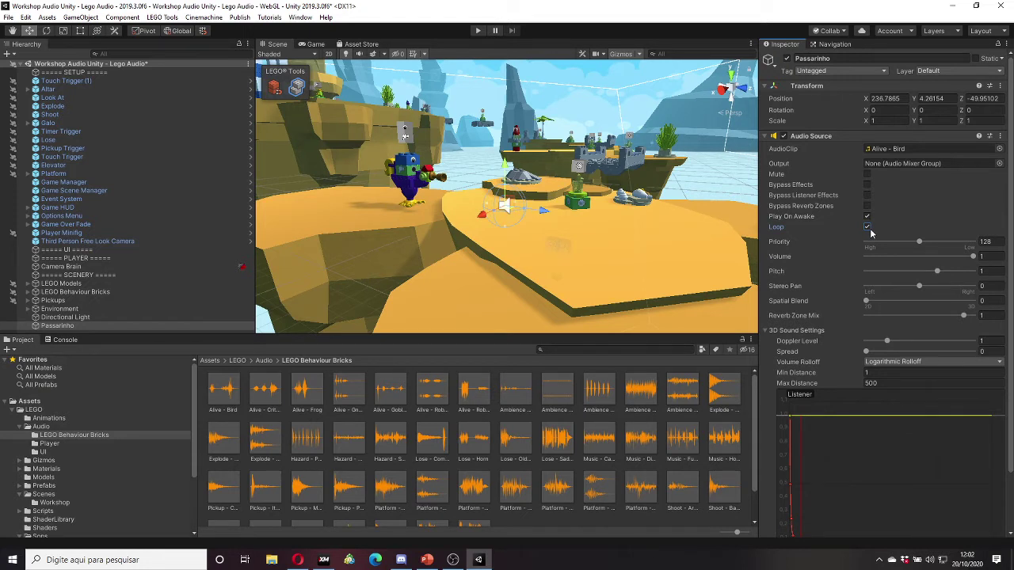
{"action": "left_click", "coordinate": [480, 31]}
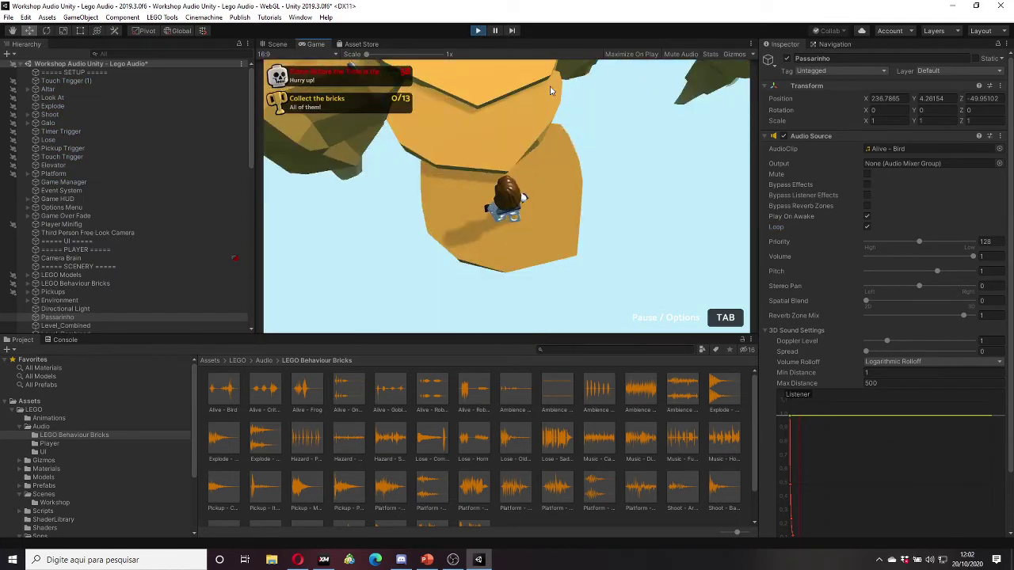
{"action": "key", "text": "w"}
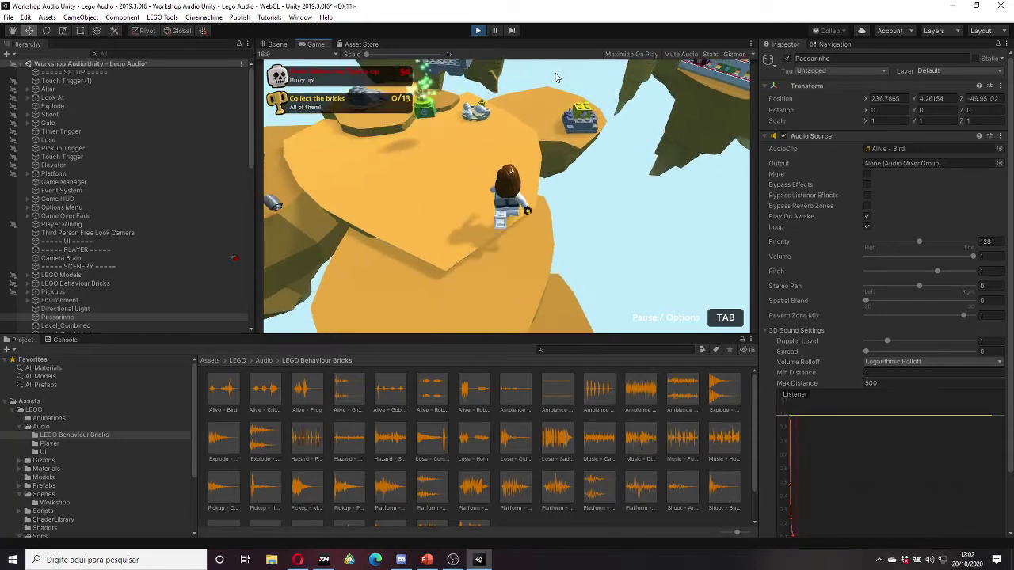
{"action": "key", "text": "w"}
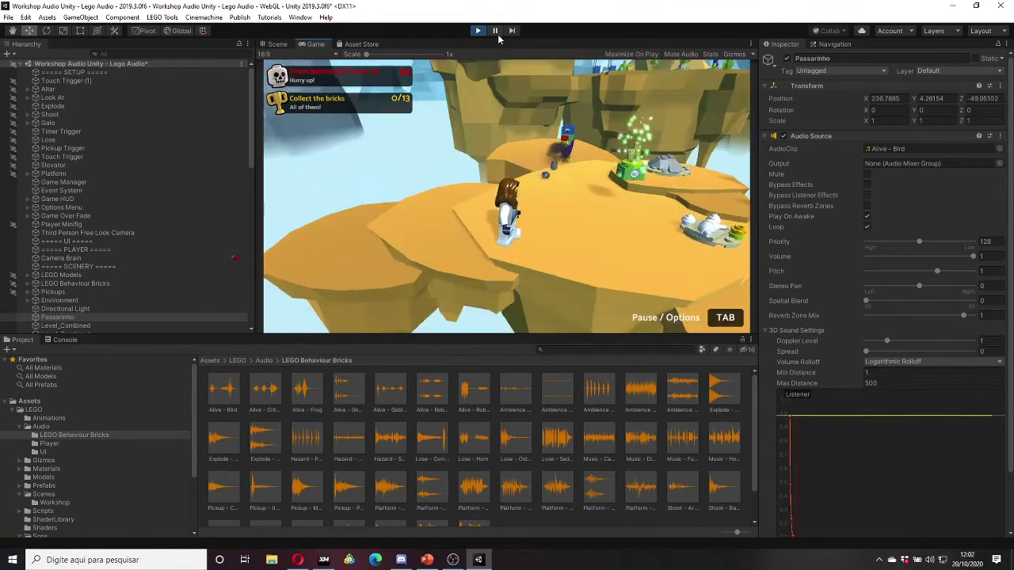
{"action": "key", "text": "w"}
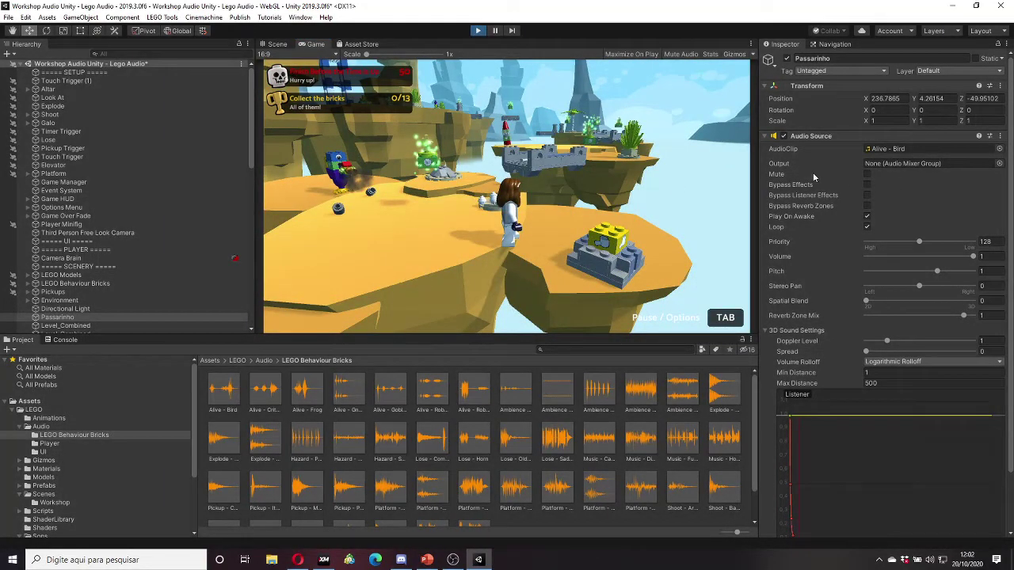
{"action": "key", "text": "ctrl+p"}
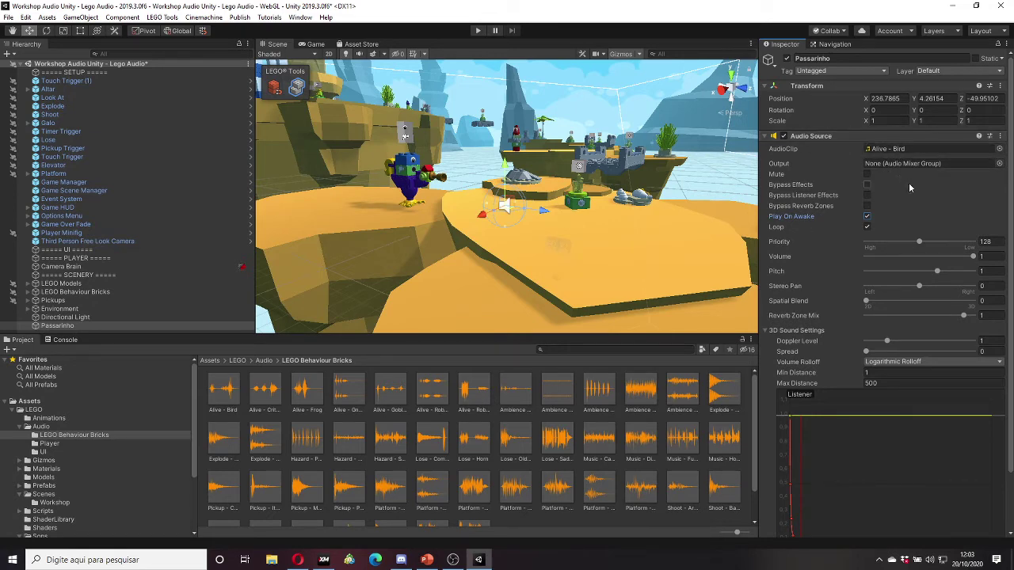
{"action": "scroll", "coordinate": [908, 182], "scroll_direction": "down", "scroll_amount": 3}
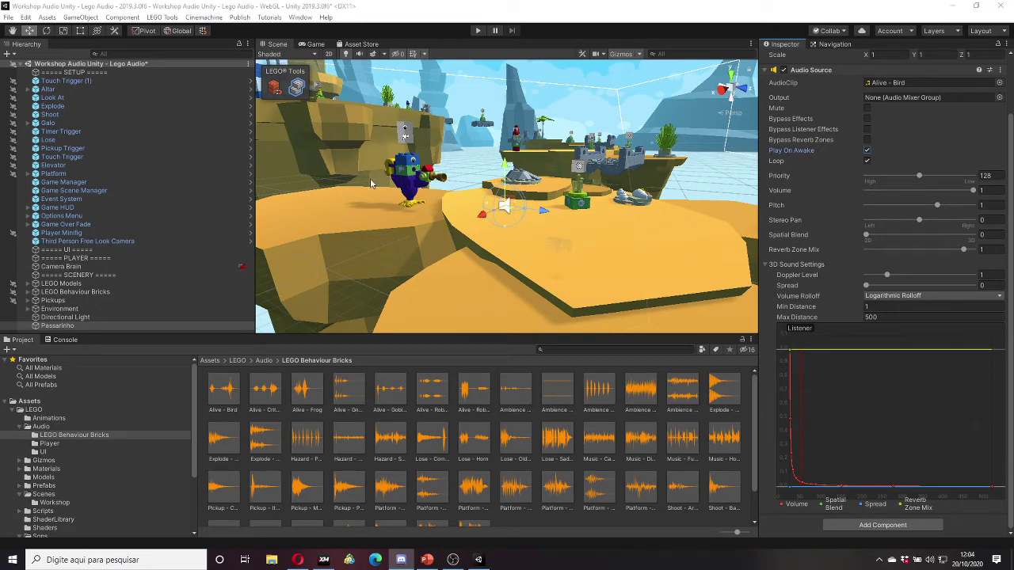
{"action": "left_click", "coordinate": [616, 16]}
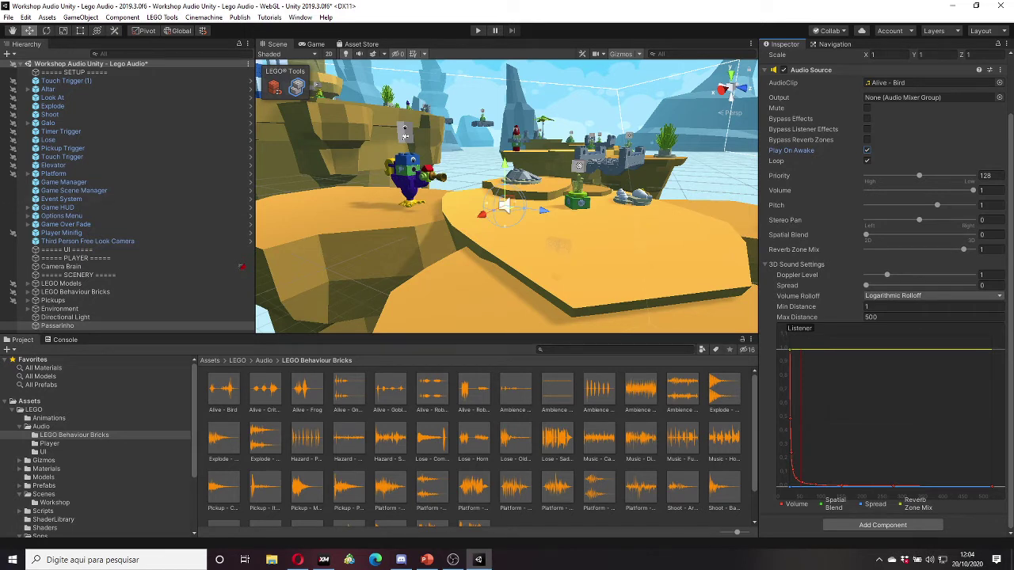
{"action": "key", "text": "alt+Tab"}
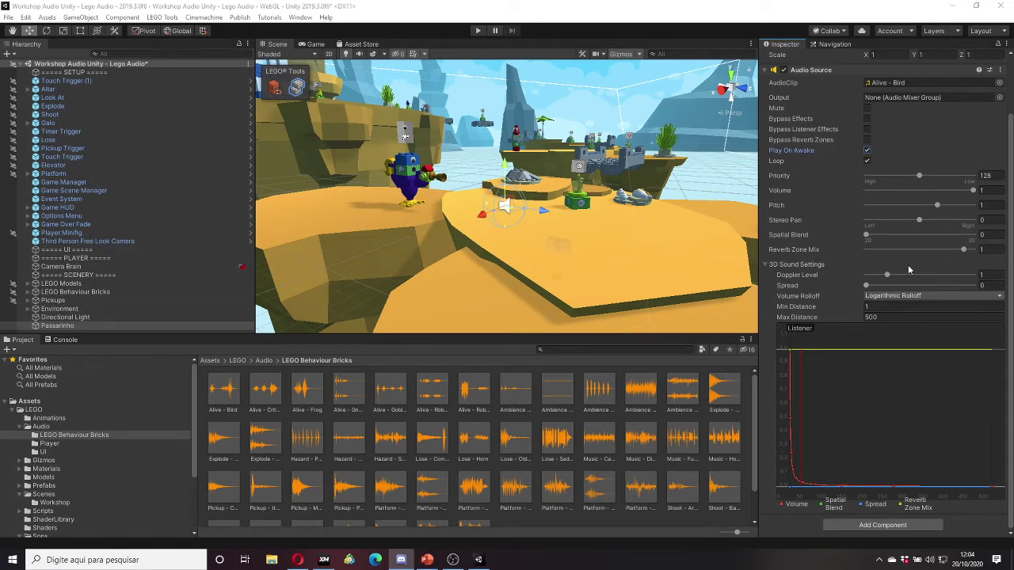
{"action": "left_click", "coordinate": [867, 161]}
{"action": "left_click", "coordinate": [477, 31]}
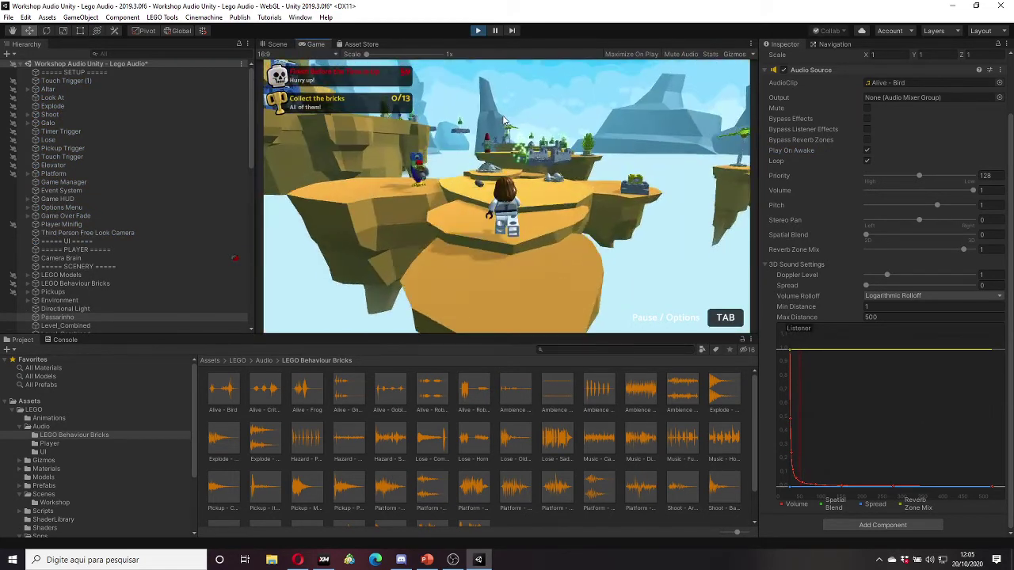
{"action": "key", "text": "w"}
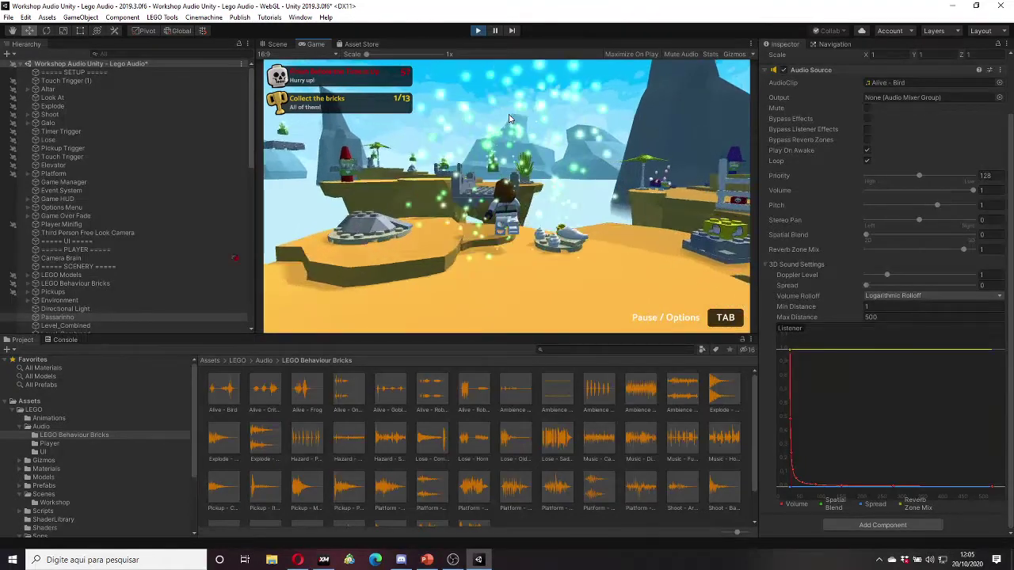
{"action": "key", "text": "w"}
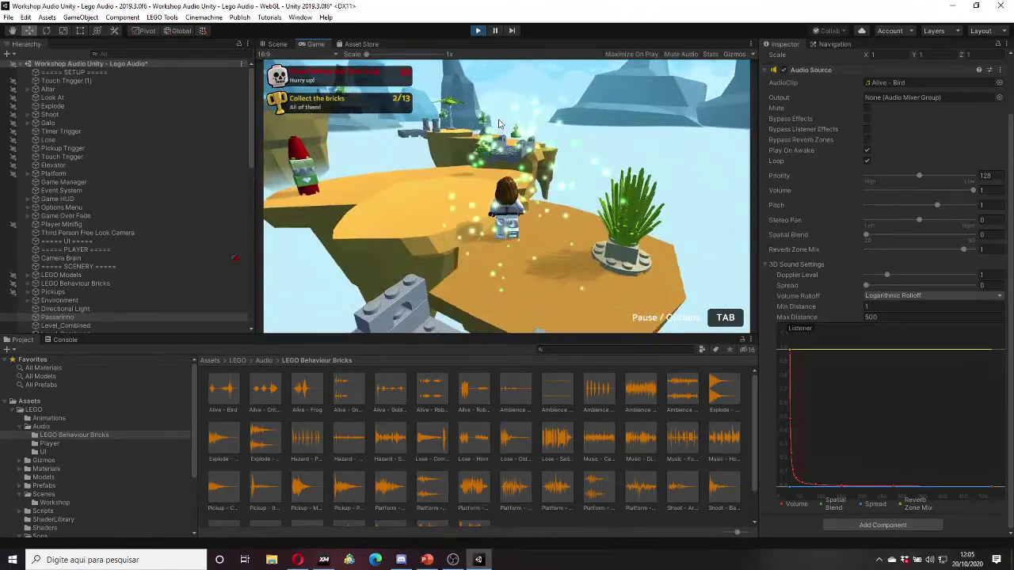
{"action": "key", "text": "w"}
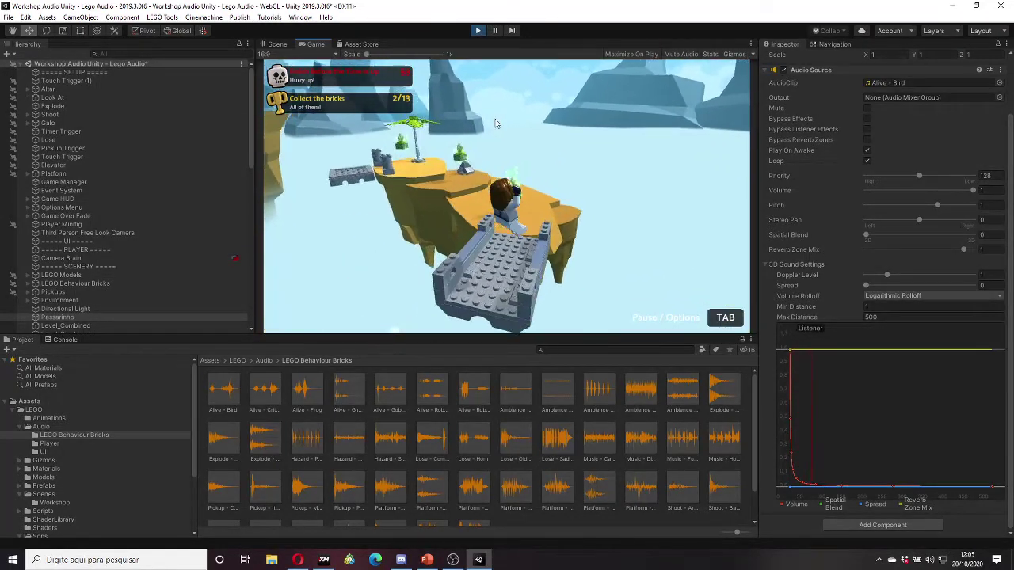
{"action": "key", "text": "w"}
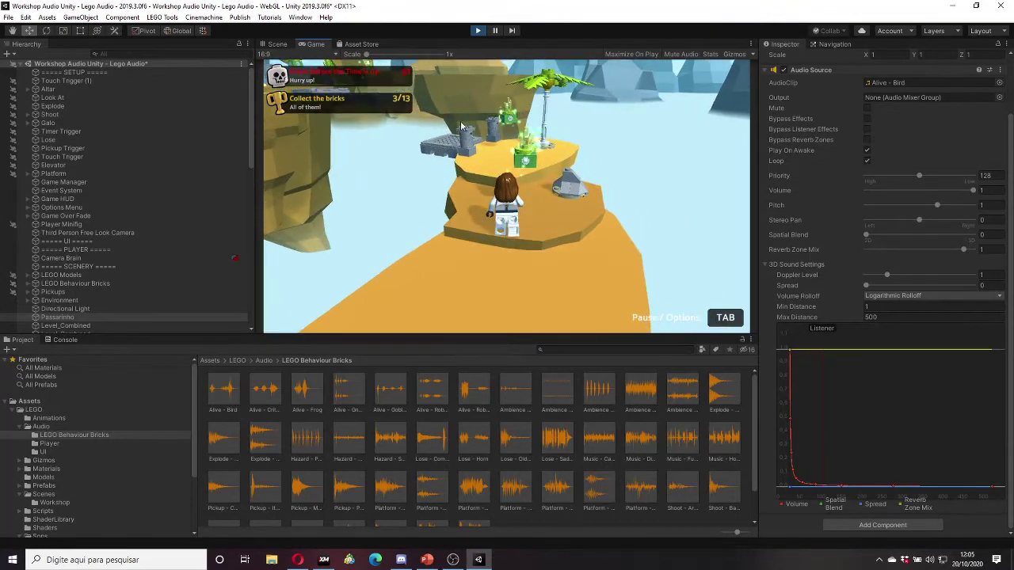
{"action": "key", "text": "w"}
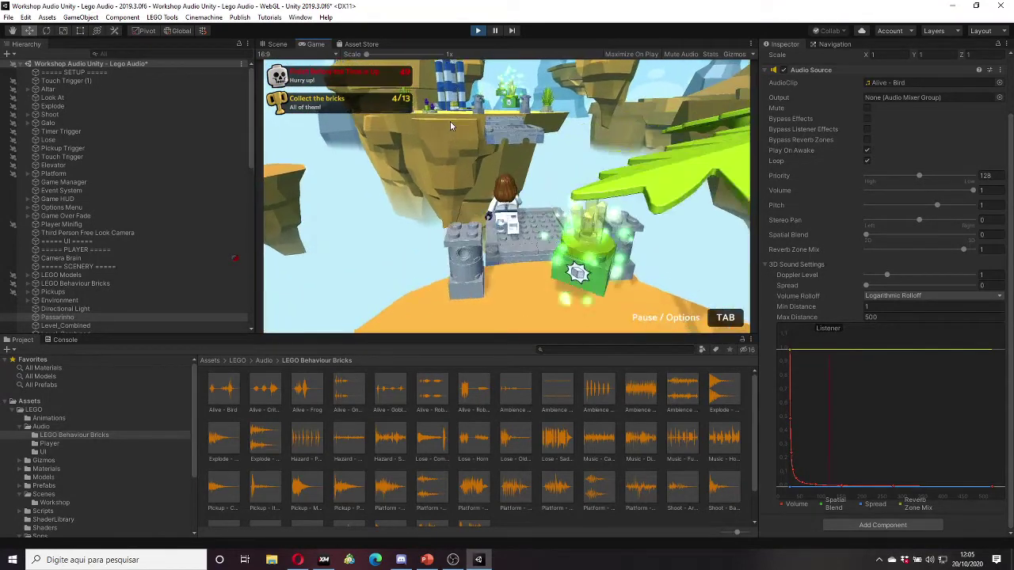
{"action": "key", "text": "w"}
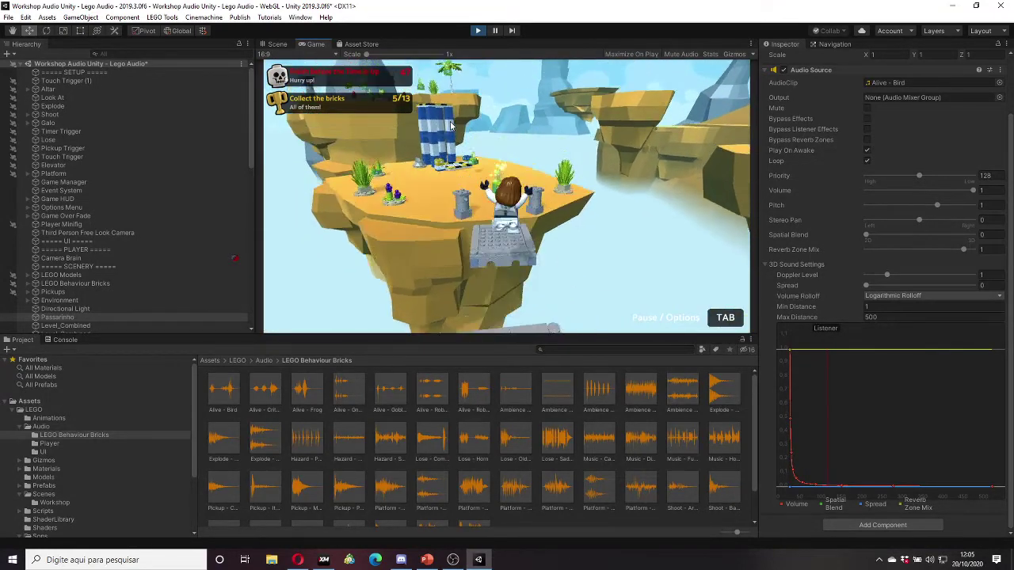
{"action": "key", "text": "w"}
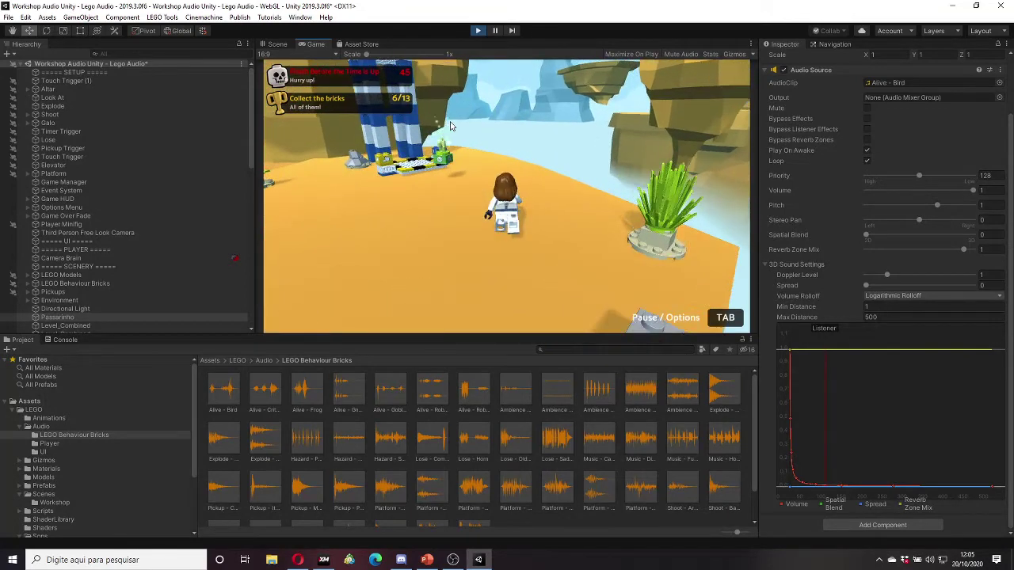
{"action": "key", "text": "w"}
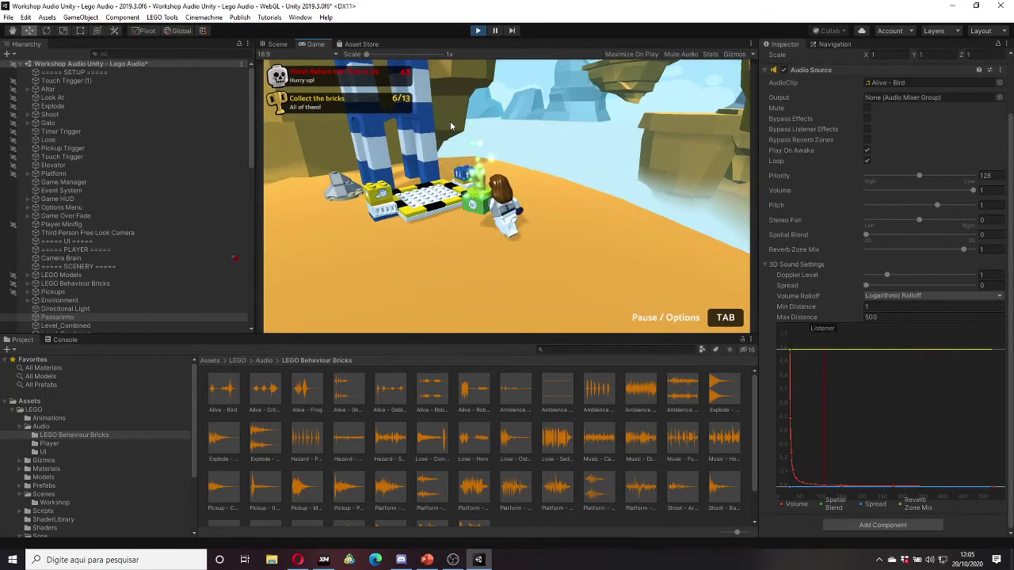
{"action": "key", "text": "w"}
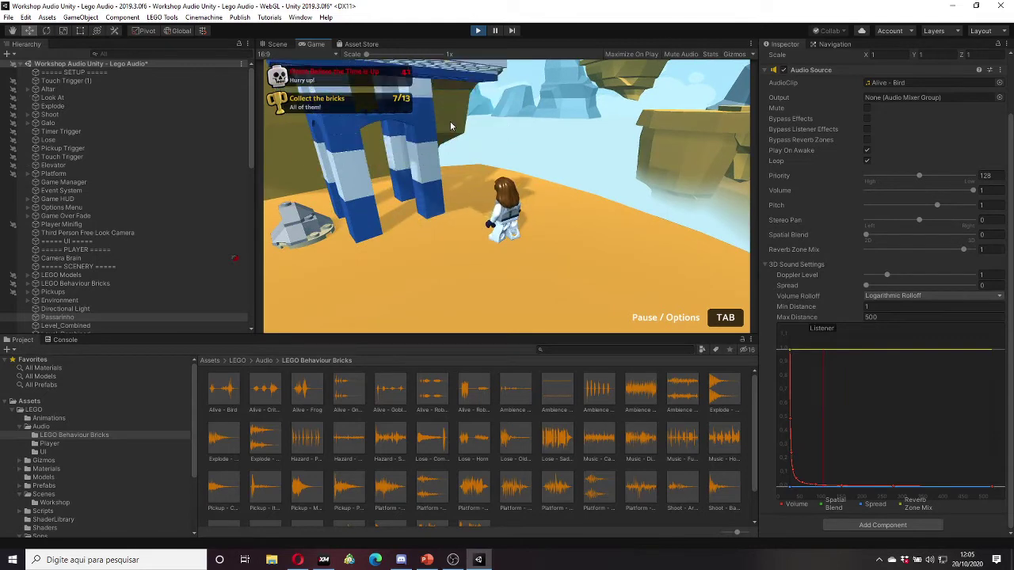
{"action": "key", "text": "w"}
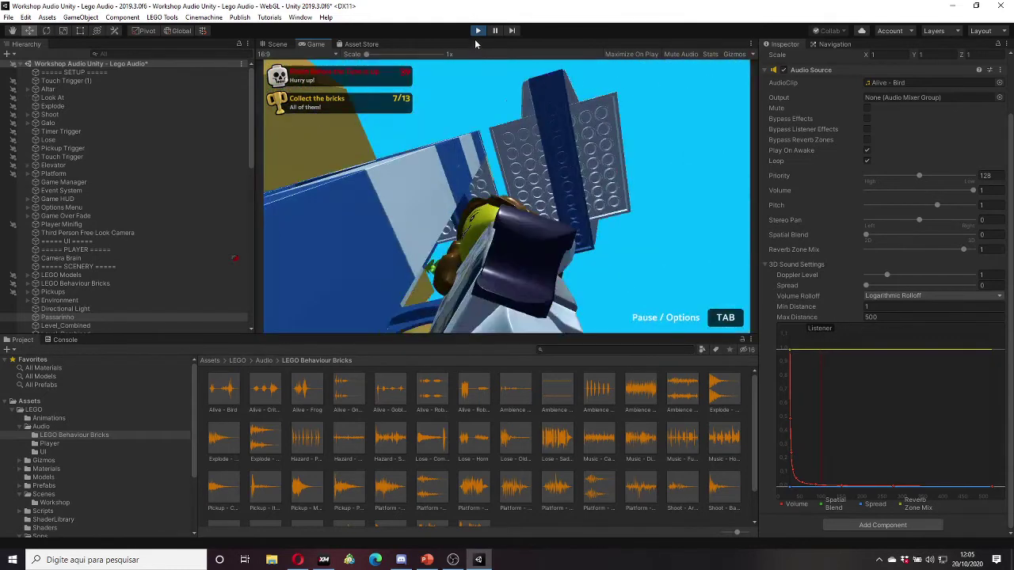
{"action": "key", "text": "w"}
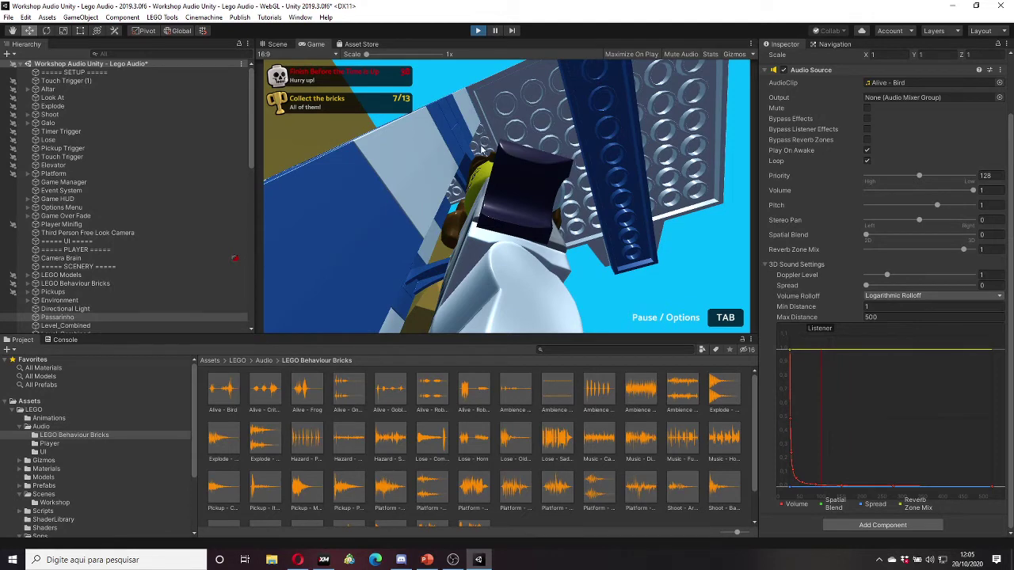
{"action": "key", "text": "ctrl+p"}
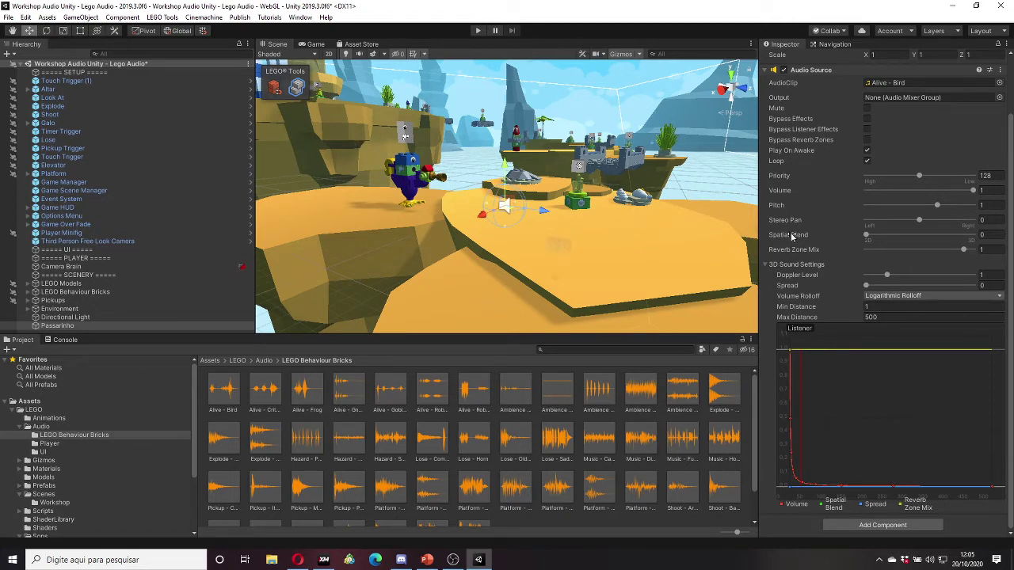
{"action": "mouse_move", "coordinate": [790, 236]}
{"action": "scroll", "coordinate": [843, 137], "scroll_direction": "up", "scroll_amount": 2}
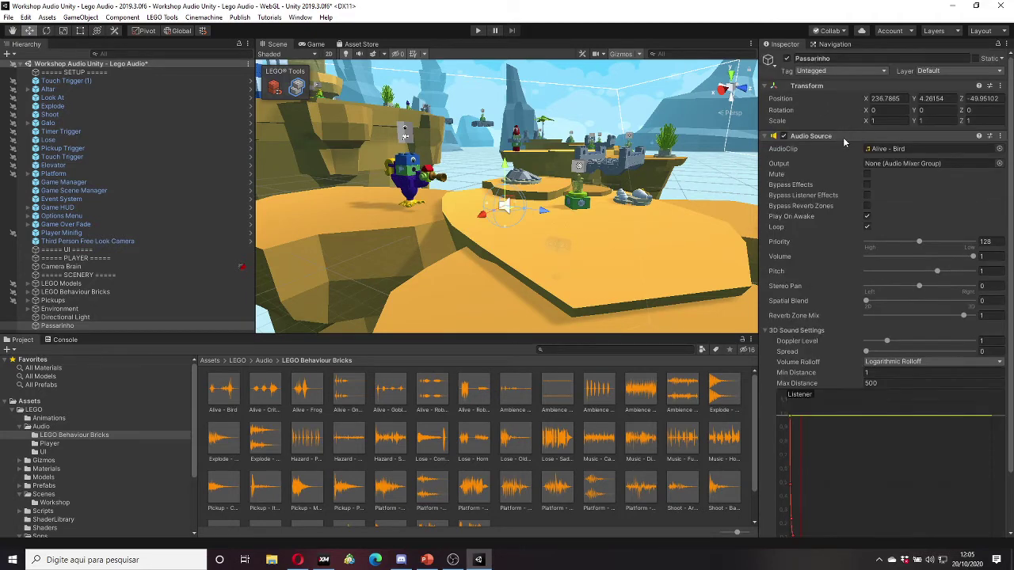
{"action": "scroll", "coordinate": [843, 137], "scroll_direction": "down", "scroll_amount": 2}
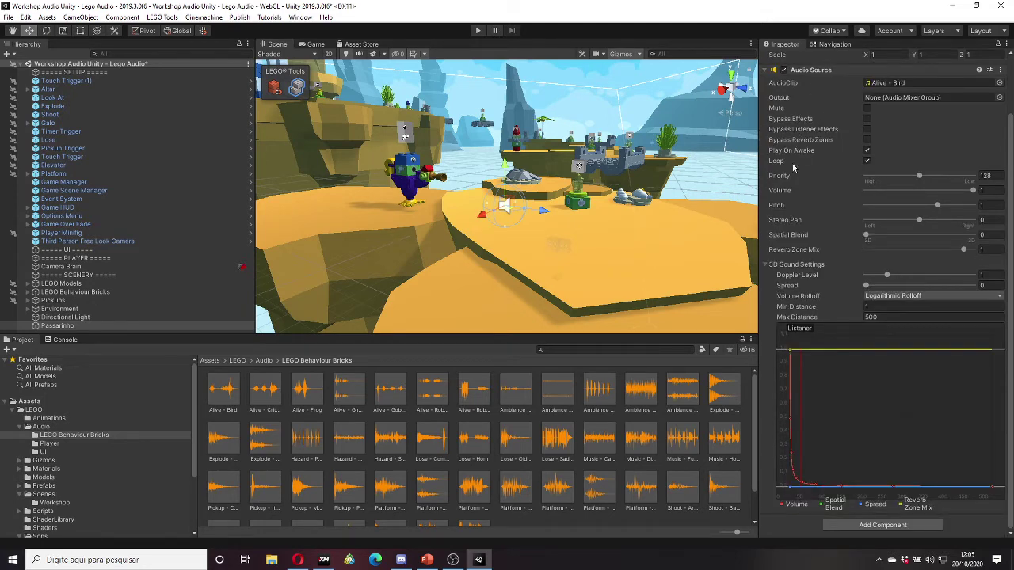
{"action": "left_click", "coordinate": [798, 235]}
Step: Set Passarinho's Spatial Blend to 1 (fully 3D) and start Play mode to hear it
{"action": "left_click_drag", "start_coordinate": [867, 236], "coordinate": [979, 236]}
{"action": "mouse_move", "coordinate": [971, 236]}
{"action": "left_mouse_down"}
{"action": "mouse_move", "coordinate": [914, 235]}
{"action": "mouse_move", "coordinate": [951, 232]}
{"action": "mouse_move", "coordinate": [925, 235]}
{"action": "left_mouse_up"}
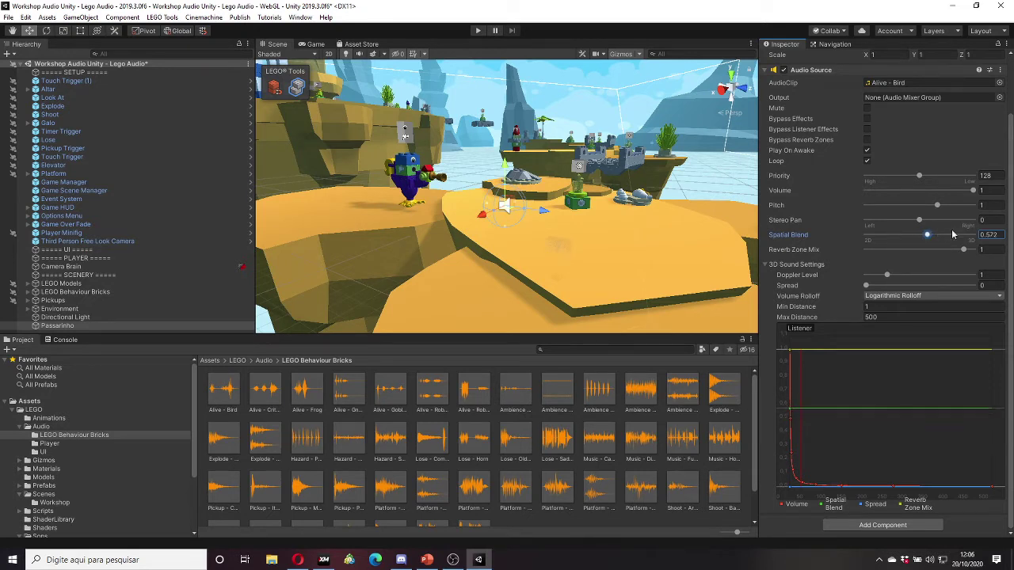
{"action": "mouse_move", "coordinate": [925, 235]}
{"action": "left_mouse_down"}
{"action": "mouse_move", "coordinate": [979, 233]}
{"action": "mouse_move", "coordinate": [811, 235]}
{"action": "left_mouse_up"}
{"action": "mouse_move", "coordinate": [886, 236]}
{"action": "left_mouse_down"}
{"action": "mouse_move", "coordinate": [974, 237]}
{"action": "mouse_move", "coordinate": [927, 234]}
{"action": "left_mouse_up"}
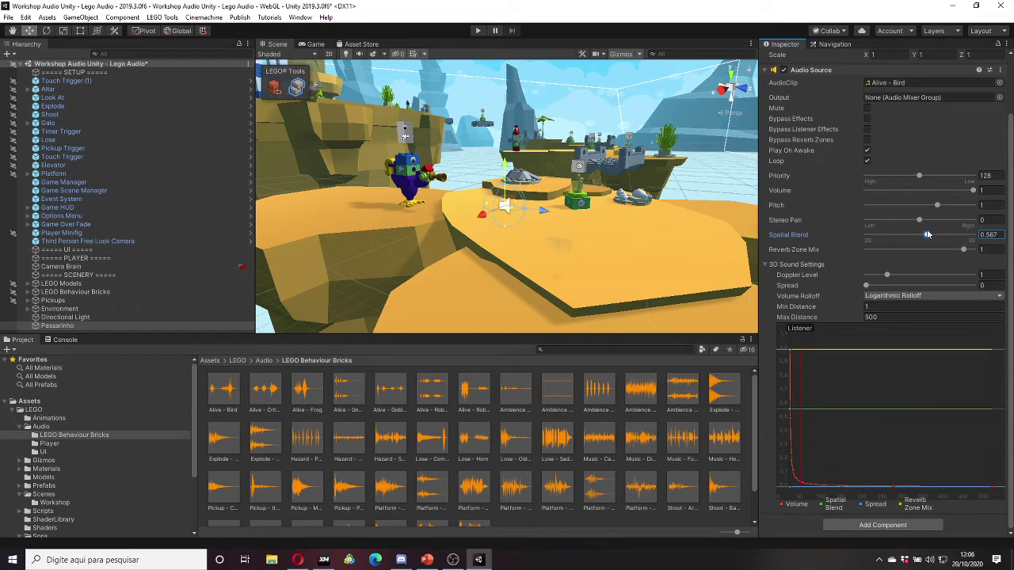
{"action": "left_click_drag", "start_coordinate": [928, 235], "coordinate": [1000, 234]}
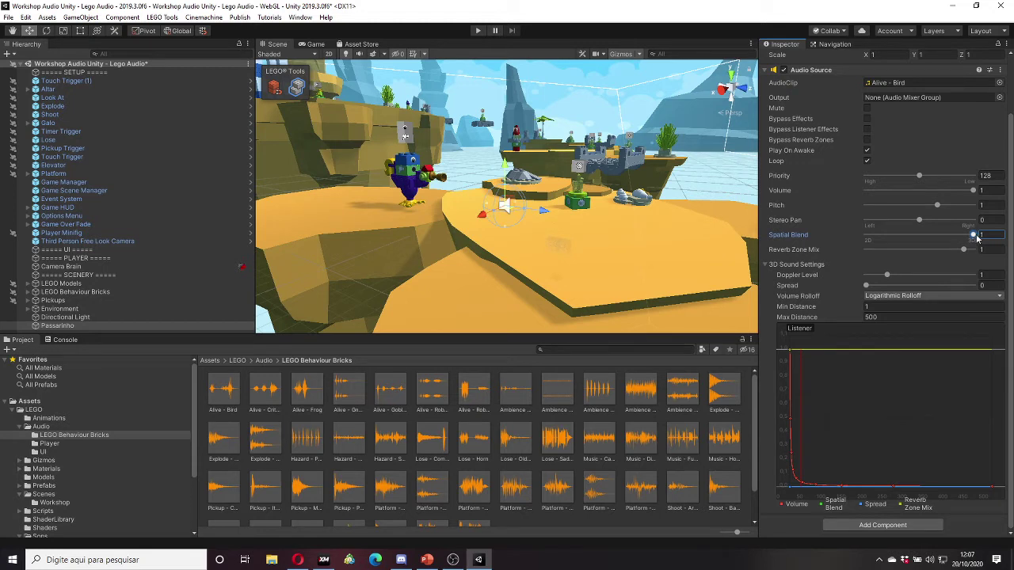
{"action": "left_click", "coordinate": [985, 234]}
{"action": "left_click", "coordinate": [477, 31]}
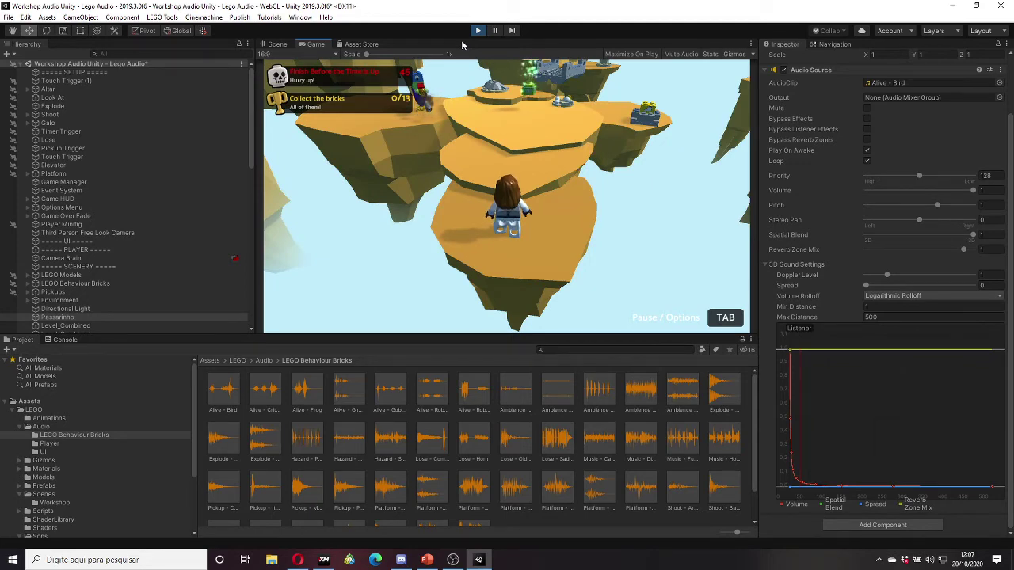
Step: Walk the minifigure toward and away from the bird, crossing the brick bridge collecting bricks
{"action": "key", "text": "w"}
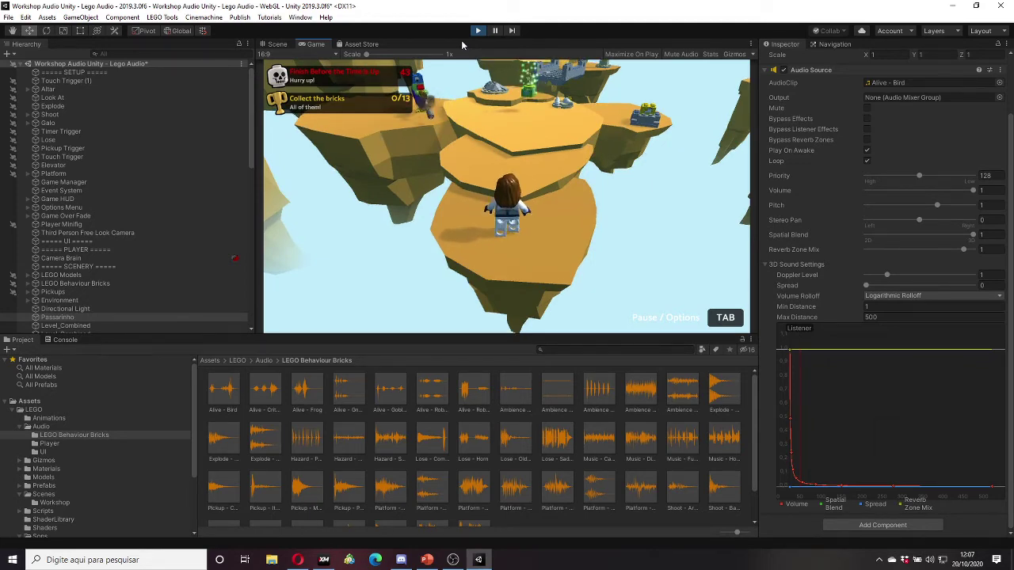
{"action": "key", "text": "w"}
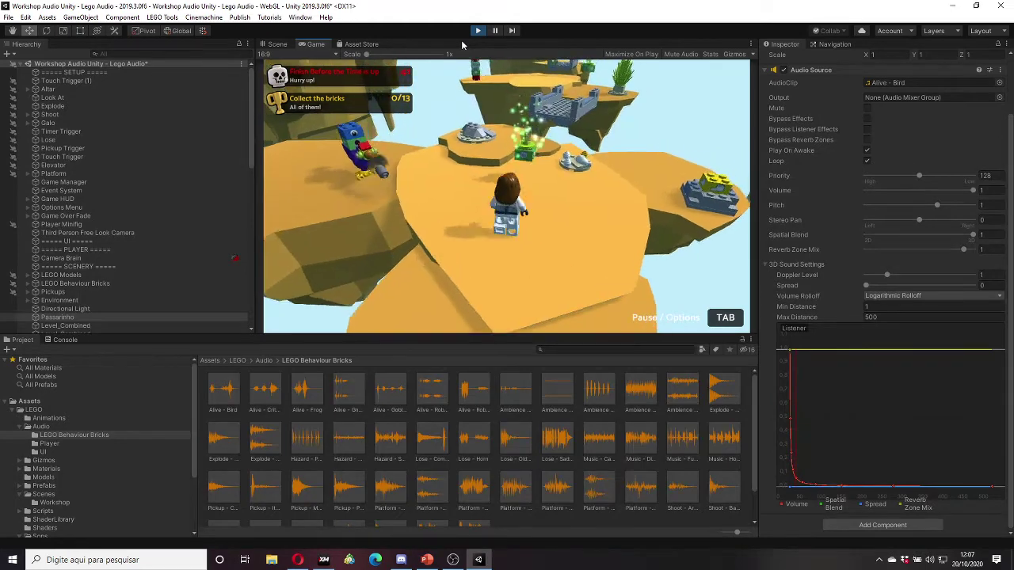
{"action": "key", "text": "w"}
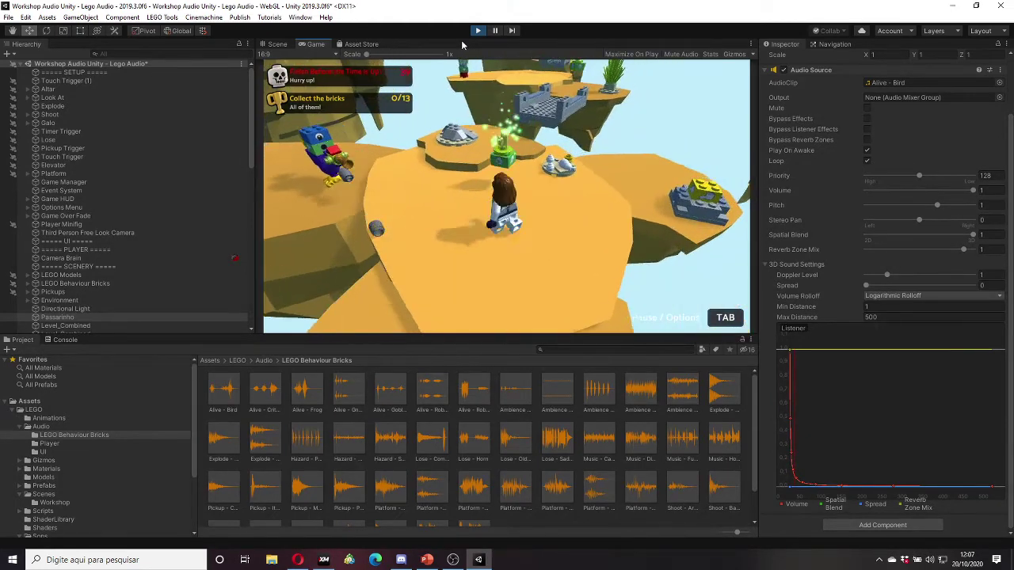
{"action": "key", "text": "s"}
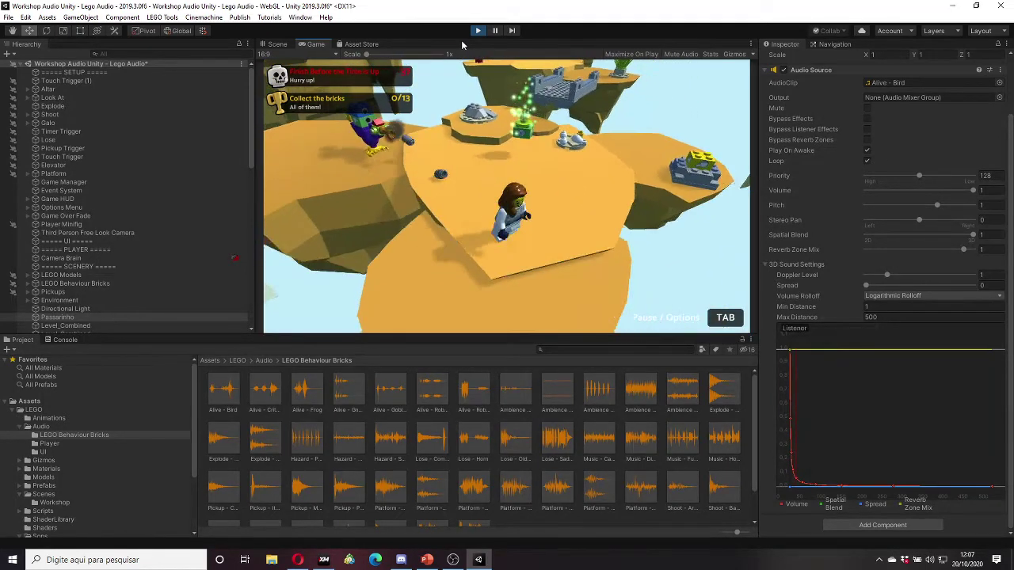
{"action": "key", "text": "w"}
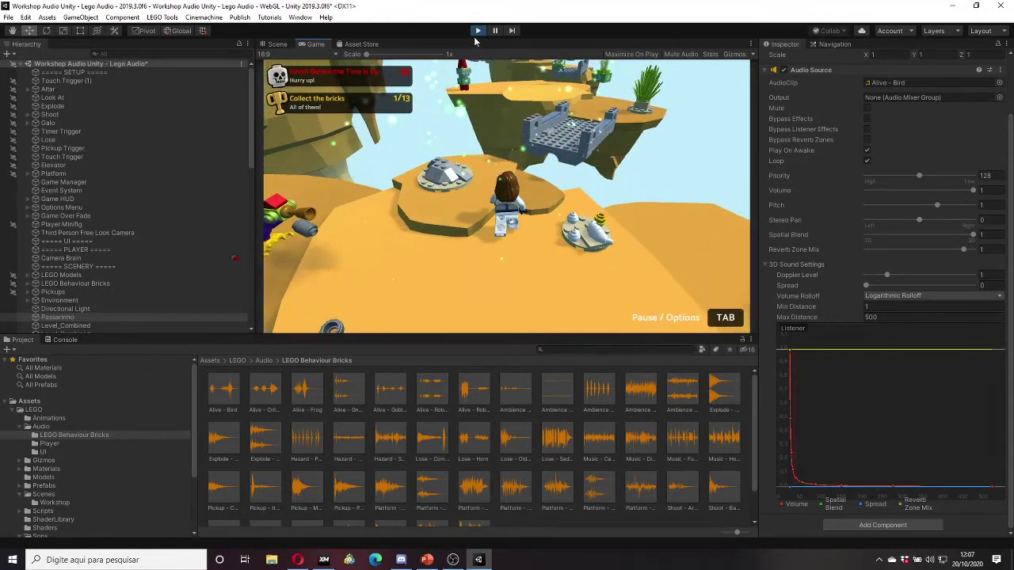
{"action": "key", "text": "w"}
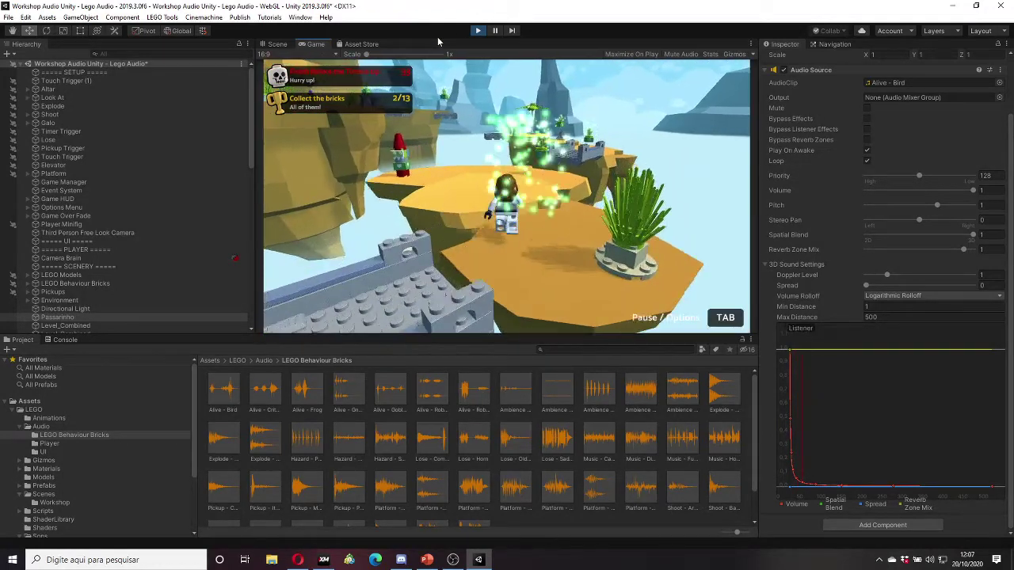
{"action": "key", "text": "s"}
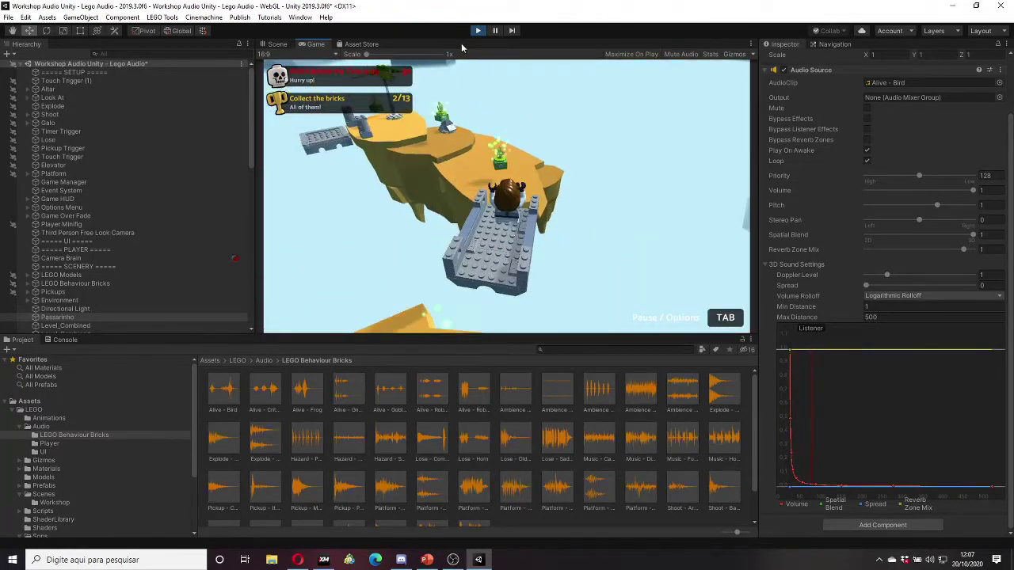
{"action": "key", "text": "w"}
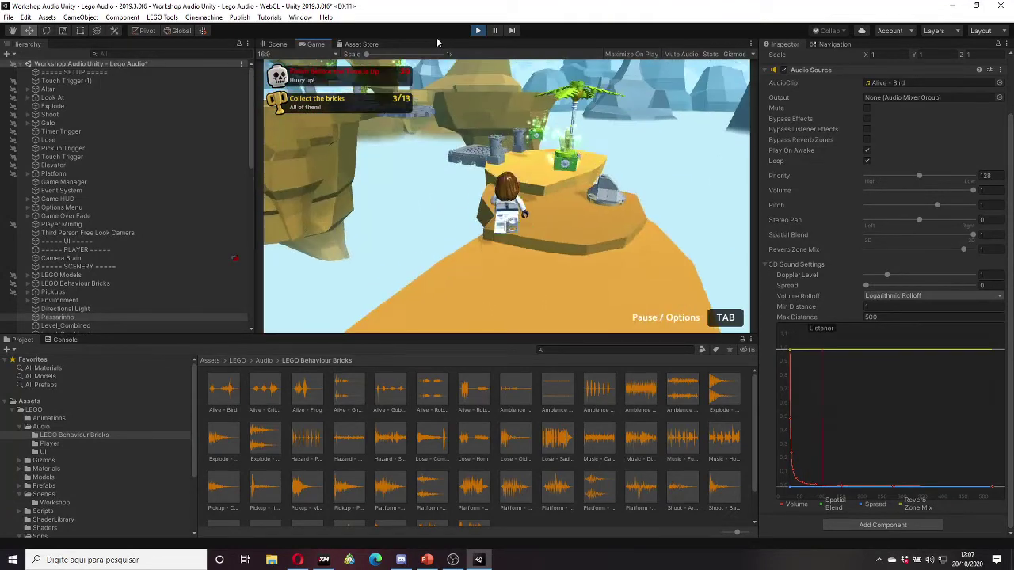
{"action": "key", "text": "w"}
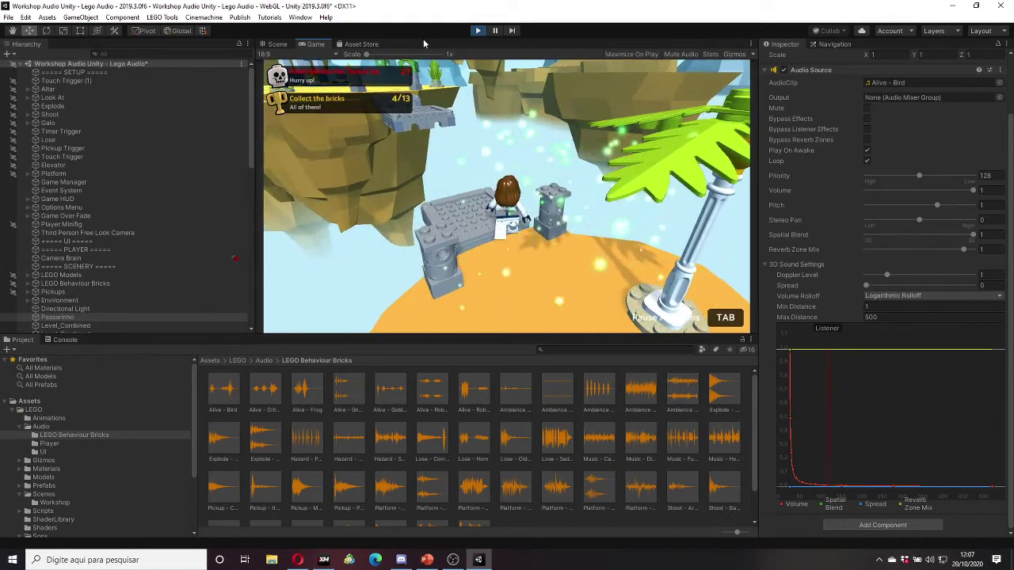
Step: Jump across the platforms toward the tower, then exit Play mode back to the scene
{"action": "key", "text": "a"}
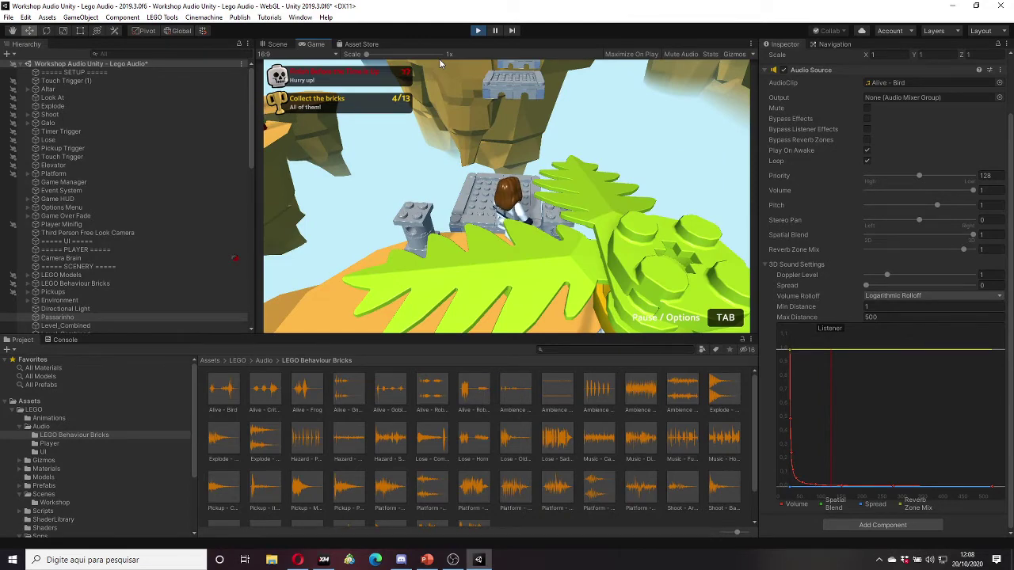
{"action": "key", "text": "w"}
{"action": "key", "text": "space"}
{"action": "key", "text": "w"}
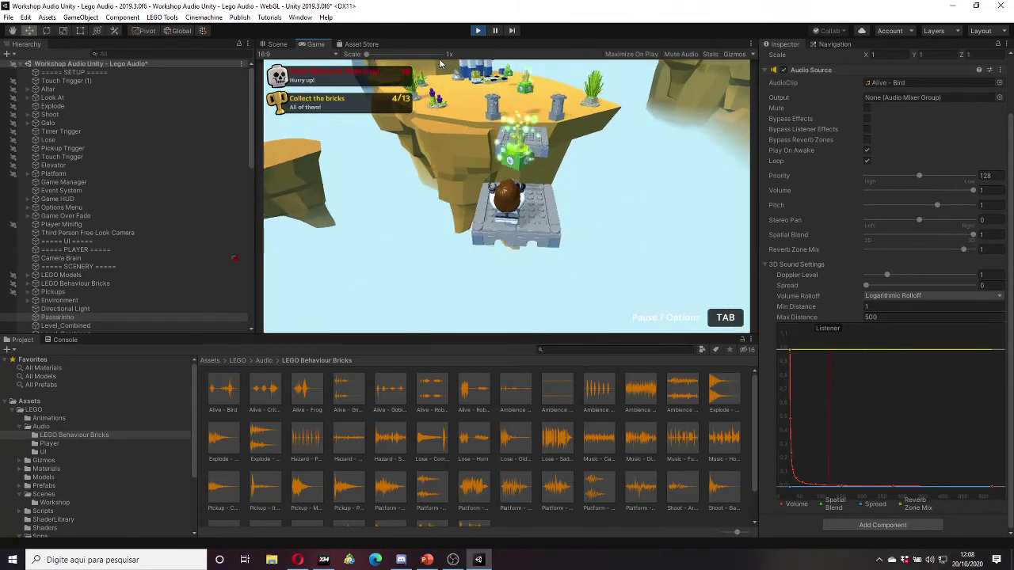
{"action": "key", "text": "w"}
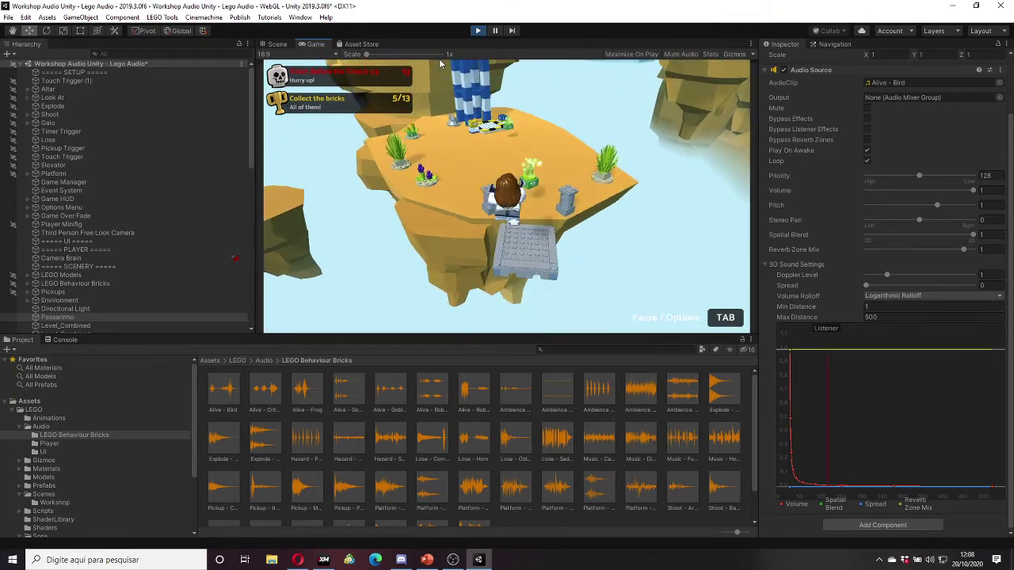
{"action": "key", "text": "w"}
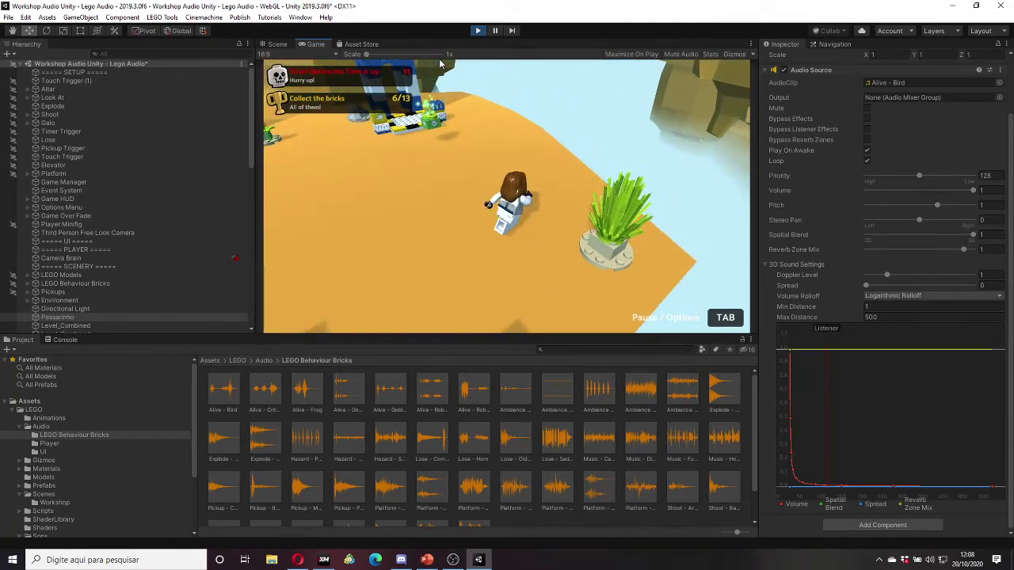
{"action": "key", "text": "w"}
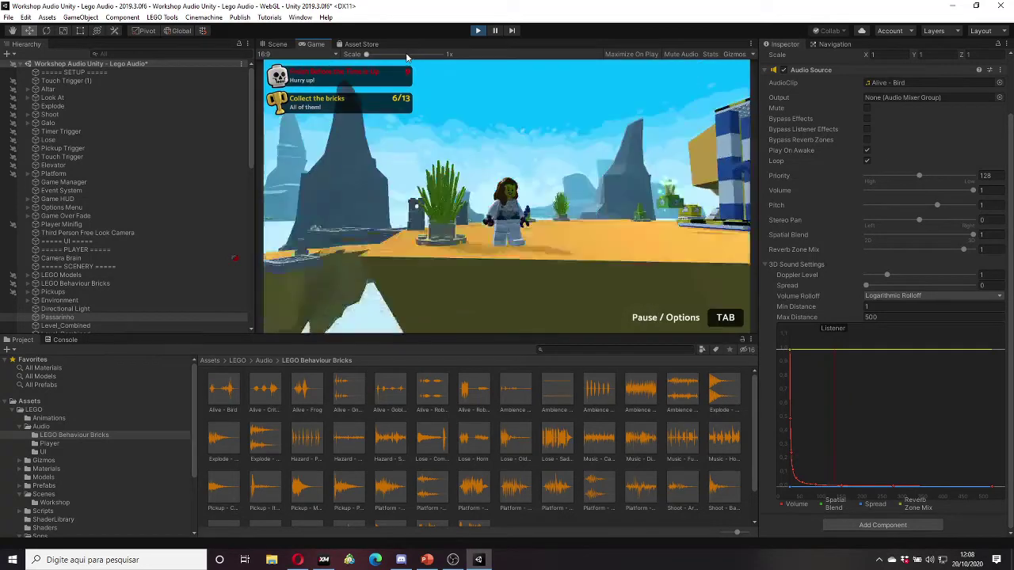
{"action": "key", "text": "w"}
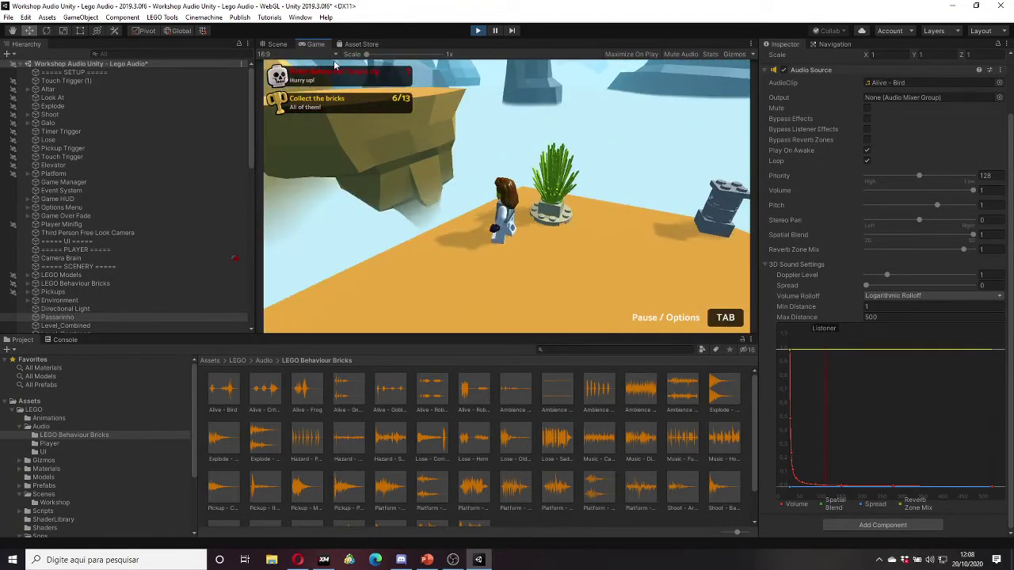
{"action": "key", "text": "w"}
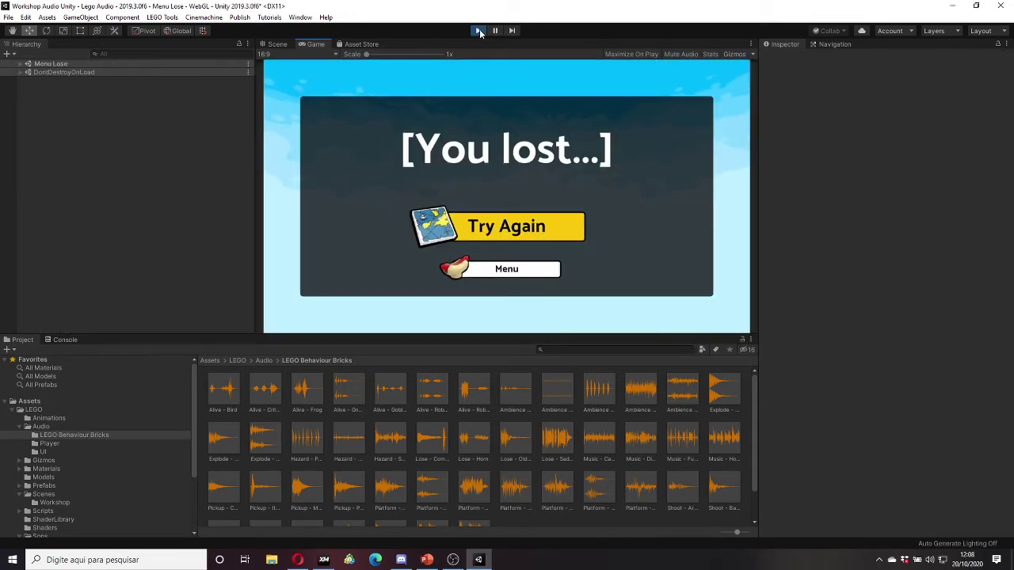
{"action": "left_click", "coordinate": [478, 30]}
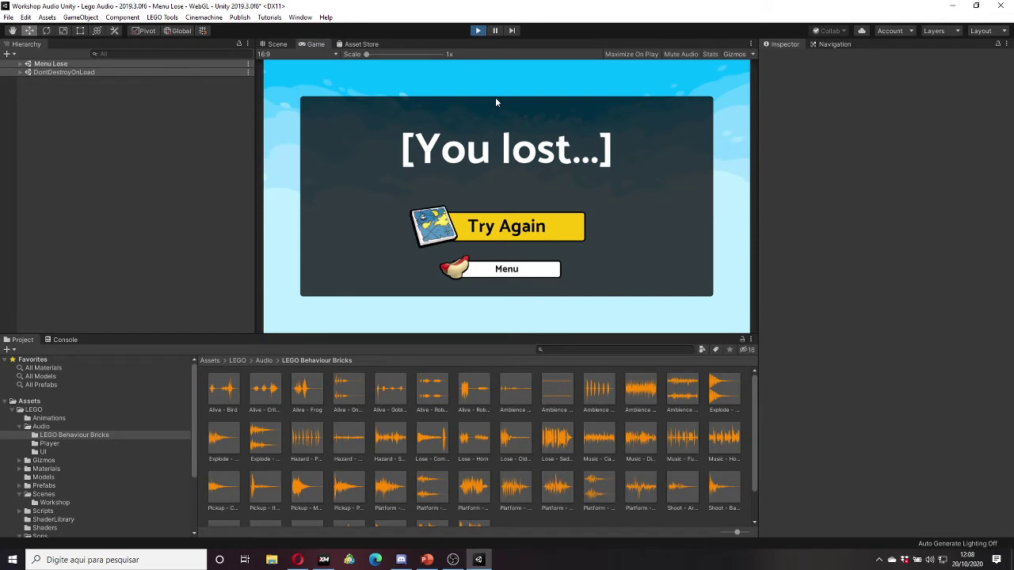
{"action": "left_click", "coordinate": [478, 32]}
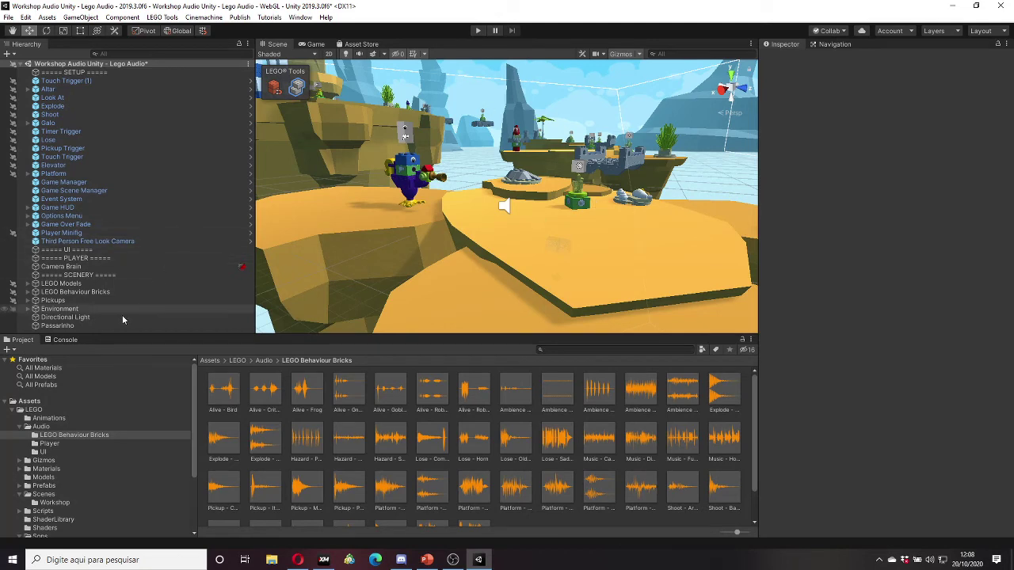
Step: Select Passarinho and set its Audio Source Volume Rolloff to Linear Rolloff
{"action": "left_click", "coordinate": [88, 327]}
{"action": "scroll", "coordinate": [842, 272], "scroll_direction": "down", "scroll_amount": 4}
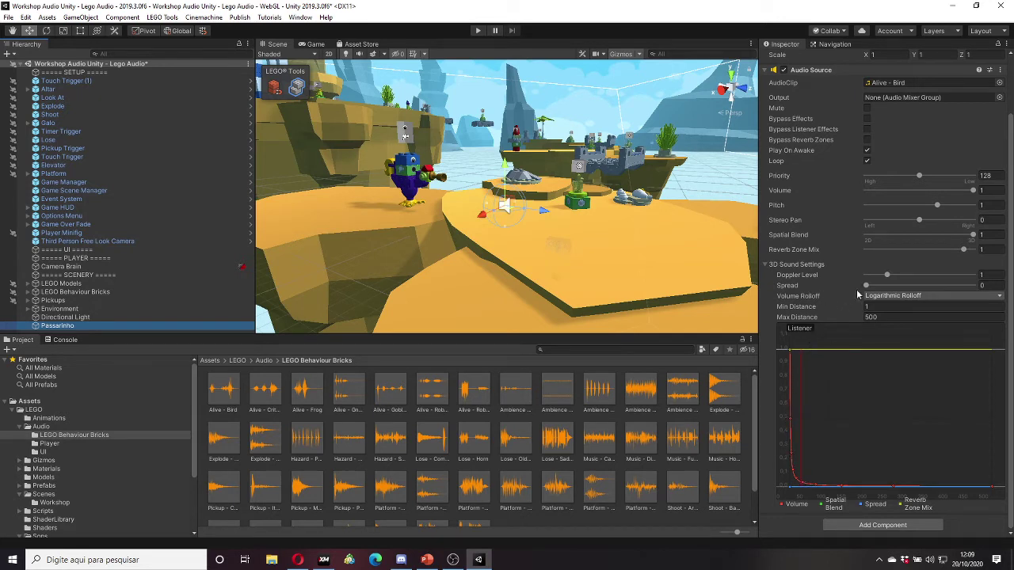
{"action": "left_click", "coordinate": [797, 301]}
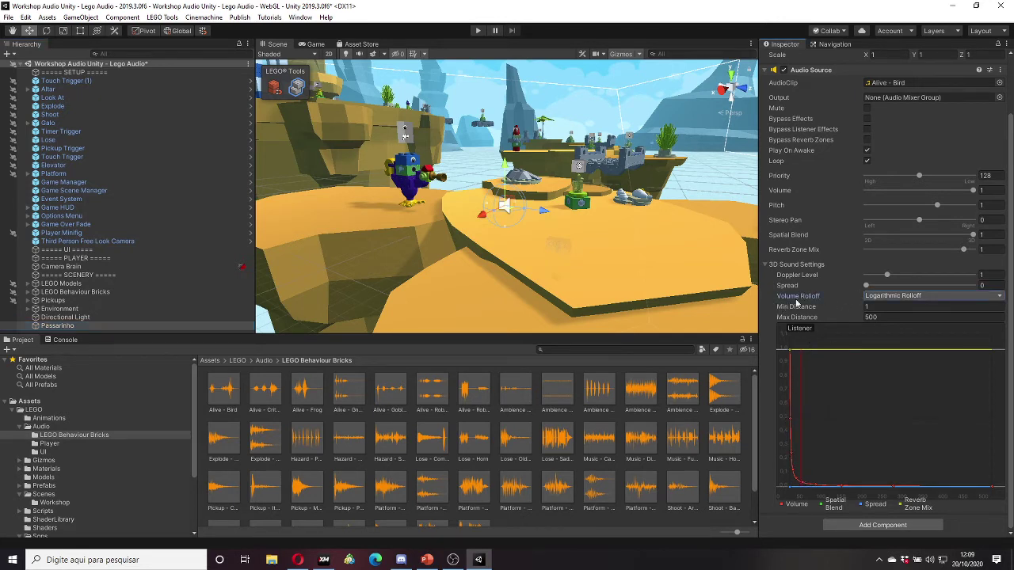
{"action": "left_click", "coordinate": [902, 297]}
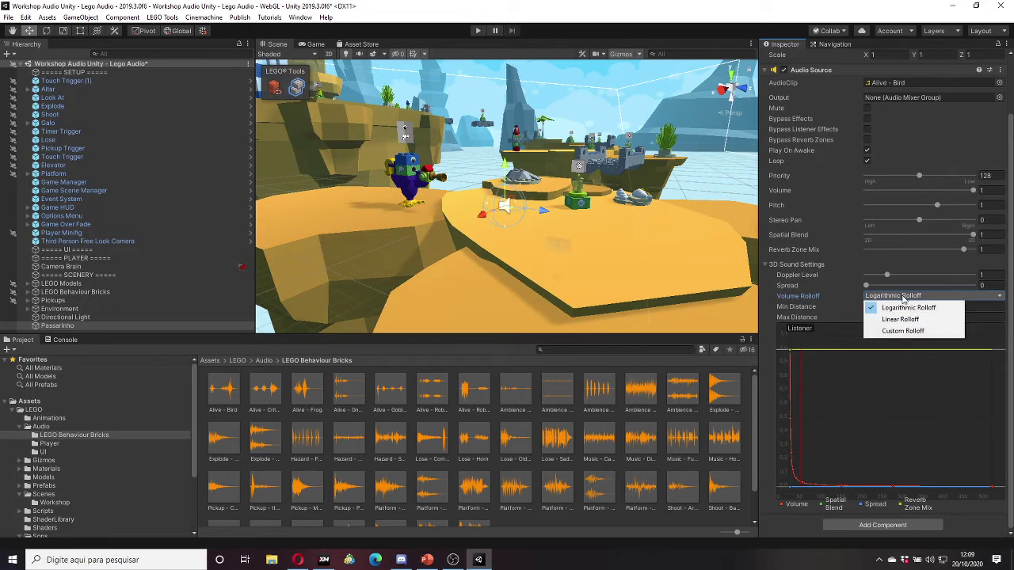
{"action": "left_click", "coordinate": [899, 320]}
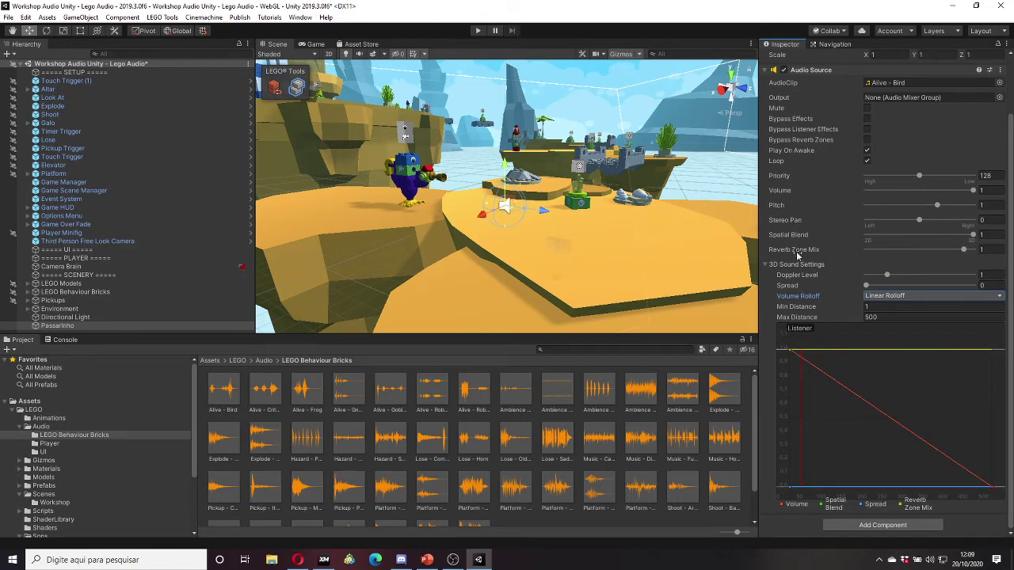
Step: Compare against Logarithmic Rolloff, then return the rolloff to Linear
{"action": "left_click", "coordinate": [888, 297]}
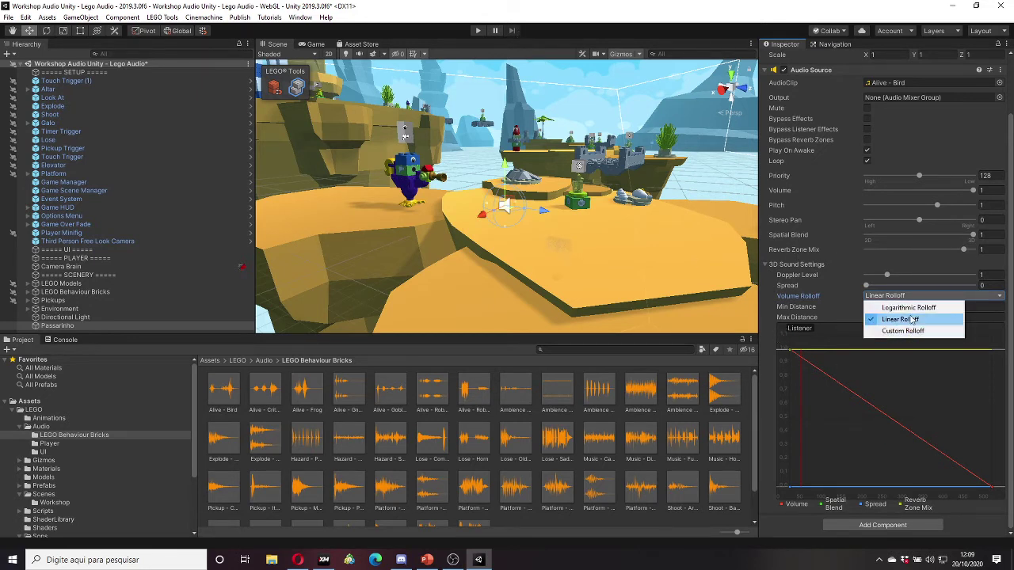
{"action": "left_click", "coordinate": [888, 307]}
{"action": "left_click", "coordinate": [884, 296]}
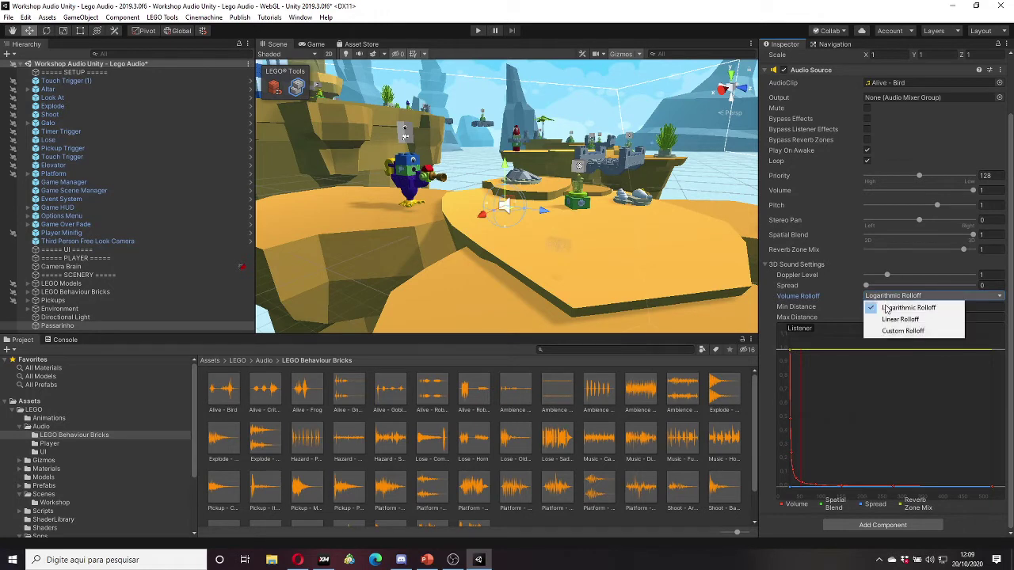
{"action": "left_click", "coordinate": [881, 316]}
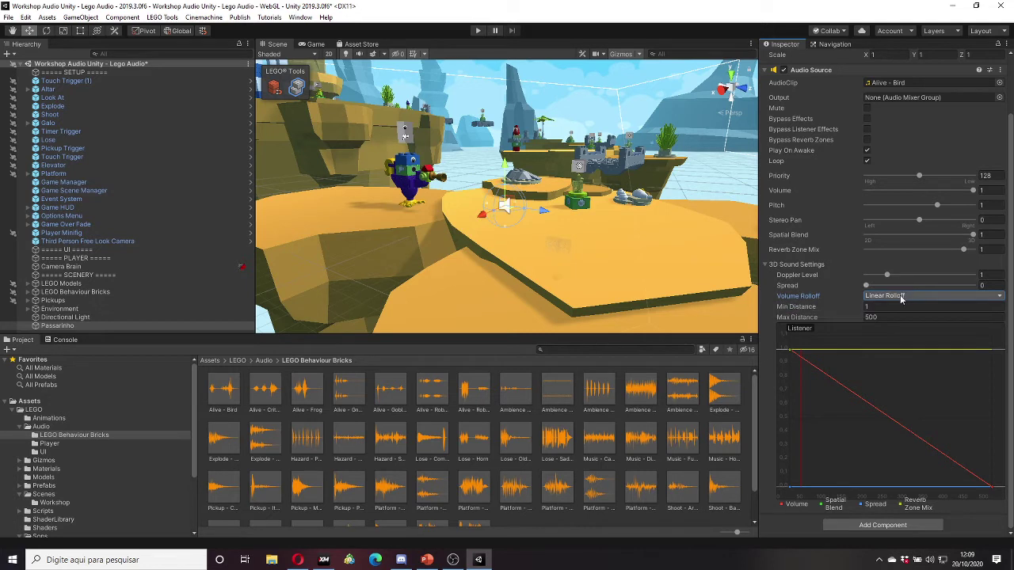
Step: Drag the Spread slider between about 105 and 204, settling near 200
{"action": "left_click", "coordinate": [868, 287]}
{"action": "left_click_drag", "start_coordinate": [878, 289], "coordinate": [909, 287]}
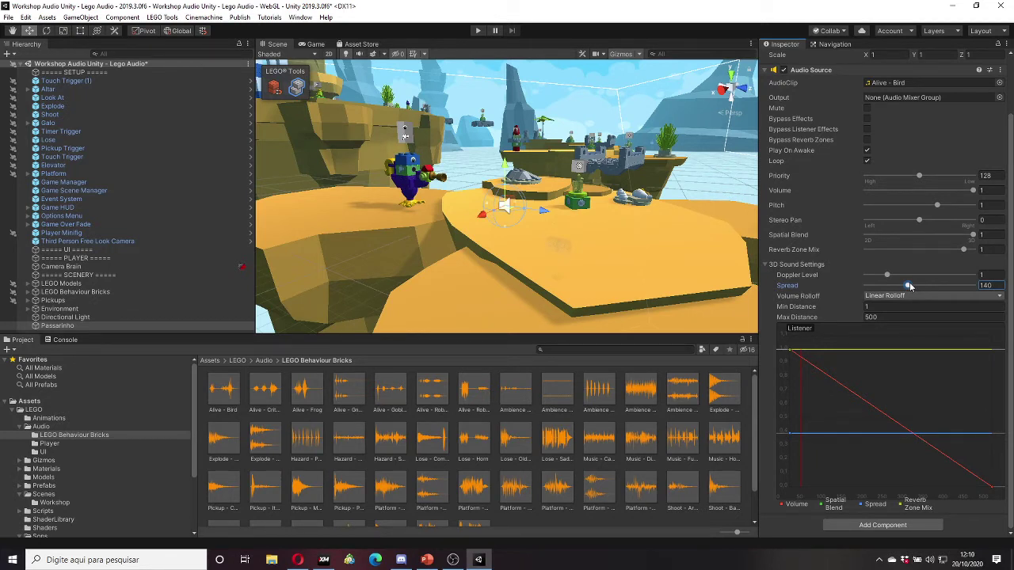
{"action": "left_click_drag", "start_coordinate": [909, 286], "coordinate": [928, 287]}
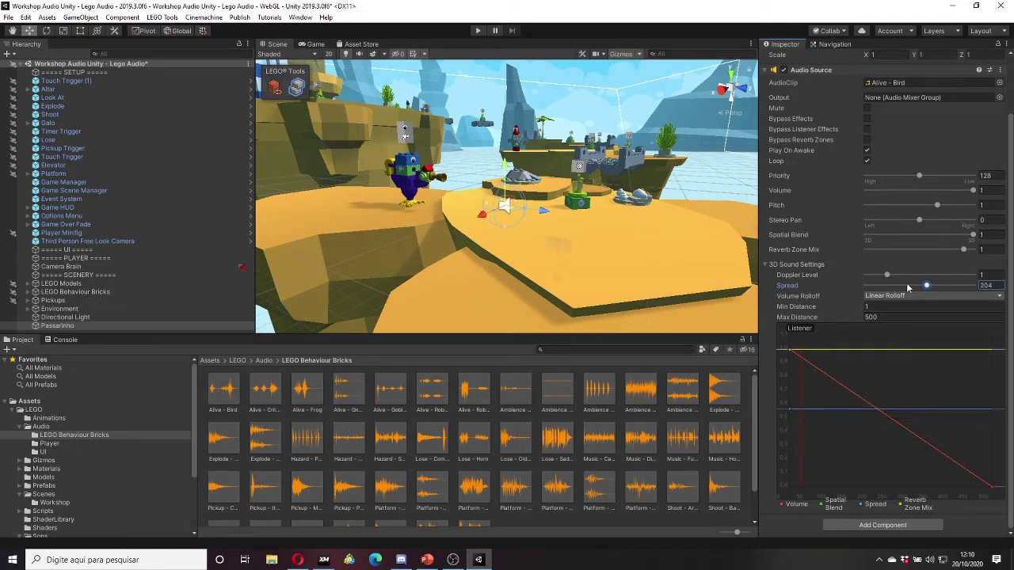
{"action": "left_click_drag", "start_coordinate": [927, 286], "coordinate": [923, 285]}
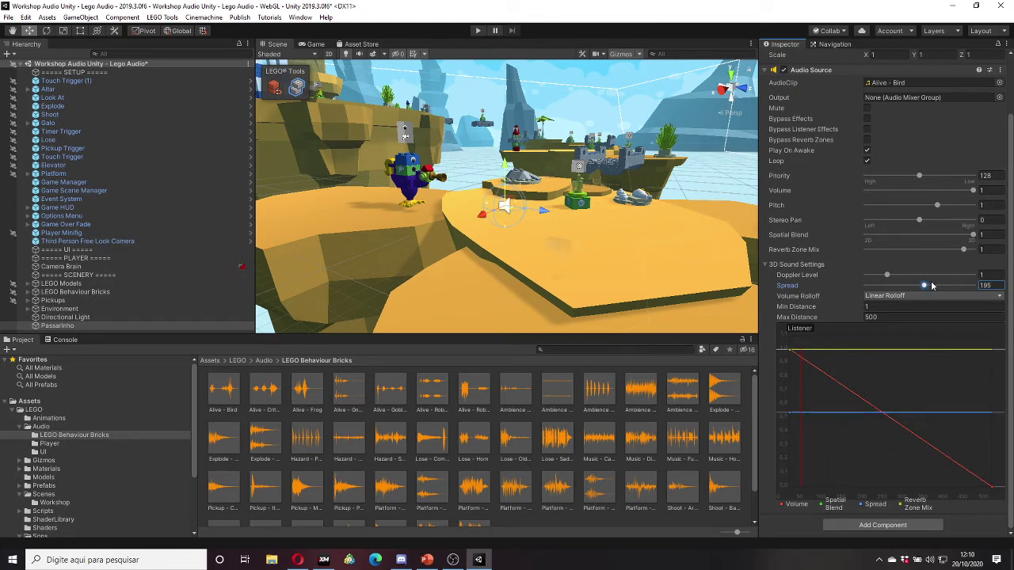
{"action": "left_click_drag", "start_coordinate": [924, 286], "coordinate": [921, 288]}
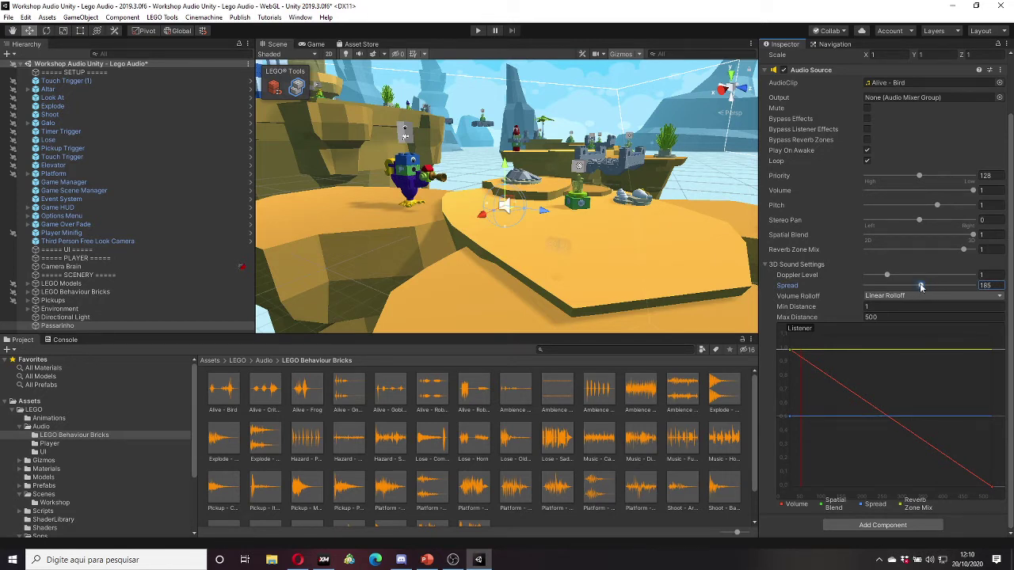
Step: Keep Linear Rolloff selected and type a Spread value directly into its field
{"action": "left_click", "coordinate": [904, 295]}
{"action": "left_click", "coordinate": [895, 315]}
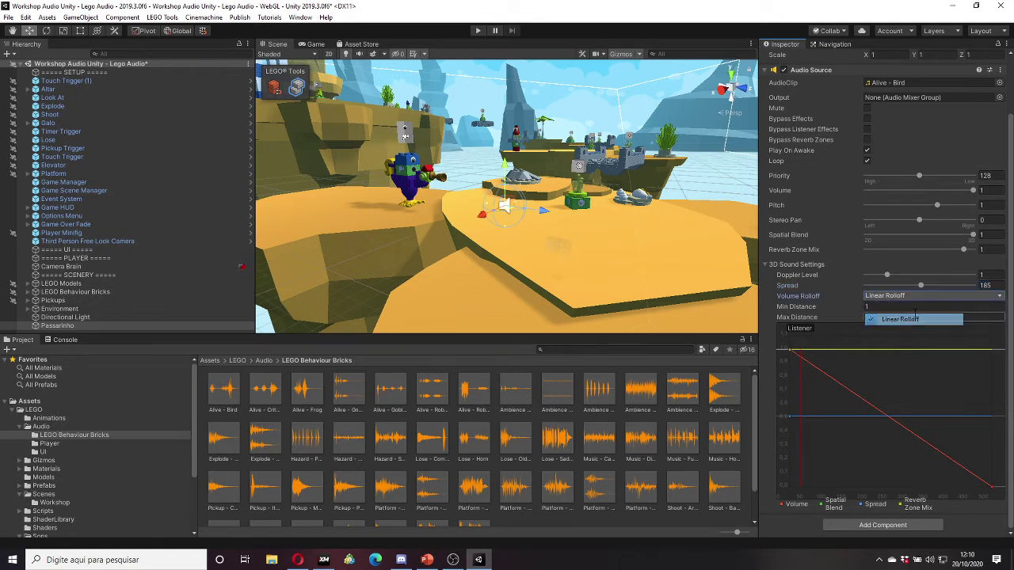
{"action": "left_click", "coordinate": [985, 285]}
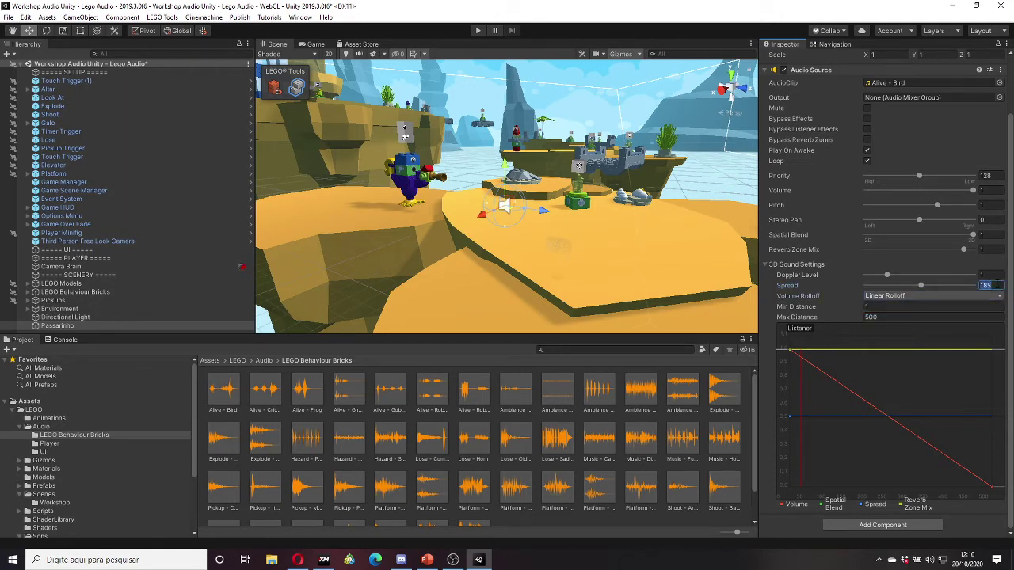
{"action": "type", "text": "0"}
{"action": "type", "text": "3"}
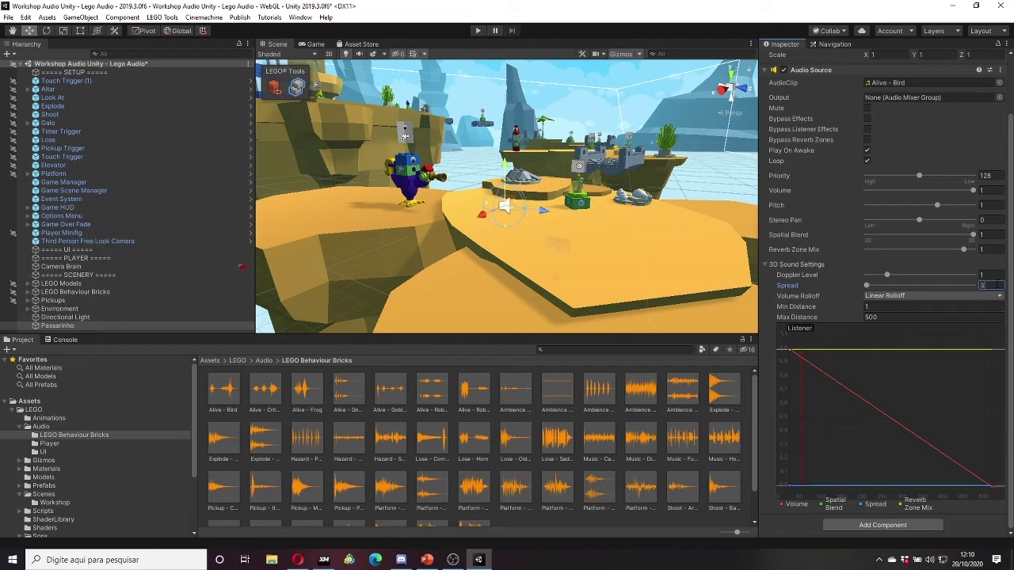
{"action": "type", "text": "00"}
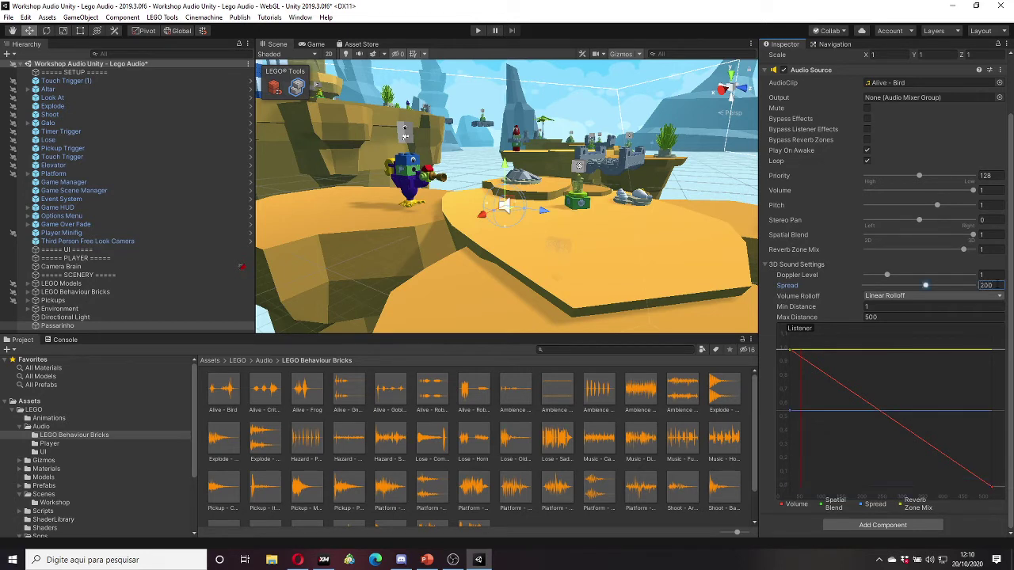
Step: Commit Spread at 200 and change Max Distance from 500 to 250
{"action": "left_click", "coordinate": [875, 308]}
{"action": "left_click", "coordinate": [877, 317]}
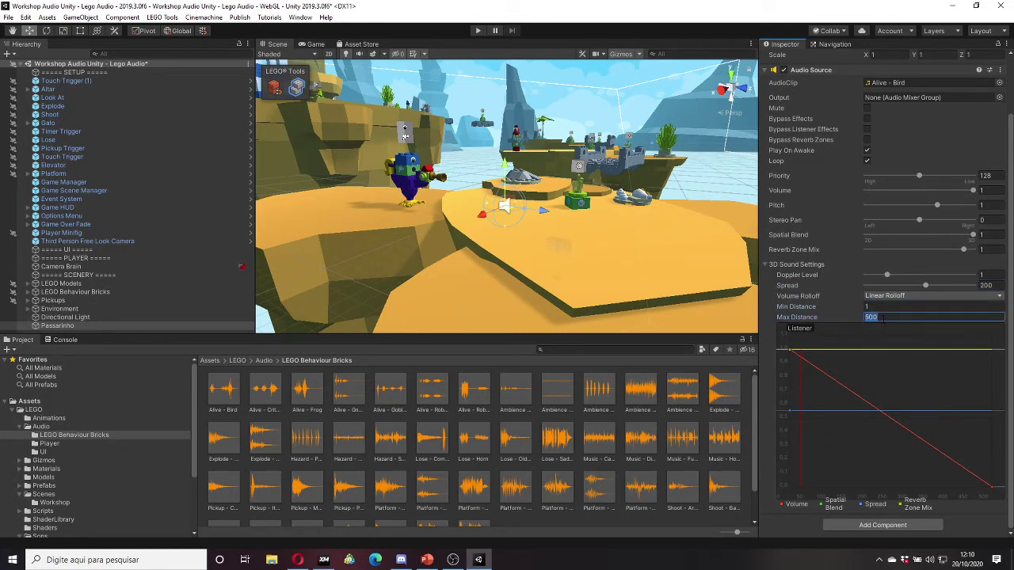
{"action": "type", "text": "100"}
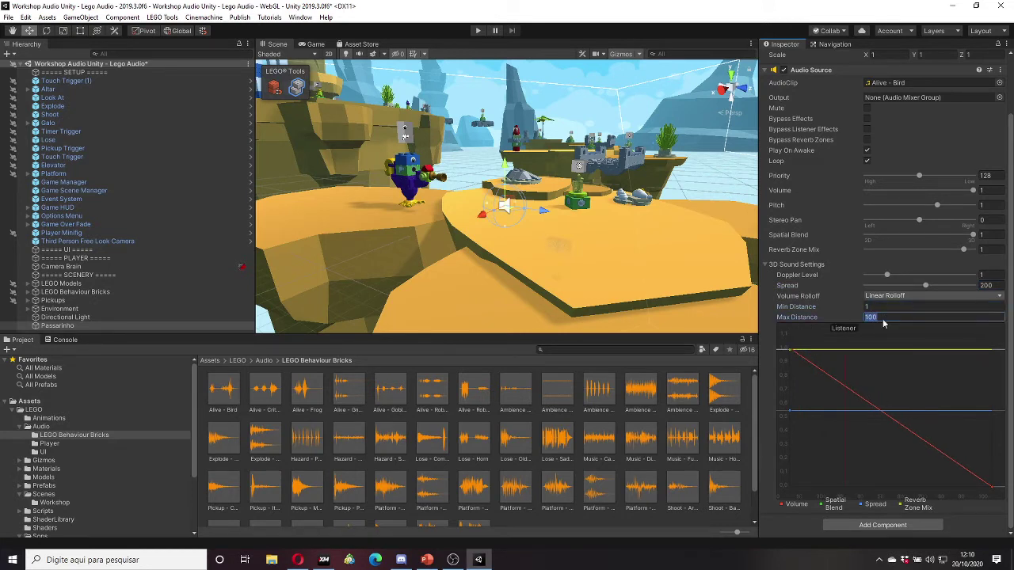
{"action": "type", "text": "250"}
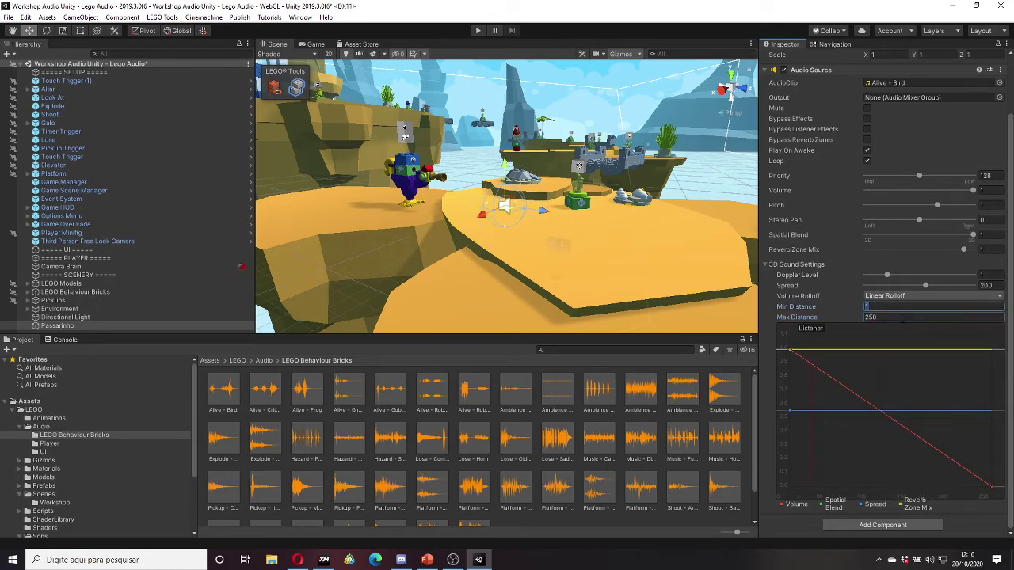
{"action": "key", "text": "Return"}
{"action": "left_click", "coordinate": [897, 316]}
{"action": "left_click", "coordinate": [885, 307]}
Step: Enter Play mode and walk the character past the bird, collecting bricks
{"action": "left_click", "coordinate": [479, 32]}
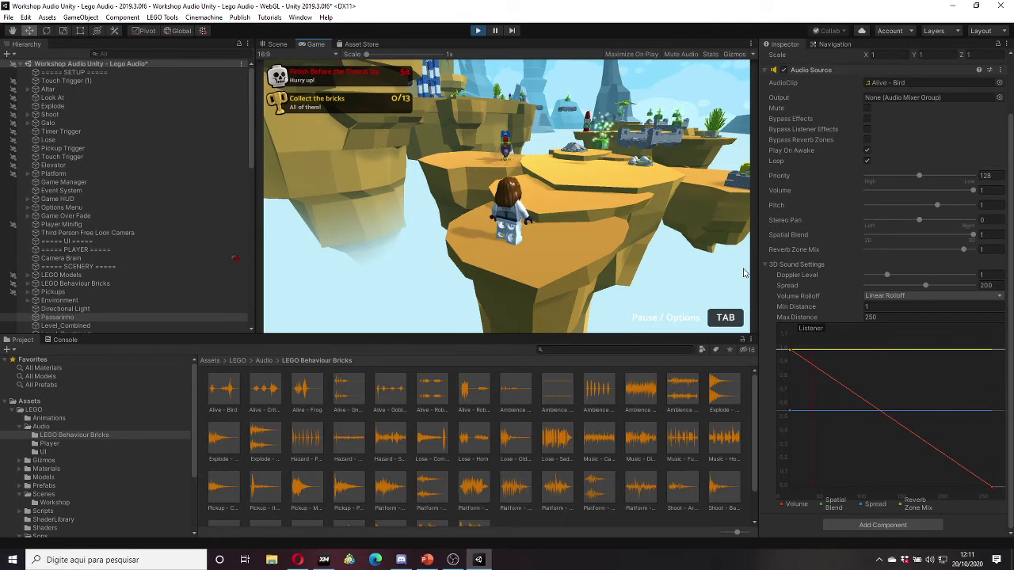
{"action": "key", "text": "w"}
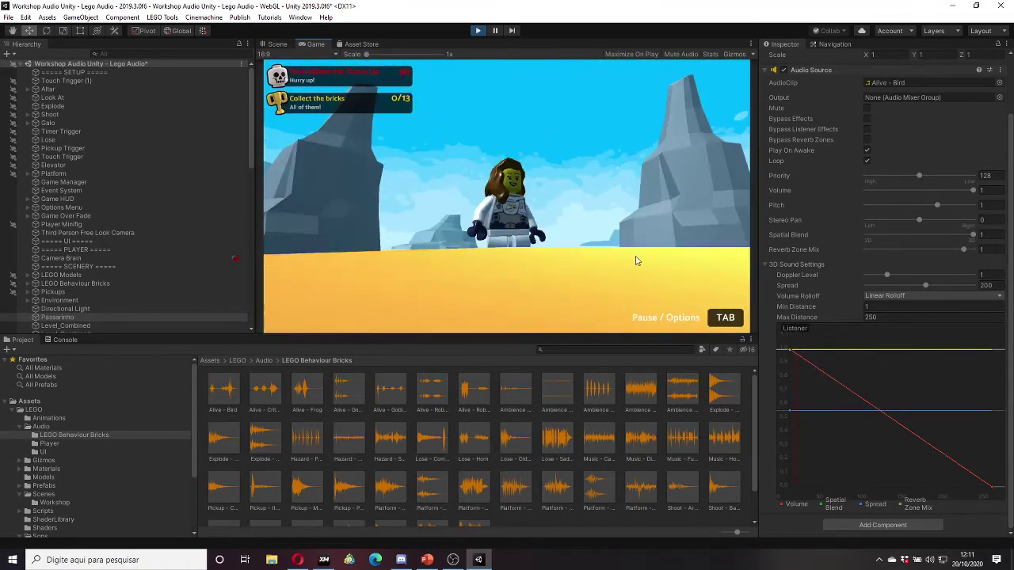
{"action": "key", "text": "w"}
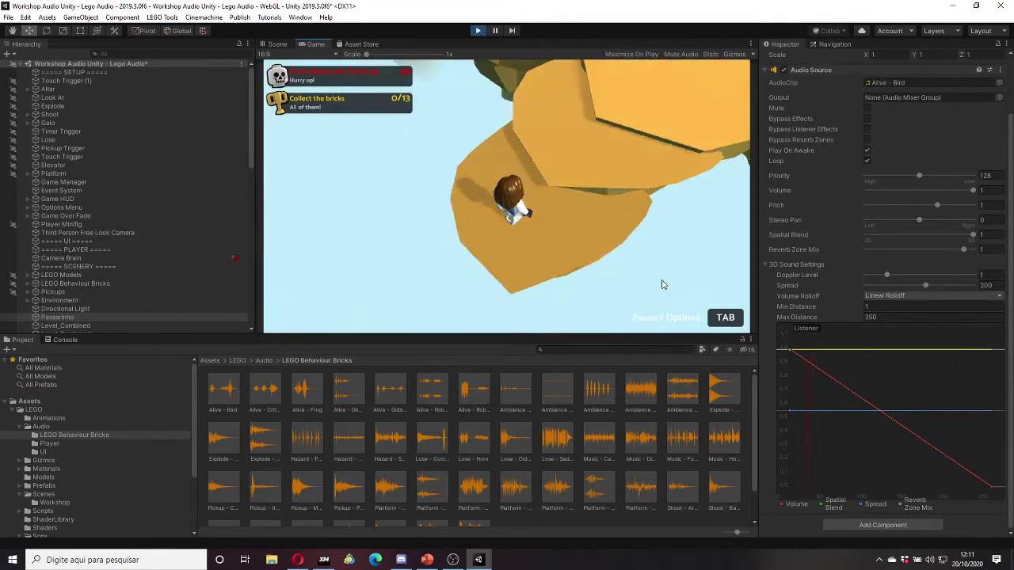
{"action": "key", "text": "w"}
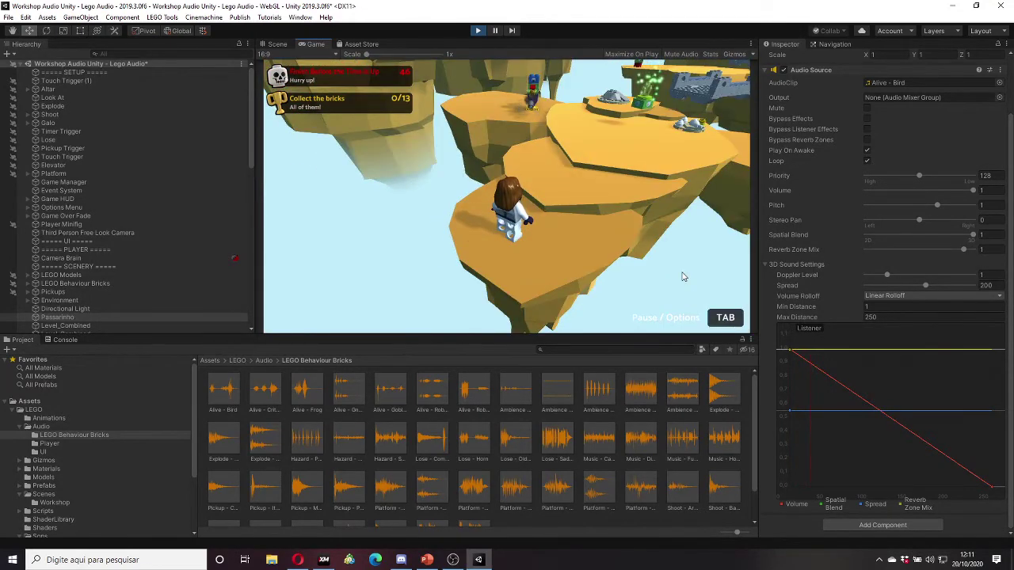
{"action": "key", "text": "w"}
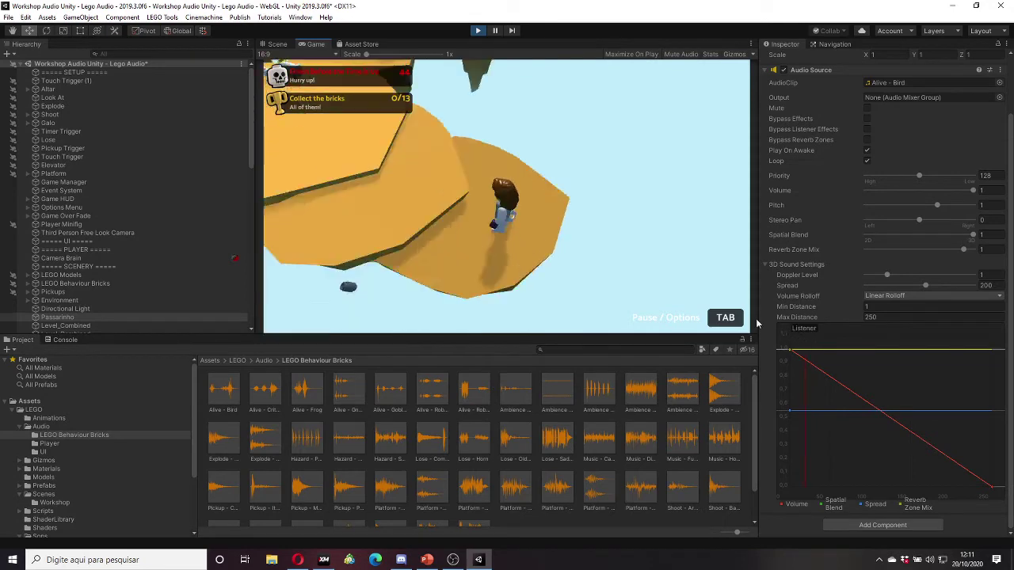
{"action": "key", "text": "w"}
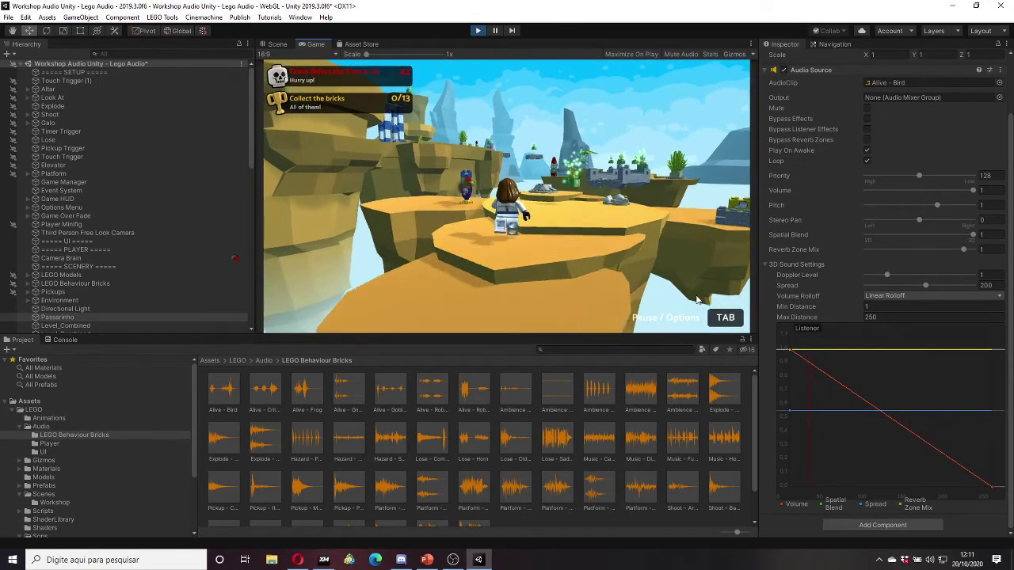
{"action": "key", "text": "w"}
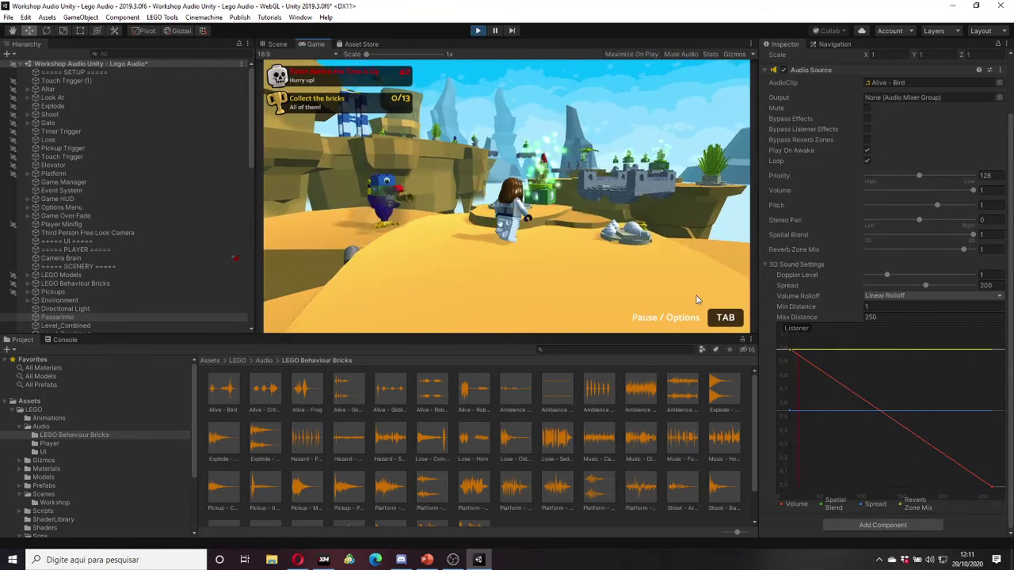
{"action": "key", "text": "w"}
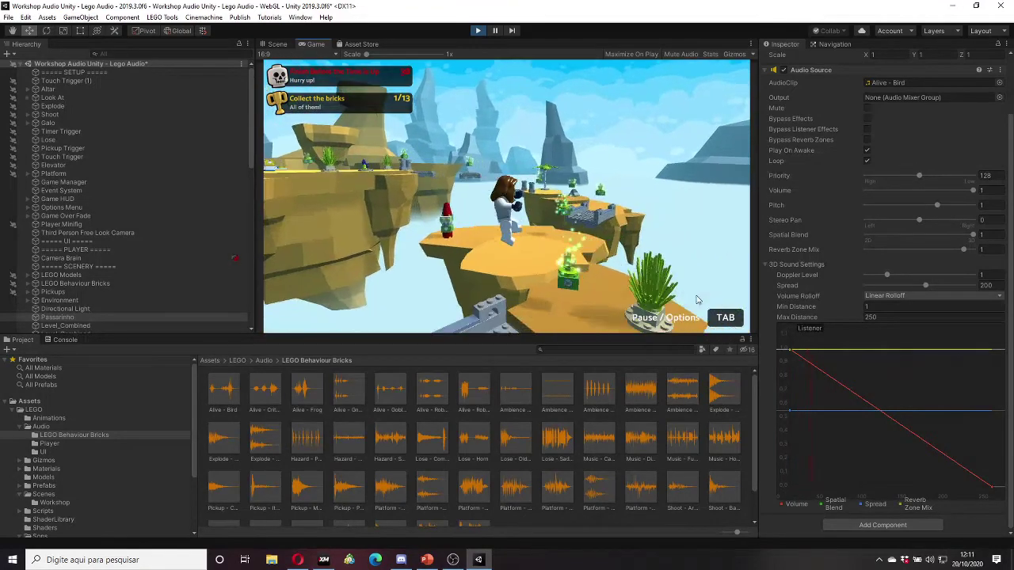
{"action": "key", "text": "w"}
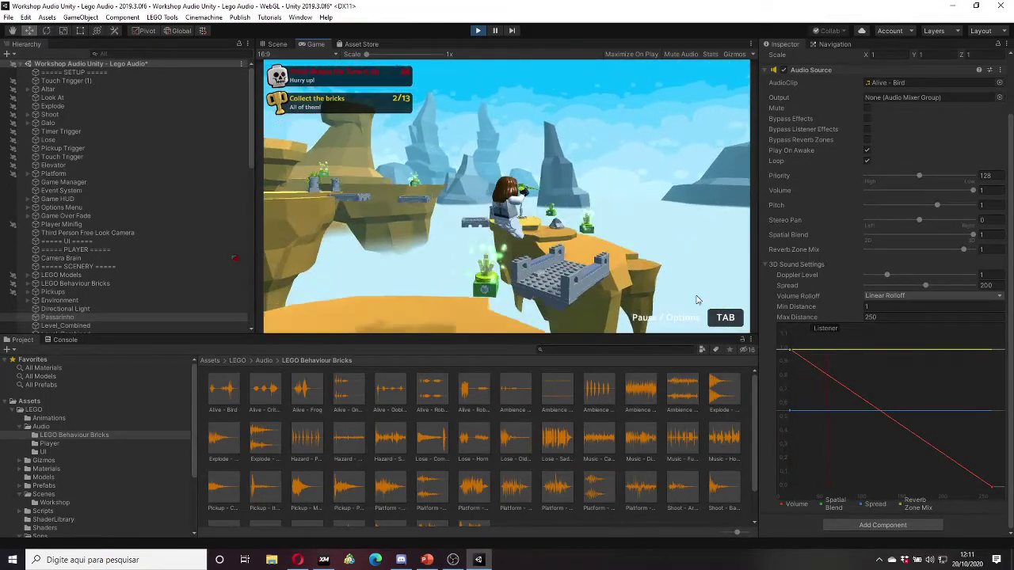
Step: Move across the castle wall and platforms away from the bird as its sound fades
{"action": "key", "text": "w"}
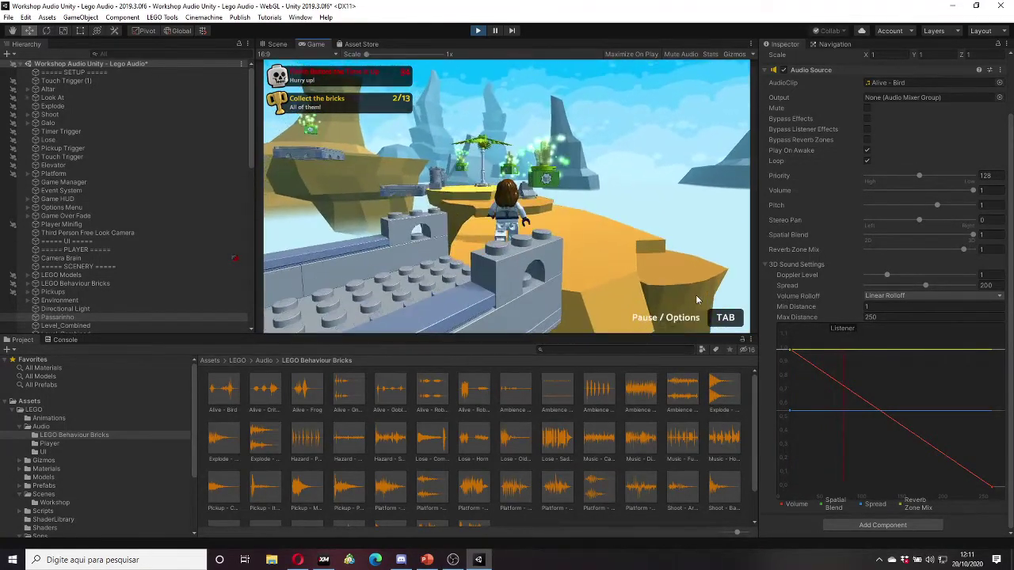
{"action": "key", "text": "w"}
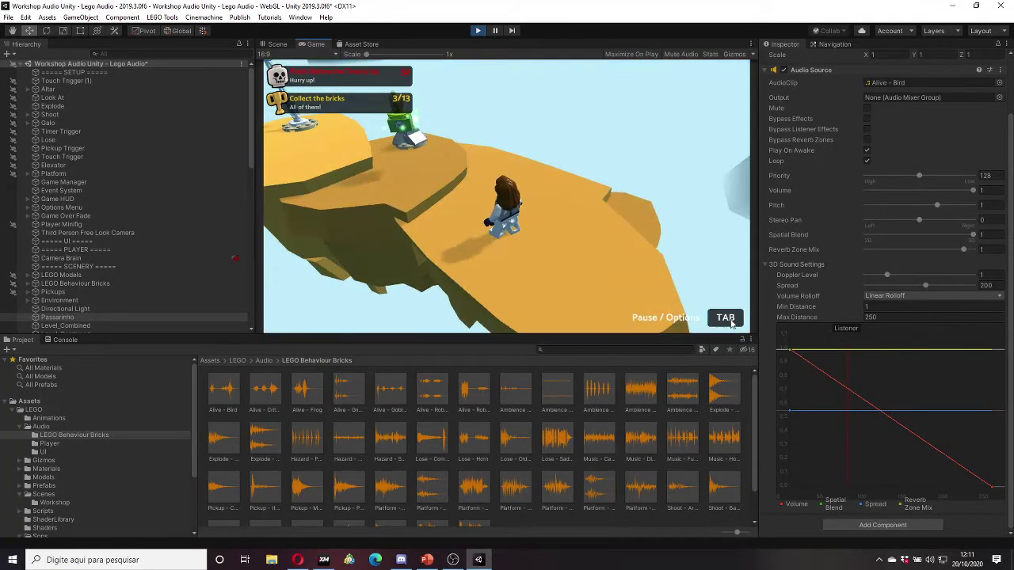
{"action": "key", "text": "w"}
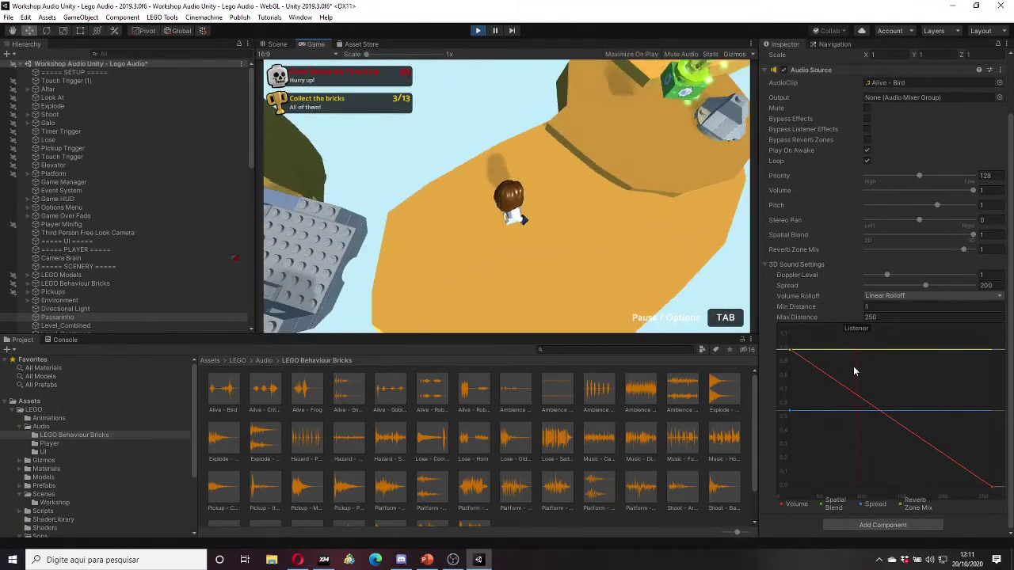
{"action": "key", "text": "w"}
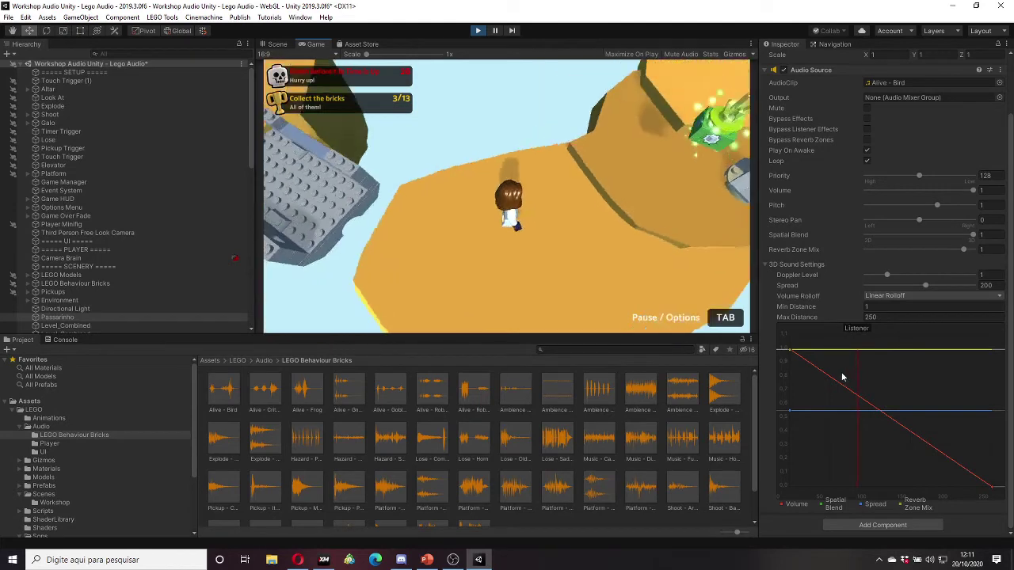
{"action": "key", "text": "w"}
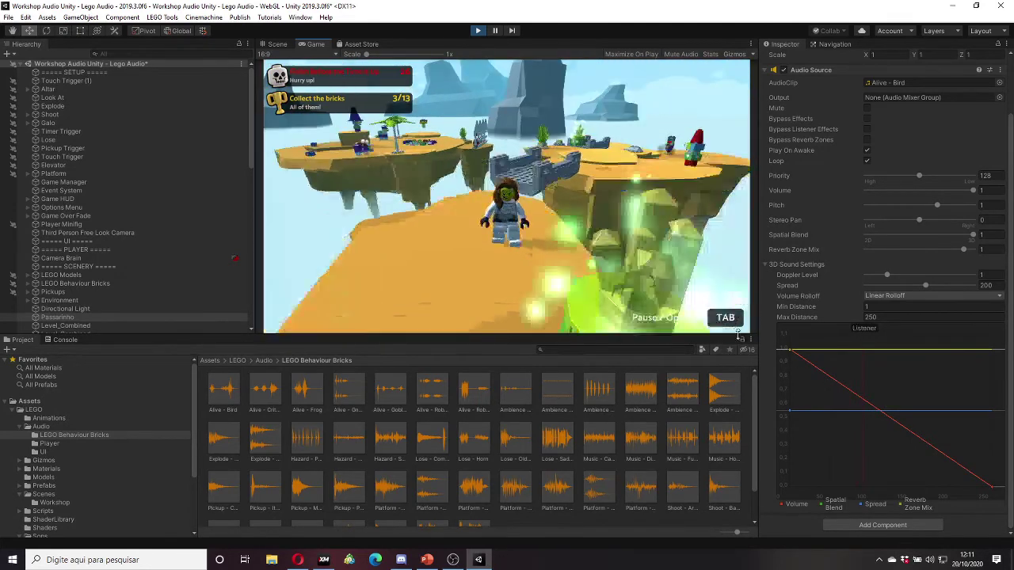
{"action": "key", "text": "w"}
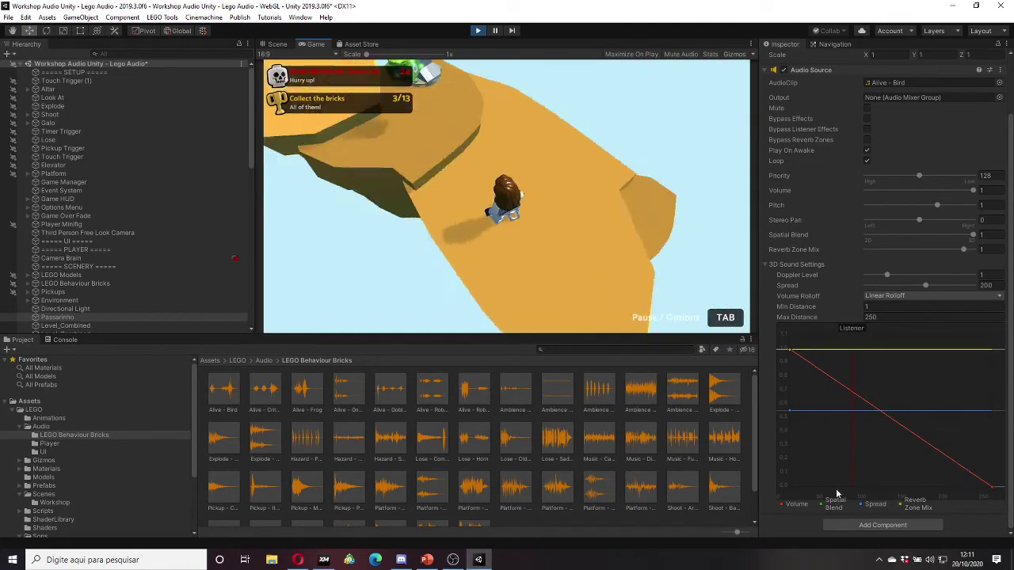
{"action": "key", "text": "w"}
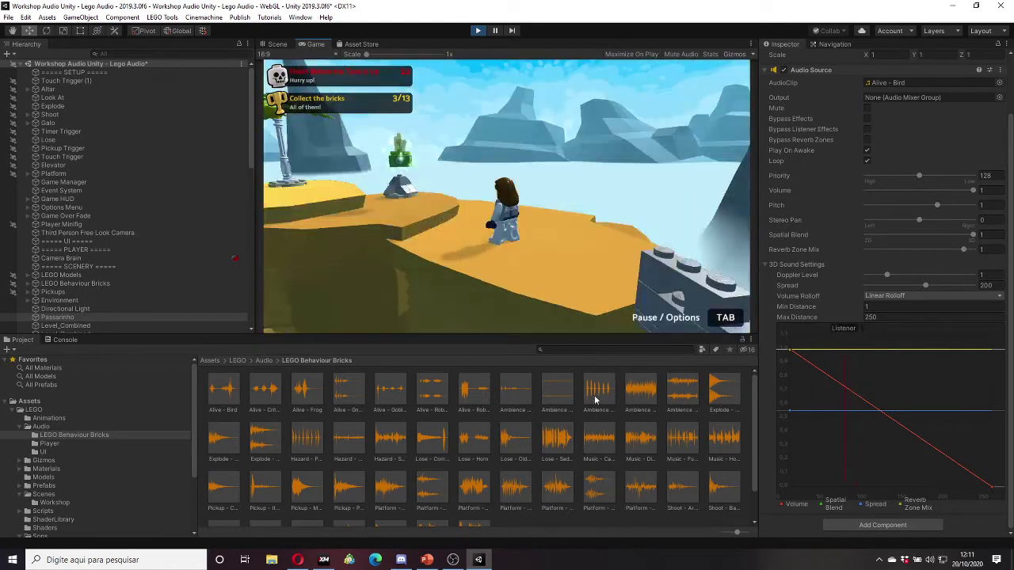
{"action": "key", "text": "w"}
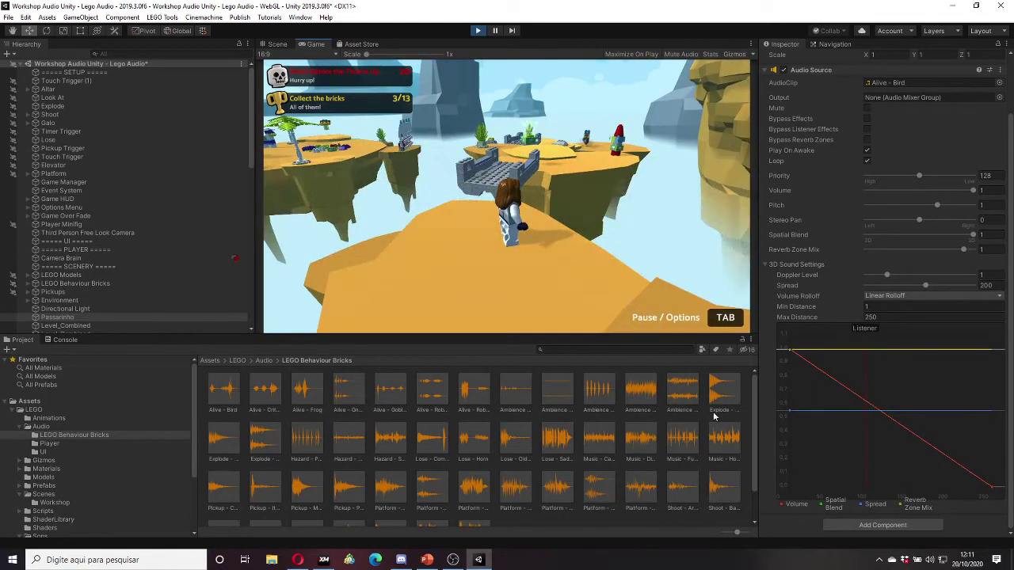
{"action": "key", "text": "w"}
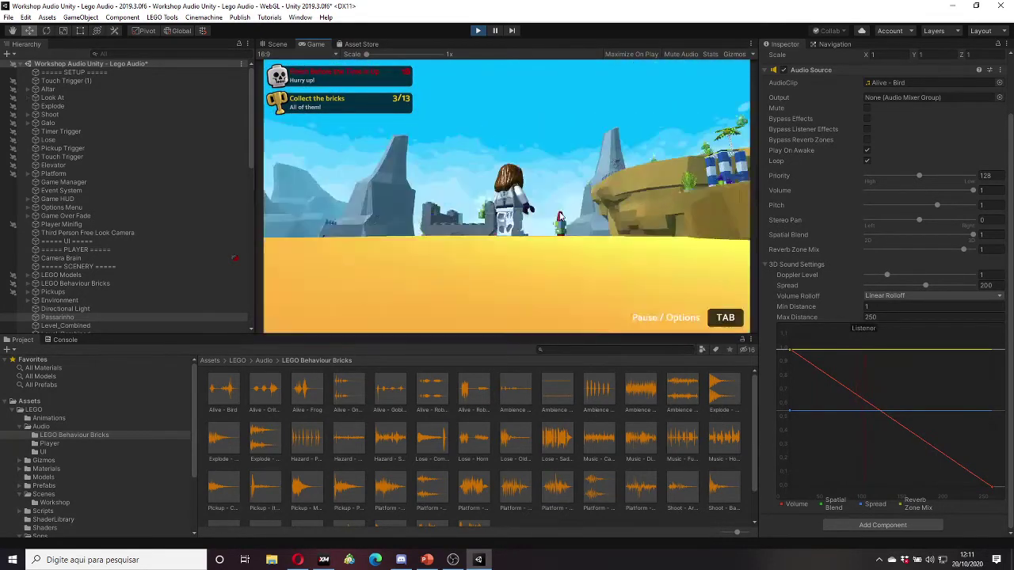
{"action": "key", "text": "w"}
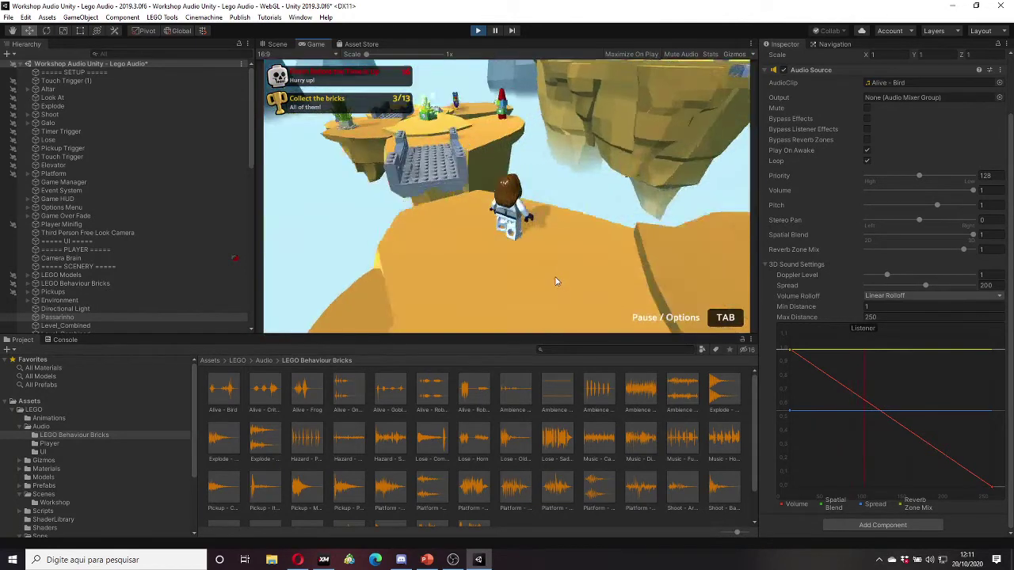
Step: Cross the grey brick bridge collecting bricks, then stop Play mode
{"action": "key", "text": "w"}
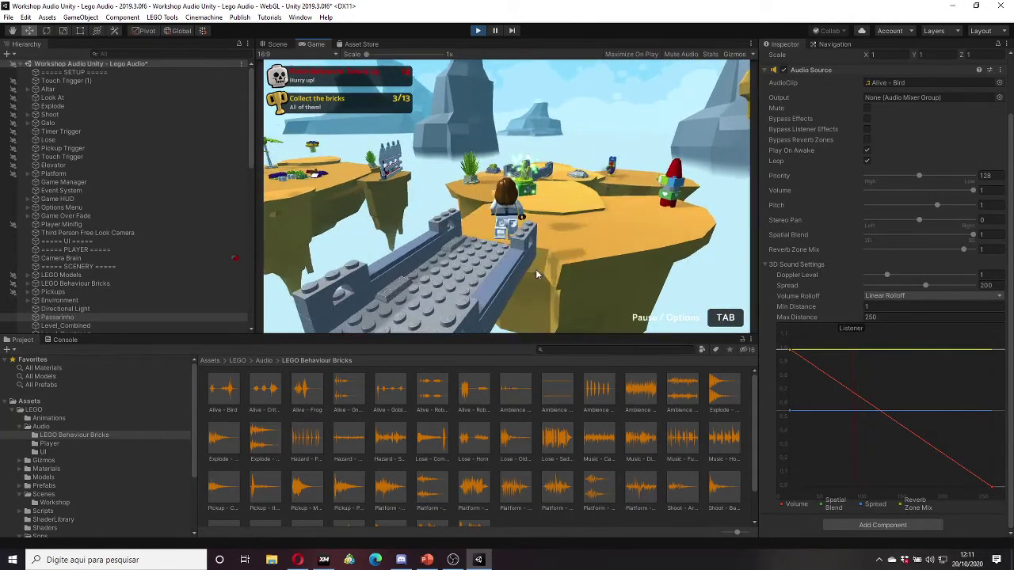
{"action": "key", "text": "w"}
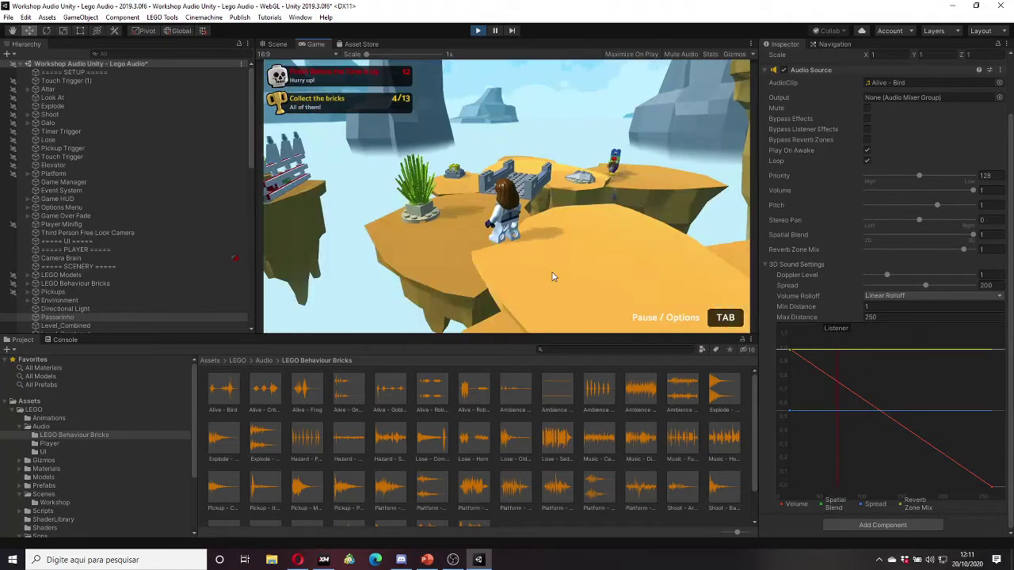
{"action": "key", "text": "w"}
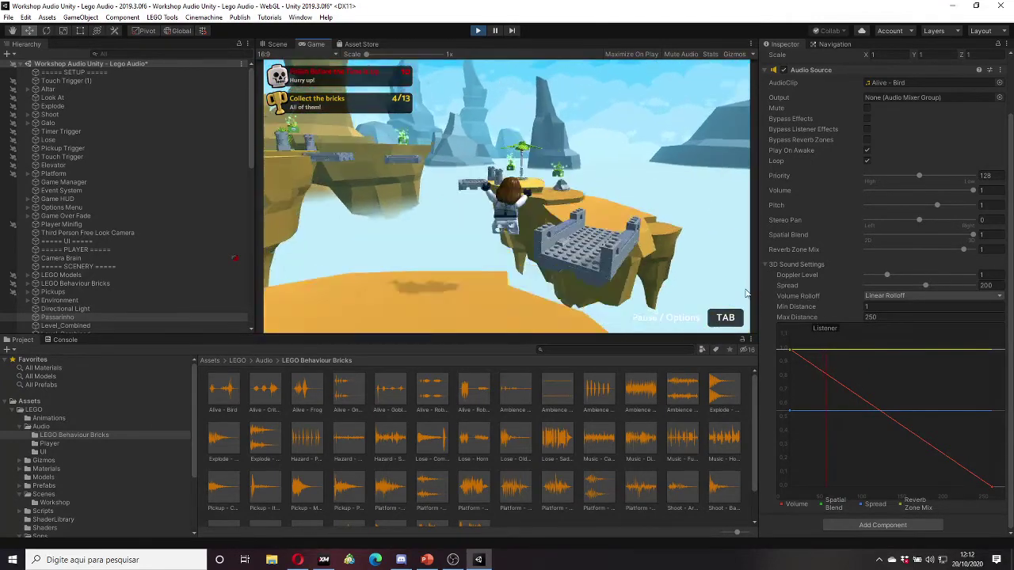
{"action": "key", "text": "w"}
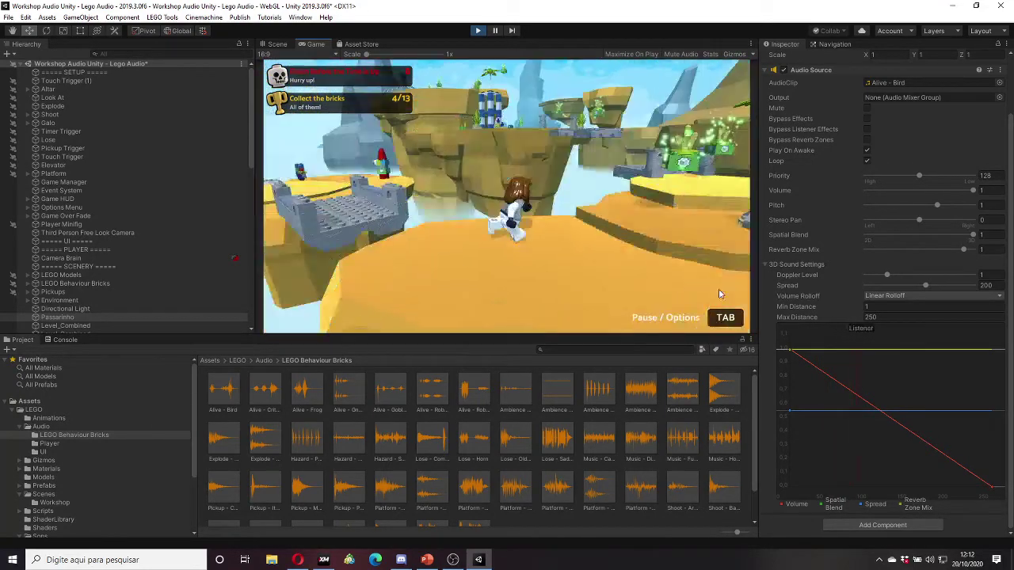
{"action": "key", "text": "w"}
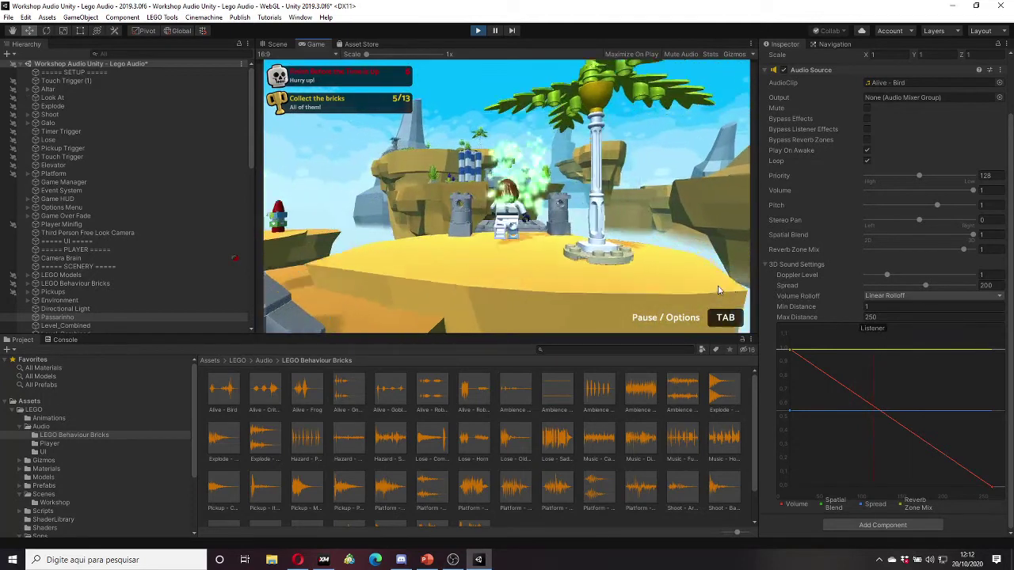
{"action": "key", "text": "w"}
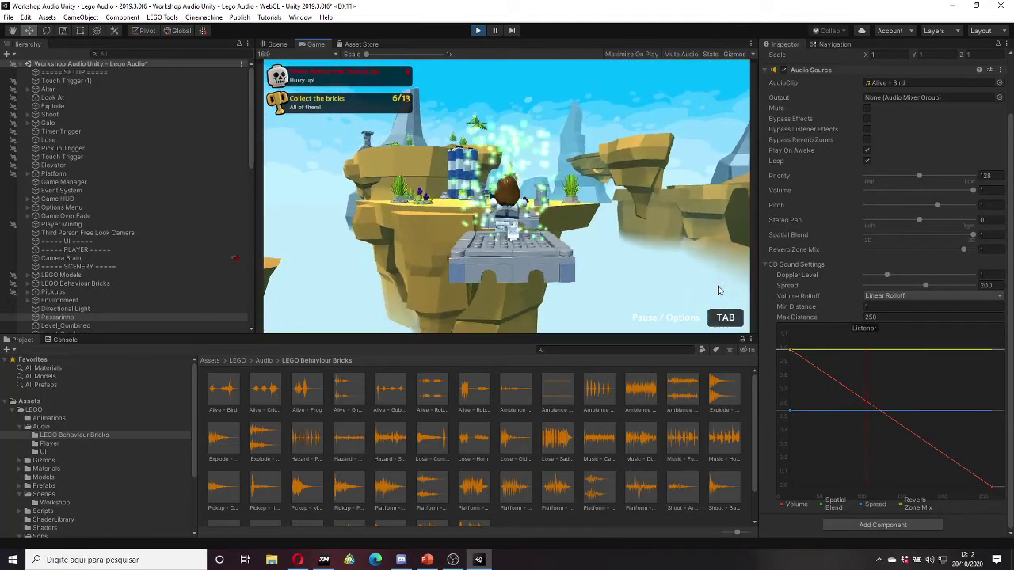
{"action": "key", "text": "w"}
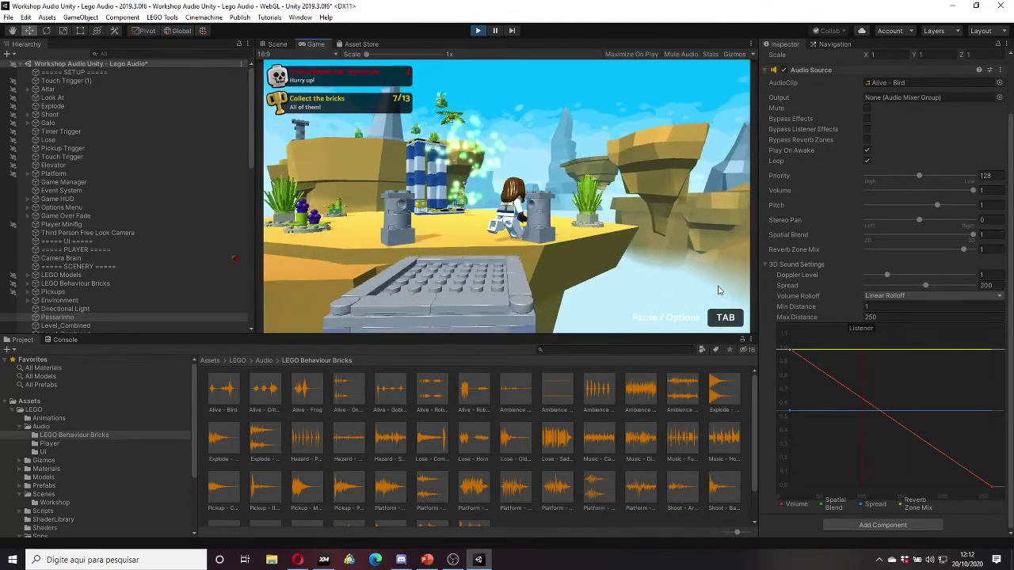
{"action": "key", "text": "w"}
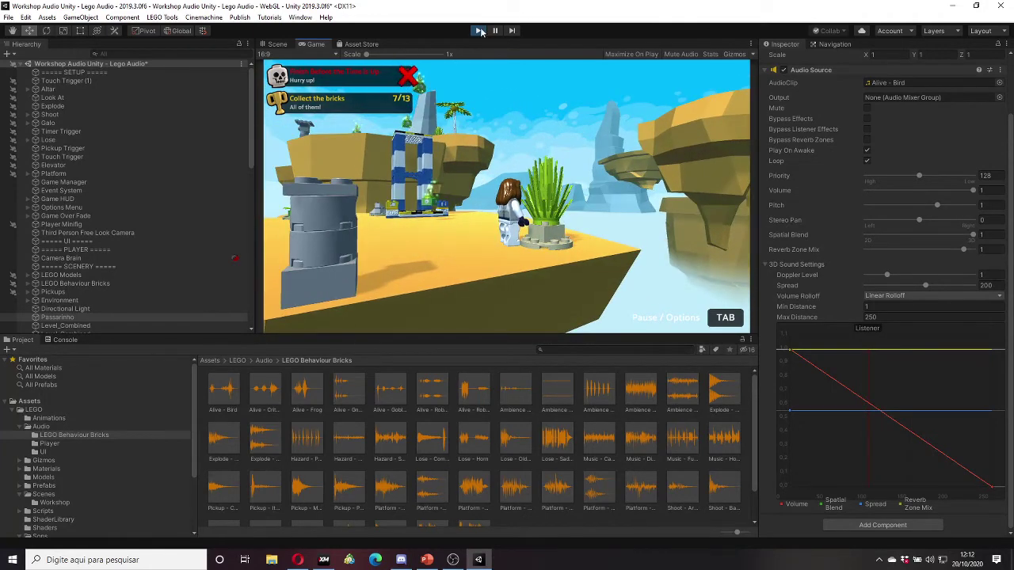
{"action": "left_click", "coordinate": [480, 31]}
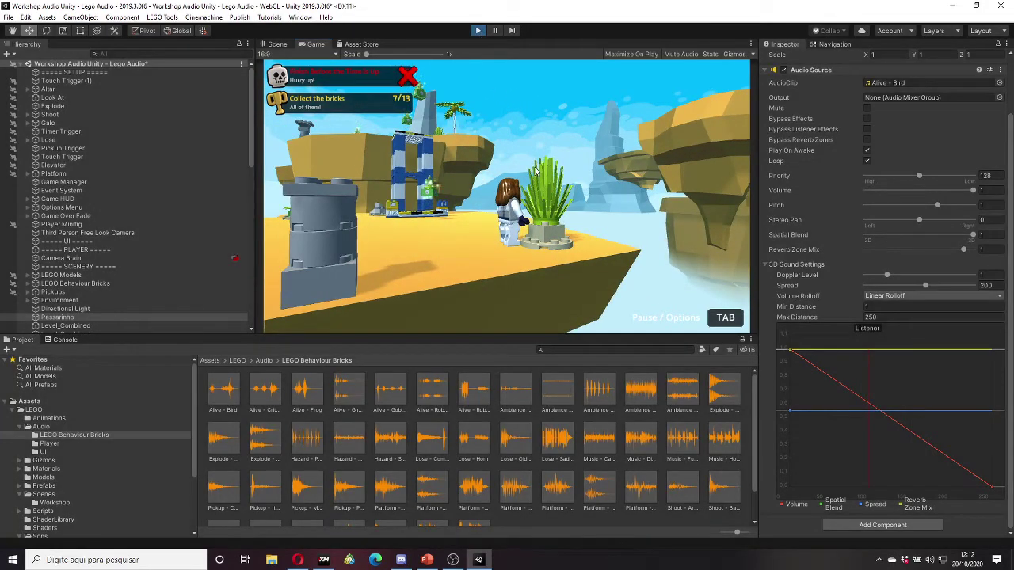
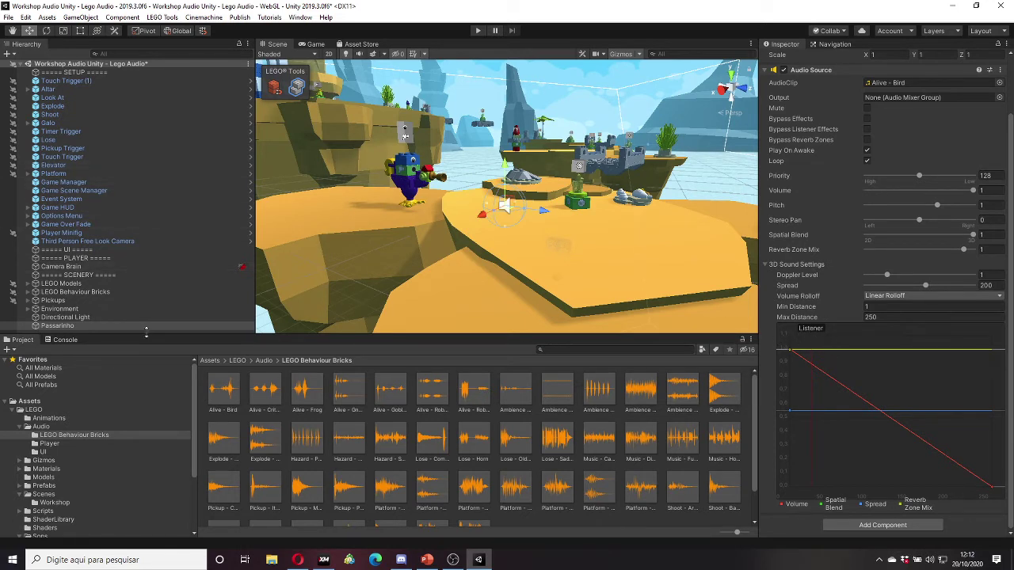
Step: Create a new empty GameObject in the scene and name it Ouvido
{"action": "left_click", "coordinate": [84, 325]}
{"action": "right_click", "coordinate": [85, 326]}
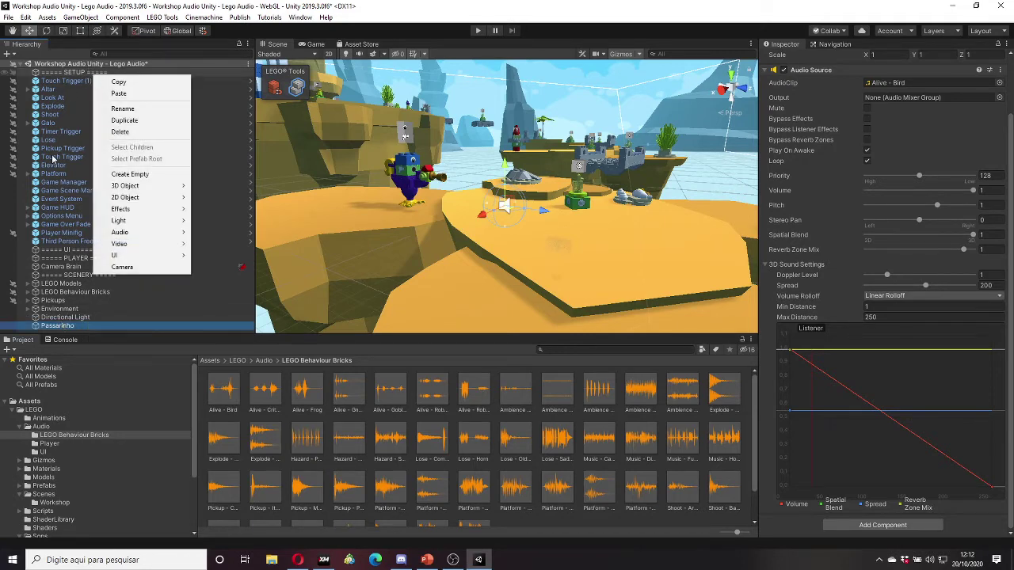
{"action": "right_click", "coordinate": [64, 328]}
{"action": "right_click", "coordinate": [72, 328]}
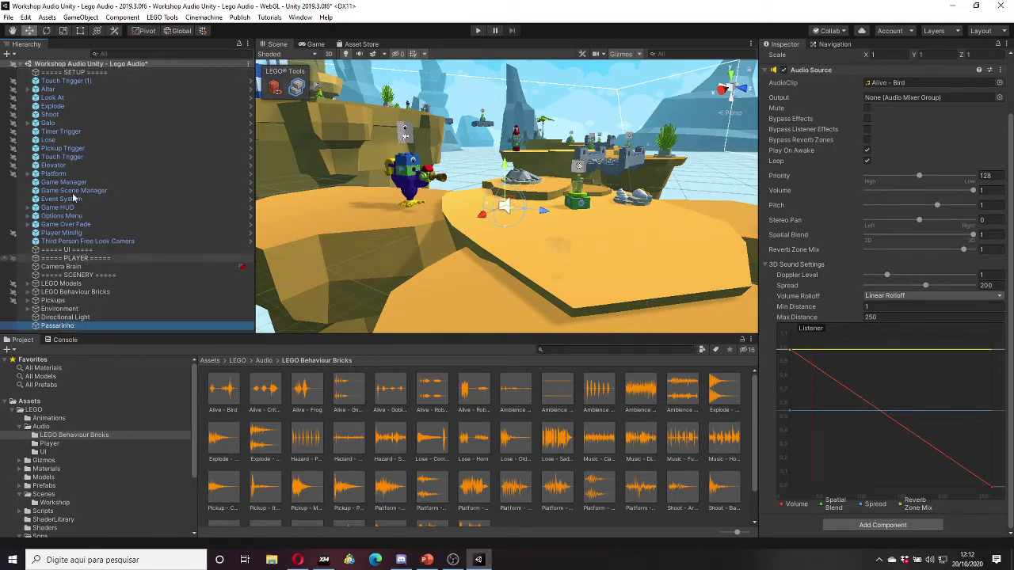
{"action": "key", "text": "Escape"}
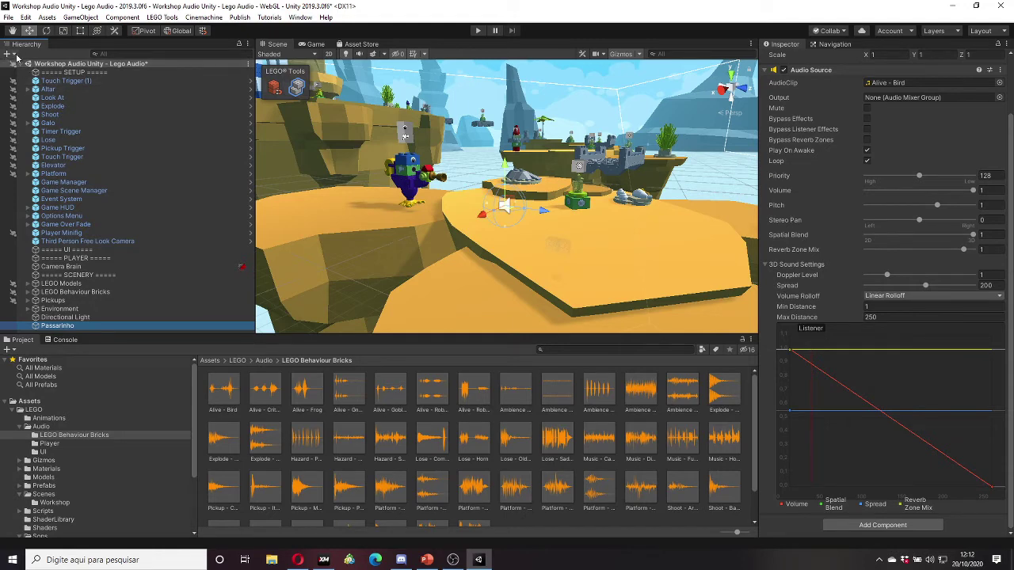
{"action": "left_click", "coordinate": [9, 54]}
{"action": "left_click", "coordinate": [58, 68]}
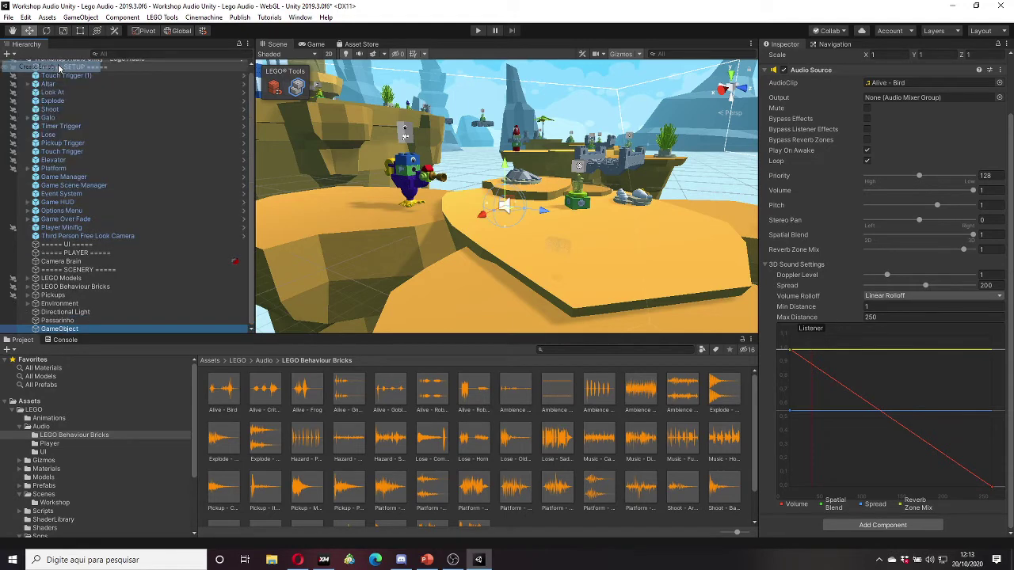
{"action": "left_click", "coordinate": [852, 58]}
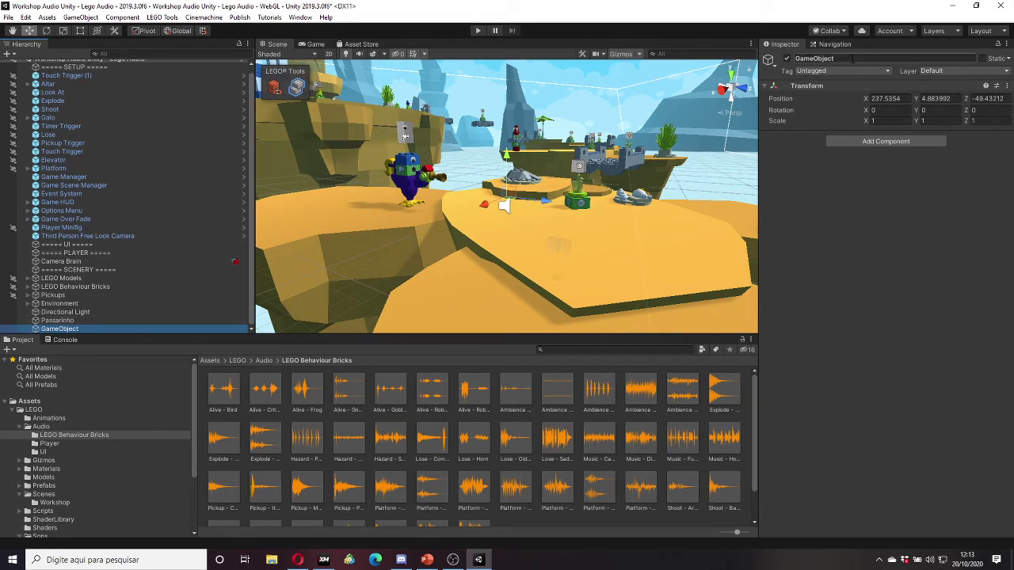
{"action": "type", "text": "Ouvido"}
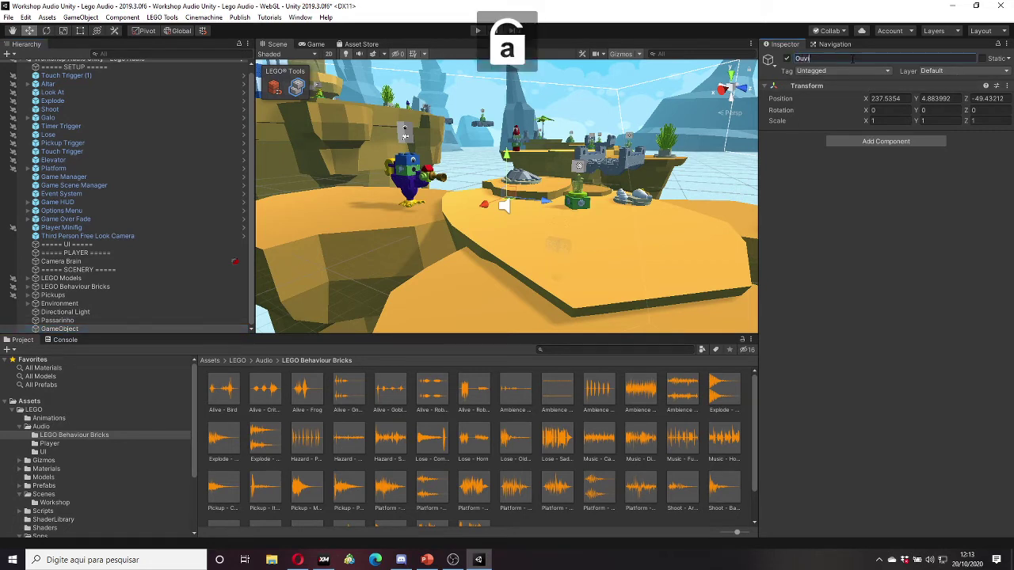
{"action": "key", "text": "Return"}
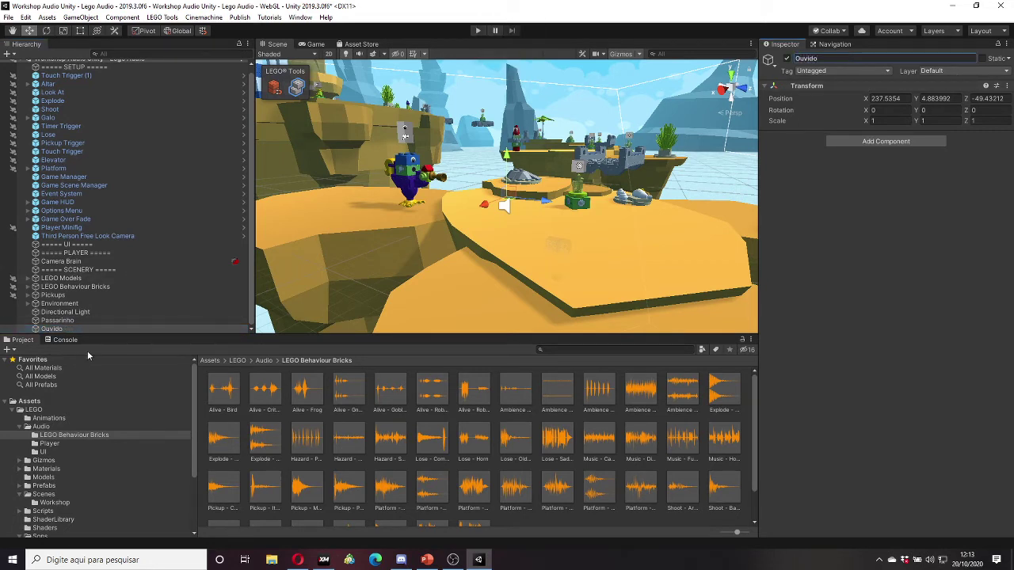
Step: Add an Audio Listener component to Ouvido from the Audio components
{"action": "left_click", "coordinate": [881, 143]}
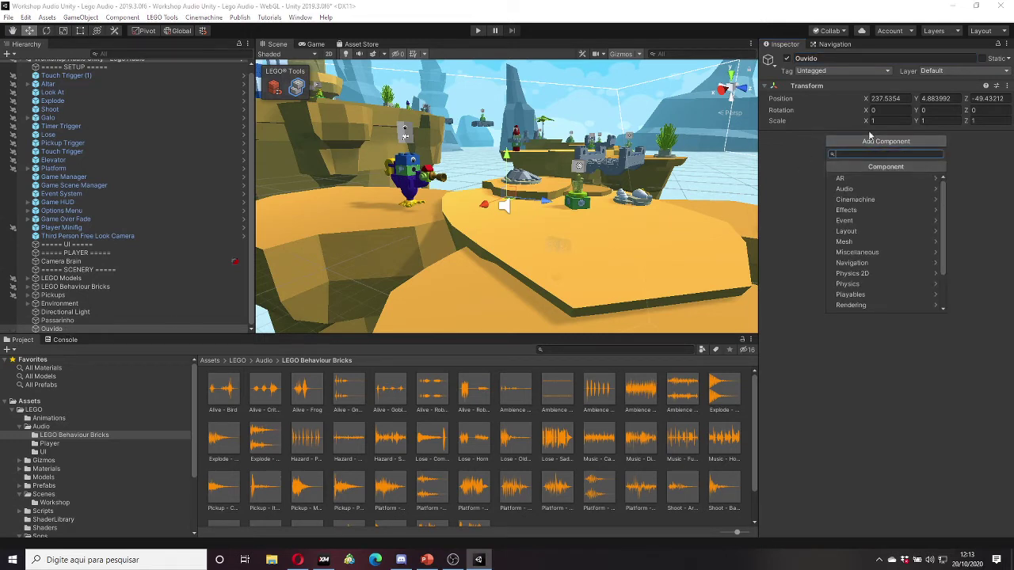
{"action": "left_click", "coordinate": [857, 188]}
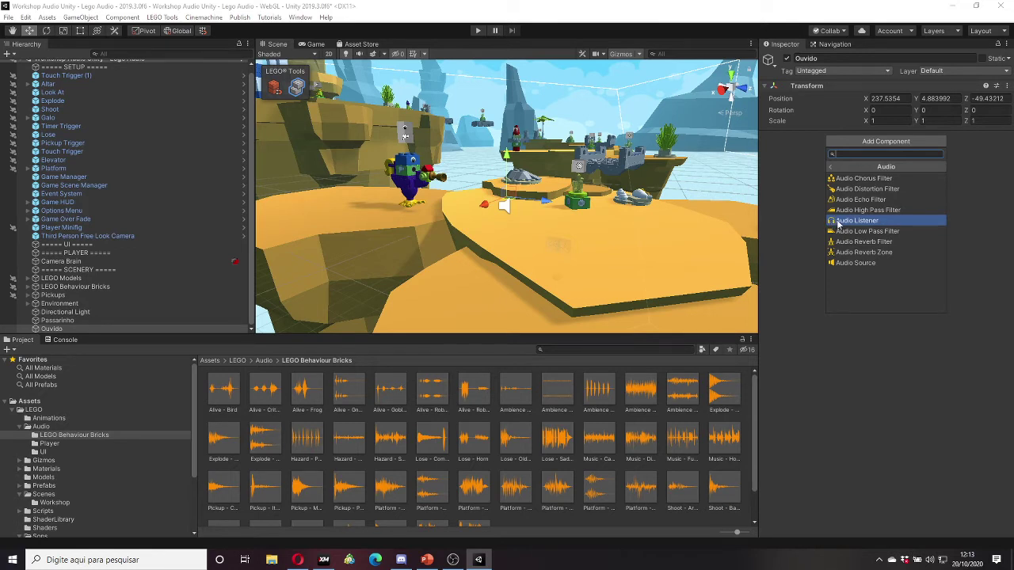
{"action": "left_click", "coordinate": [833, 221]}
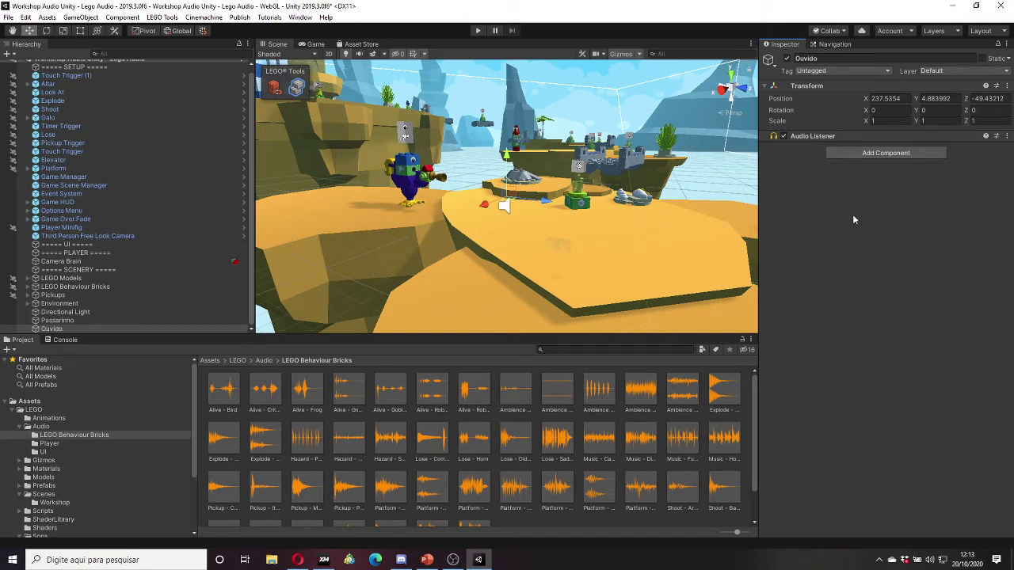
{"action": "left_click", "coordinate": [71, 321]}
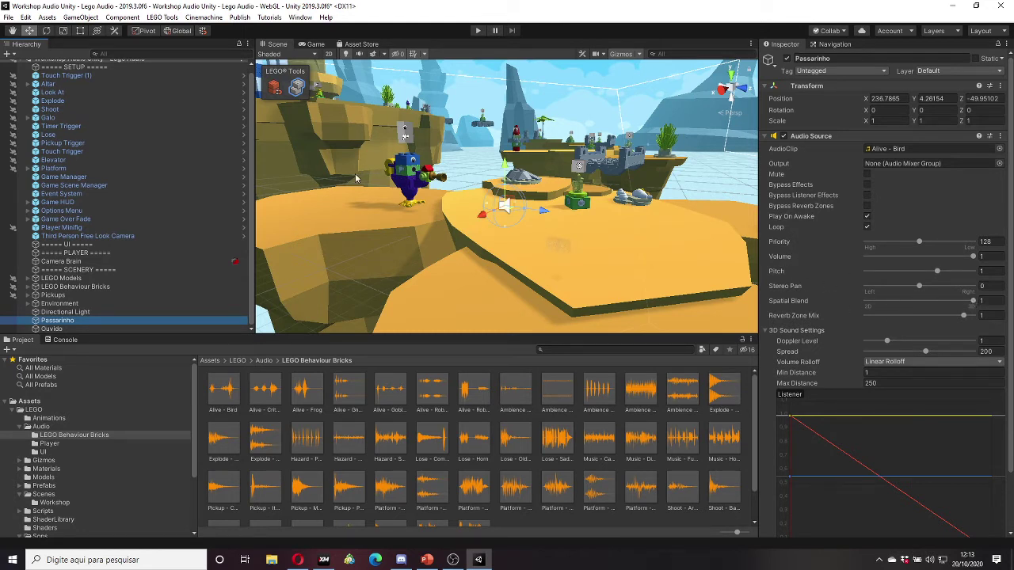
{"action": "left_click", "coordinate": [511, 202]}
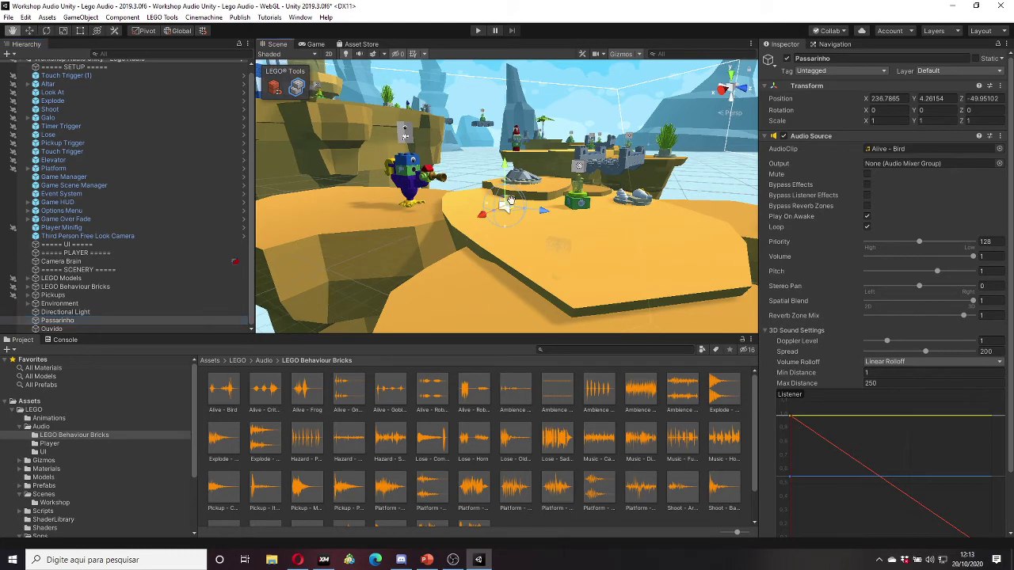
{"action": "mouse_move", "coordinate": [511, 202]}
{"action": "left_mouse_down", "text": "alt"}
{"action": "mouse_move", "coordinate": [606, 202]}
{"action": "mouse_move", "coordinate": [666, 170]}
{"action": "left_mouse_up", "text": "alt"}
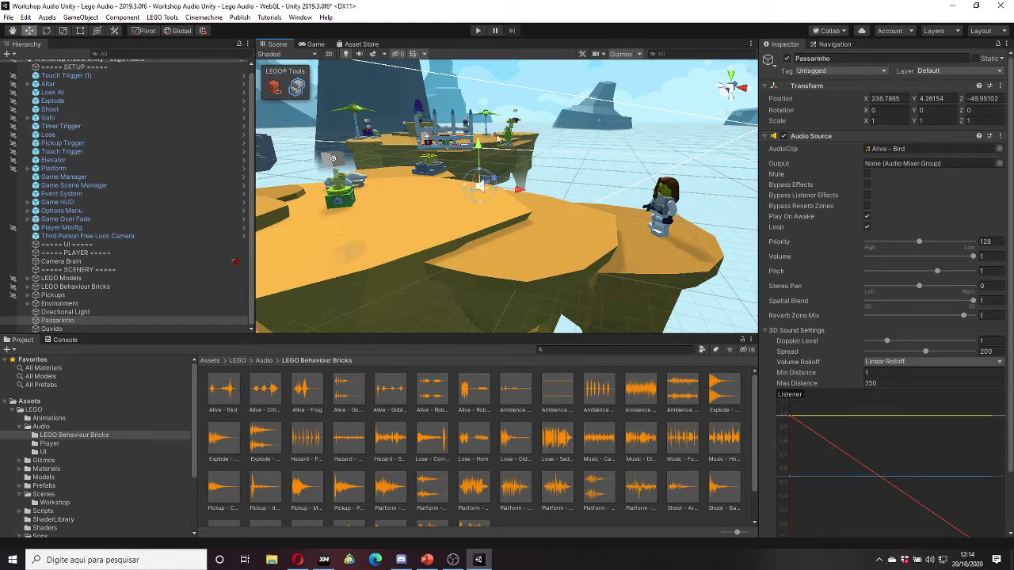
{"action": "left_click", "coordinate": [982, 304]}
{"action": "left_click_drag", "start_coordinate": [946, 303], "coordinate": [999, 301]}
{"action": "left_click", "coordinate": [64, 328]}
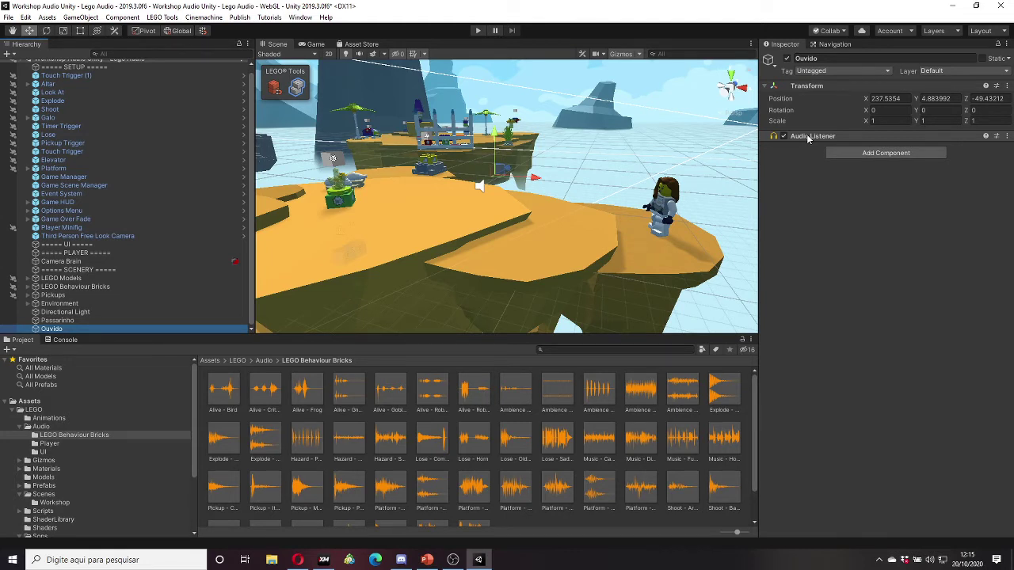
Step: Remove Ouvido's Audio Listener, then inspect the Third Person Free Look Camera and orbit the island
{"action": "left_click", "coordinate": [1006, 136]}
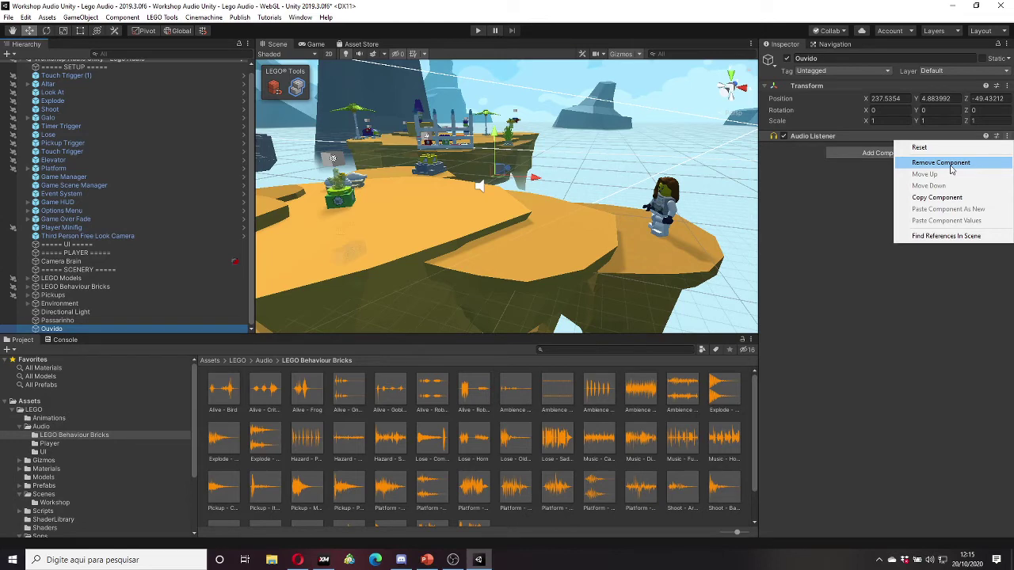
{"action": "left_click", "coordinate": [951, 168]}
{"action": "left_click", "coordinate": [87, 236]}
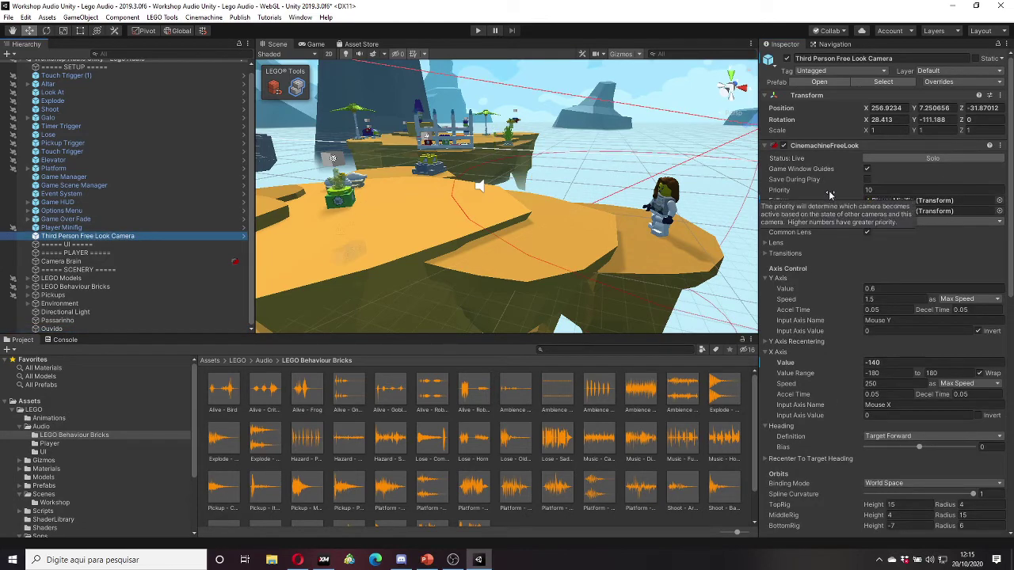
{"action": "mouse_move", "coordinate": [830, 196]}
{"action": "scroll", "coordinate": [828, 194], "scroll_direction": "down", "scroll_amount": 3}
{"action": "scroll", "coordinate": [822, 186], "scroll_direction": "down", "scroll_amount": 2}
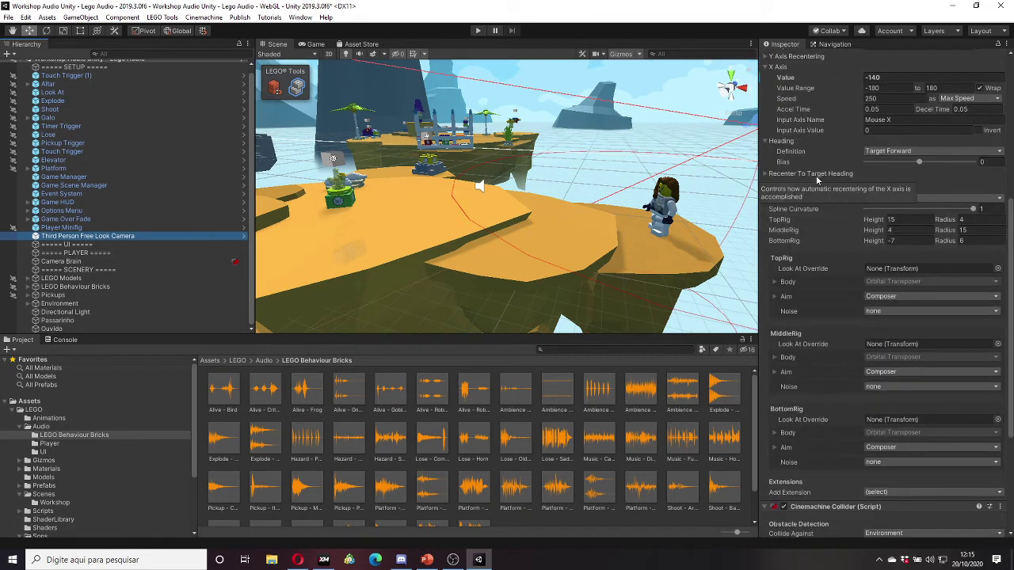
{"action": "scroll", "coordinate": [817, 180], "scroll_direction": "down", "scroll_amount": 3}
{"action": "scroll", "coordinate": [816, 175], "scroll_direction": "up", "scroll_amount": 2}
{"action": "scroll", "coordinate": [816, 175], "scroll_direction": "up", "scroll_amount": 3}
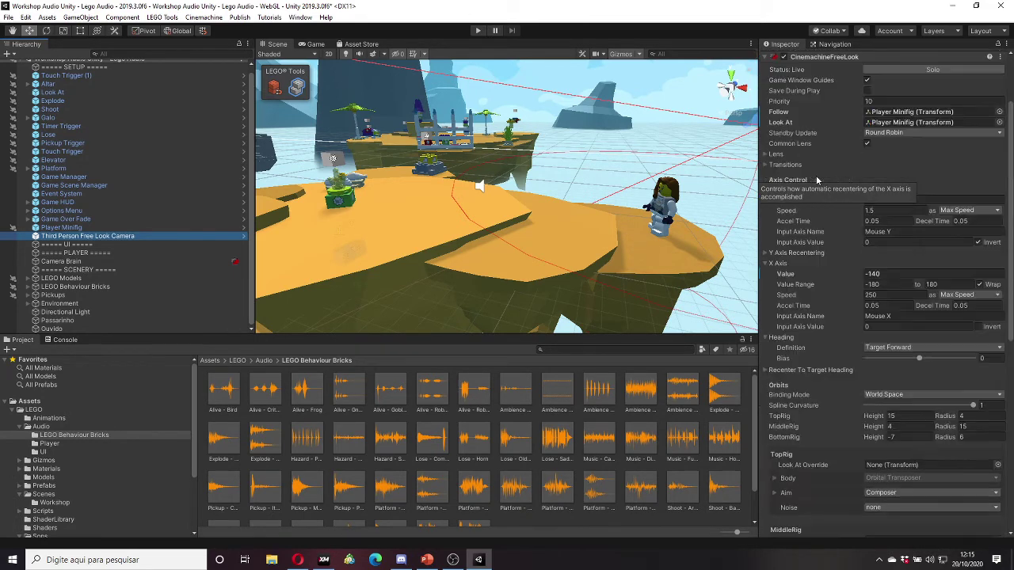
{"action": "scroll", "coordinate": [816, 175], "scroll_direction": "up", "scroll_amount": 3}
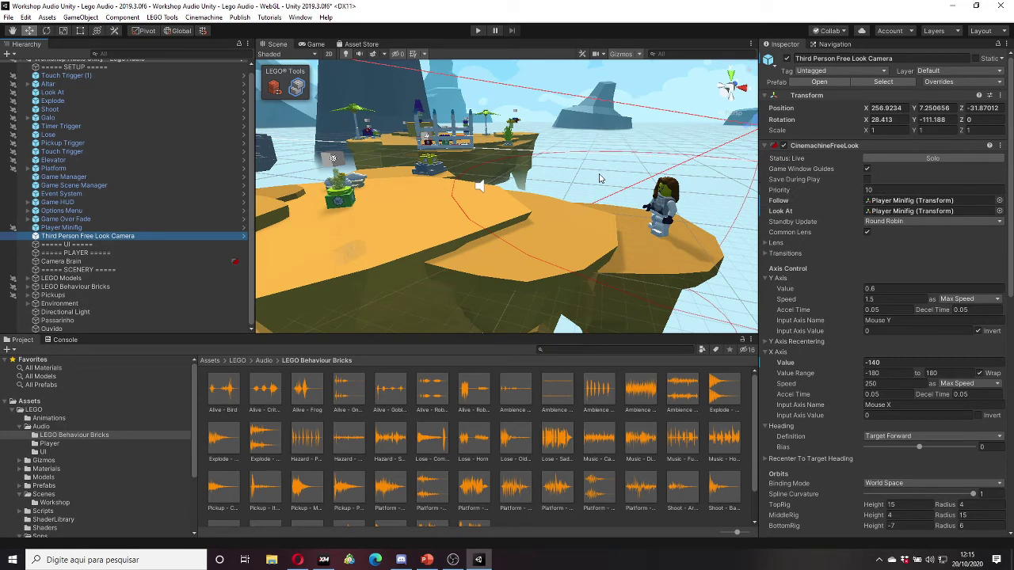
{"action": "mouse_move", "coordinate": [625, 184]}
{"action": "left_mouse_down", "text": "alt"}
{"action": "mouse_move", "coordinate": [626, 205]}
{"action": "mouse_move", "coordinate": [688, 203]}
{"action": "mouse_move", "coordinate": [634, 201]}
{"action": "left_mouse_up", "text": "alt"}
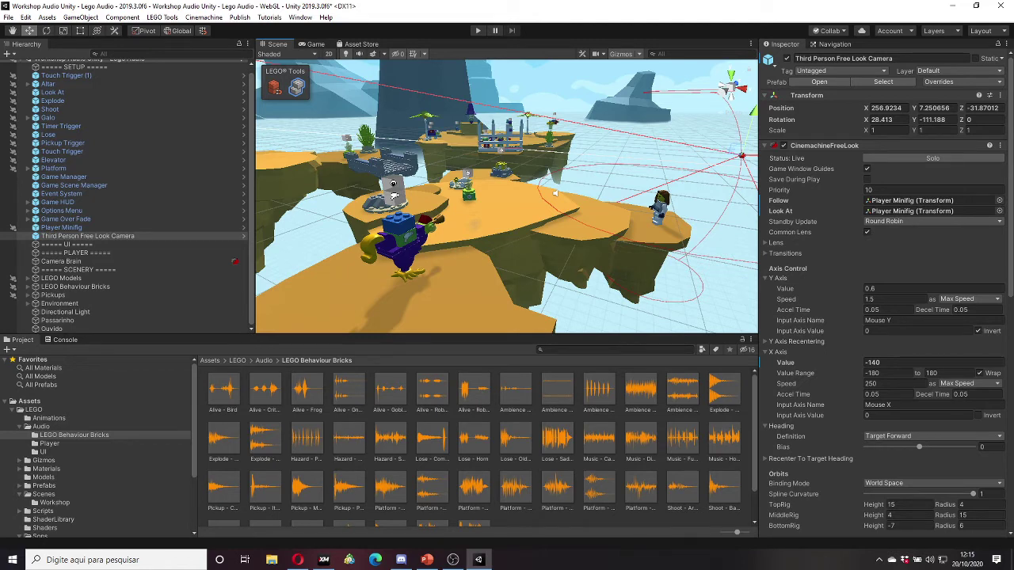
Step: Frame and orbit around the Third Person Free Look Camera, reviewing Player Minifig and the camera settings
{"action": "left_click", "coordinate": [118, 228]}
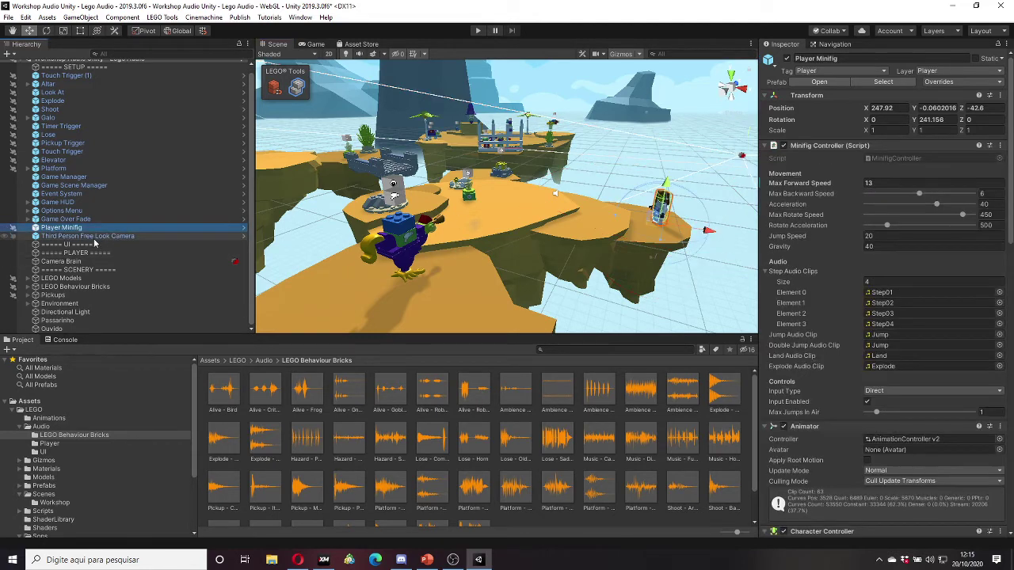
{"action": "left_click", "coordinate": [95, 237]}
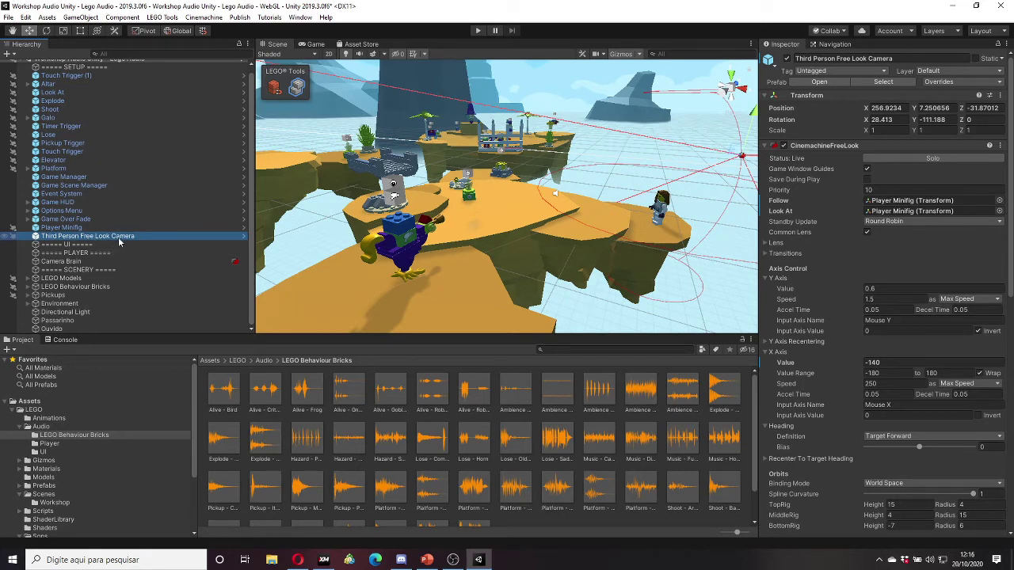
{"action": "key", "text": "f"}
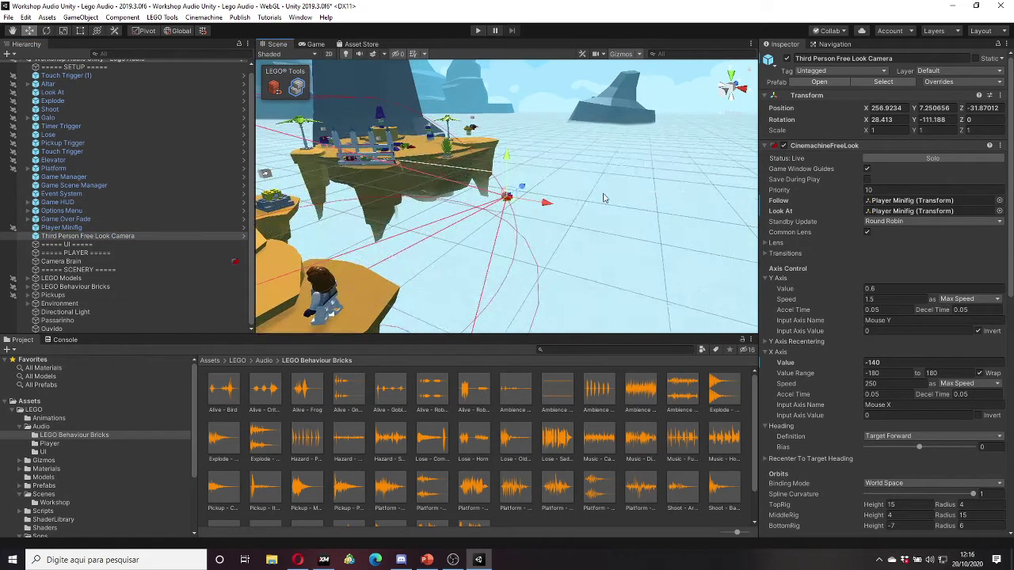
{"action": "left_click_drag", "start_coordinate": [584, 207], "coordinate": [544, 218], "text": "alt"}
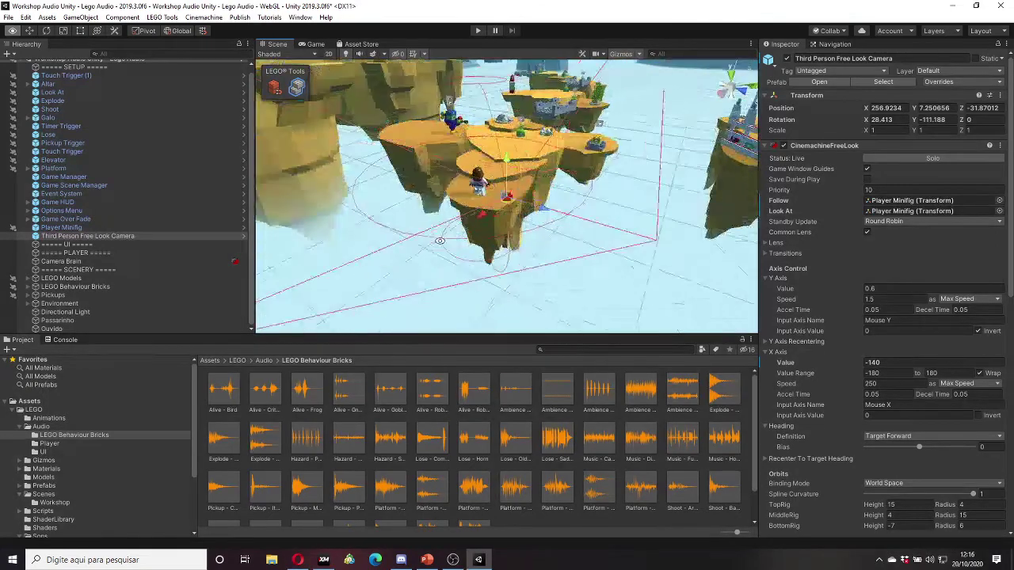
{"action": "left_click_drag", "start_coordinate": [439, 241], "coordinate": [436, 271], "text": "alt"}
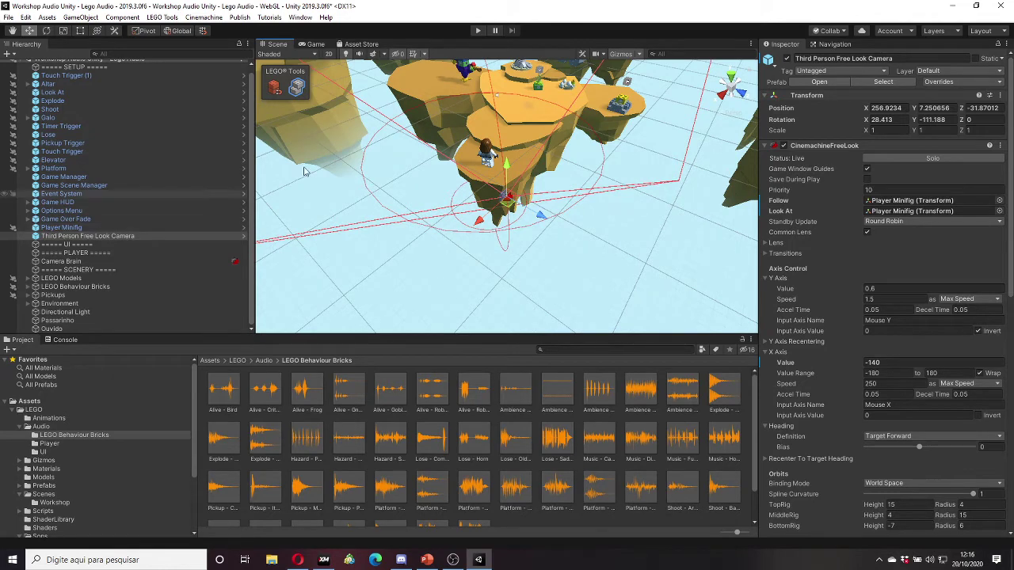
{"action": "mouse_move", "coordinate": [825, 183]}
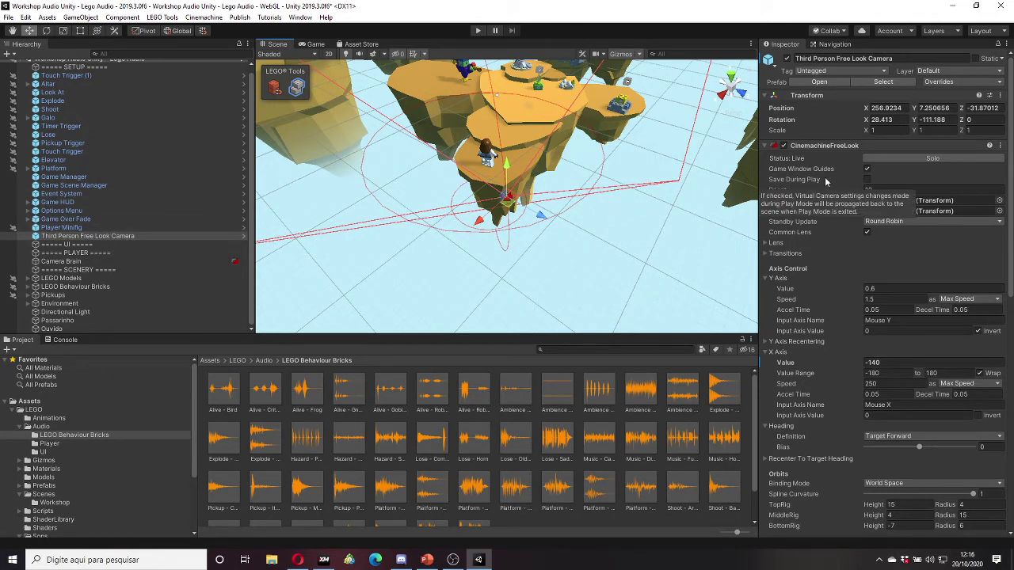
{"action": "left_click", "coordinate": [76, 218]}
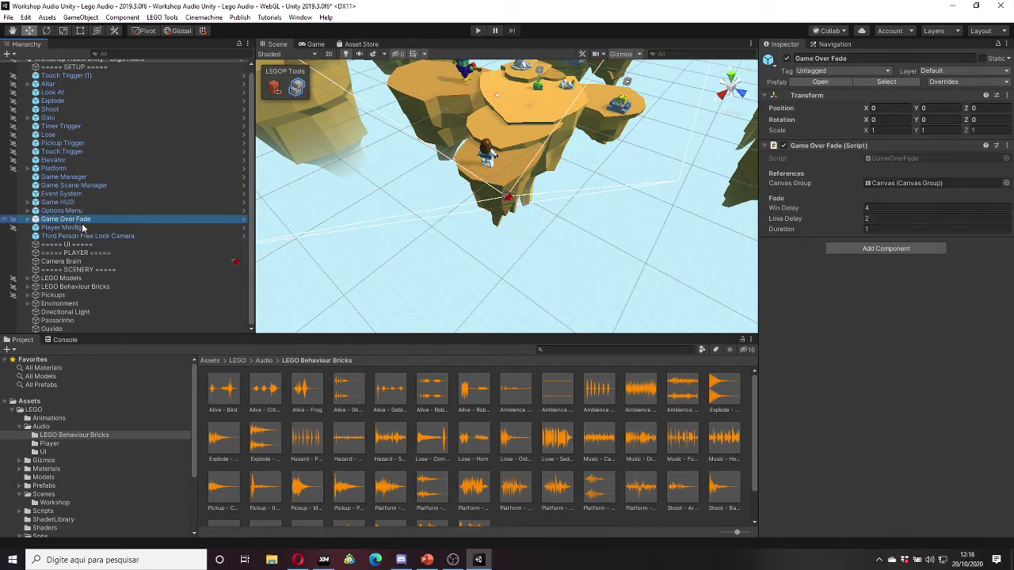
{"action": "left_click", "coordinate": [82, 227]}
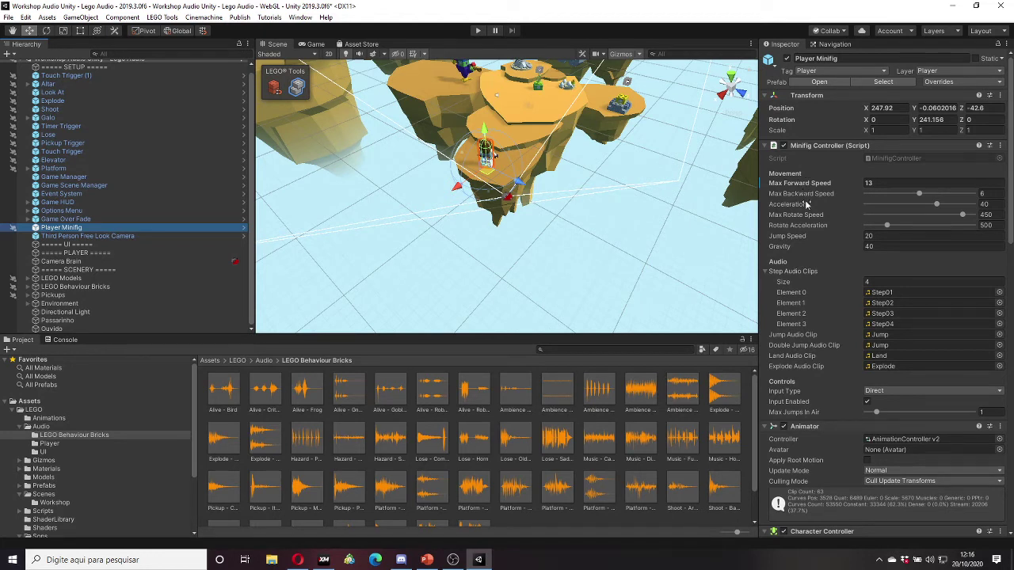
{"action": "left_click", "coordinate": [116, 236]}
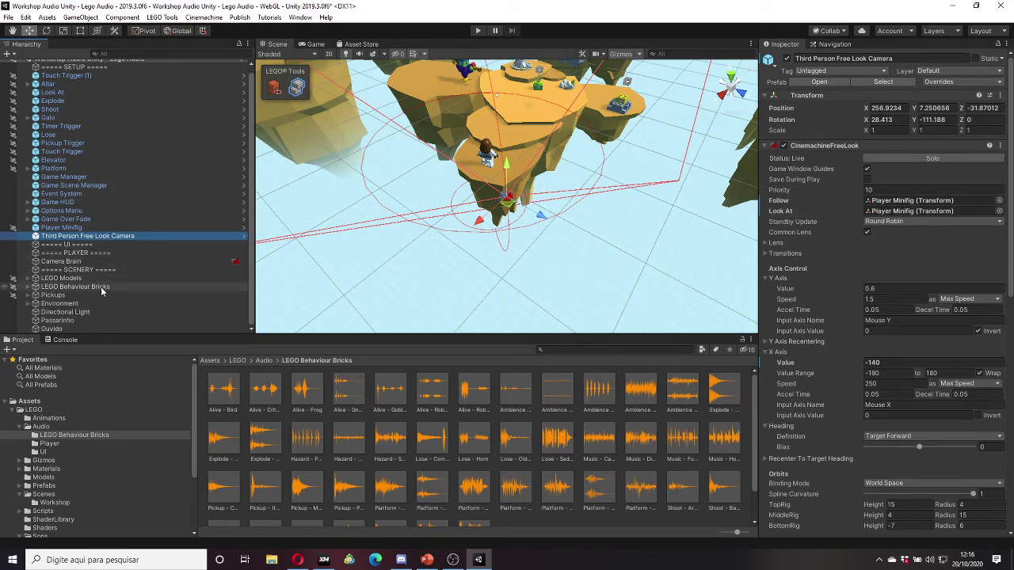
Step: Select Ouvido and undo with Ctrl+Z until the Ouvido object is gone
{"action": "left_click", "coordinate": [79, 329]}
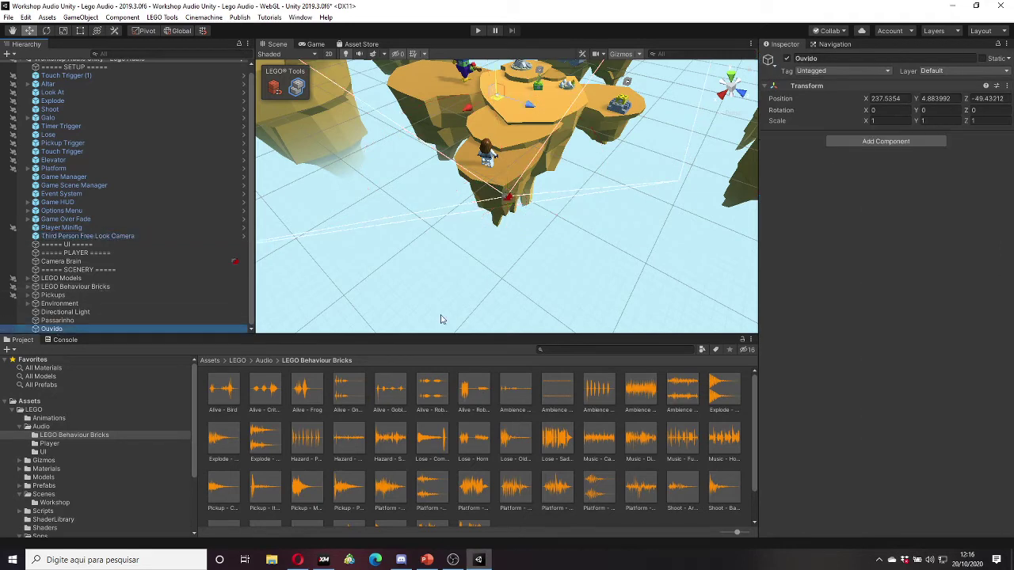
{"action": "left_click_drag", "start_coordinate": [80, 312], "coordinate": [61, 331]}
{"action": "left_click", "coordinate": [61, 329]}
{"action": "left_click", "coordinate": [69, 329]}
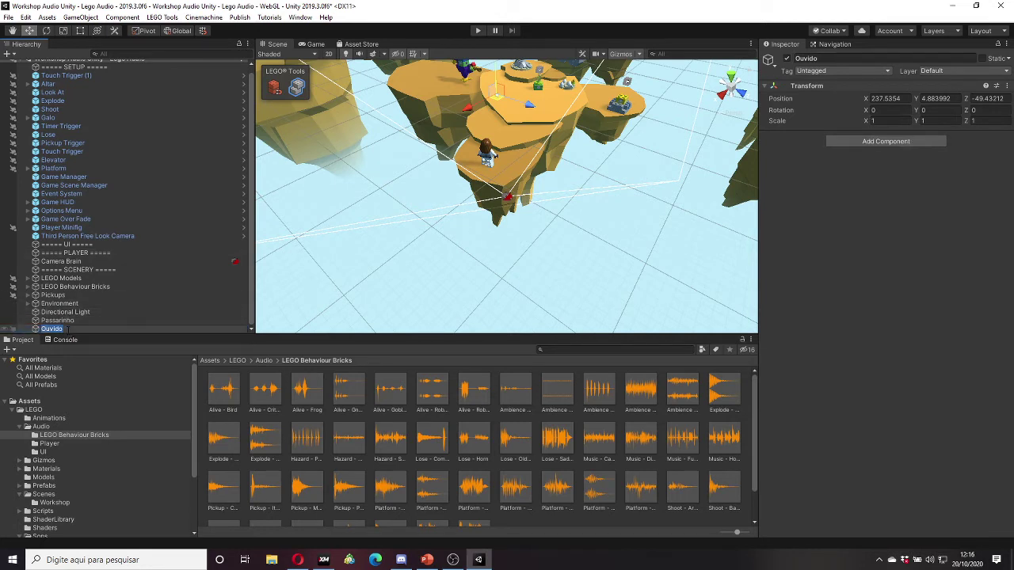
{"action": "key", "text": "ctrl+z"}
{"action": "key", "text": "ctrl+z"}
{"action": "key", "text": "ctrl+z"}
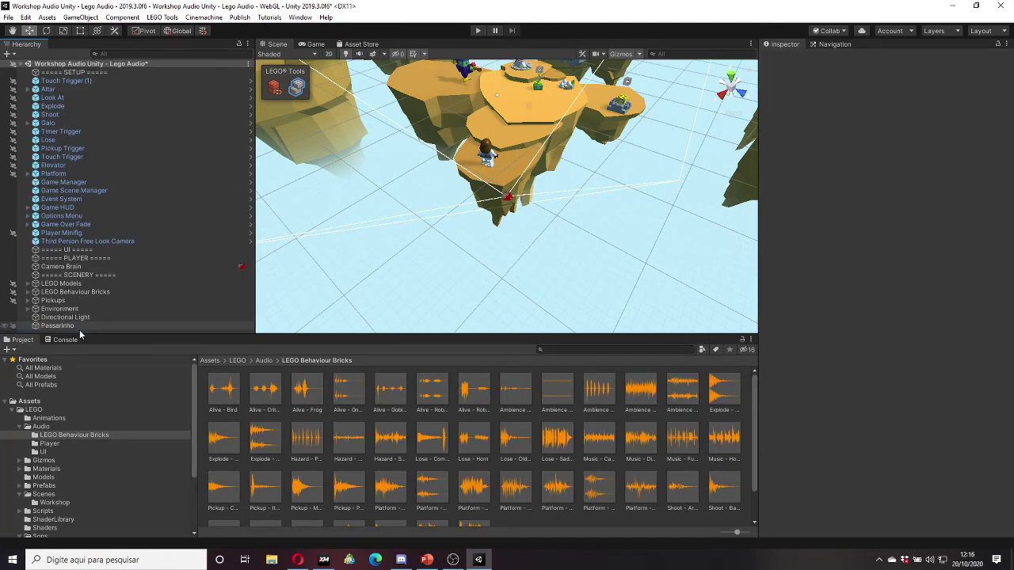
{"action": "left_click", "coordinate": [84, 327]}
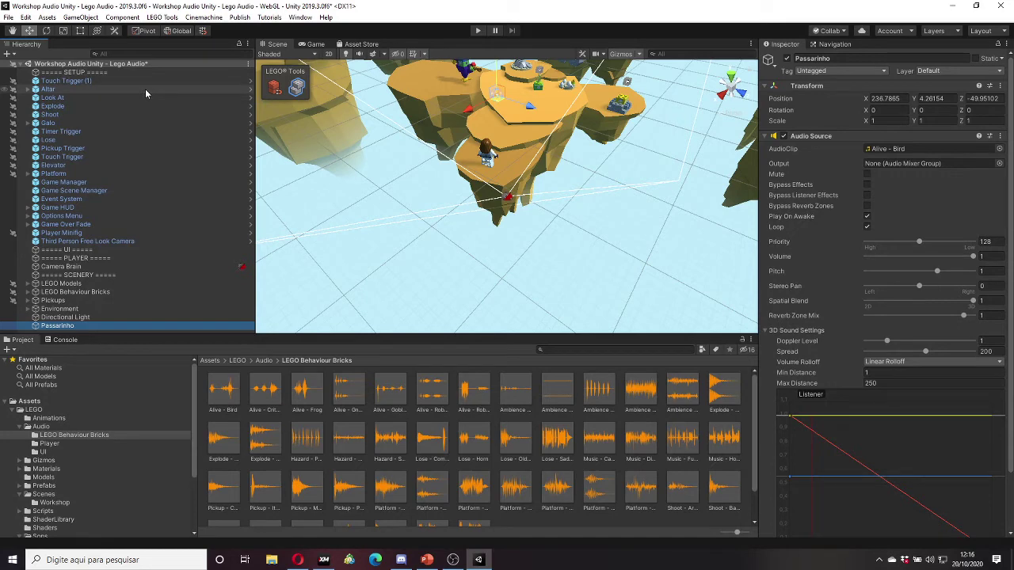
{"action": "left_click", "coordinate": [106, 232]}
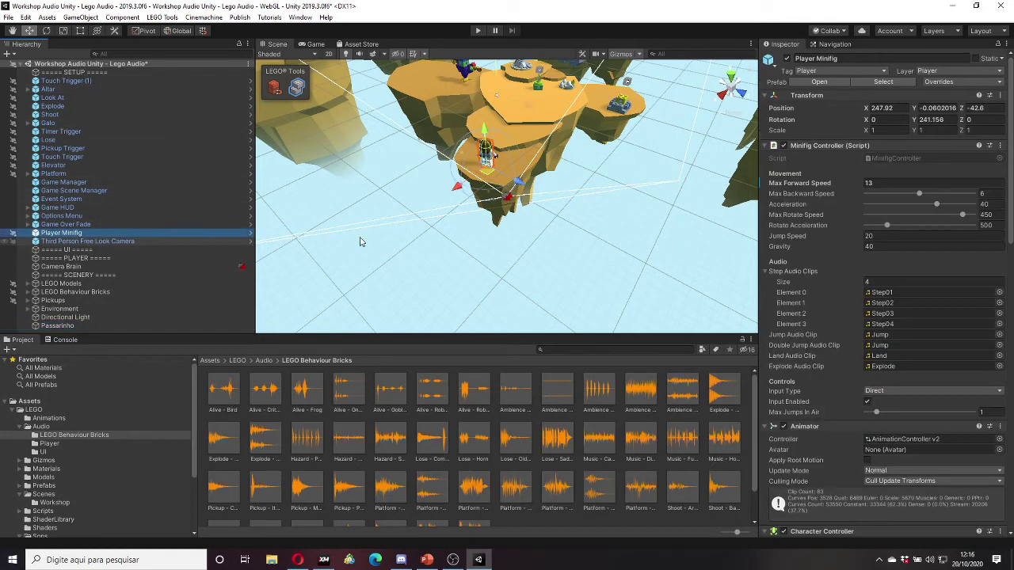
{"action": "scroll", "coordinate": [821, 210], "scroll_direction": "down", "scroll_amount": 5}
{"action": "scroll", "coordinate": [822, 172], "scroll_direction": "down", "scroll_amount": 5}
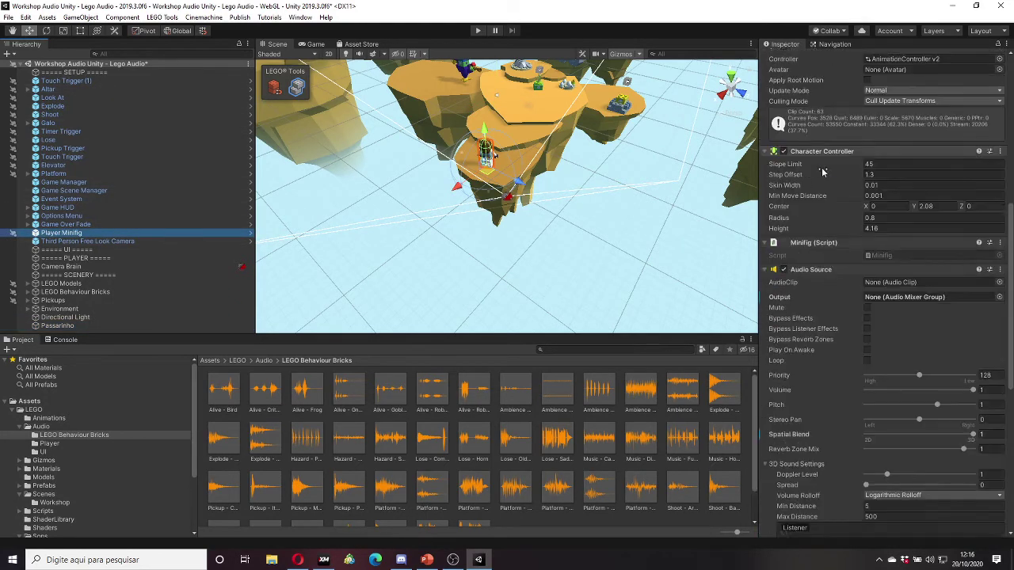
{"action": "scroll", "coordinate": [829, 277], "scroll_direction": "down", "scroll_amount": 6}
{"action": "scroll", "coordinate": [809, 216], "scroll_direction": "down", "scroll_amount": 4}
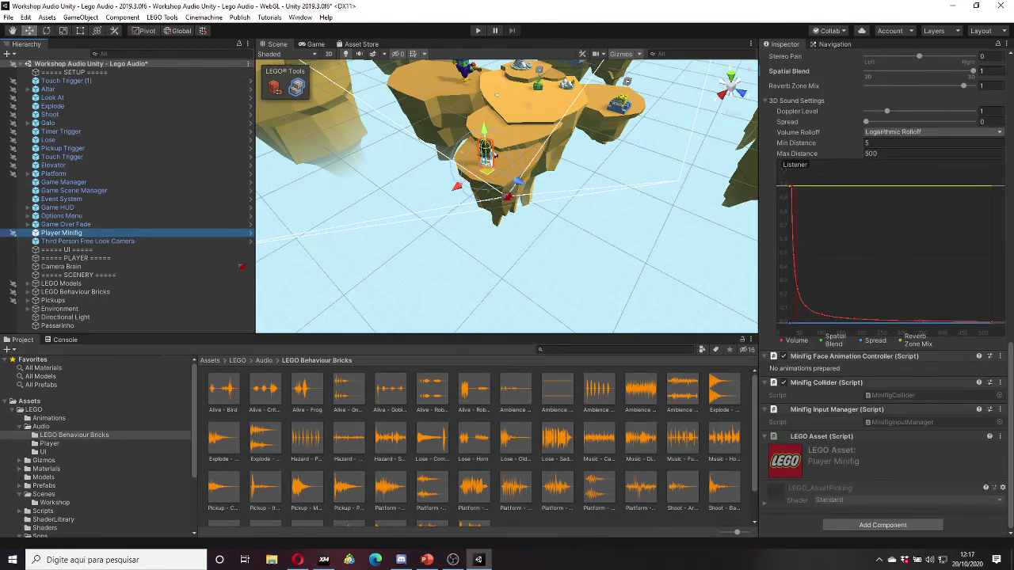
{"action": "left_click", "coordinate": [89, 240]}
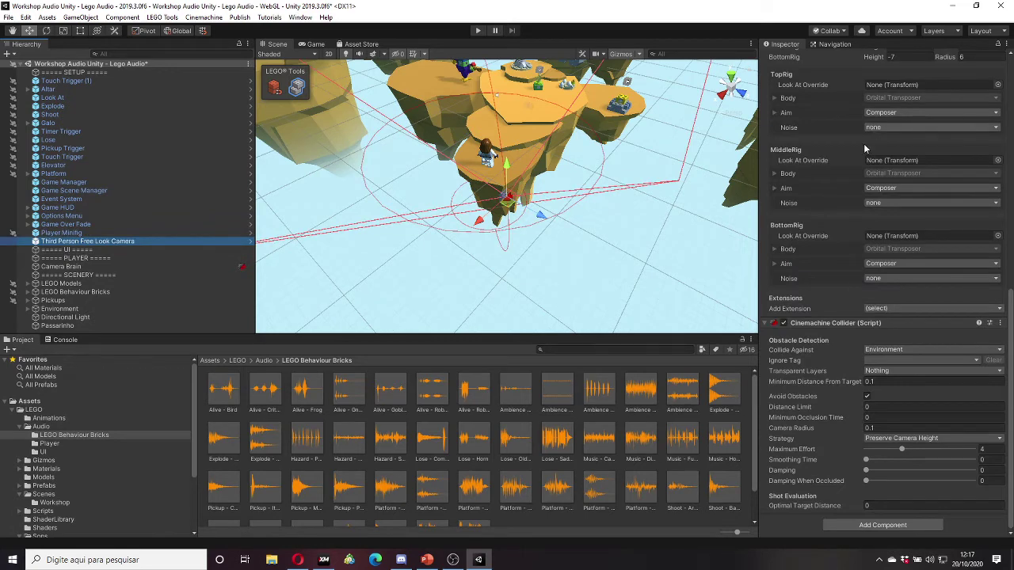
{"action": "scroll", "coordinate": [857, 146], "scroll_direction": "up", "scroll_amount": 5}
{"action": "scroll", "coordinate": [857, 145], "scroll_direction": "up", "scroll_amount": 5}
{"action": "scroll", "coordinate": [831, 167], "scroll_direction": "down", "scroll_amount": 3}
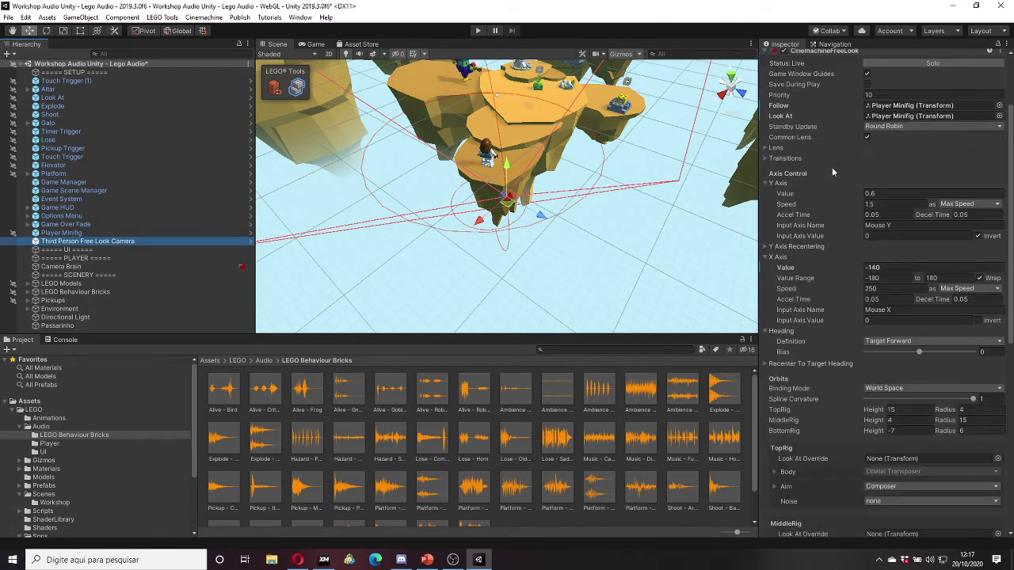
{"action": "scroll", "coordinate": [831, 167], "scroll_direction": "down", "scroll_amount": 8}
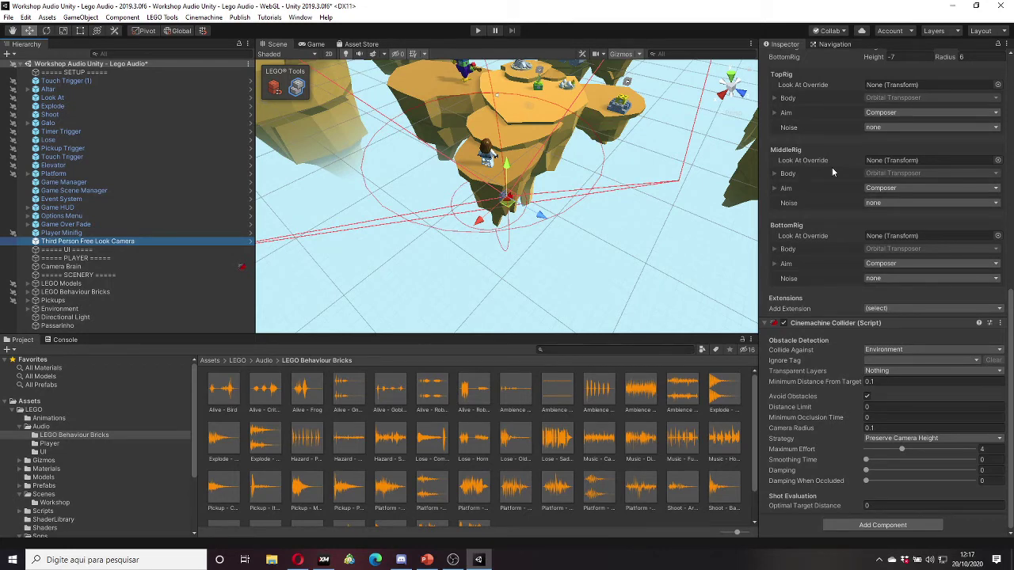
{"action": "scroll", "coordinate": [828, 235], "scroll_direction": "up", "scroll_amount": 6}
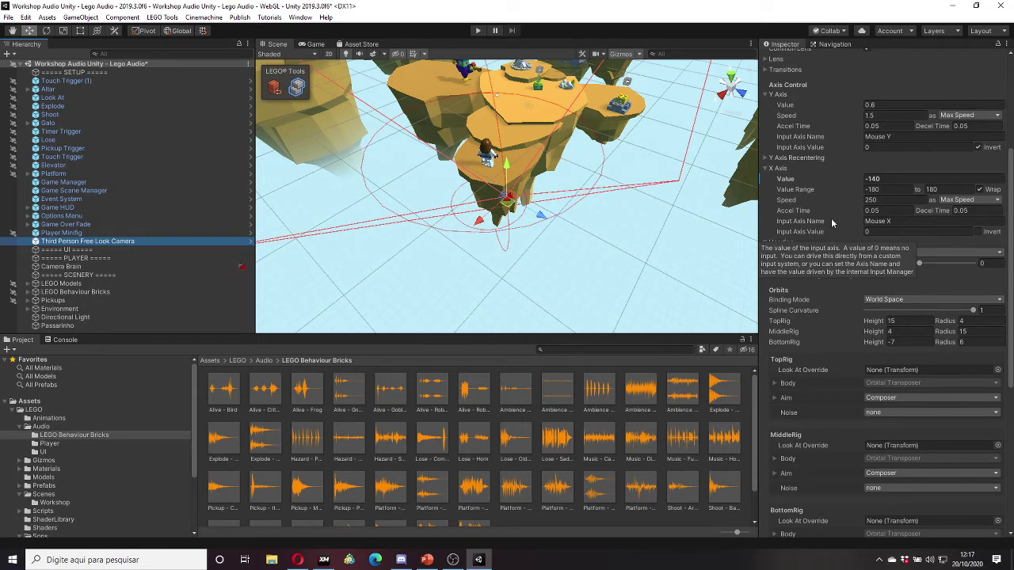
{"action": "scroll", "coordinate": [828, 235], "scroll_direction": "down", "scroll_amount": 6}
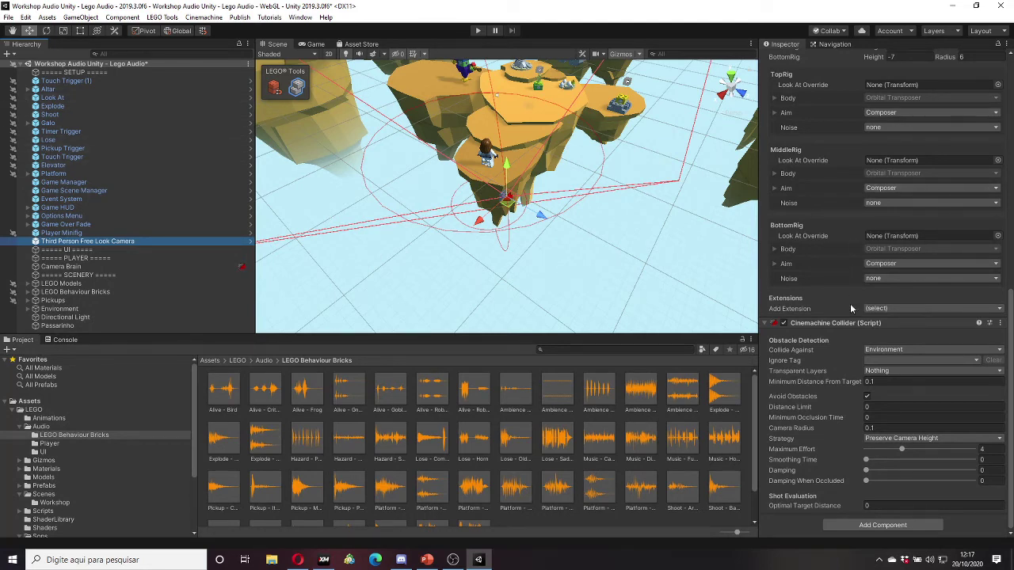
{"action": "scroll", "coordinate": [821, 250], "scroll_direction": "up", "scroll_amount": 4}
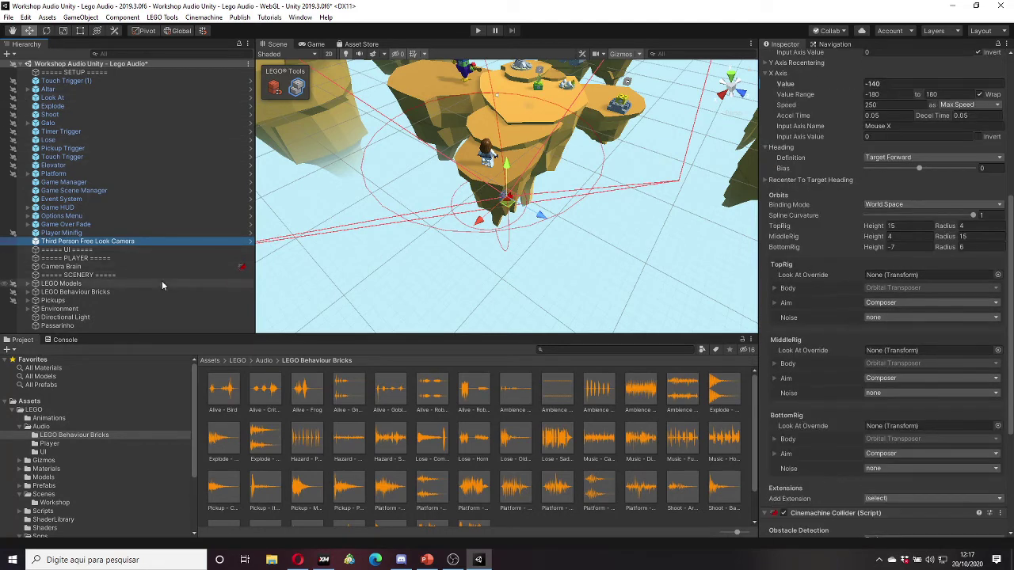
{"action": "left_click", "coordinate": [92, 235]}
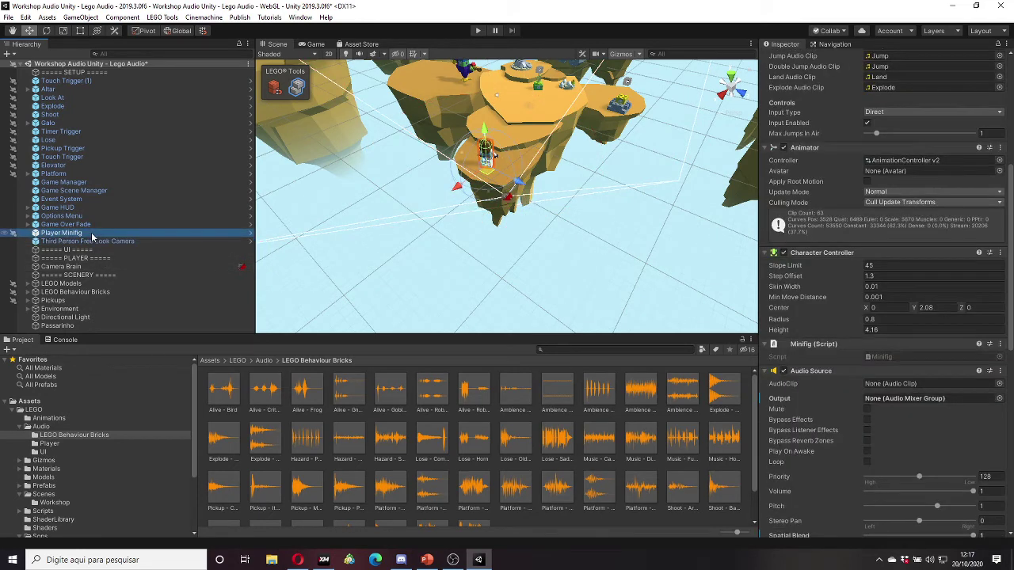
{"action": "left_click", "coordinate": [97, 241]}
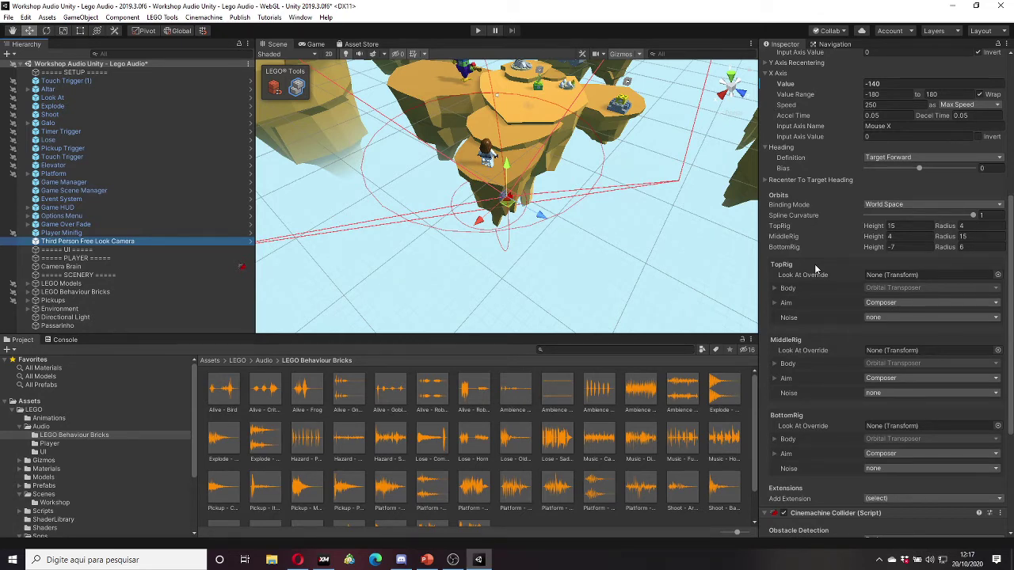
{"action": "left_click", "coordinate": [74, 326]}
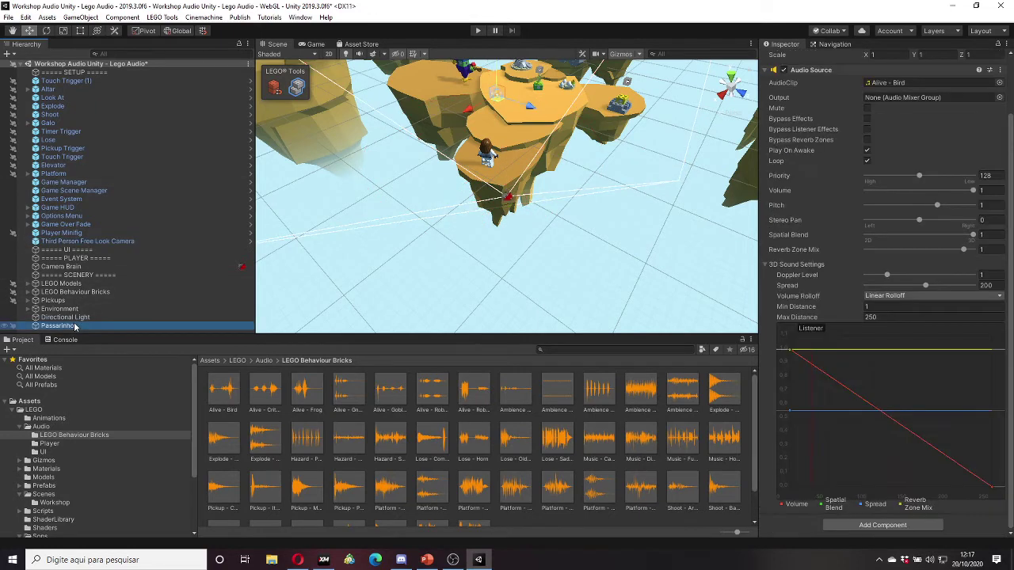
{"action": "left_click", "coordinate": [111, 241]}
{"action": "scroll", "coordinate": [813, 206], "scroll_direction": "down", "scroll_amount": 5}
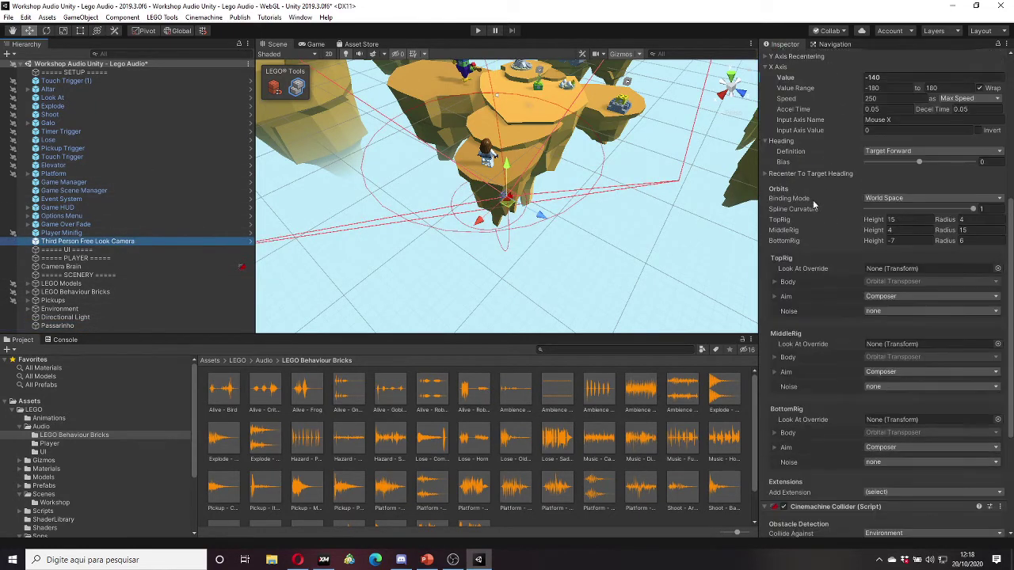
{"action": "mouse_move", "coordinate": [814, 205]}
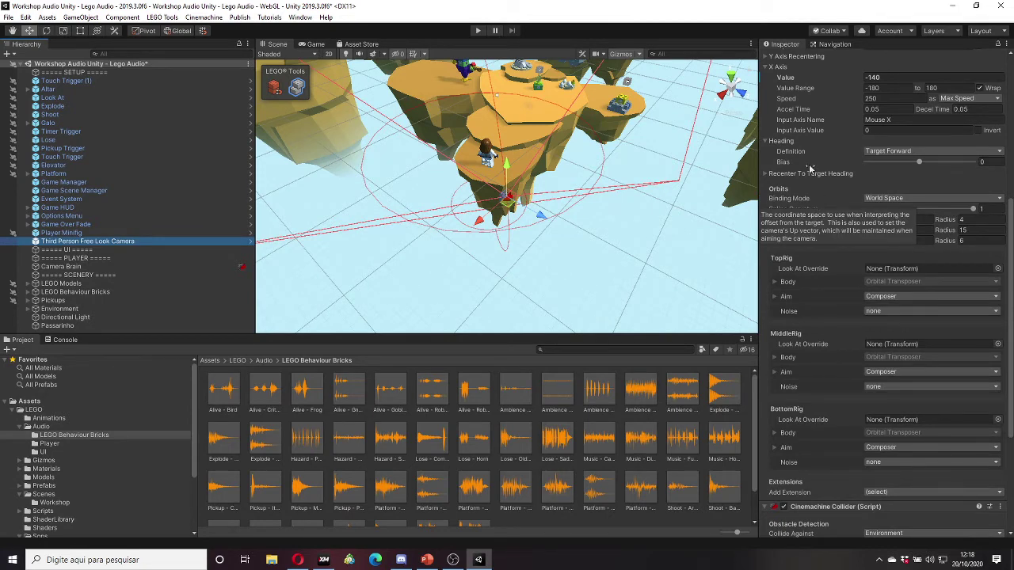
{"action": "left_click", "coordinate": [134, 226]}
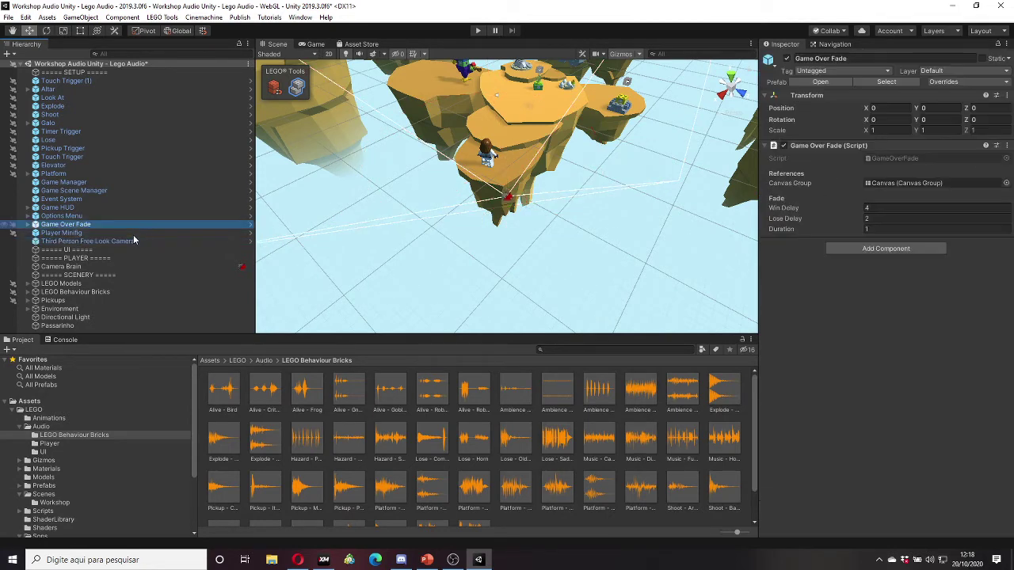
Step: Set the Passarinho Audio Source's Spread to 0
{"action": "left_click", "coordinate": [102, 317]}
{"action": "left_click", "coordinate": [101, 324]}
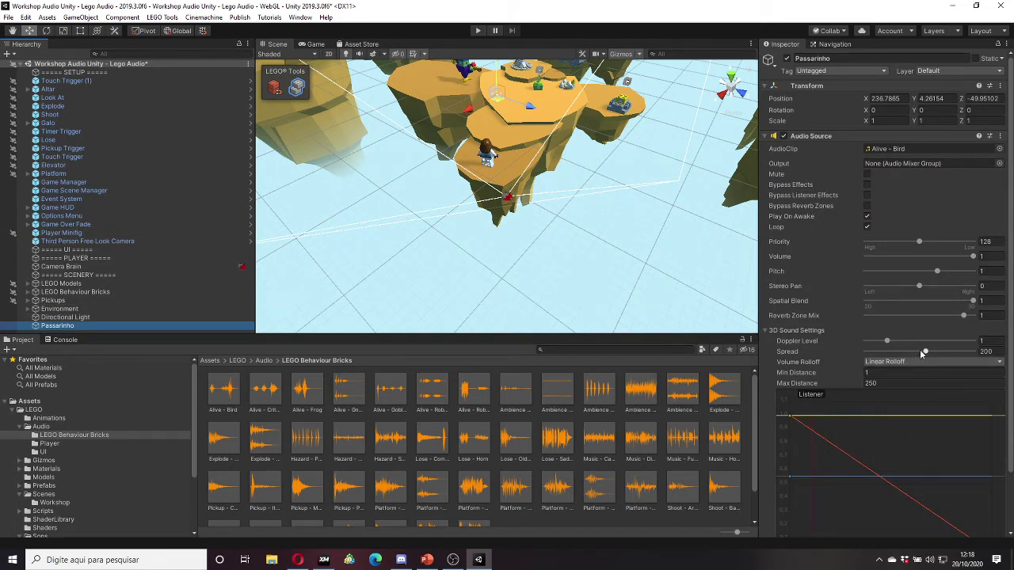
{"action": "left_click_drag", "start_coordinate": [924, 350], "coordinate": [822, 354]}
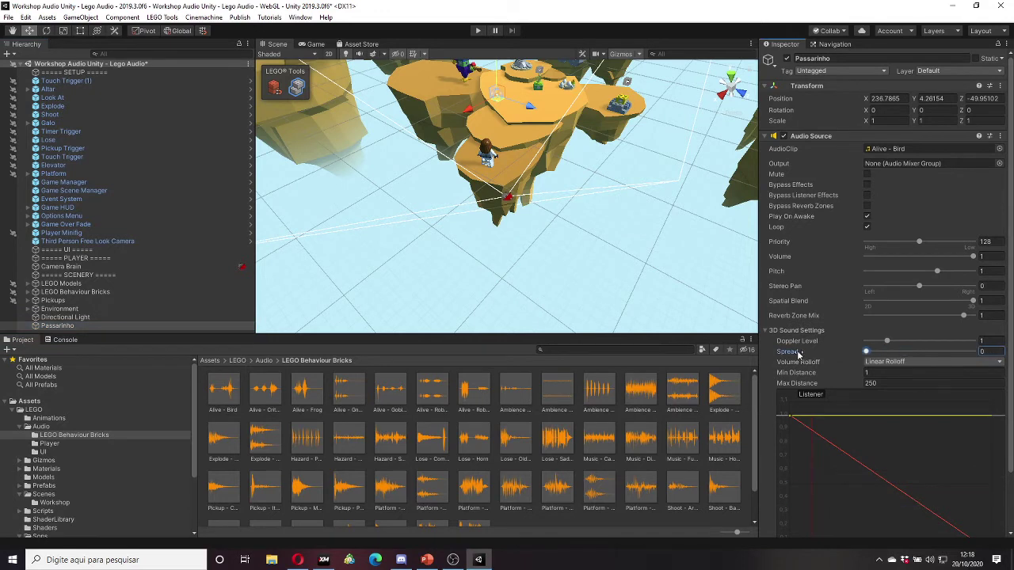
{"action": "left_click", "coordinate": [982, 351]}
{"action": "type", "text": "1"}
{"action": "key", "text": "Escape"}
{"action": "type", "text": "500"}
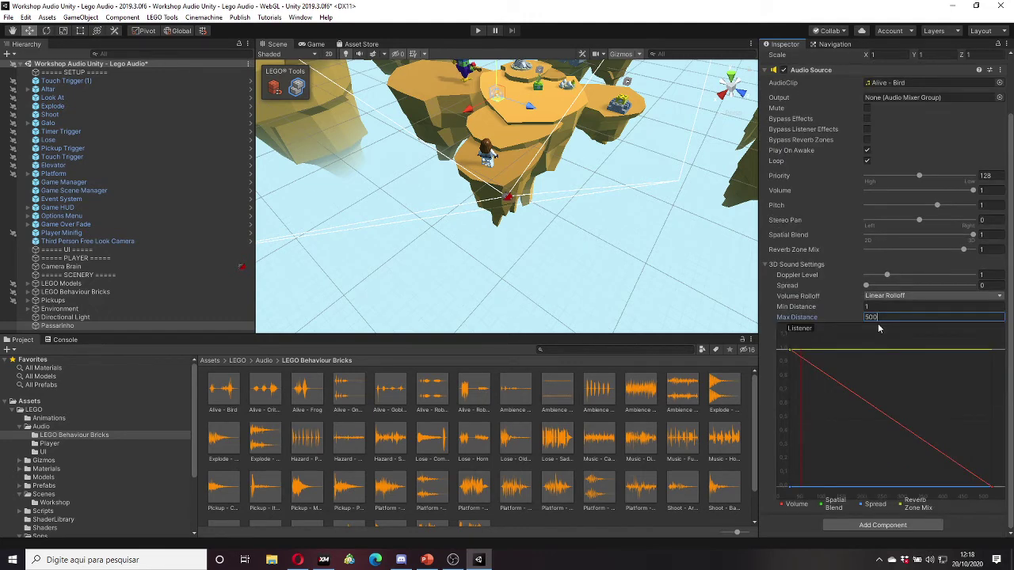
Step: Set Max Distance to 50 and raise the Doppler Level to 5
{"action": "key", "text": "BackSpace"}
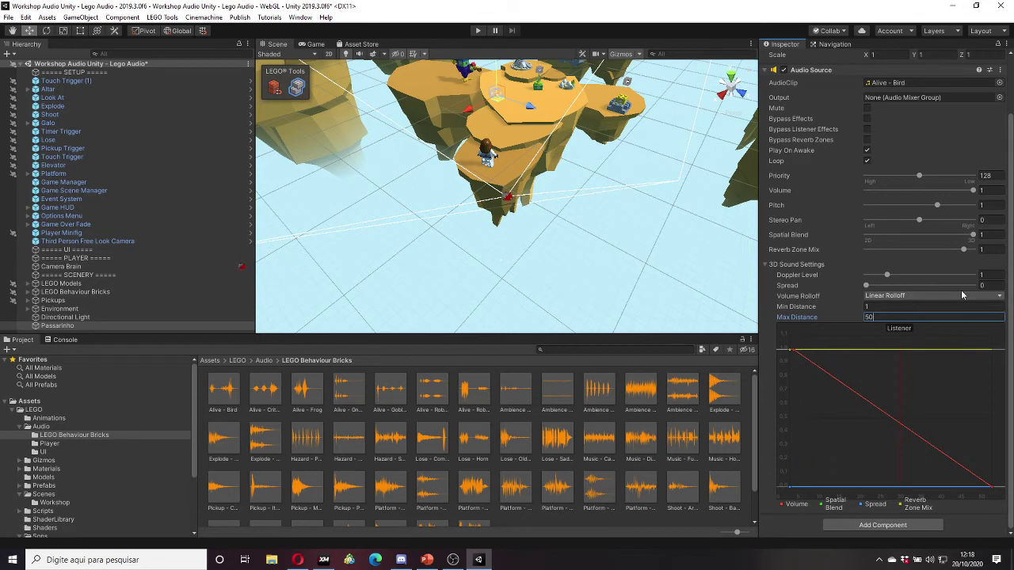
{"action": "left_click", "coordinate": [986, 275]}
{"action": "left_click", "coordinate": [986, 285]}
{"action": "left_click", "coordinate": [903, 317]}
{"action": "left_click", "coordinate": [903, 318]}
{"action": "left_click", "coordinate": [64, 327]}
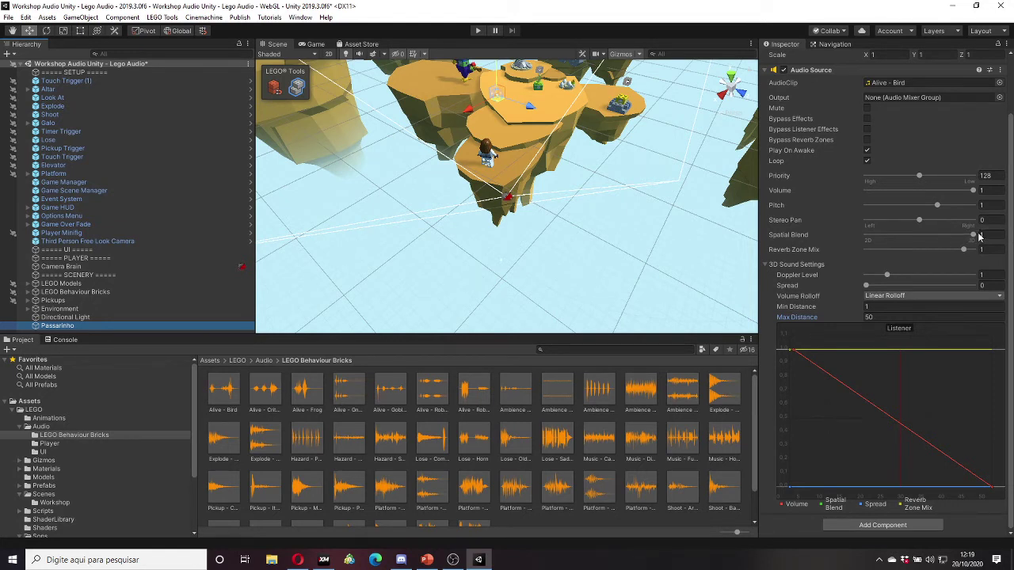
{"action": "left_click", "coordinate": [979, 236]}
{"action": "left_click_drag", "start_coordinate": [887, 276], "coordinate": [985, 273]}
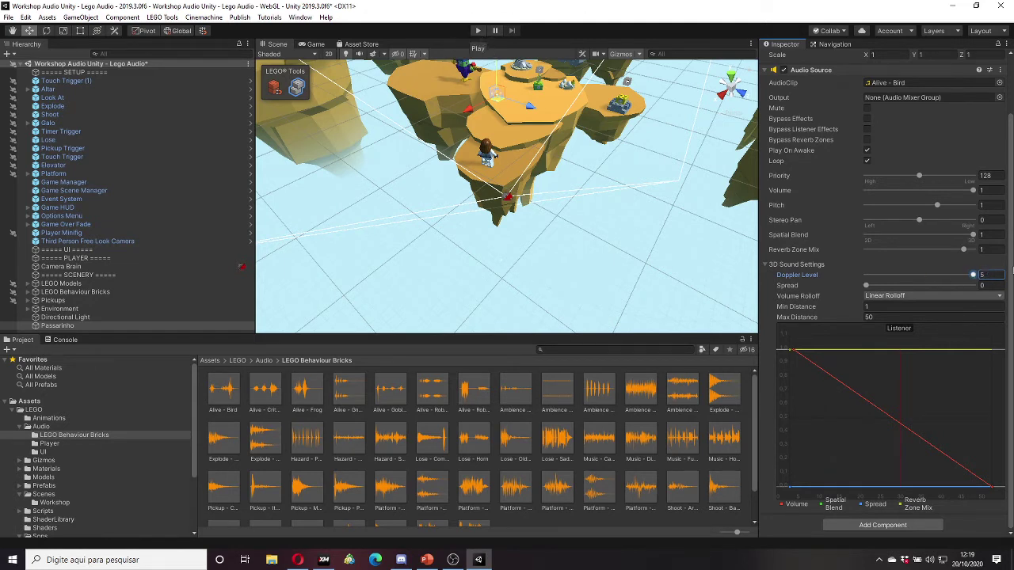
Step: Run the game in Play mode to hear the bird sound, then stop it with Ctrl+P
{"action": "left_click", "coordinate": [479, 31]}
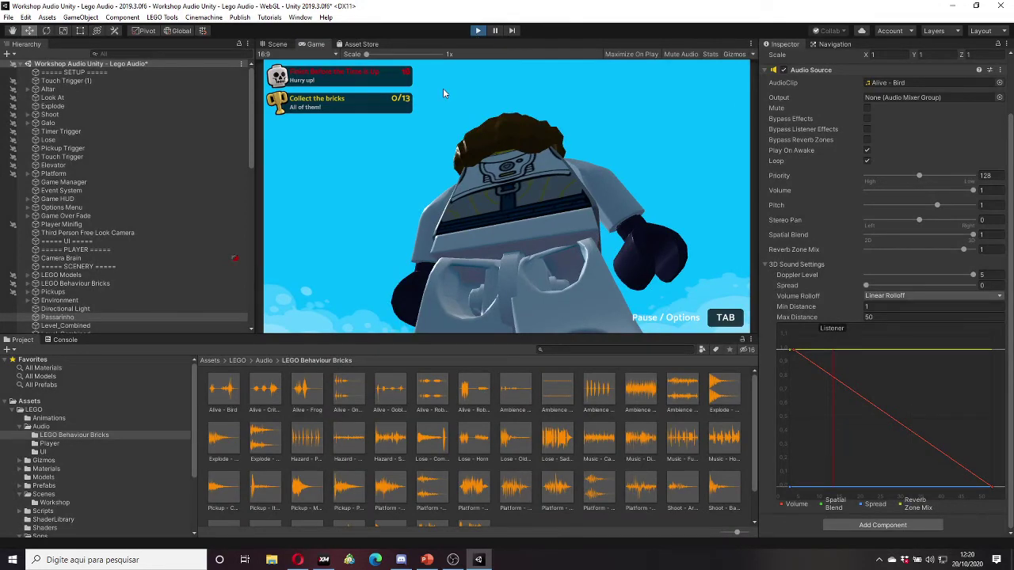
{"action": "key", "text": "ctrl+p"}
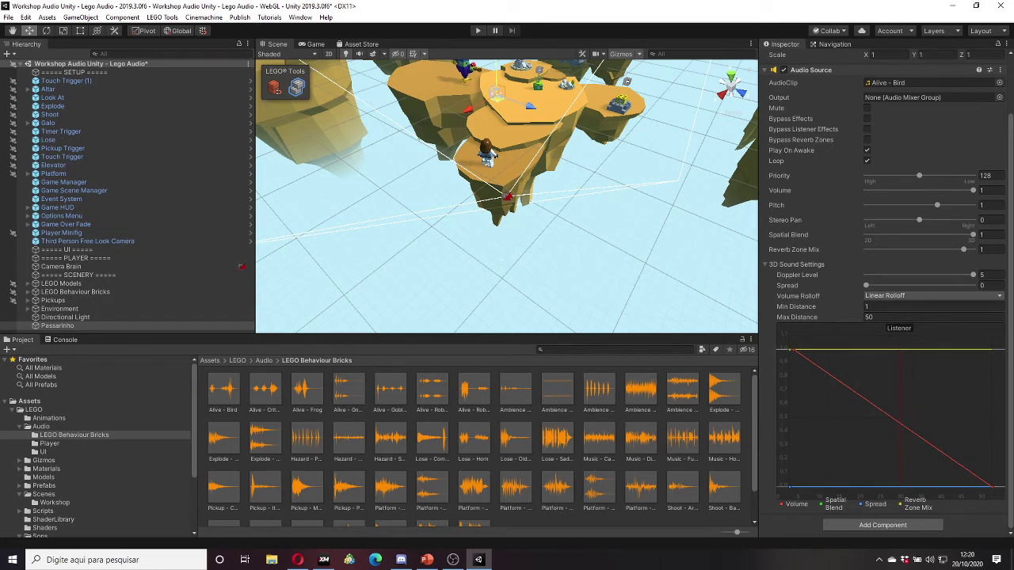
{"action": "key", "text": "alt+Tab"}
{"action": "left_click", "coordinate": [561, 148]}
{"action": "scroll", "coordinate": [132, 116], "scroll_direction": "up", "scroll_amount": 3}
{"action": "scroll", "coordinate": [132, 115], "scroll_direction": "up", "scroll_amount": 3}
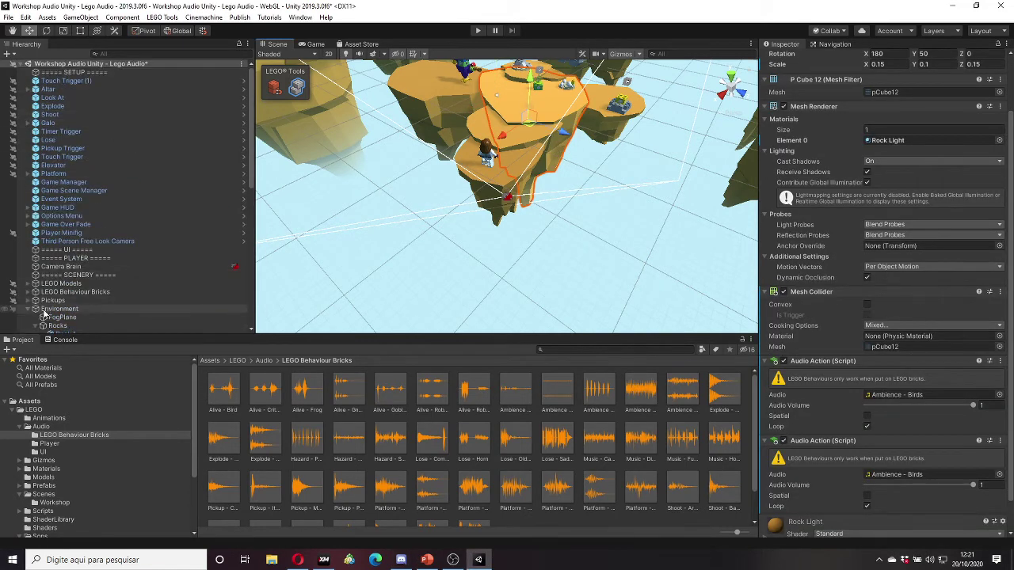
{"action": "left_click", "coordinate": [28, 308]}
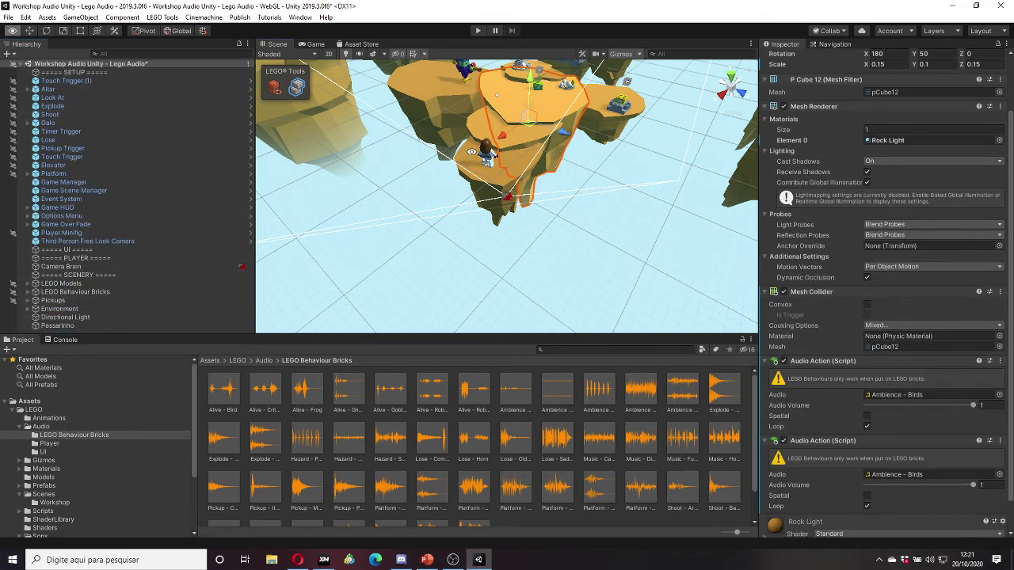
{"action": "left_click_drag", "start_coordinate": [524, 103], "coordinate": [571, 115], "text": "alt"}
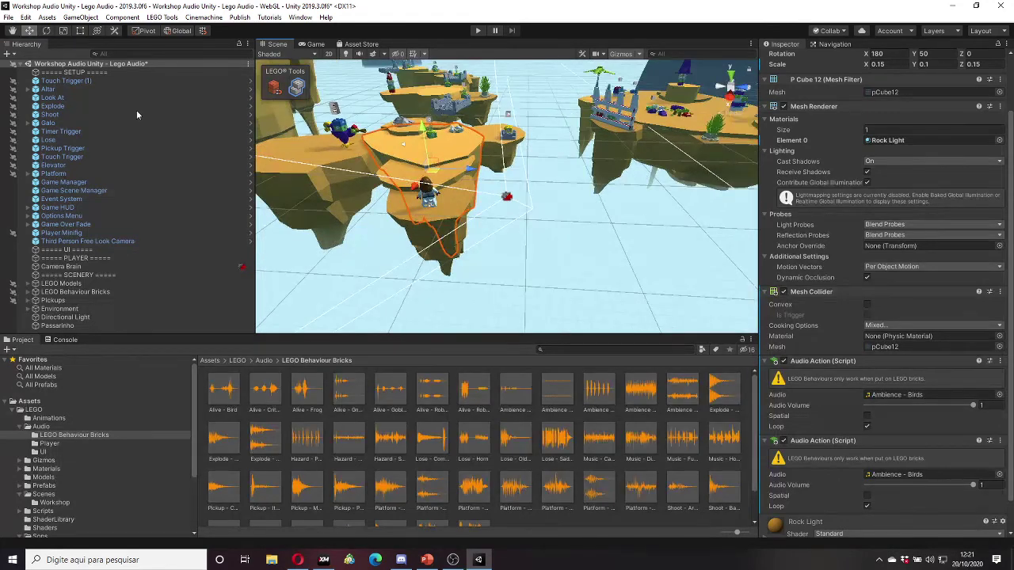
{"action": "left_click", "coordinate": [99, 90]}
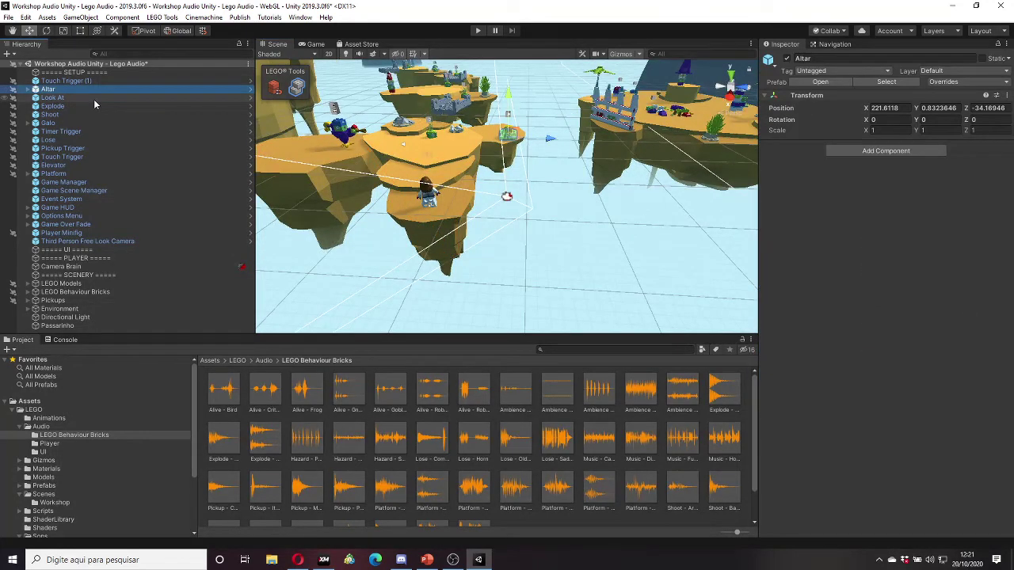
{"action": "left_click", "coordinate": [70, 99]}
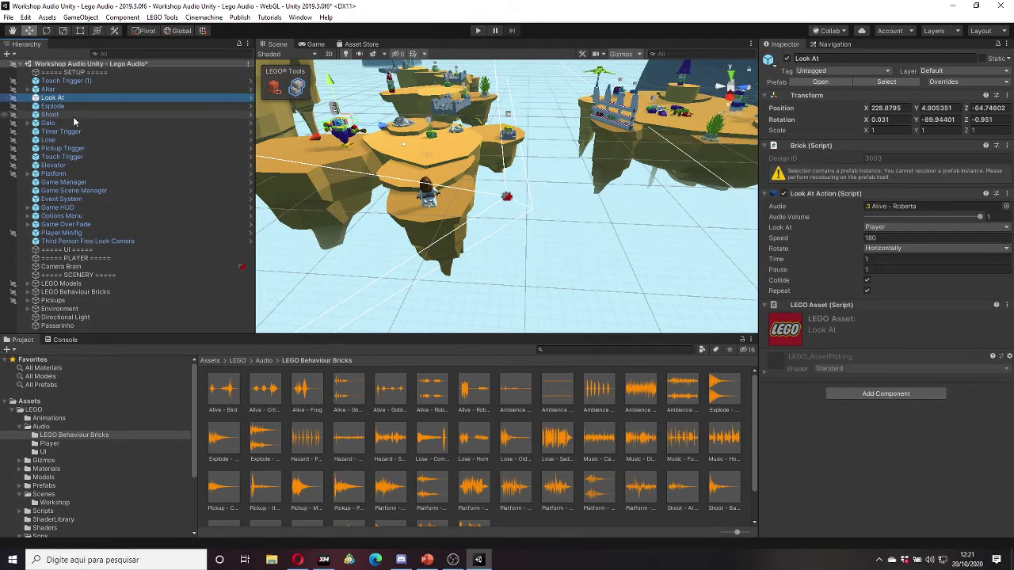
{"action": "left_click", "coordinate": [67, 122]}
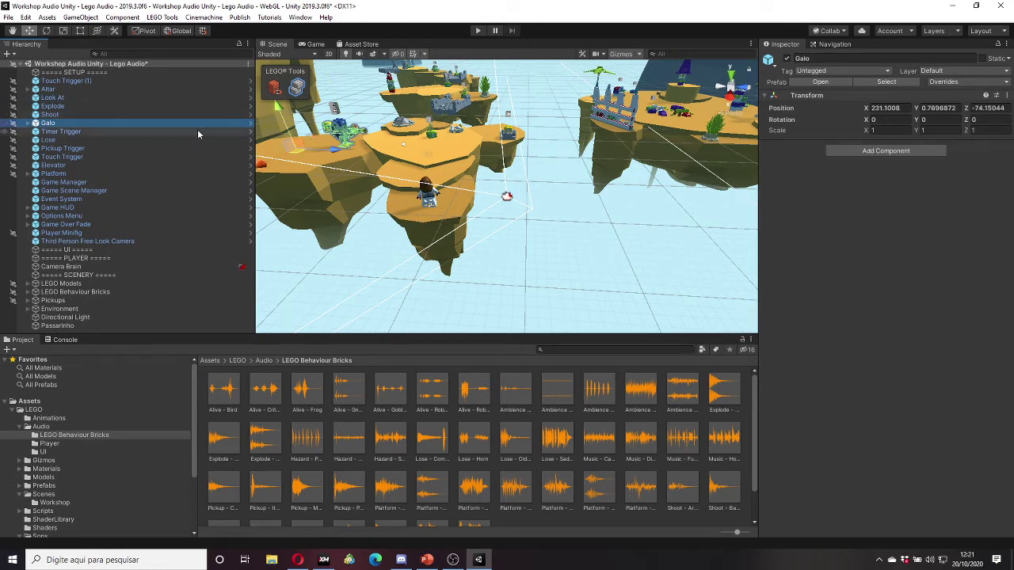
{"action": "left_click", "coordinate": [108, 131]}
{"action": "left_click", "coordinate": [96, 123]}
{"action": "key", "text": "f"}
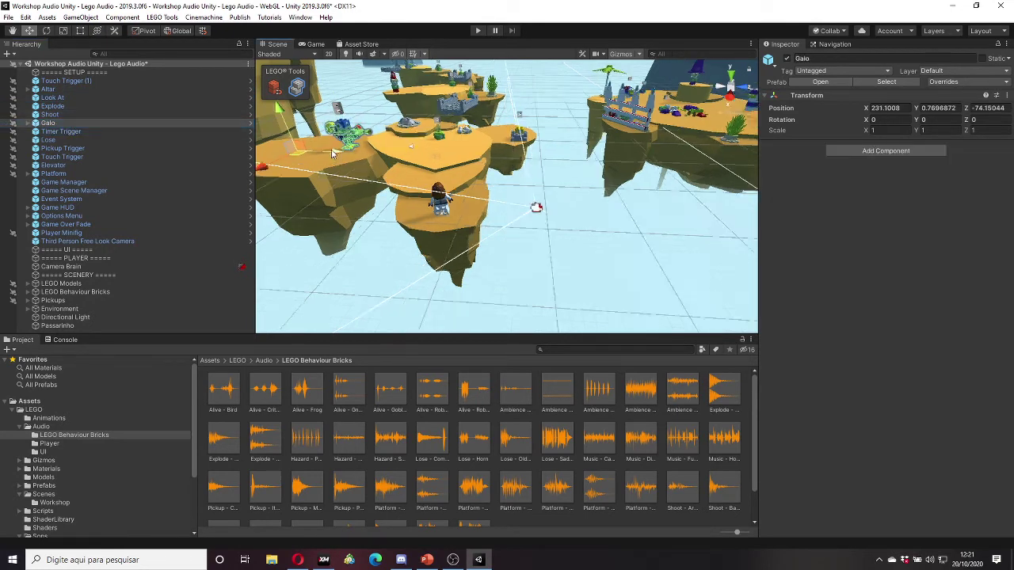
{"action": "left_click_drag", "start_coordinate": [560, 223], "coordinate": [563, 192], "text": "alt"}
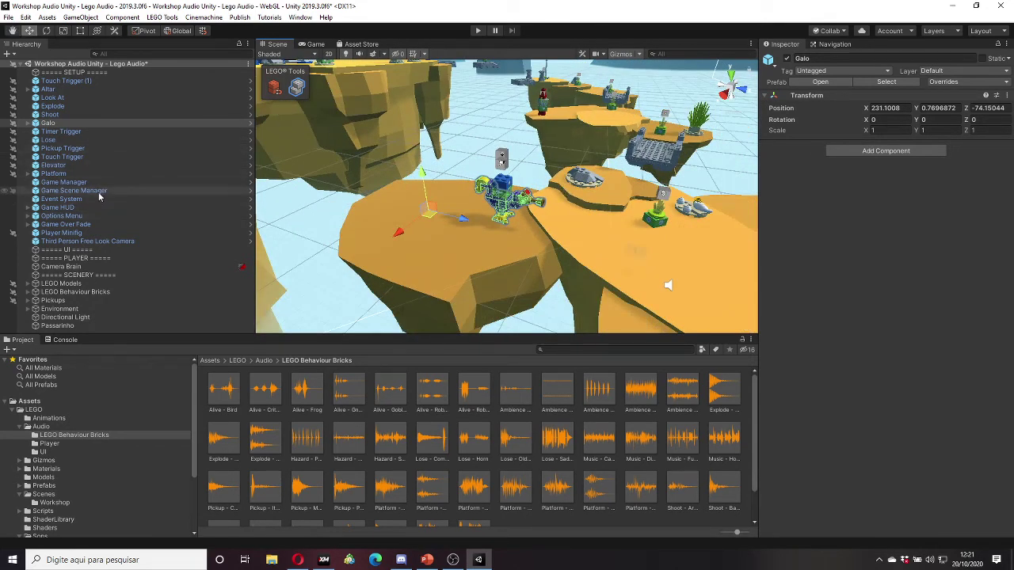
{"action": "left_click", "coordinate": [66, 81]}
{"action": "left_click", "coordinate": [64, 183]}
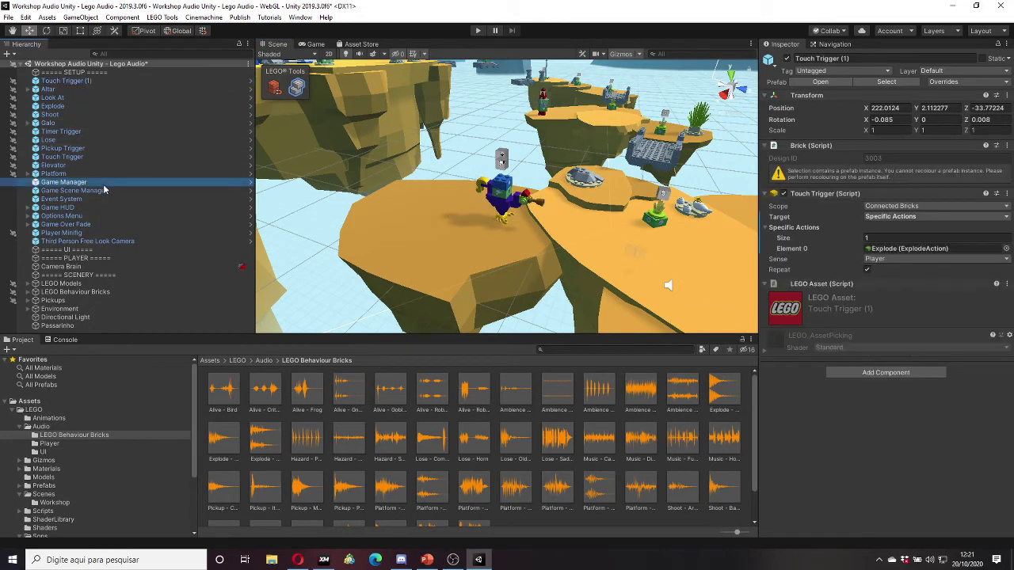
{"action": "left_click", "coordinate": [104, 222]}
{"action": "mouse_move", "coordinate": [523, 266]}
{"action": "left_mouse_down", "text": "alt"}
{"action": "mouse_move", "coordinate": [597, 277]}
{"action": "mouse_move", "coordinate": [515, 173]}
{"action": "mouse_move", "coordinate": [517, 196]}
{"action": "mouse_move", "coordinate": [507, 178]}
{"action": "left_mouse_up", "text": "alt"}
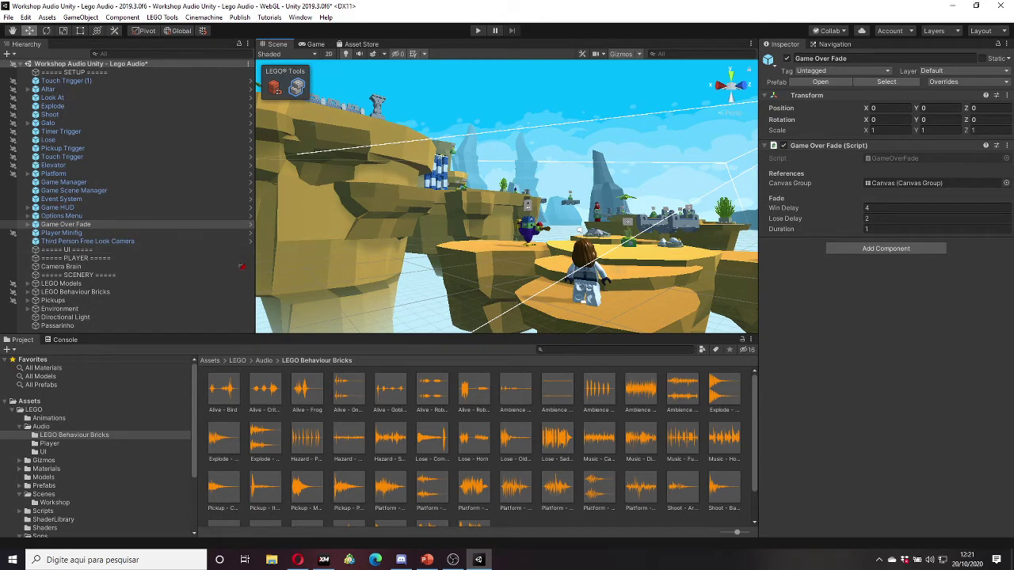
Step: Select Passarinho and scroll the Inspector to its Audio Source 3D Sound Settings
{"action": "left_click", "coordinate": [400, 559]}
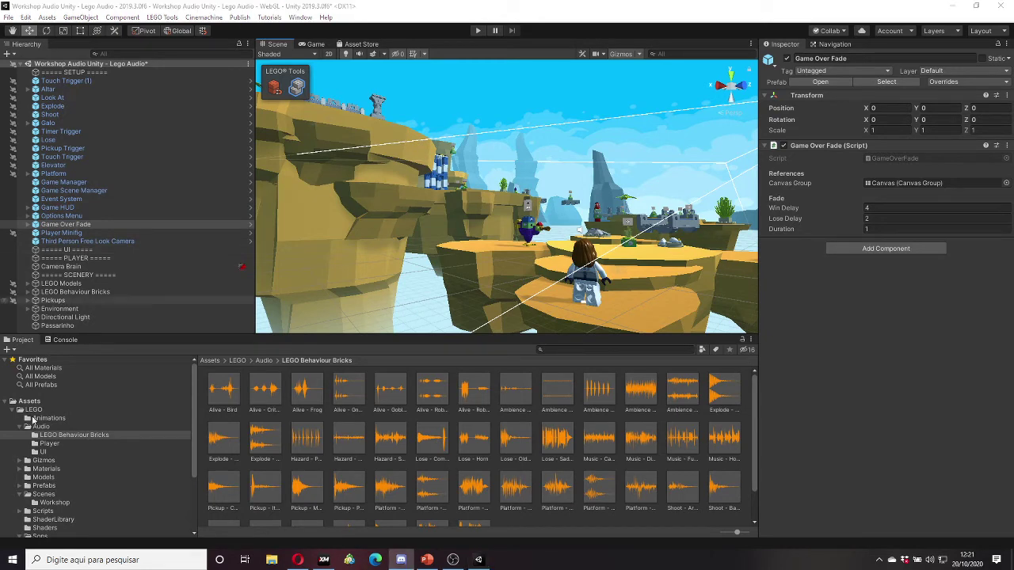
{"action": "left_click", "coordinate": [107, 325]}
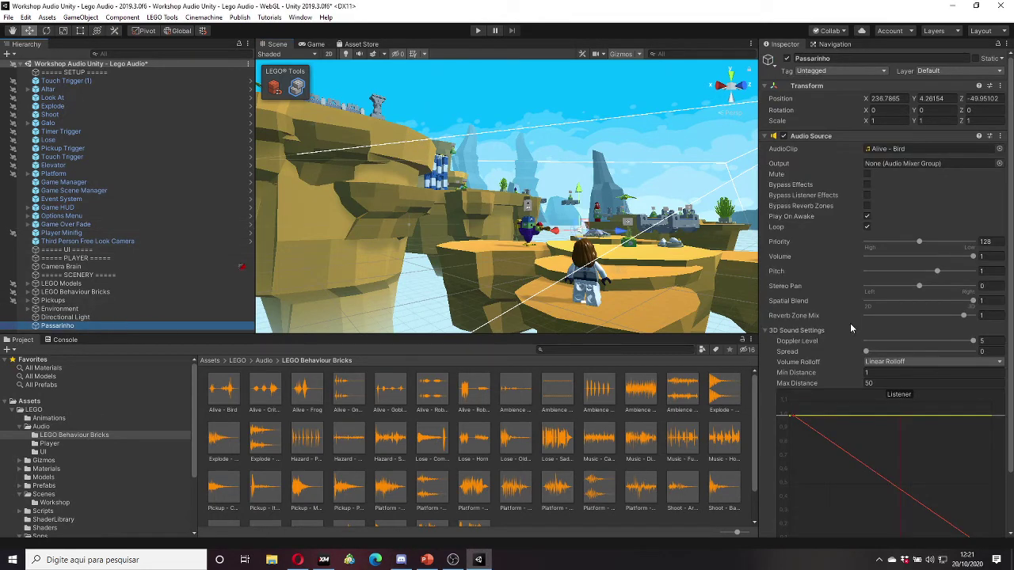
{"action": "scroll", "coordinate": [850, 324], "scroll_direction": "down", "scroll_amount": 3}
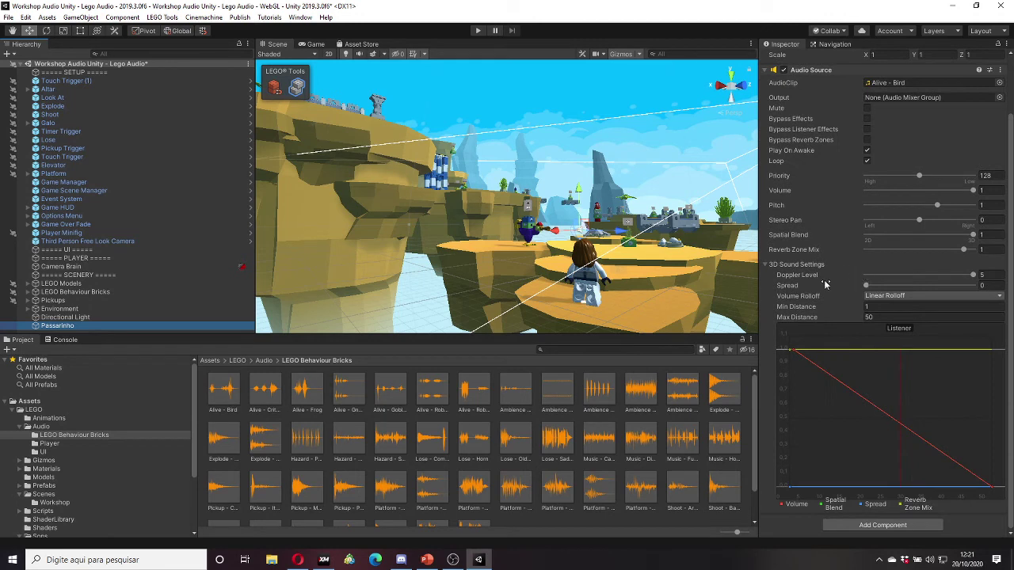
{"action": "mouse_move", "coordinate": [803, 279]}
Step: Retype the bird Audio Source's Doppler Level, bringing it down from 5 to 1
{"action": "left_click", "coordinate": [982, 275]}
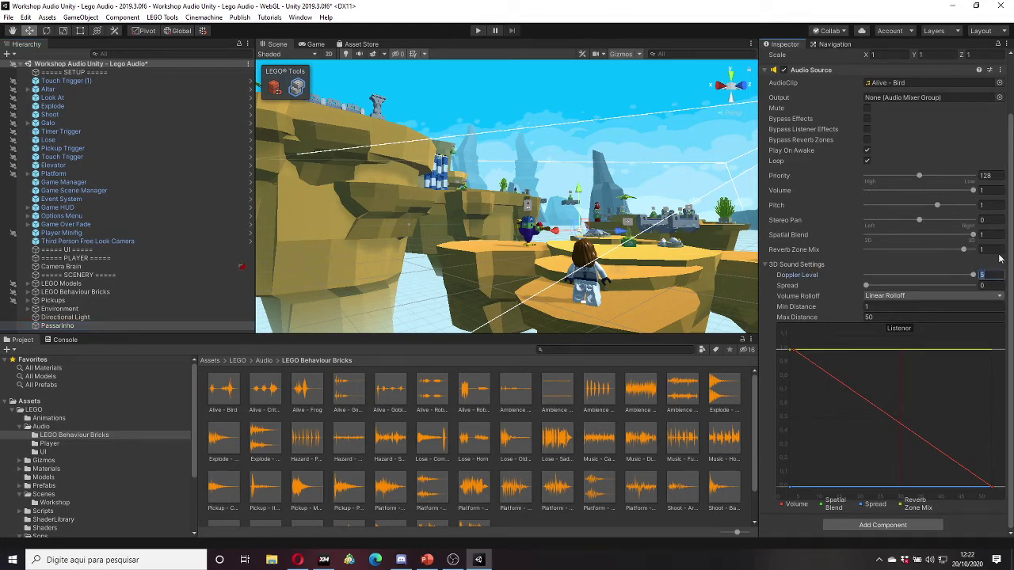
{"action": "type", "text": "1"}
{"action": "left_click", "coordinate": [986, 275]}
{"action": "type", "text": "5"}
{"action": "key", "text": "Return"}
{"action": "type", "text": "1"}
{"action": "key", "text": "Return"}
{"action": "type", "text": "0"}
{"action": "type", "text": "1"}
Step: Enable Bypass Listener Effects on the bird's Audio Source
{"action": "mouse_move", "coordinate": [806, 146]}
{"action": "mouse_move", "coordinate": [843, 283]}
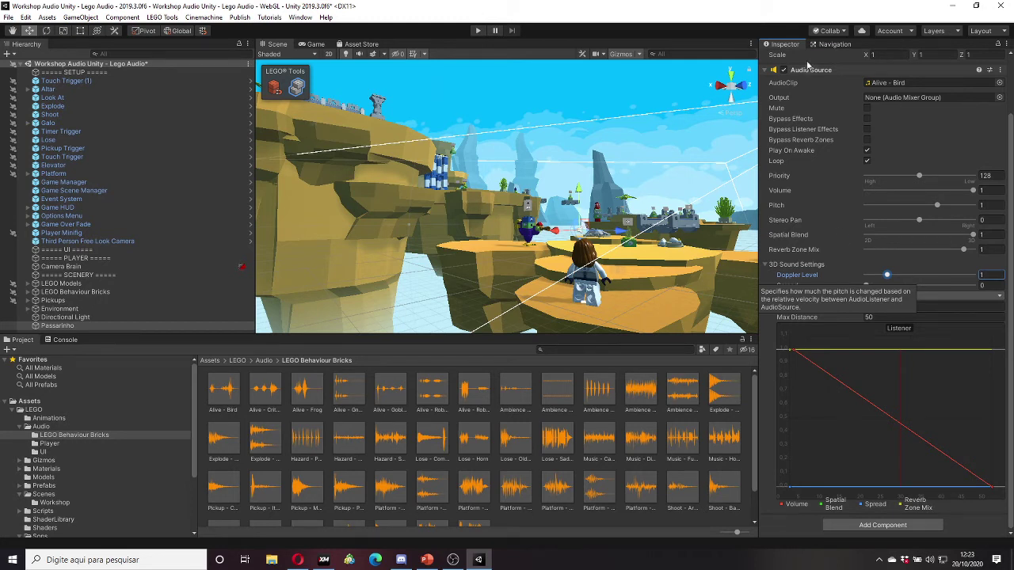
{"action": "left_click", "coordinate": [868, 111]}
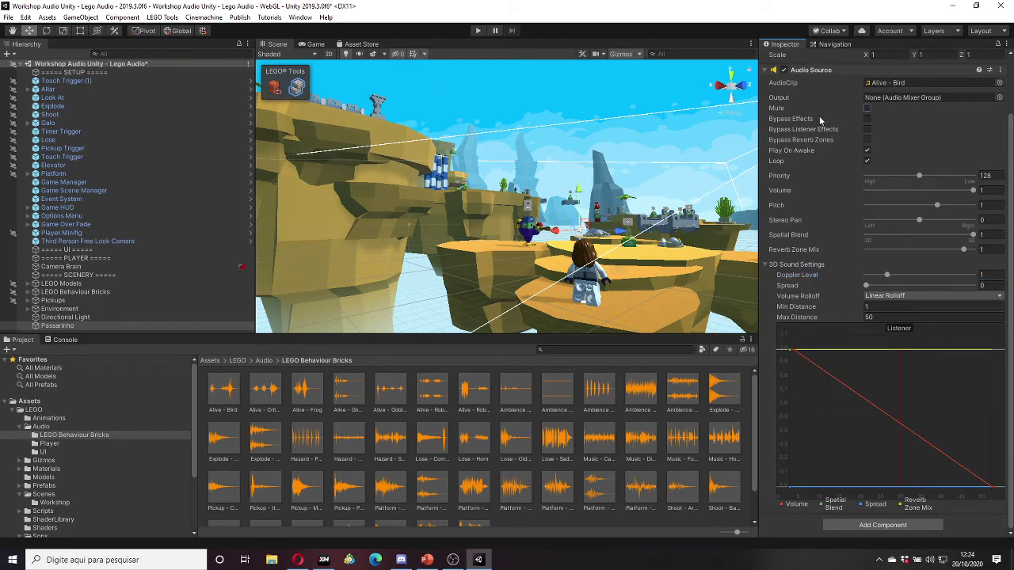
{"action": "left_click", "coordinate": [840, 119]}
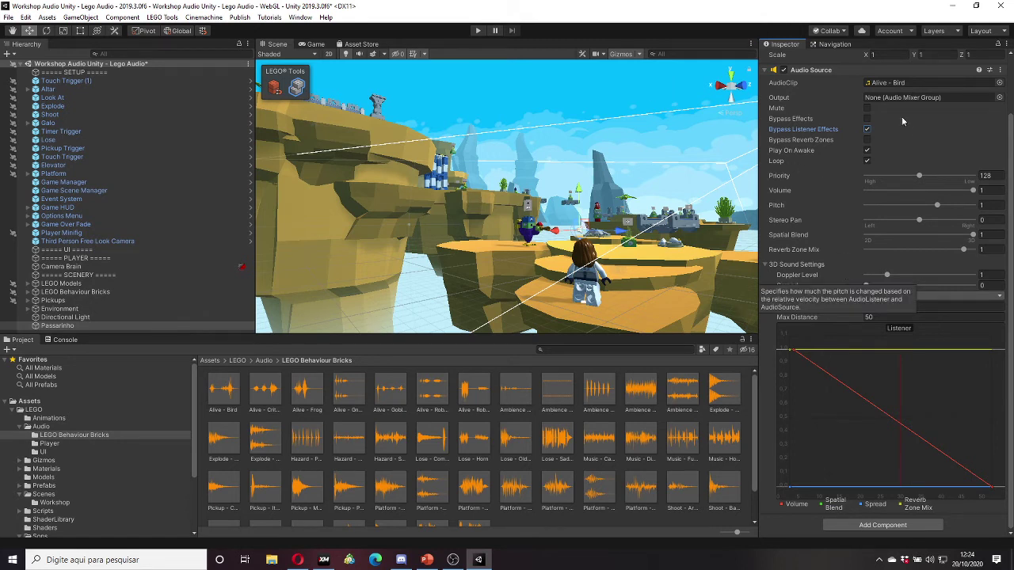
Step: Untick Bypass Listener Effects and Bypass Reverb Zones, leaving Output as None (Audio Mixer Group)
{"action": "left_click", "coordinate": [866, 130]}
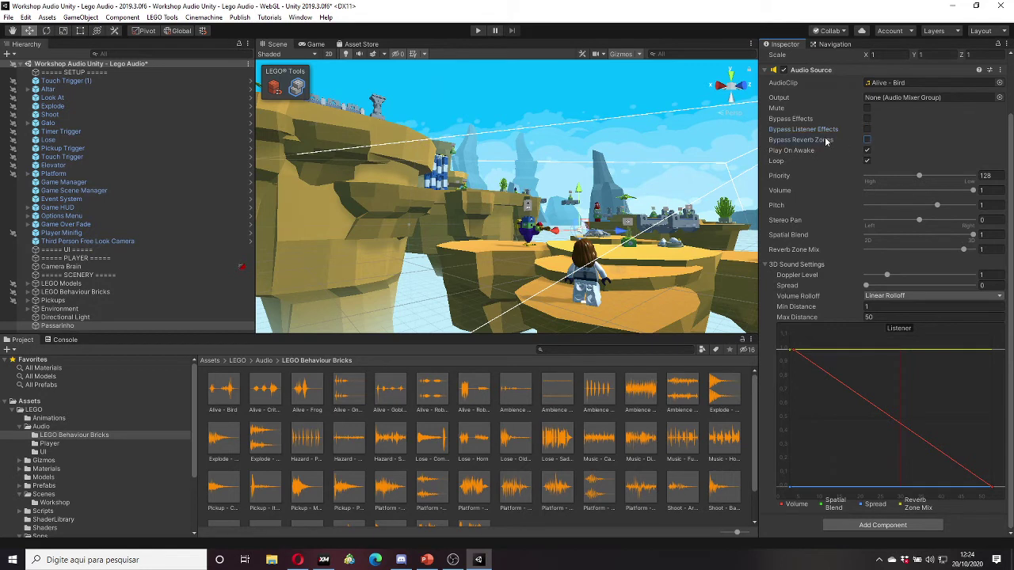
{"action": "left_click", "coordinate": [867, 141]}
{"action": "mouse_move", "coordinate": [799, 148]}
{"action": "left_click", "coordinate": [804, 129]}
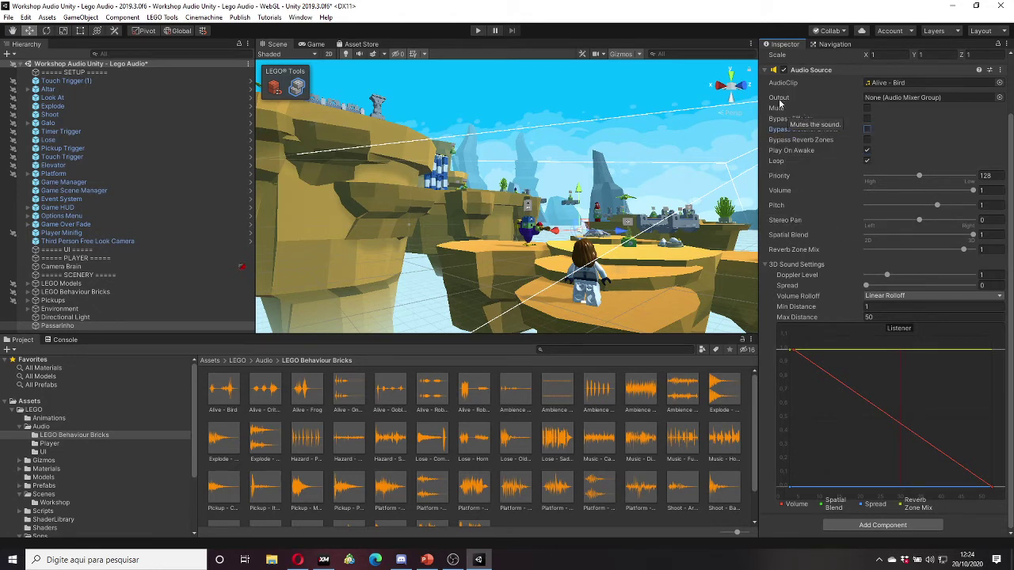
{"action": "left_click", "coordinate": [792, 101]}
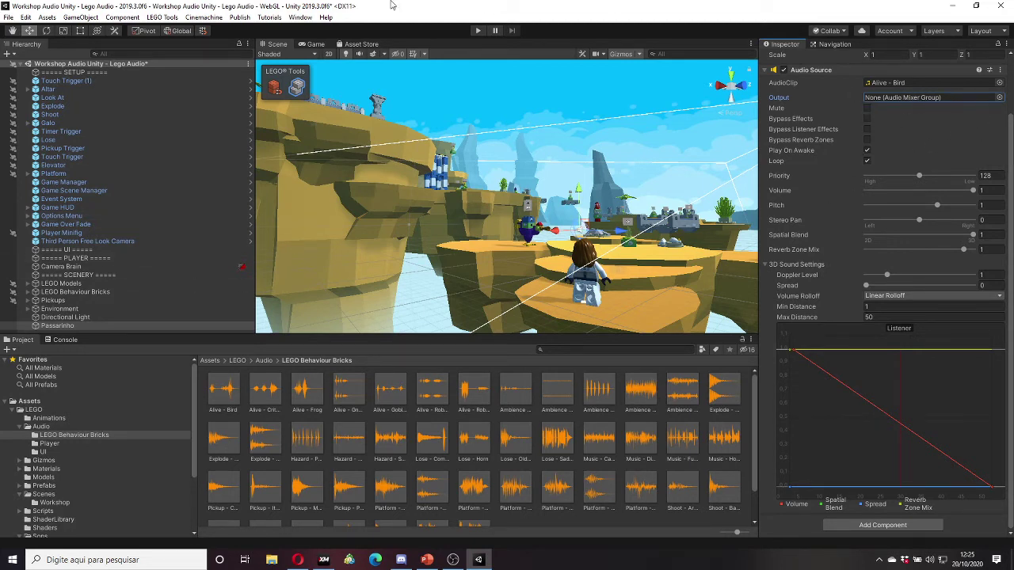
Step: Open the Audio Mixer window from Window > Audio > Audio Mixer
{"action": "left_click", "coordinate": [300, 18]}
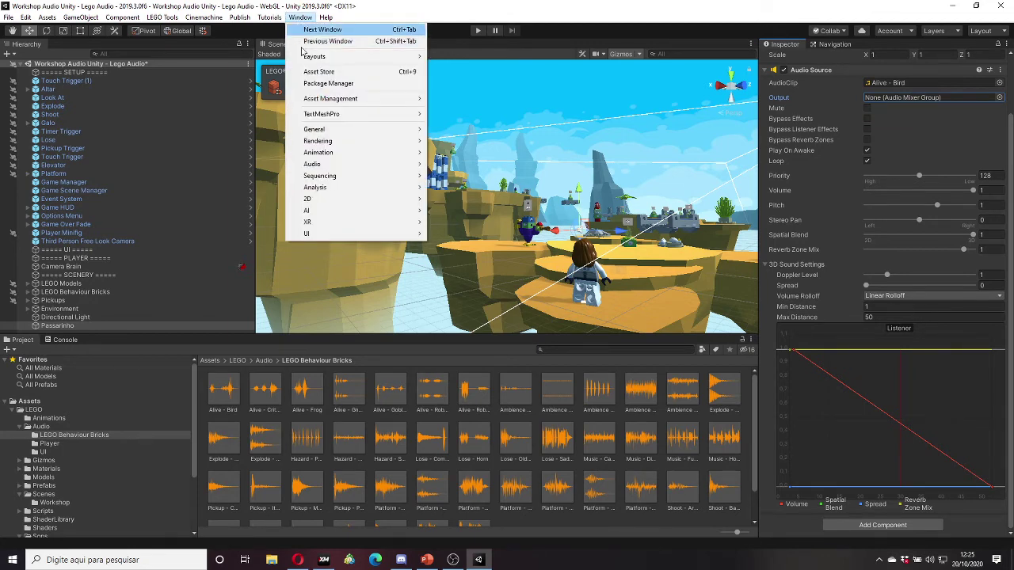
{"action": "mouse_move", "coordinate": [336, 166]}
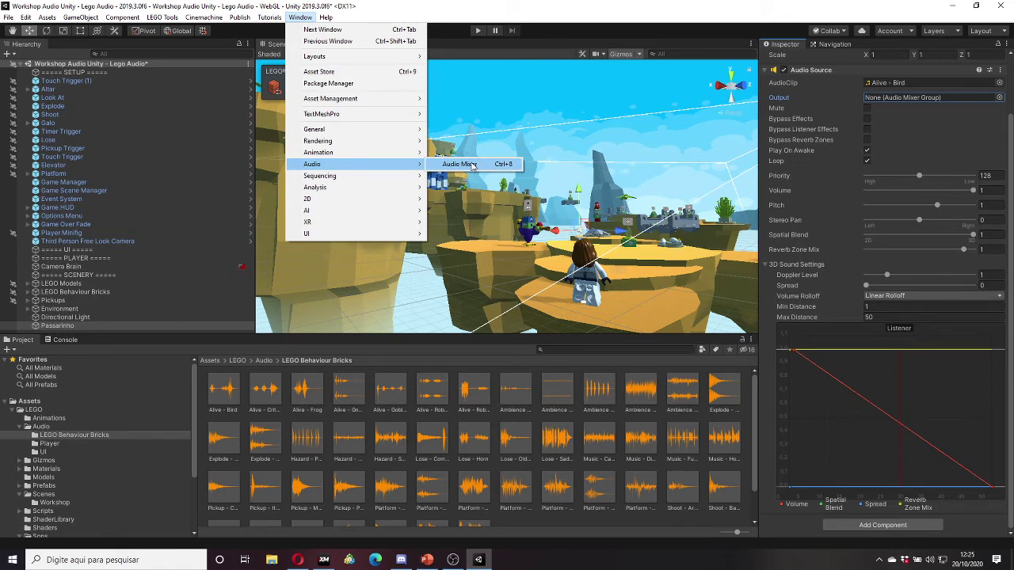
{"action": "left_click", "coordinate": [532, 22]}
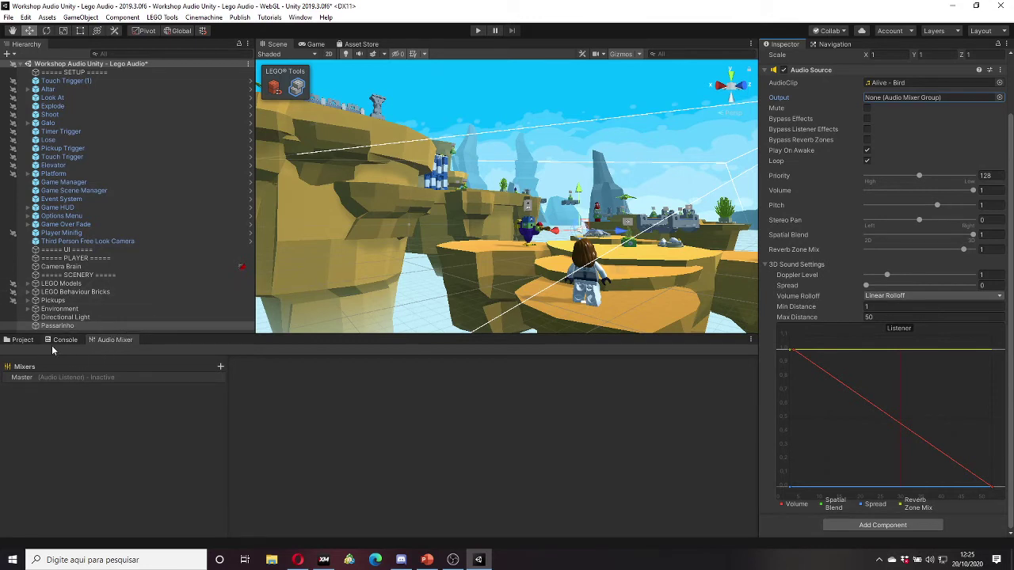
{"action": "left_click", "coordinate": [73, 392]}
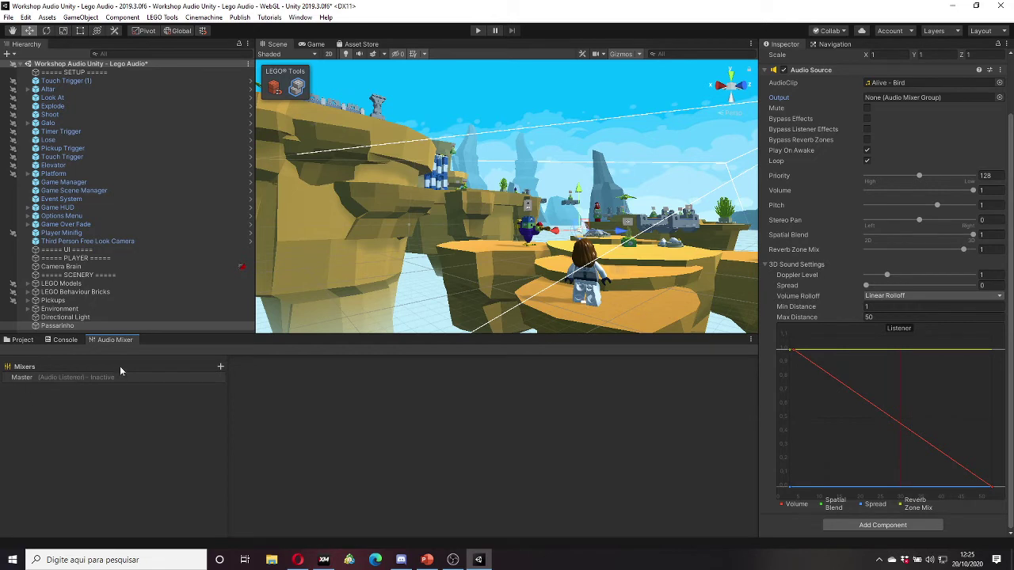
Step: Add a mixer named Workshop and select its Master group strip
{"action": "mouse_move", "coordinate": [119, 365]}
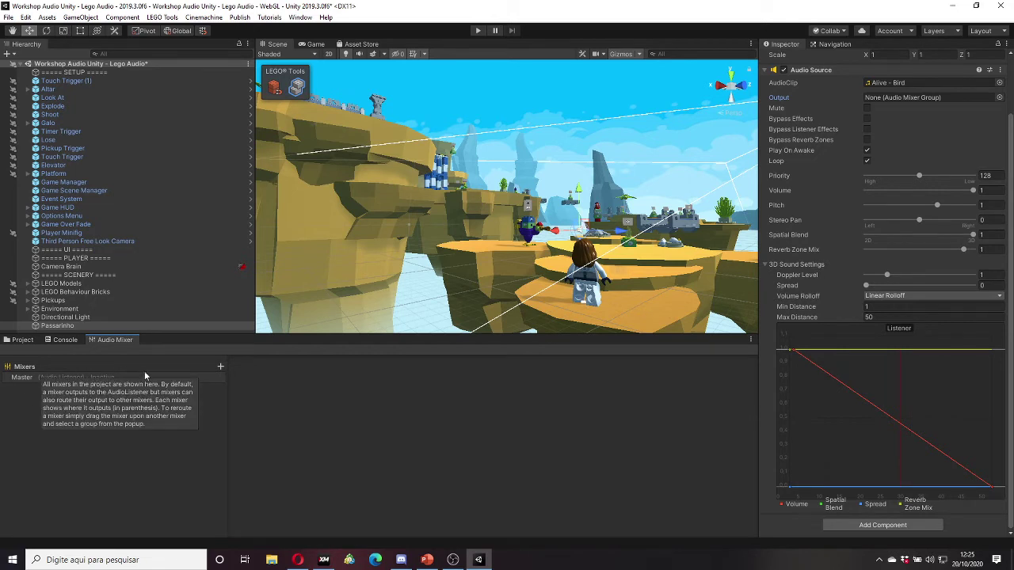
{"action": "left_click", "coordinate": [220, 368]}
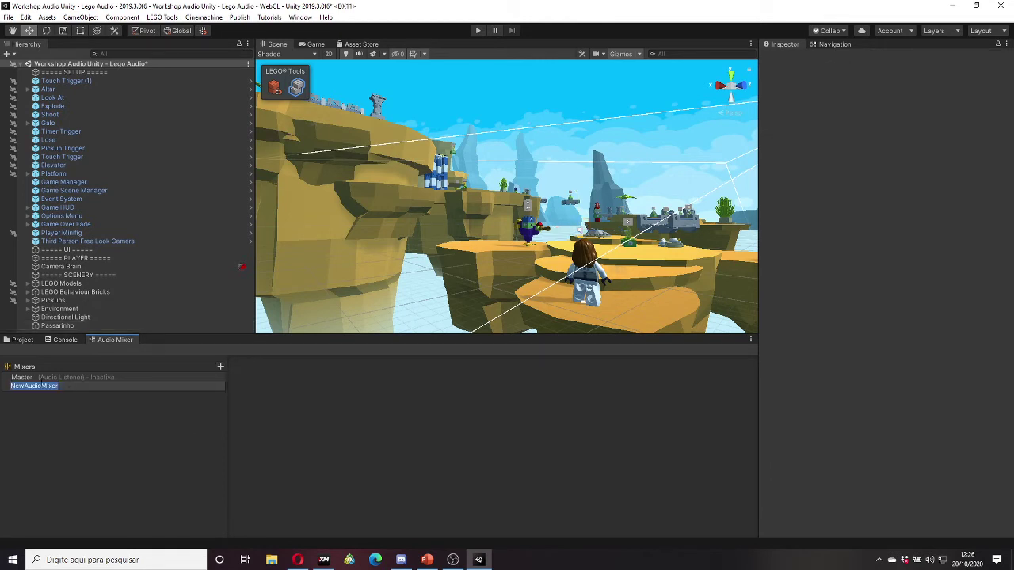
{"action": "type", "text": "Workshop"}
{"action": "key", "text": "Return"}
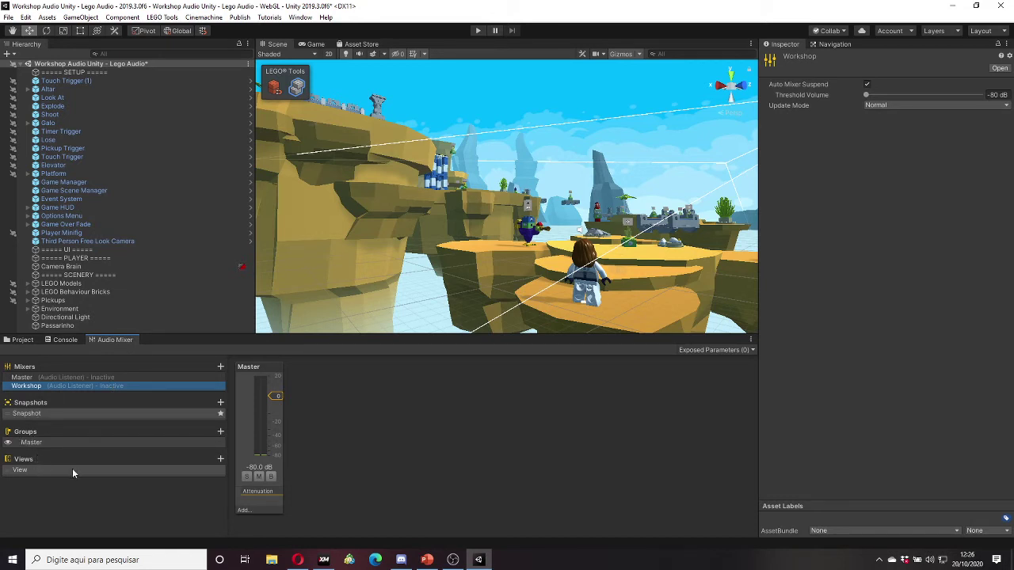
{"action": "left_click", "coordinate": [255, 443]}
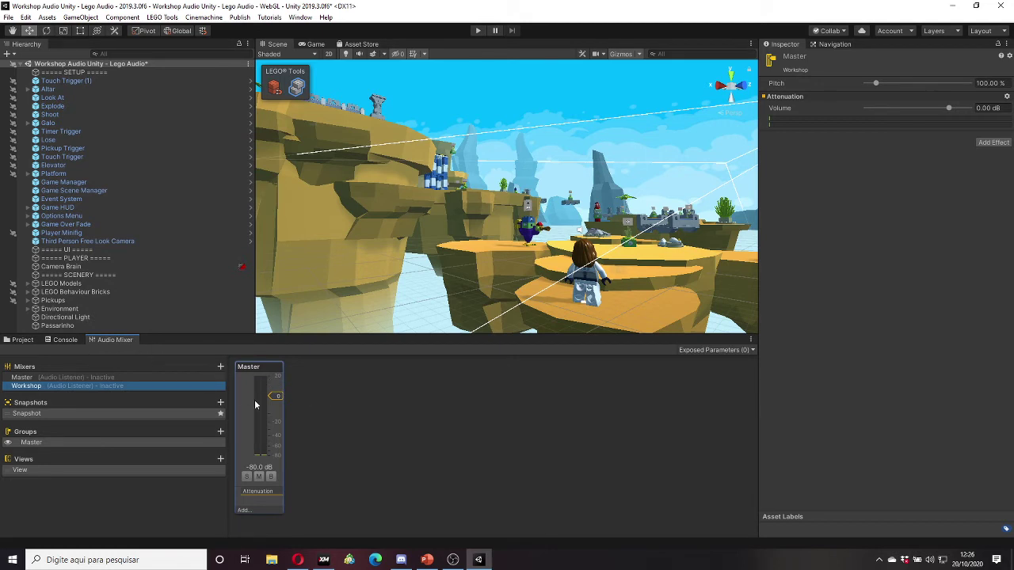
Step: Set the Passarinho Audio Source Output to the Workshop mixer's Master group
{"action": "mouse_move", "coordinate": [255, 403]}
{"action": "left_click", "coordinate": [65, 325]}
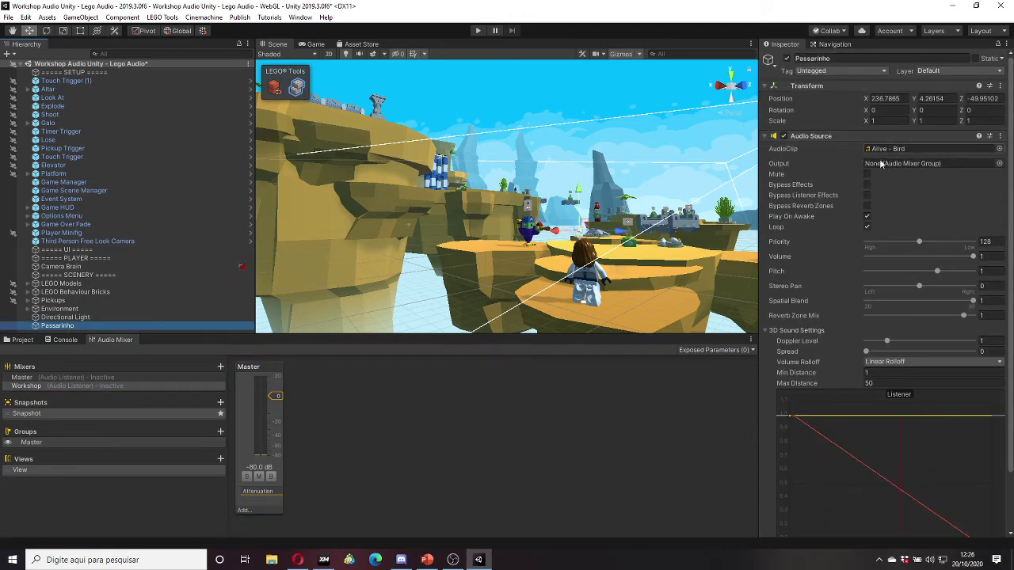
{"action": "scroll", "coordinate": [887, 252], "scroll_direction": "down", "scroll_amount": 3}
{"action": "scroll", "coordinate": [883, 277], "scroll_direction": "up", "scroll_amount": 3}
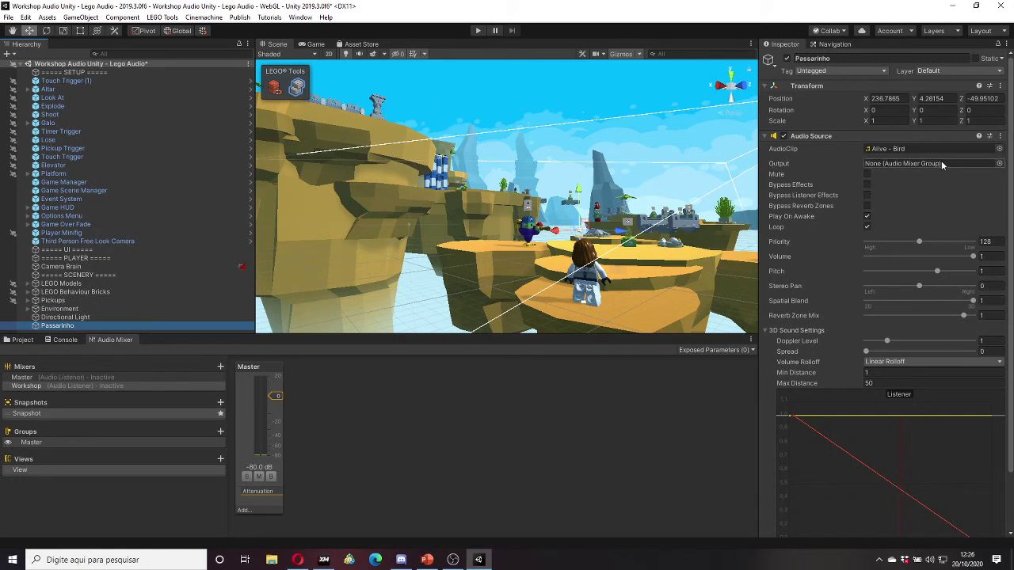
{"action": "left_click", "coordinate": [999, 163]}
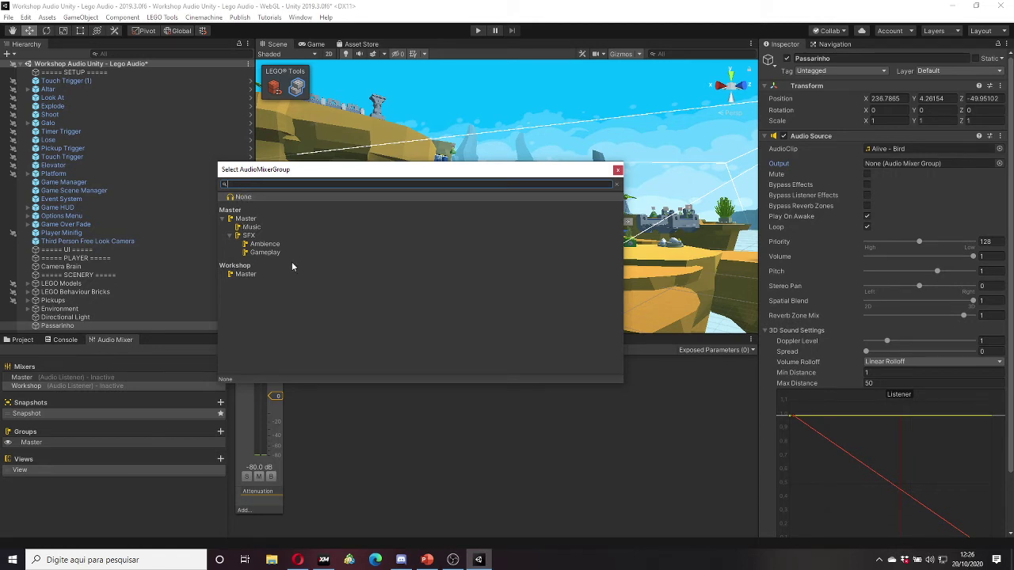
{"action": "left_click", "coordinate": [222, 219]}
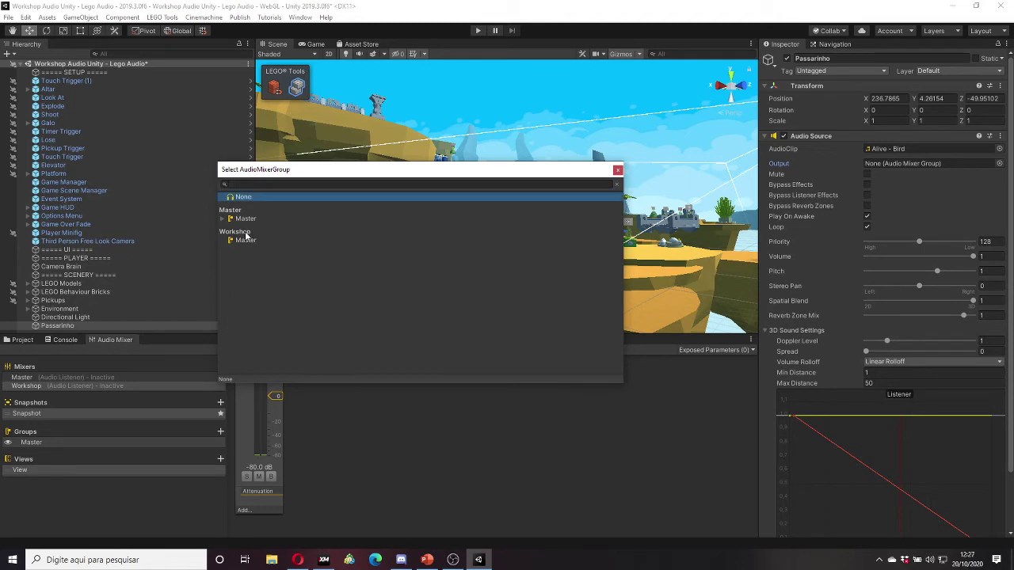
{"action": "key", "text": "Down"}
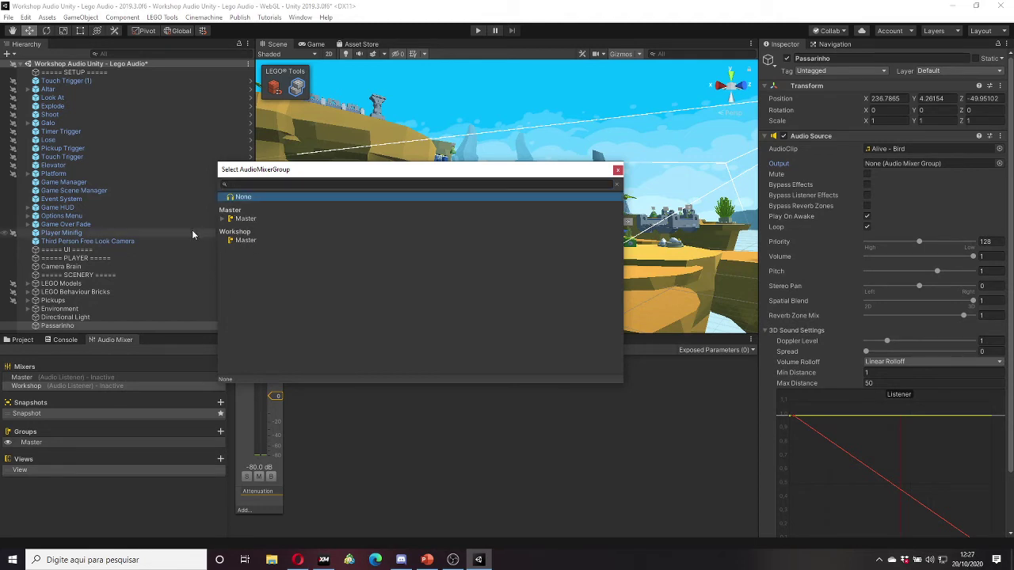
{"action": "left_click", "coordinate": [254, 239]}
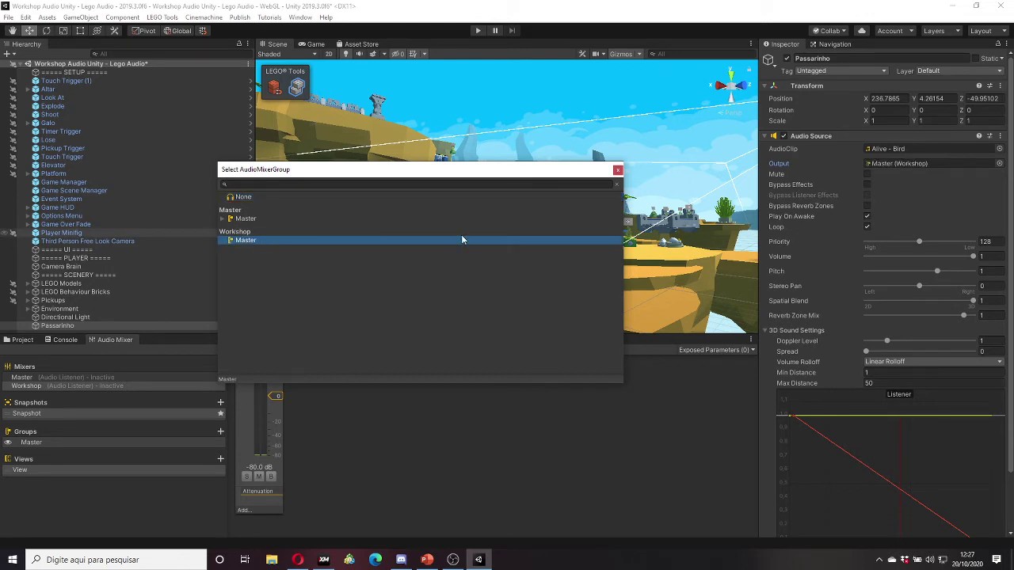
{"action": "left_click", "coordinate": [618, 171]}
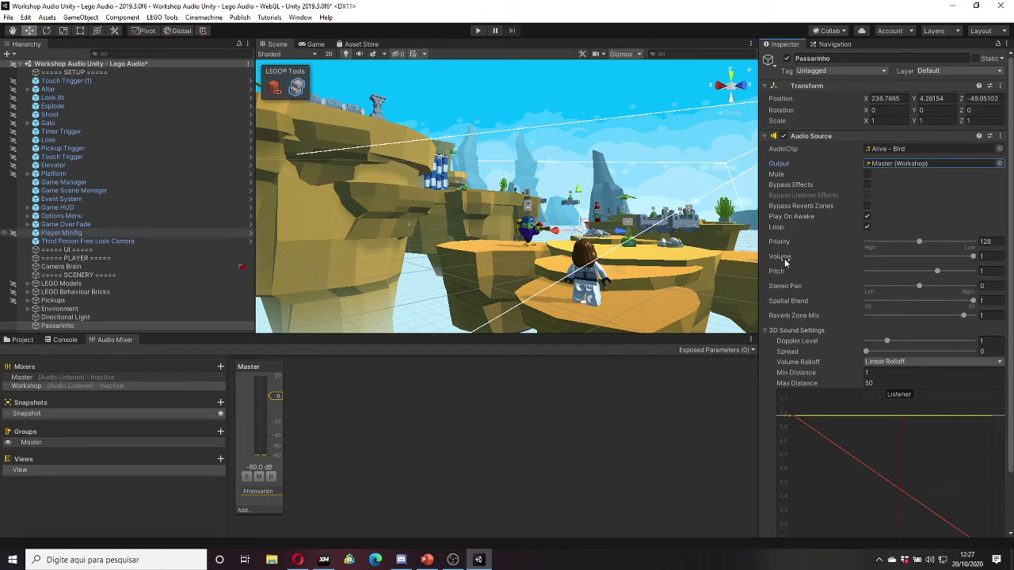
Step: Try different volume and pitch values on the bird sound, then return both to 1
{"action": "mouse_move", "coordinate": [973, 257]}
{"action": "left_mouse_down"}
{"action": "mouse_move", "coordinate": [901, 264]}
{"action": "mouse_move", "coordinate": [973, 256]}
{"action": "left_mouse_up"}
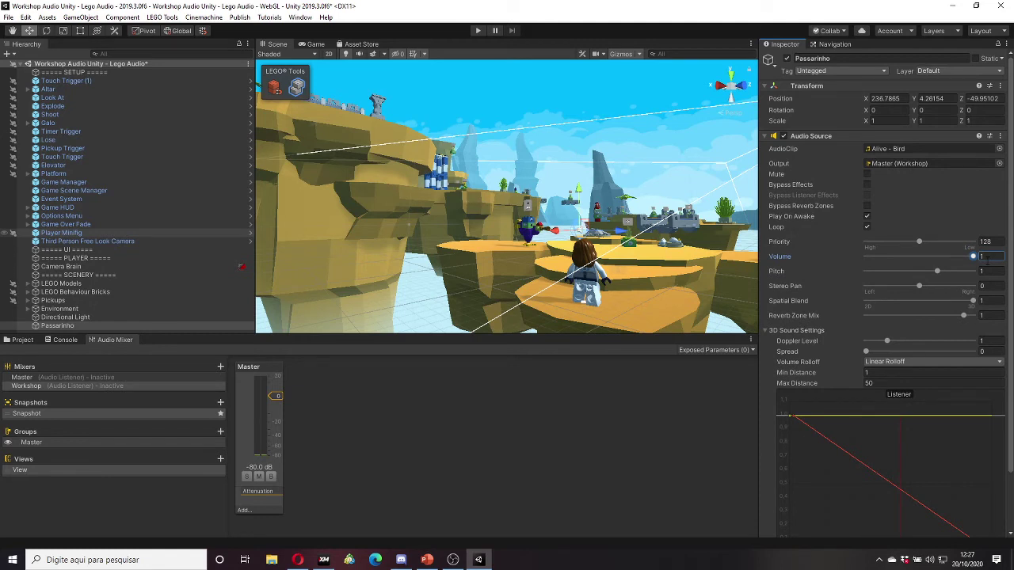
{"action": "left_click", "coordinate": [987, 256]}
{"action": "left_click", "coordinate": [904, 269]}
{"action": "type", "text": "1"}
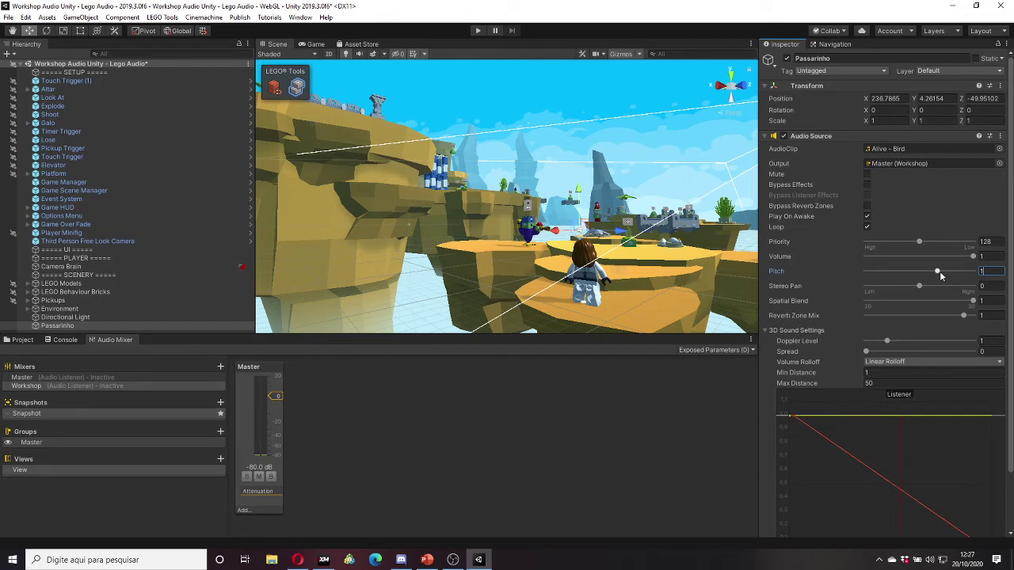
{"action": "mouse_move", "coordinate": [939, 273]}
{"action": "left_mouse_down"}
{"action": "mouse_move", "coordinate": [973, 272]}
{"action": "mouse_move", "coordinate": [832, 271]}
{"action": "left_mouse_up"}
{"action": "left_click", "coordinate": [990, 272]}
{"action": "type", "text": "1"}
Step: Lower the Passarinho Audio Source priority from 128 to 0
{"action": "left_click", "coordinate": [796, 317]}
{"action": "left_click", "coordinate": [988, 242]}
{"action": "left_click", "coordinate": [986, 242]}
{"action": "mouse_move", "coordinate": [862, 248]}
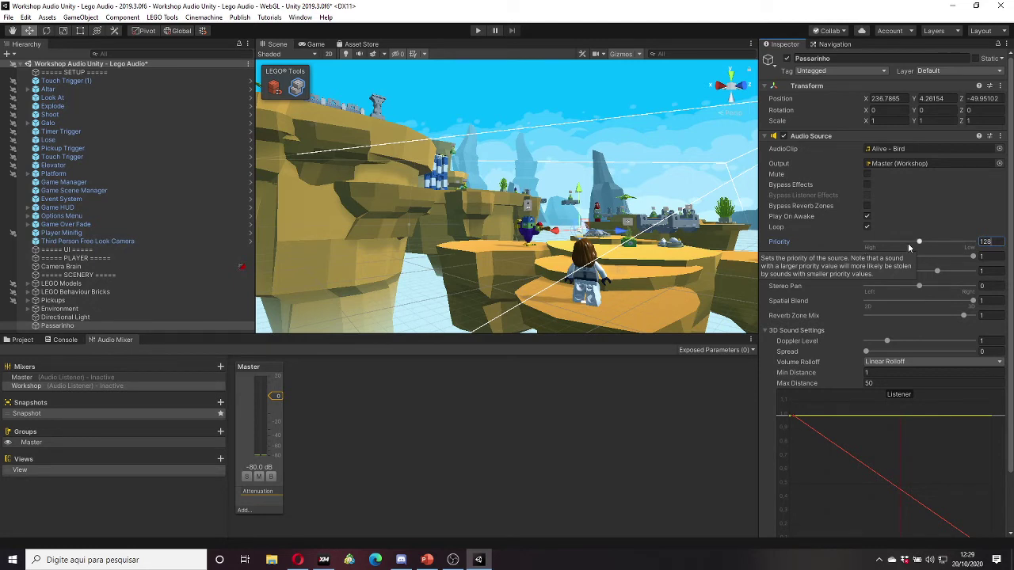
{"action": "left_click_drag", "start_coordinate": [918, 242], "coordinate": [866, 243]}
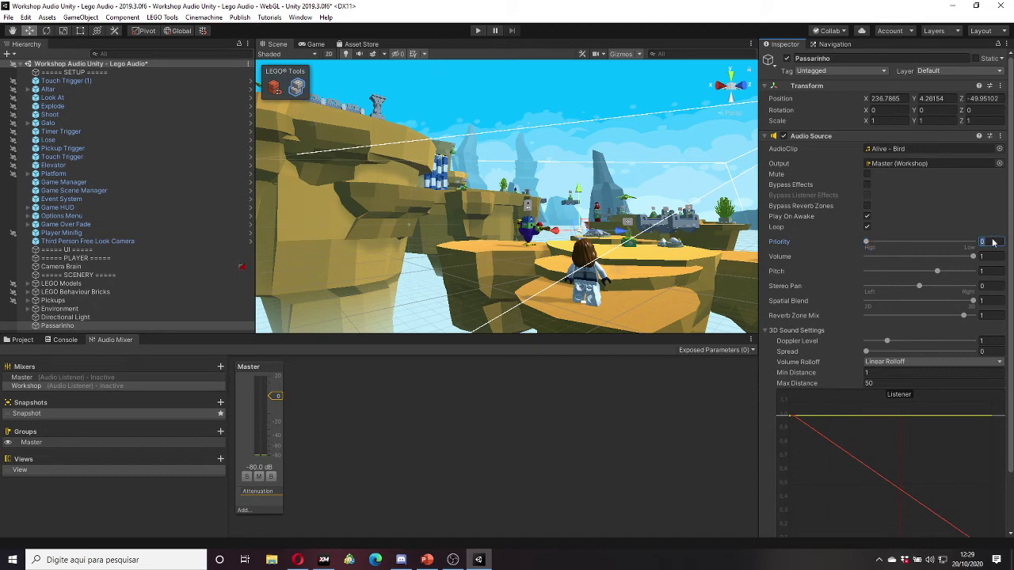
Step: Try priority 255 on Passarinho, then enter 128 to restore the default
{"action": "left_click", "coordinate": [640, 408]}
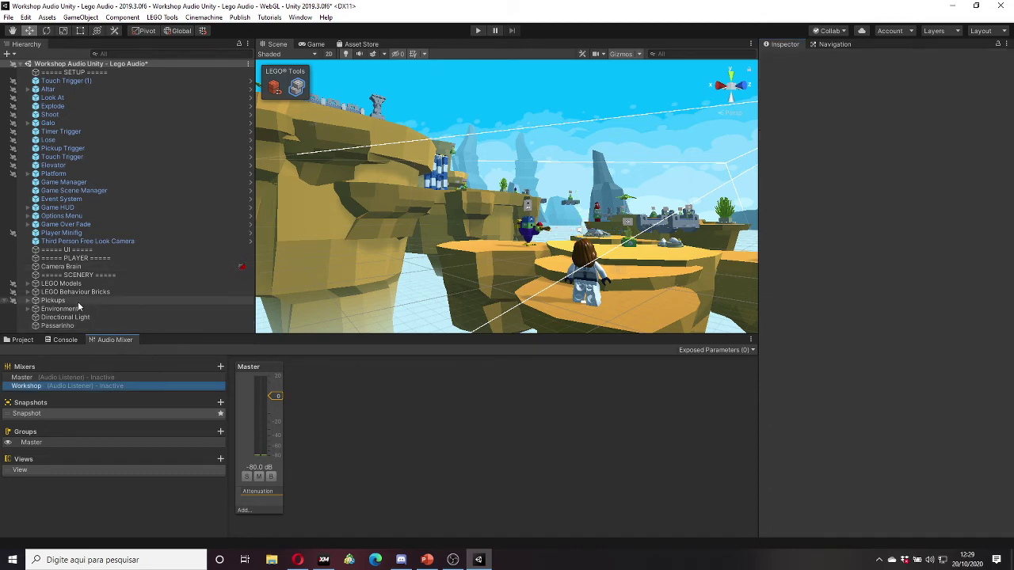
{"action": "left_click", "coordinate": [86, 325]}
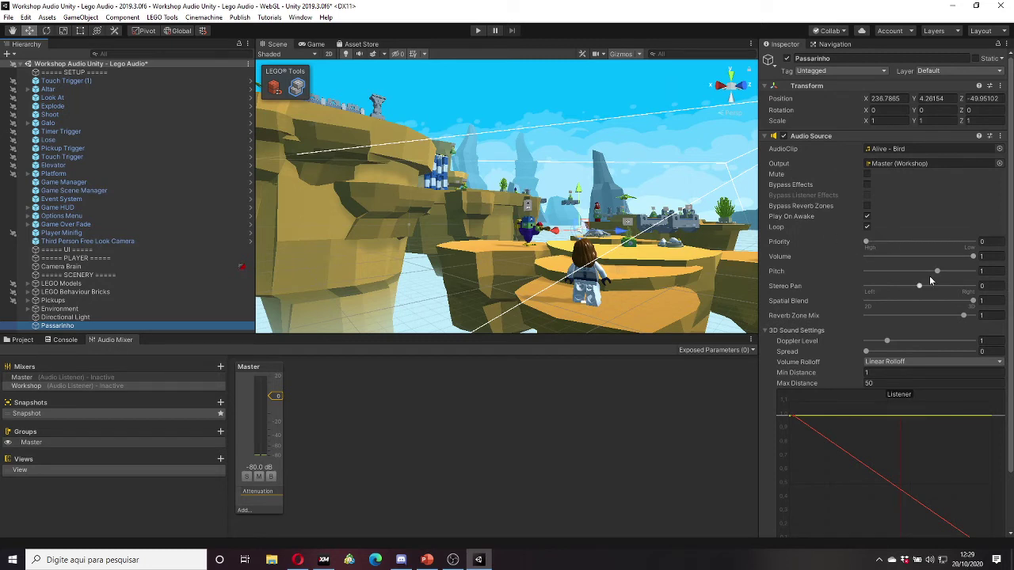
{"action": "mouse_move", "coordinate": [860, 247]}
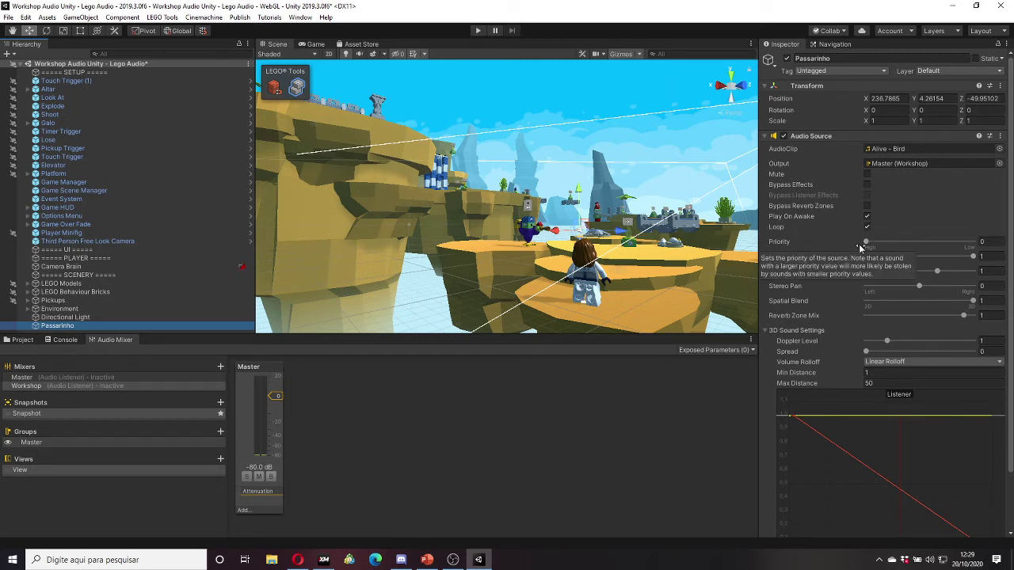
{"action": "left_click_drag", "start_coordinate": [860, 247], "coordinate": [985, 246]}
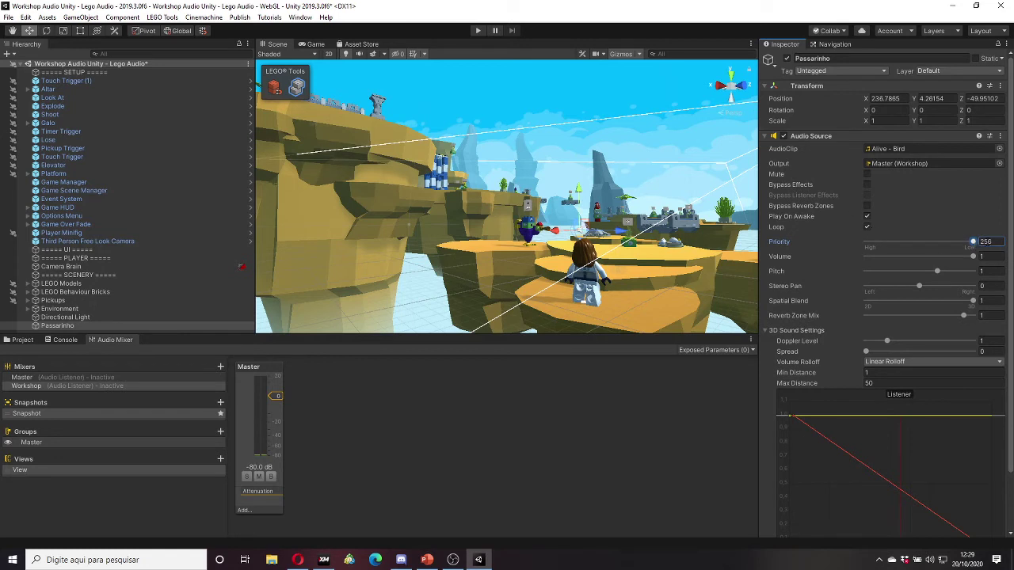
{"action": "left_click", "coordinate": [986, 241]}
{"action": "type", "text": "128"}
{"action": "key", "text": "Return"}
{"action": "left_click", "coordinate": [254, 432]}
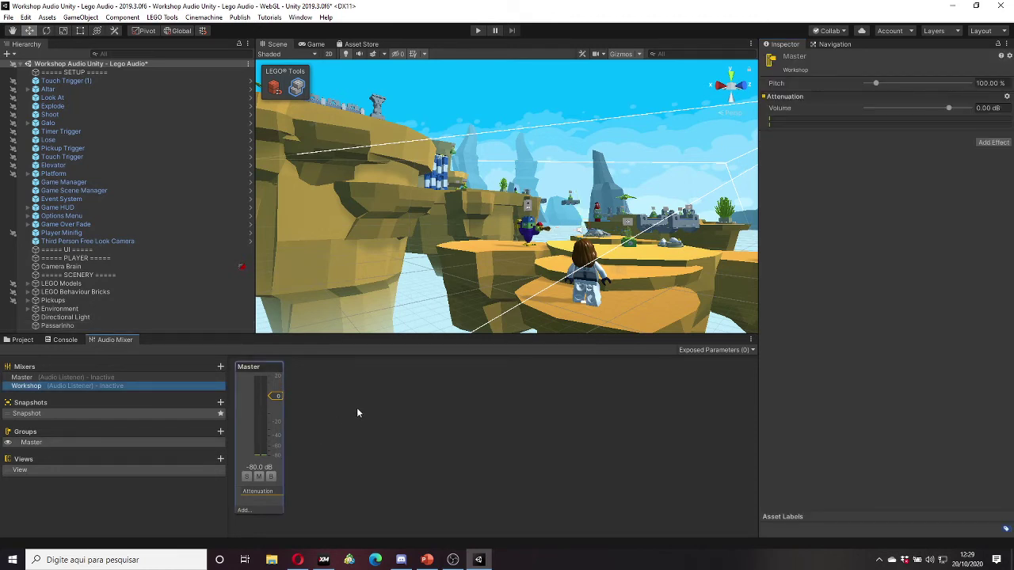
{"action": "left_click", "coordinate": [67, 326]}
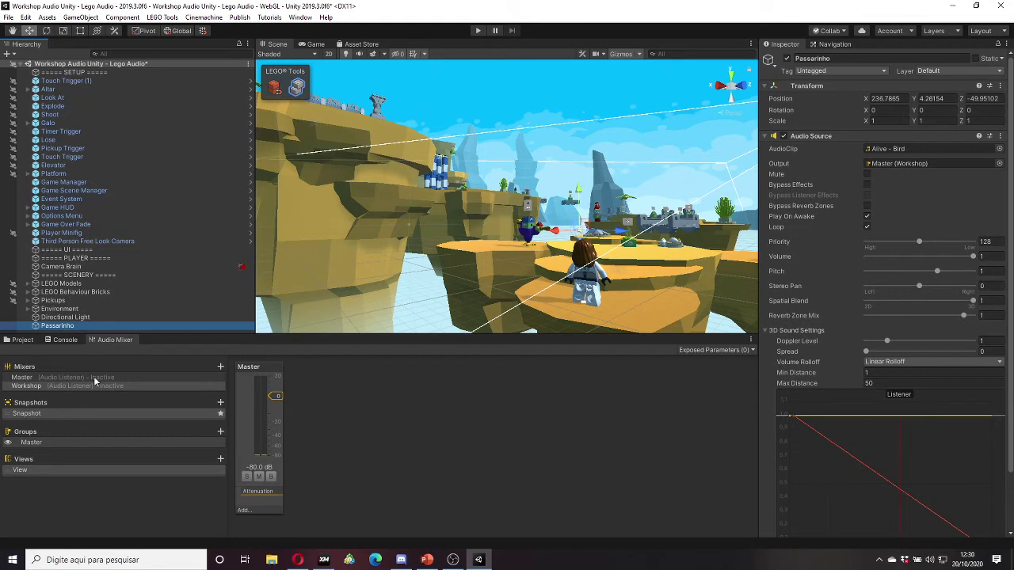
Step: Select the Workshop Master group and run the game in Play mode
{"action": "left_click", "coordinate": [271, 454]}
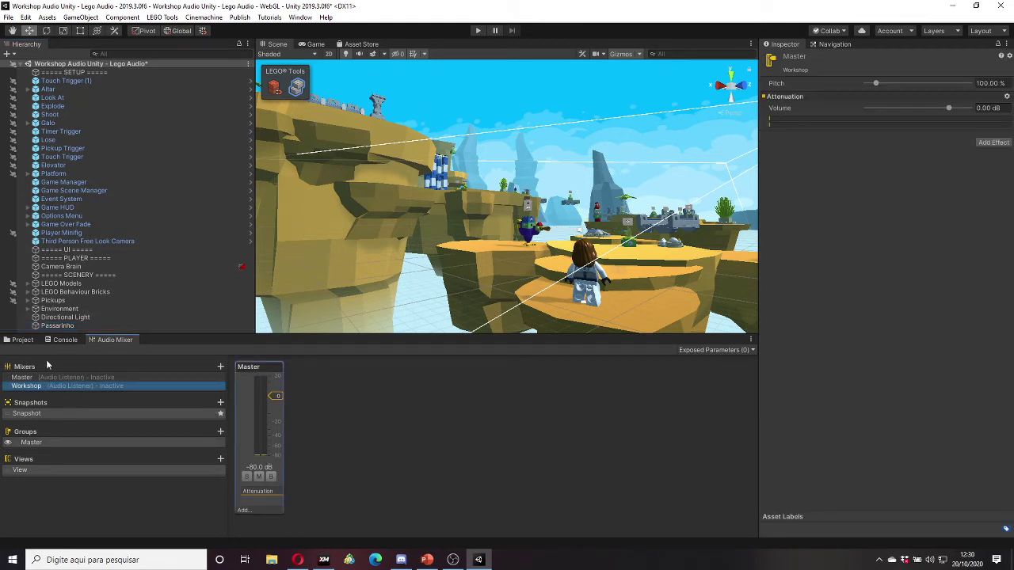
{"action": "left_click", "coordinate": [477, 32]}
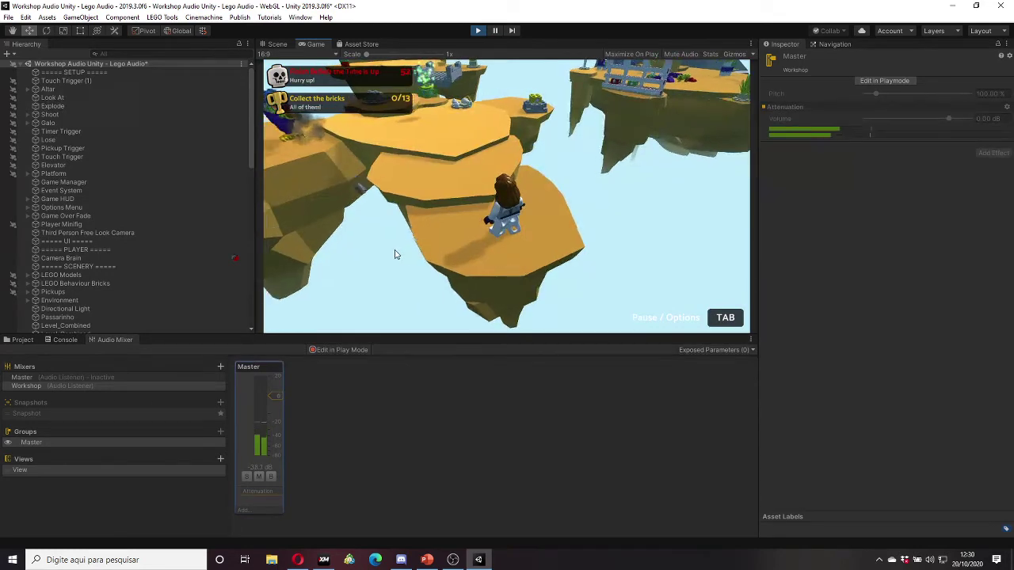
Step: Tilt the game camera onto the minifigure and enable Edit in Play Mode
{"action": "right_click_drag", "start_coordinate": [396, 253], "coordinate": [392, 287]}
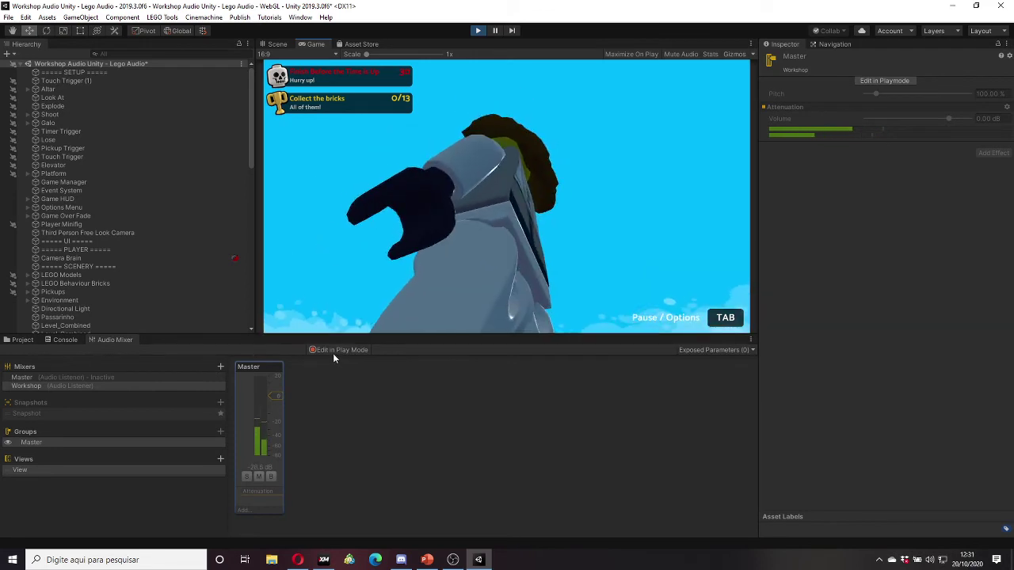
{"action": "left_click", "coordinate": [333, 353]}
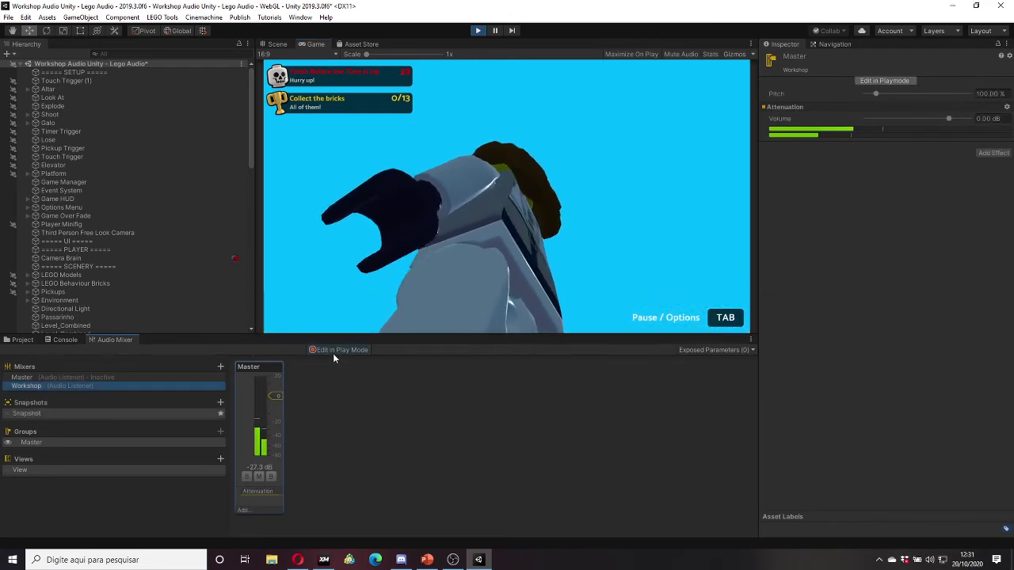
{"action": "left_click", "coordinate": [396, 298]}
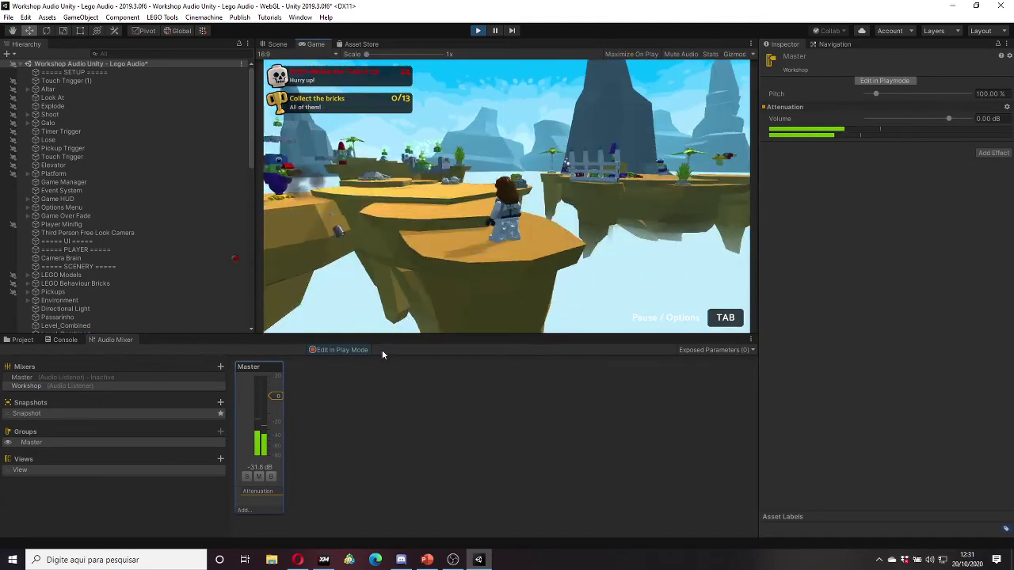
{"action": "left_click", "coordinate": [358, 365]}
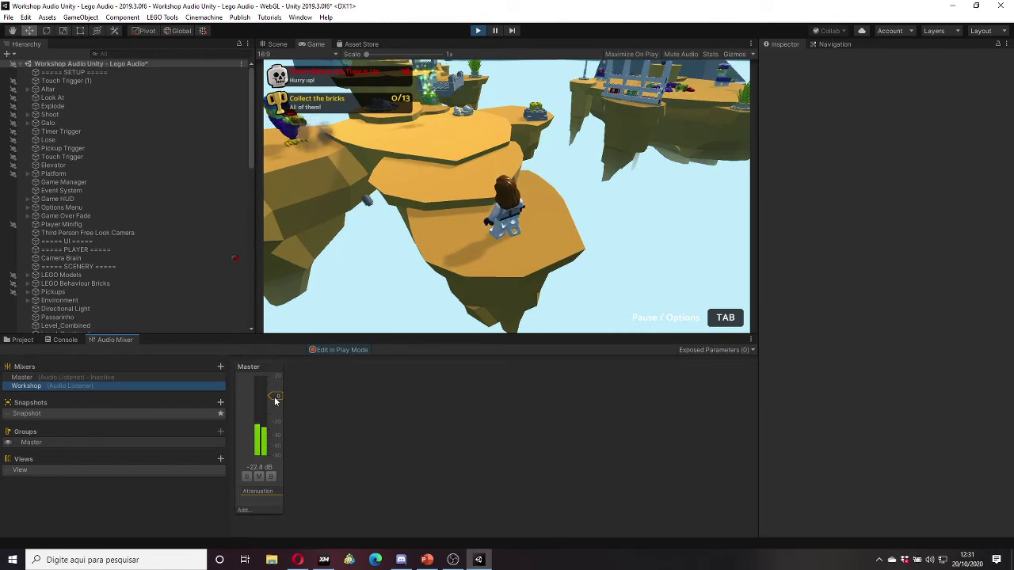
Step: Drop the Master fader to -80 dB, settle it at -4.29 dB, and stop playing
{"action": "left_click", "coordinate": [276, 400]}
{"action": "left_click_drag", "start_coordinate": [276, 400], "coordinate": [272, 459]}
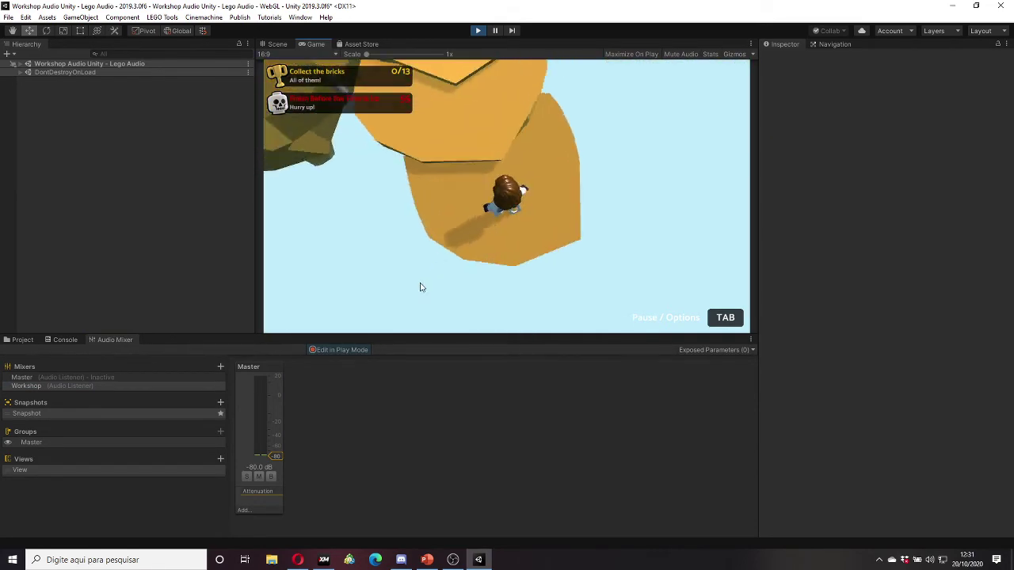
{"action": "left_click", "coordinate": [383, 368]}
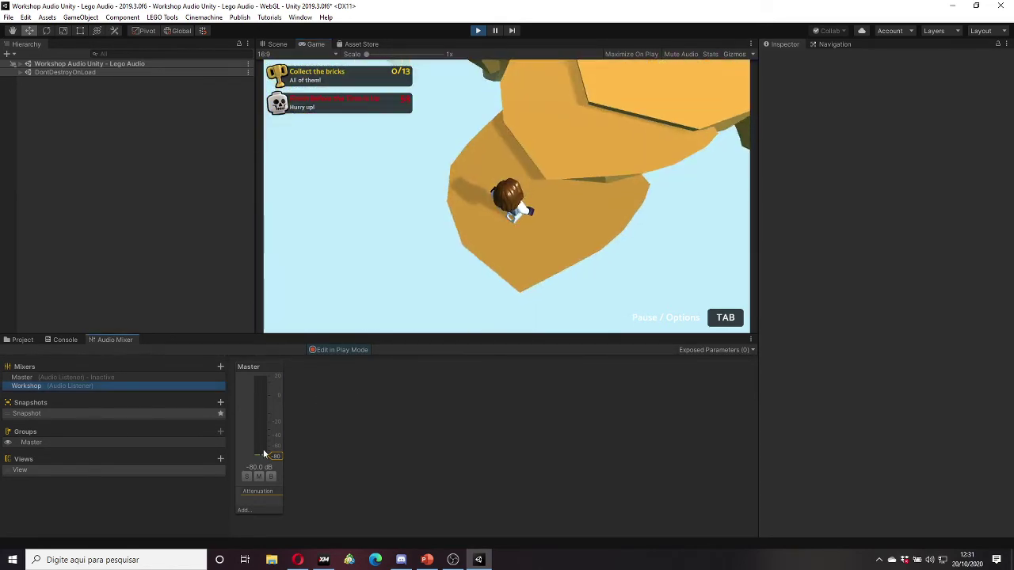
{"action": "mouse_move", "coordinate": [265, 454]}
{"action": "left_mouse_down"}
{"action": "mouse_move", "coordinate": [280, 385]}
{"action": "mouse_move", "coordinate": [277, 413]}
{"action": "left_mouse_up"}
{"action": "left_click", "coordinate": [544, 102]}
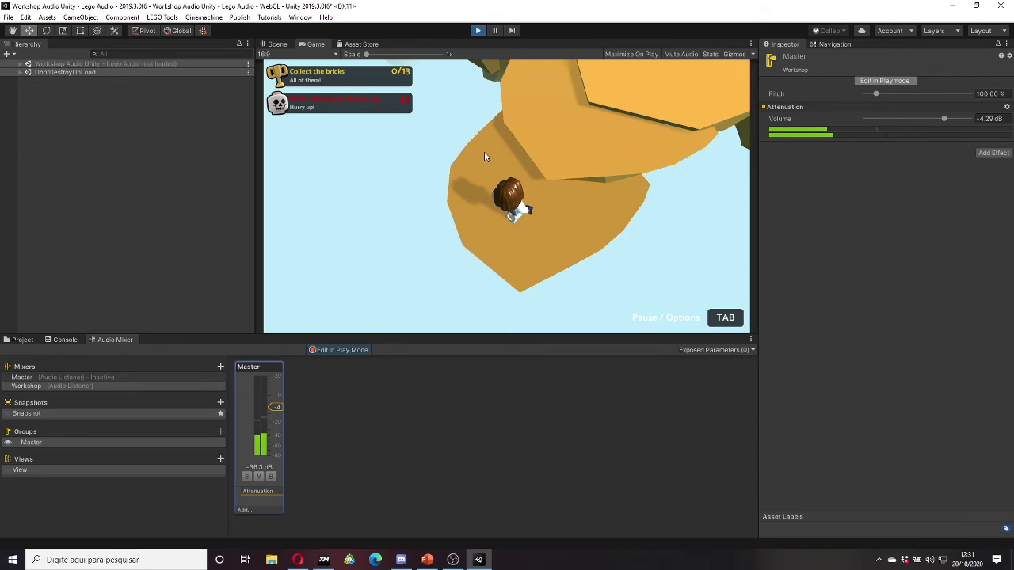
{"action": "key", "text": "ctrl+p"}
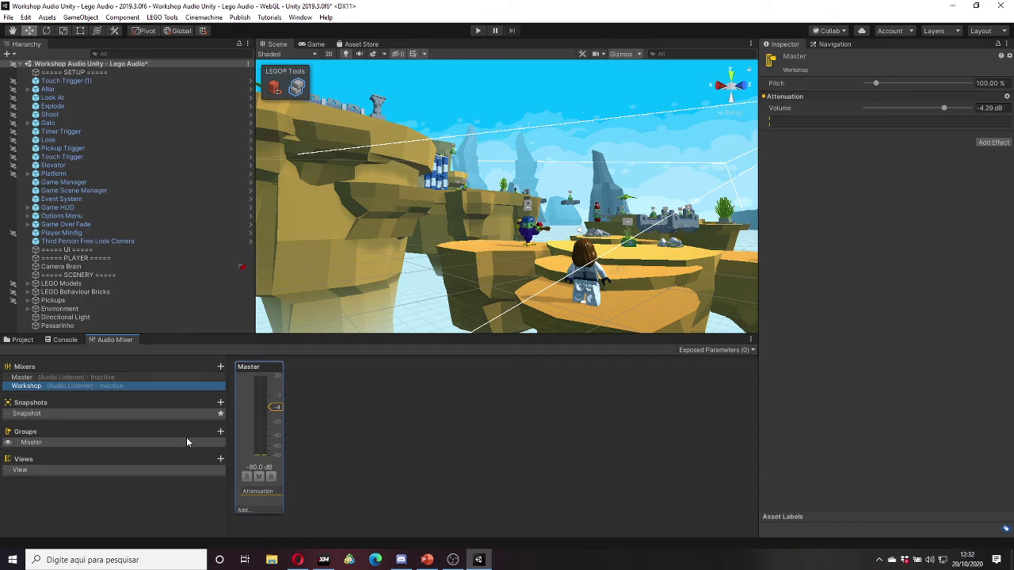
Step: Create a 'New Group' child under Master at 0.00 dB
{"action": "left_click", "coordinate": [221, 432]}
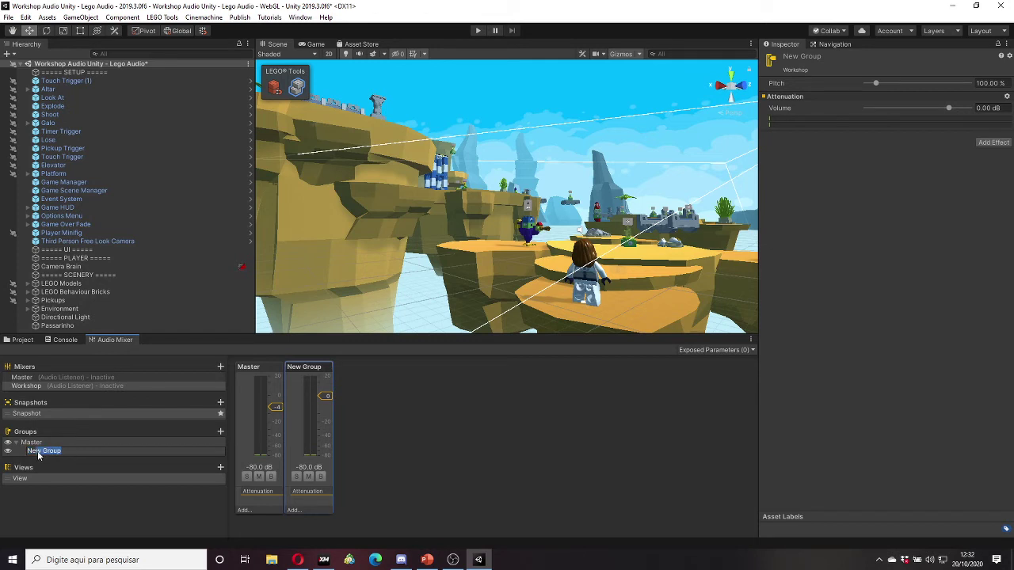
Step: Rename the new group to Music and open the Master group's context menu
{"action": "key", "text": "BackSpace"}
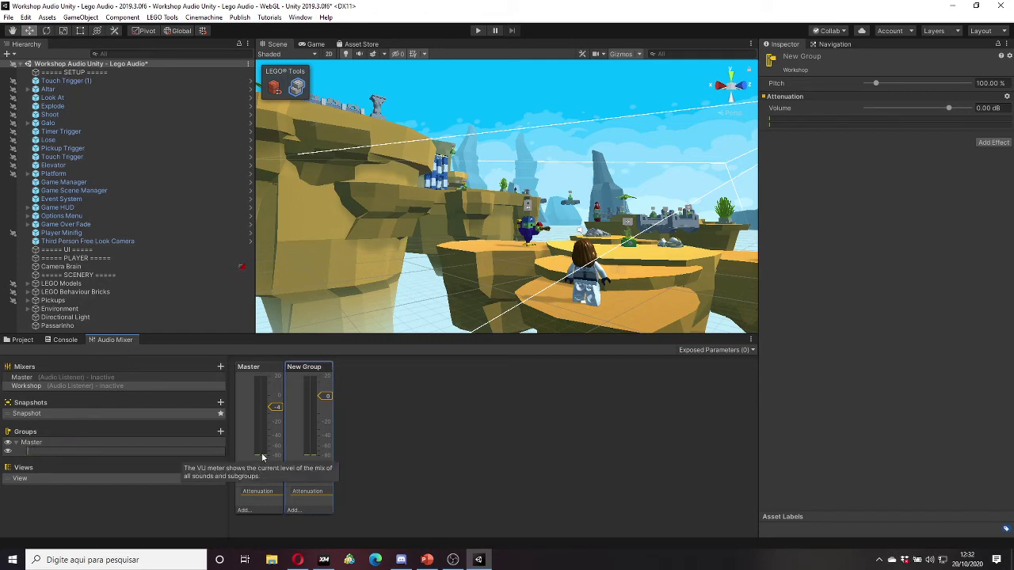
{"action": "type", "text": "Music"}
{"action": "key", "text": "Return"}
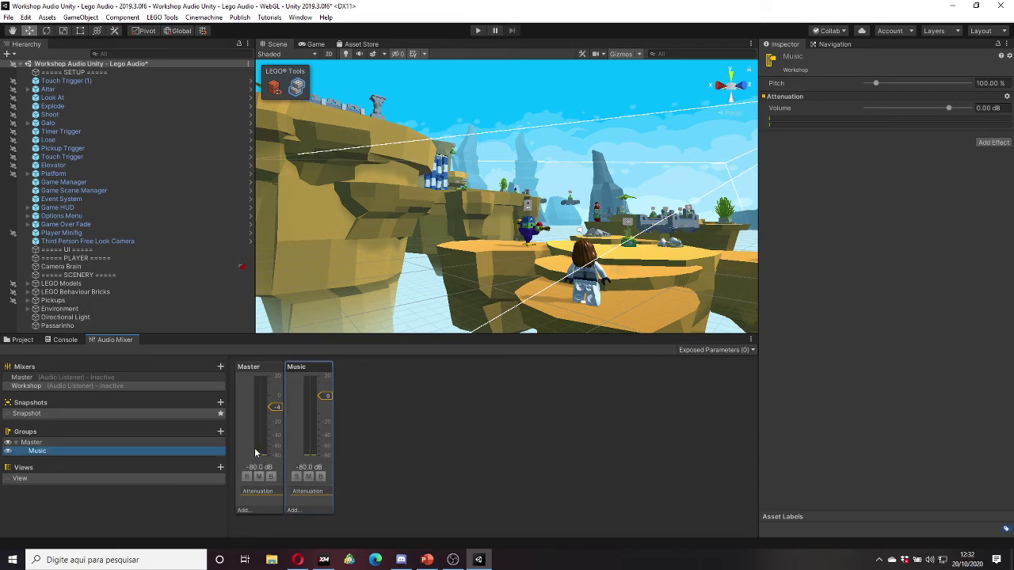
{"action": "right_click", "coordinate": [28, 442]}
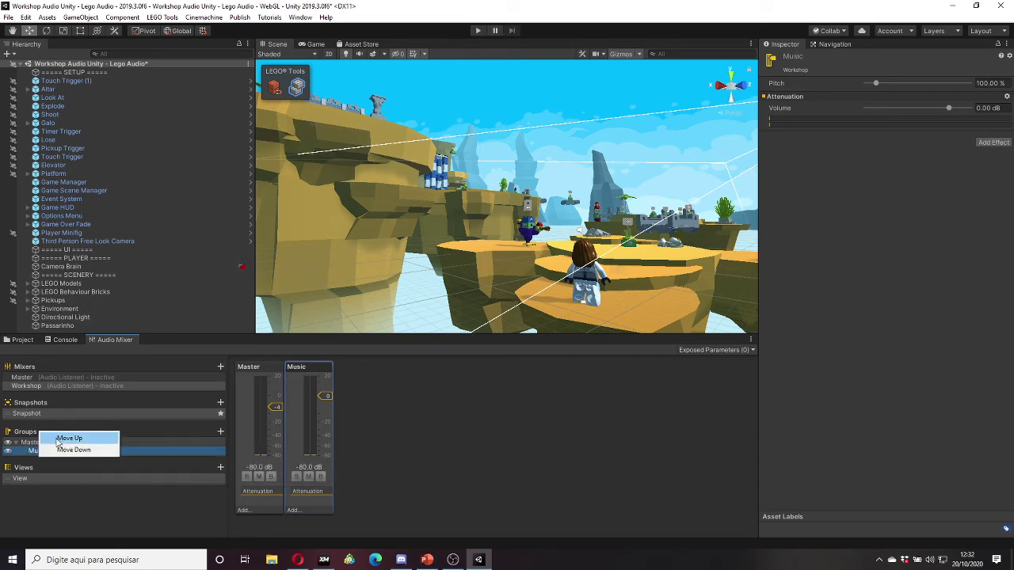
{"action": "key", "text": "Escape"}
{"action": "right_click", "coordinate": [34, 442]}
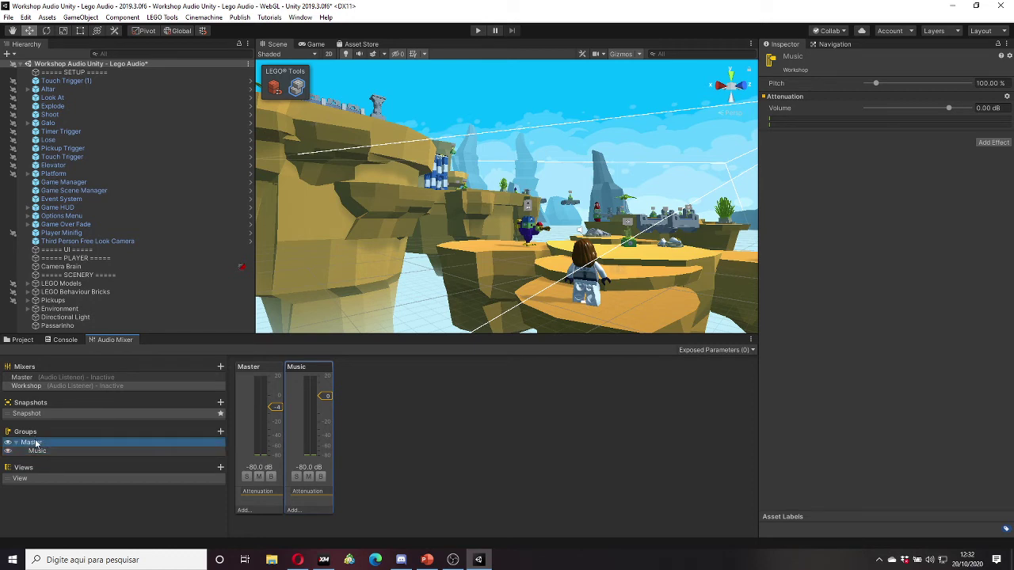
Step: Use 'Add child group' on Master to create a group named SFX
{"action": "left_click", "coordinate": [72, 447]}
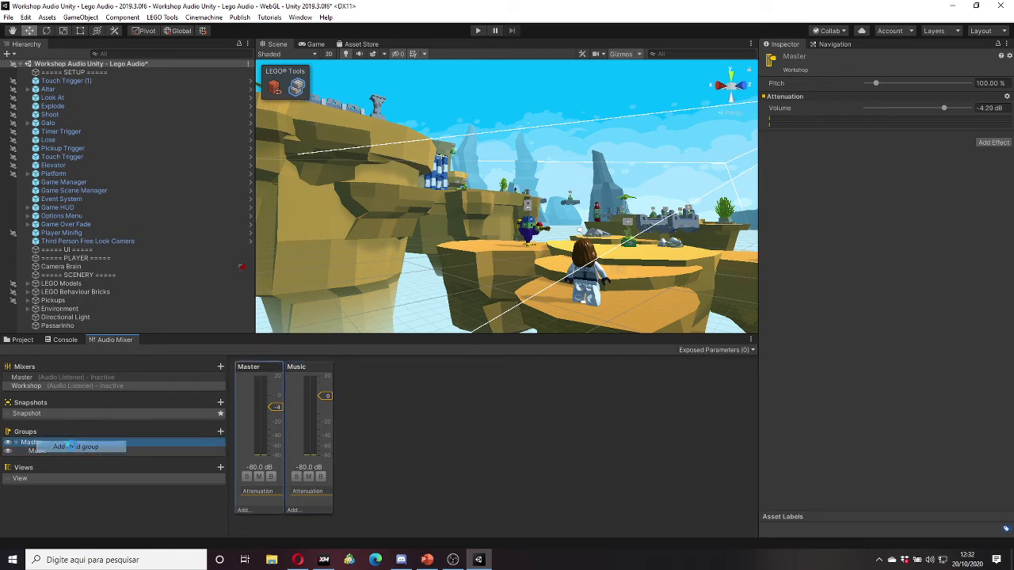
{"action": "key", "text": "Caps_Lock"}
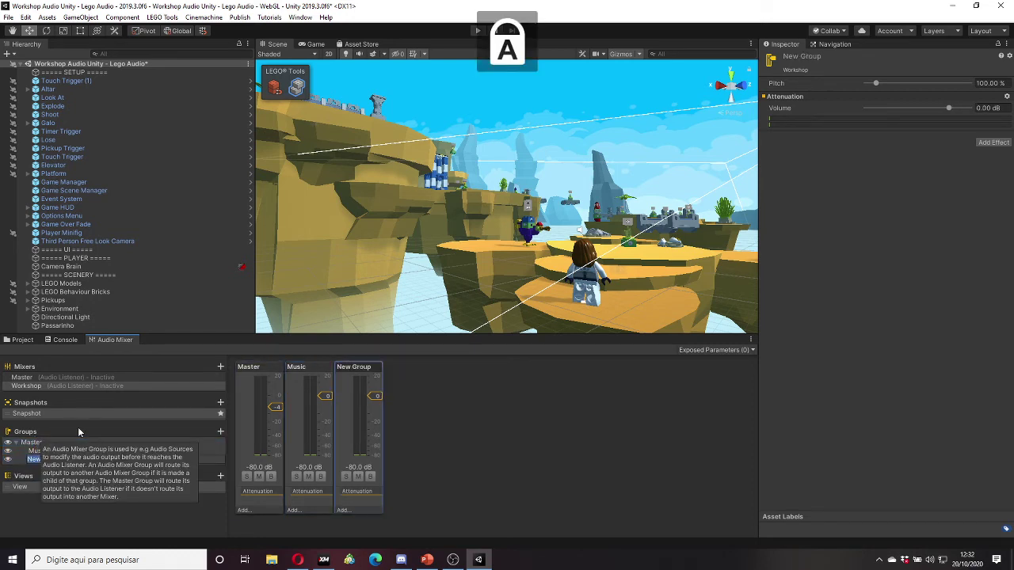
{"action": "type", "text": "SFX"}
{"action": "key", "text": "Caps_Lock"}
{"action": "key", "text": "Return"}
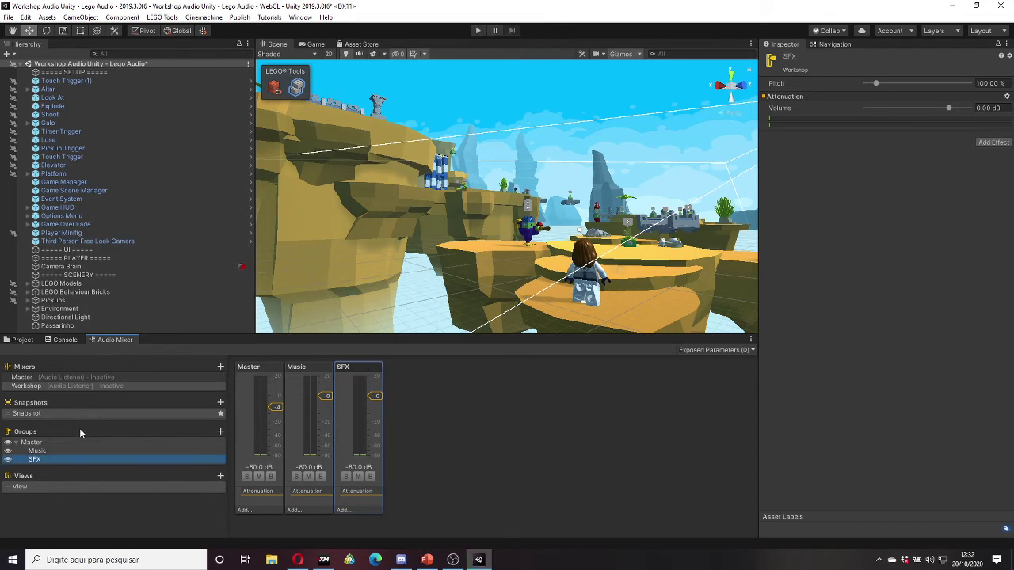
{"action": "left_click", "coordinate": [36, 442]}
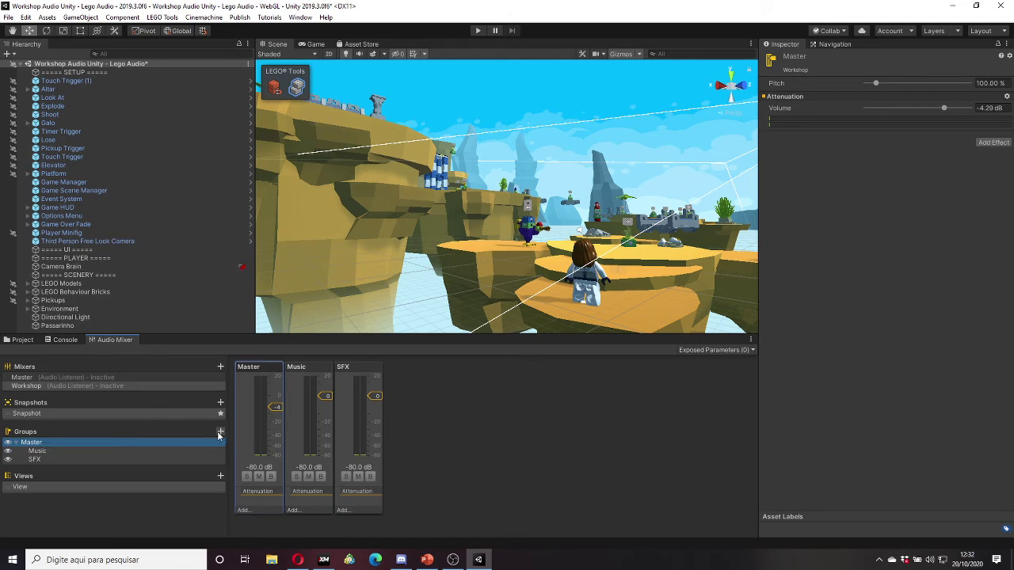
Step: Create an Ambience child group under SFX
{"action": "left_click", "coordinate": [37, 451]}
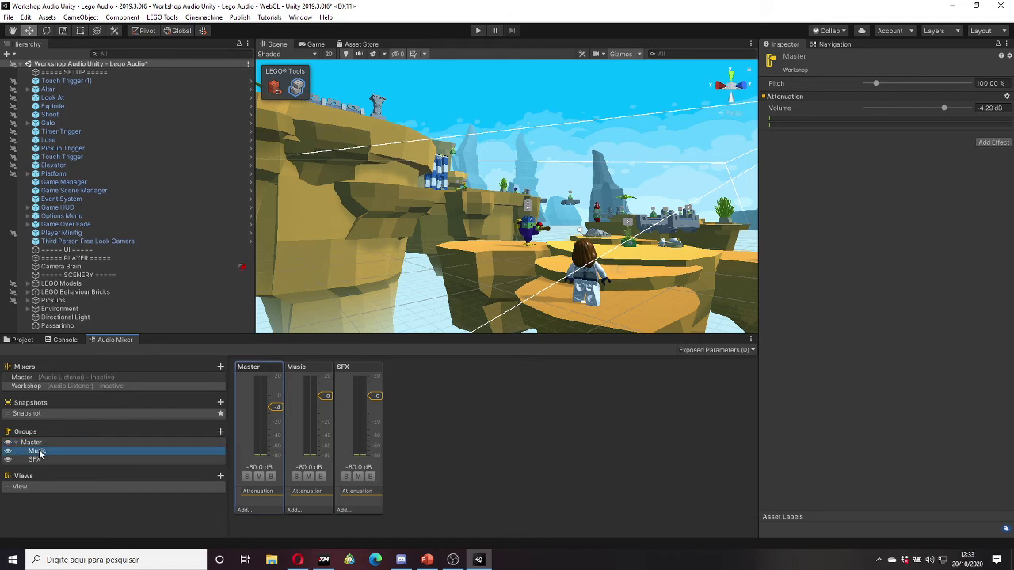
{"action": "left_click", "coordinate": [51, 441]}
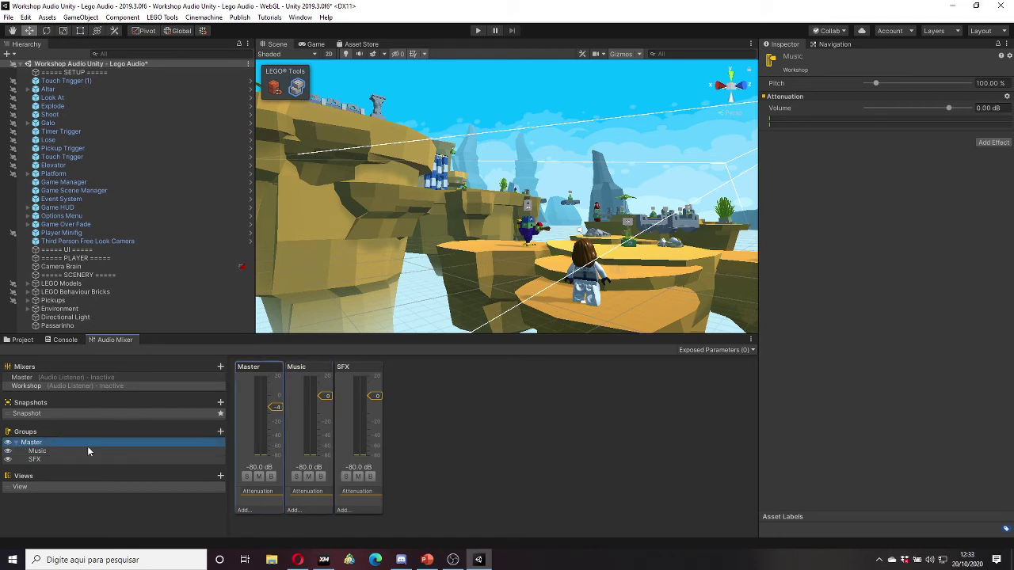
{"action": "left_click", "coordinate": [40, 459]}
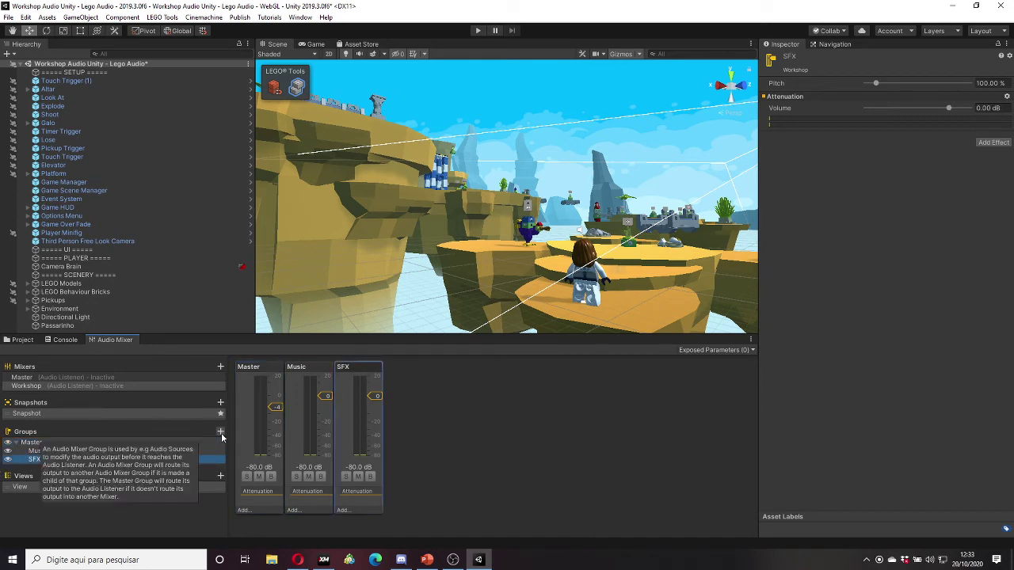
{"action": "key", "text": "Caps_Lock"}
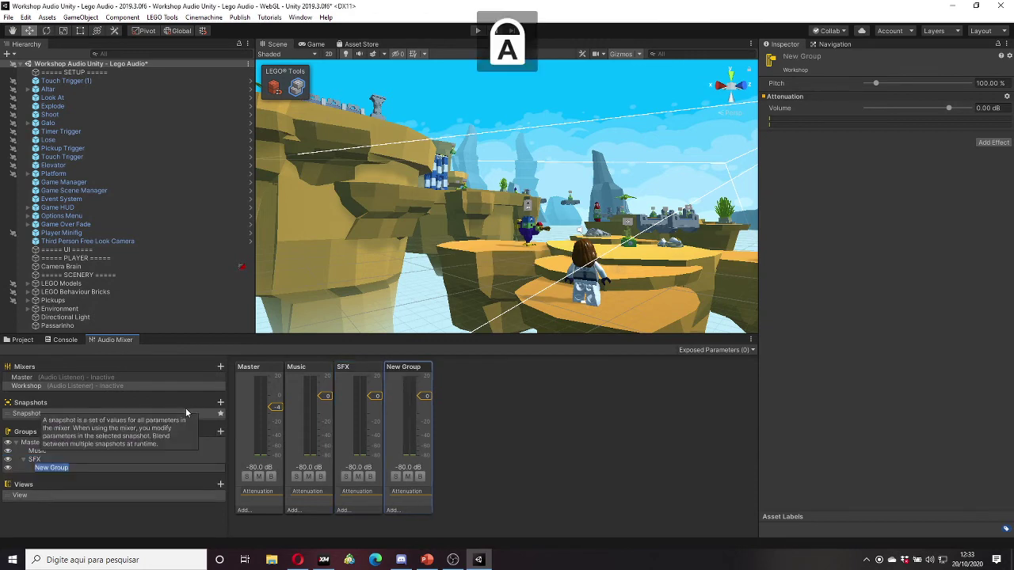
{"action": "type", "text": "A"}
{"action": "key", "text": "Caps_Lock"}
{"action": "type", "text": "mbience"}
{"action": "key", "text": "Return"}
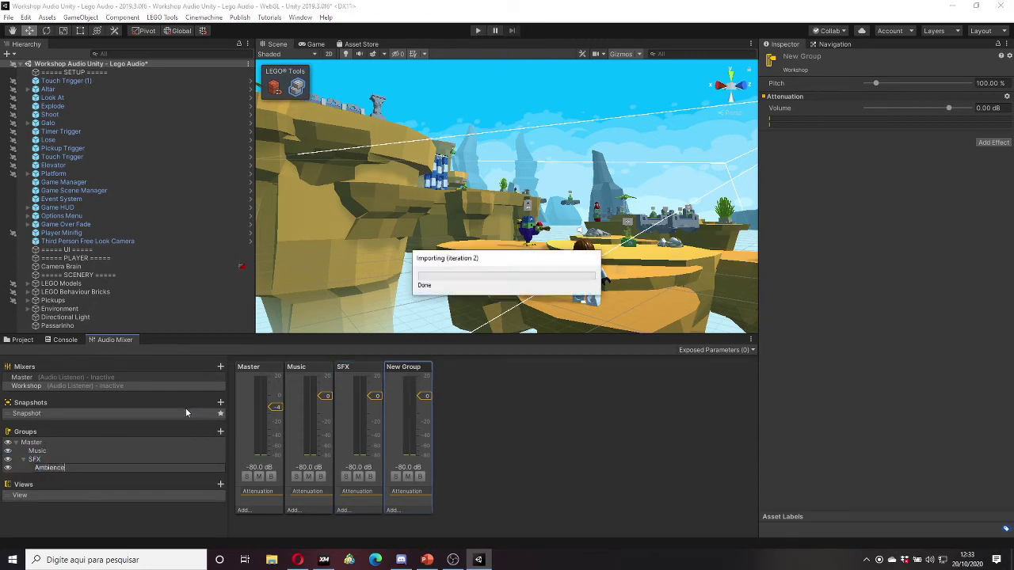
Step: Add a second child group under SFX named Gameplay
{"action": "left_click", "coordinate": [64, 457]}
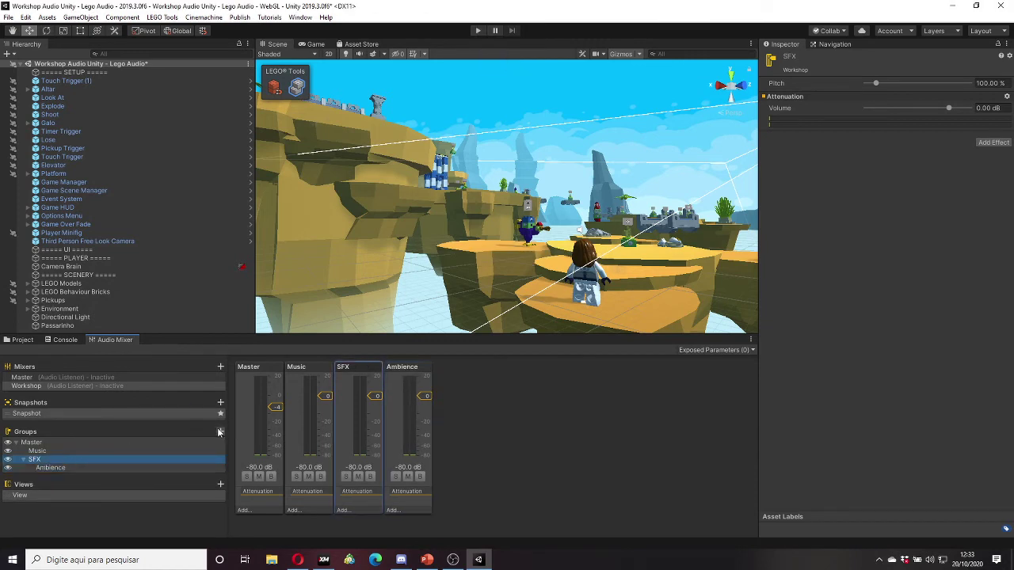
{"action": "left_click", "coordinate": [220, 432]}
{"action": "key", "text": "Caps_Lock"}
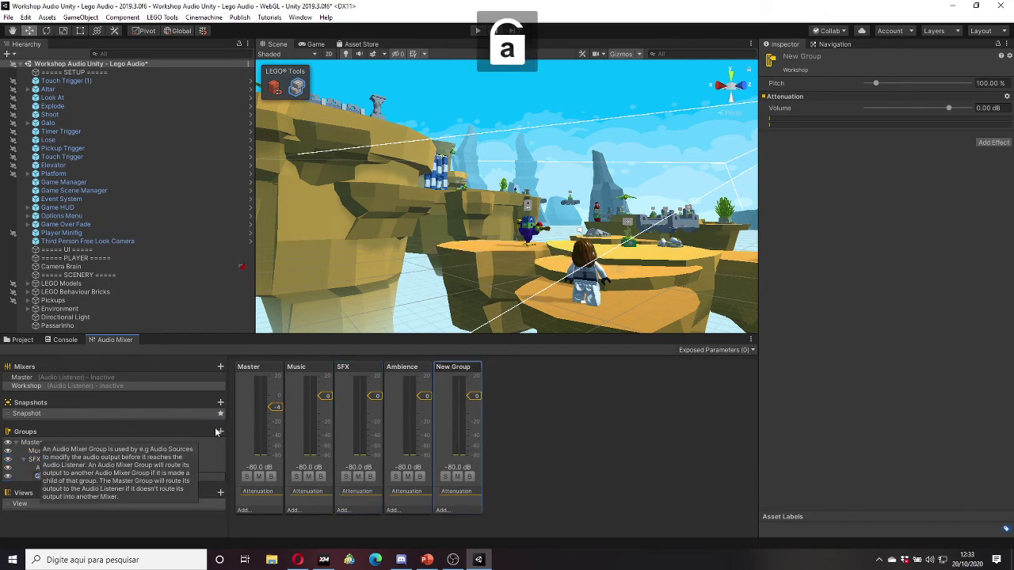
{"action": "type", "text": "Gameplay"}
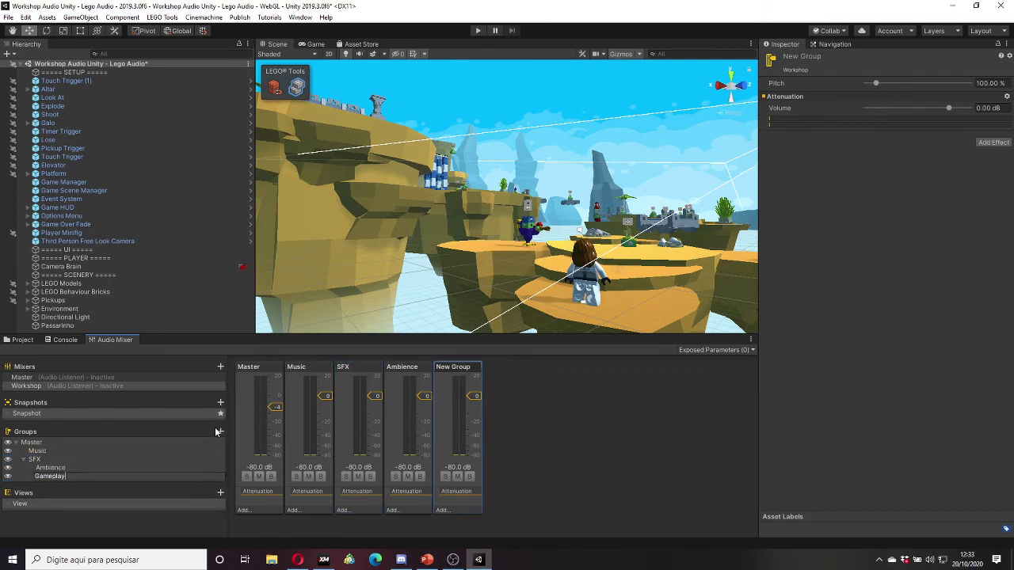
{"action": "key", "text": "Return"}
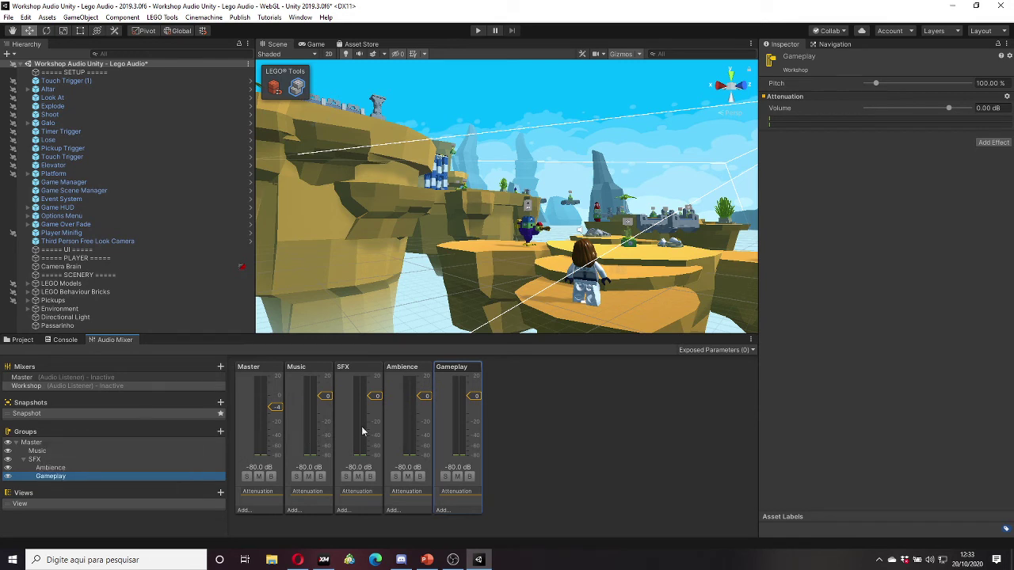
Step: Check the new group hierarchy by selecting each group, then reselect Passarinho
{"action": "left_click", "coordinate": [51, 467]}
{"action": "left_click", "coordinate": [47, 459]}
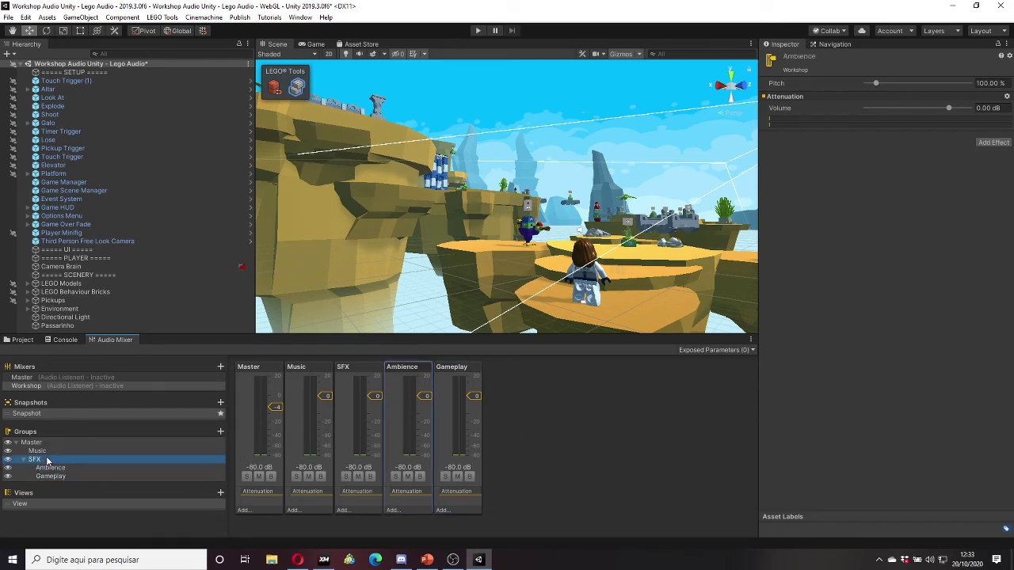
{"action": "left_click", "coordinate": [44, 450]}
{"action": "left_click", "coordinate": [41, 444]}
{"action": "left_click", "coordinate": [34, 459]}
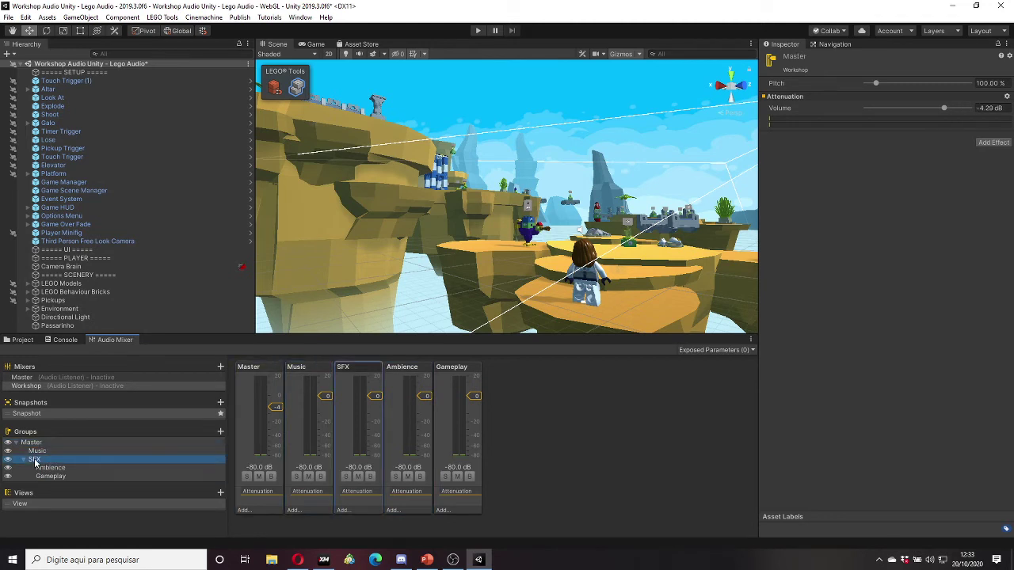
{"action": "left_click", "coordinate": [61, 468]}
{"action": "left_click", "coordinate": [55, 476]}
{"action": "left_click", "coordinate": [49, 468]}
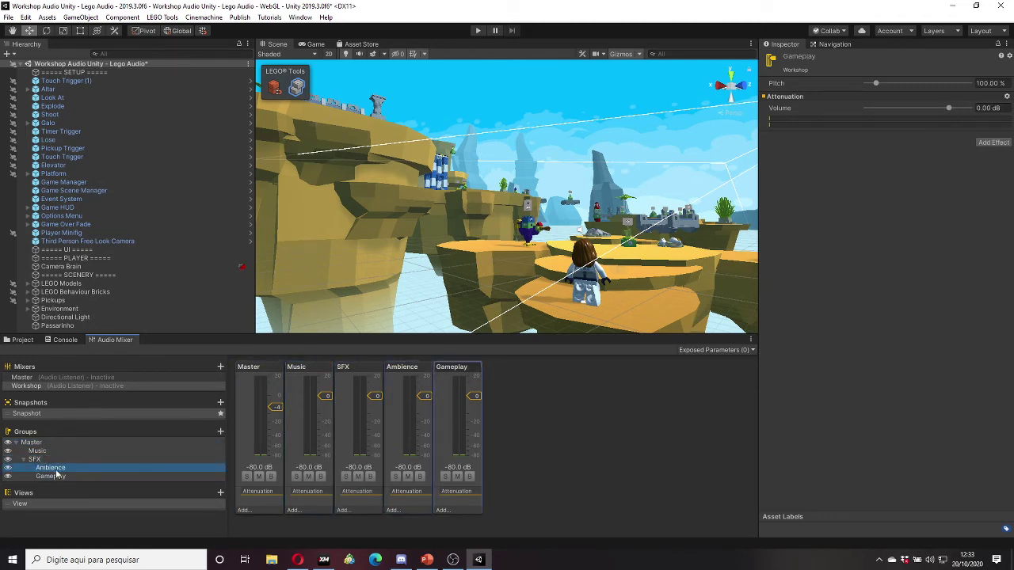
{"action": "left_click", "coordinate": [42, 460]}
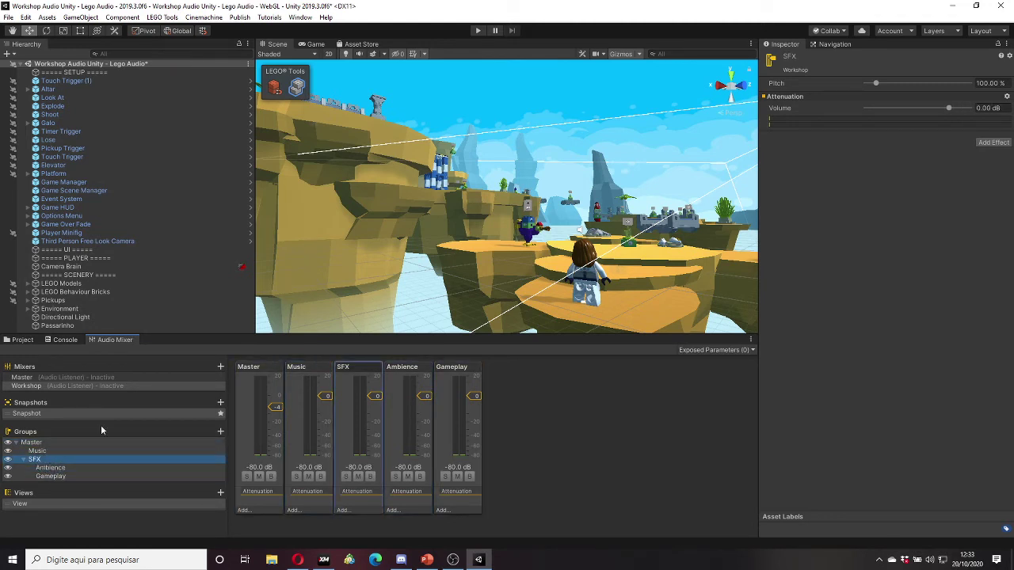
{"action": "left_click", "coordinate": [76, 324]}
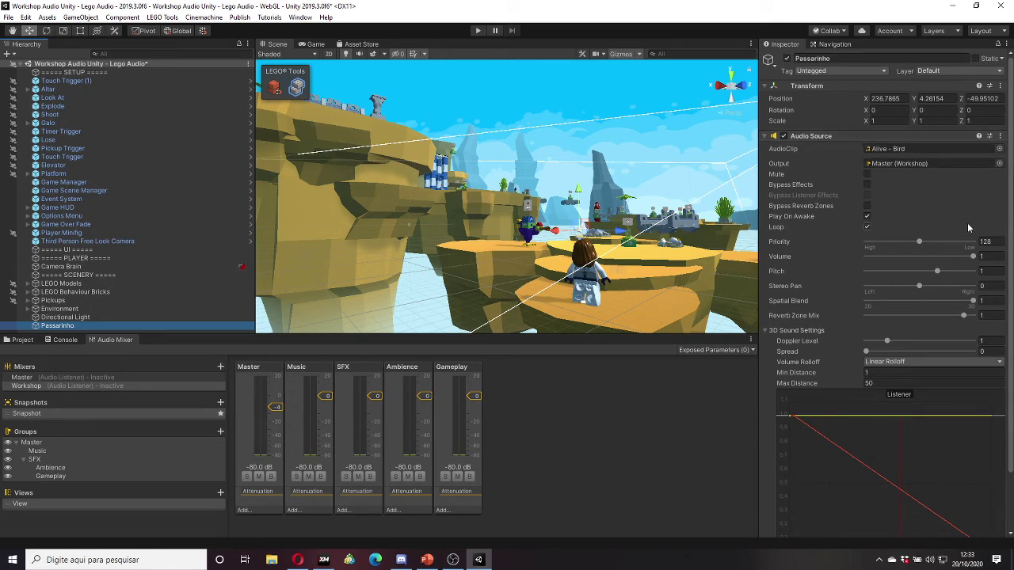
Step: Set Passarinho's output to the Workshop > Master > SFX > Ambience group
{"action": "left_click", "coordinate": [999, 164]}
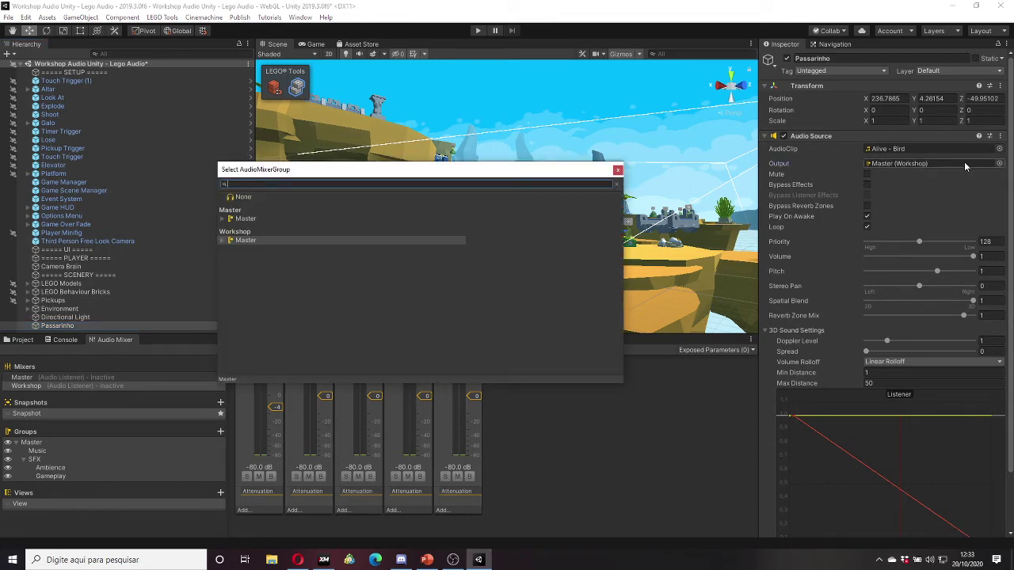
{"action": "left_click", "coordinate": [224, 240]}
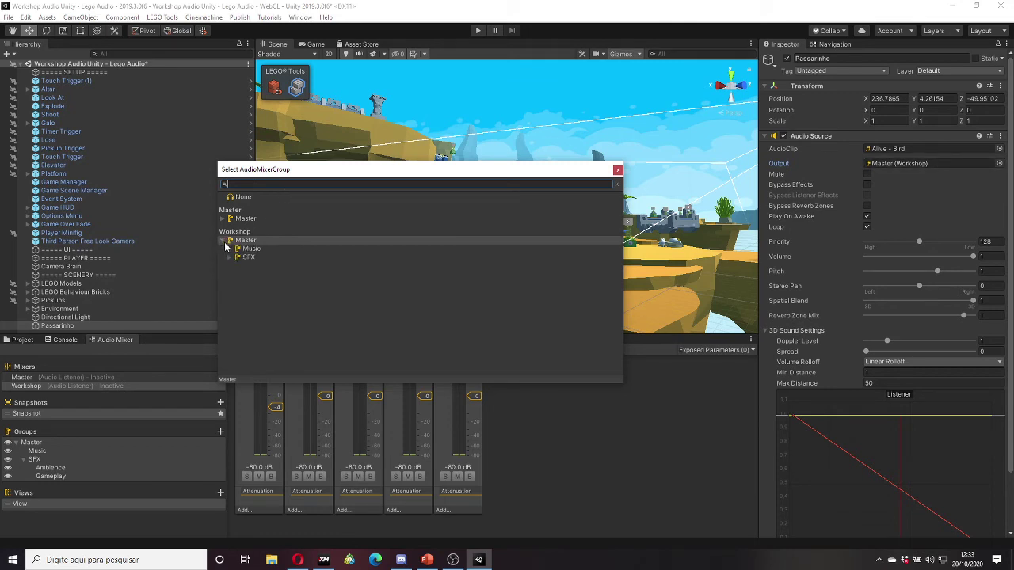
{"action": "left_click", "coordinate": [237, 257]}
{"action": "left_click", "coordinate": [263, 266]}
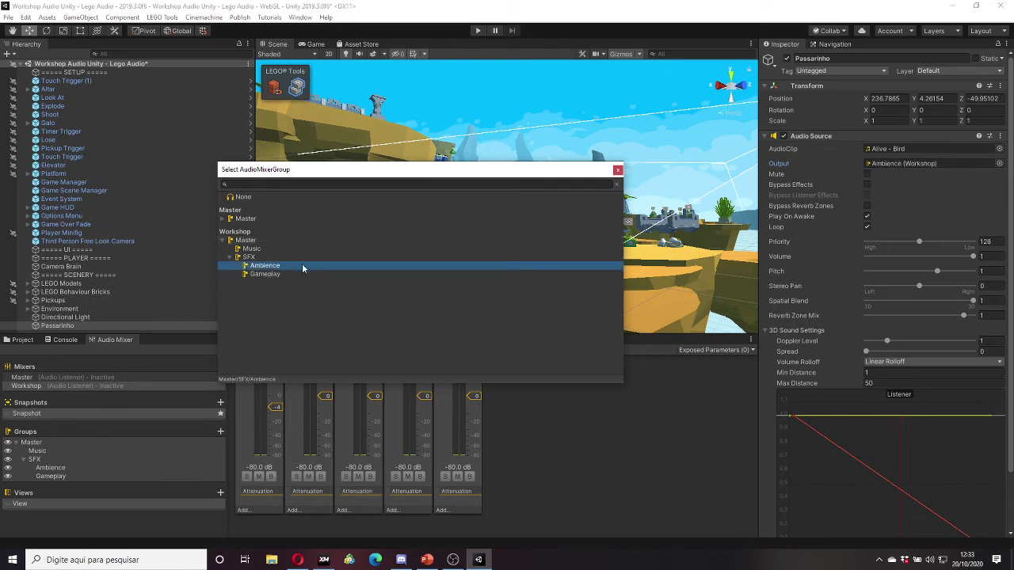
{"action": "double_click", "coordinate": [295, 267]}
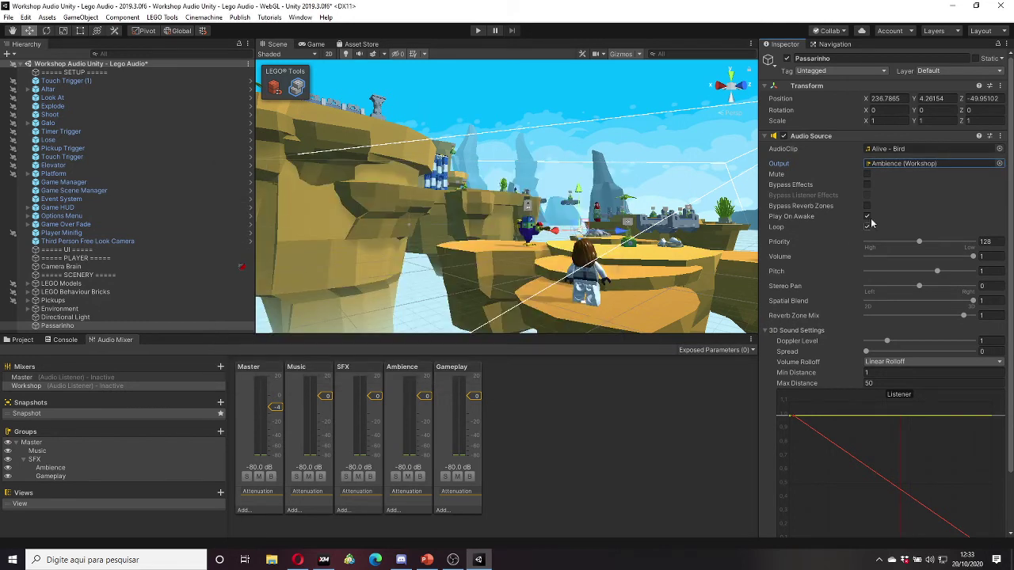
{"action": "left_click", "coordinate": [82, 325]}
{"action": "left_click", "coordinate": [80, 309]}
Step: Create a new empty GameObject and add an Audio Source component via an 'audio' search
{"action": "left_click", "coordinate": [79, 325]}
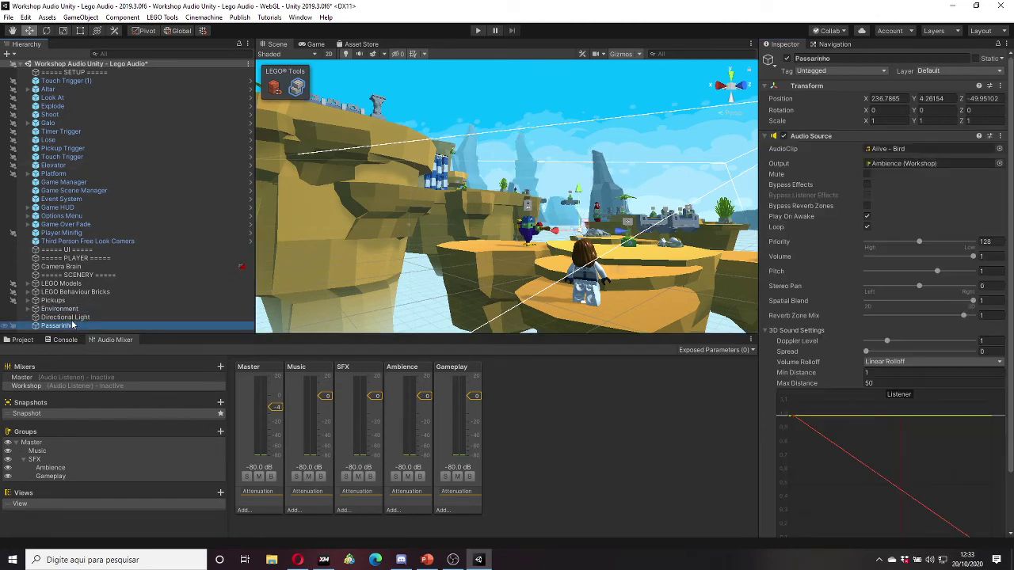
{"action": "left_click", "coordinate": [8, 54]}
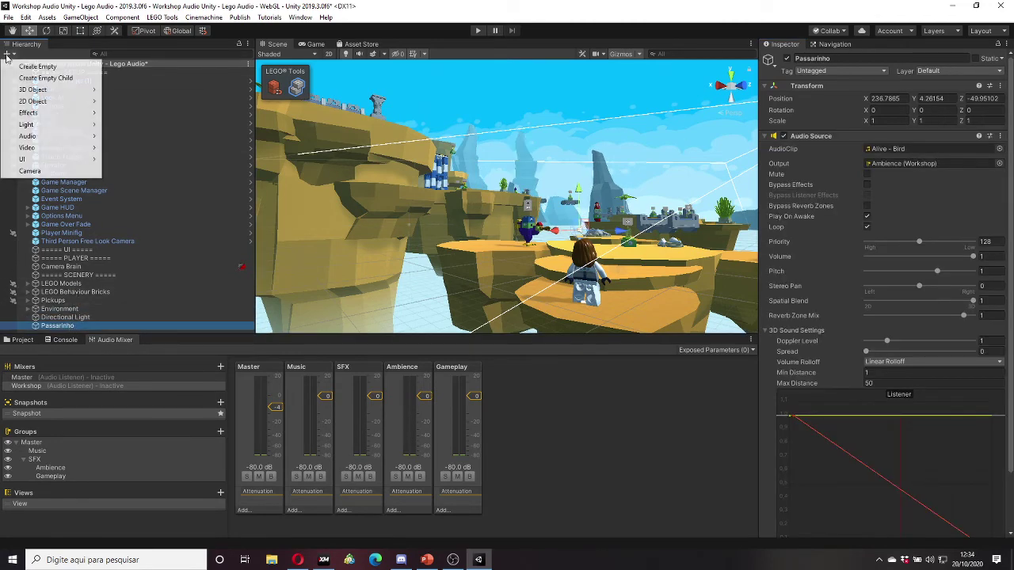
{"action": "left_click", "coordinate": [47, 68]}
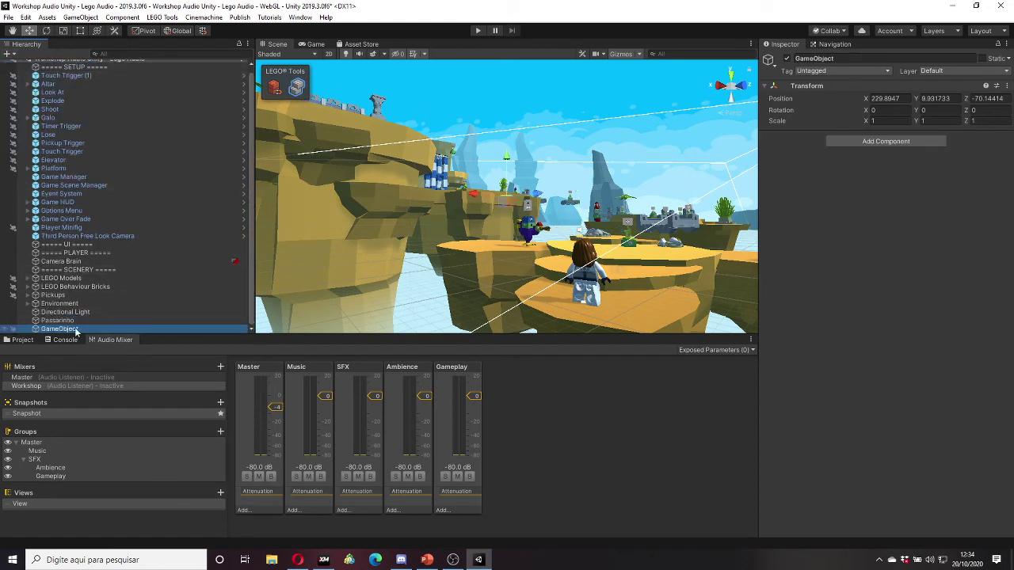
{"action": "left_click", "coordinate": [854, 140]}
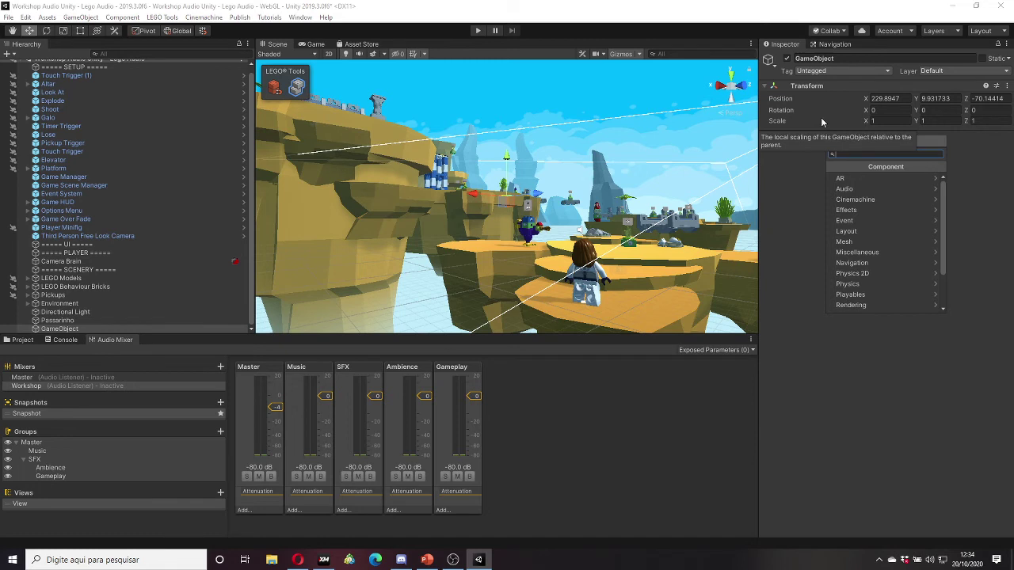
{"action": "type", "text": "audio"}
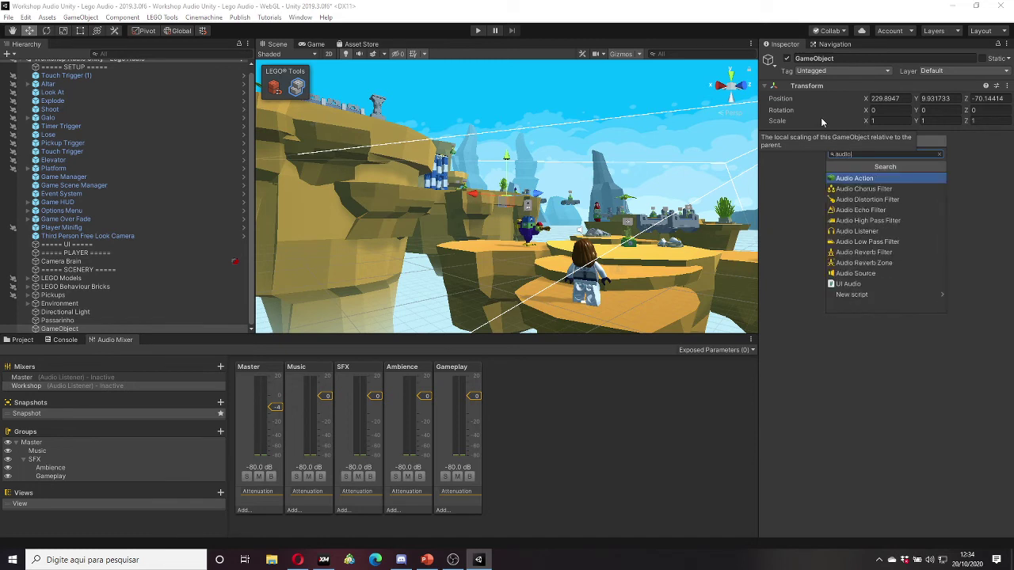
{"action": "left_click", "coordinate": [869, 276]}
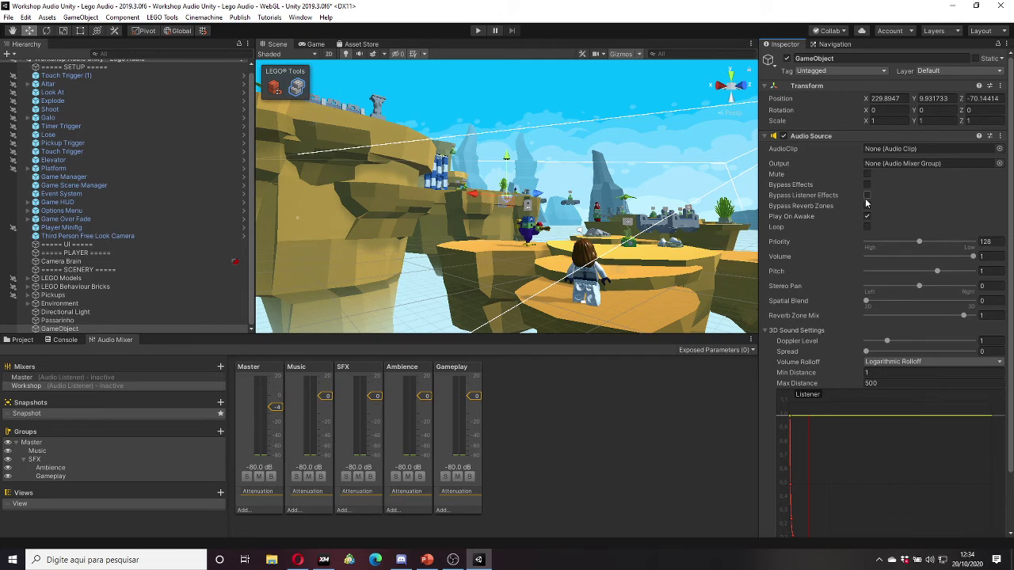
Step: Lift the new GameObject up and back over the islands to Y 16.16, Z -79.63
{"action": "mouse_move", "coordinate": [572, 187]}
{"action": "left_mouse_down", "text": "alt"}
{"action": "mouse_move", "coordinate": [602, 265]}
{"action": "mouse_move", "coordinate": [696, 228]}
{"action": "mouse_move", "coordinate": [540, 202]}
{"action": "left_mouse_up", "text": "alt"}
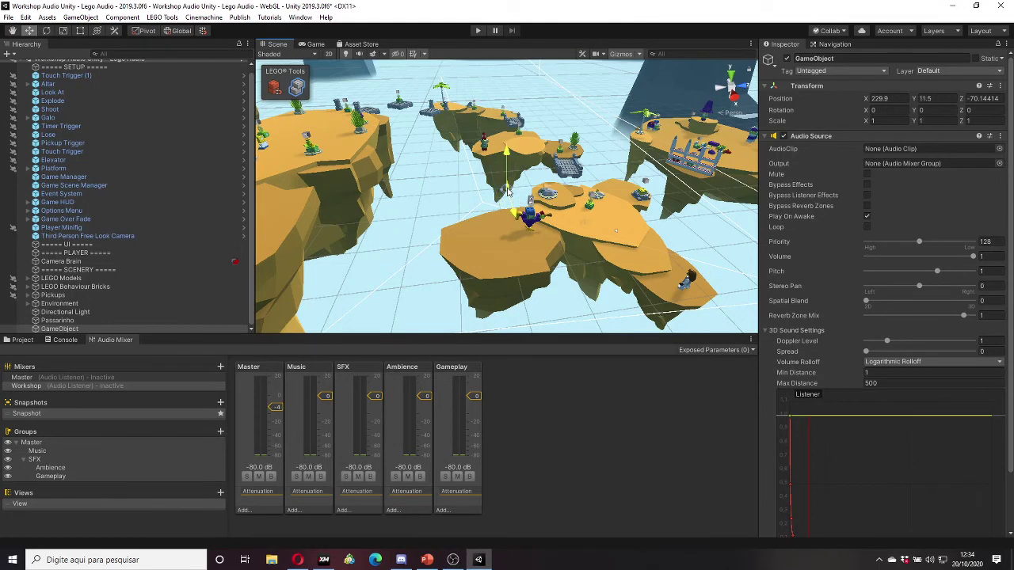
{"action": "mouse_move", "coordinate": [508, 202]}
{"action": "left_mouse_down"}
{"action": "mouse_move", "coordinate": [486, 186]}
{"action": "mouse_move", "coordinate": [521, 185]}
{"action": "left_mouse_up"}
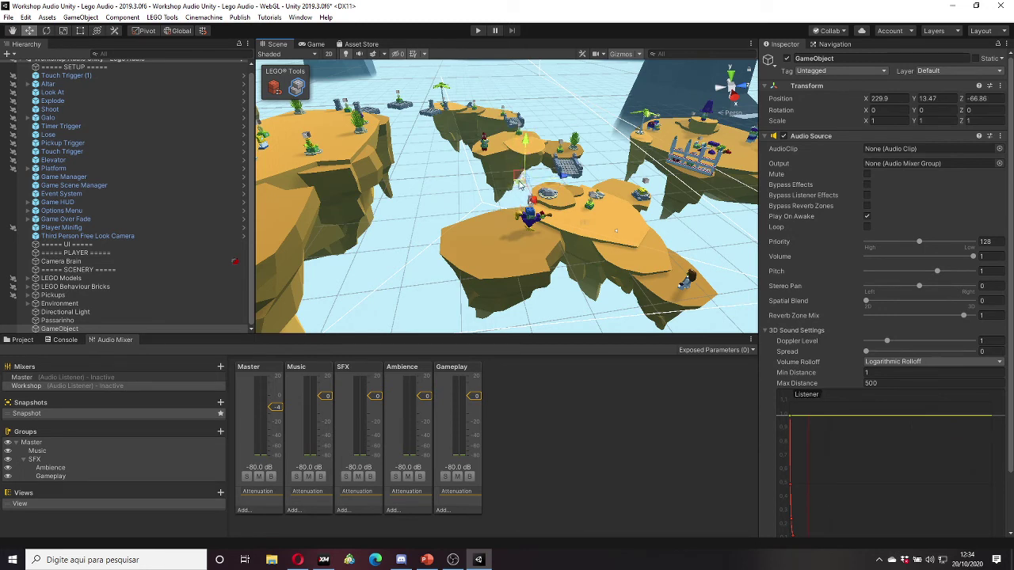
{"action": "mouse_move", "coordinate": [520, 176]}
{"action": "left_mouse_down"}
{"action": "mouse_move", "coordinate": [420, 129]}
{"action": "mouse_move", "coordinate": [520, 143]}
{"action": "mouse_move", "coordinate": [491, 192]}
{"action": "mouse_move", "coordinate": [449, 173]}
{"action": "left_mouse_up"}
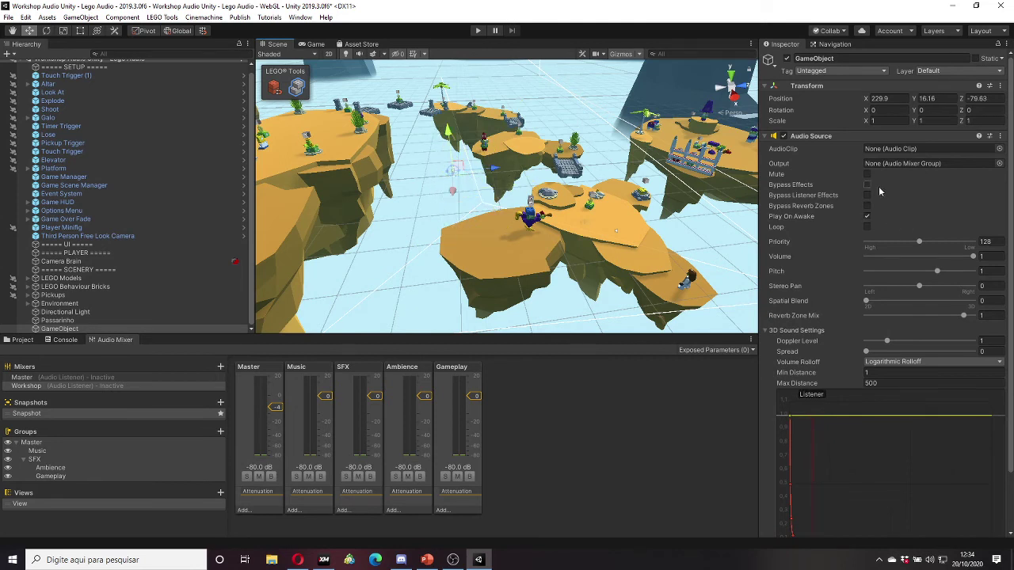
Step: Assign the Alive - Frog clip and route the output to Workshop's Ambience group
{"action": "left_click", "coordinate": [1000, 149]}
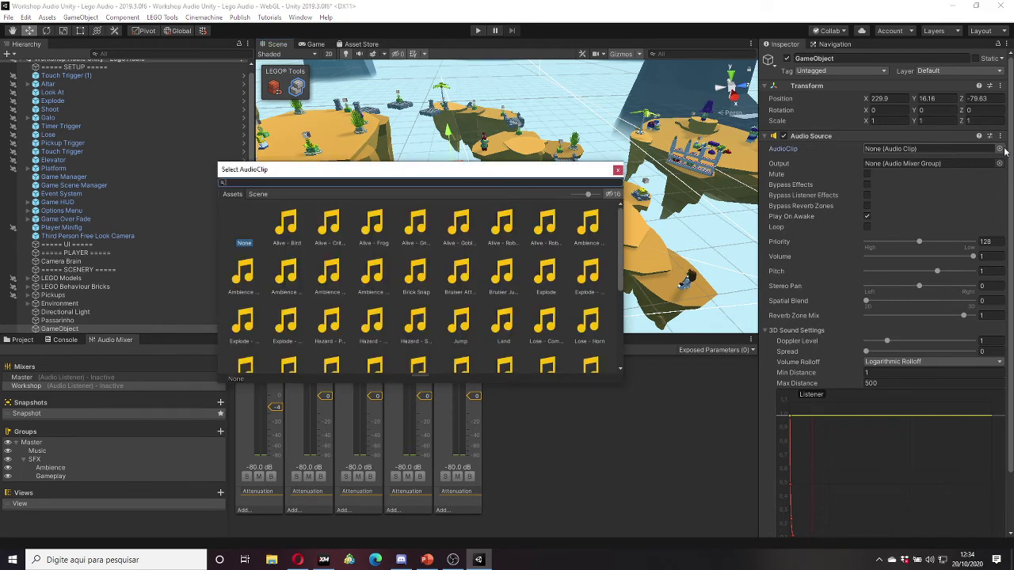
{"action": "left_click", "coordinate": [372, 224]}
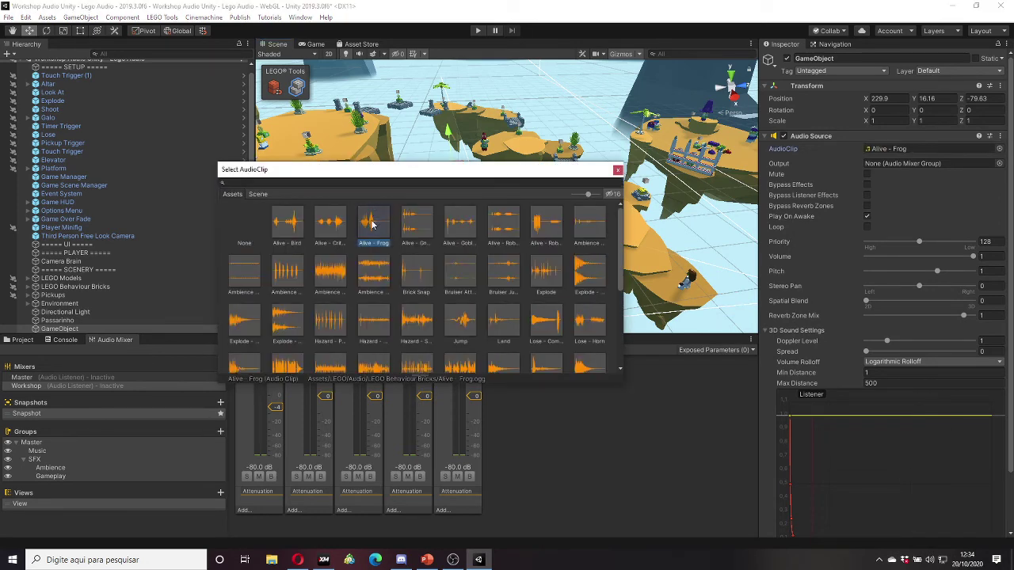
{"action": "double_click", "coordinate": [372, 224]}
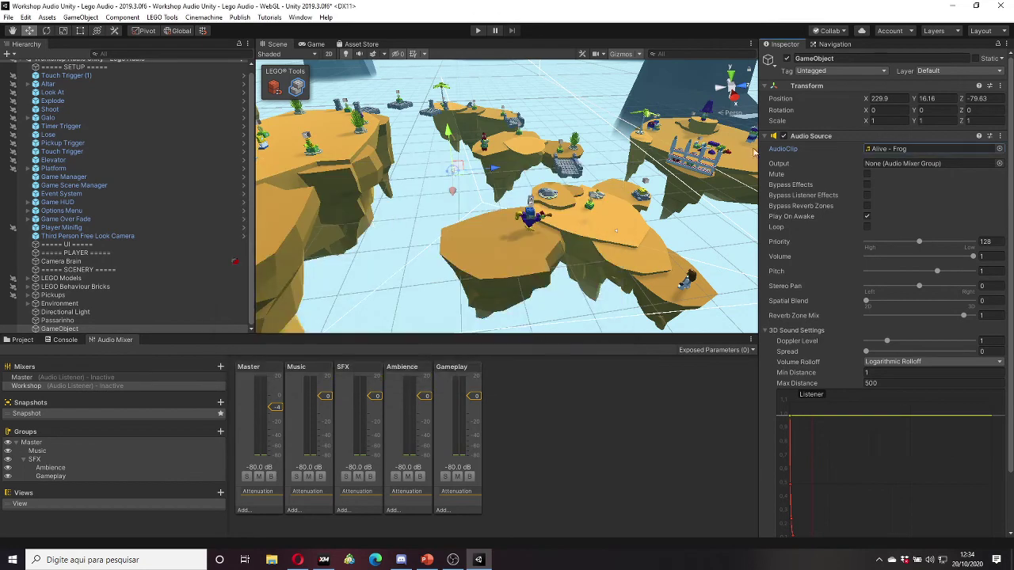
{"action": "left_click", "coordinate": [1000, 163]}
{"action": "left_click", "coordinate": [268, 301]}
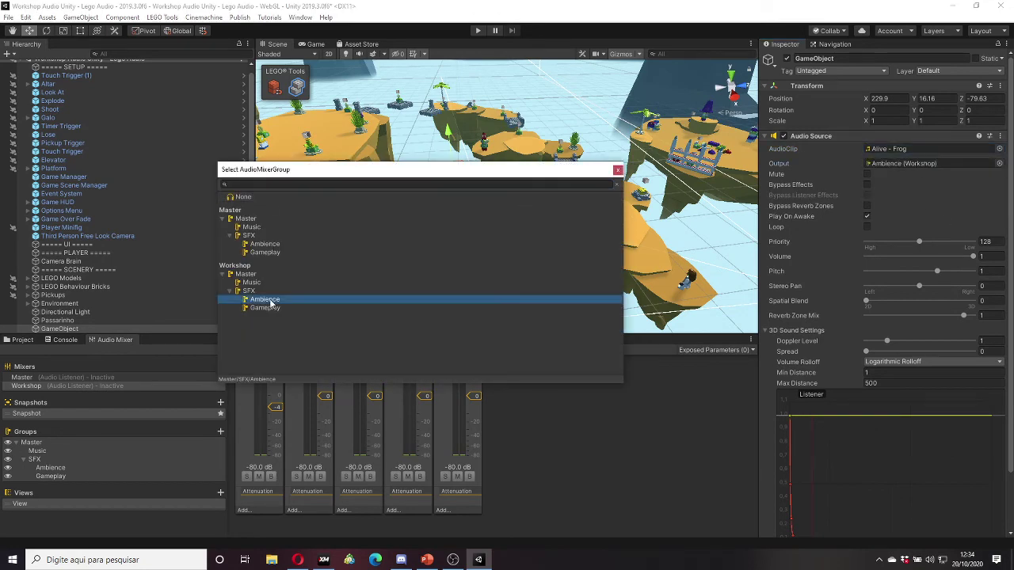
{"action": "double_click", "coordinate": [270, 301]}
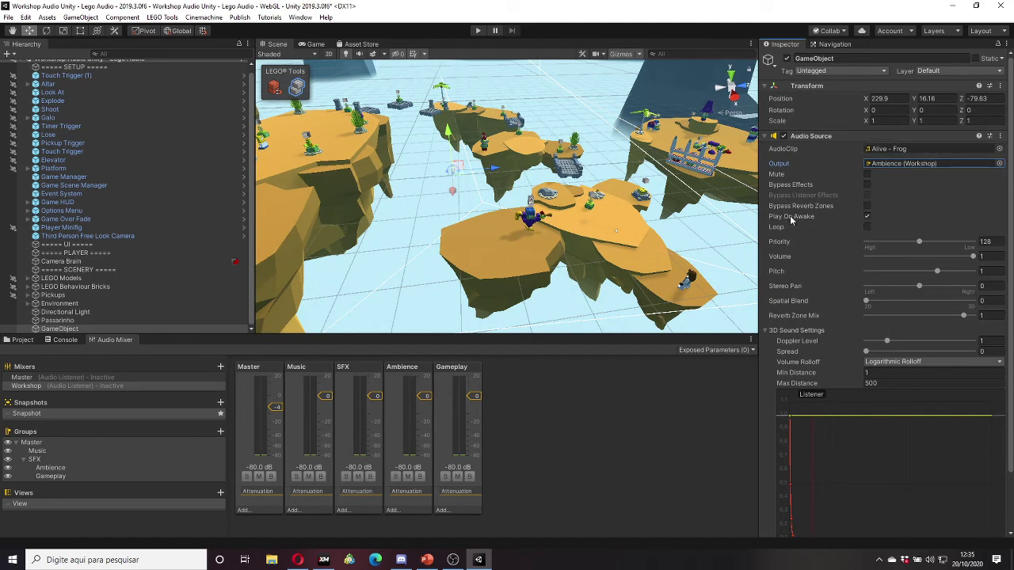
Step: Enable Loop, set Spatial Blend to 1 (3D) and Volume Rolloff to Linear
{"action": "left_click", "coordinate": [867, 227]}
{"action": "left_click_drag", "start_coordinate": [865, 301], "coordinate": [974, 300]}
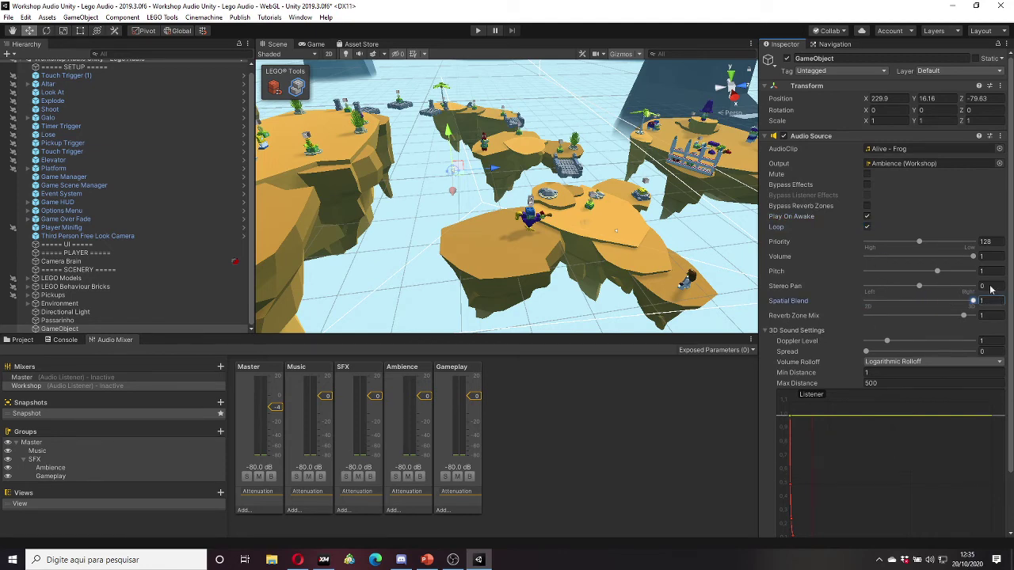
{"action": "scroll", "coordinate": [943, 237], "scroll_direction": "down", "scroll_amount": 2}
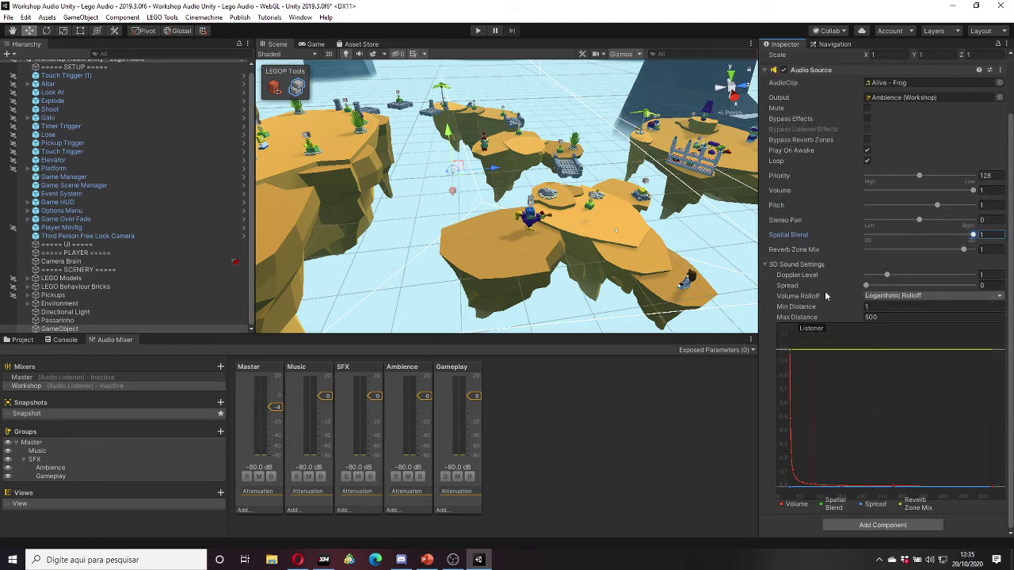
{"action": "left_click", "coordinate": [885, 302]}
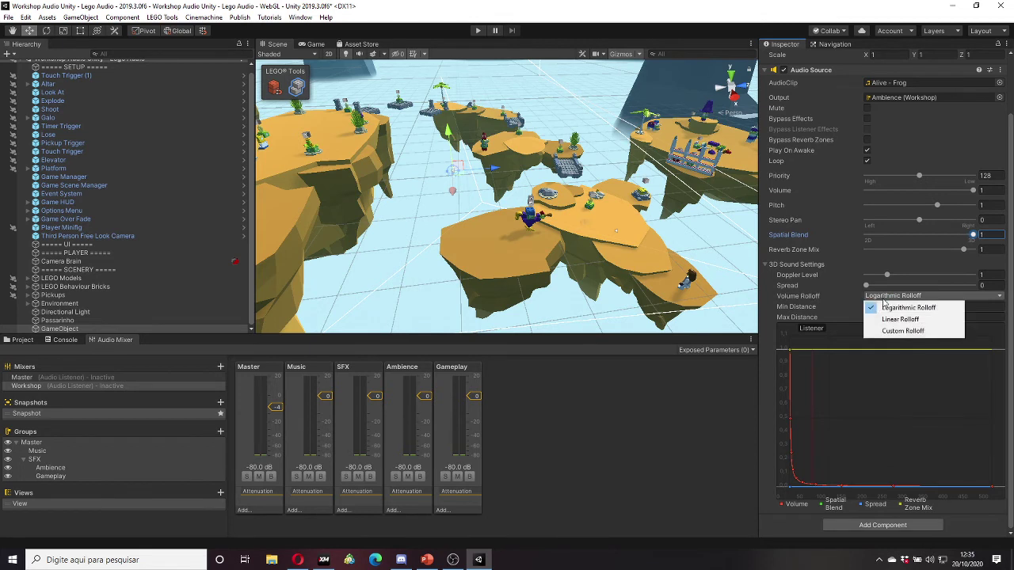
{"action": "left_click", "coordinate": [887, 319]}
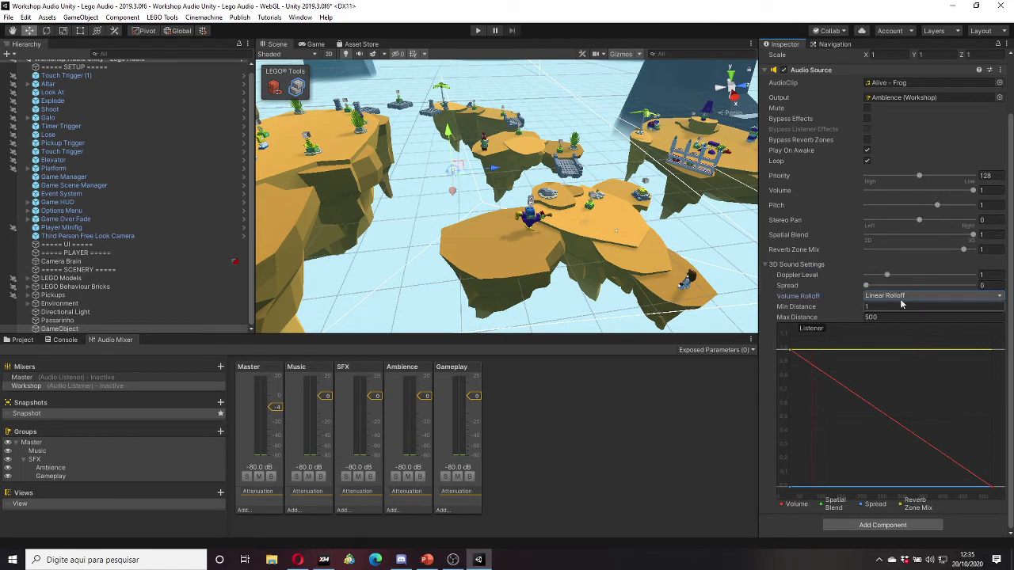
{"action": "left_click", "coordinate": [878, 295]}
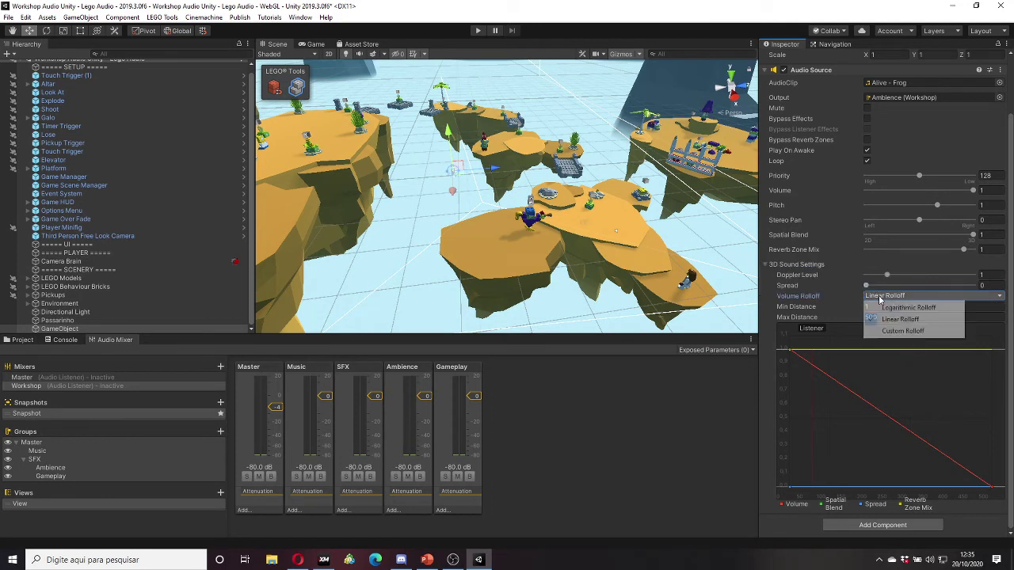
{"action": "left_click", "coordinate": [778, 307]}
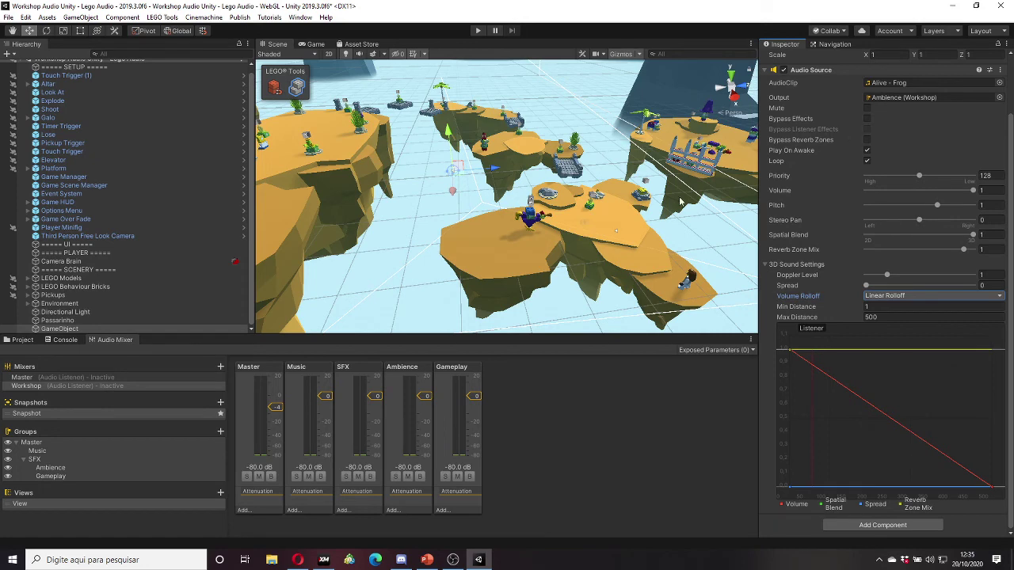
Step: Rename the GameObject to Sapo and select it in the Hierarchy
{"action": "scroll", "coordinate": [878, 119], "scroll_direction": "up", "scroll_amount": 3}
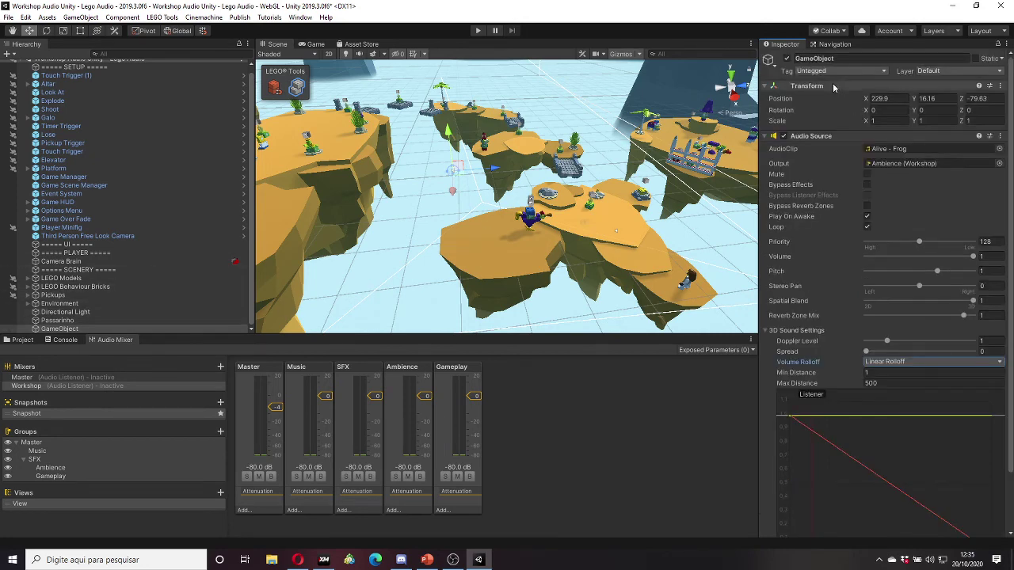
{"action": "left_click", "coordinate": [824, 59]}
{"action": "key", "text": "ctrl+a"}
{"action": "type", "text": "Sapo"}
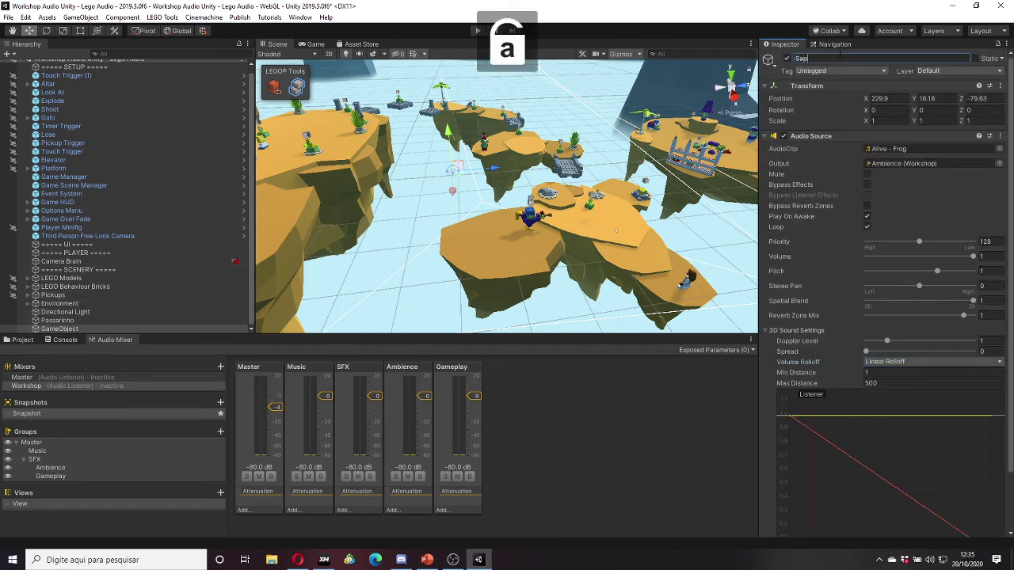
{"action": "key", "text": "Return"}
{"action": "left_click", "coordinate": [70, 328]}
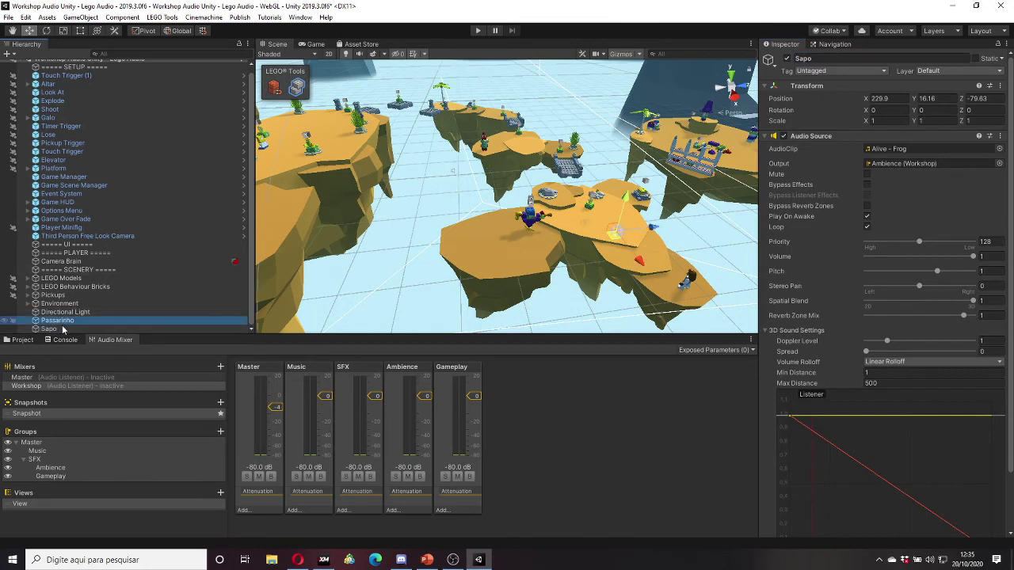
{"action": "left_click", "coordinate": [6, 54]}
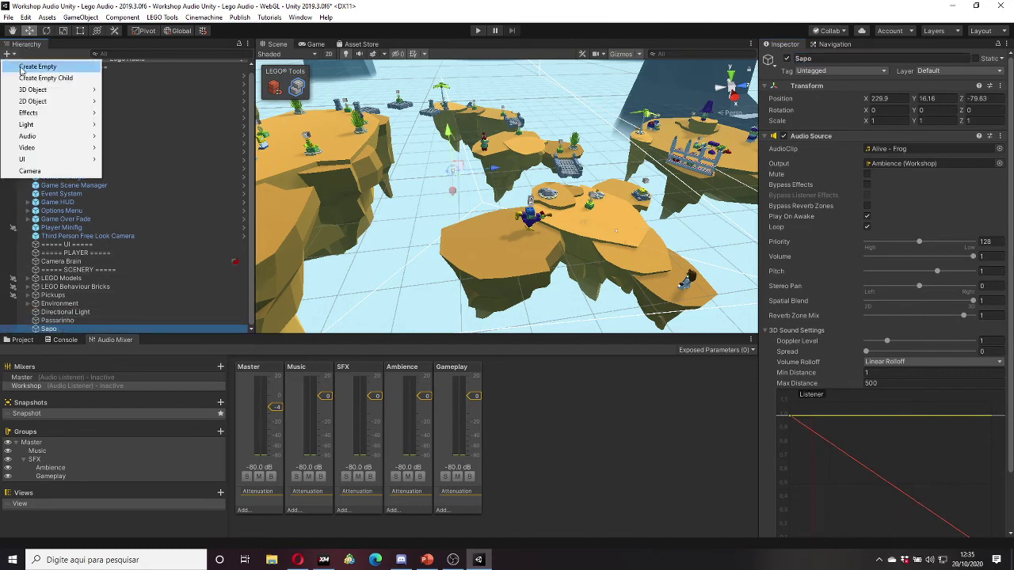
Step: Create another empty GameObject with an Audio Source and preview the Alive clips
{"action": "left_click", "coordinate": [35, 63]}
{"action": "left_click", "coordinate": [909, 143]}
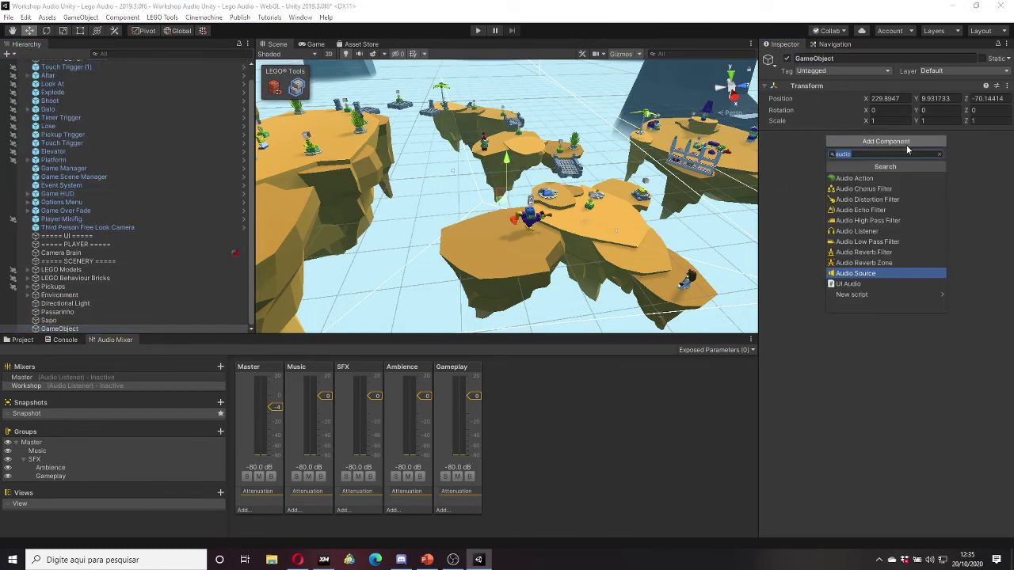
{"action": "left_click", "coordinate": [879, 270]}
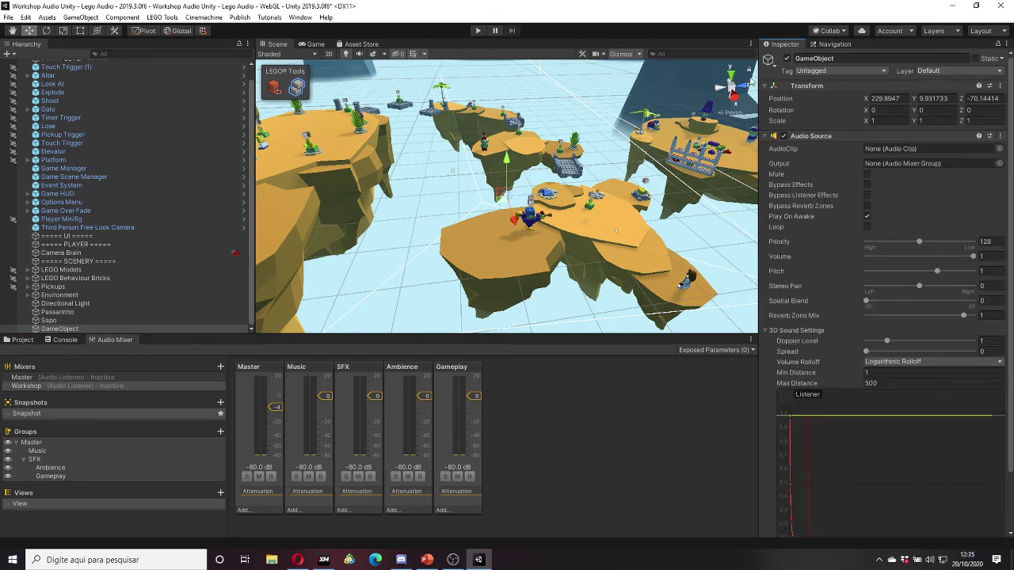
{"action": "left_click", "coordinate": [998, 149]}
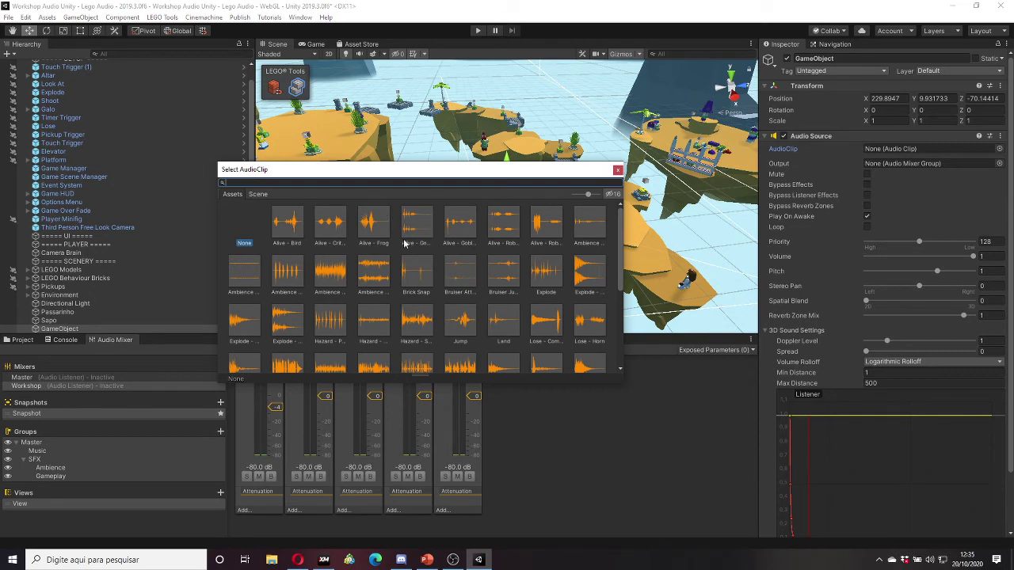
{"action": "left_click", "coordinate": [333, 277]}
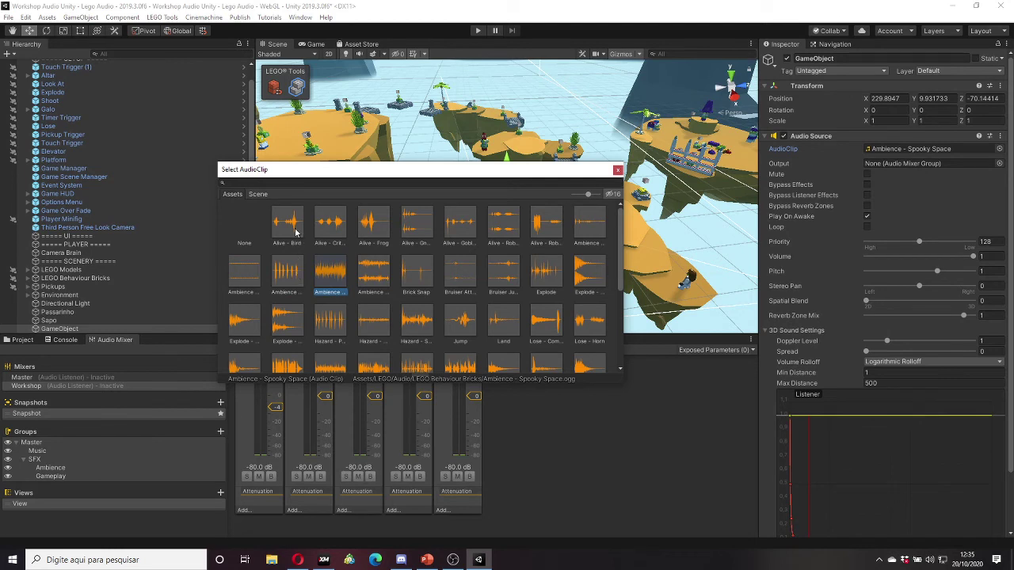
{"action": "left_click", "coordinate": [331, 226]}
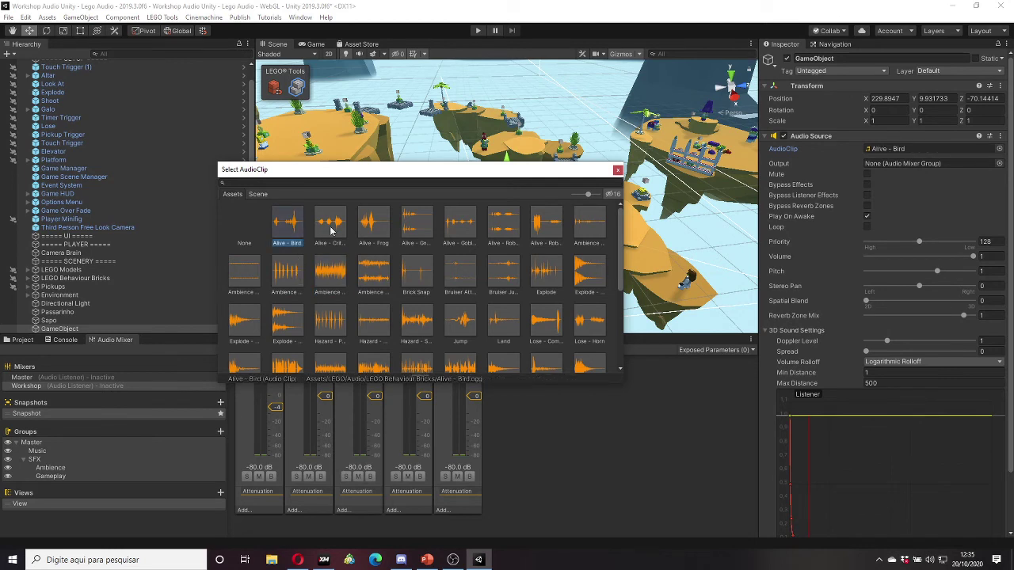
{"action": "left_click", "coordinate": [373, 226]}
{"action": "left_click", "coordinate": [418, 228]}
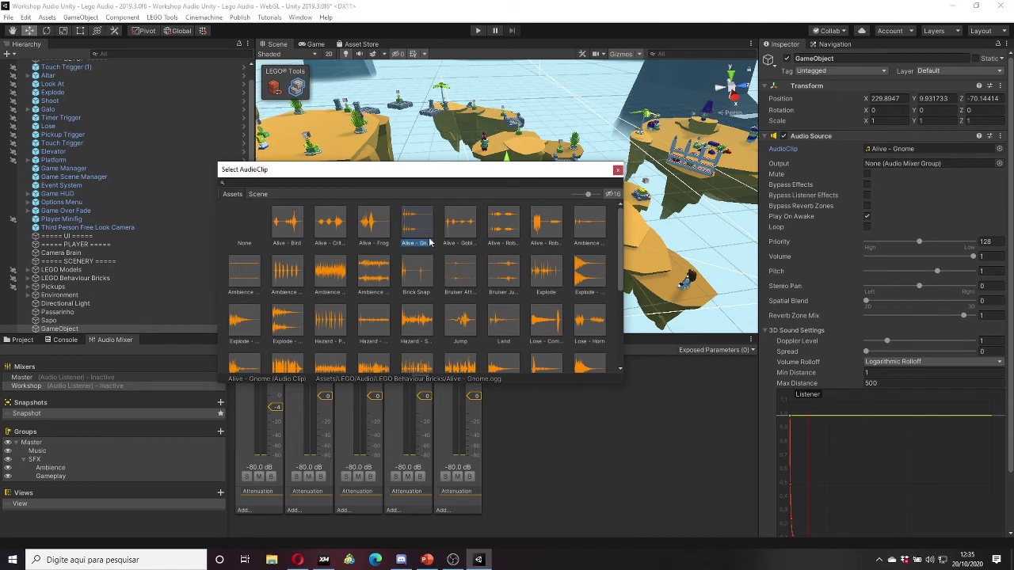
Step: Audition ambience and music clips, then assign Music - Cannon Cove to the source
{"action": "left_click", "coordinate": [332, 275]}
{"action": "left_click", "coordinate": [293, 276]}
{"action": "left_click", "coordinate": [331, 278]}
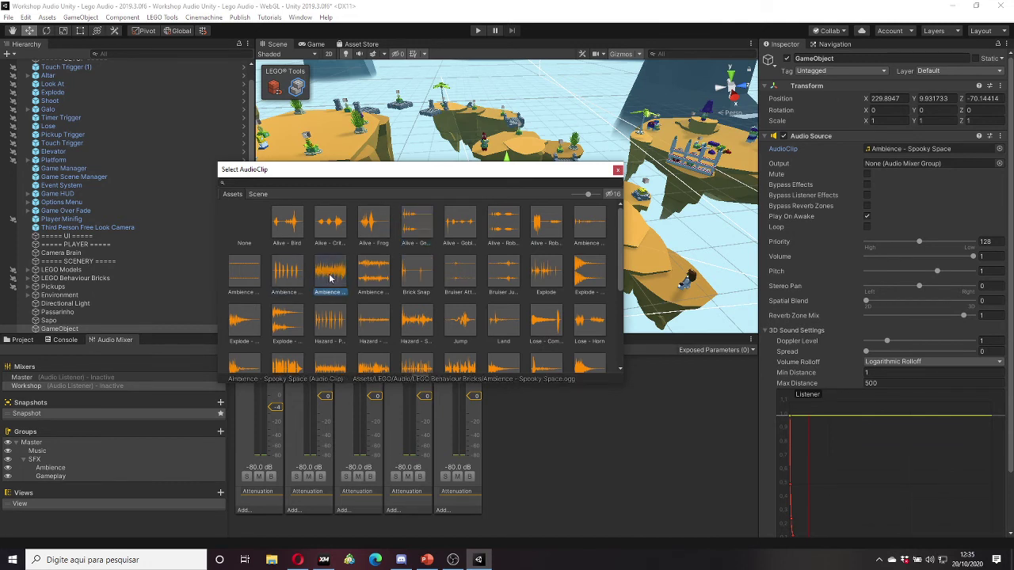
{"action": "left_click", "coordinate": [364, 276]}
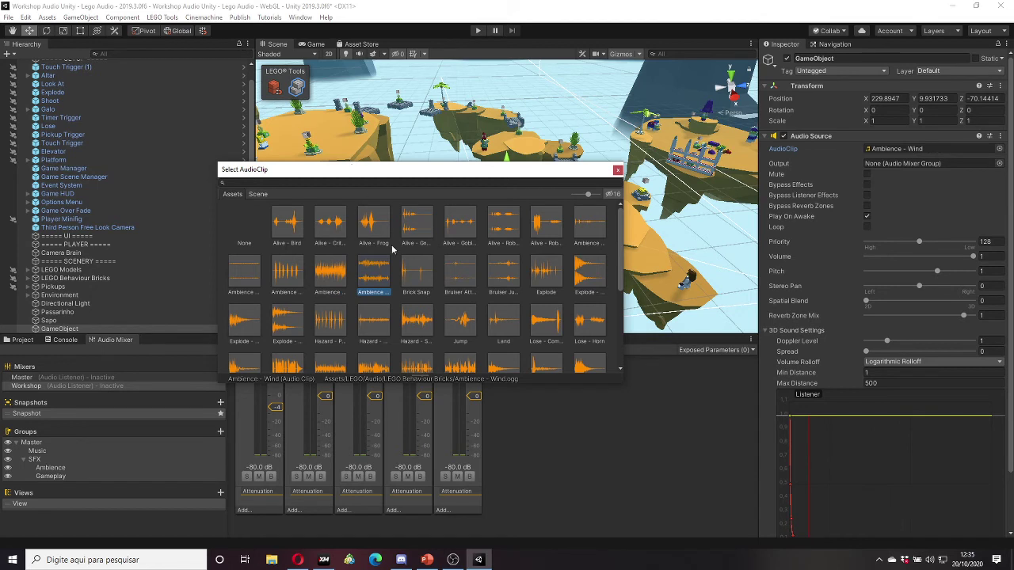
{"action": "scroll", "coordinate": [412, 262], "scroll_direction": "down", "scroll_amount": 1}
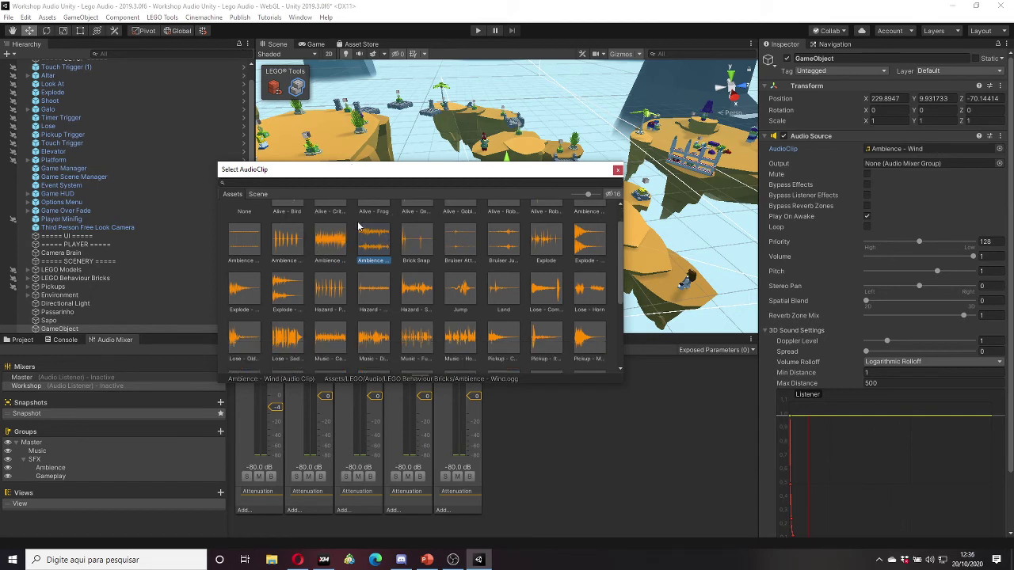
{"action": "scroll", "coordinate": [360, 227], "scroll_direction": "down", "scroll_amount": 1}
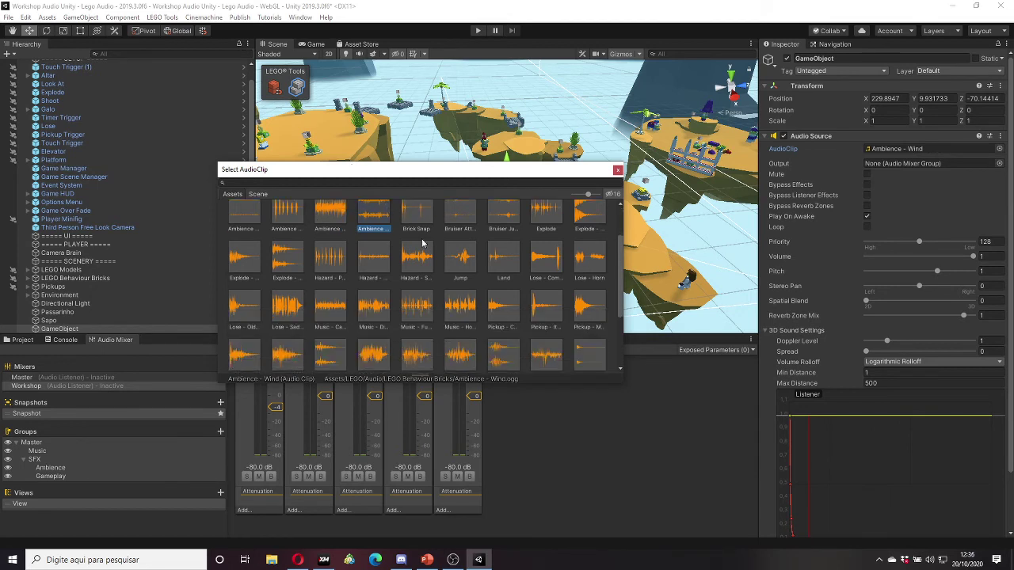
{"action": "left_click", "coordinate": [377, 321]}
{"action": "left_click", "coordinate": [331, 315]}
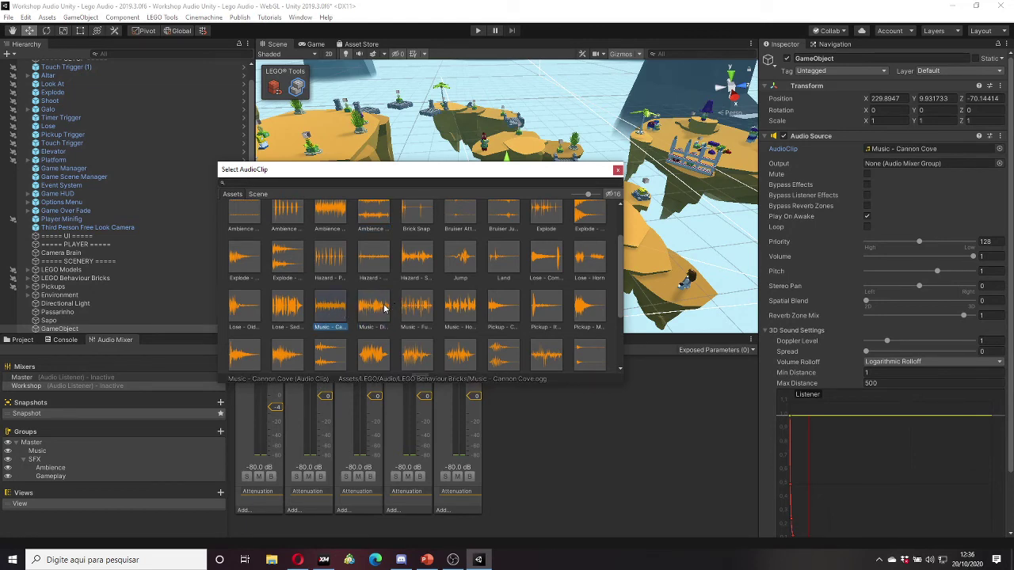
{"action": "double_click", "coordinate": [336, 310]}
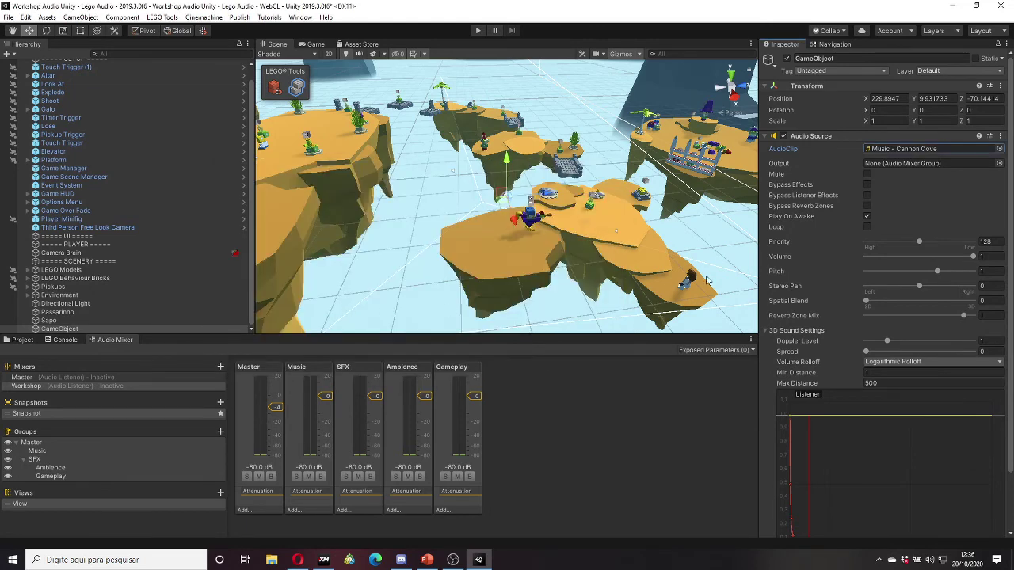
Step: Enable Loop on the music source and rename the object Musiquinha
{"action": "scroll", "coordinate": [863, 287], "scroll_direction": "down", "scroll_amount": 2}
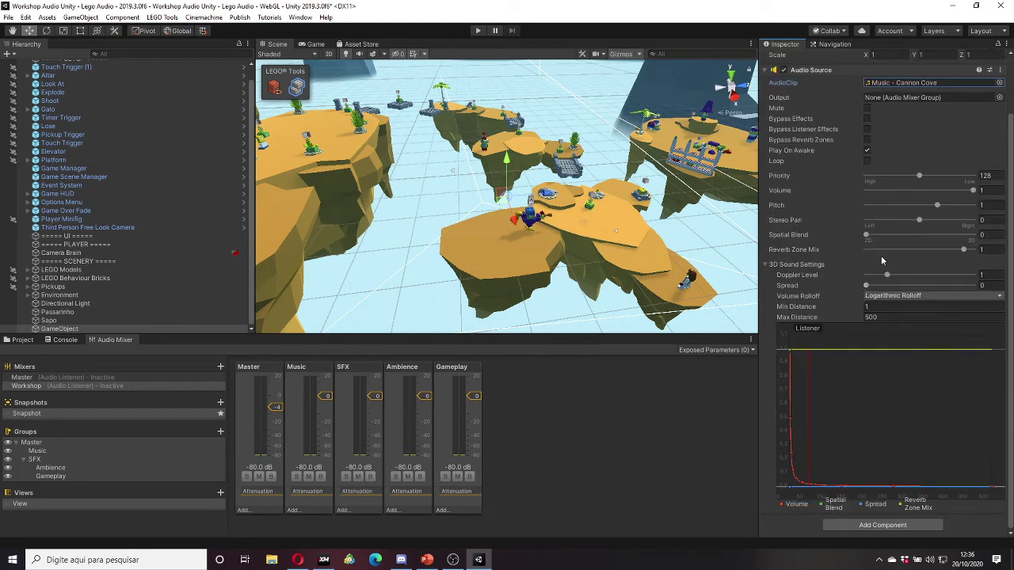
{"action": "left_click", "coordinate": [867, 161]}
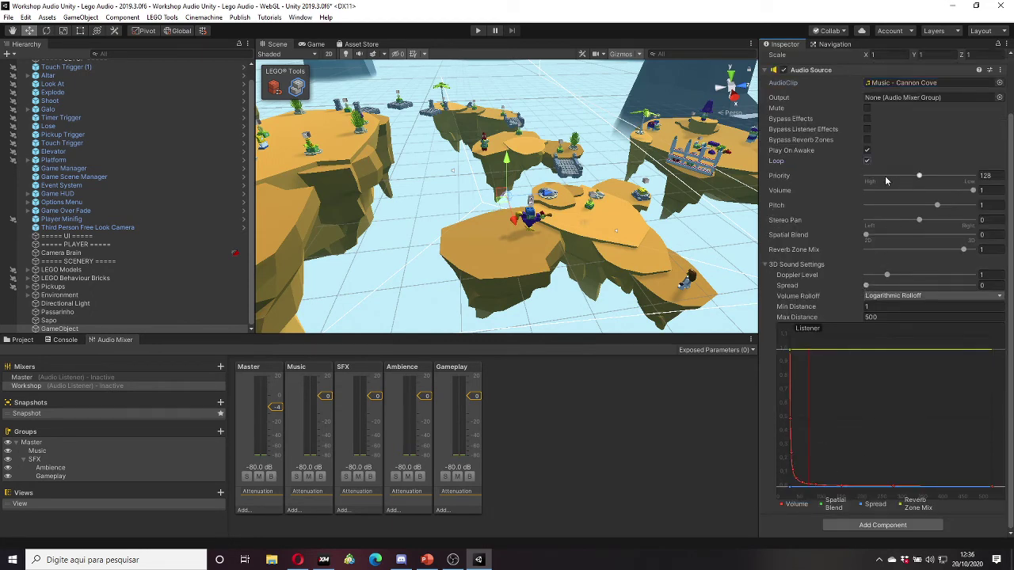
{"action": "left_click", "coordinate": [867, 156]}
{"action": "left_click", "coordinate": [868, 235]}
{"action": "scroll", "coordinate": [833, 82], "scroll_direction": "up", "scroll_amount": 2}
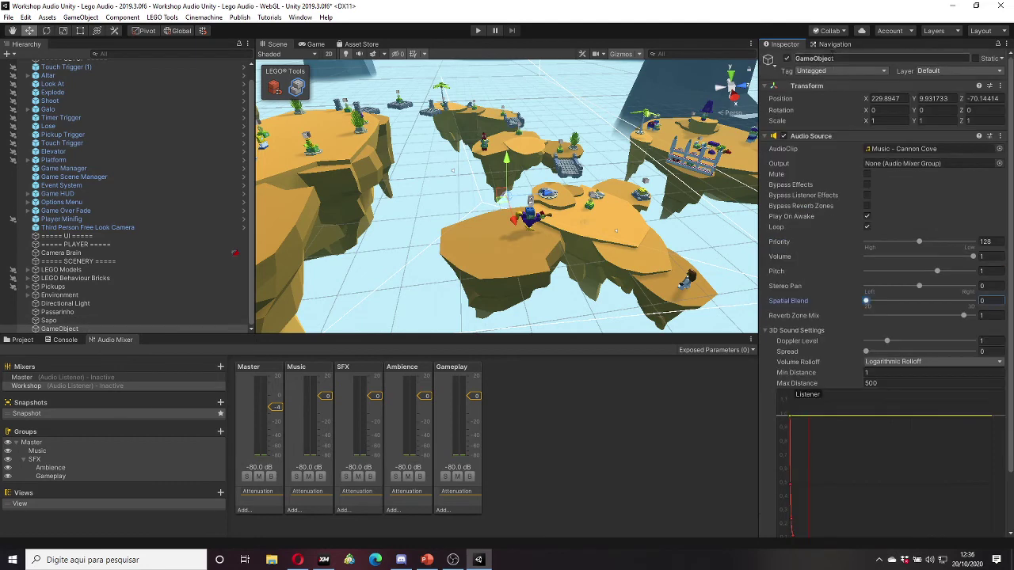
{"action": "left_click", "coordinate": [832, 57]}
{"action": "type", "text": "Musiquinh"}
{"action": "type", "text": "a"}
{"action": "key", "text": "Return"}
Step: Route the source's output to the Music (Workshop) mixer group
{"action": "left_click", "coordinate": [998, 163]}
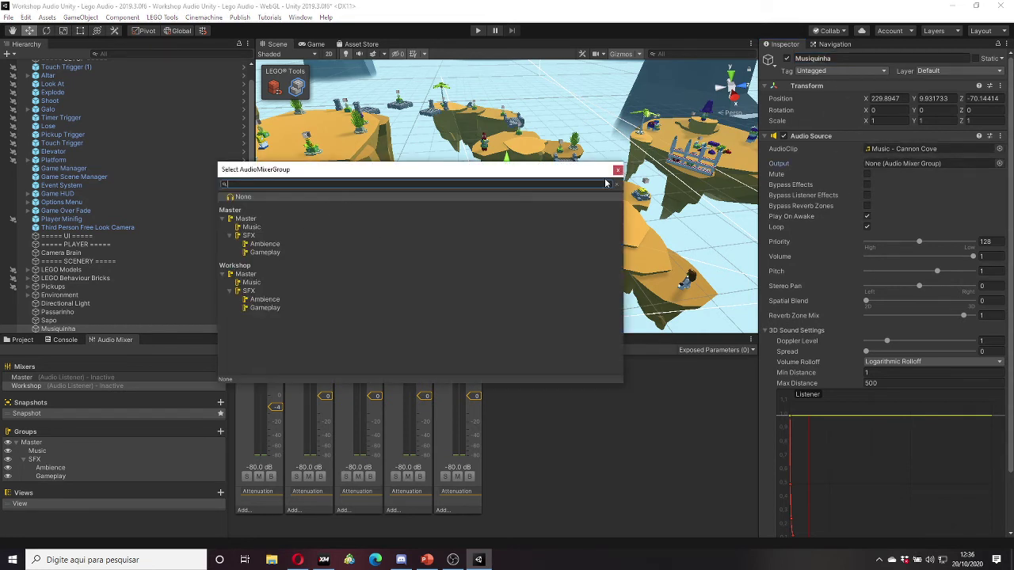
{"action": "left_click", "coordinate": [255, 285]}
{"action": "double_click", "coordinate": [255, 286]}
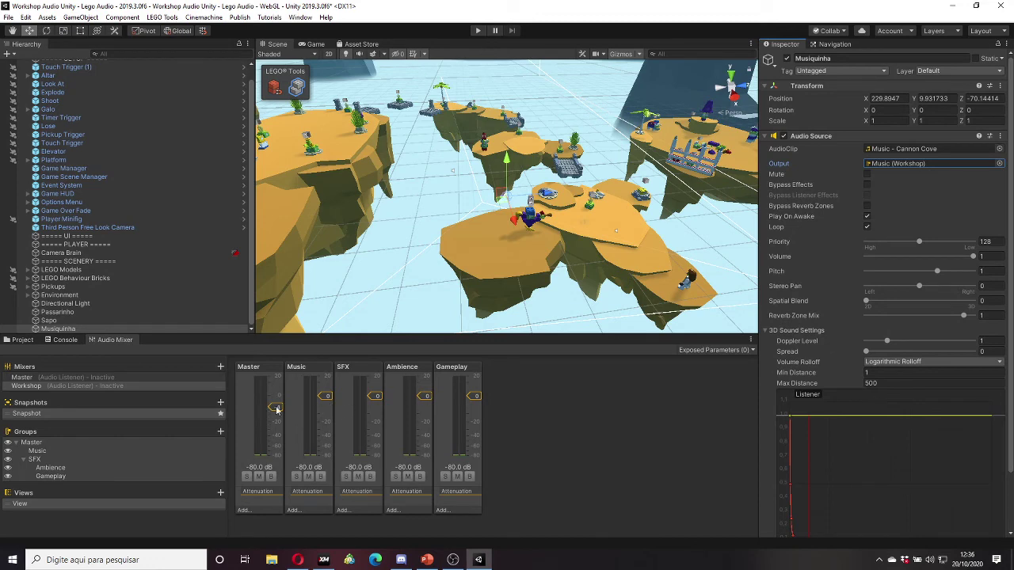
Step: Enter Play mode and drag the Workshop Master fader down to about -77.81 dB
{"action": "left_click", "coordinate": [478, 31]}
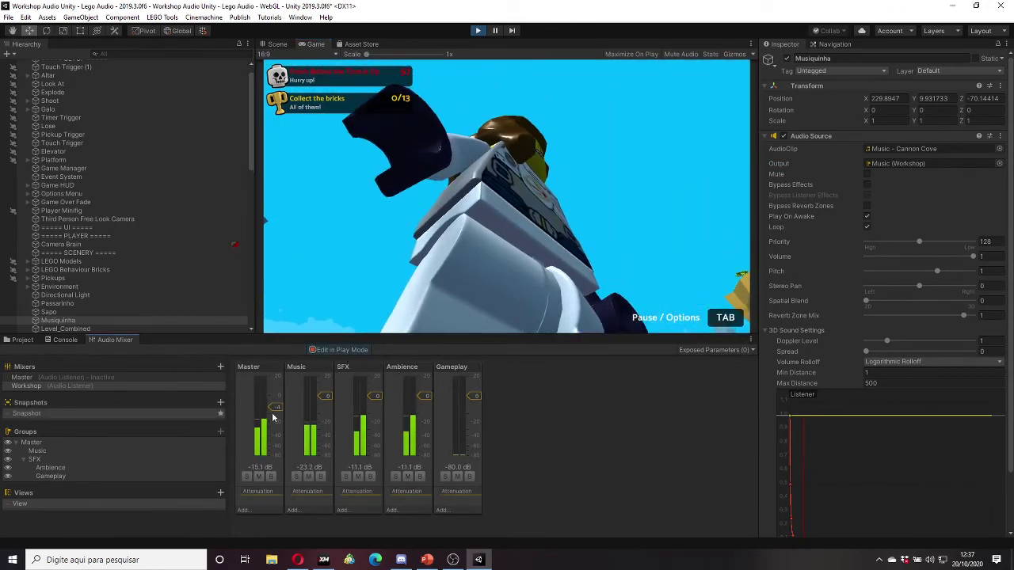
{"action": "left_click_drag", "start_coordinate": [274, 408], "coordinate": [275, 442]}
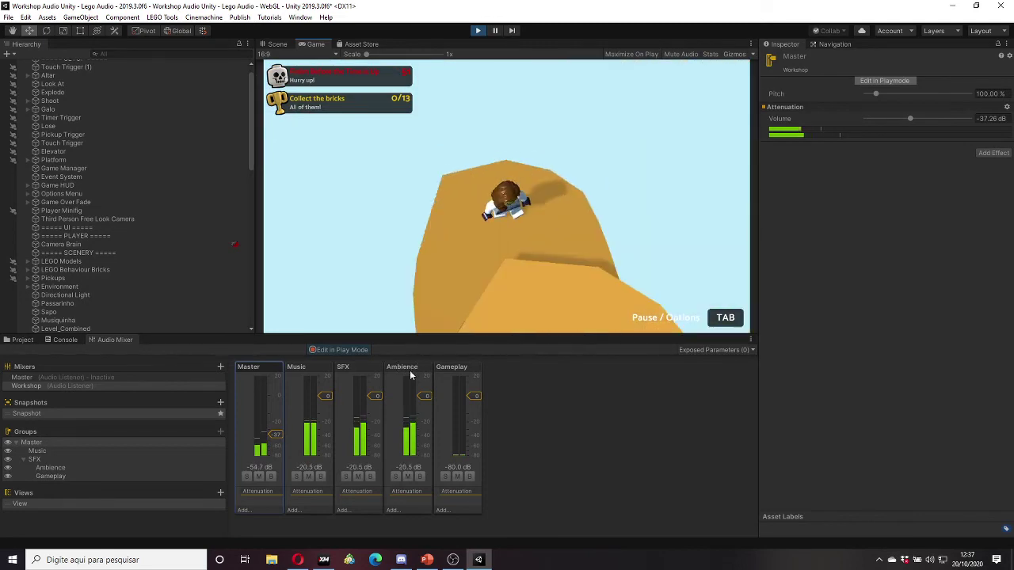
{"action": "left_click_drag", "start_coordinate": [275, 436], "coordinate": [276, 456]}
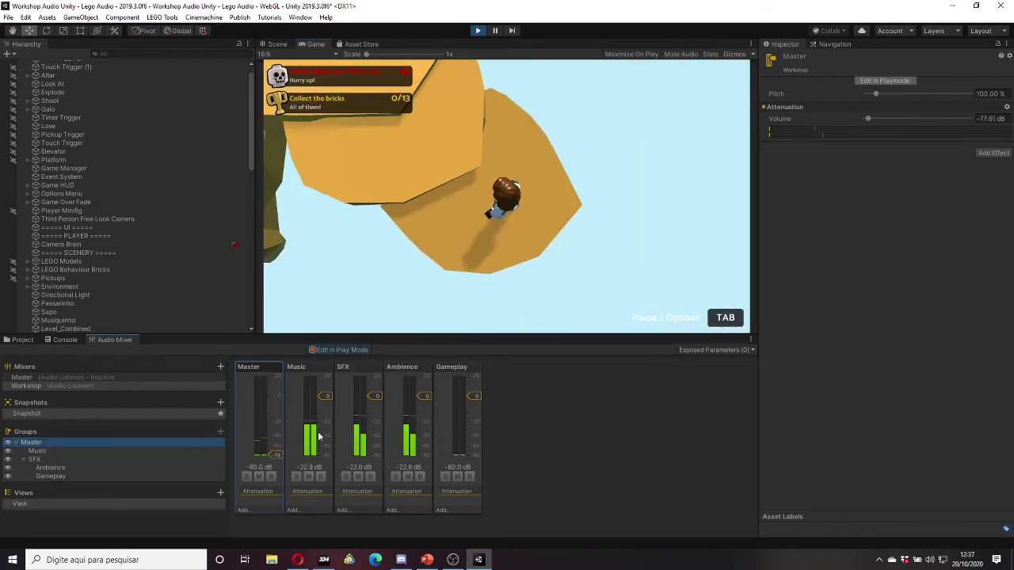
{"action": "left_click", "coordinate": [399, 211]}
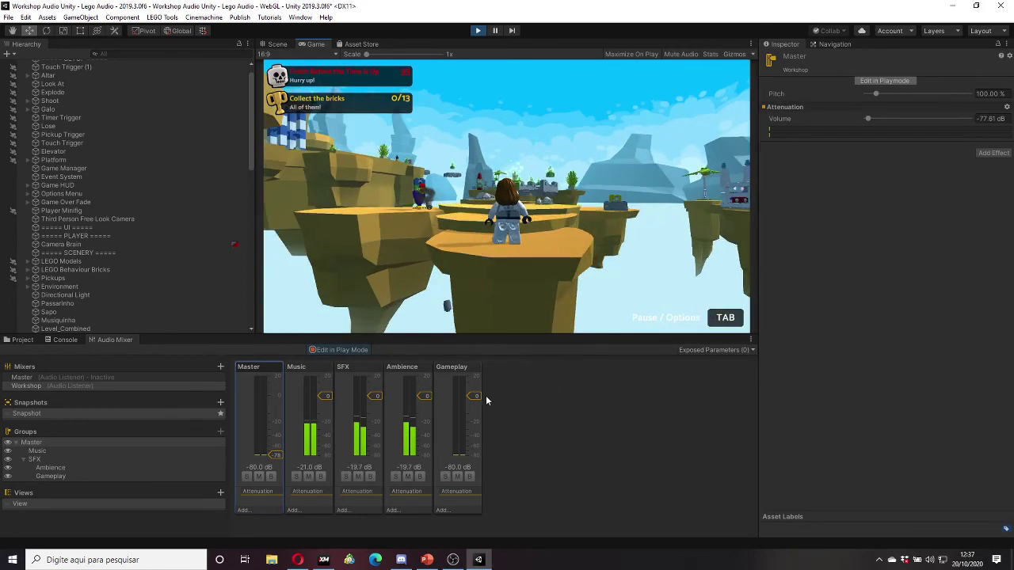
{"action": "left_click", "coordinate": [278, 453]}
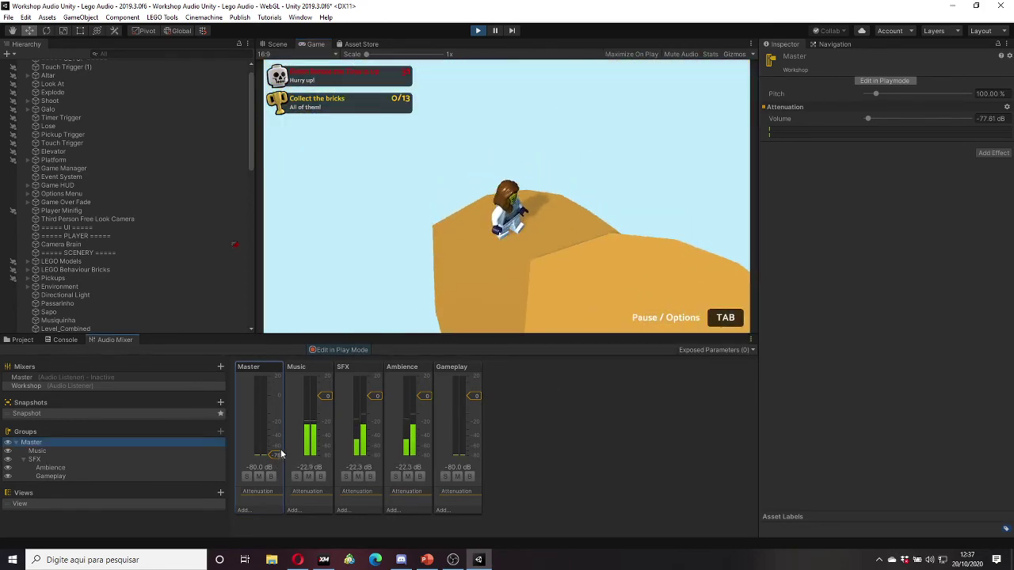
Step: Raise the Master fader to about -11.5 dB and lower Ambience to -16 dB
{"action": "left_click_drag", "start_coordinate": [280, 454], "coordinate": [275, 412]}
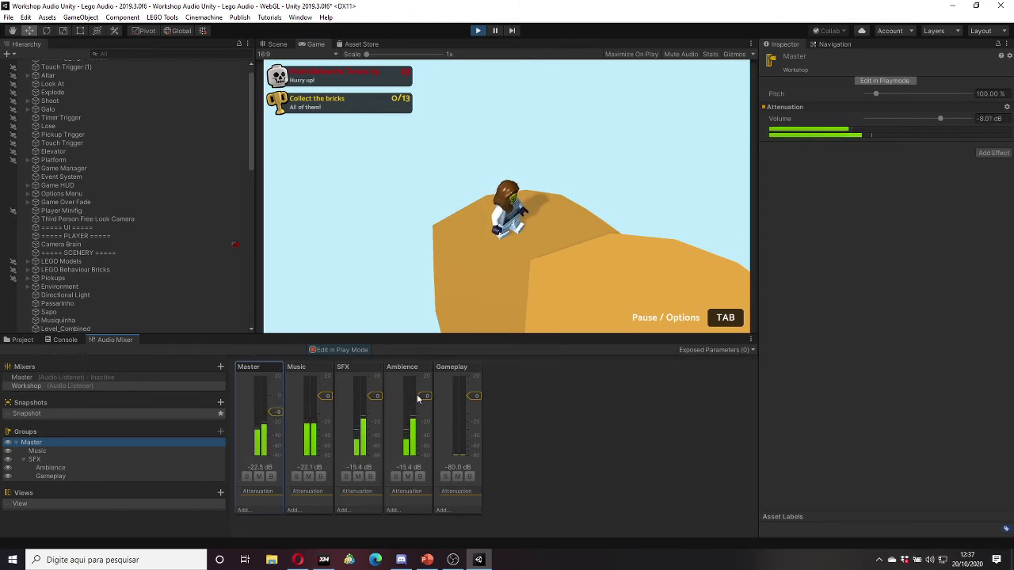
{"action": "left_click_drag", "start_coordinate": [423, 396], "coordinate": [428, 414]}
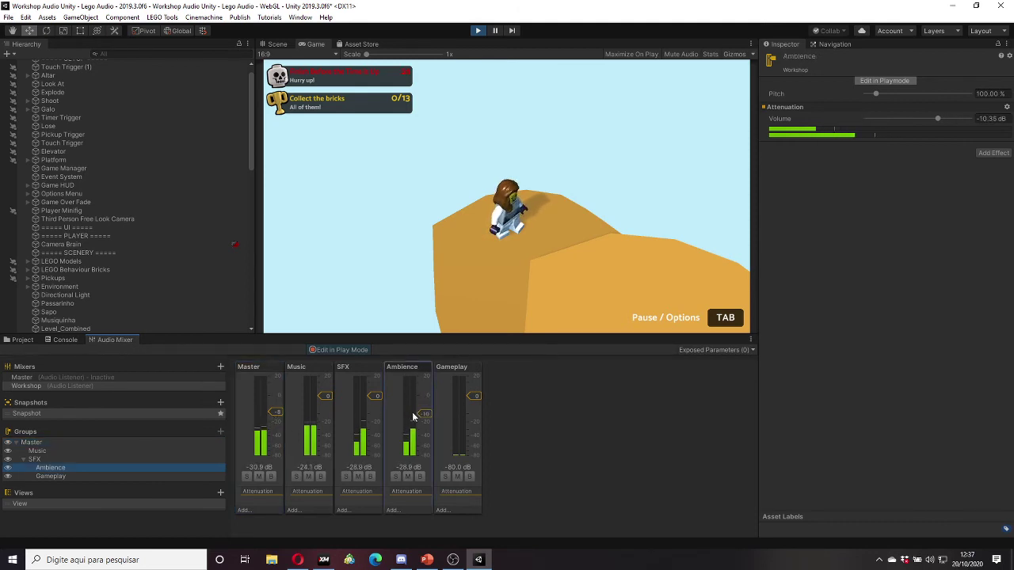
{"action": "left_click_drag", "start_coordinate": [423, 414], "coordinate": [423, 419]}
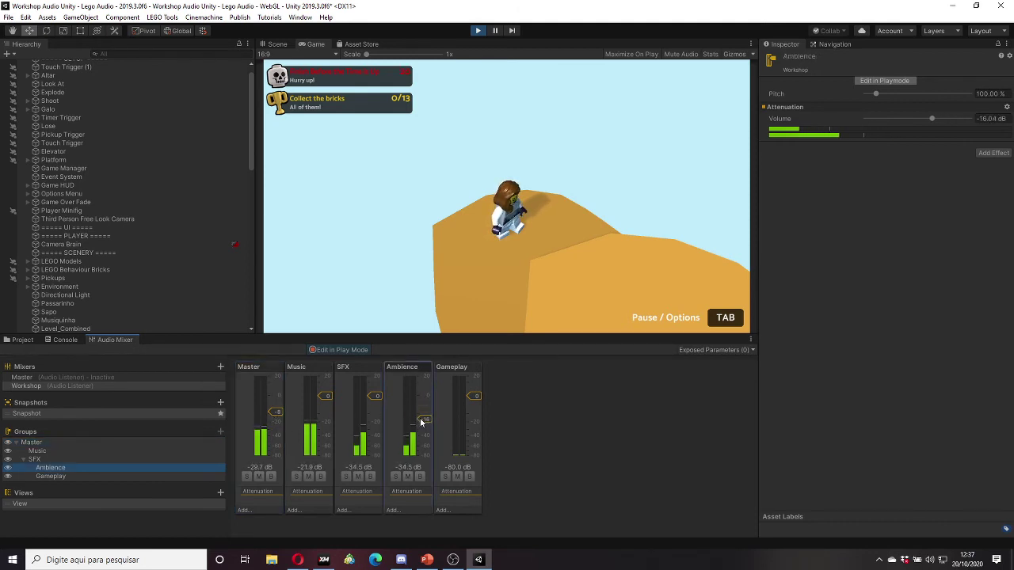
{"action": "left_click", "coordinate": [281, 415]}
Step: Walk the character forward with W to test the mix, then stop Play mode
{"action": "left_click", "coordinate": [540, 228]}
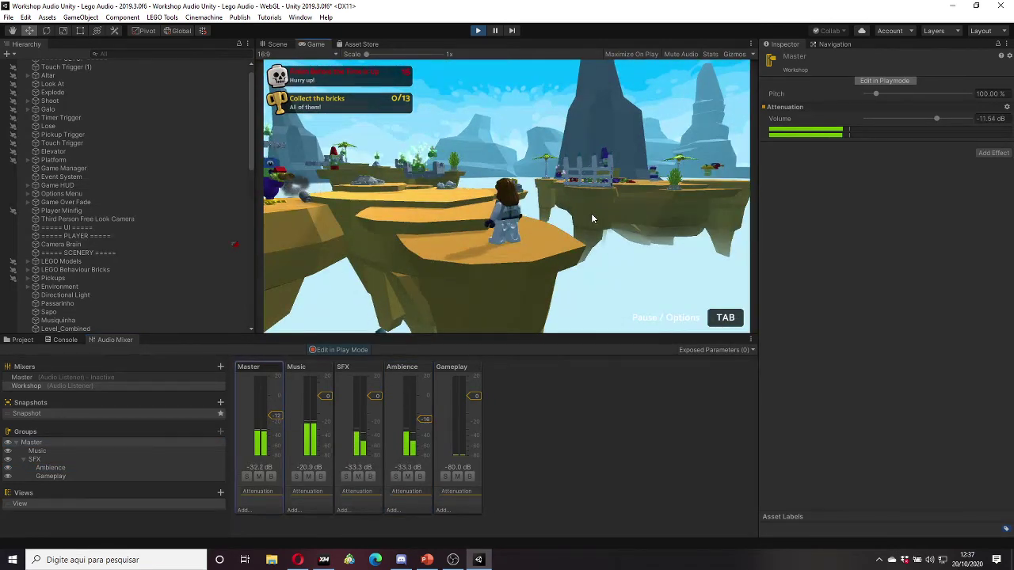
{"action": "key", "text": "w"}
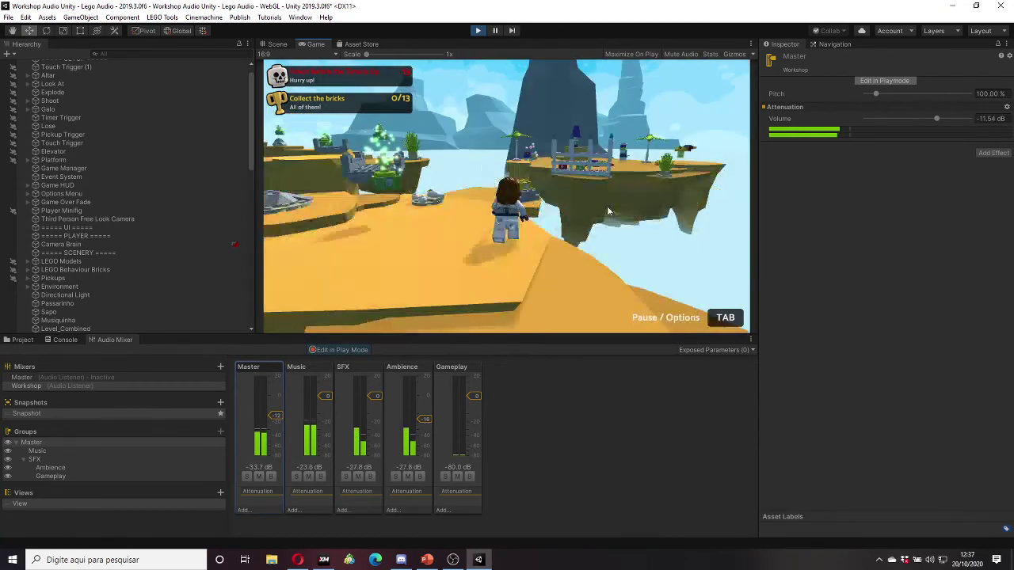
{"action": "key", "text": "w"}
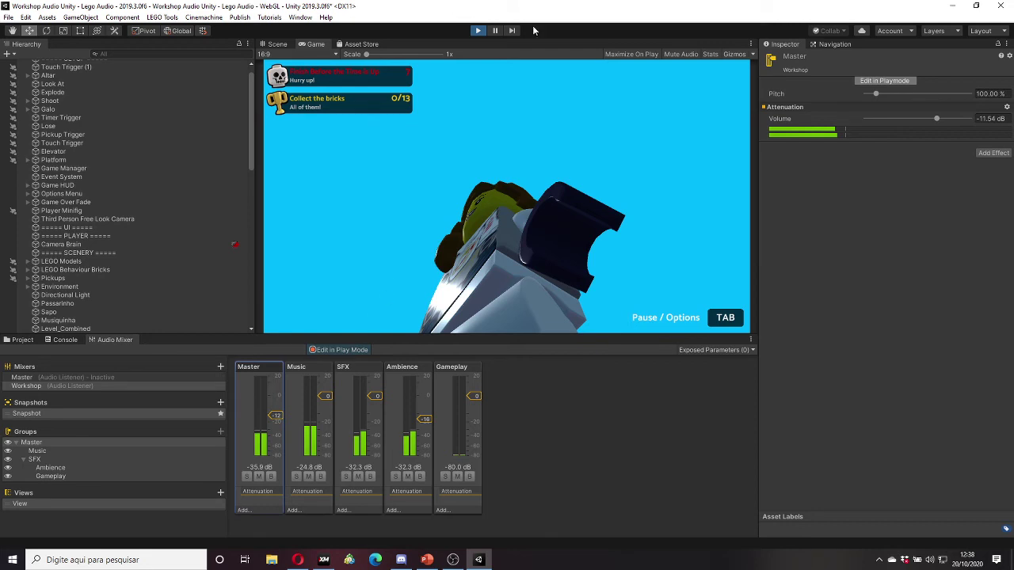
{"action": "key", "text": "ctrl+p"}
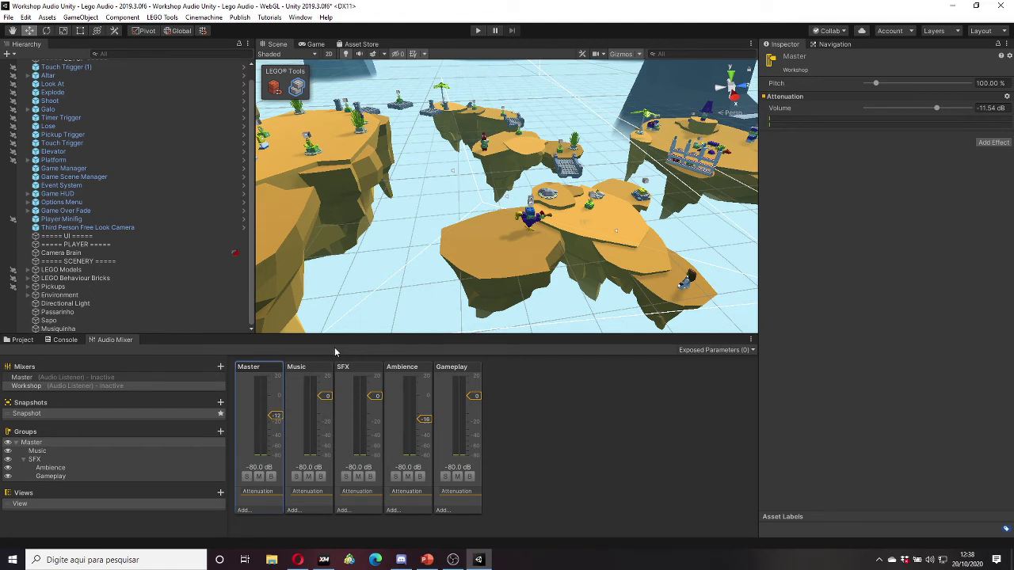
Step: Select Sapo and lower its Audio Source volume from 1 to 0.6
{"action": "left_click", "coordinate": [353, 425]}
{"action": "left_click", "coordinate": [289, 440]}
{"action": "left_click", "coordinate": [266, 436]}
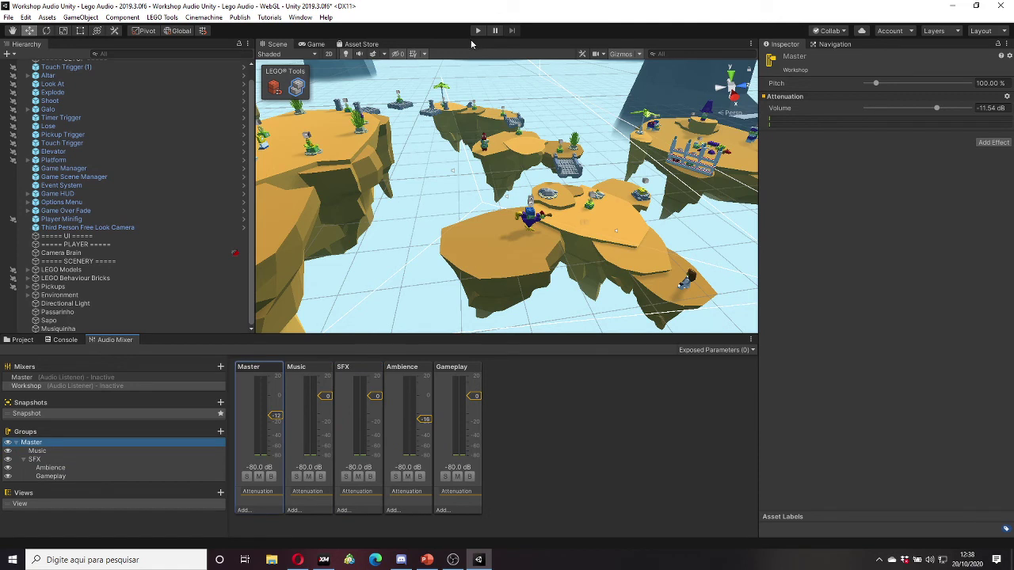
{"action": "left_click", "coordinate": [432, 463]}
{"action": "left_click", "coordinate": [453, 450]}
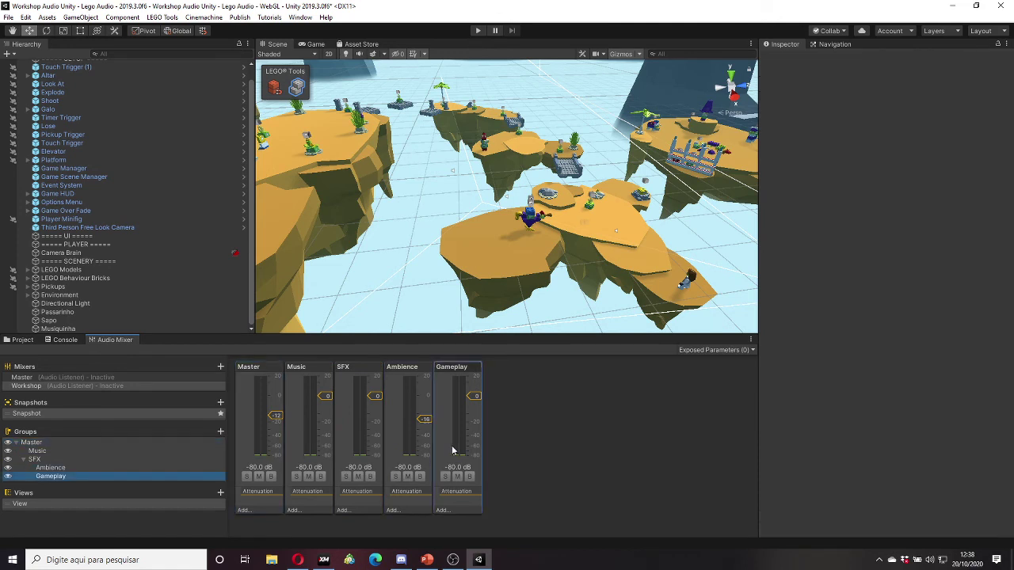
{"action": "left_click", "coordinate": [60, 319]}
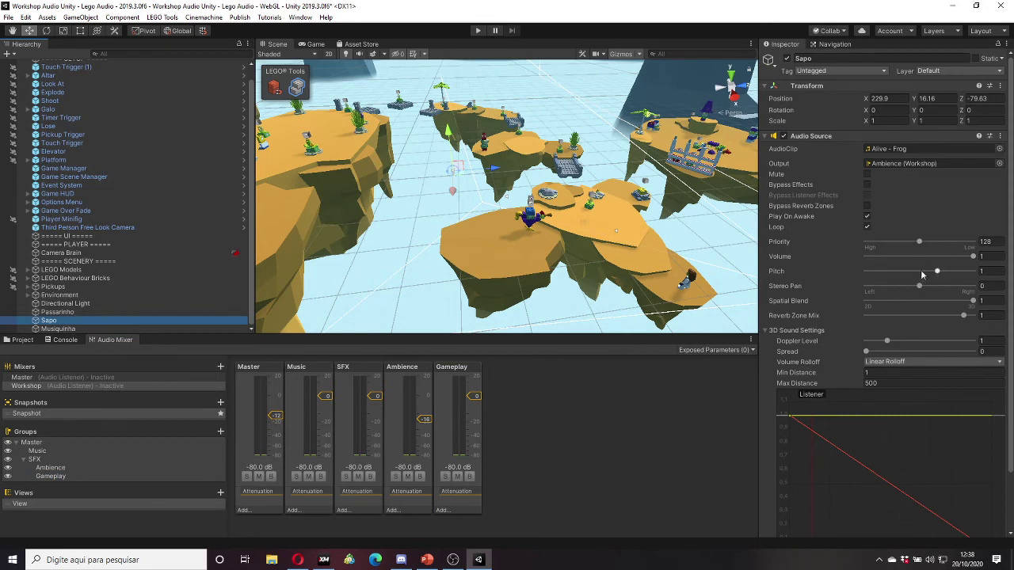
{"action": "left_click_drag", "start_coordinate": [952, 258], "coordinate": [932, 262]}
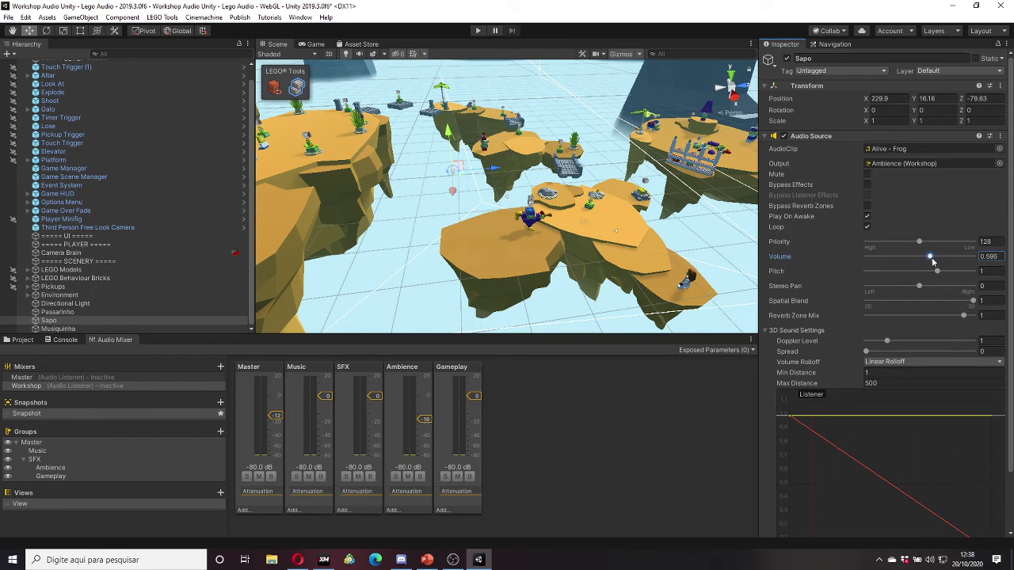
{"action": "left_click", "coordinate": [996, 256]}
{"action": "type", "text": "0.6"}
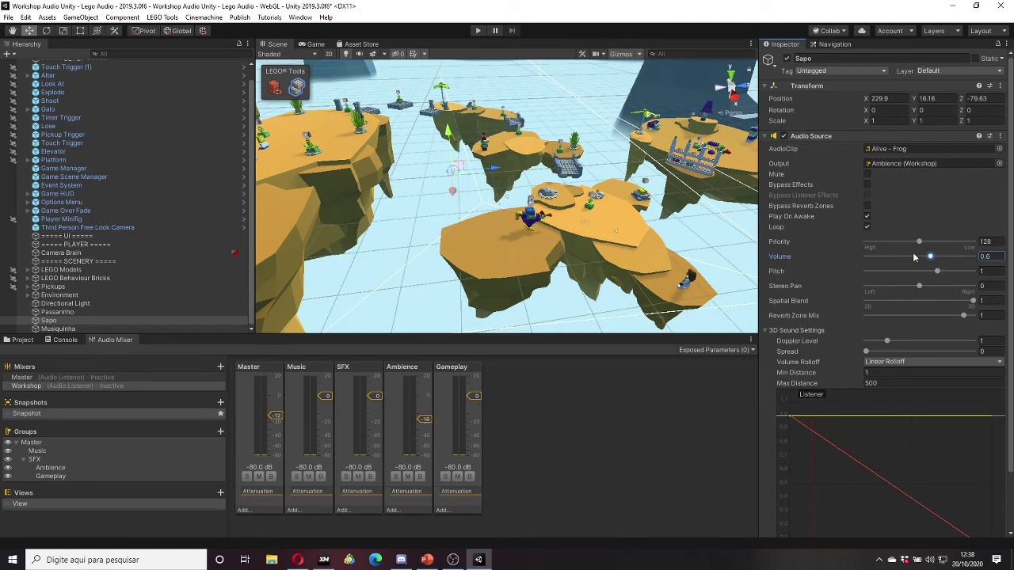
Step: Review the Music, SFX, Ambience and Gameplay mixer levels, select Timer Trigger, and show the Project's Assets
{"action": "left_click", "coordinate": [304, 420]}
{"action": "left_click", "coordinate": [360, 420]}
{"action": "left_click", "coordinate": [407, 437]}
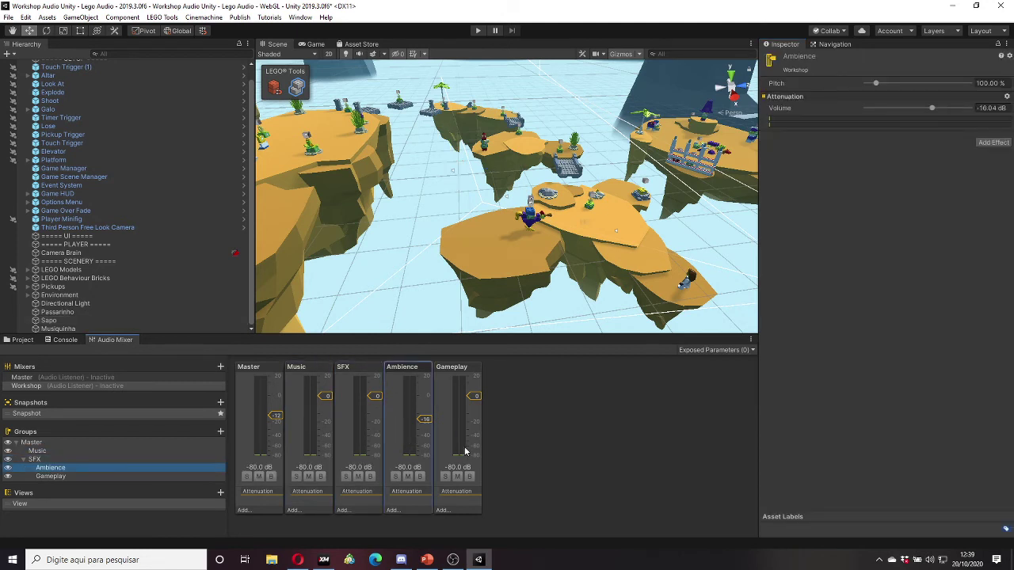
{"action": "left_click", "coordinate": [465, 451]}
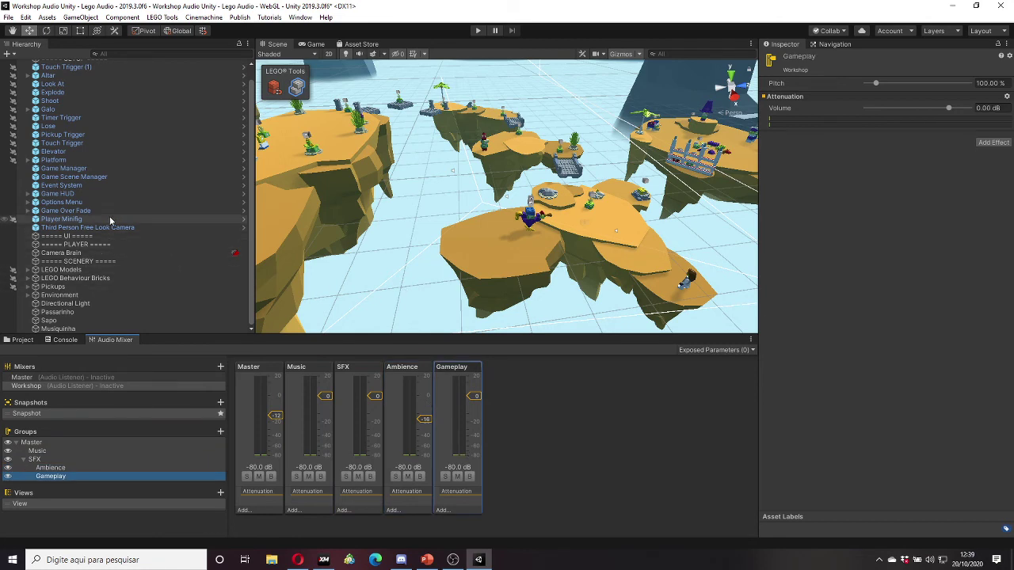
{"action": "left_click", "coordinate": [106, 116]}
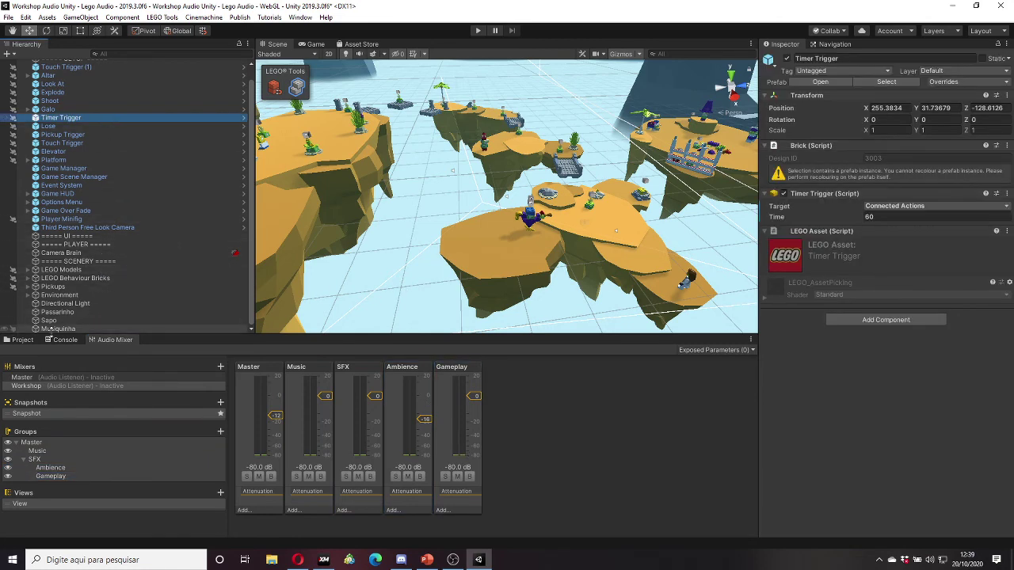
{"action": "left_click", "coordinate": [22, 340]}
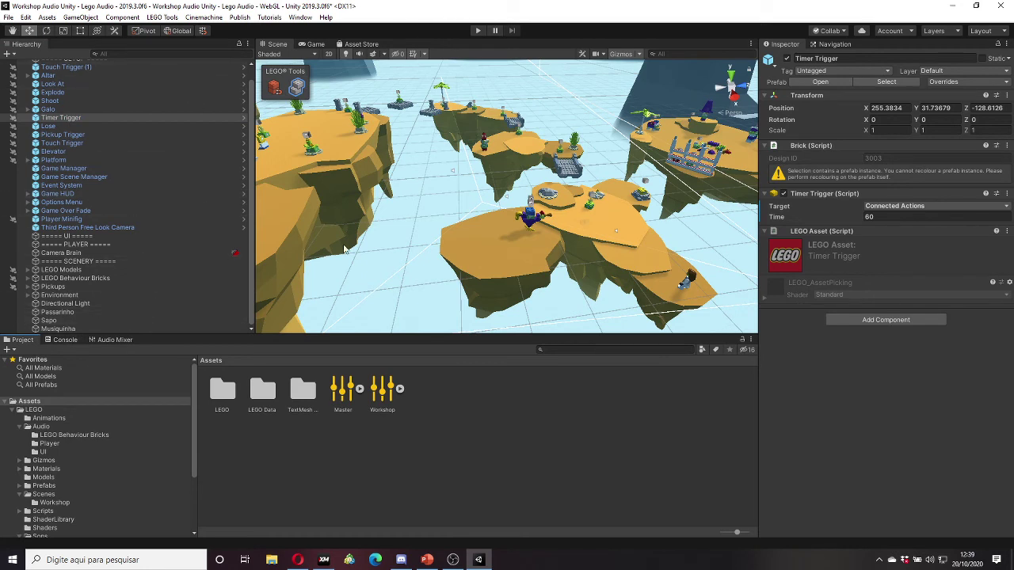
Step: Collapse Audio, expand Prefabs, and select the Audio brick in LEGO Behaviour Bricks
{"action": "left_click", "coordinate": [20, 426]}
{"action": "scroll", "coordinate": [68, 452], "scroll_direction": "down", "scroll_amount": 2}
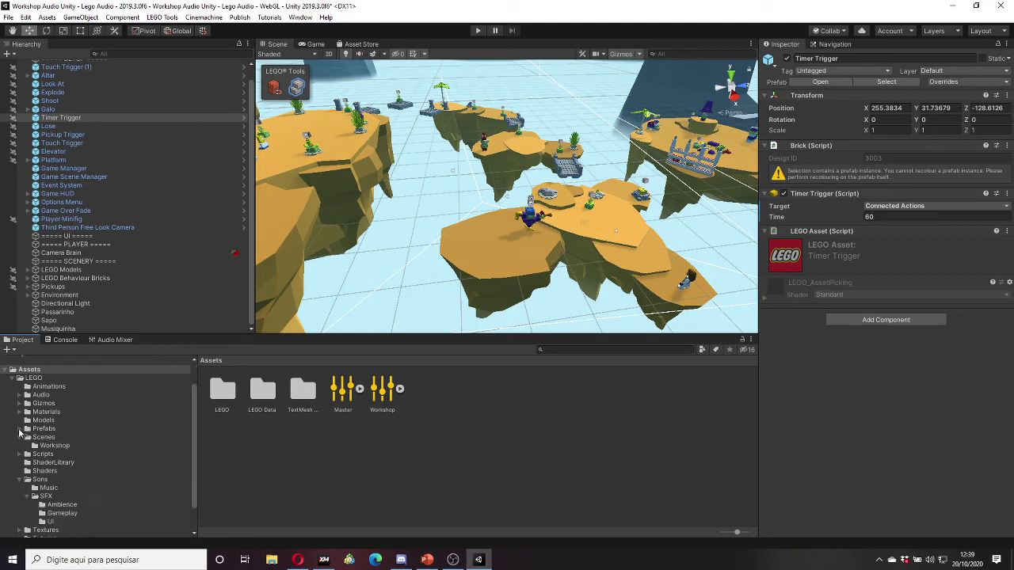
{"action": "left_click", "coordinate": [20, 428]}
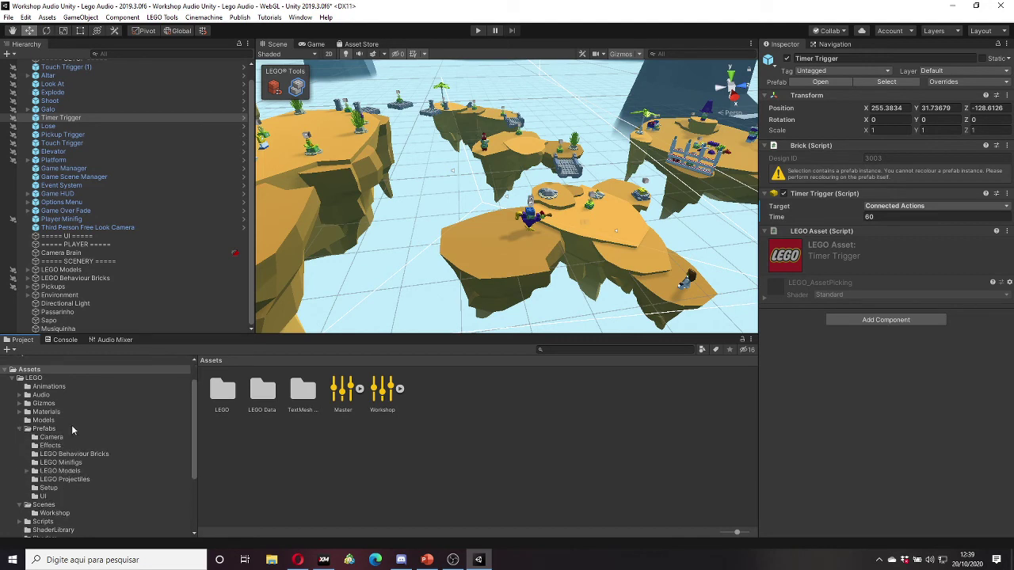
{"action": "left_click", "coordinate": [87, 454]}
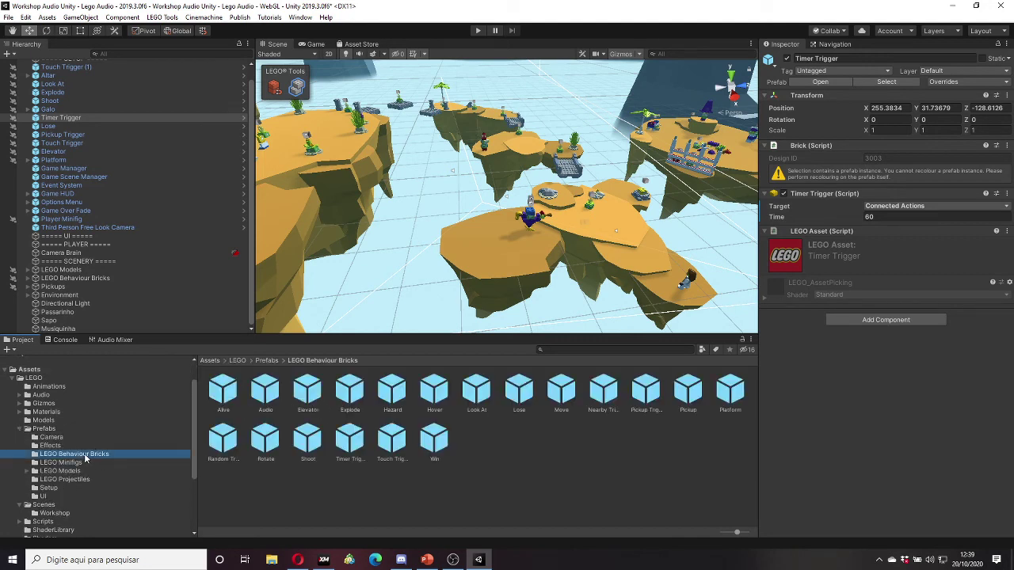
{"action": "left_click", "coordinate": [267, 400]}
{"action": "type", "text": "au"}
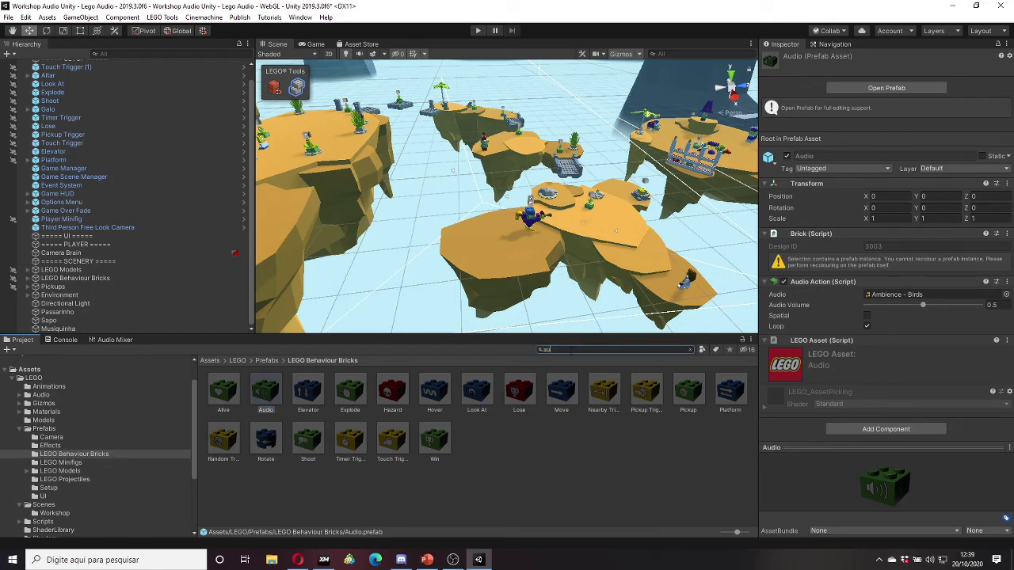
{"action": "type", "text": "di"}
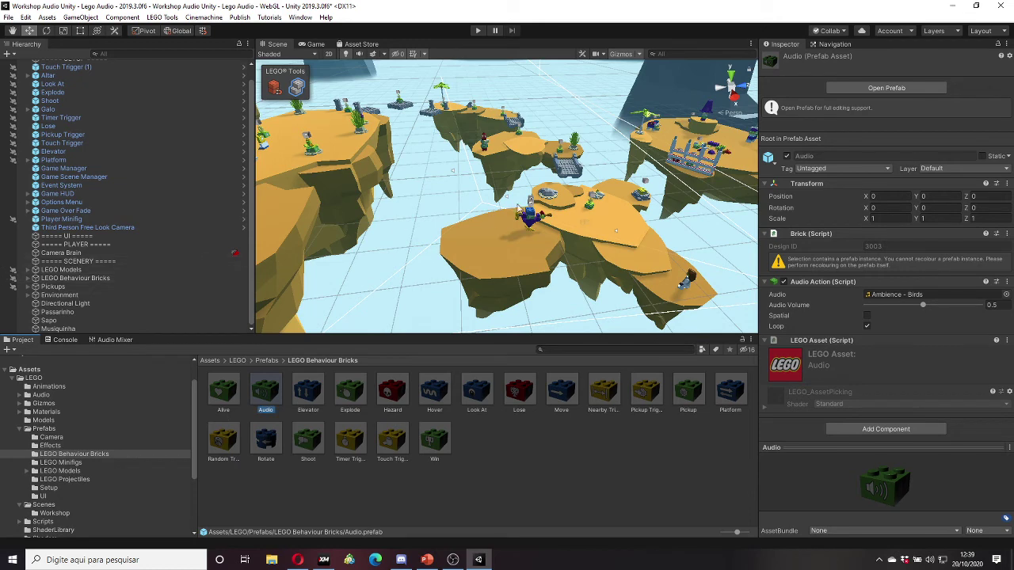
{"action": "key", "text": "alt"}
Step: Orbit toward the island and drag the Audio brick prefab onto the platform beside the player
{"action": "left_click_drag", "start_coordinate": [694, 264], "coordinate": [380, 32], "text": "alt"}
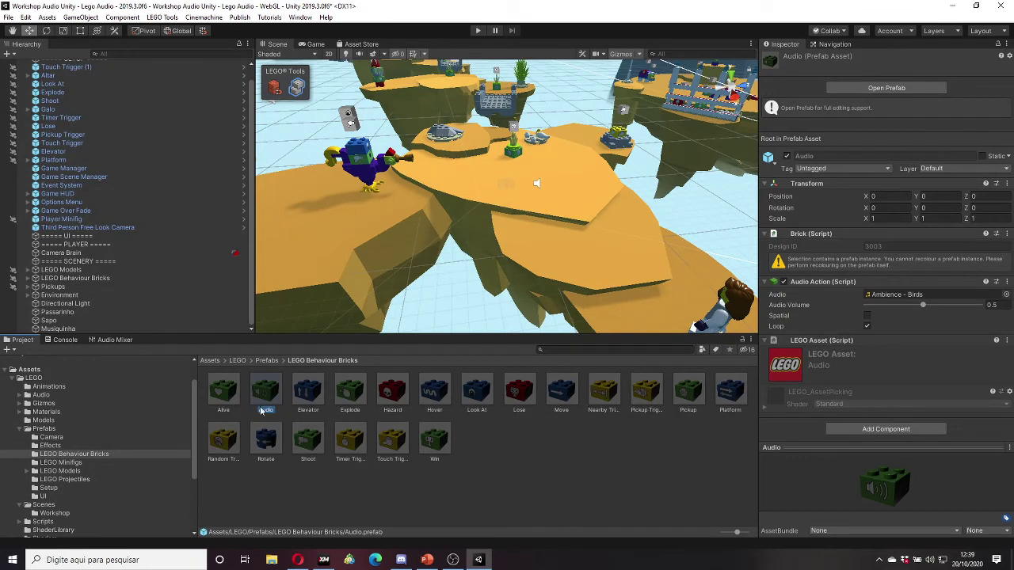
{"action": "left_click_drag", "start_coordinate": [275, 384], "coordinate": [449, 306]}
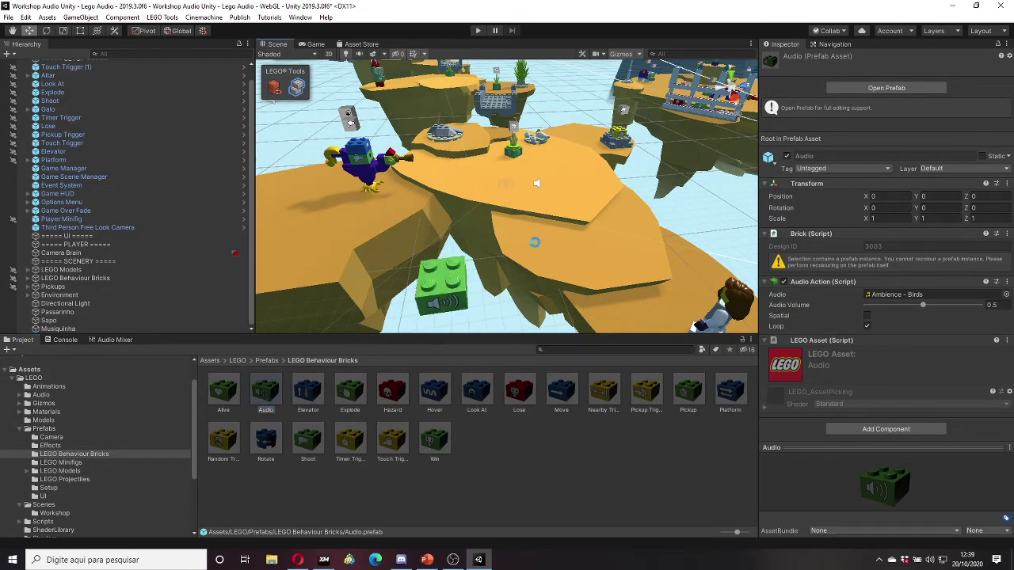
{"action": "mouse_move", "coordinate": [582, 200]}
{"action": "left_mouse_down"}
{"action": "mouse_move", "coordinate": [590, 210]}
{"action": "mouse_move", "coordinate": [562, 194]}
{"action": "left_mouse_up"}
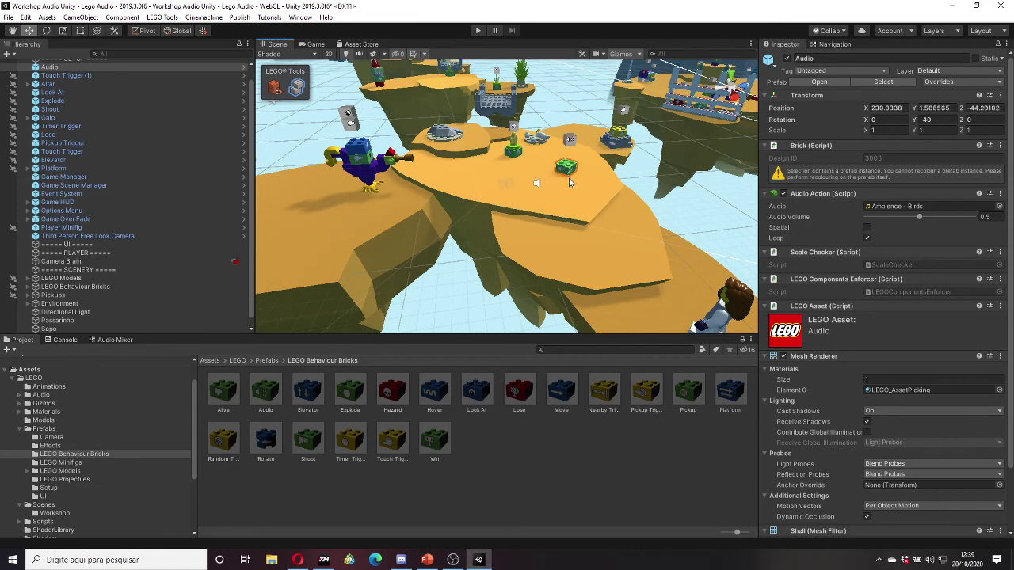
{"action": "mouse_move", "coordinate": [562, 194]}
{"action": "left_mouse_down"}
{"action": "mouse_move", "coordinate": [520, 171]}
{"action": "mouse_move", "coordinate": [521, 188]}
{"action": "mouse_move", "coordinate": [600, 254]}
{"action": "left_mouse_up"}
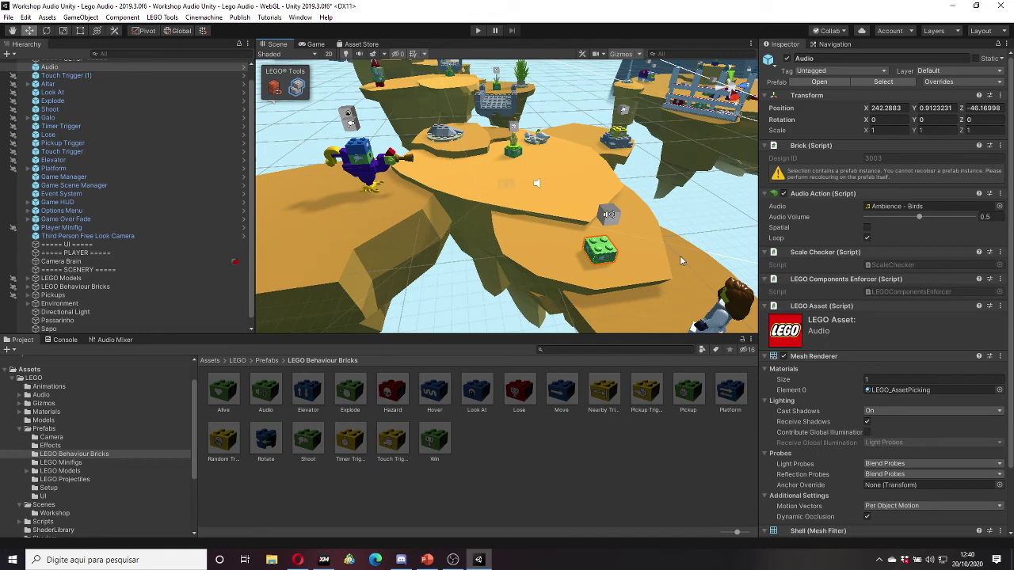
{"action": "scroll", "coordinate": [825, 177], "scroll_direction": "down", "scroll_amount": 3}
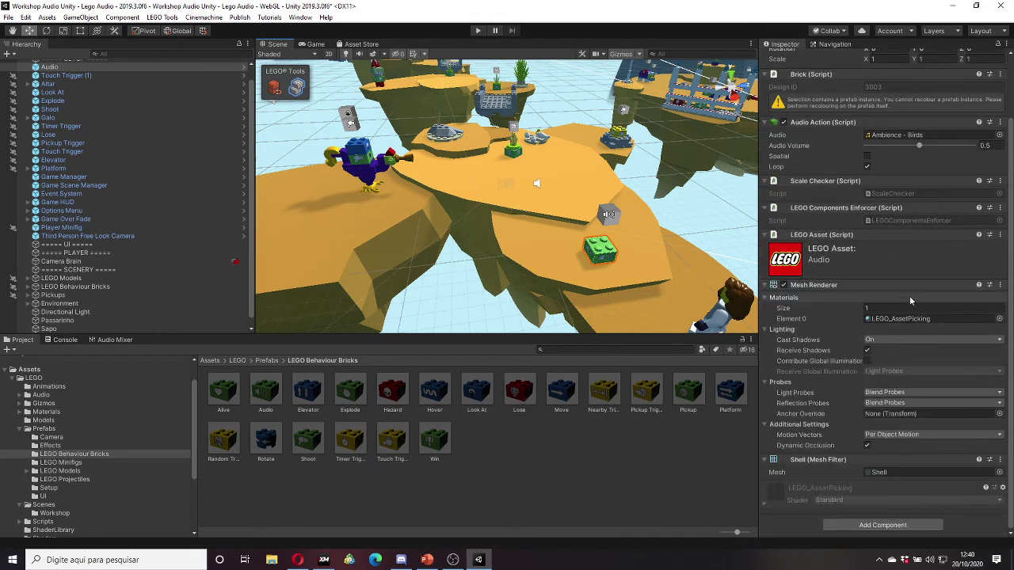
{"action": "scroll", "coordinate": [825, 177], "scroll_direction": "up", "scroll_amount": 3}
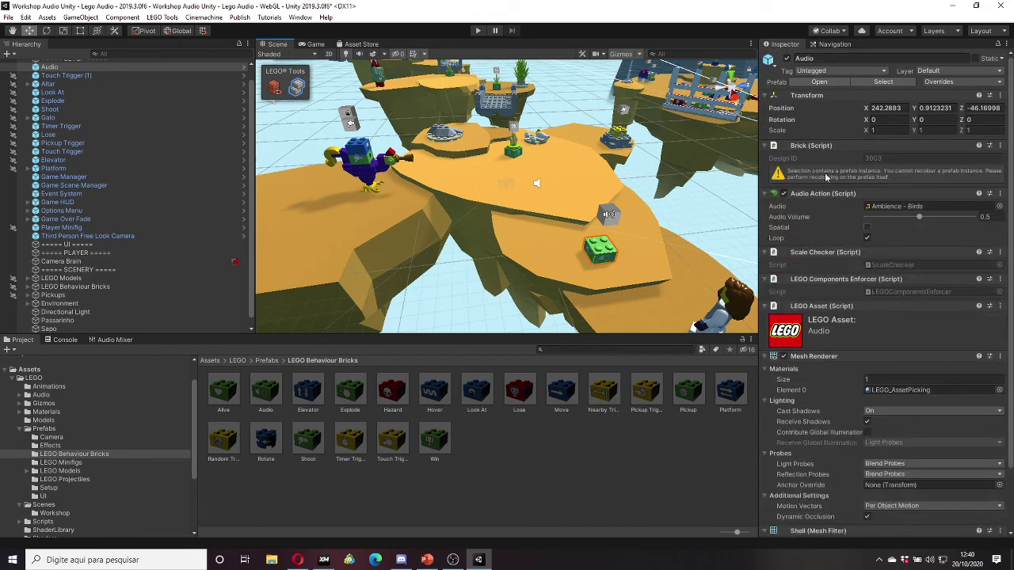
{"action": "left_click", "coordinate": [851, 194]}
{"action": "left_click", "coordinate": [851, 194]}
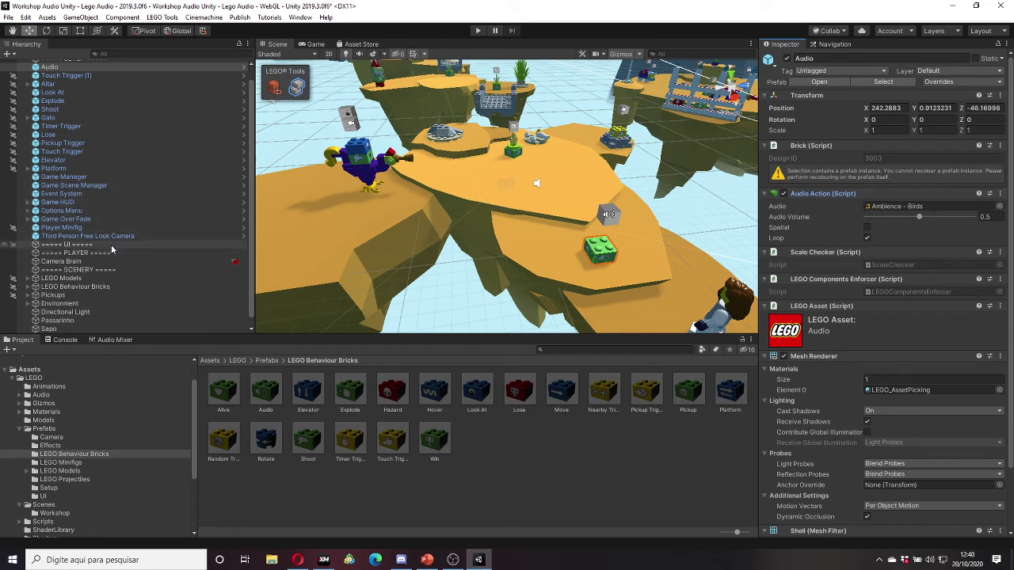
{"action": "scroll", "coordinate": [71, 321], "scroll_direction": "down", "scroll_amount": 1}
{"action": "left_click", "coordinate": [72, 312]}
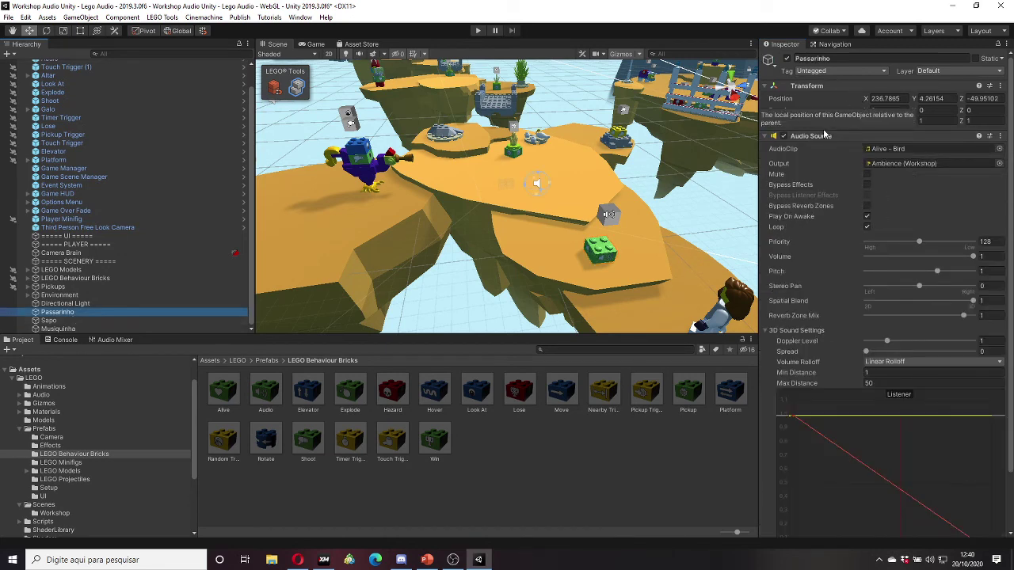
{"action": "scroll", "coordinate": [819, 466], "scroll_direction": "down", "scroll_amount": 2}
{"action": "scroll", "coordinate": [879, 175], "scroll_direction": "up", "scroll_amount": 2}
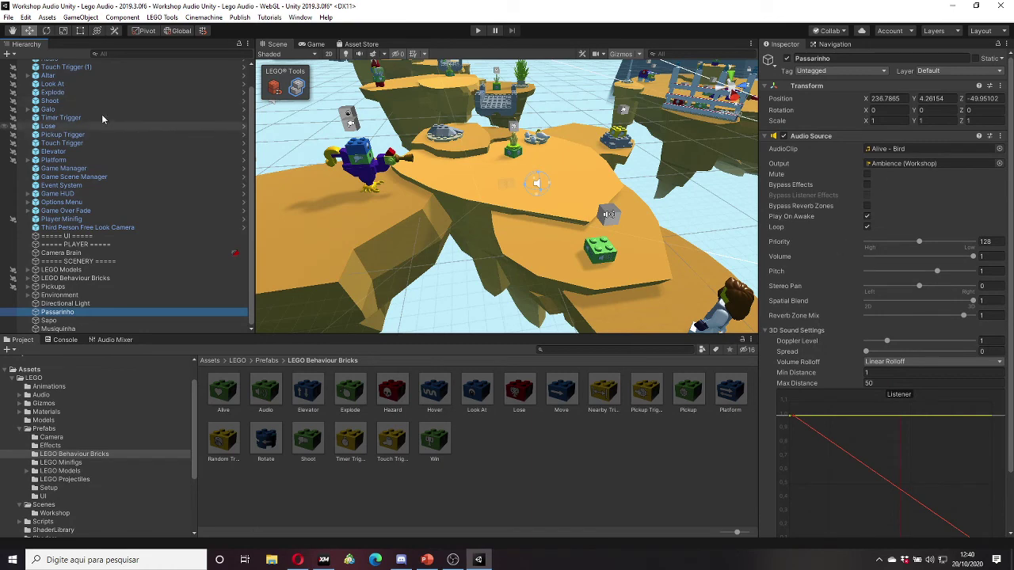
{"action": "scroll", "coordinate": [101, 114], "scroll_direction": "up", "scroll_amount": 1}
{"action": "left_click", "coordinate": [49, 80]}
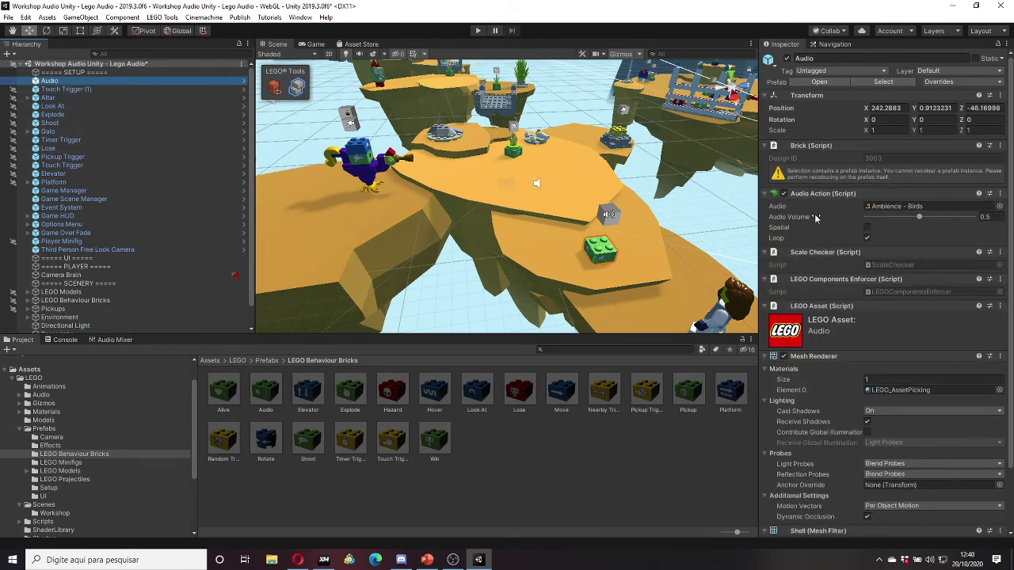
{"action": "mouse_move", "coordinate": [773, 208]}
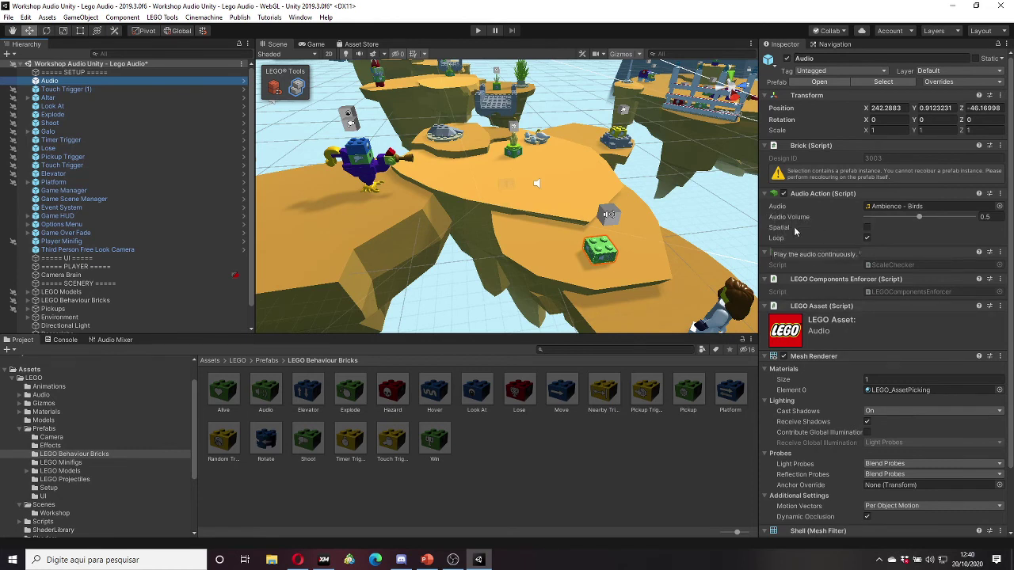
{"action": "mouse_move", "coordinate": [789, 231]}
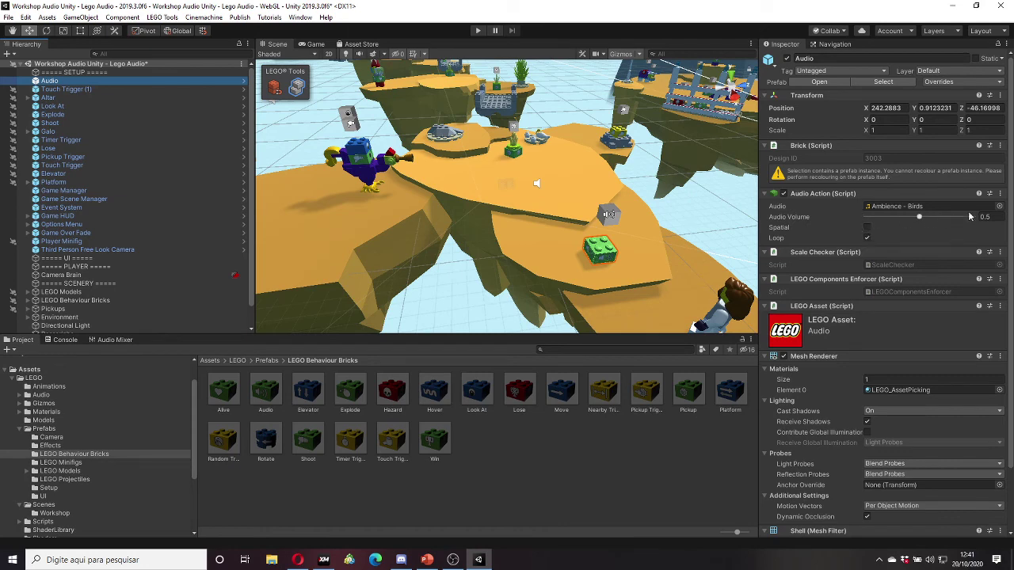
Step: Try the Wind and Spooky Space clips, then set the Audio brick's clip to Ambience - Crows
{"action": "left_click", "coordinate": [999, 206]}
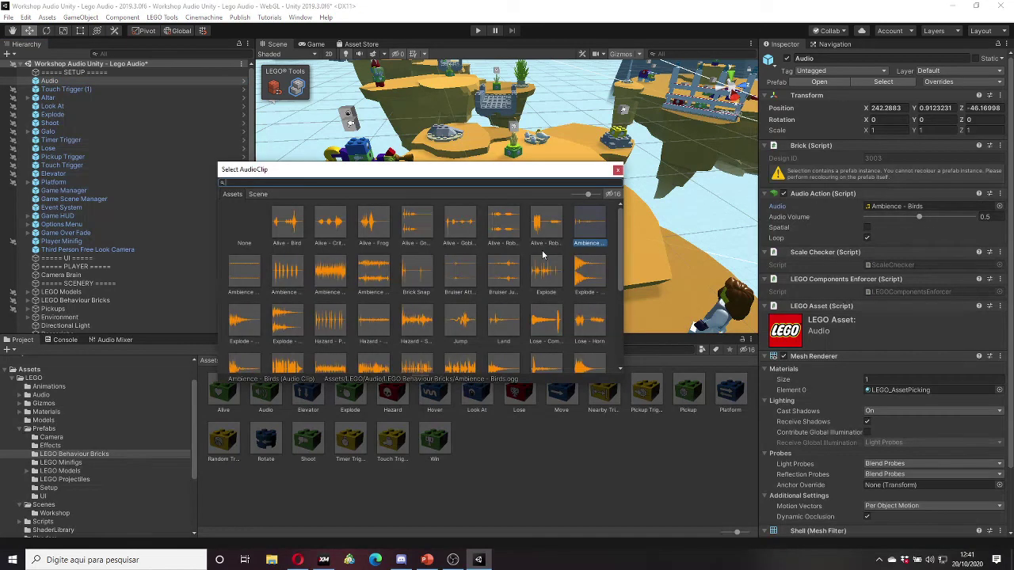
{"action": "scroll", "coordinate": [384, 282], "scroll_direction": "down", "scroll_amount": 2}
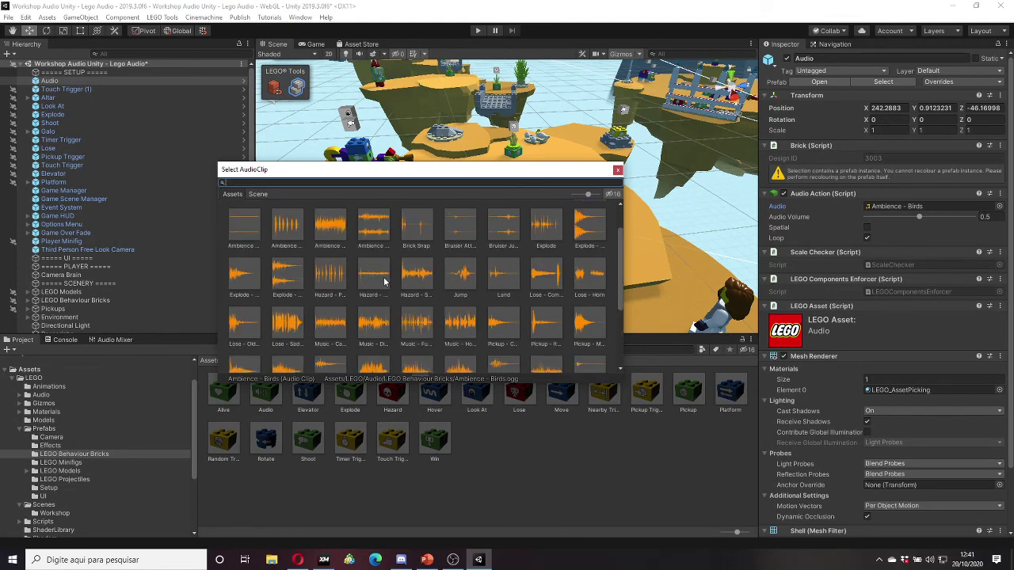
{"action": "left_click", "coordinate": [371, 234]}
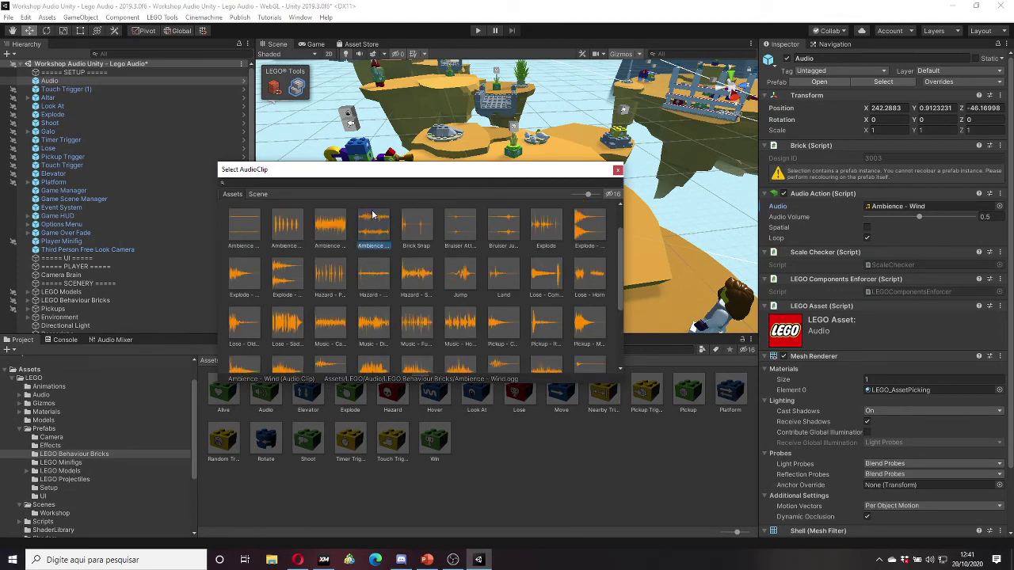
{"action": "scroll", "coordinate": [377, 237], "scroll_direction": "up", "scroll_amount": 1}
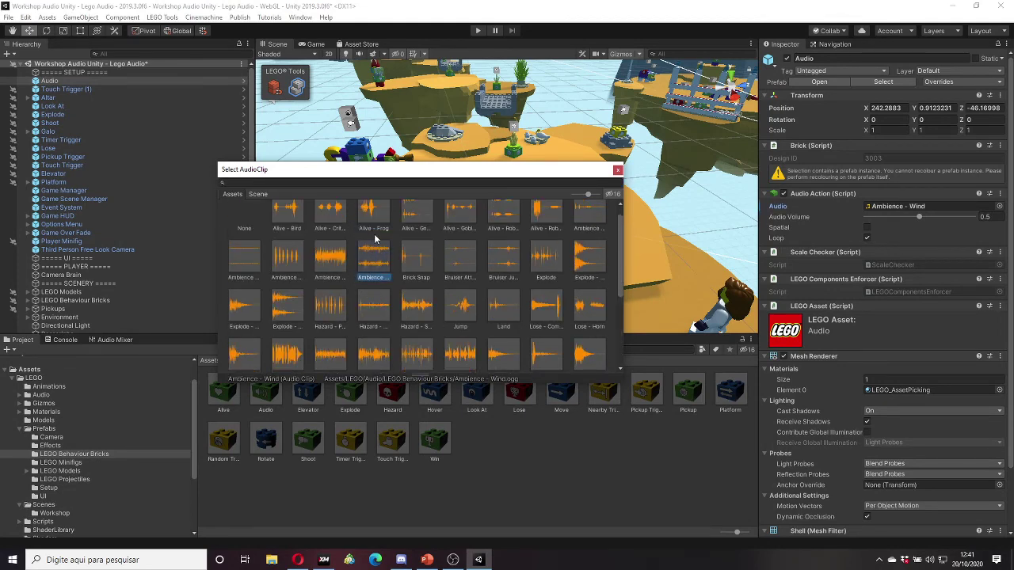
{"action": "left_click", "coordinate": [338, 259]}
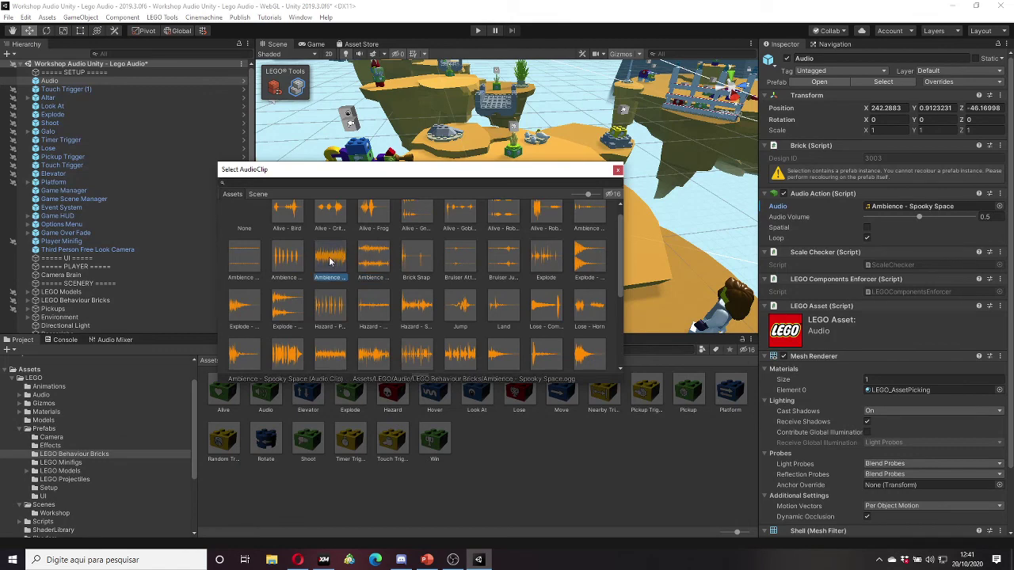
{"action": "left_click", "coordinate": [294, 262]}
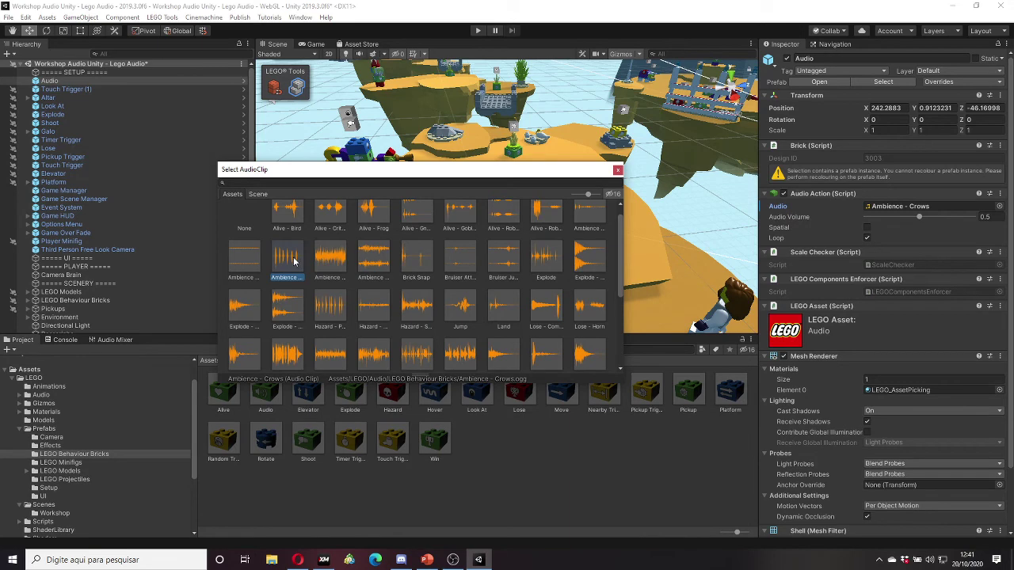
{"action": "double_click", "coordinate": [299, 271]}
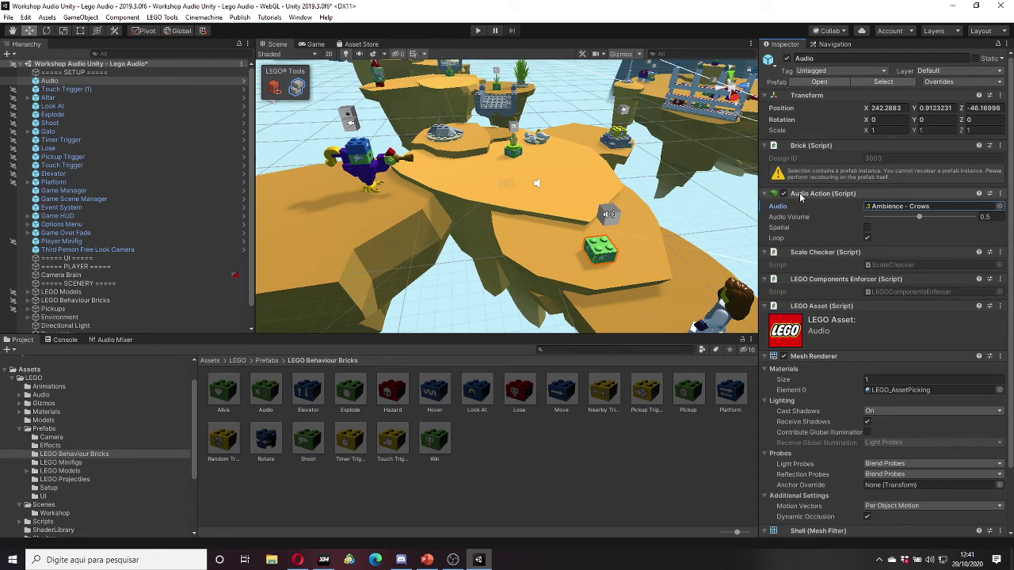
{"action": "left_click", "coordinate": [478, 30]}
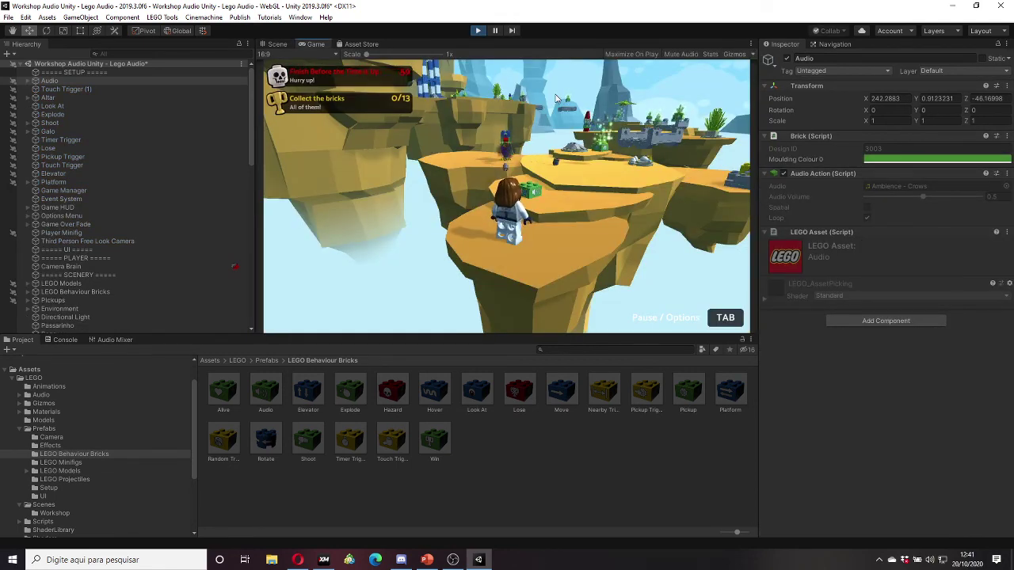
{"action": "key", "text": "w"}
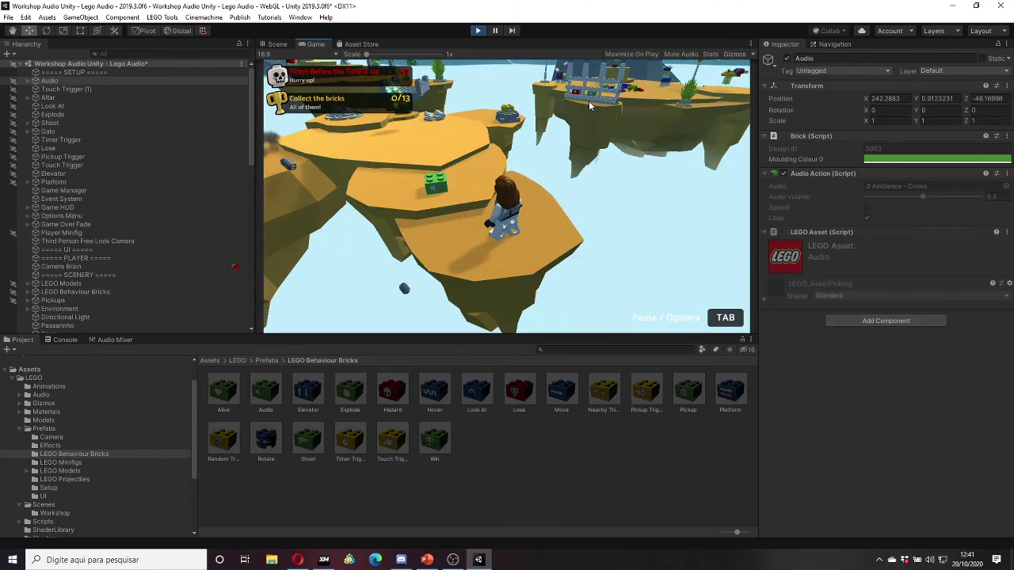
{"action": "key", "text": "w"}
{"action": "key", "text": "w"}
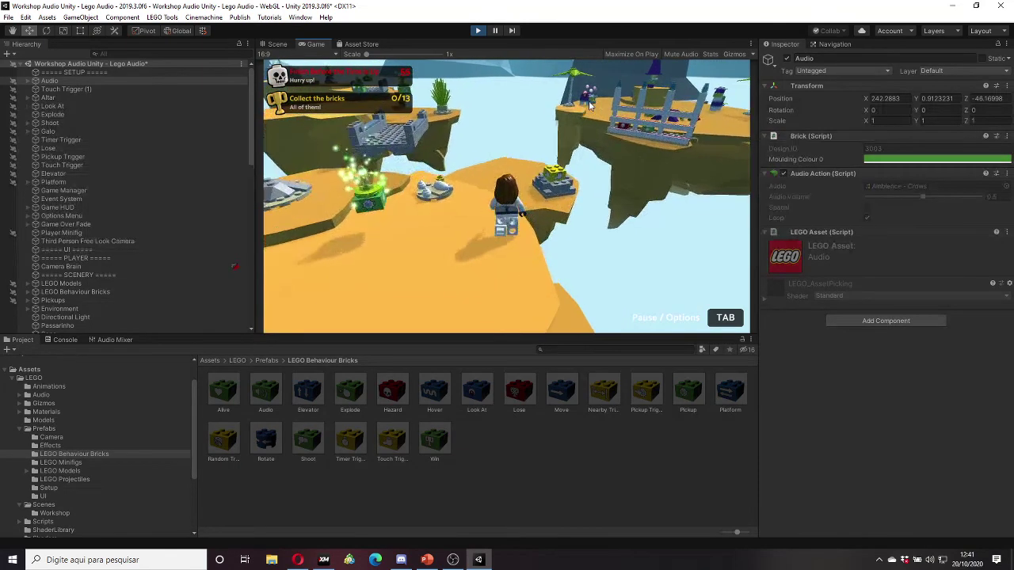
{"action": "key", "text": "w"}
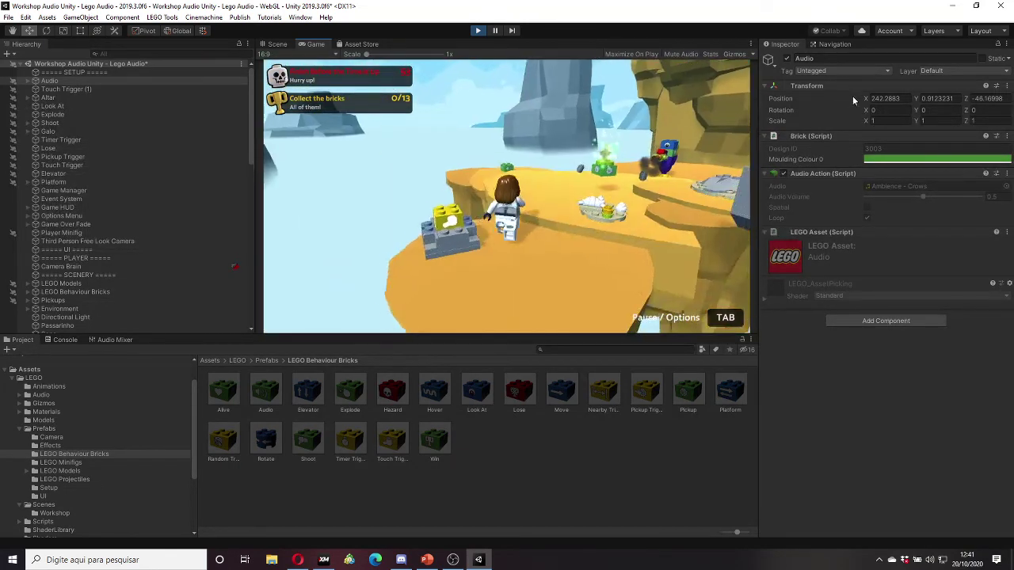
{"action": "key", "text": "w"}
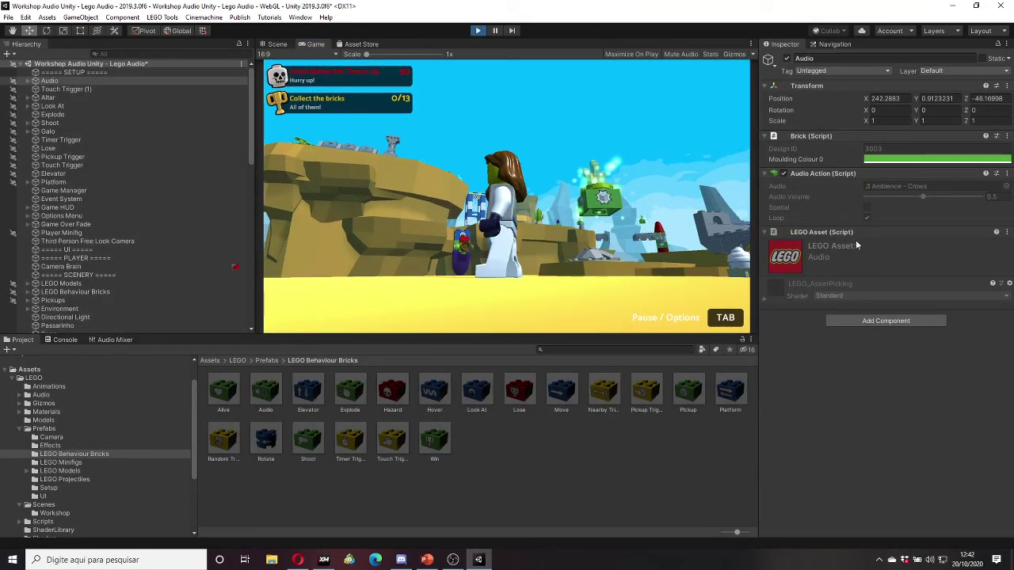
{"action": "key", "text": "ctrl+p"}
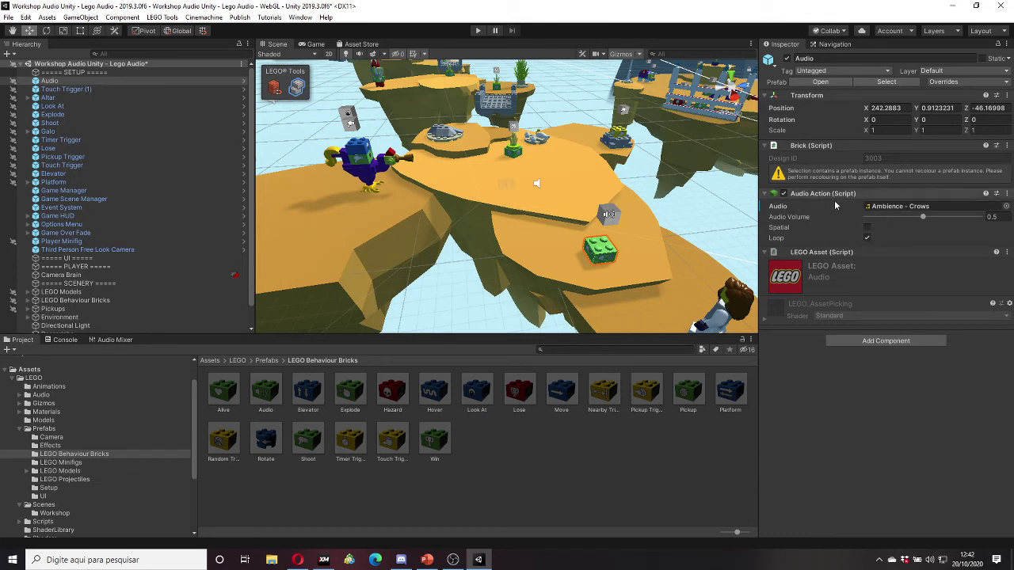
Step: Turn on Spatial for the crows ambience, then view the Audio Mixer and select Player Minifig
{"action": "mouse_move", "coordinate": [813, 233]}
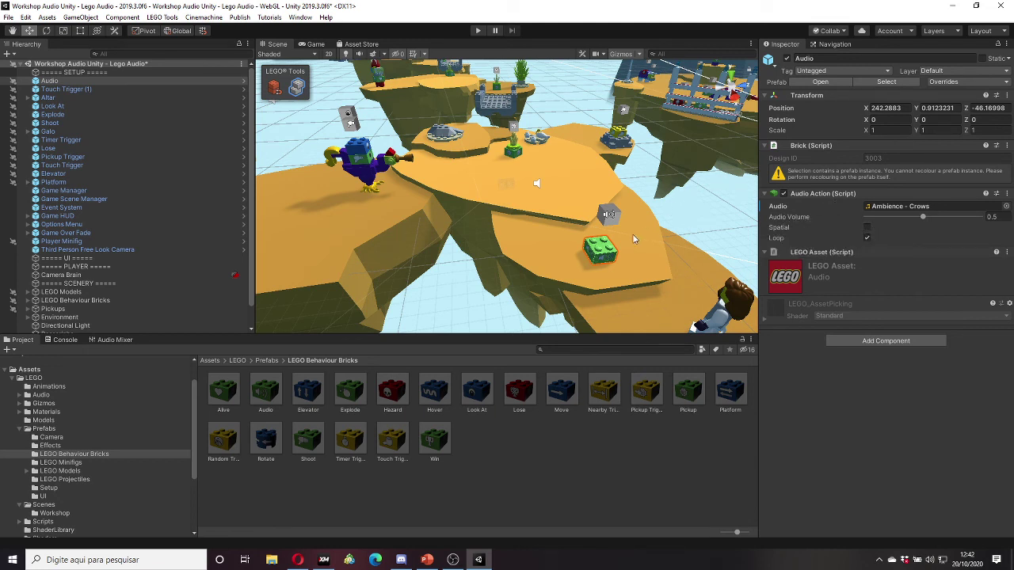
{"action": "left_click", "coordinate": [866, 228]}
{"action": "left_click", "coordinate": [115, 340]}
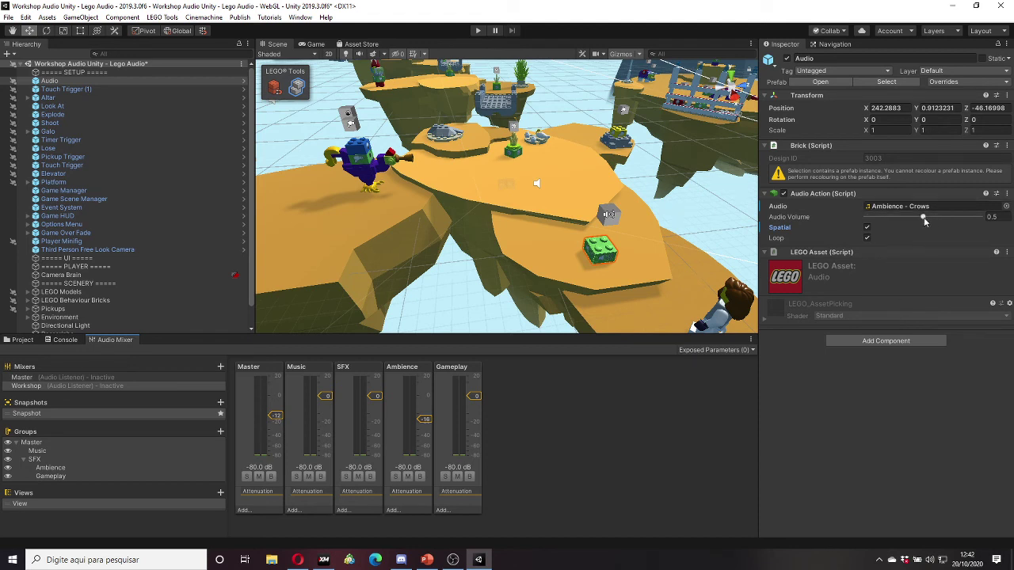
{"action": "left_click", "coordinate": [112, 241]}
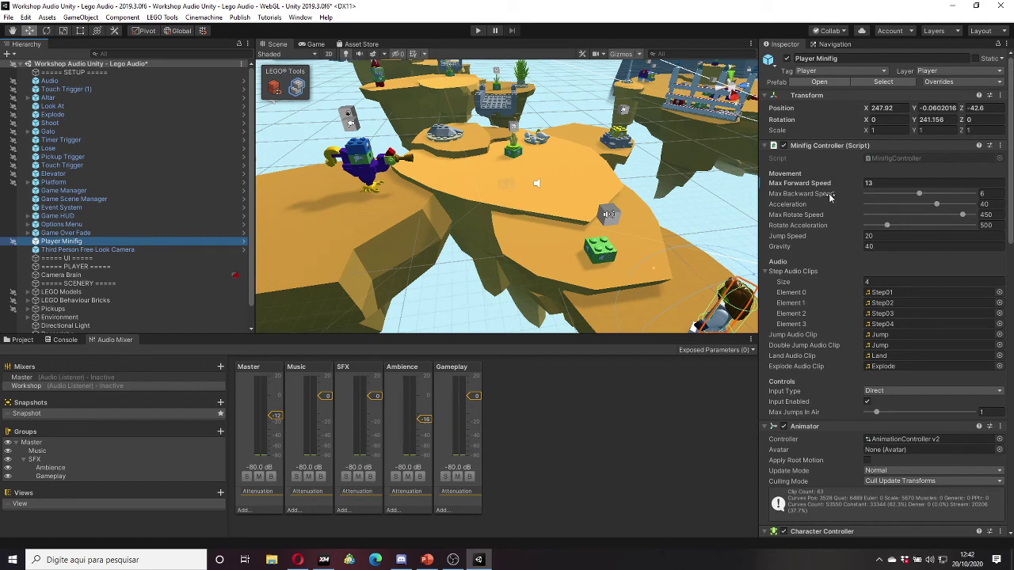
{"action": "scroll", "coordinate": [830, 204], "scroll_direction": "down", "scroll_amount": 4}
{"action": "scroll", "coordinate": [814, 185], "scroll_direction": "up", "scroll_amount": 2}
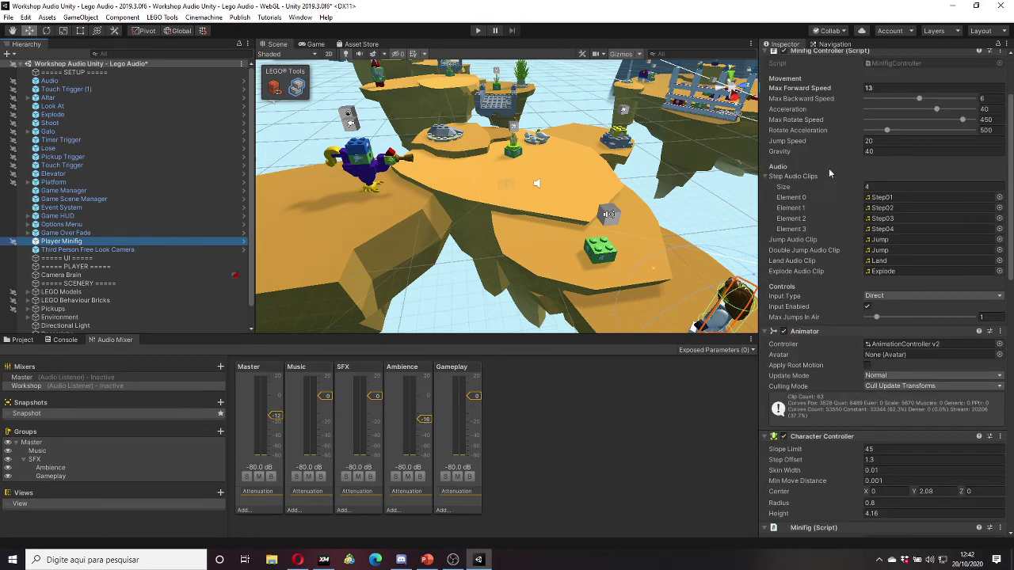
{"action": "scroll", "coordinate": [829, 167], "scroll_direction": "up", "scroll_amount": 2}
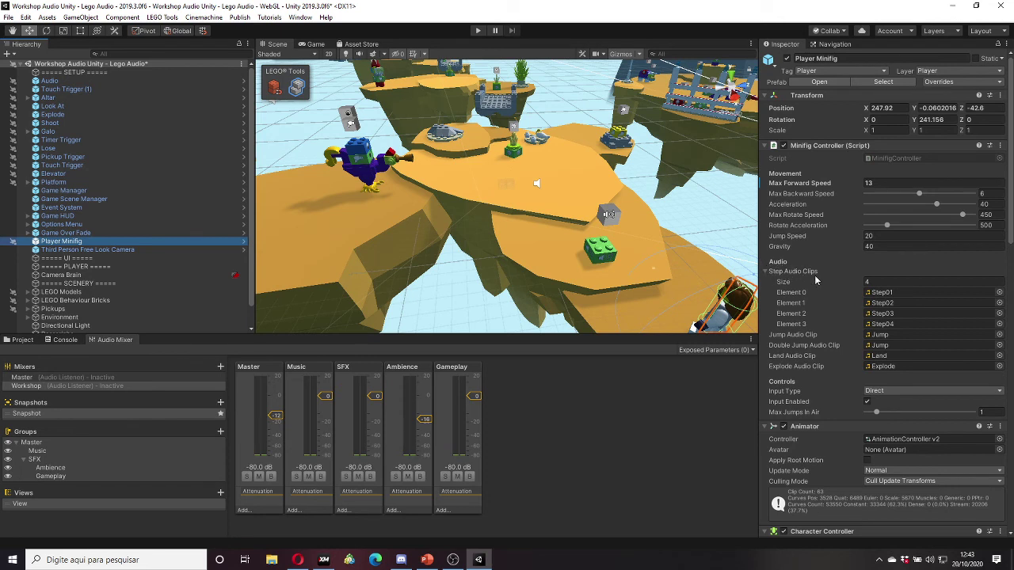
{"action": "left_click", "coordinate": [788, 339]}
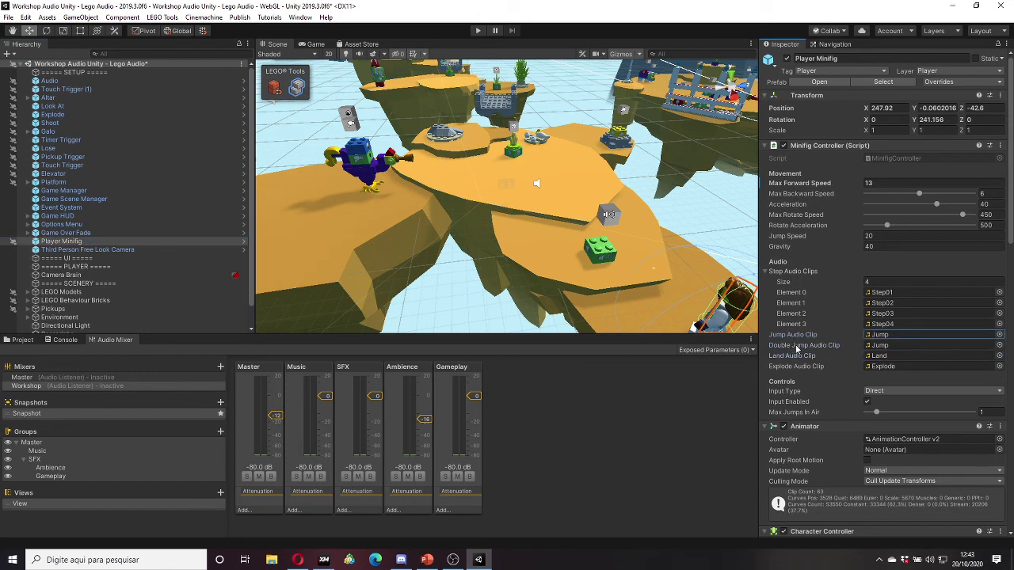
{"action": "left_click", "coordinate": [798, 348]}
{"action": "left_click", "coordinate": [796, 356]}
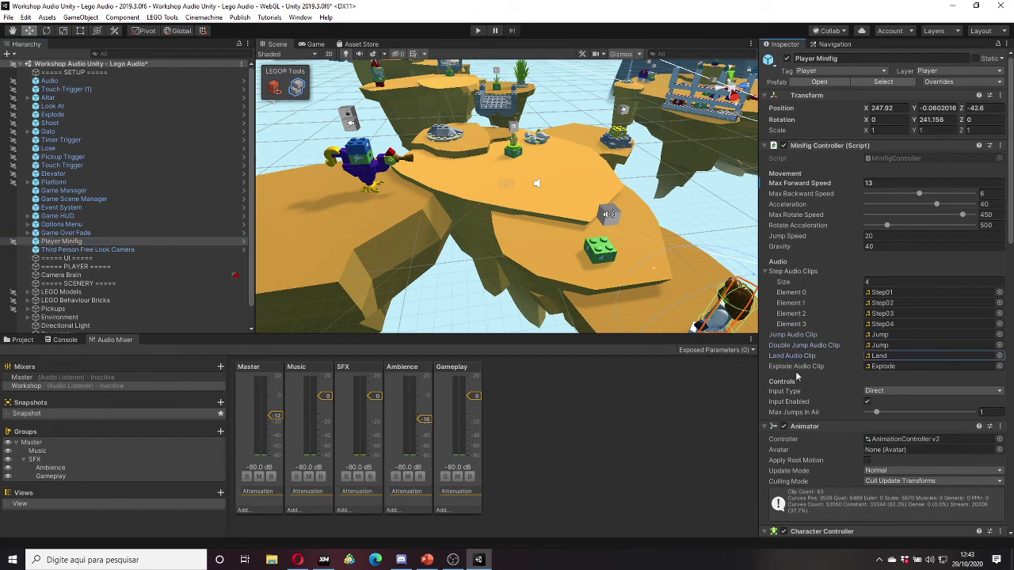
{"action": "left_click", "coordinate": [797, 293]}
{"action": "left_click", "coordinate": [787, 283]}
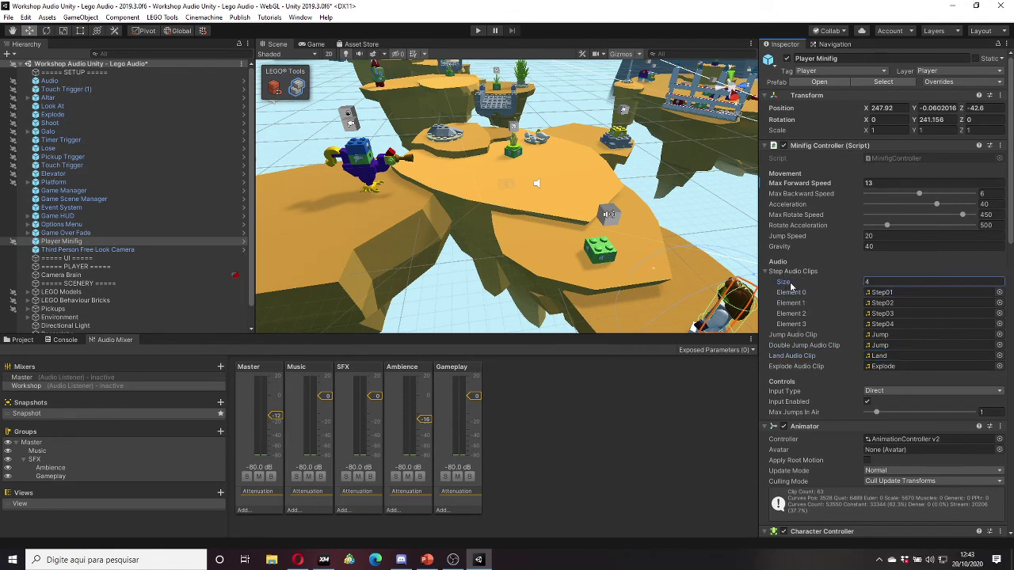
Step: Reduce the Minifig's footstep clip count to two, then restore it to four
{"action": "left_click", "coordinate": [871, 283]}
{"action": "key", "text": "Return"}
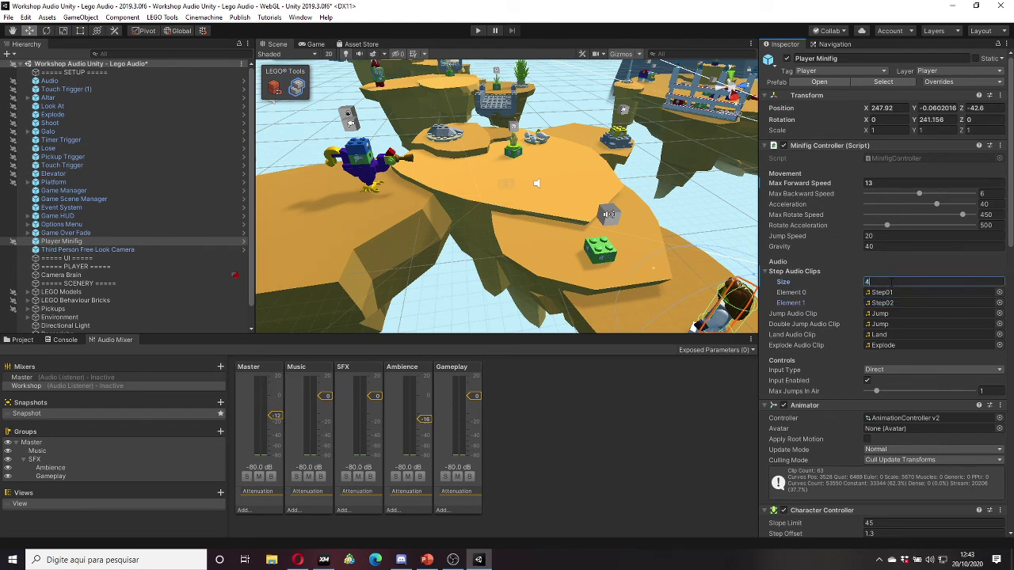
{"action": "key", "text": "Return"}
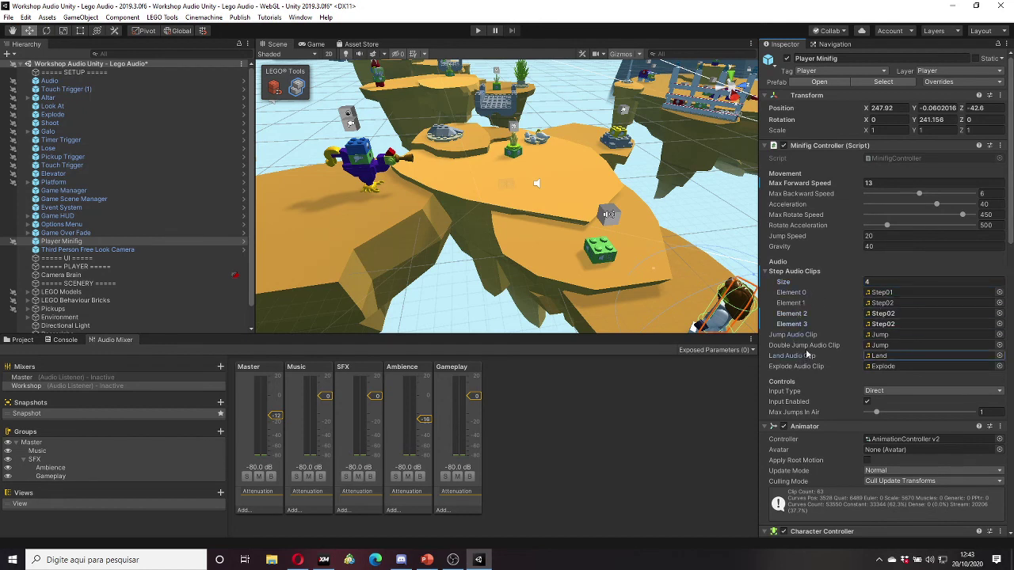
Step: Set the third footstep clip to Step03
{"action": "left_click", "coordinate": [806, 302]}
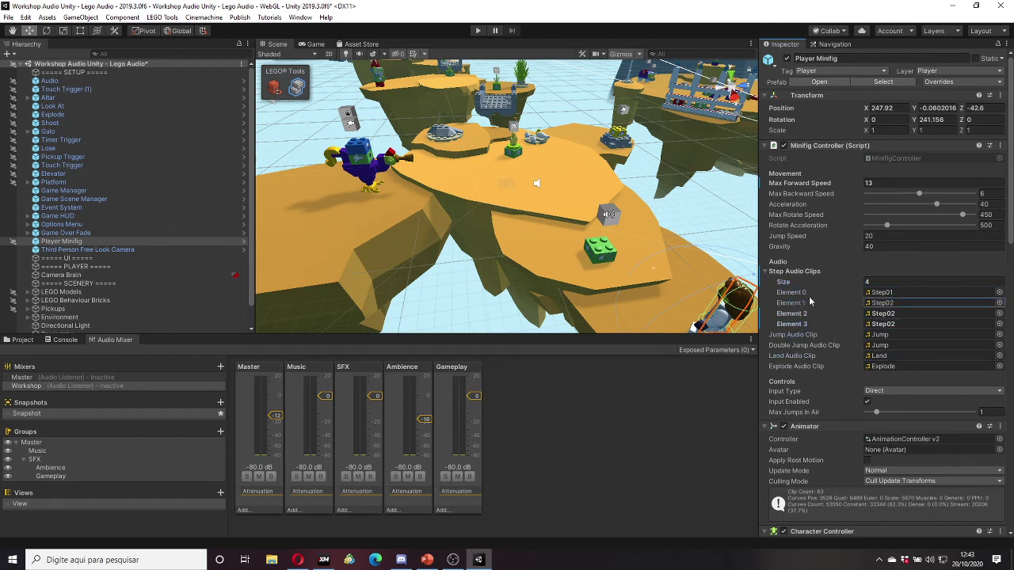
{"action": "double_click", "coordinate": [891, 304]}
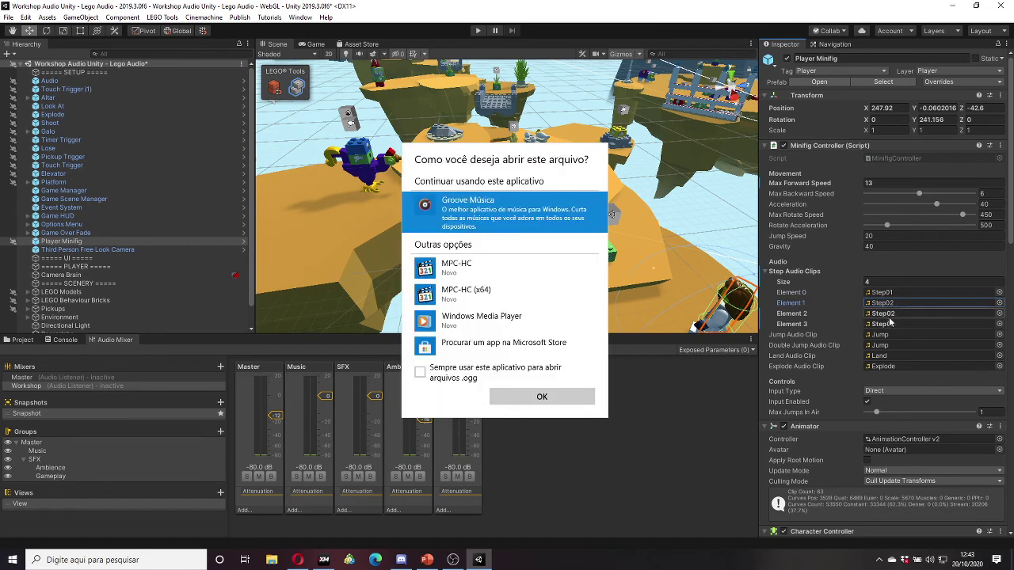
{"action": "left_click", "coordinate": [891, 321]}
{"action": "left_click", "coordinate": [893, 315]}
{"action": "left_click", "coordinate": [998, 315]}
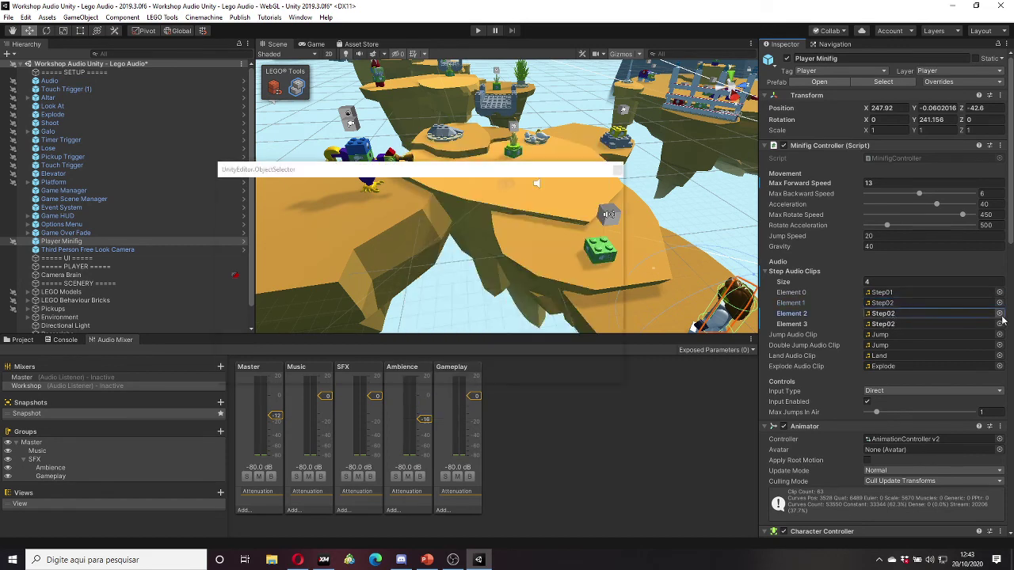
{"action": "double_click", "coordinate": [464, 307]}
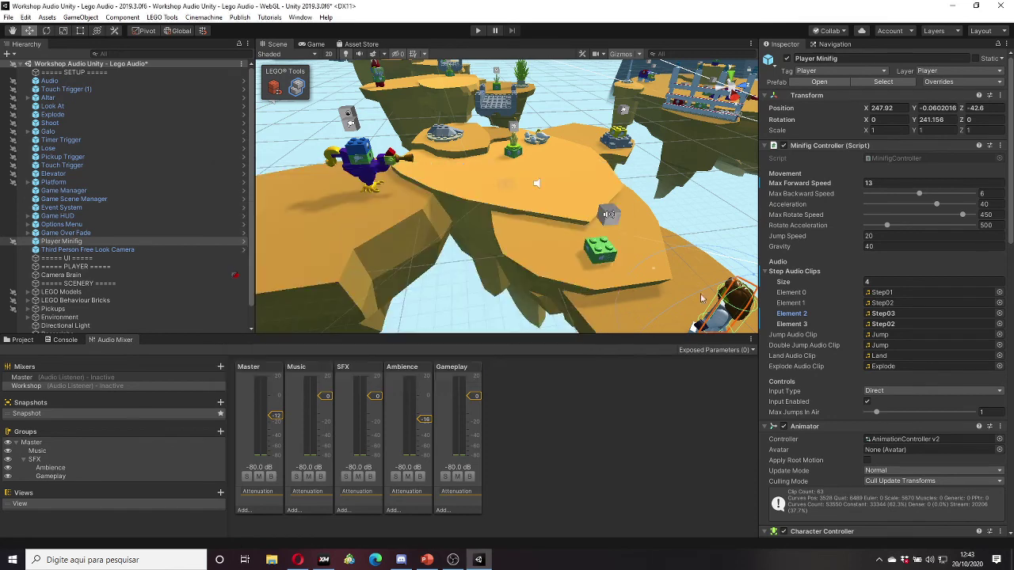
Step: Set the fourth footstep clip to Step02, giving Step01, Step02, Step03, Step02
{"action": "left_click", "coordinate": [998, 324]}
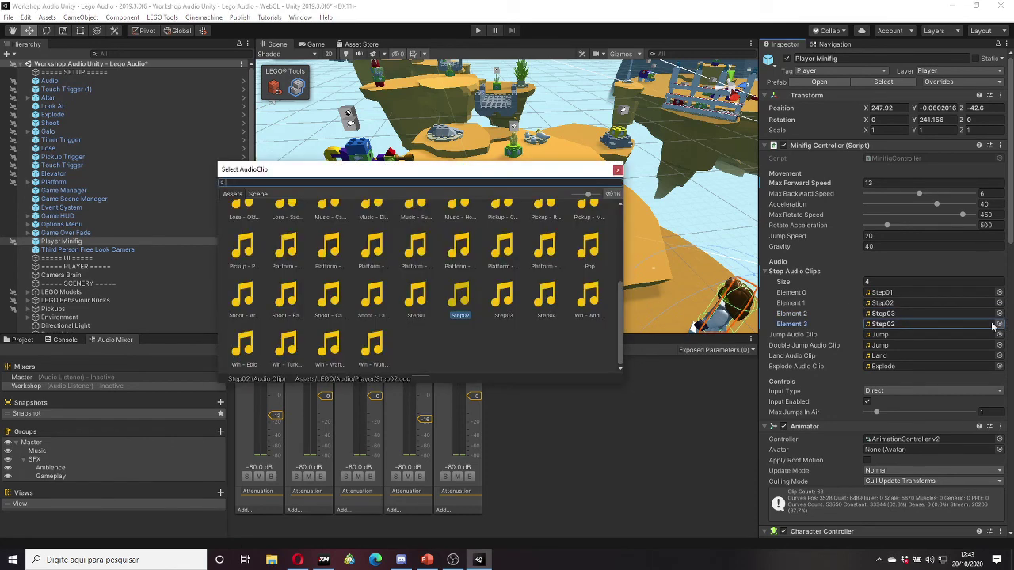
{"action": "double_click", "coordinate": [505, 305]}
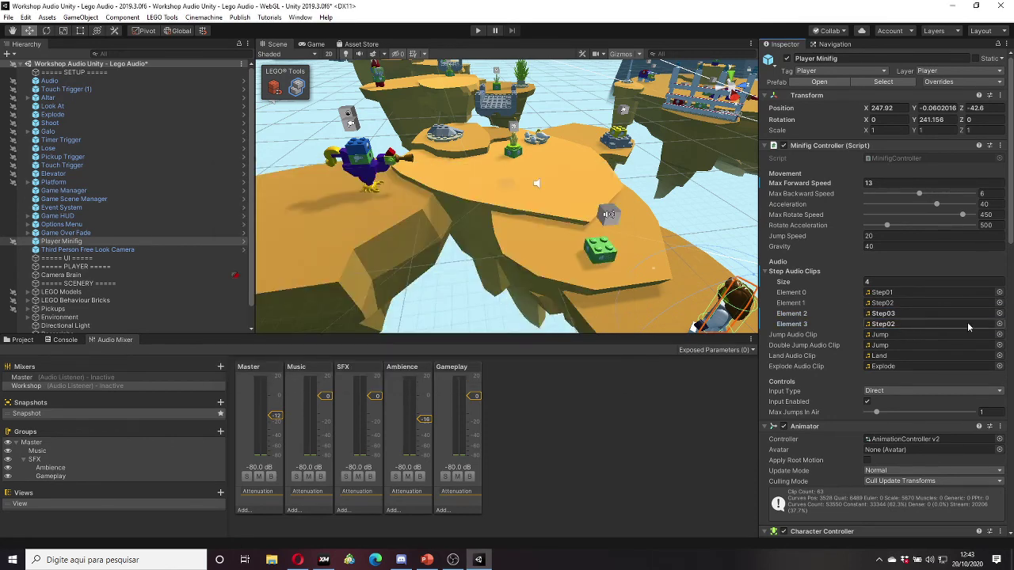
{"action": "left_click", "coordinate": [999, 323]}
{"action": "double_click", "coordinate": [563, 307]}
{"action": "left_click", "coordinate": [563, 308]}
{"action": "scroll", "coordinate": [85, 144], "scroll_direction": "up", "scroll_amount": 5}
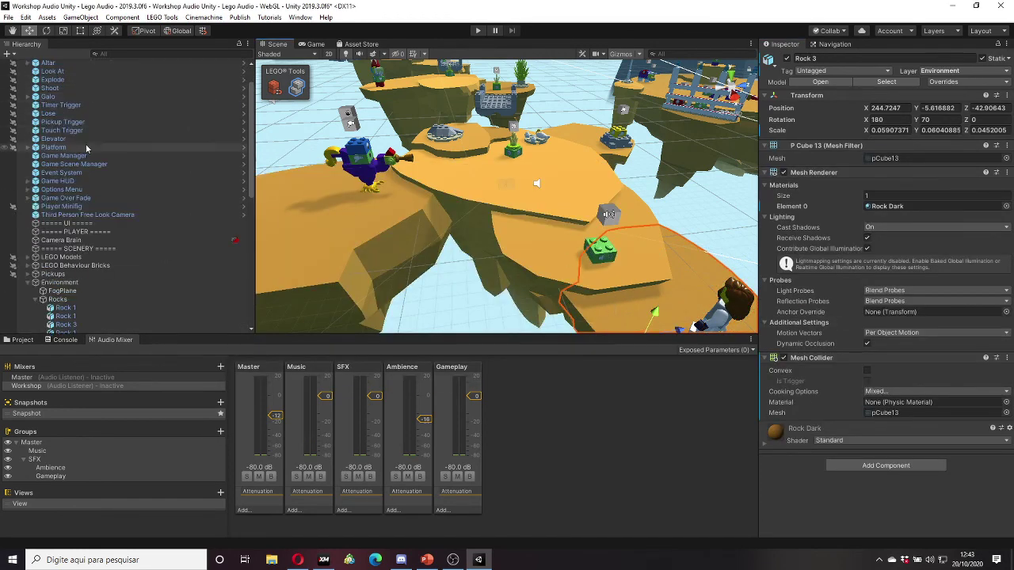
{"action": "left_click", "coordinate": [65, 198]}
{"action": "left_click", "coordinate": [62, 206]}
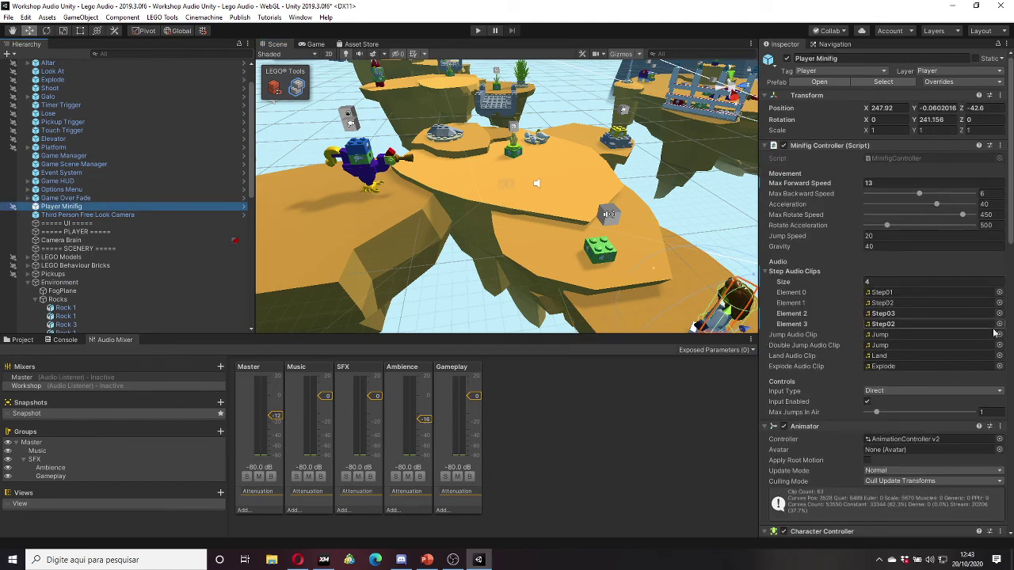
{"action": "left_click", "coordinate": [1000, 324]}
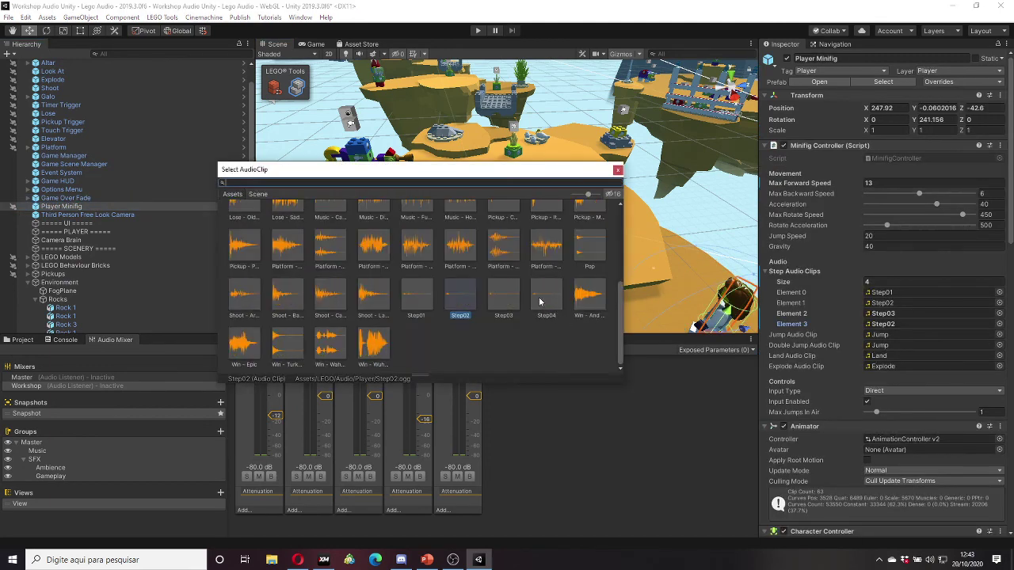
{"action": "double_click", "coordinate": [546, 299]}
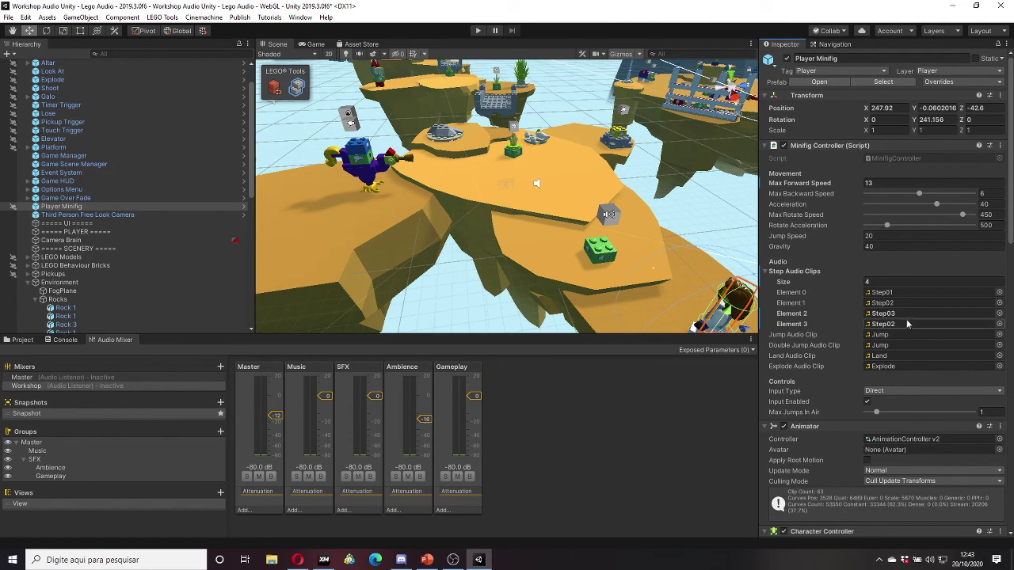
{"action": "scroll", "coordinate": [912, 306], "scroll_direction": "down", "scroll_amount": 3}
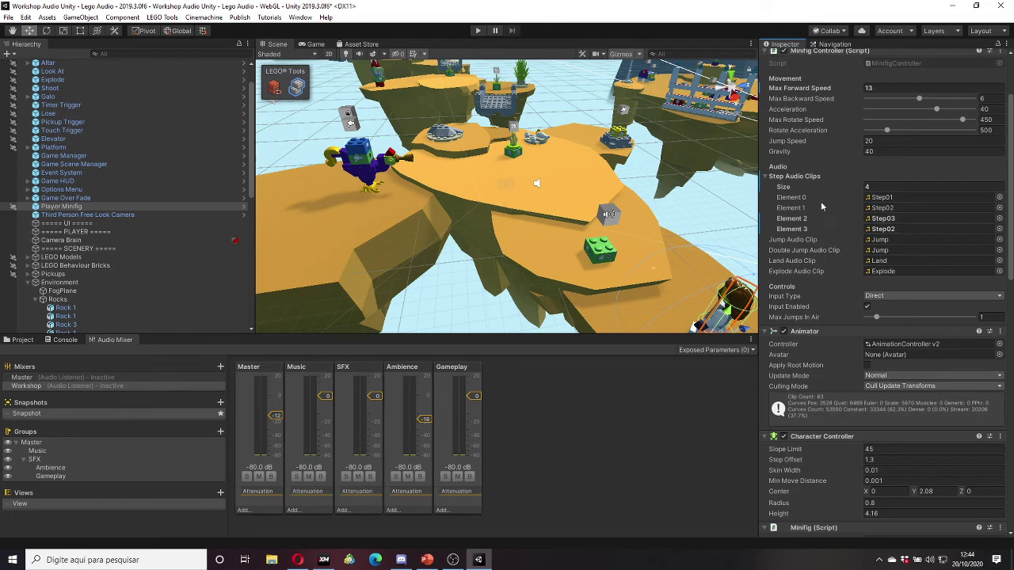
{"action": "scroll", "coordinate": [821, 198], "scroll_direction": "up", "scroll_amount": 3}
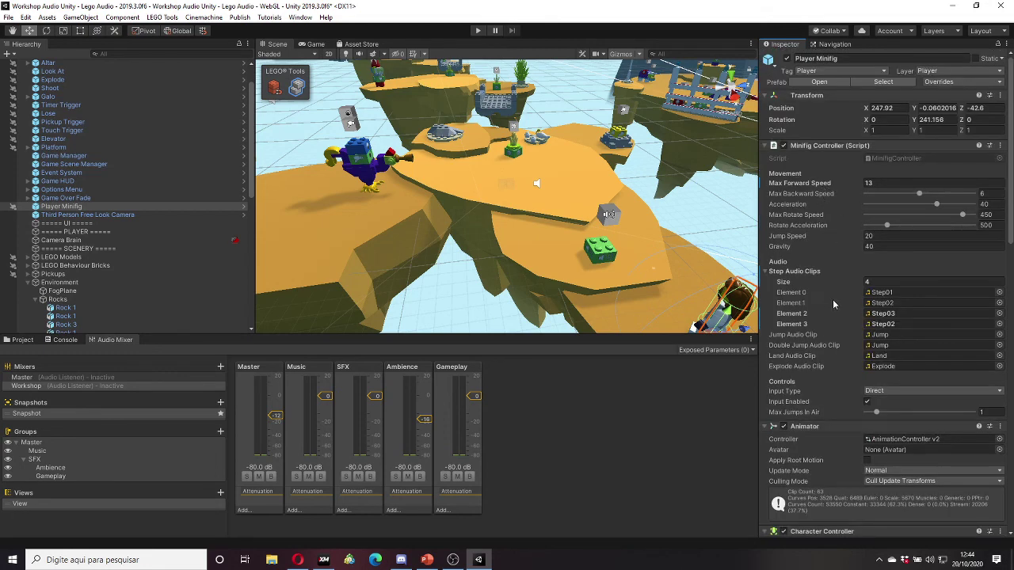
{"action": "scroll", "coordinate": [84, 209], "scroll_direction": "up", "scroll_amount": 3}
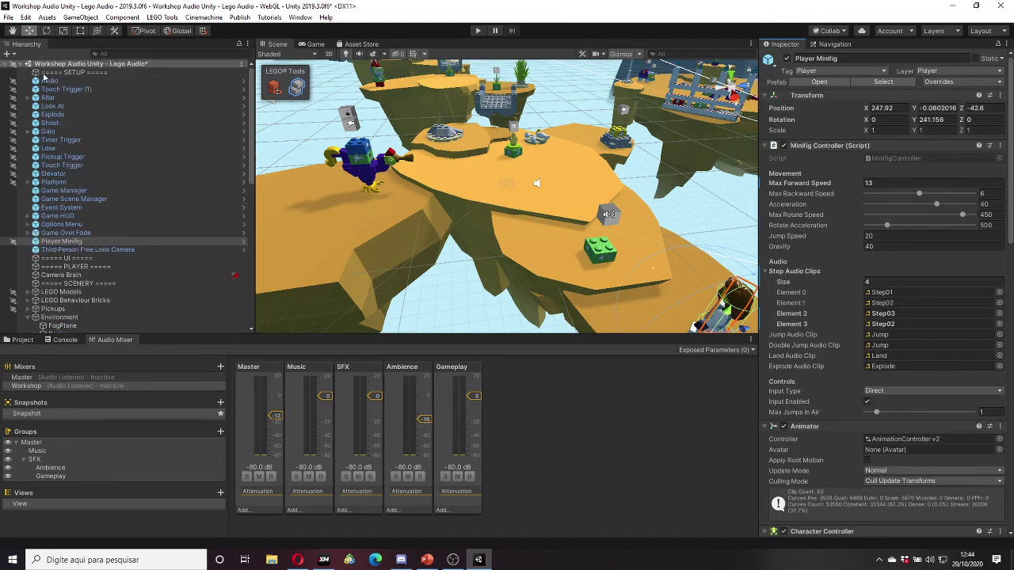
Step: Select the Audio brick, switch Spatial off for the crow ambience, then reselect Player Minifig
{"action": "left_click", "coordinate": [56, 82]}
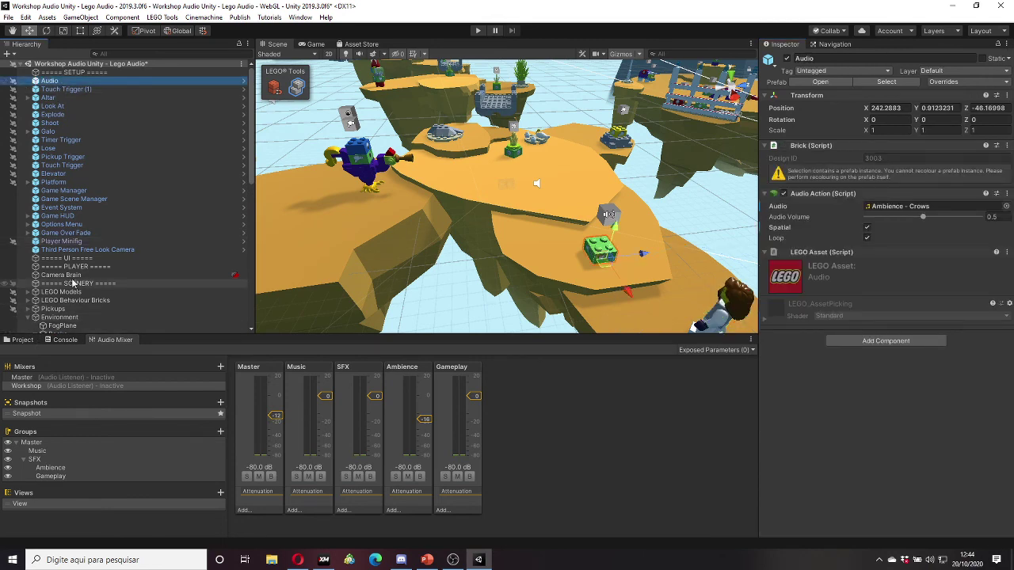
{"action": "scroll", "coordinate": [48, 285], "scroll_direction": "down", "scroll_amount": 2}
{"action": "left_click", "coordinate": [28, 286]}
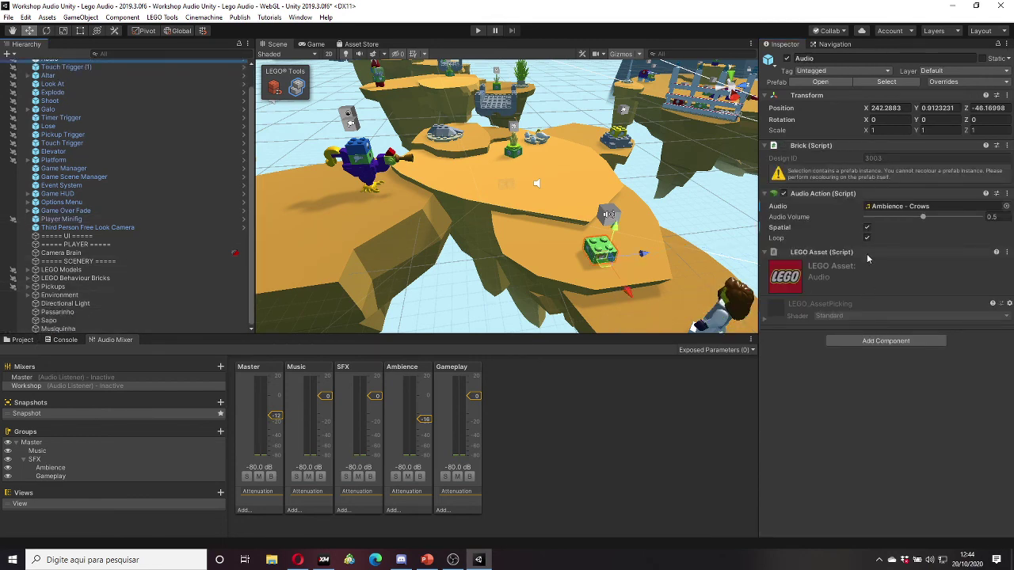
{"action": "left_click", "coordinate": [866, 228]}
{"action": "left_click", "coordinate": [866, 227]}
{"action": "left_click", "coordinate": [868, 228]}
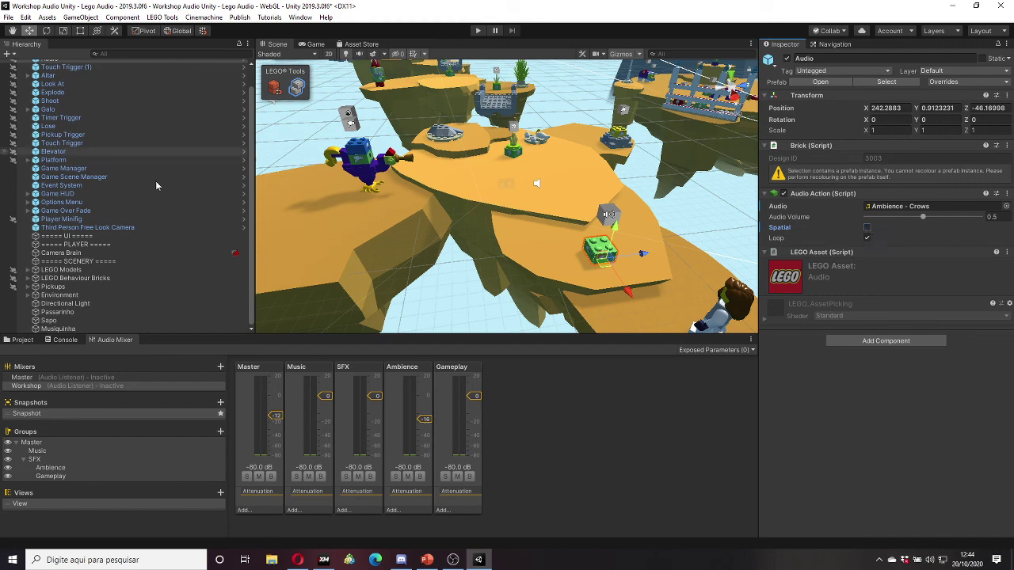
{"action": "left_click", "coordinate": [109, 228]}
{"action": "left_click", "coordinate": [111, 219]}
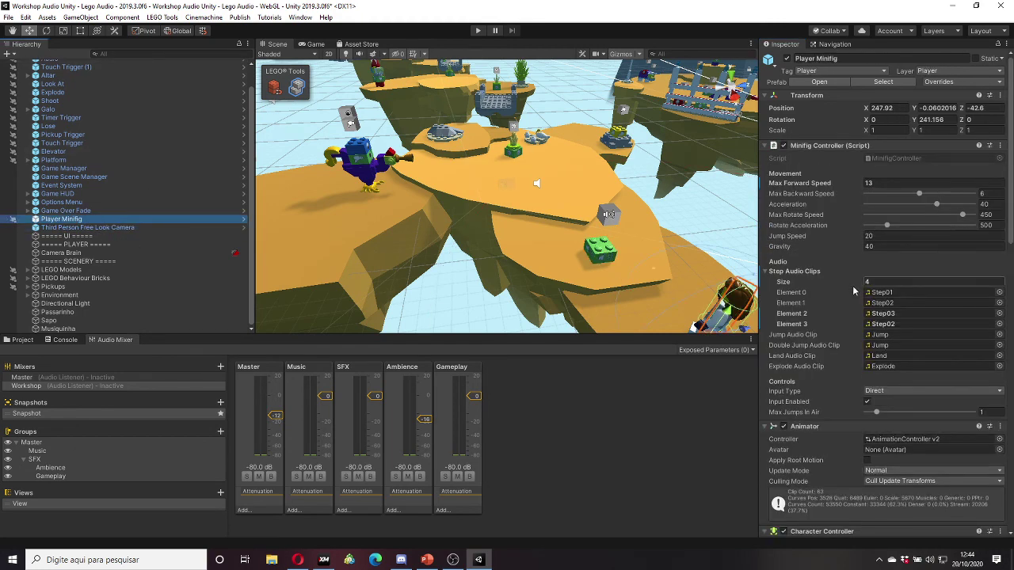
Step: Review the Minifig Controller's footstep clips, including Step02 on Element 1
{"action": "scroll", "coordinate": [852, 290], "scroll_direction": "down", "scroll_amount": 3}
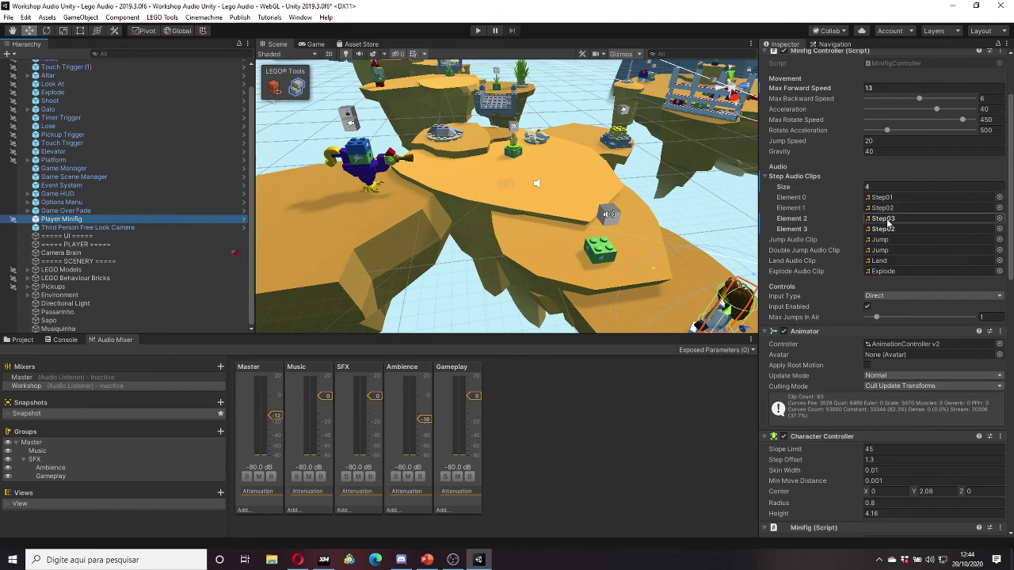
{"action": "left_click", "coordinate": [826, 184]}
{"action": "scroll", "coordinate": [828, 198], "scroll_direction": "down", "scroll_amount": 4}
{"action": "scroll", "coordinate": [845, 160], "scroll_direction": "down", "scroll_amount": 2}
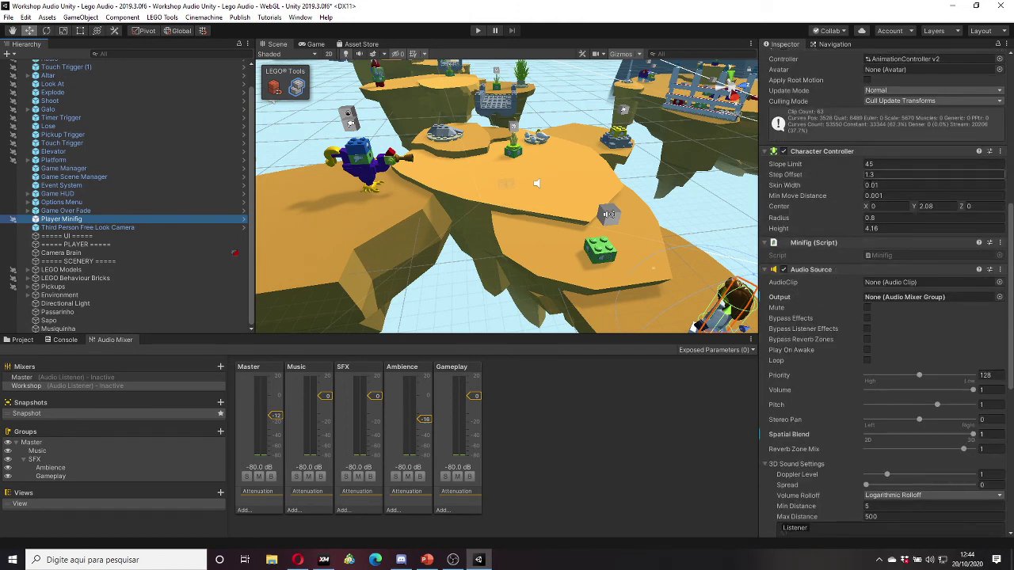
{"action": "scroll", "coordinate": [879, 198], "scroll_direction": "up", "scroll_amount": 5}
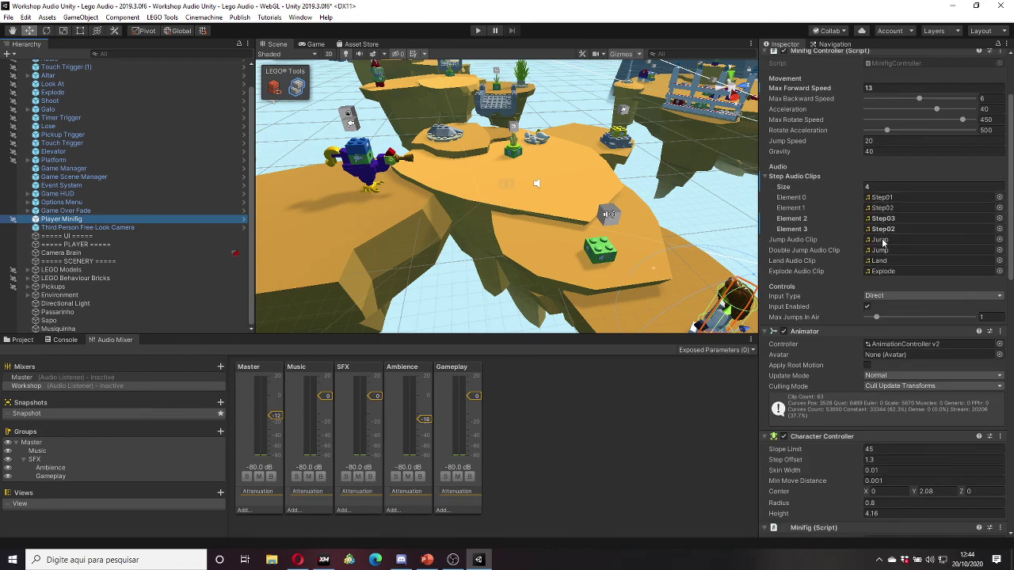
{"action": "scroll", "coordinate": [883, 263], "scroll_direction": "down", "scroll_amount": 5}
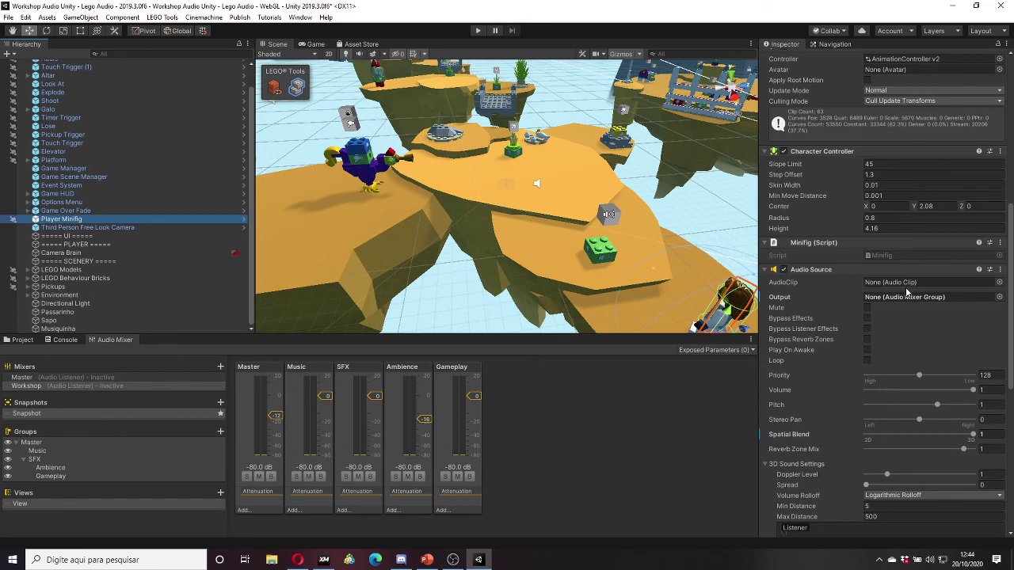
{"action": "scroll", "coordinate": [907, 293], "scroll_direction": "up", "scroll_amount": 6}
{"action": "scroll", "coordinate": [892, 279], "scroll_direction": "down", "scroll_amount": 3}
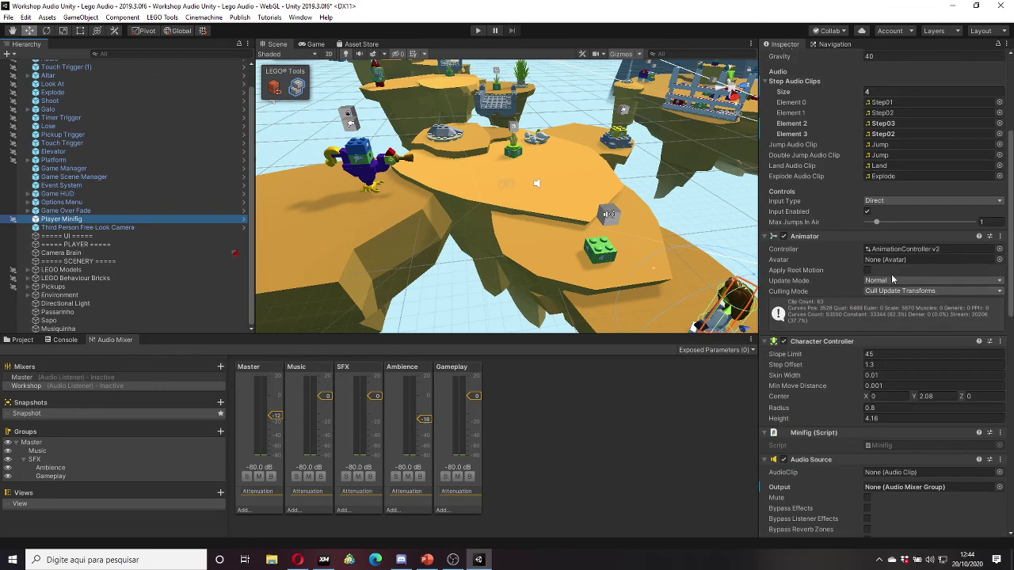
{"action": "scroll", "coordinate": [895, 277], "scroll_direction": "up", "scroll_amount": 3}
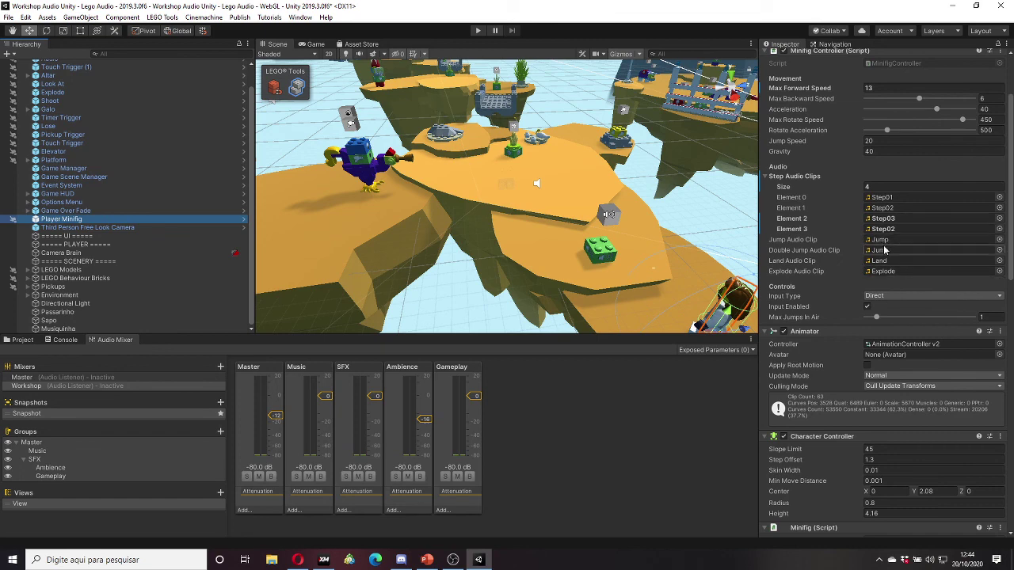
{"action": "scroll", "coordinate": [903, 301], "scroll_direction": "down", "scroll_amount": 6}
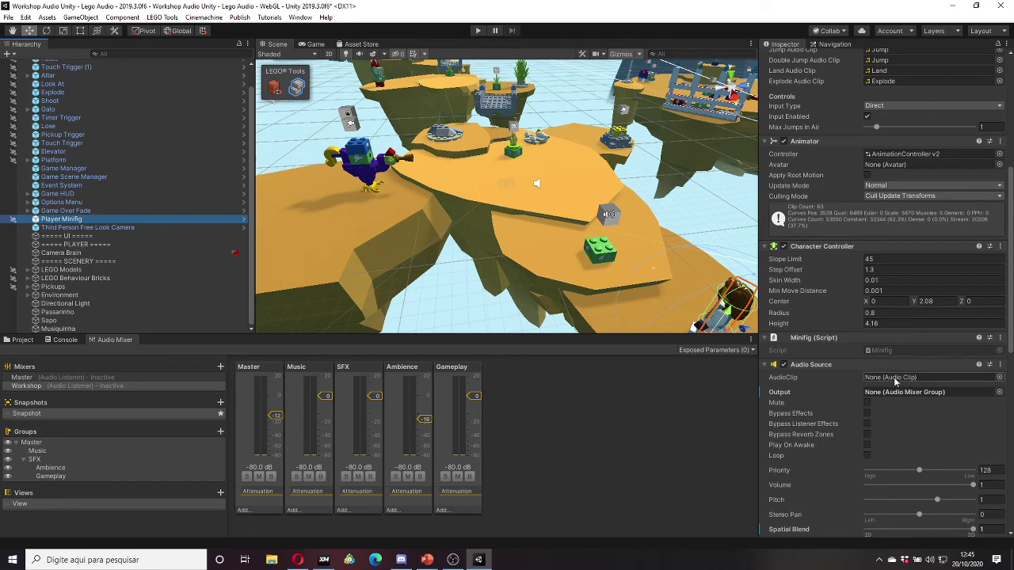
{"action": "scroll", "coordinate": [893, 377], "scroll_direction": "up", "scroll_amount": 6}
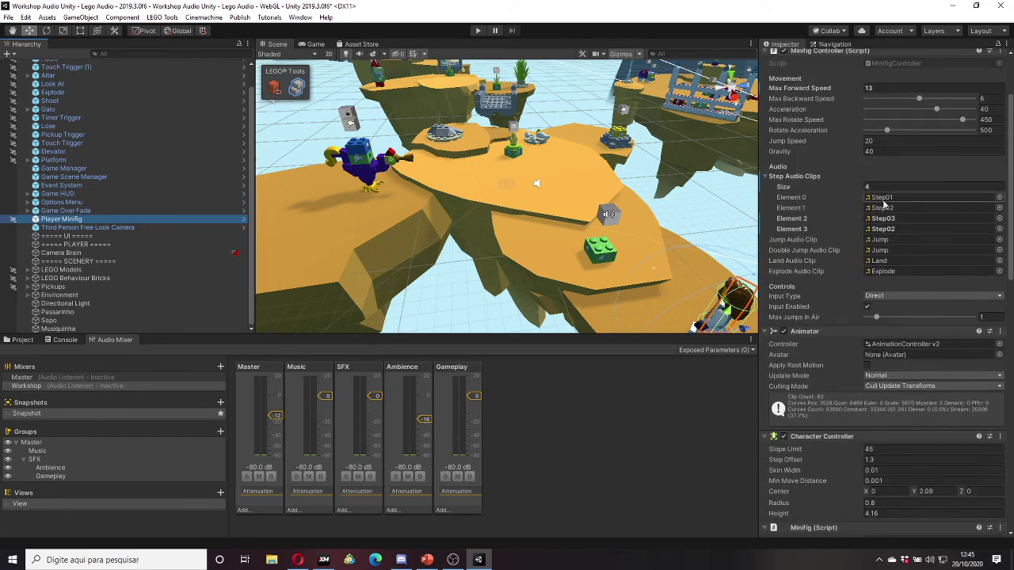
{"action": "left_click", "coordinate": [891, 208]}
Step: Set the Audio Source Output to the Workshop mixer's Gameplay group
{"action": "scroll", "coordinate": [897, 200], "scroll_direction": "down", "scroll_amount": 4}
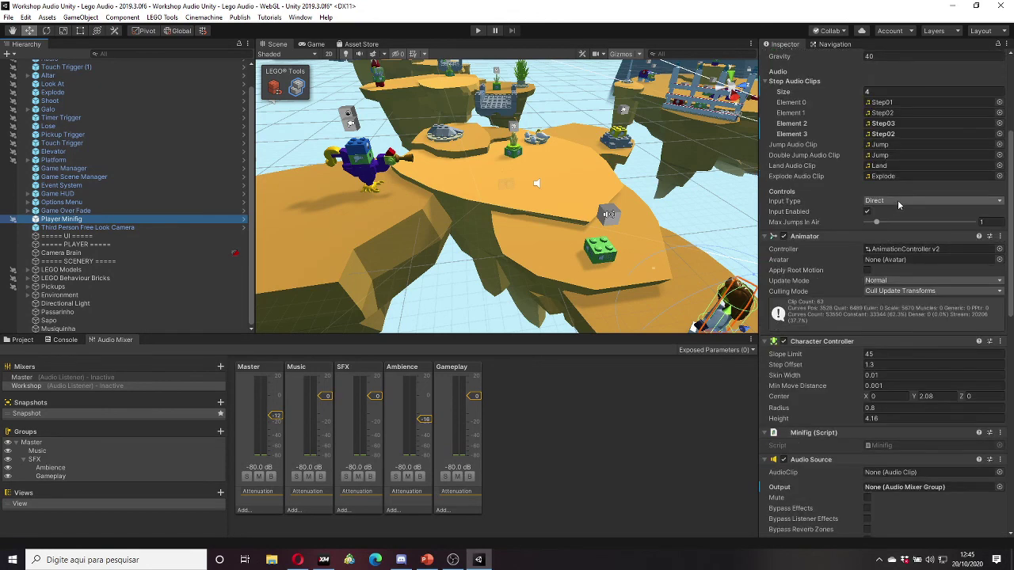
{"action": "scroll", "coordinate": [897, 199], "scroll_direction": "down", "scroll_amount": 2}
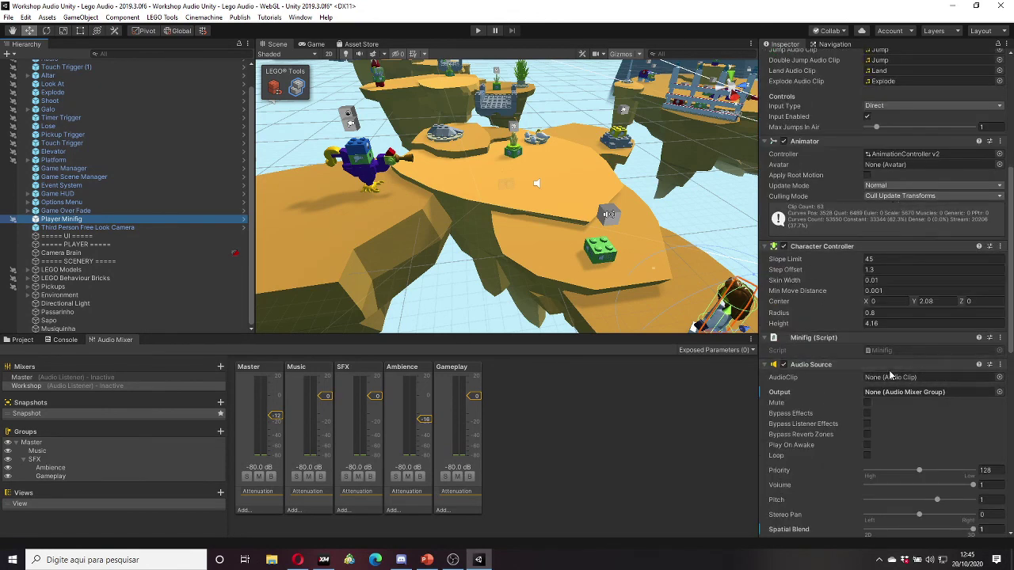
{"action": "scroll", "coordinate": [814, 280], "scroll_direction": "down", "scroll_amount": 3}
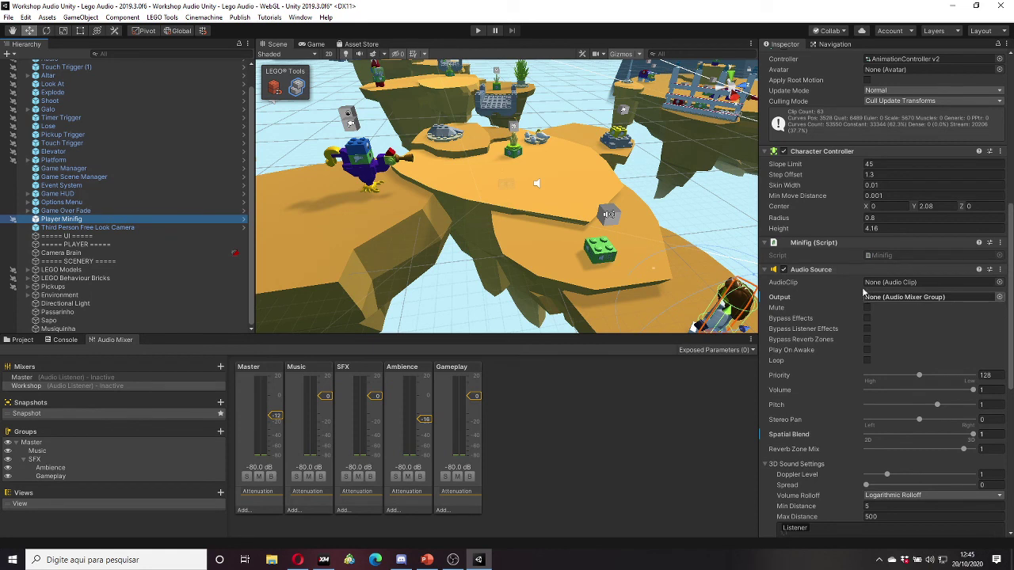
{"action": "left_click", "coordinate": [999, 298]}
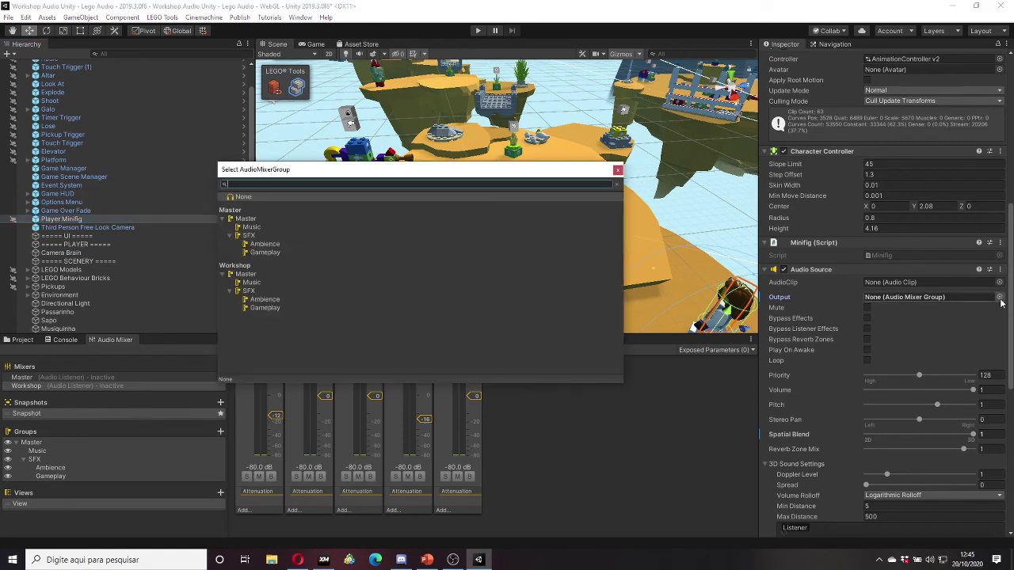
{"action": "double_click", "coordinate": [264, 309]}
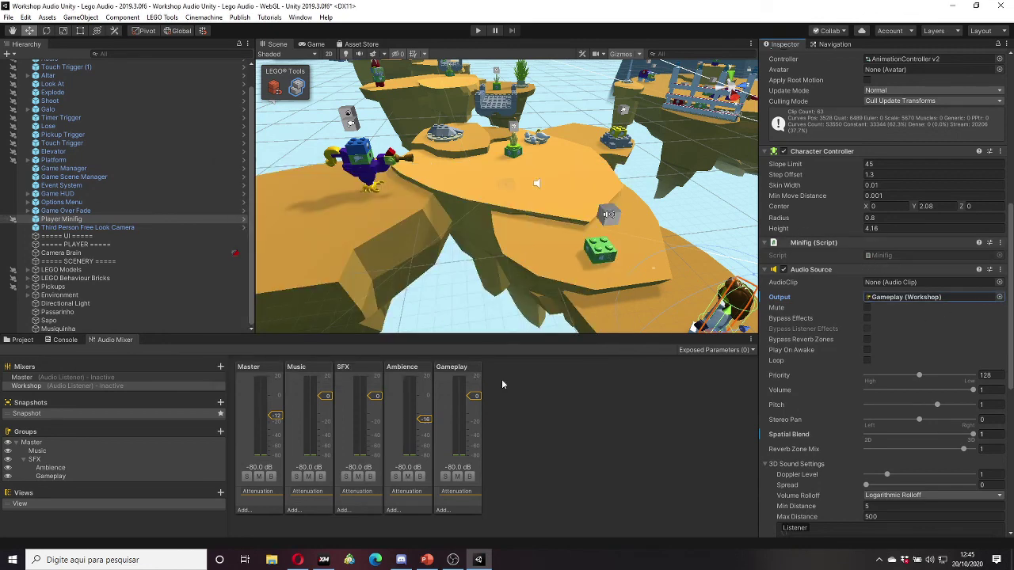
Step: Lower the Audio brick's crow ambience volume to about 0.265
{"action": "scroll", "coordinate": [196, 182], "scroll_direction": "up", "scroll_amount": 2}
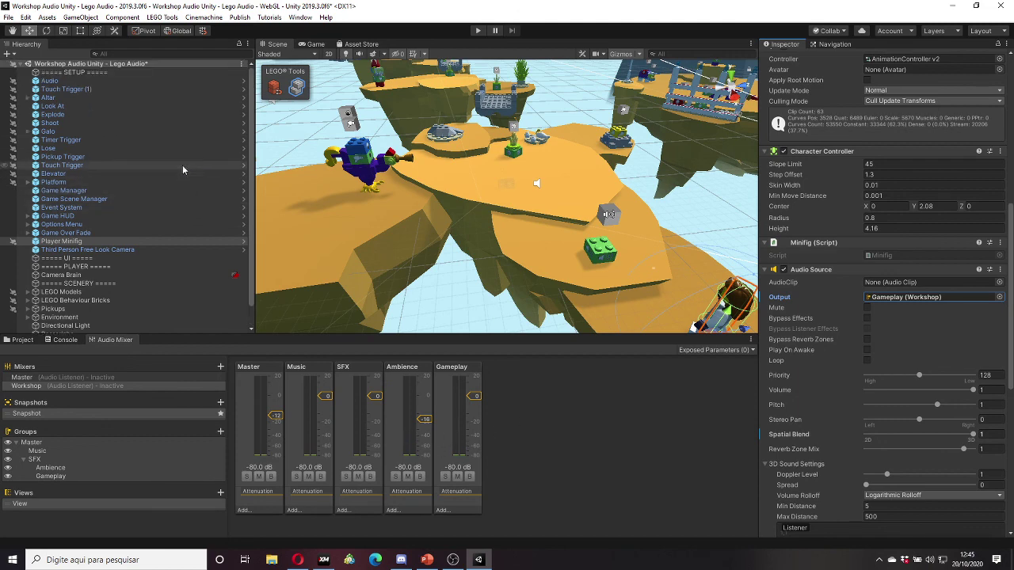
{"action": "left_click", "coordinate": [94, 79]}
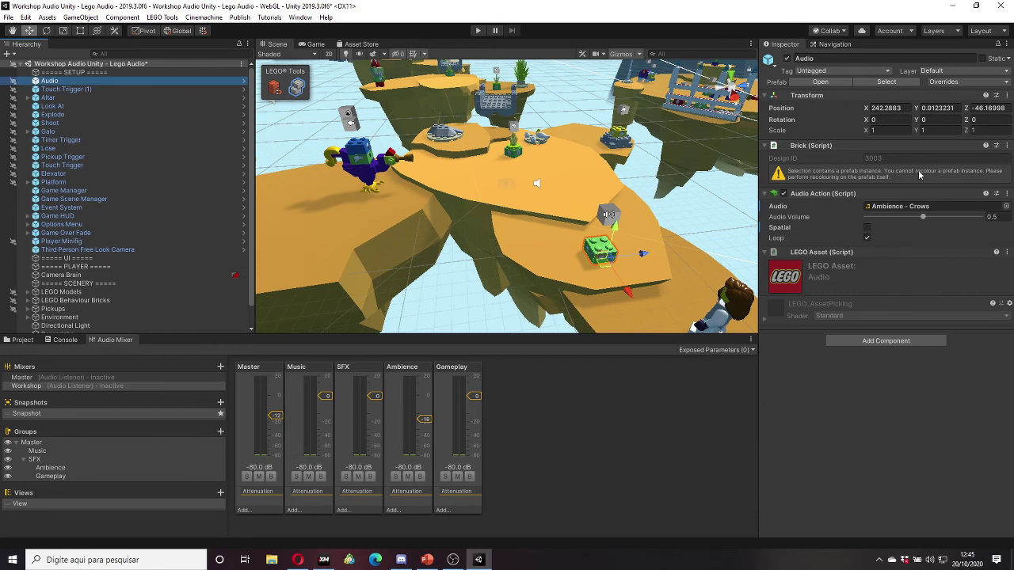
{"action": "left_click_drag", "start_coordinate": [912, 220], "coordinate": [896, 220]}
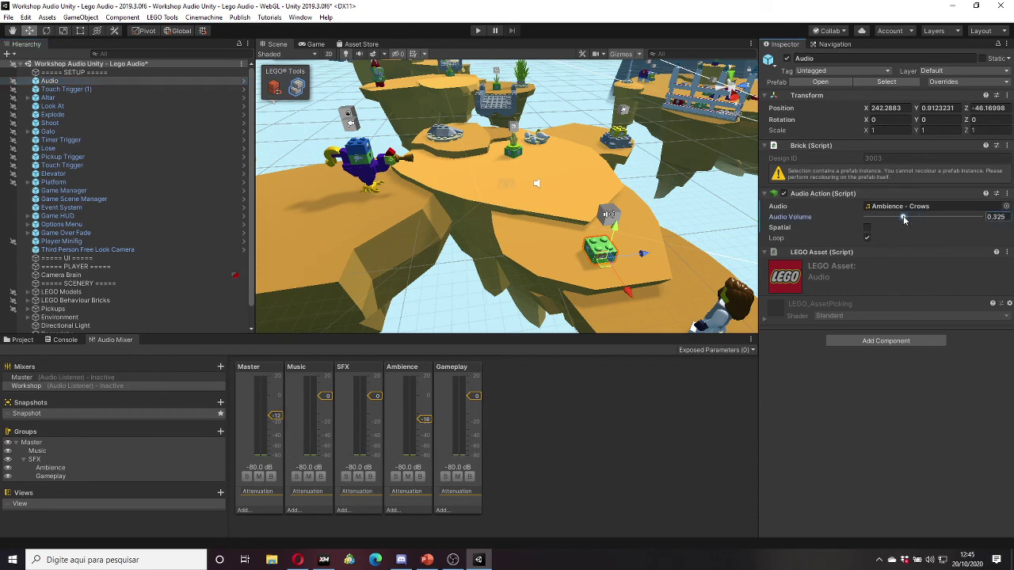
Step: Check the Gameplay, Ambience and Master group attenuation levels, ending on the Gameplay group
{"action": "left_click", "coordinate": [451, 455]}
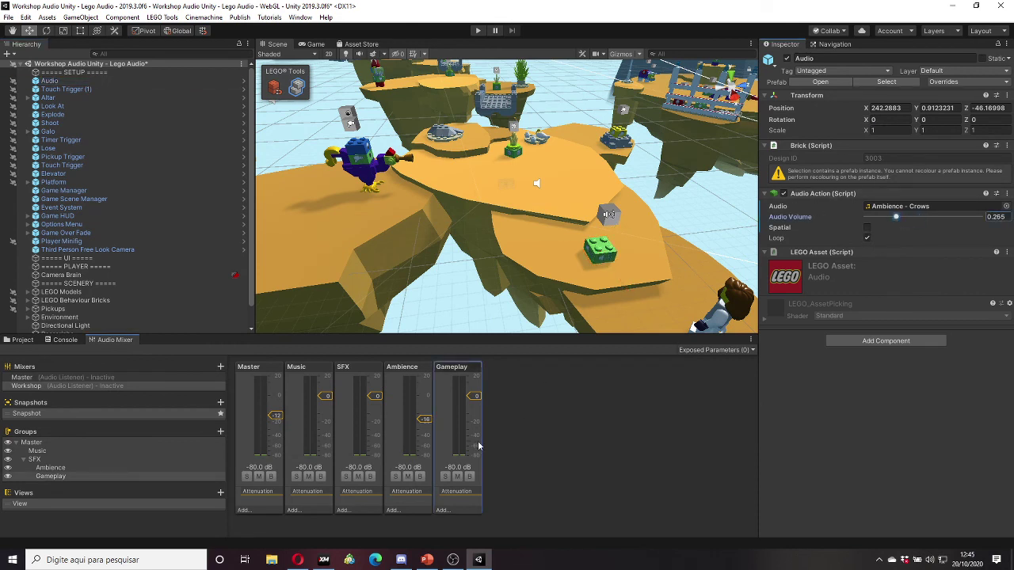
{"action": "left_click", "coordinate": [386, 452]}
{"action": "left_click", "coordinate": [265, 441]}
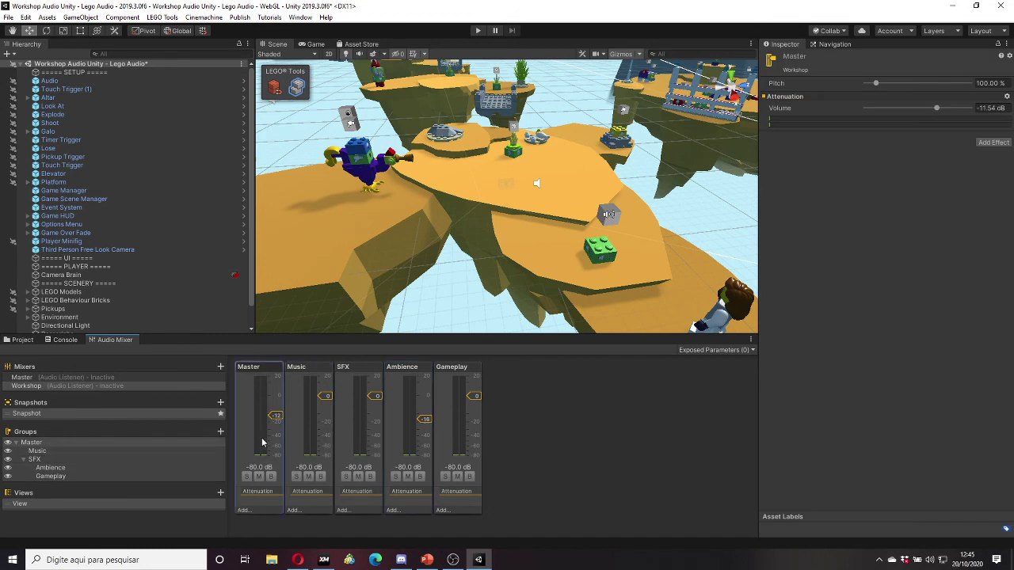
{"action": "left_click", "coordinate": [404, 452]}
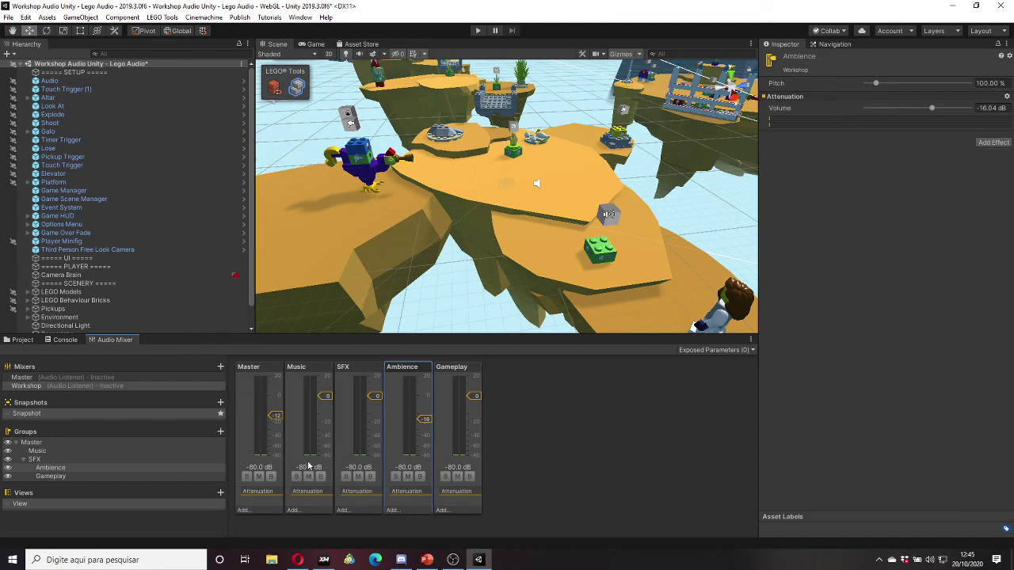
{"action": "left_click", "coordinate": [108, 243]}
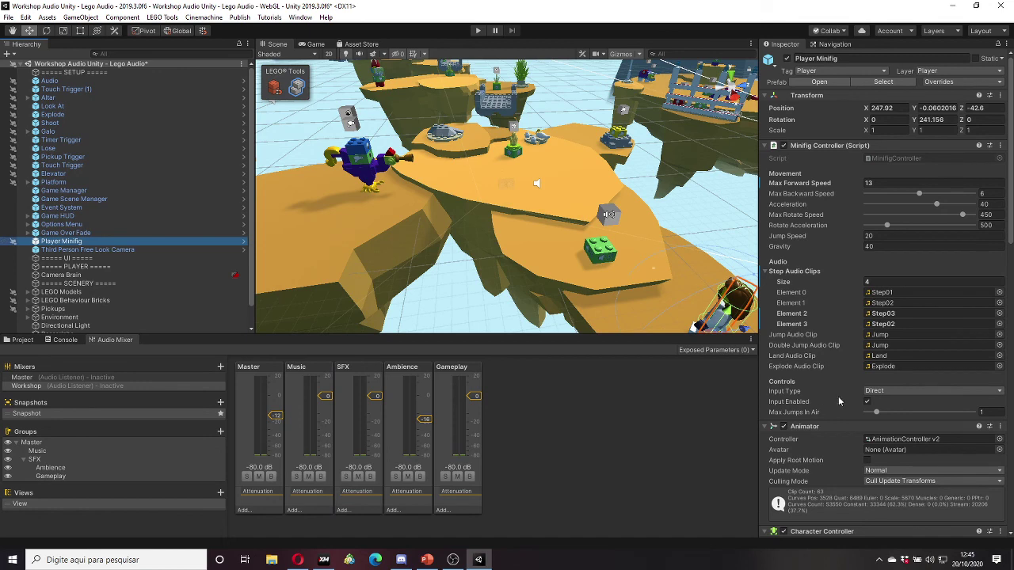
{"action": "scroll", "coordinate": [892, 346], "scroll_direction": "down", "scroll_amount": 5}
{"action": "scroll", "coordinate": [892, 359], "scroll_direction": "down", "scroll_amount": 5}
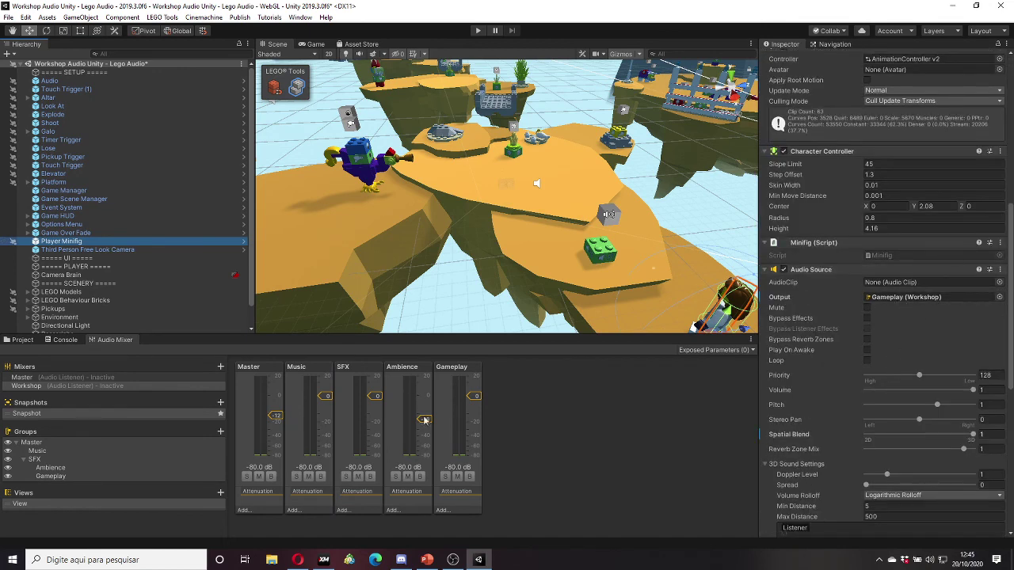
{"action": "left_click", "coordinate": [467, 441]}
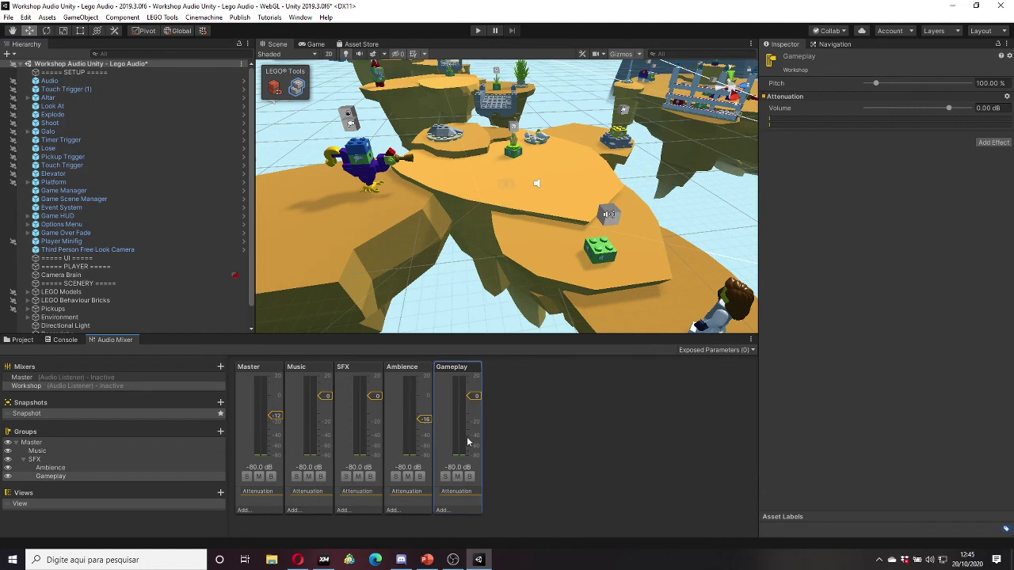
Step: Playtest with Edit in Play Mode on, boost the Gameplay group to +20 dB, then stop play
{"action": "left_click", "coordinate": [478, 32]}
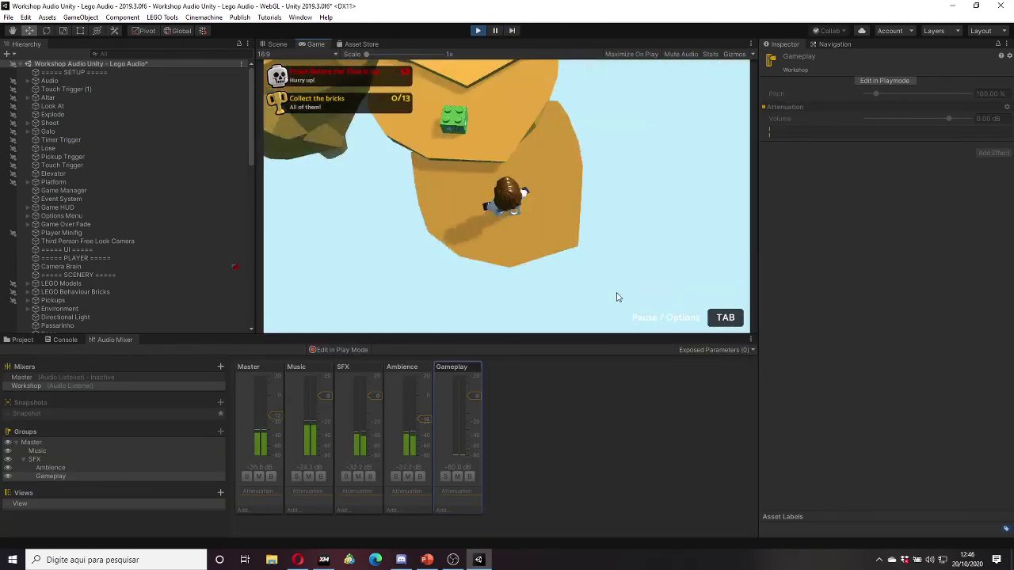
{"action": "left_click", "coordinate": [354, 352]}
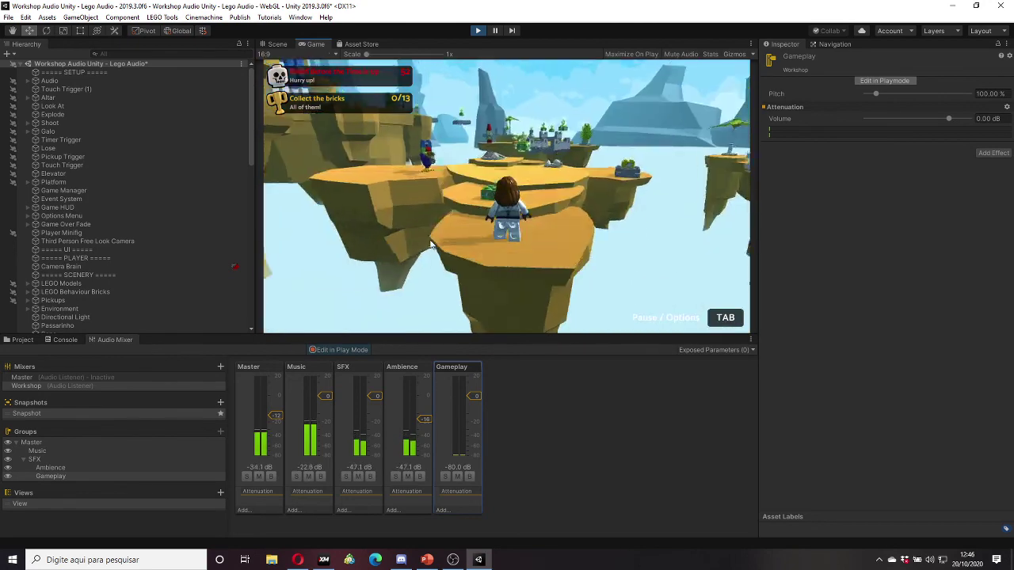
{"action": "key", "text": "s"}
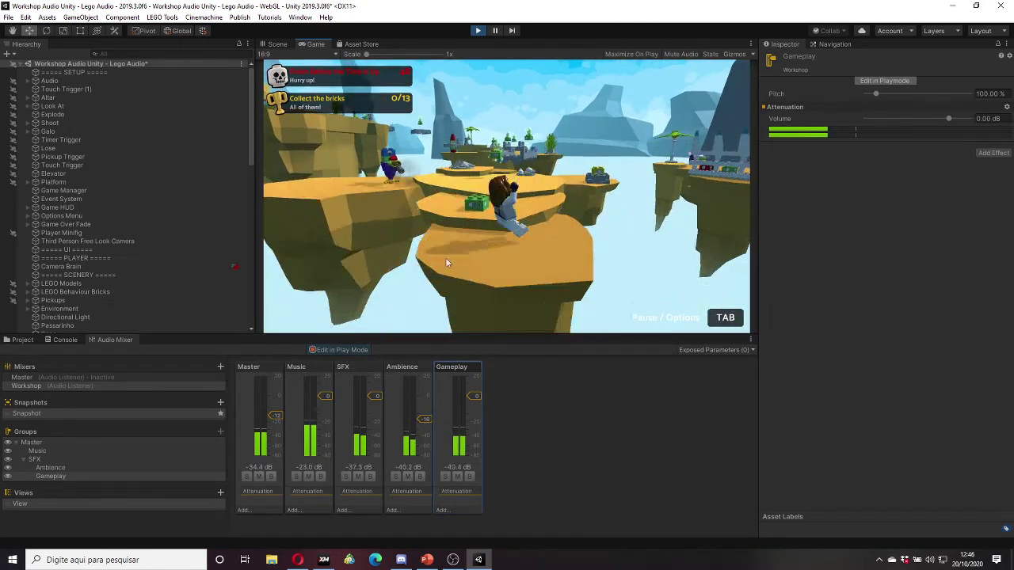
{"action": "left_click_drag", "start_coordinate": [475, 395], "coordinate": [475, 376]}
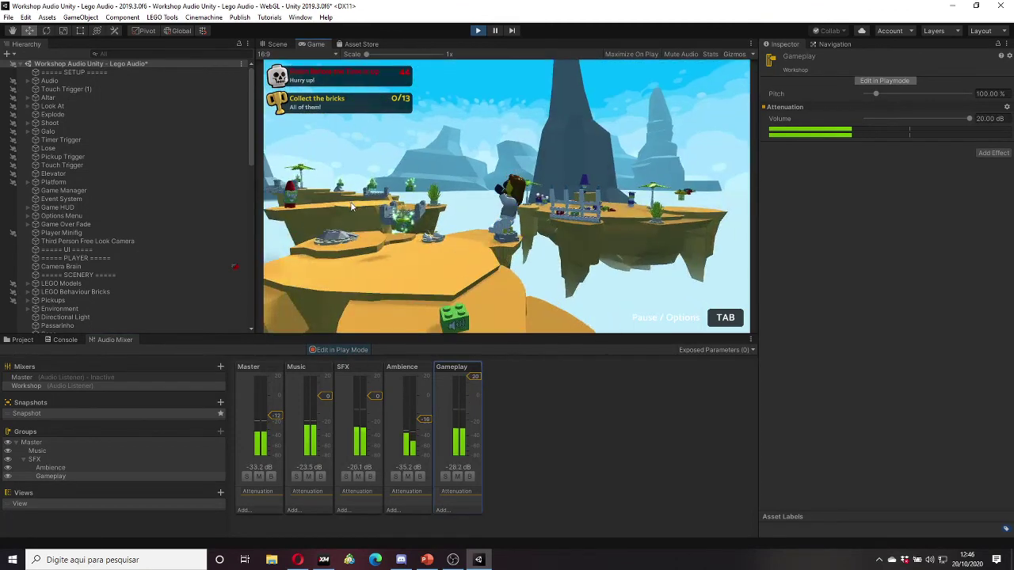
{"action": "key", "text": "w"}
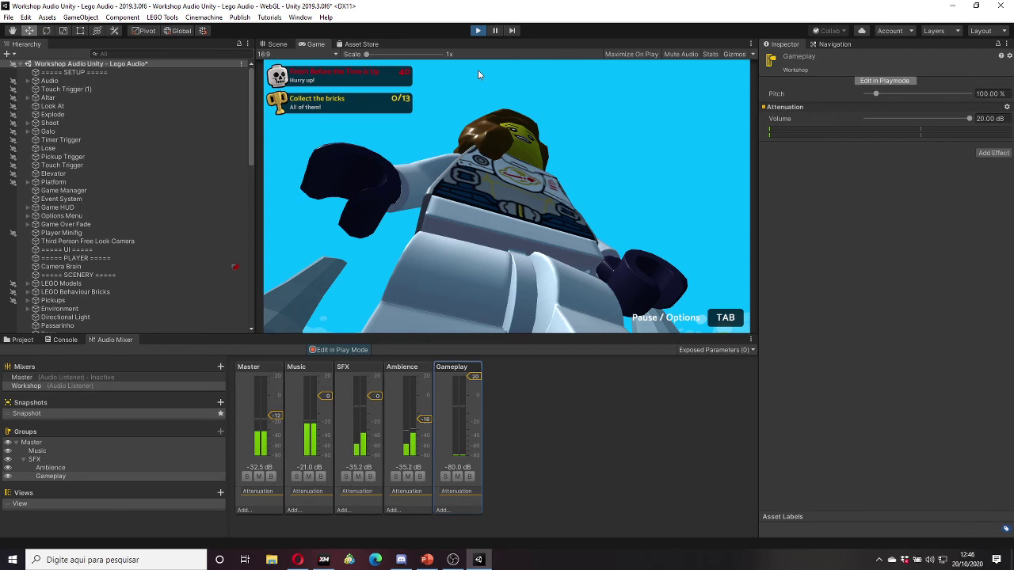
{"action": "key", "text": "ctrl+p"}
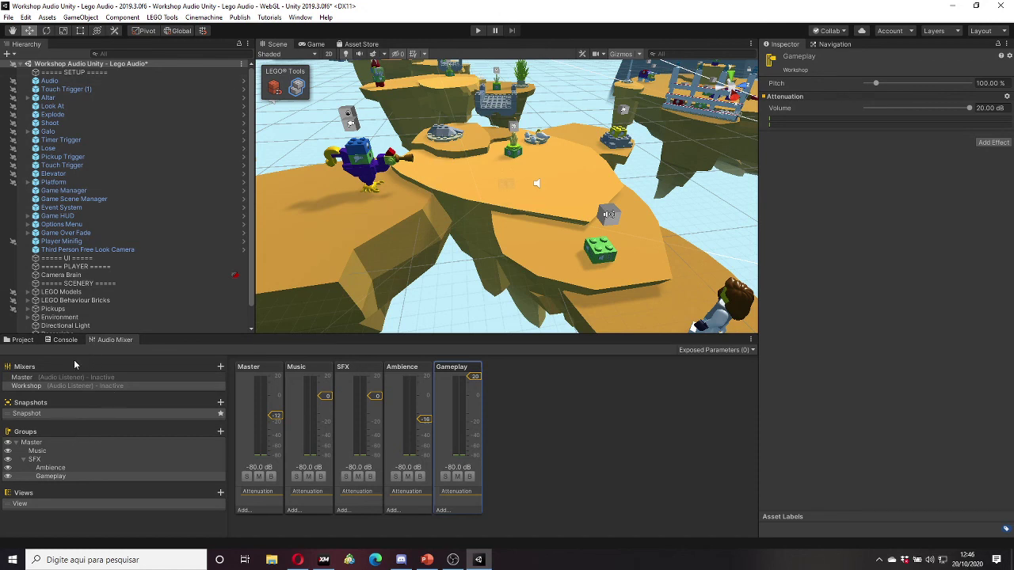
Step: Show the project files and select the Audio object in the scene
{"action": "left_click", "coordinate": [22, 340]}
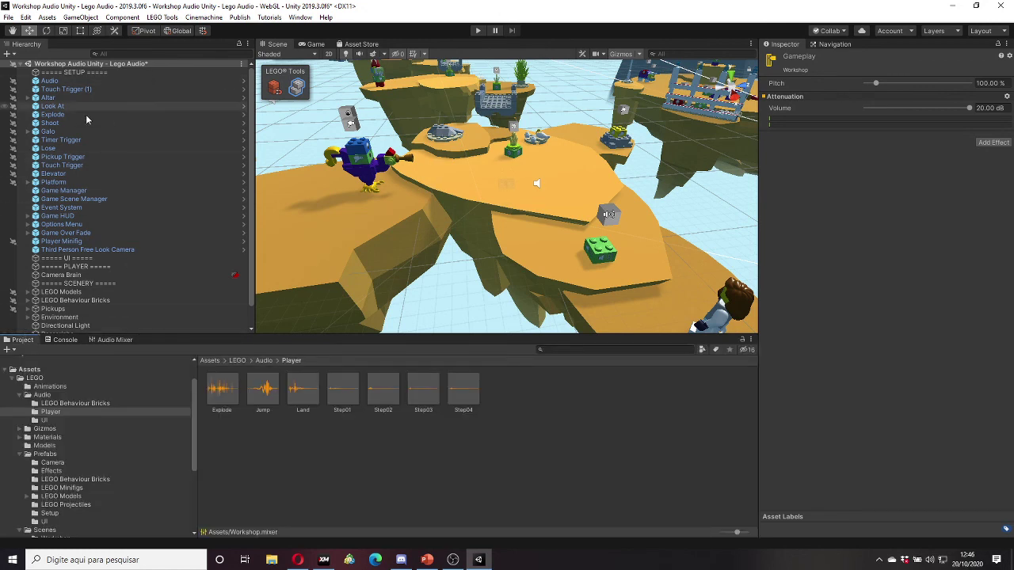
{"action": "left_click", "coordinate": [152, 156]}
{"action": "left_click", "coordinate": [127, 225]}
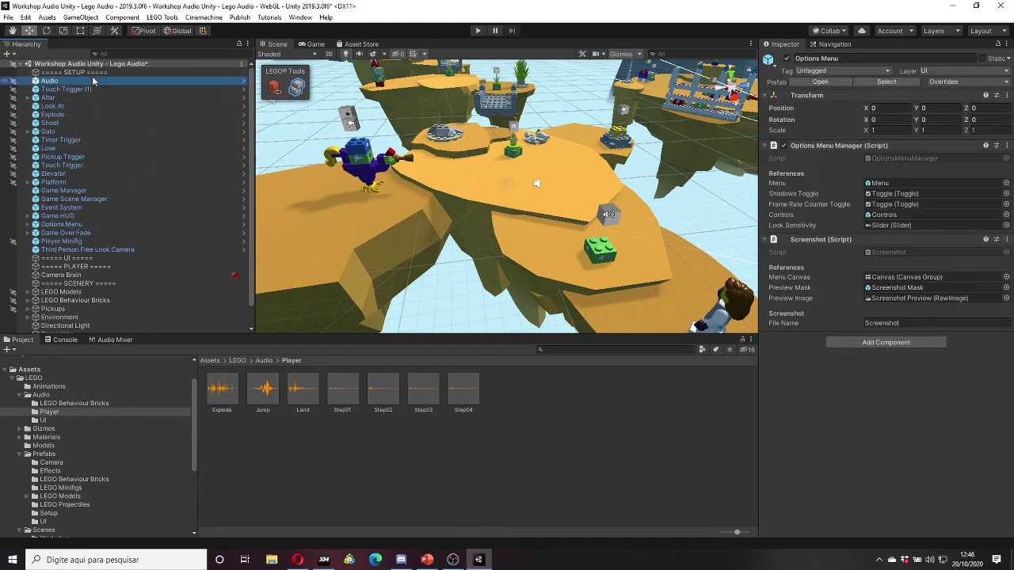
{"action": "left_click", "coordinate": [92, 80]}
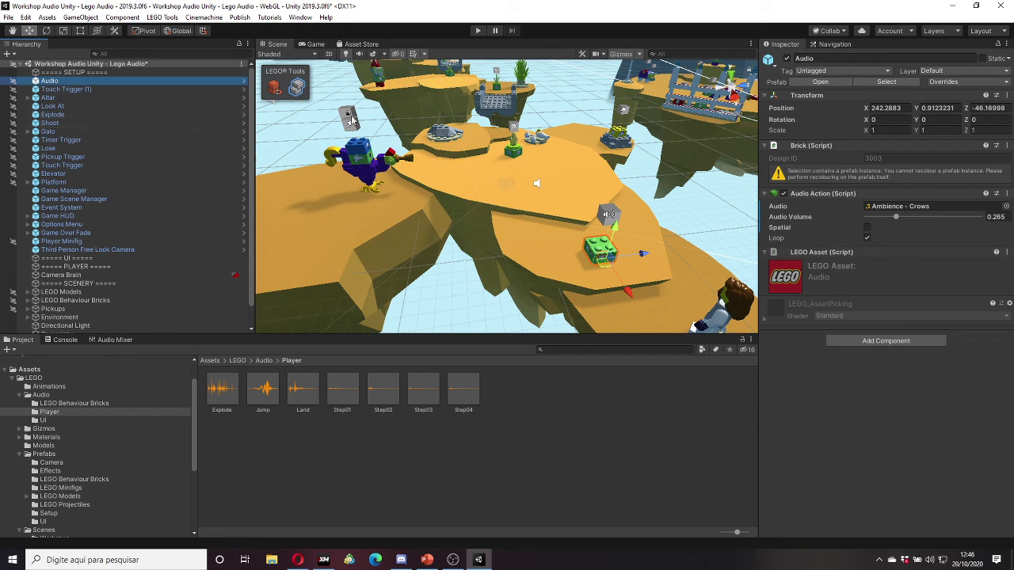
Step: Back in the Audio Mixer, select the Gameplay group and list its available effects
{"action": "left_click", "coordinate": [115, 339]}
{"action": "left_click", "coordinate": [412, 467]}
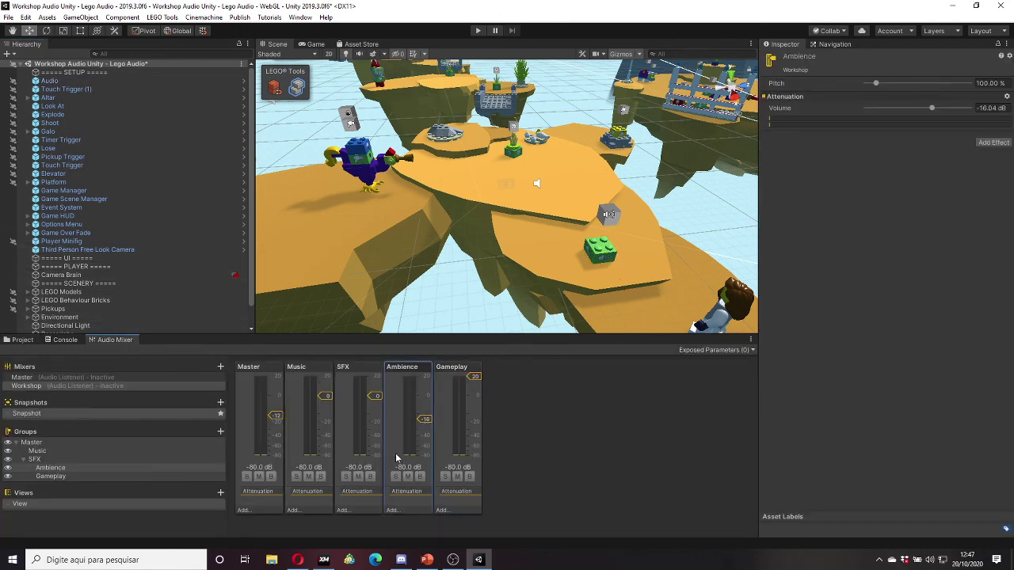
{"action": "left_click", "coordinate": [374, 456]}
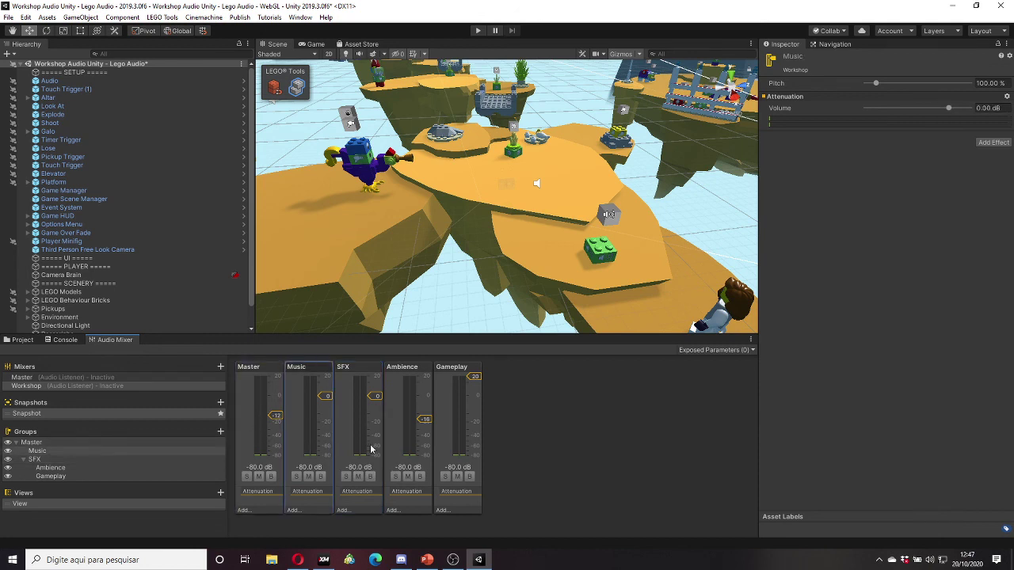
{"action": "left_click", "coordinate": [450, 455]}
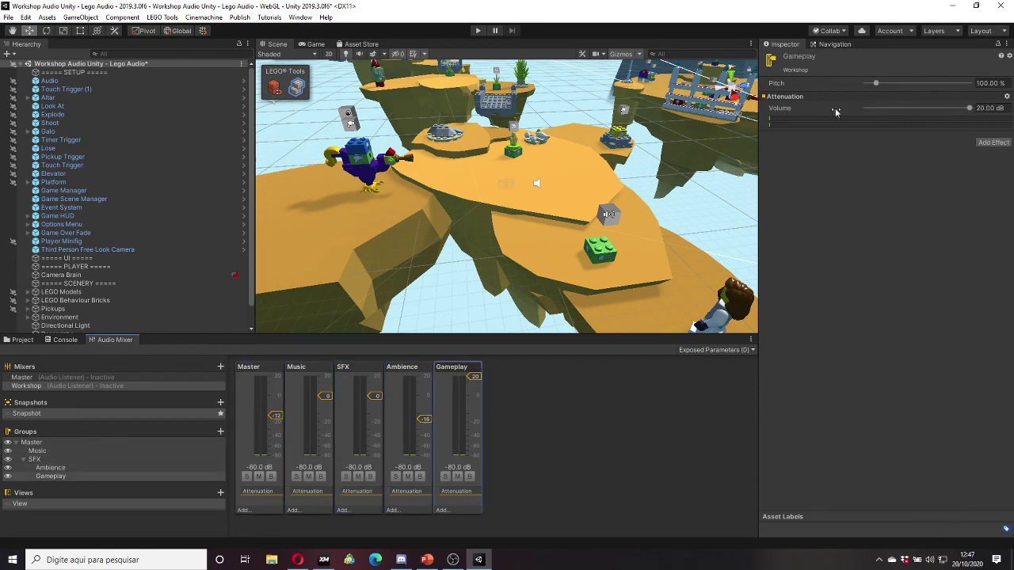
{"action": "left_click", "coordinate": [424, 418]}
{"action": "left_click", "coordinate": [372, 441]}
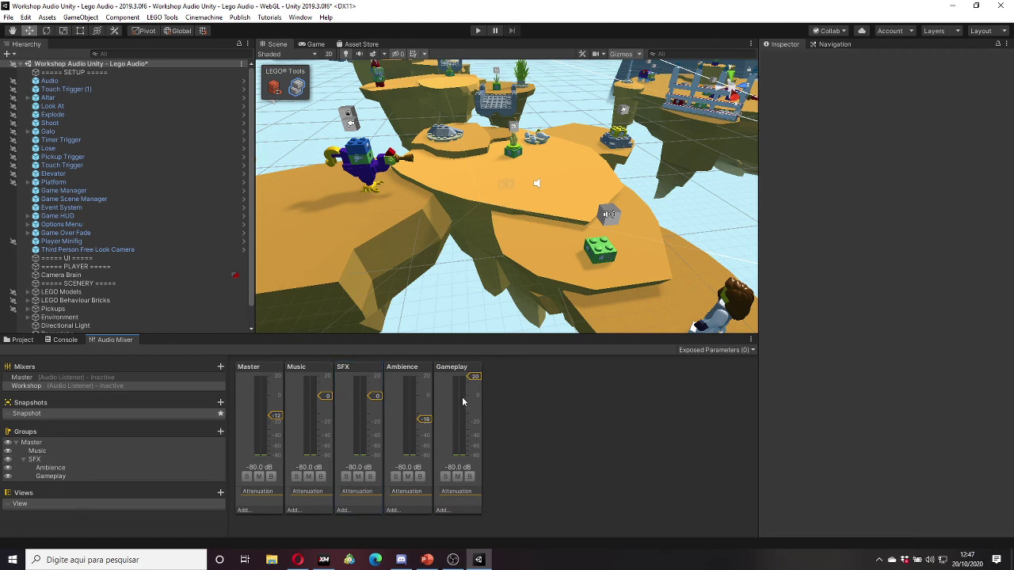
{"action": "left_click", "coordinate": [476, 416]}
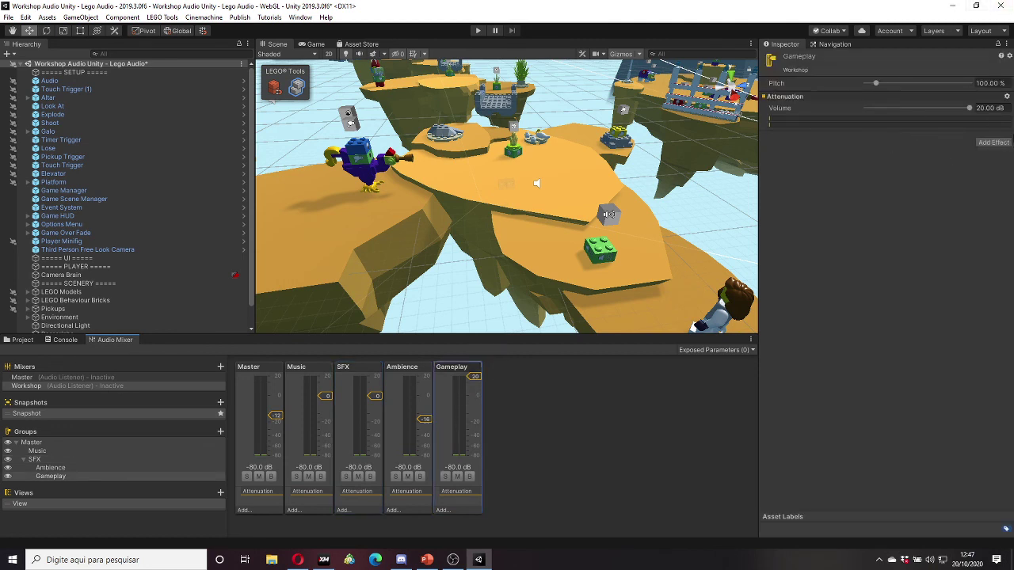
{"action": "left_click", "coordinate": [993, 143]}
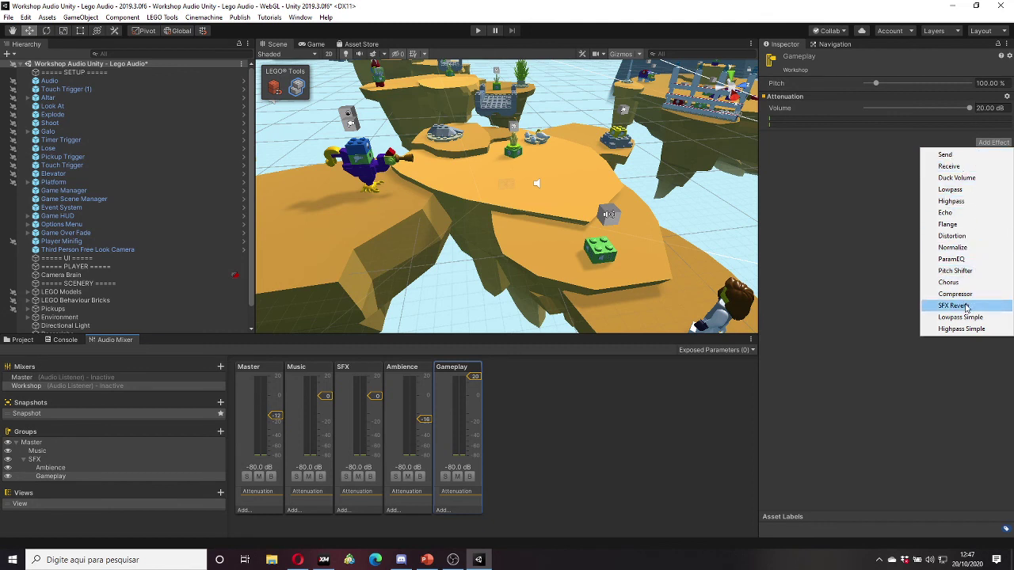
Step: Add SFX Reverb to Gameplay, then review the Ambience, SFX, Music and Master strips
{"action": "left_click", "coordinate": [958, 306]}
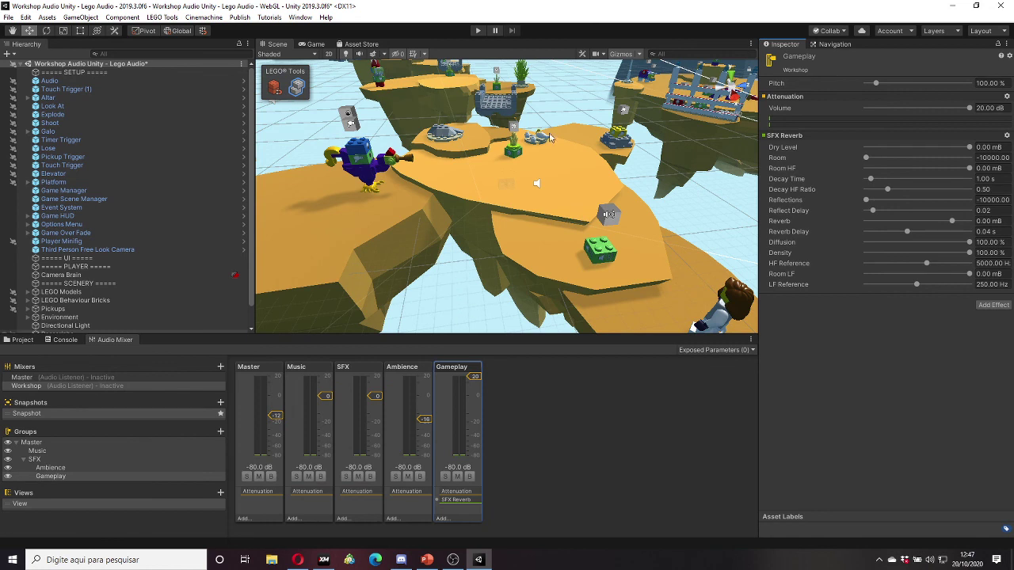
{"action": "left_click", "coordinate": [411, 511]}
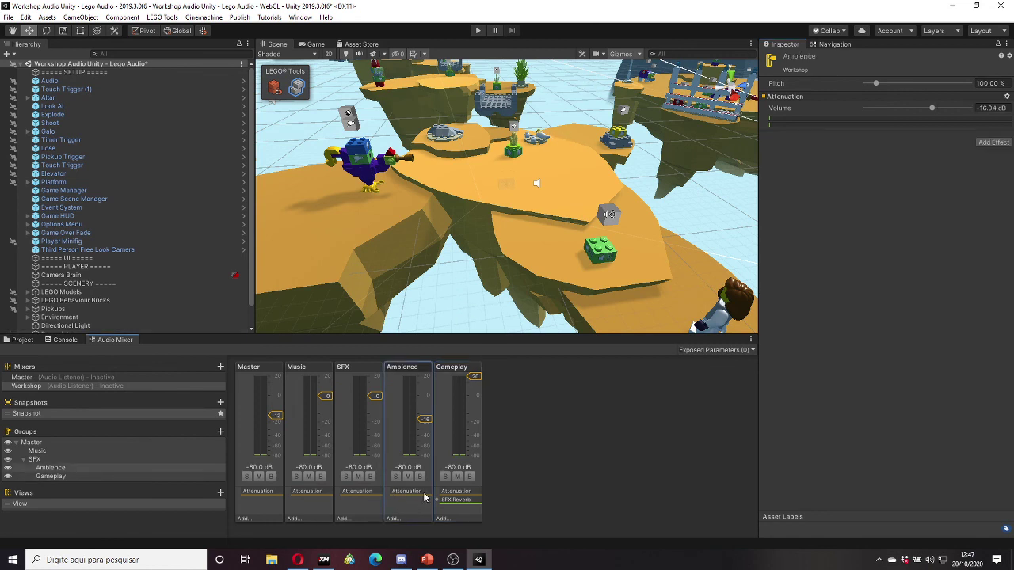
{"action": "left_click", "coordinate": [370, 512]}
{"action": "left_click", "coordinate": [289, 510]}
{"action": "left_click", "coordinate": [268, 510]}
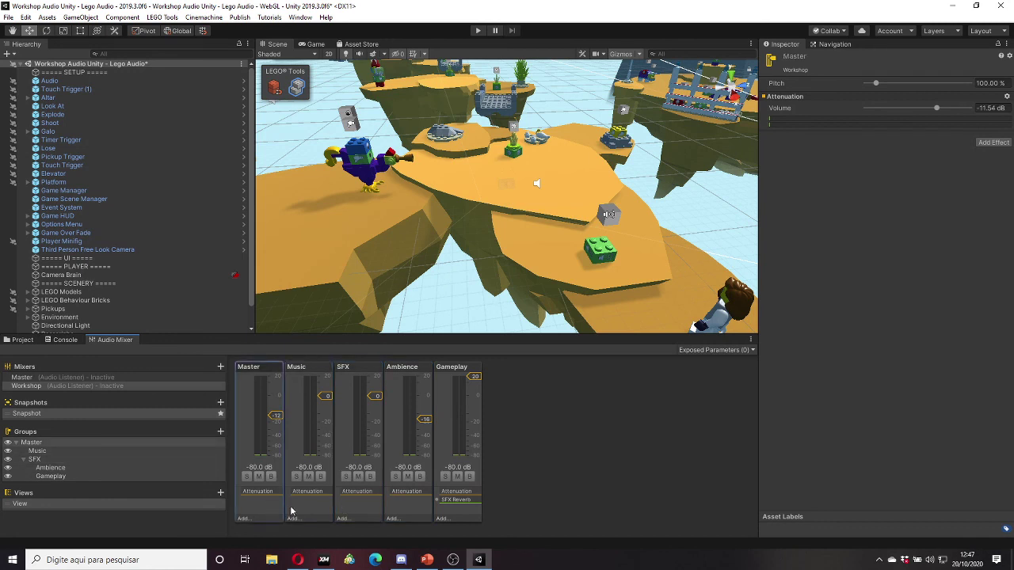
Step: Recheck the Music, SFX and Ambience strips and Gameplay's reverb, then leave Unity for Discord
{"action": "left_click", "coordinate": [312, 512]}
{"action": "left_click", "coordinate": [379, 512]}
{"action": "left_click", "coordinate": [410, 512]}
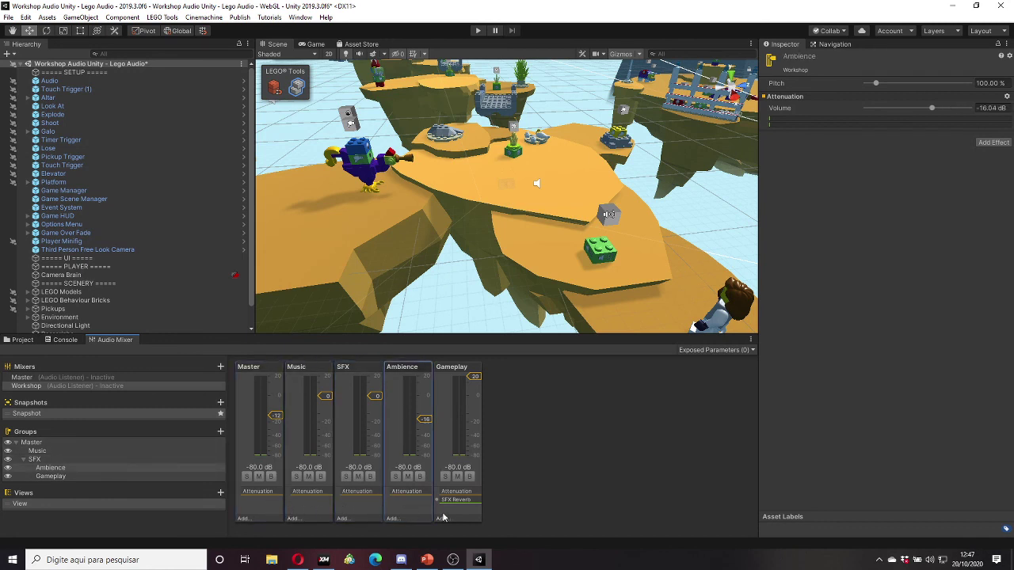
{"action": "left_click", "coordinate": [442, 515]}
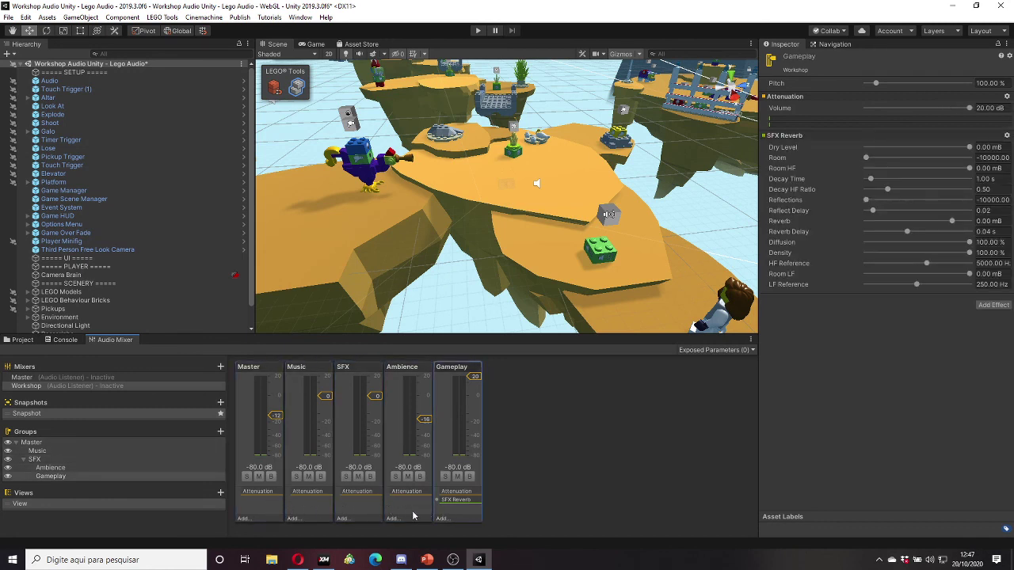
{"action": "left_click", "coordinate": [412, 516]}
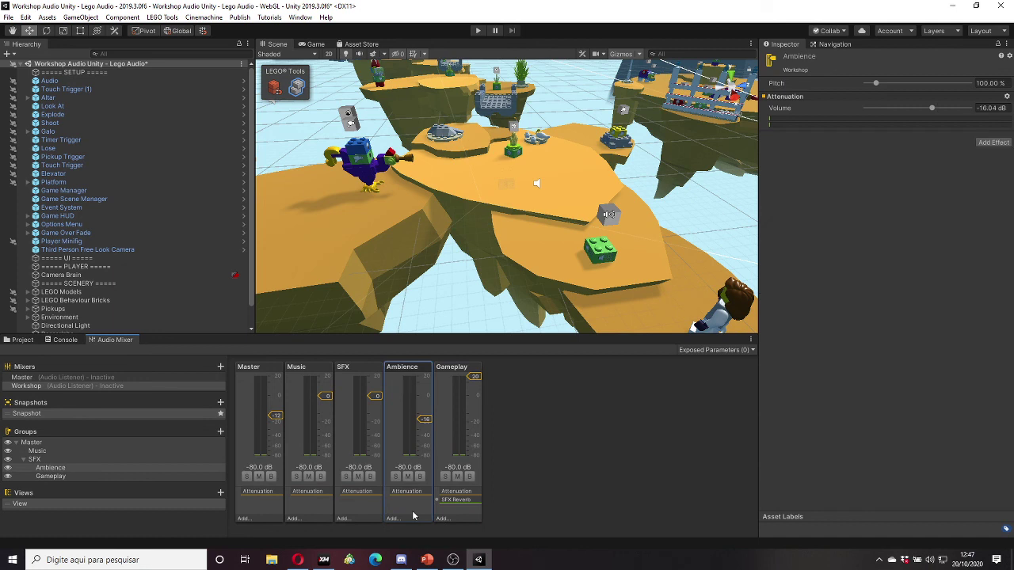
{"action": "left_click", "coordinate": [452, 559]}
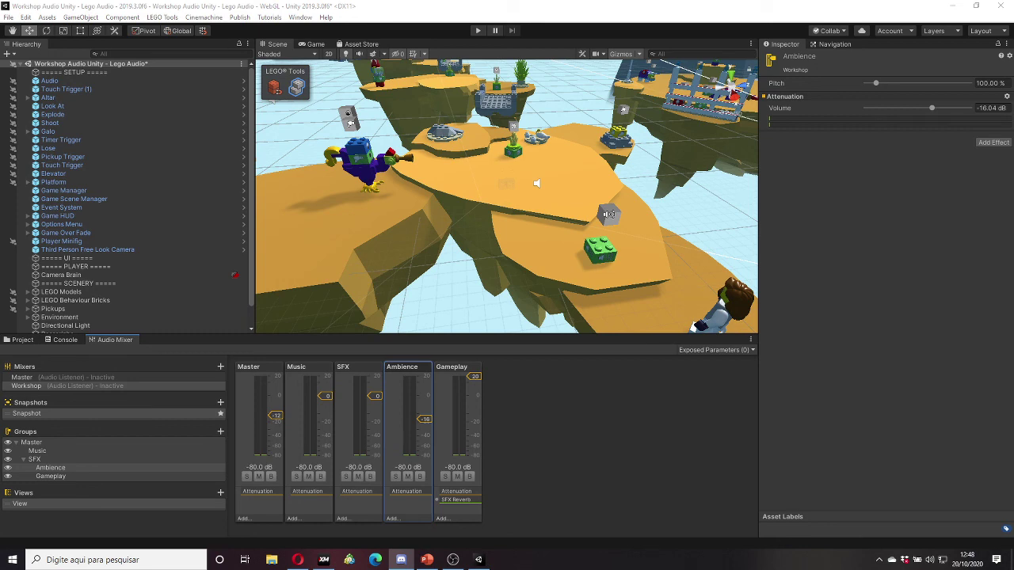
Step: Bring Discord forward, maximize it full-screen to read the live-stream chat, then switch away
{"action": "key", "text": "alt+Tab"}
{"action": "mouse_move", "coordinate": [175, 48]}
{"action": "left_mouse_down"}
{"action": "mouse_move", "coordinate": [414, 59]}
{"action": "mouse_move", "coordinate": [338, 7]}
{"action": "left_mouse_up"}
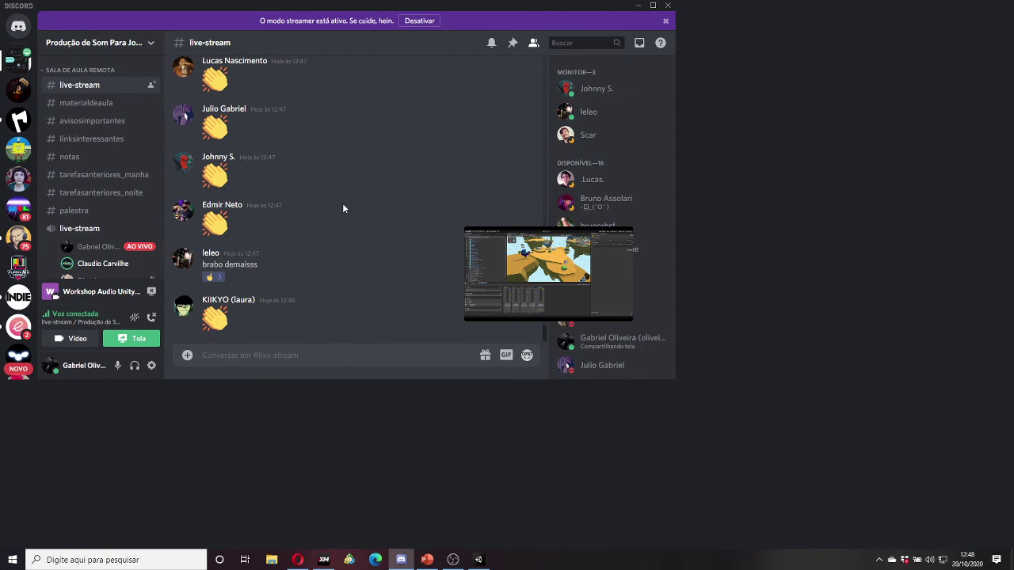
{"action": "key", "text": "super+Up"}
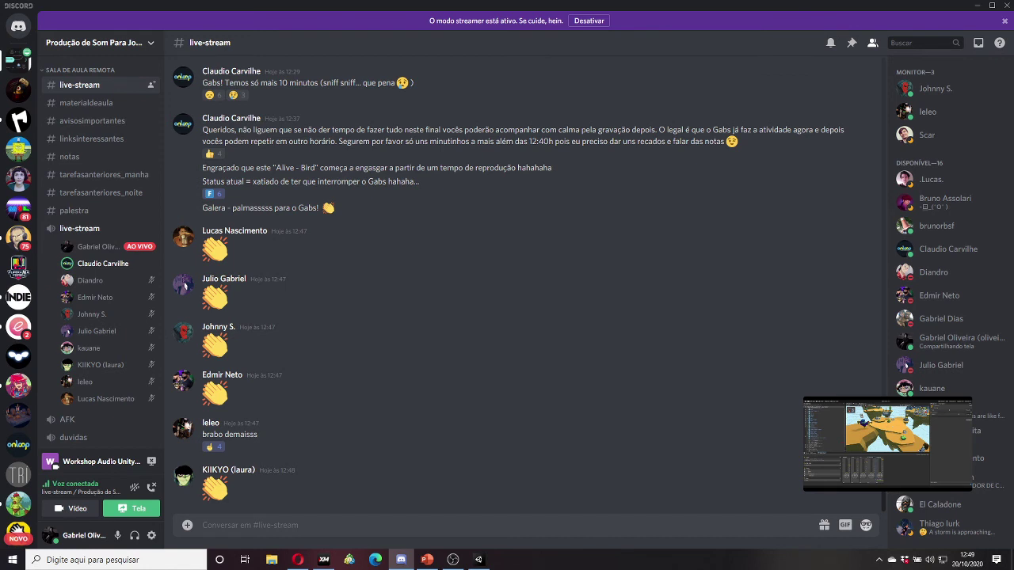
{"action": "key", "text": "alt+Tab"}
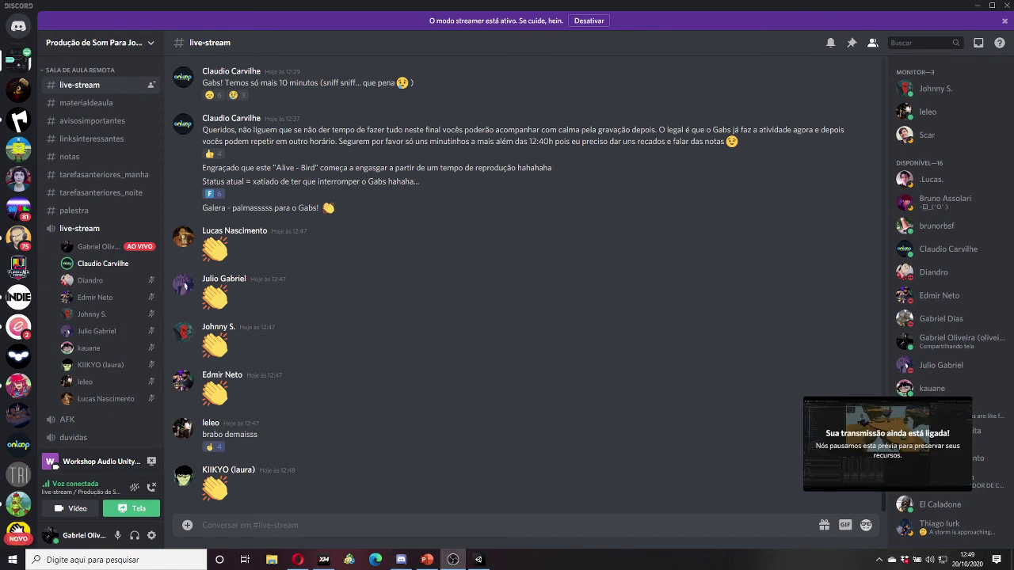